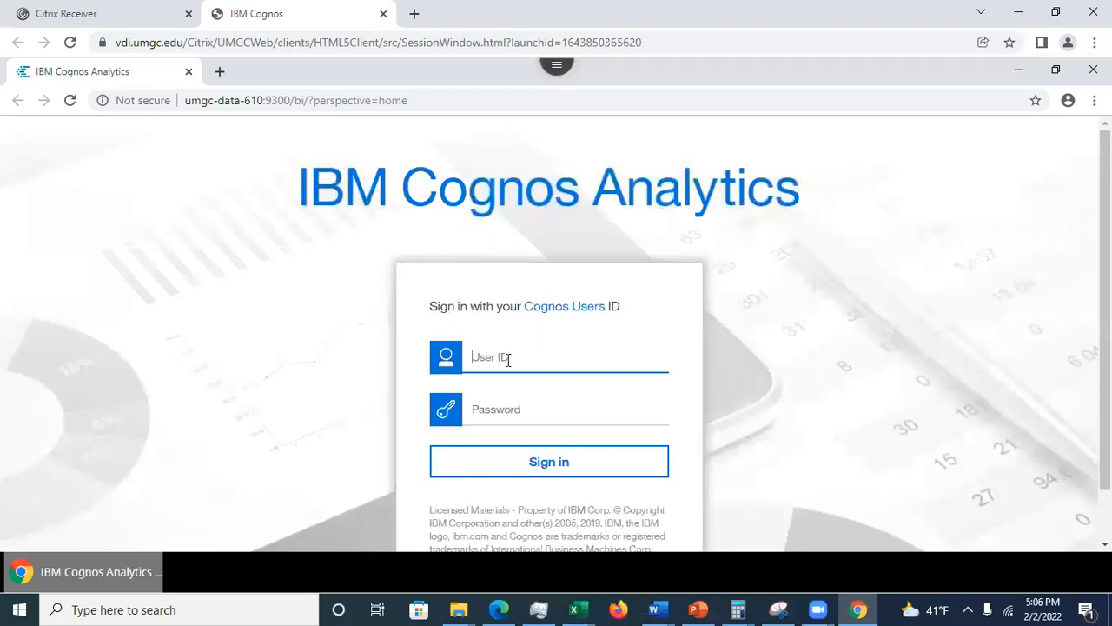
Step: Sign in with the user ID demo3 and the account password
type("demo3")
left_click(498, 402)
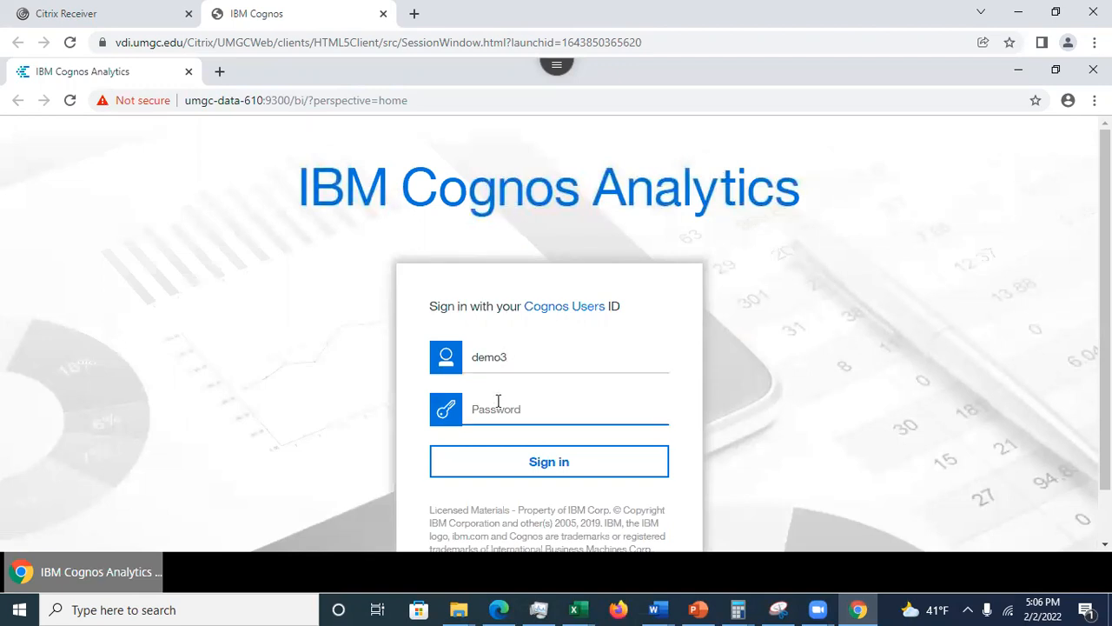
type("•••••••")
left_click(527, 470)
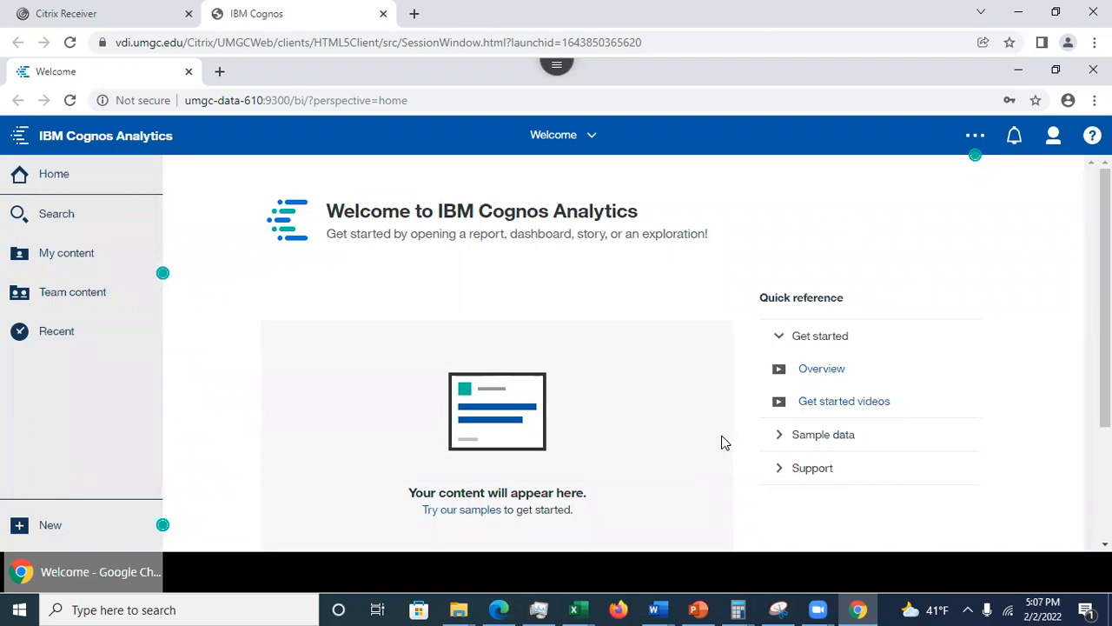
Step: Look at the list of open views and the files stored in My content
left_click(595, 139)
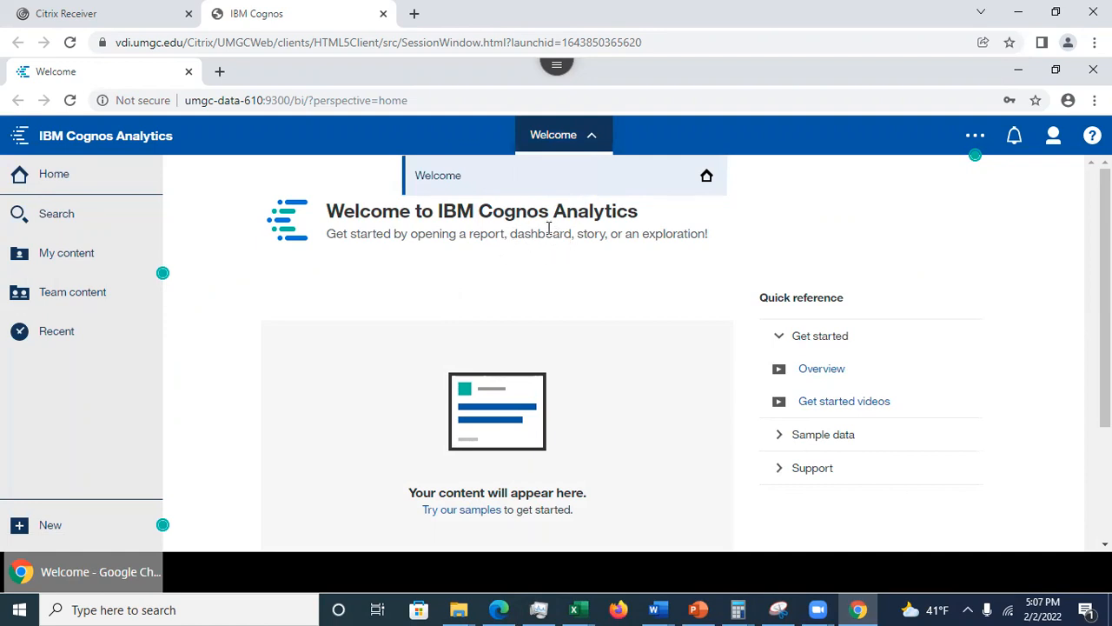
left_click(313, 291)
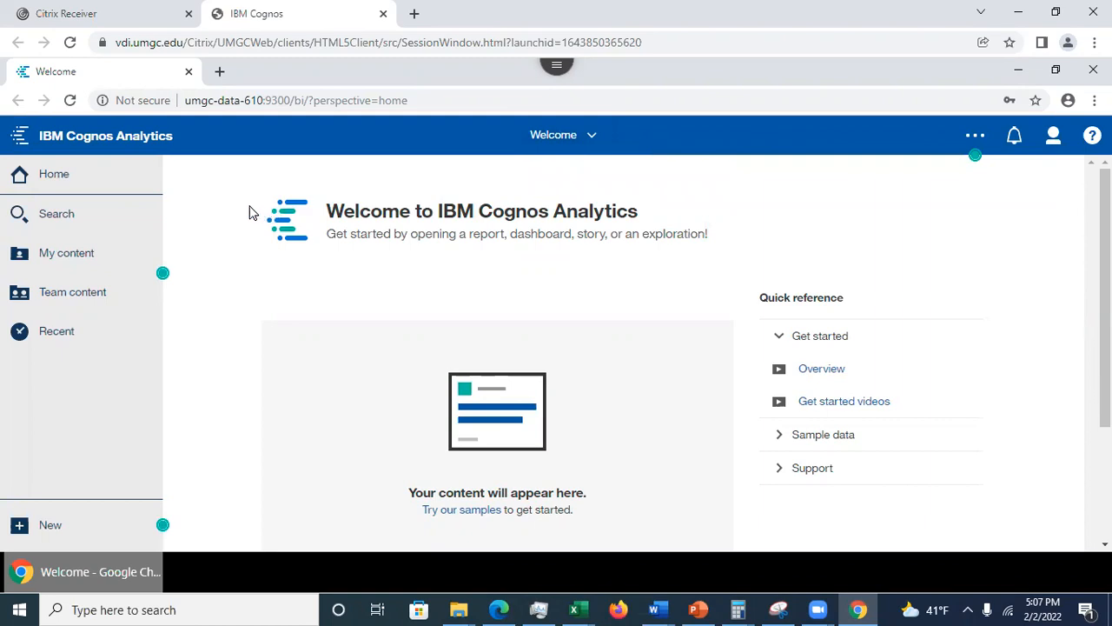
left_click(67, 258)
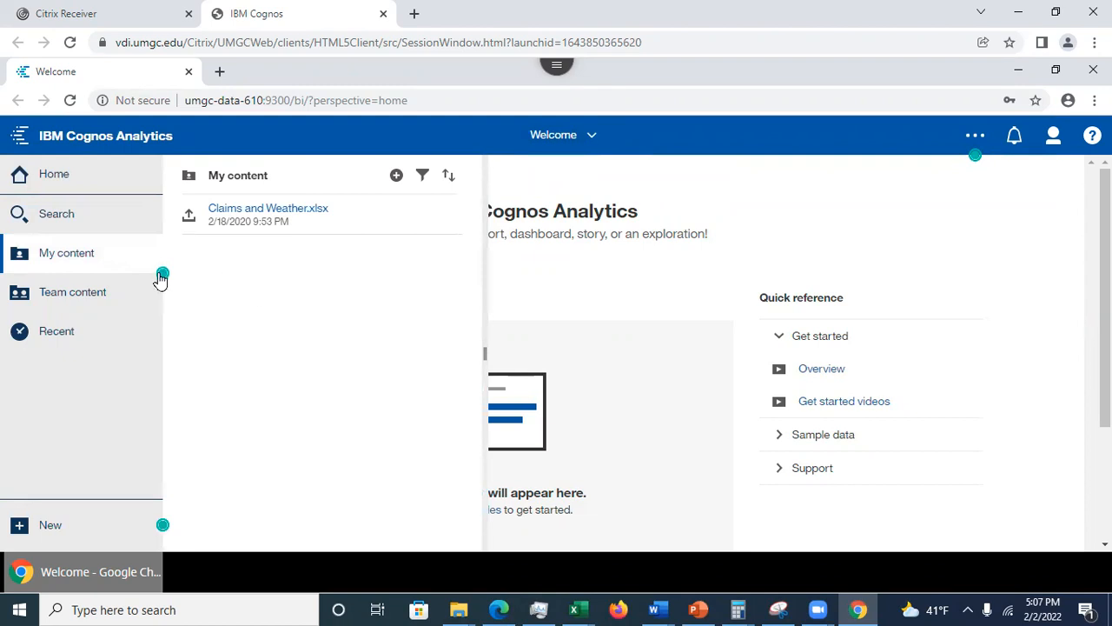
left_click(66, 259)
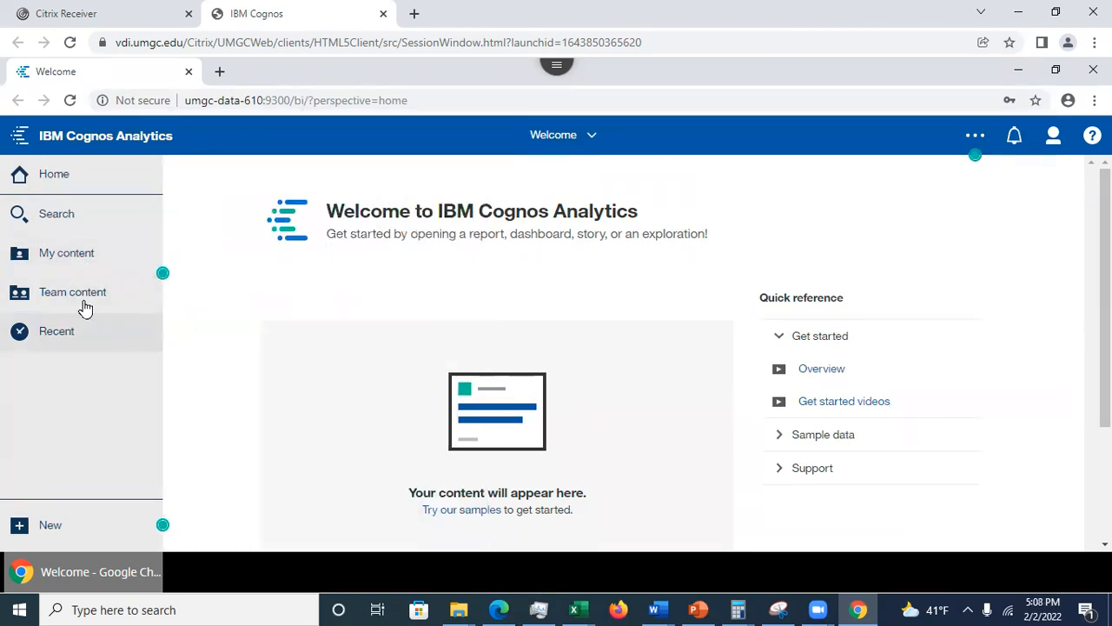
Step: Browse the Walk-through Data folder under DATA 610 Data for Assignments in Team content, and check the recently viewed items
left_click(81, 300)
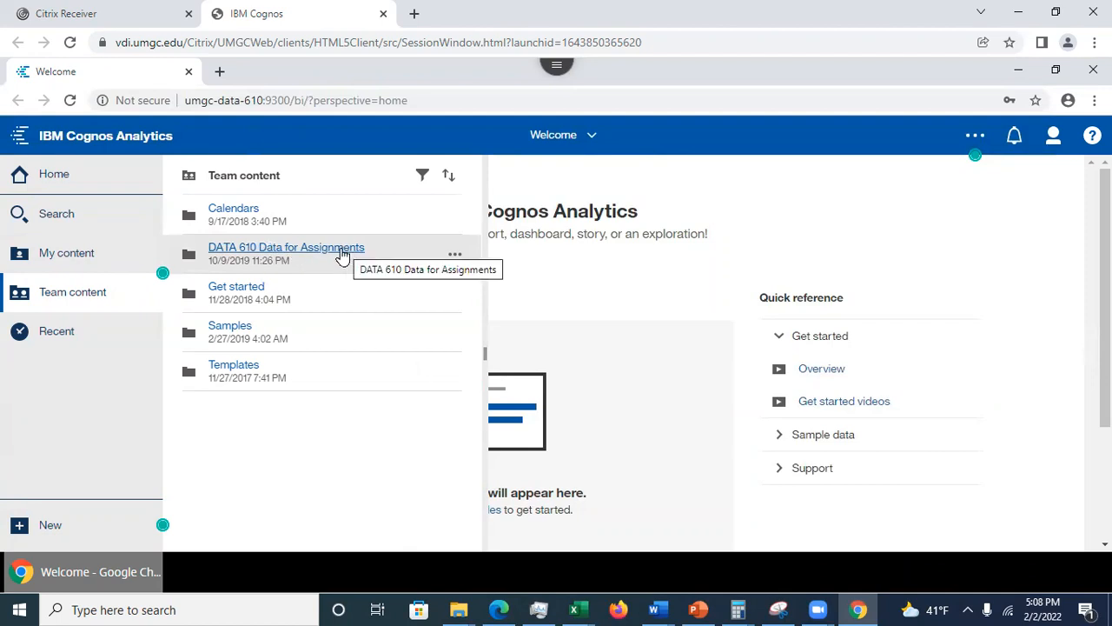
left_click(315, 253)
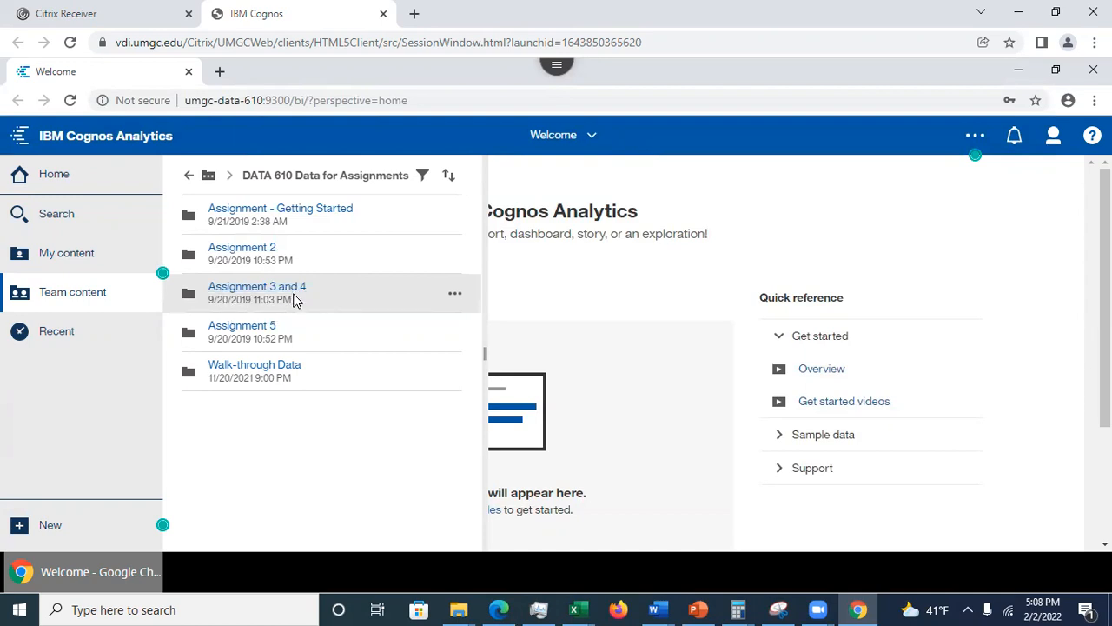
left_click(256, 369)
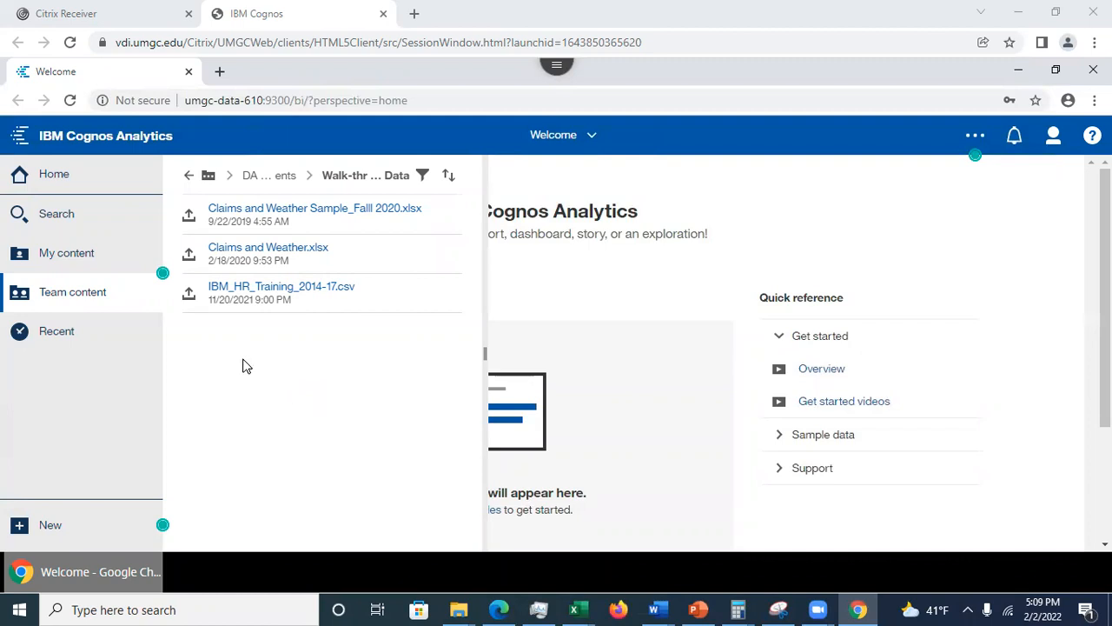
left_click(188, 177)
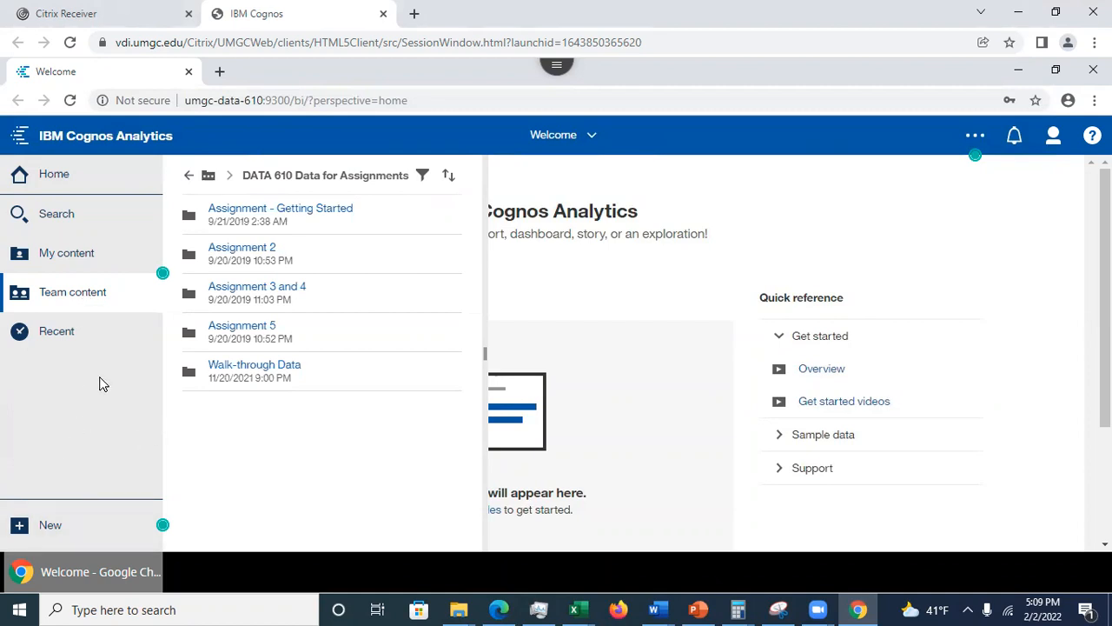
left_click(102, 335)
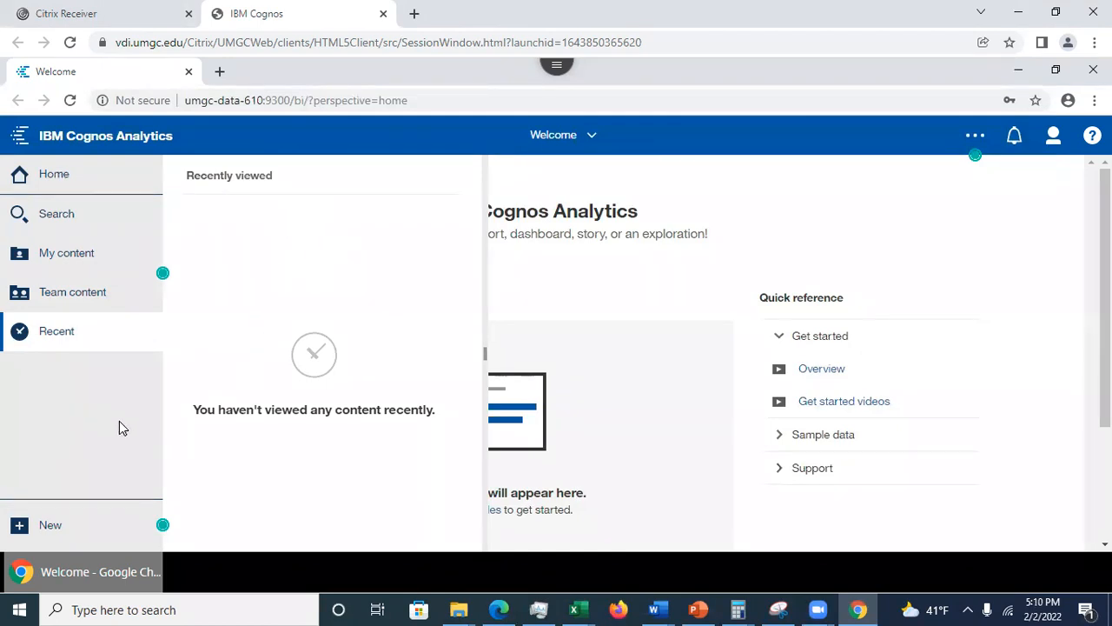
Step: Search all content for "weather"
left_click(63, 216)
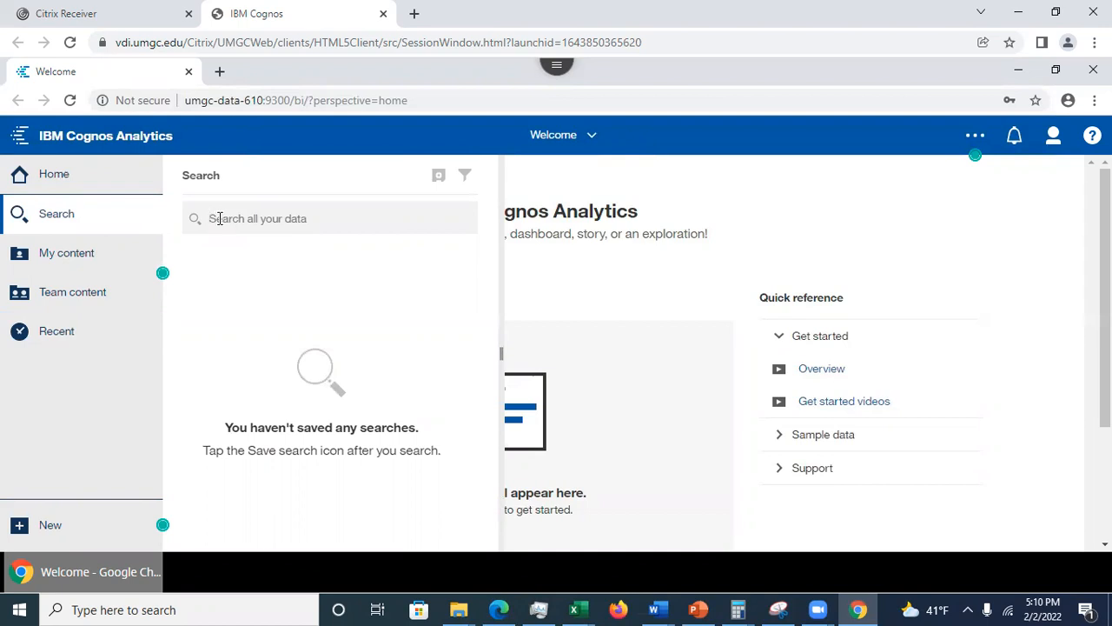
type("wi")
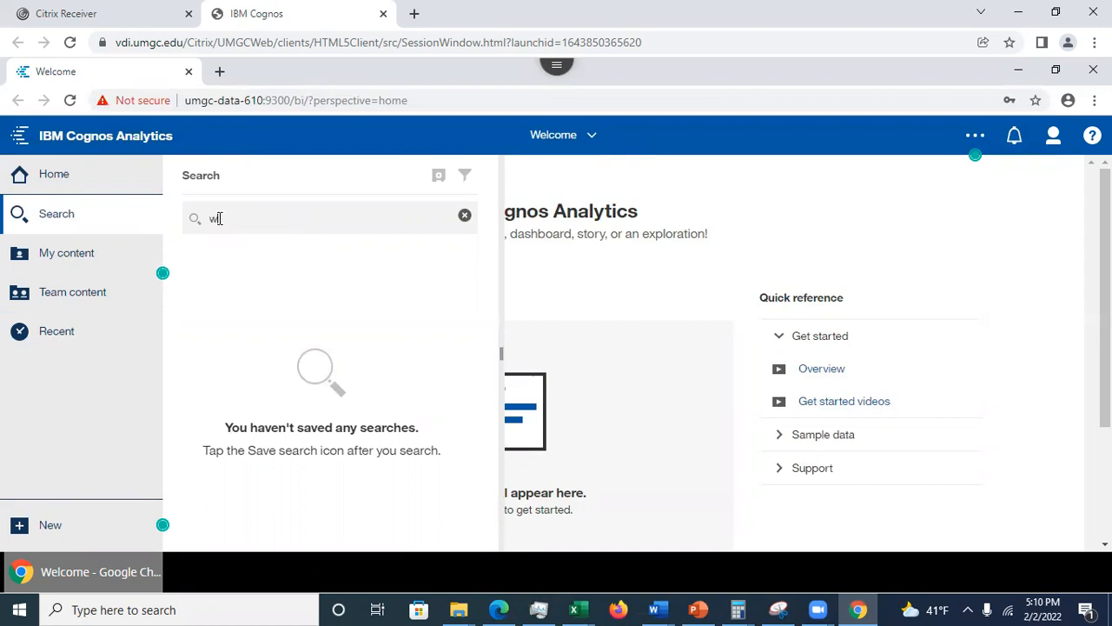
type("ather")
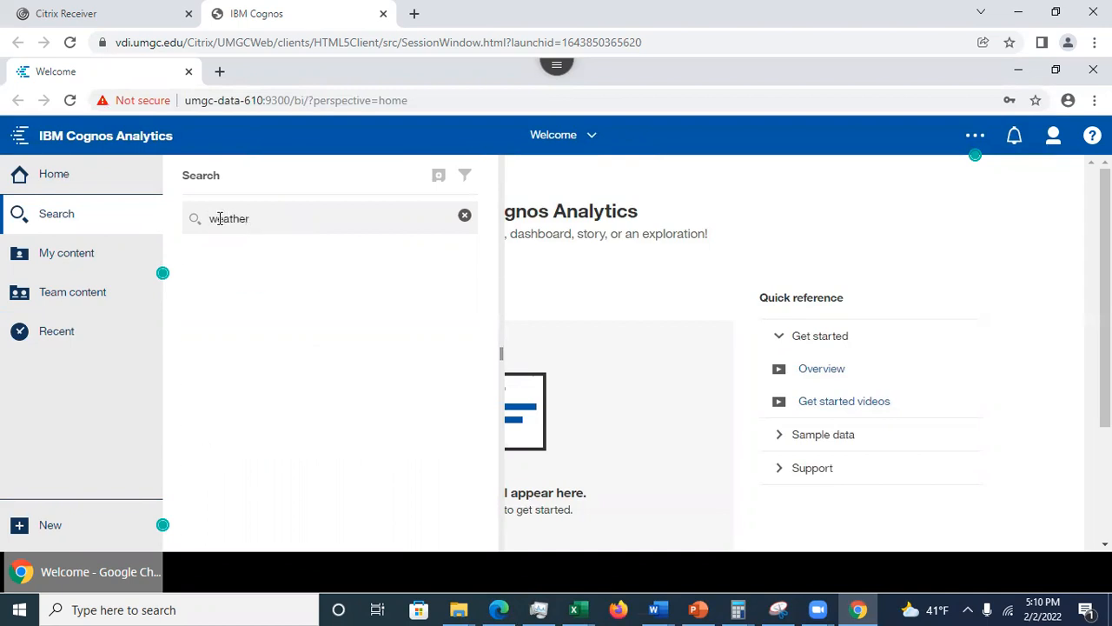
key("Return")
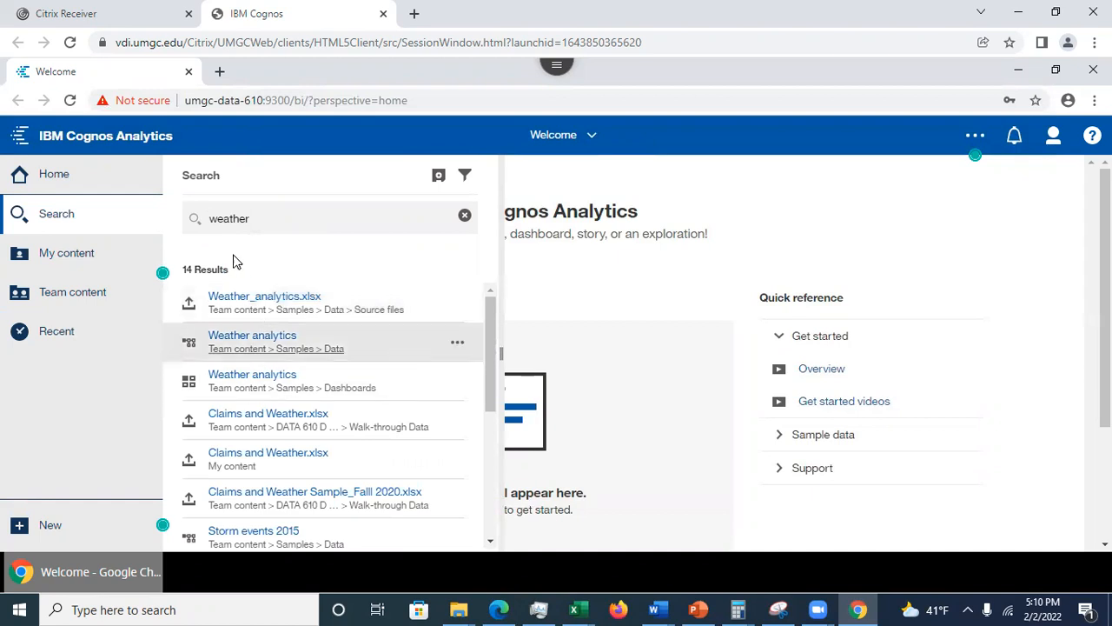
Step: Filter the weather search results by the Data type and remove that filter again
left_click(467, 180)
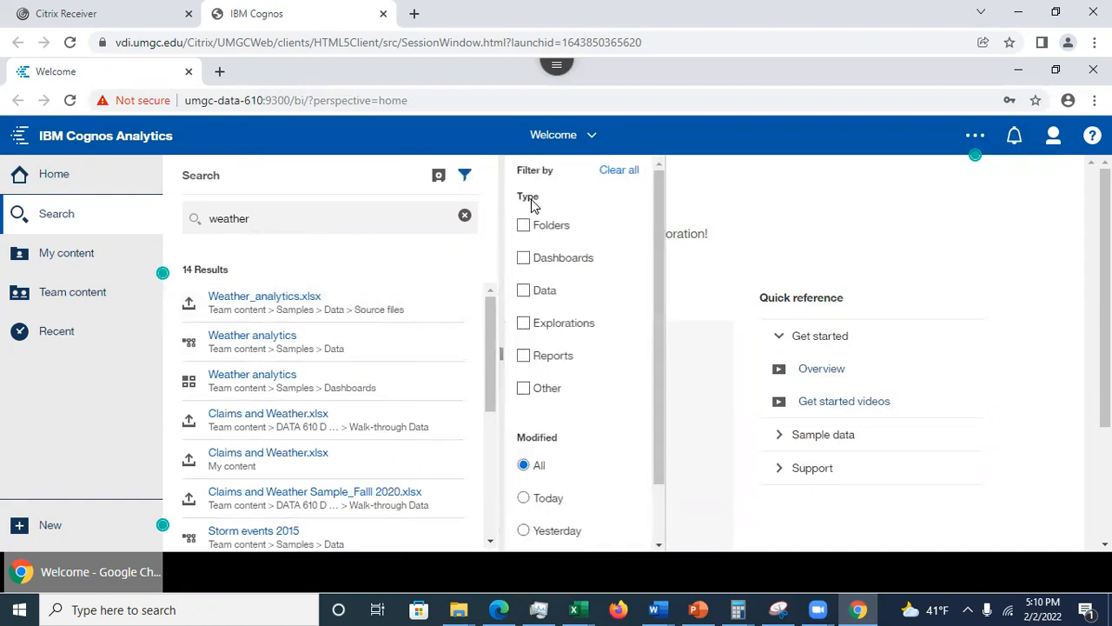
left_click(524, 292)
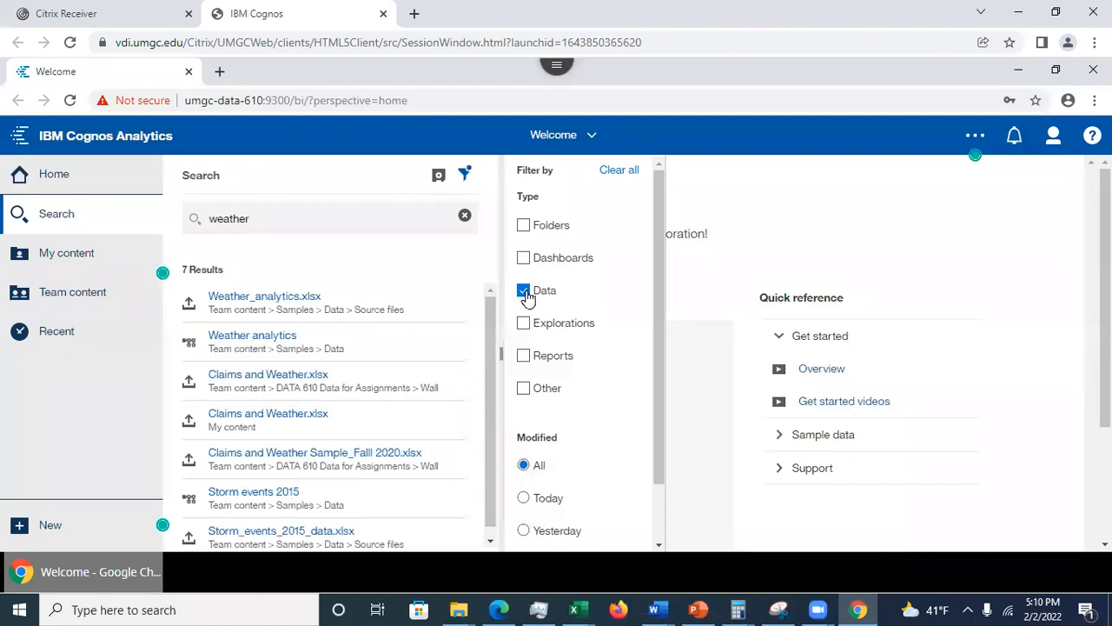
left_click(525, 293)
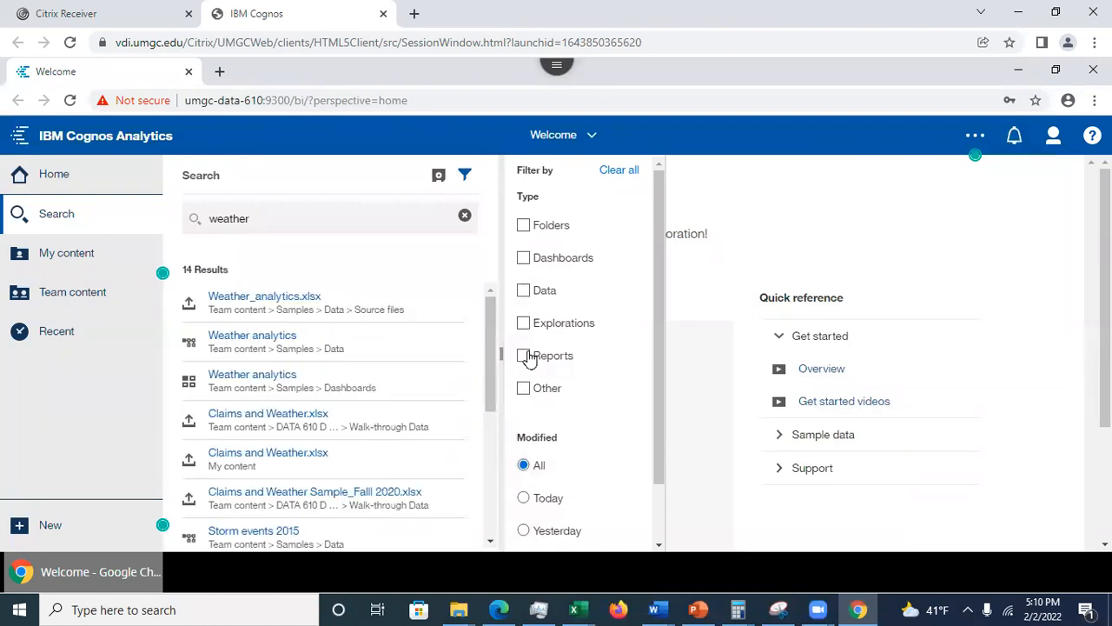
Step: Try the Today and Yesterday modified filters on the search results, clear all filters and close the search
left_click(524, 499)
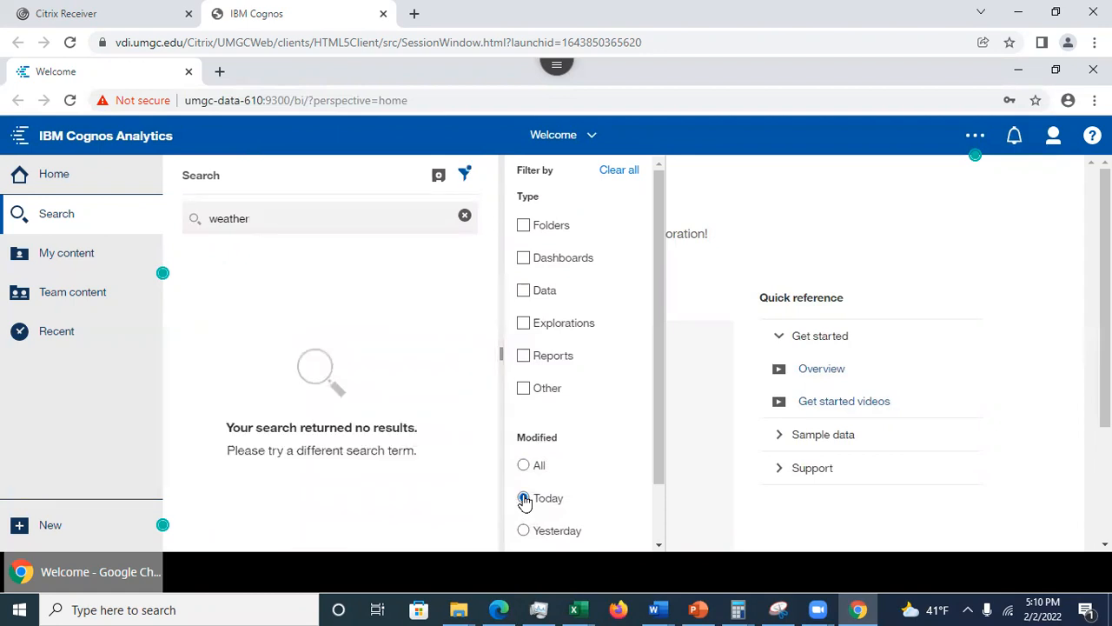
left_click(524, 530)
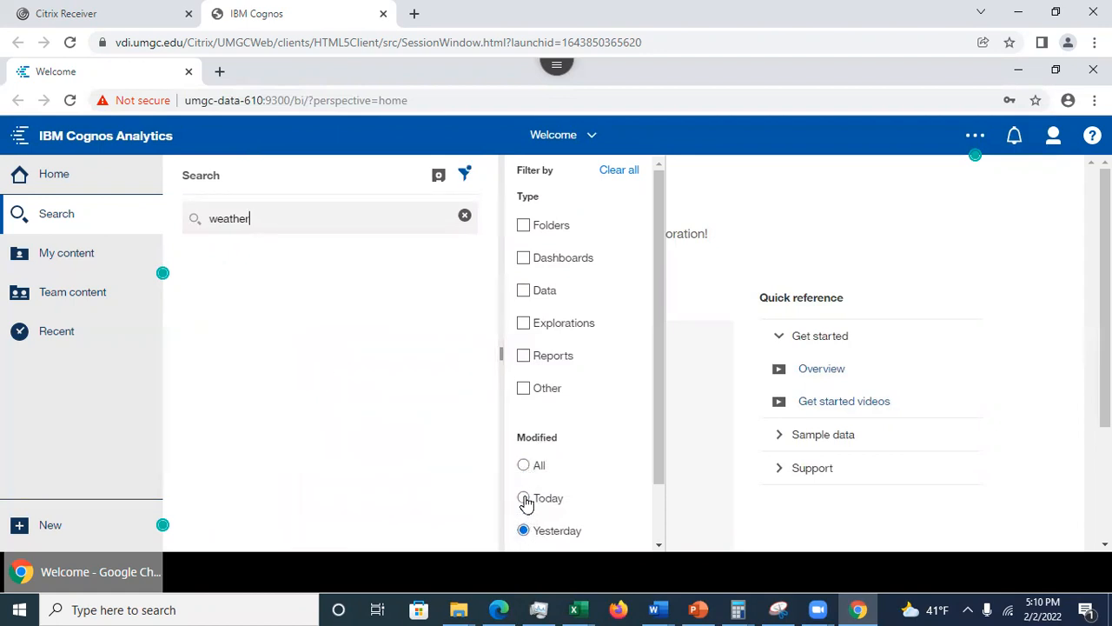
left_click(525, 500)
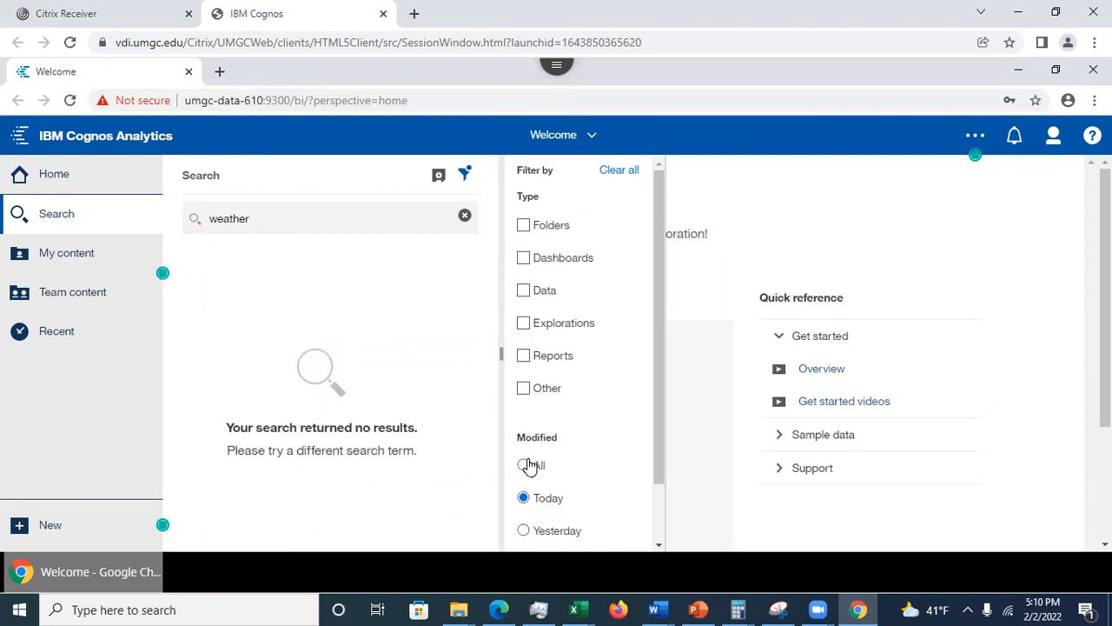
left_click(527, 466)
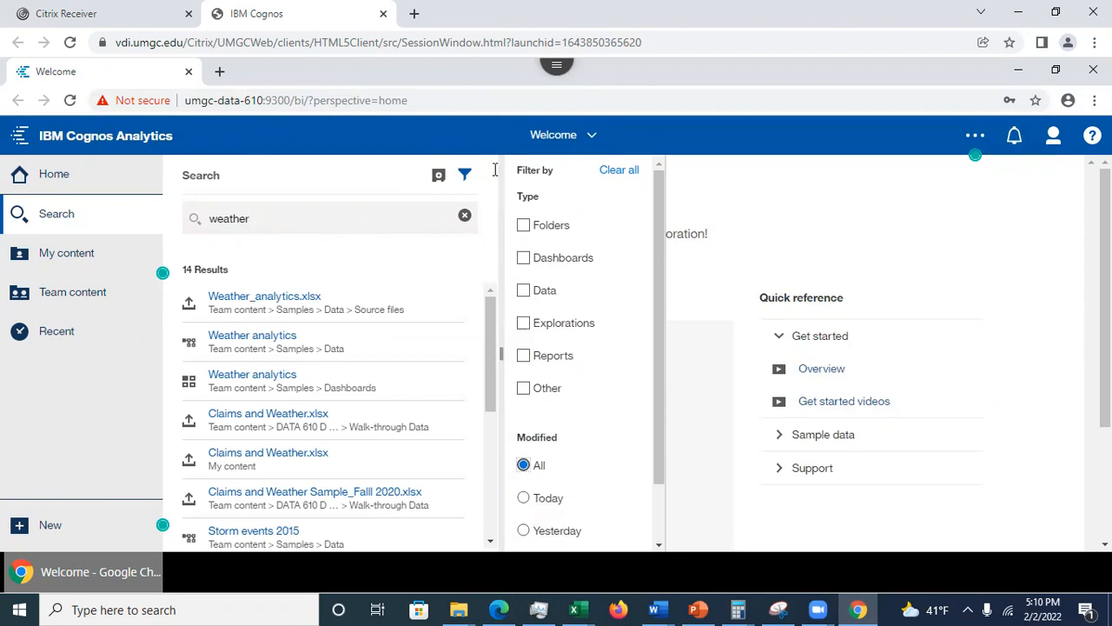
left_click(629, 173)
left_click(59, 219)
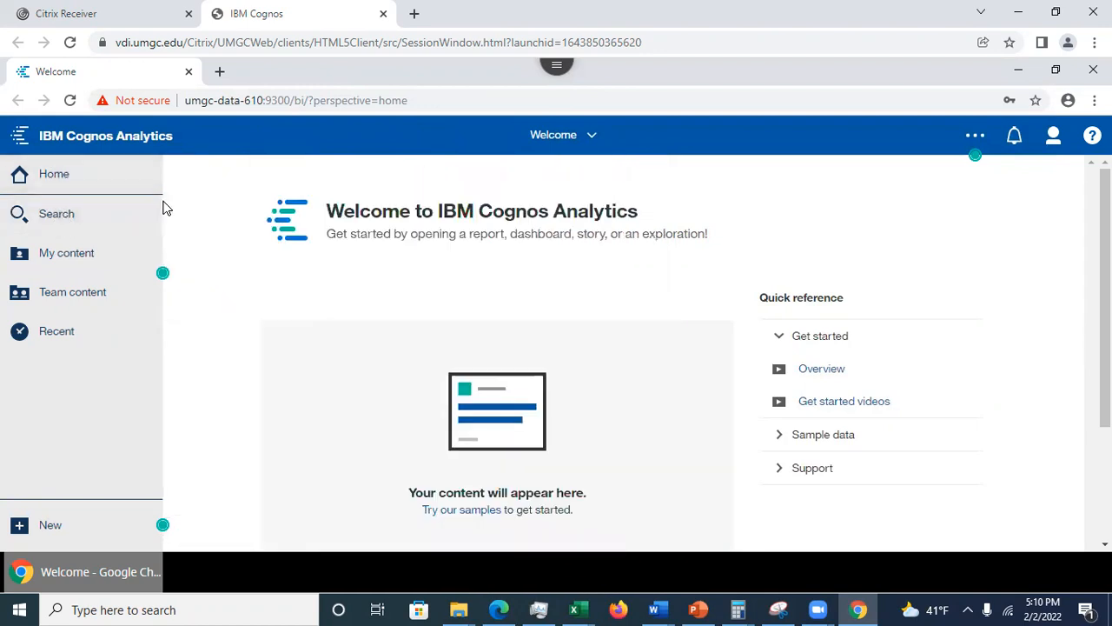
Step: Filter My content to items modified Today and reset the modified filter to All
left_click(87, 255)
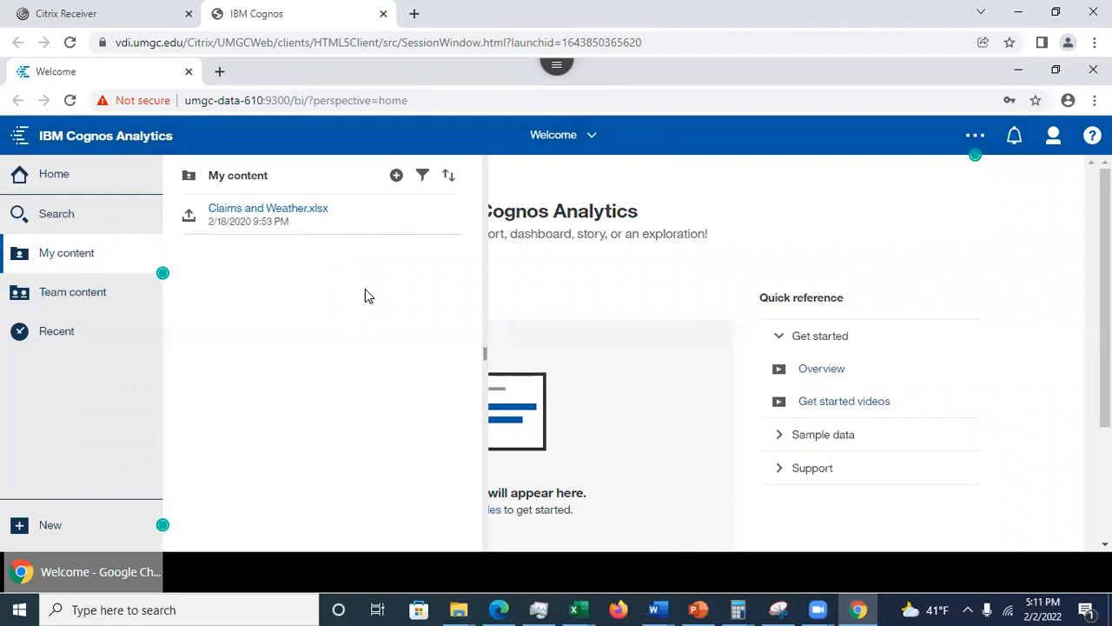
left_click(423, 186)
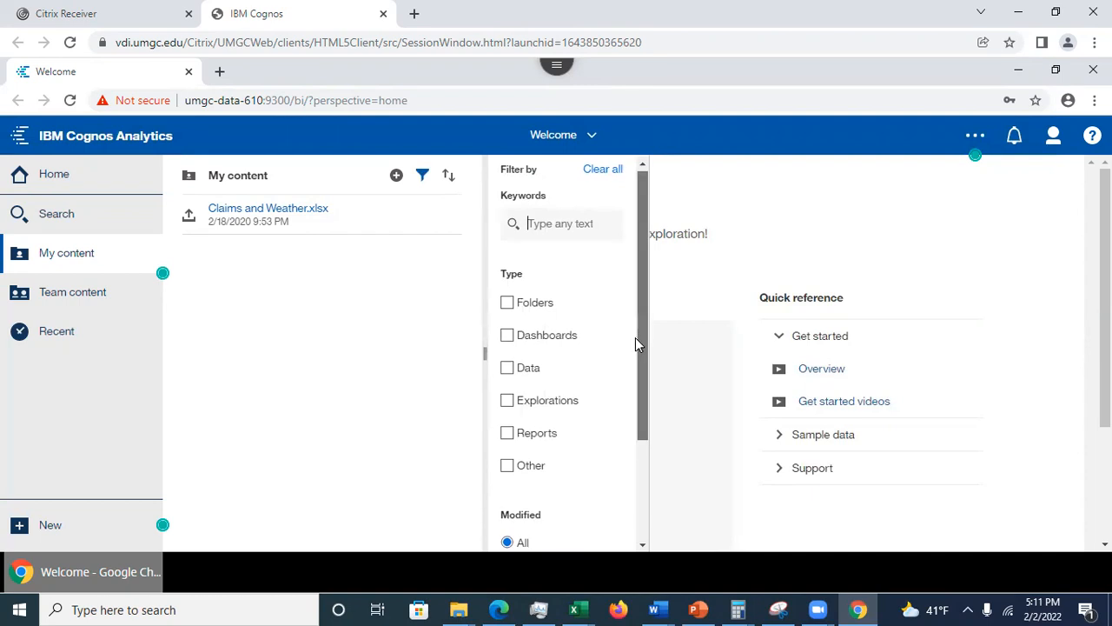
scroll(635, 365, "down", 2)
scroll(634, 380, "down", 1)
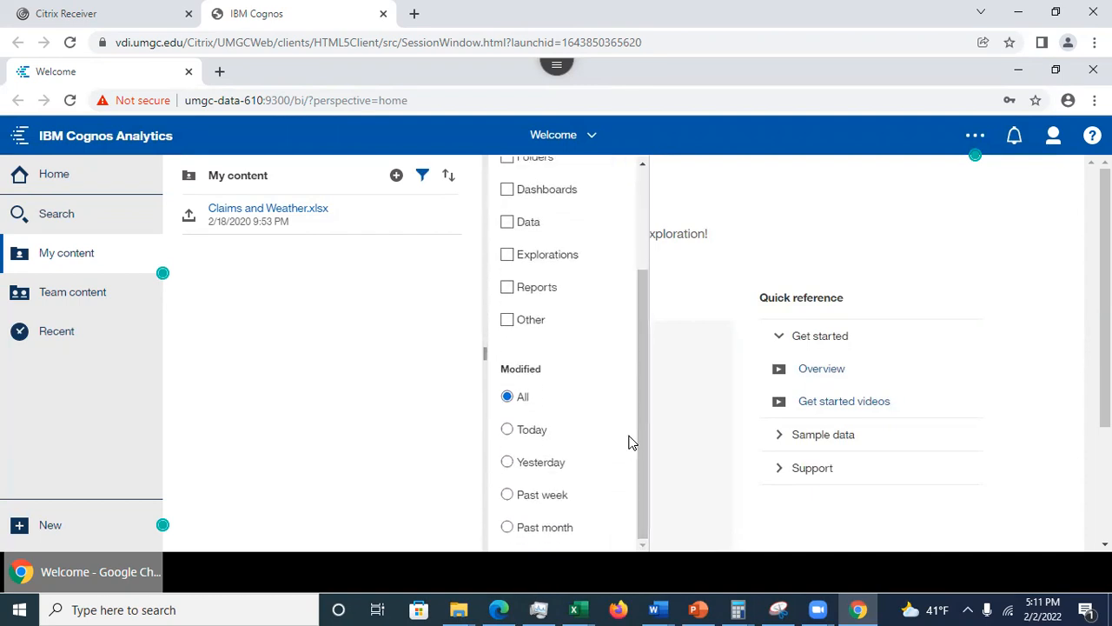
left_click(508, 430)
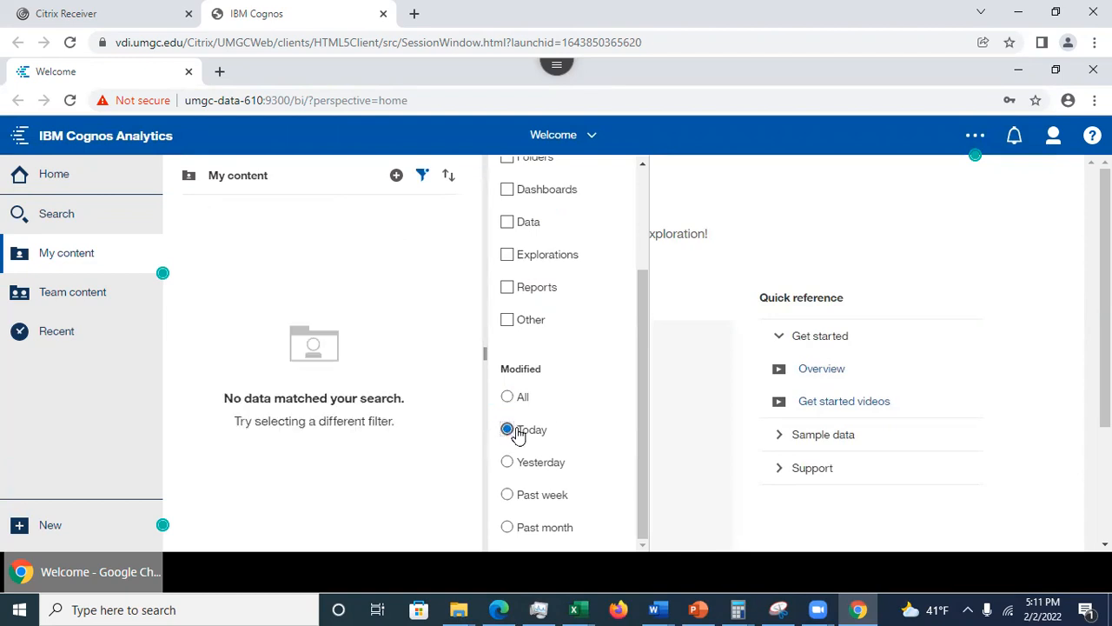
left_click(508, 397)
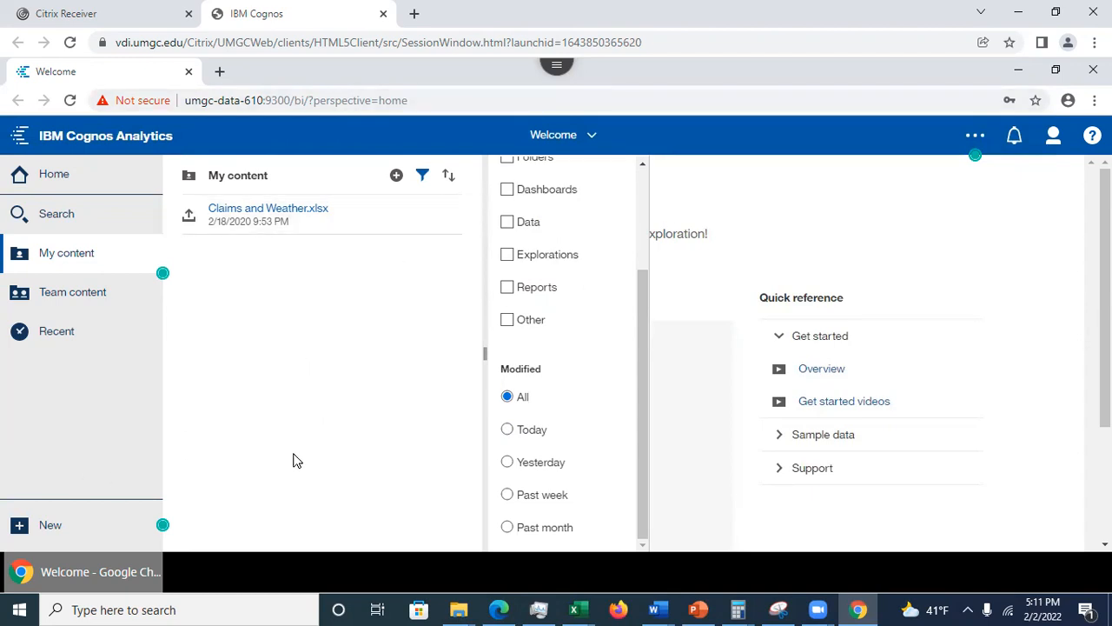
Step: View the types of content that can be newly created, without creating any
left_click(58, 526)
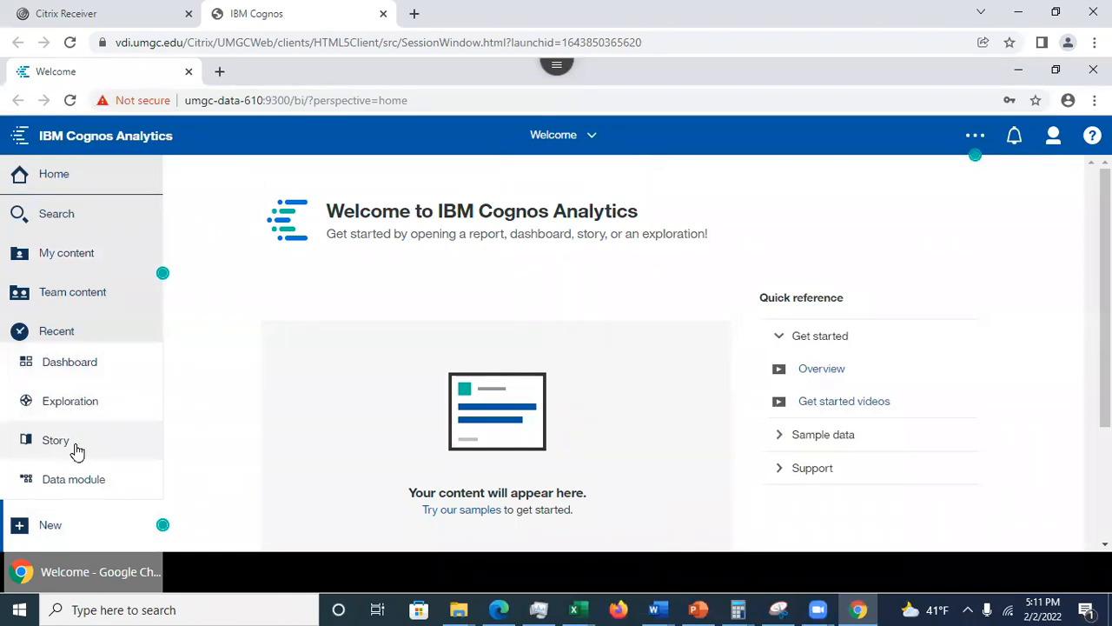
left_click(345, 413)
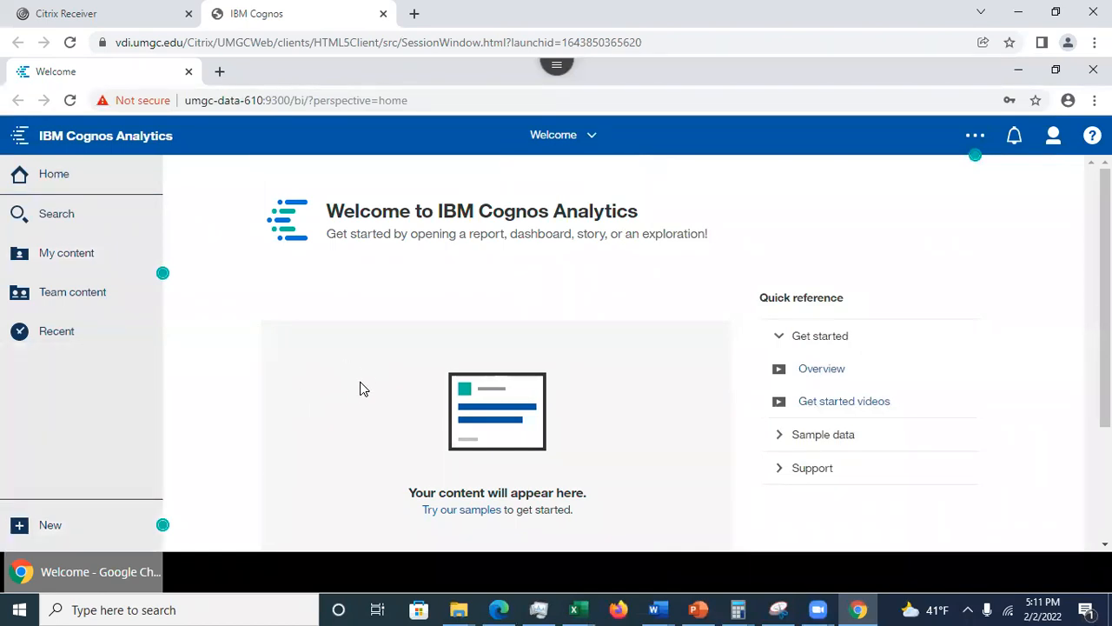
Step: Create a folder named Assignement2 in My content and close the content list
left_click(73, 254)
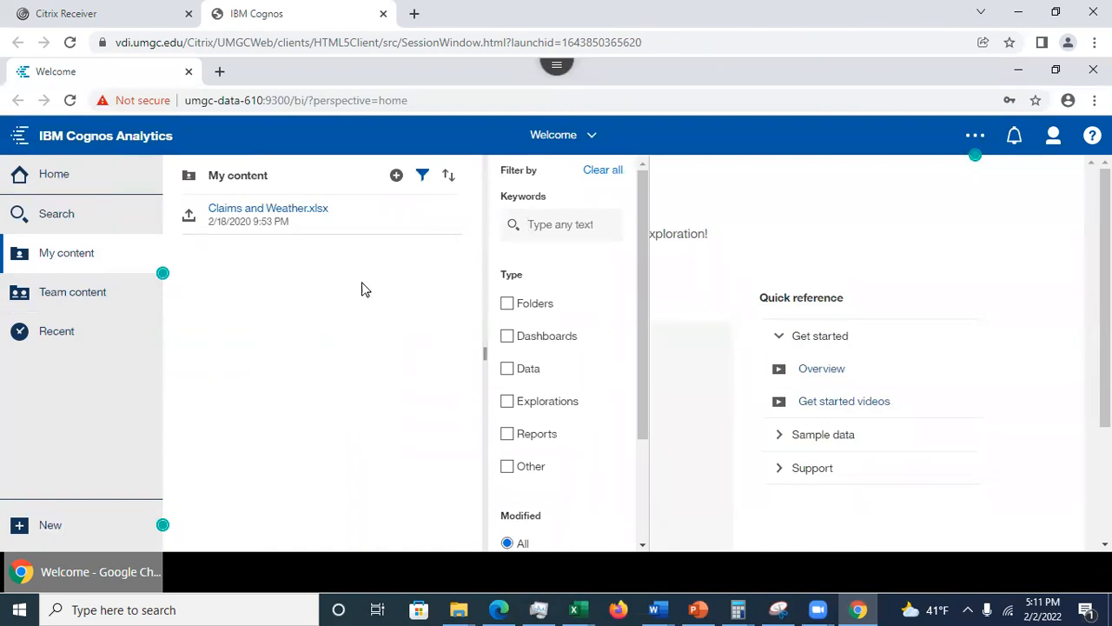
left_click(398, 180)
left_click(385, 209)
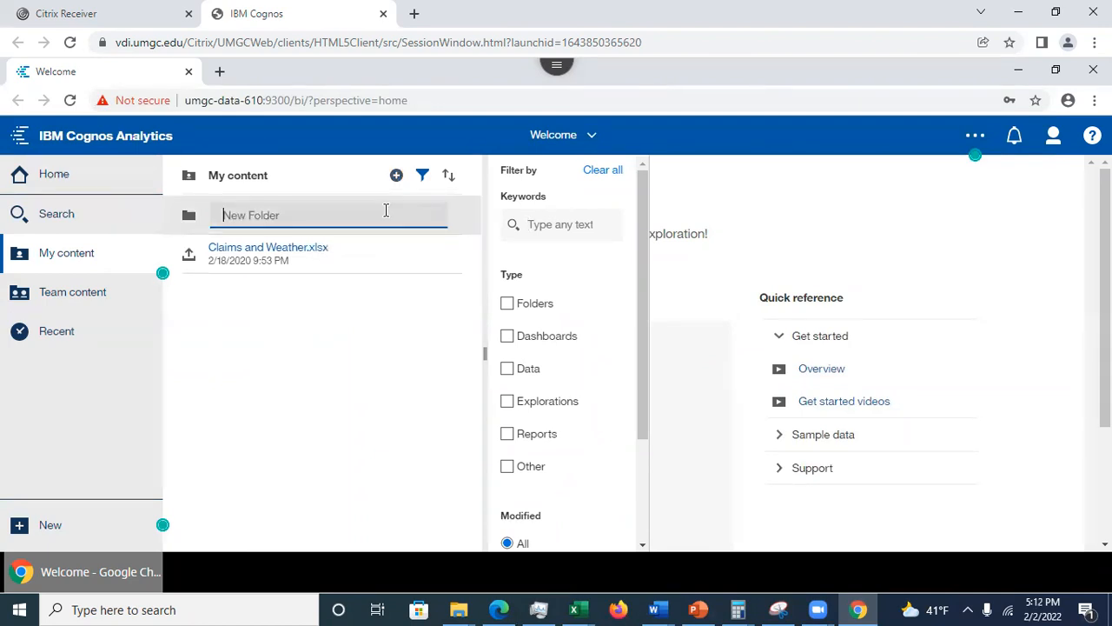
type("Assignement2")
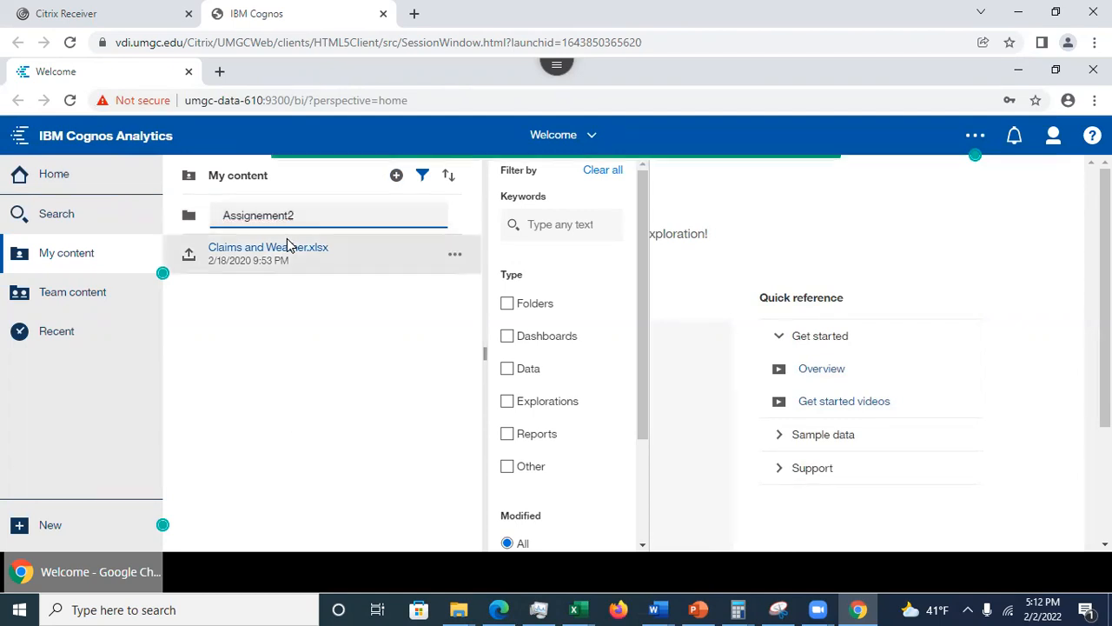
key("Return")
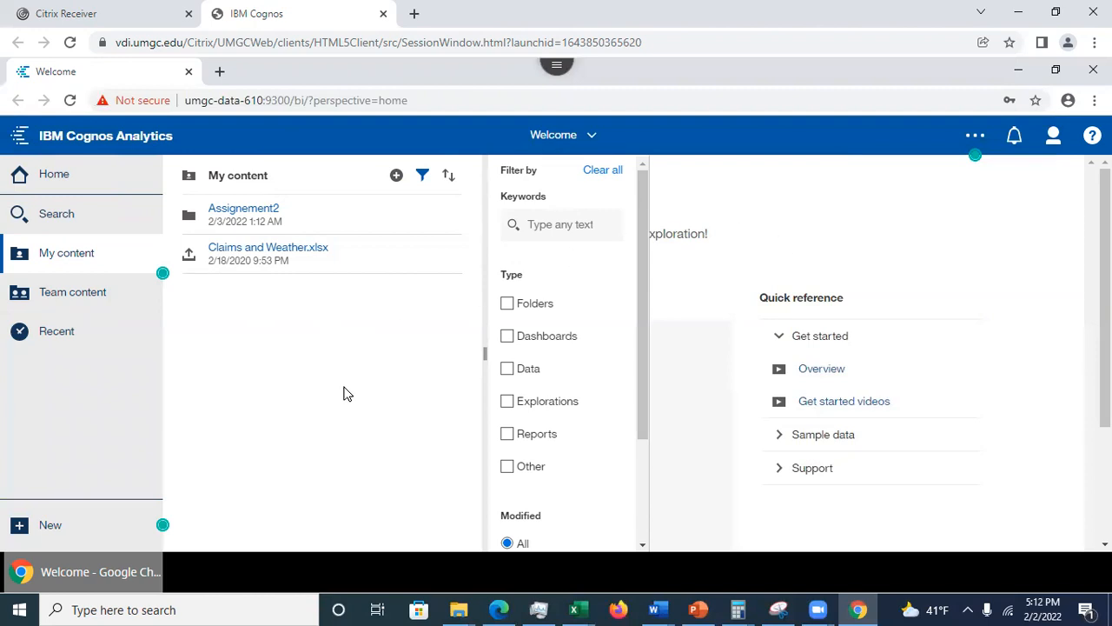
left_click(59, 254)
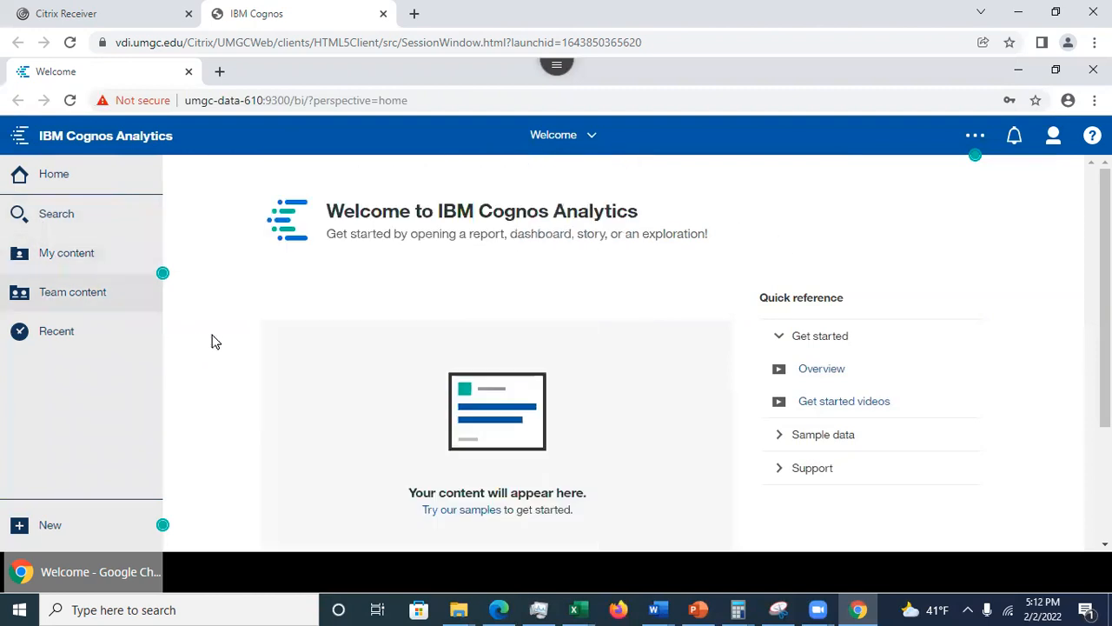
Step: Copy insurance.csv from the team folder DATA 610 Data for Assignments > Assignment - Getting Started into My content and check it there
left_click(74, 294)
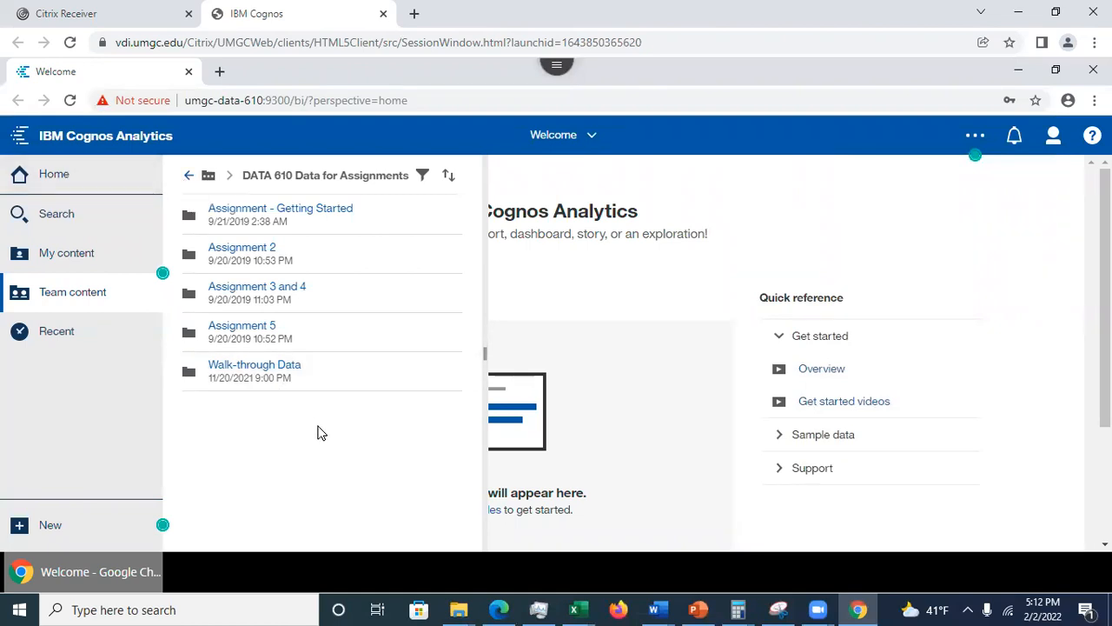
left_click(308, 214)
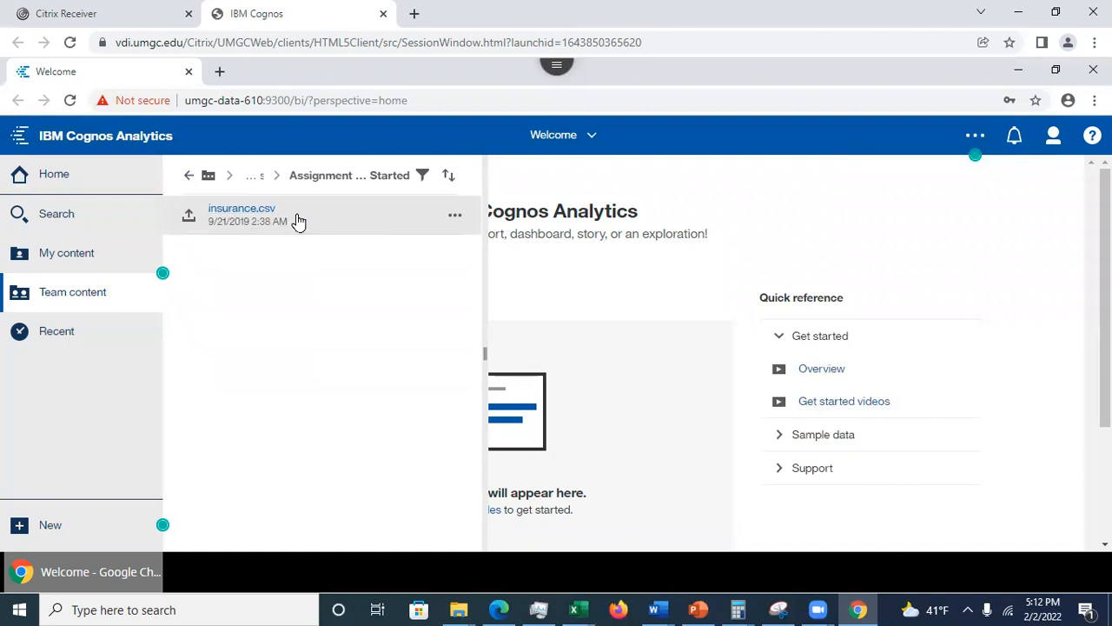
left_click(456, 218)
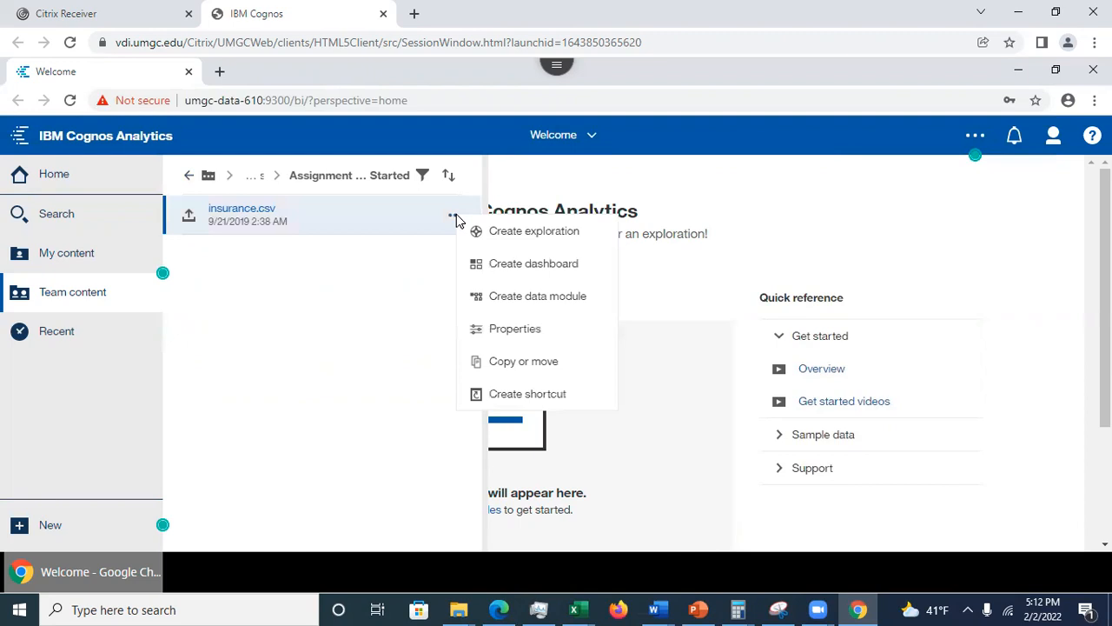
left_click(533, 368)
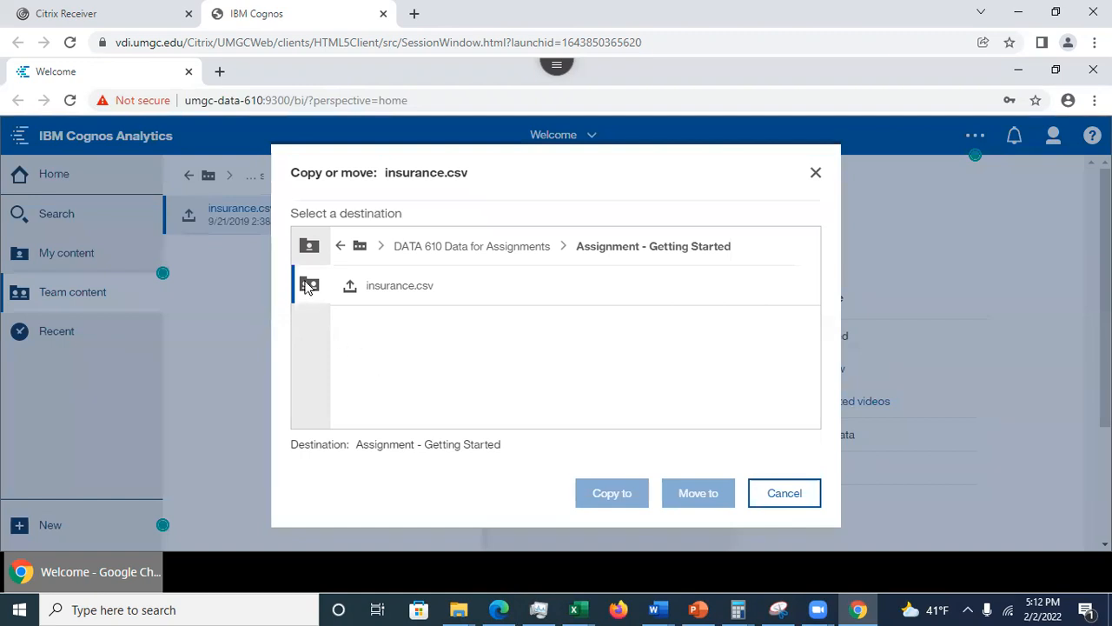
left_click(309, 248)
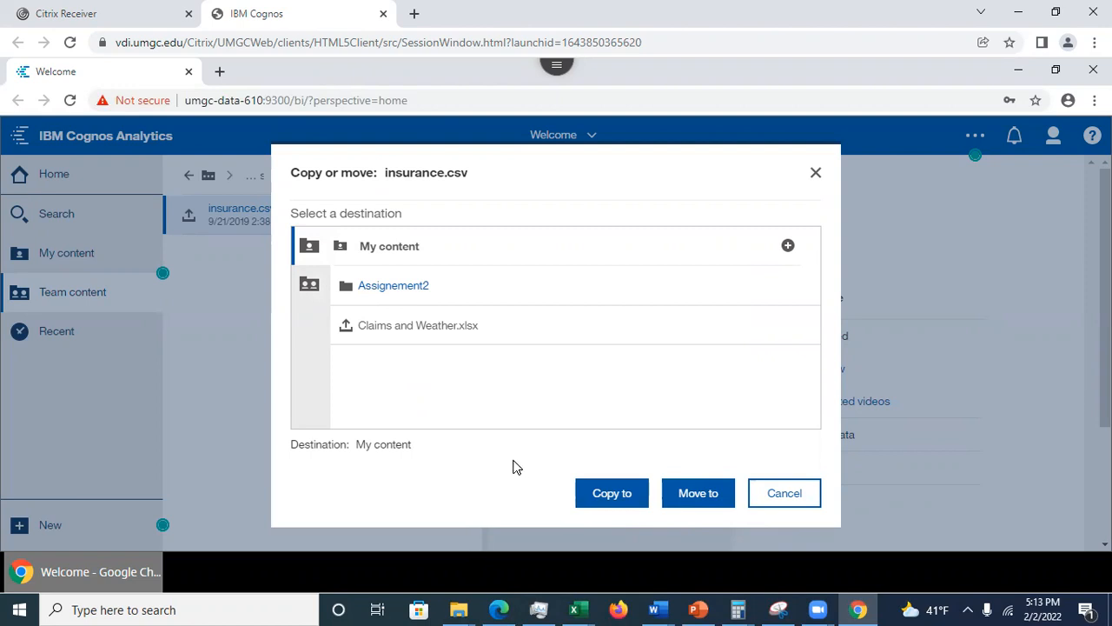
left_click(612, 494)
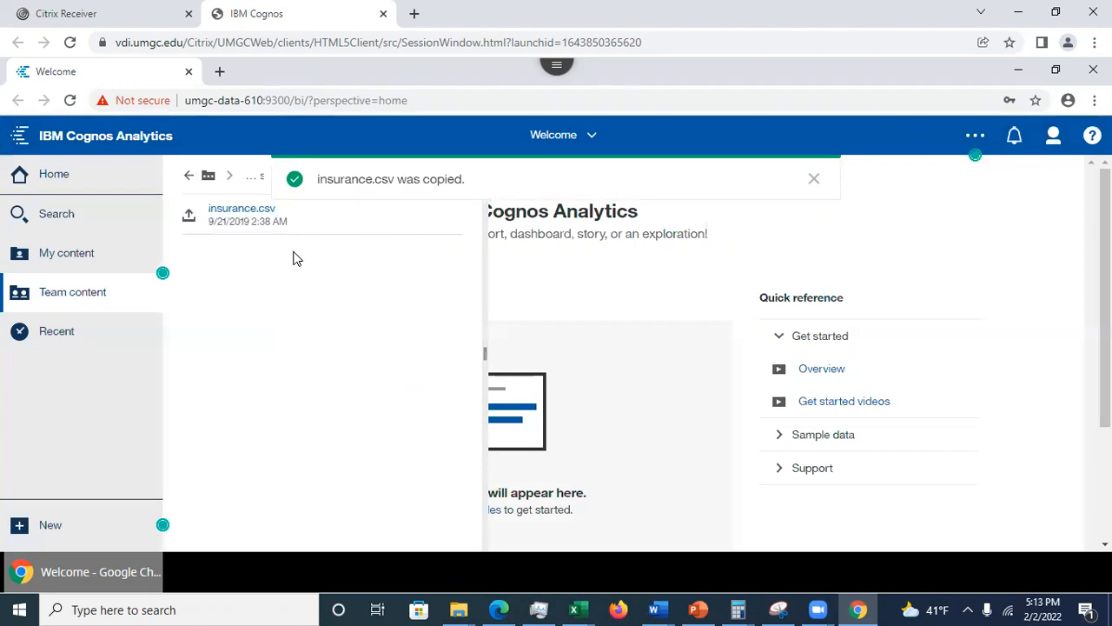
left_click(67, 259)
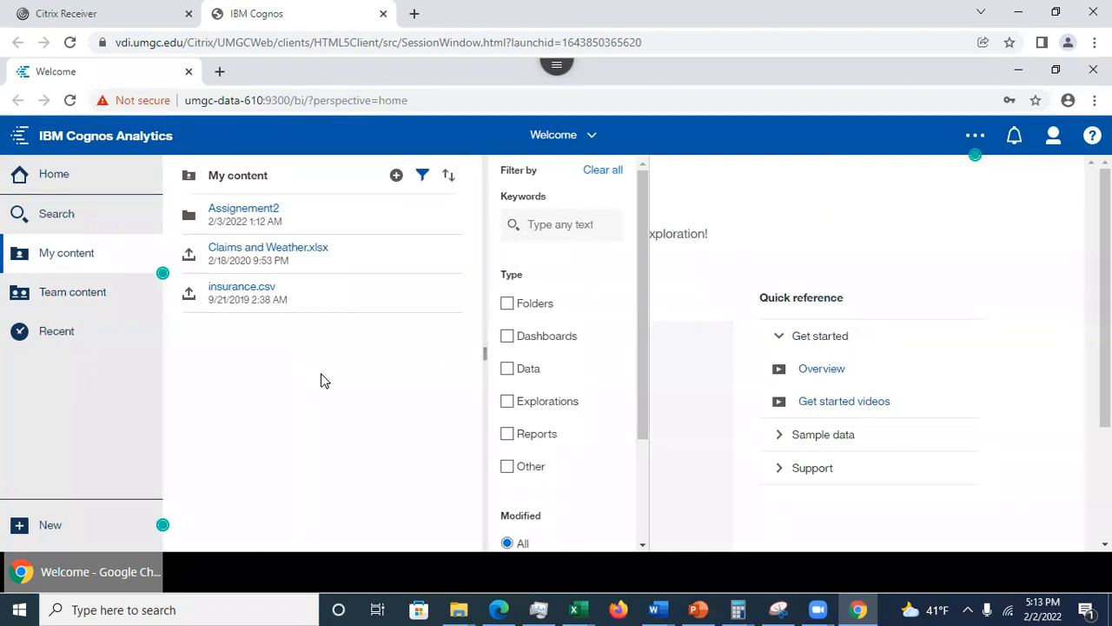
Step: Switch to the PowerPoint presentation, view slide 7 about the top menu bar, and return to the Cognos session in Chrome
left_click(700, 608)
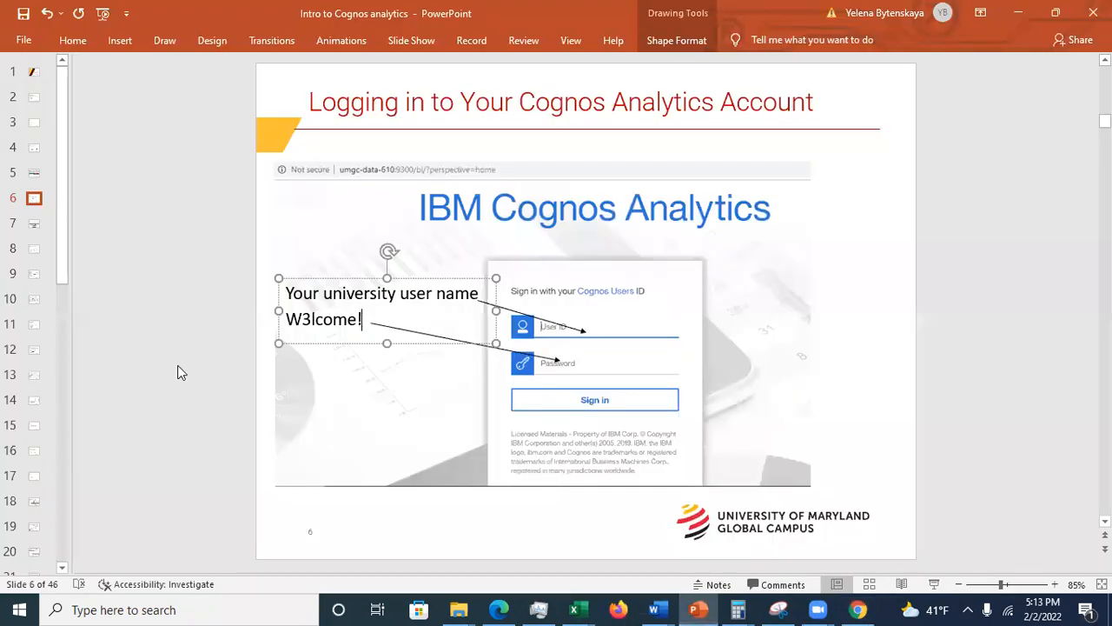
left_click(33, 228)
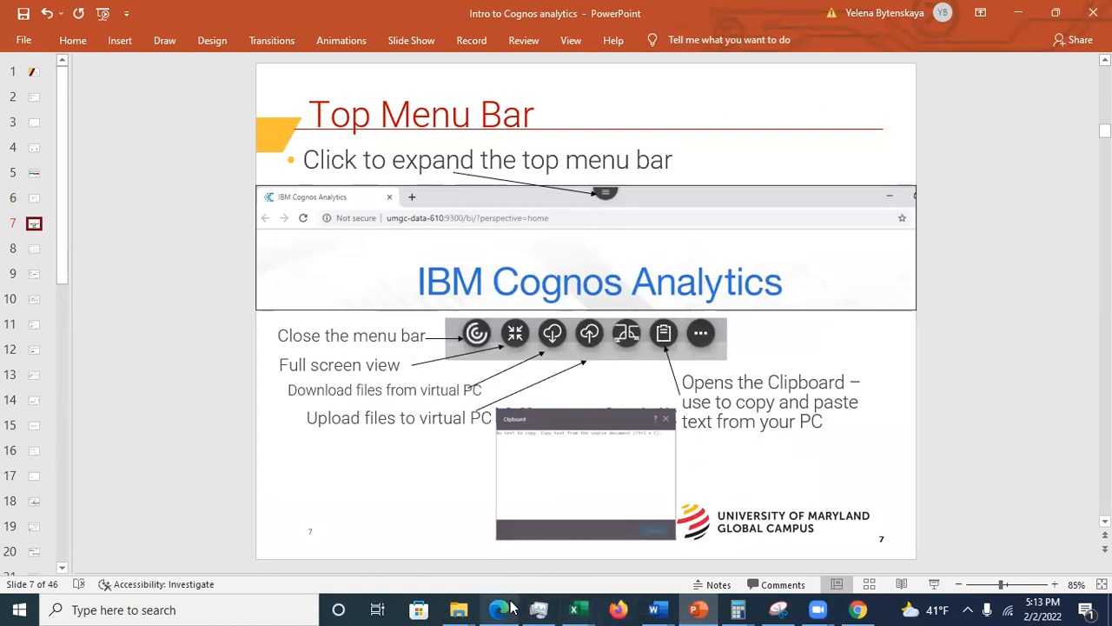
left_click(859, 610)
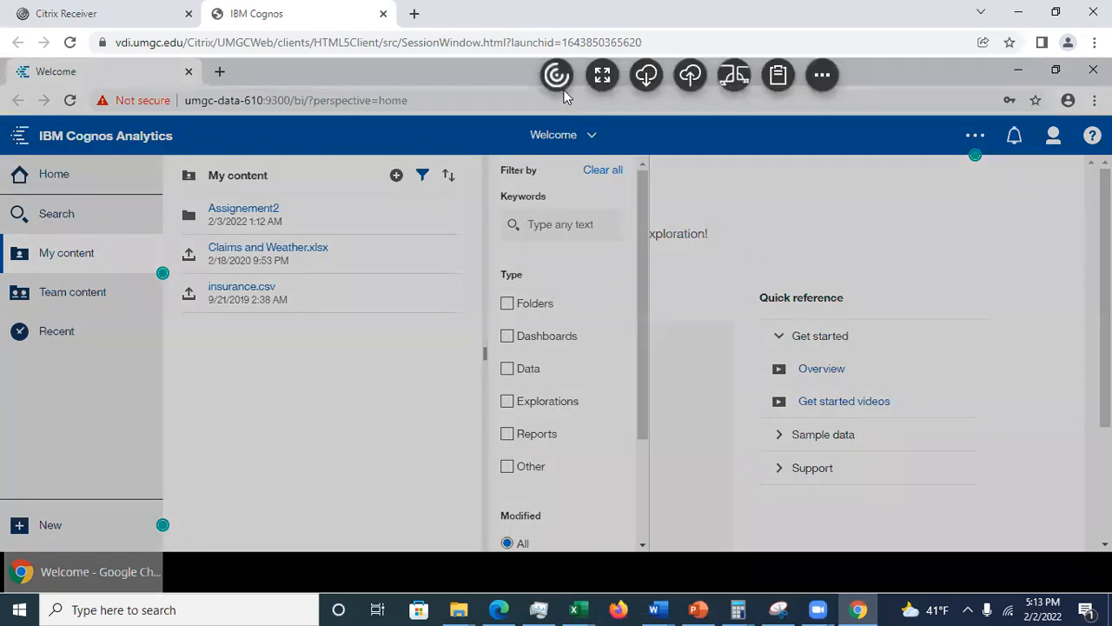
Step: View the Citrix session's clipboard without adding text, and close both it and the My content list
left_click(795, 82)
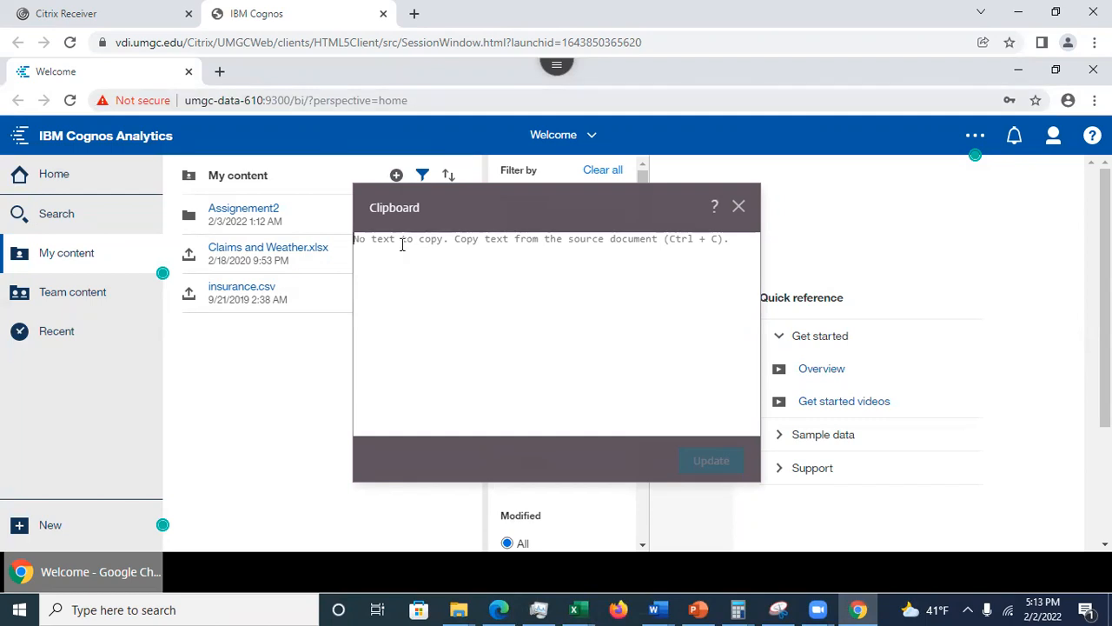
left_click(265, 394)
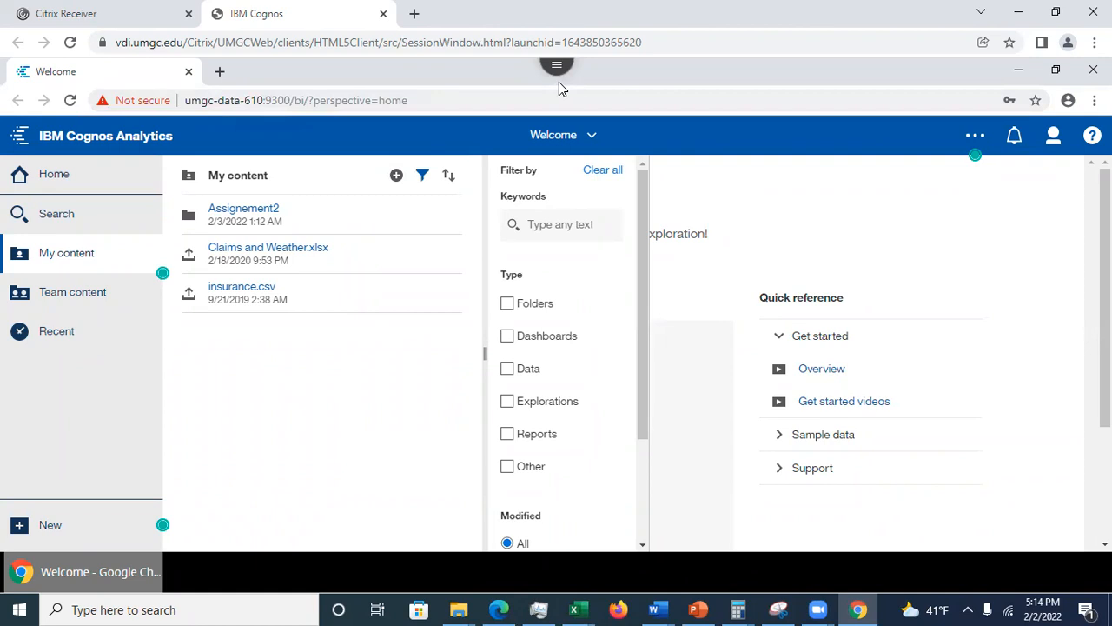
left_click(781, 174)
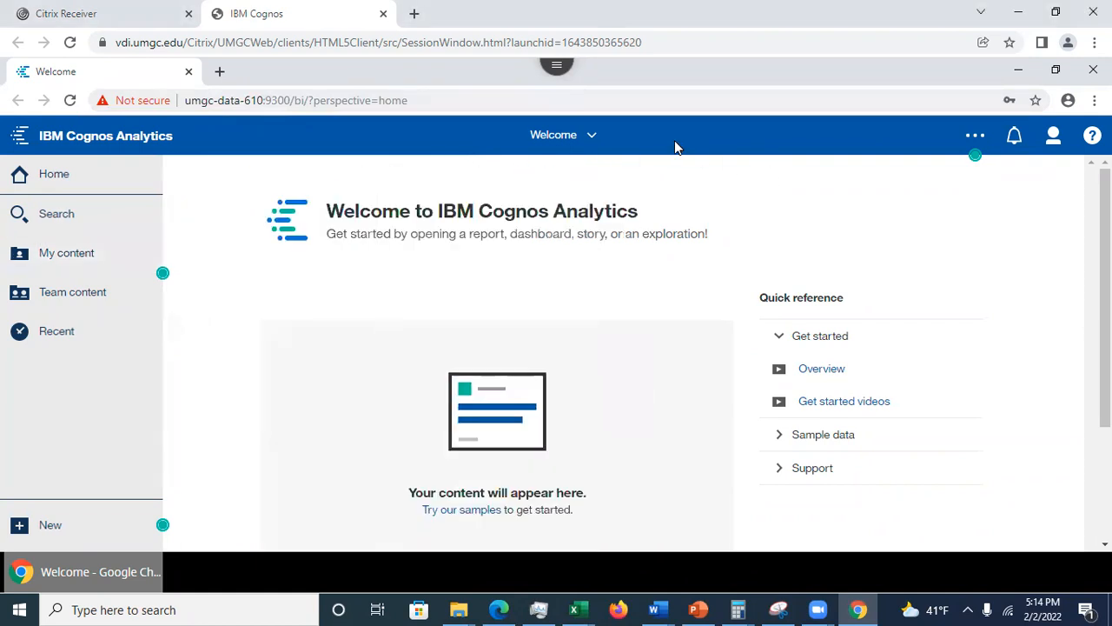
Step: Expand the Citrix session's menu bar to examine its Upload option, and collapse it without choosing anything
left_click(554, 81)
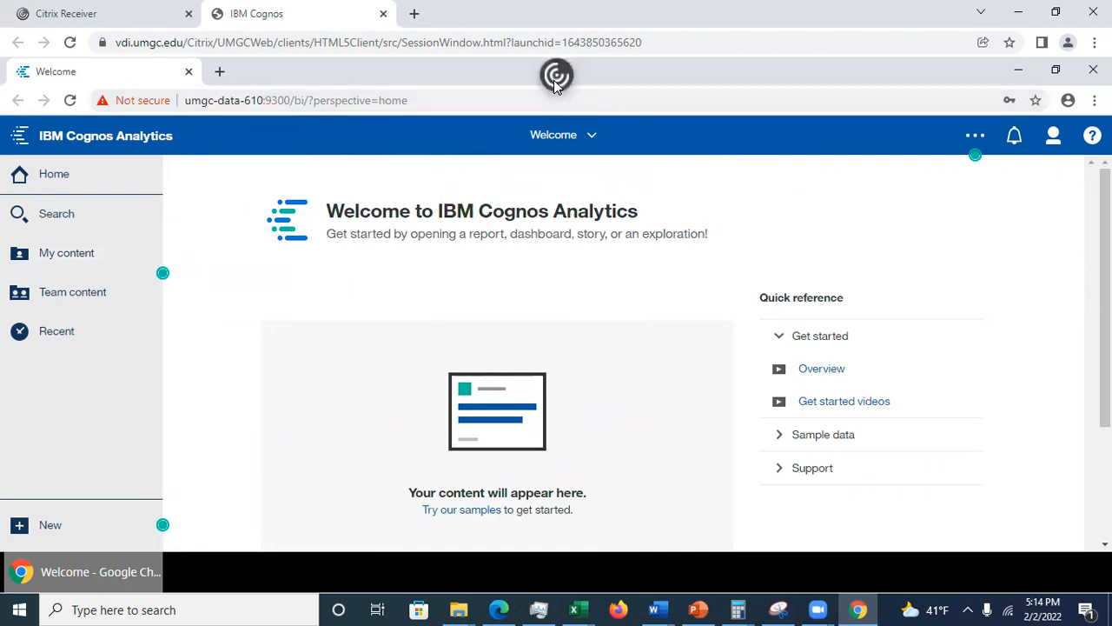
left_click(556, 78)
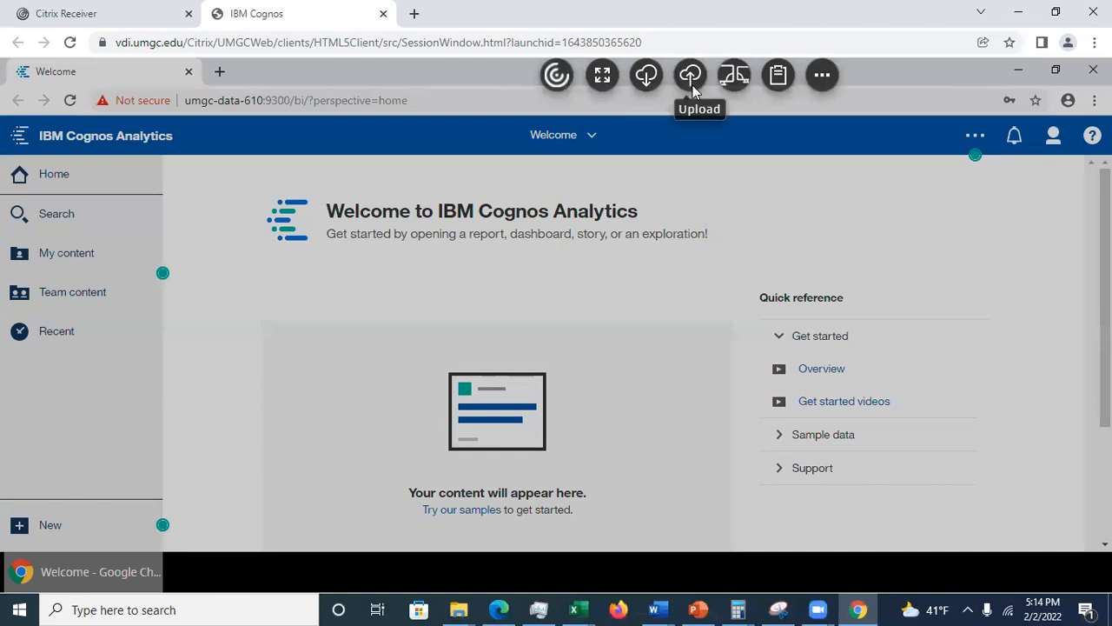
left_click(890, 212)
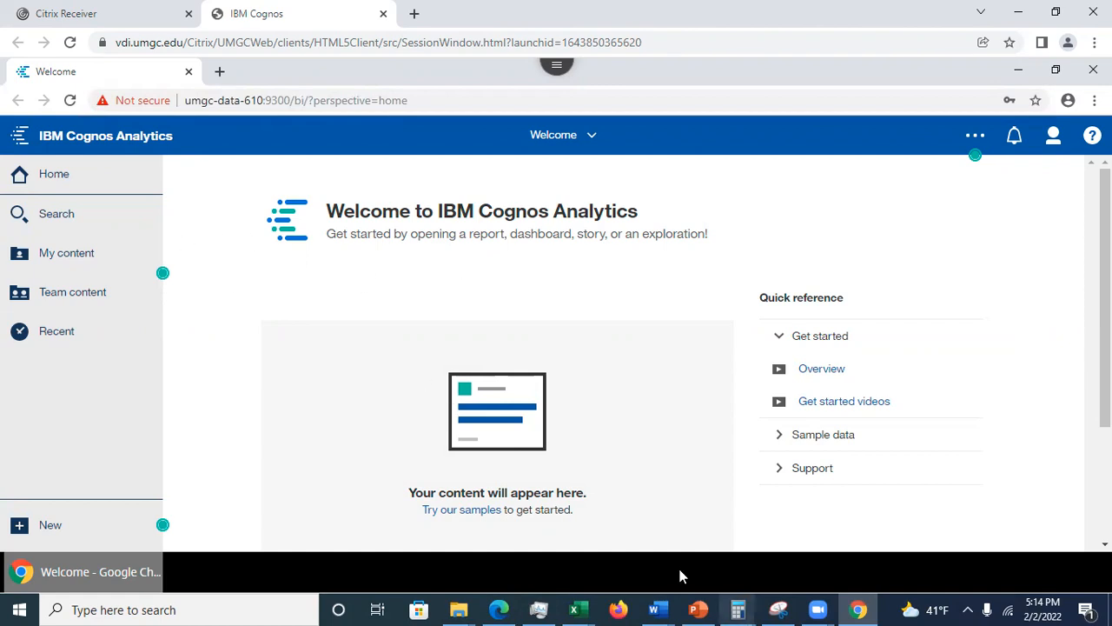
Step: Switch to PowerPoint and show slide 8 about the Cognos Analytics landing page and navigation
left_click(698, 610)
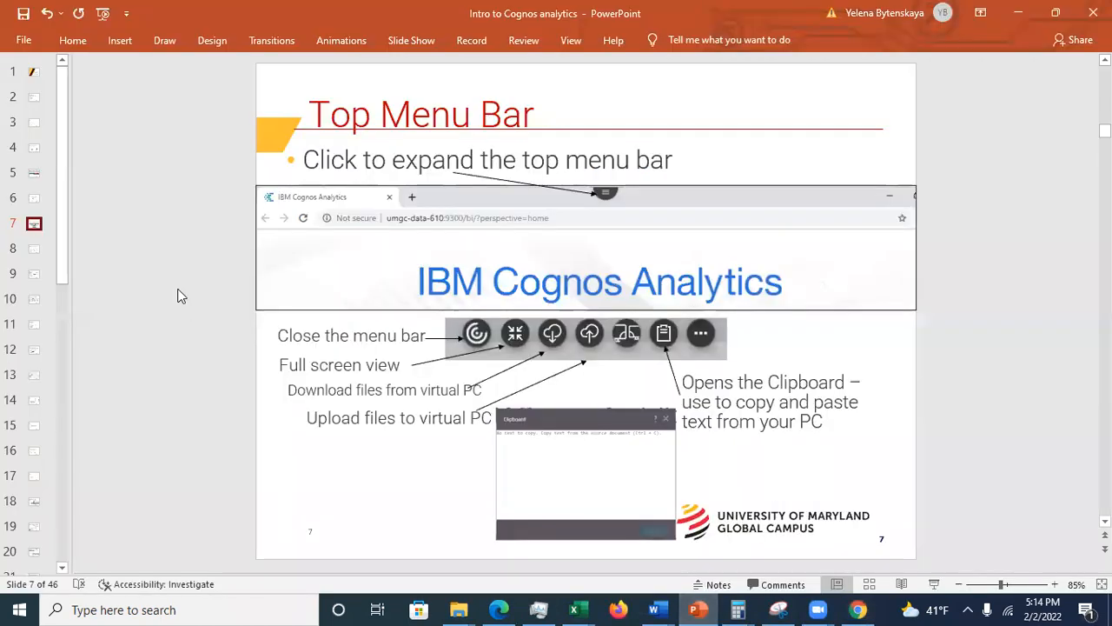
left_click(35, 251)
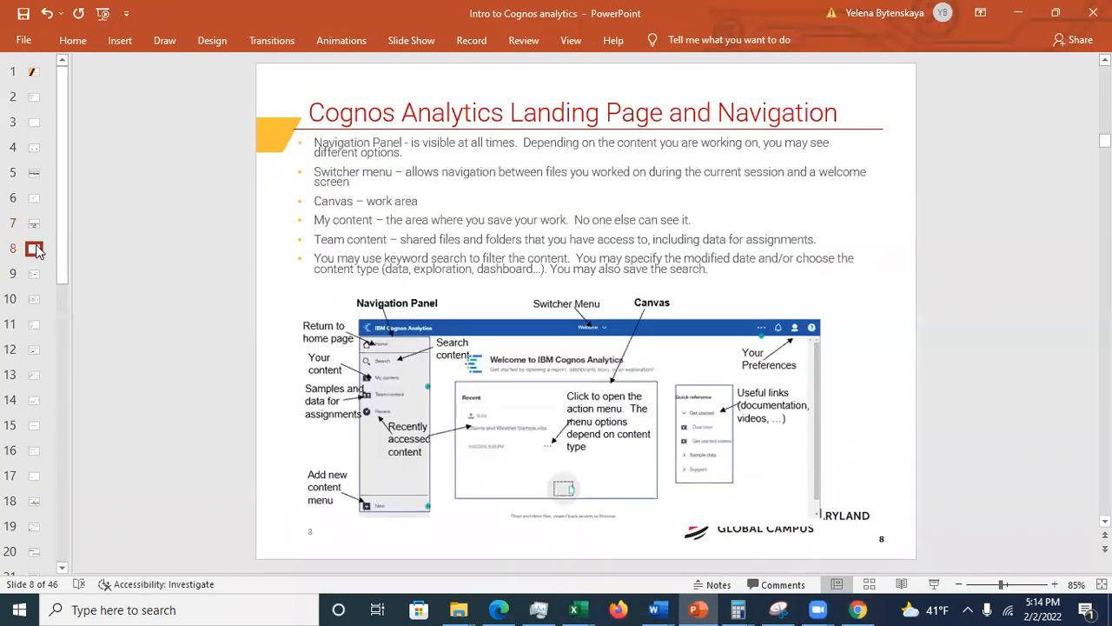
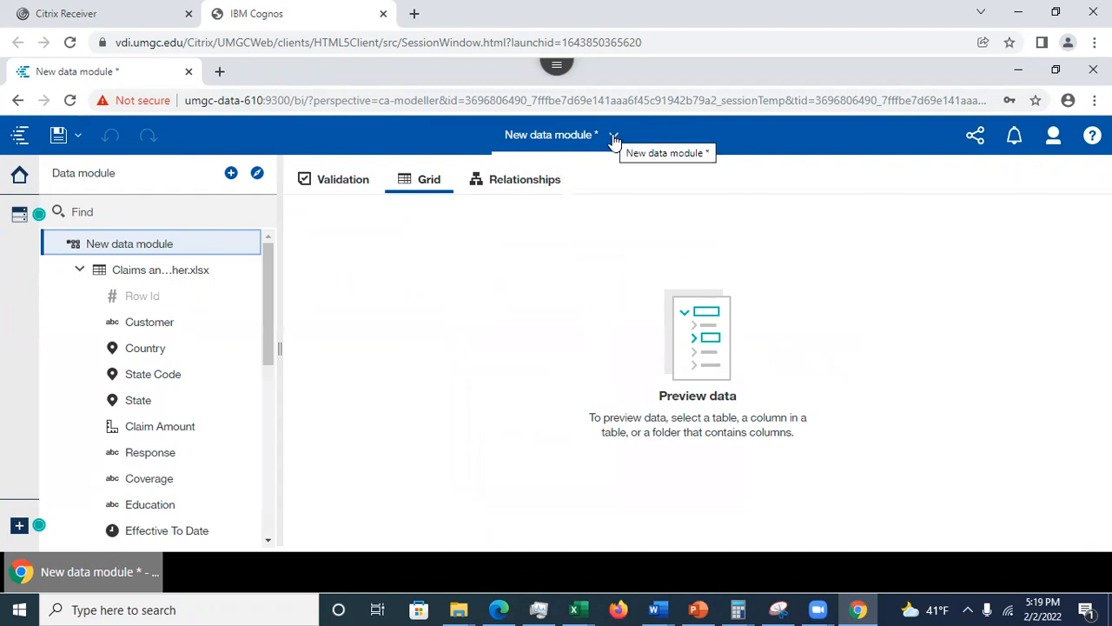
Step: Save the new data module in My content under the name Claims and Weather Data Module
left_click(59, 136)
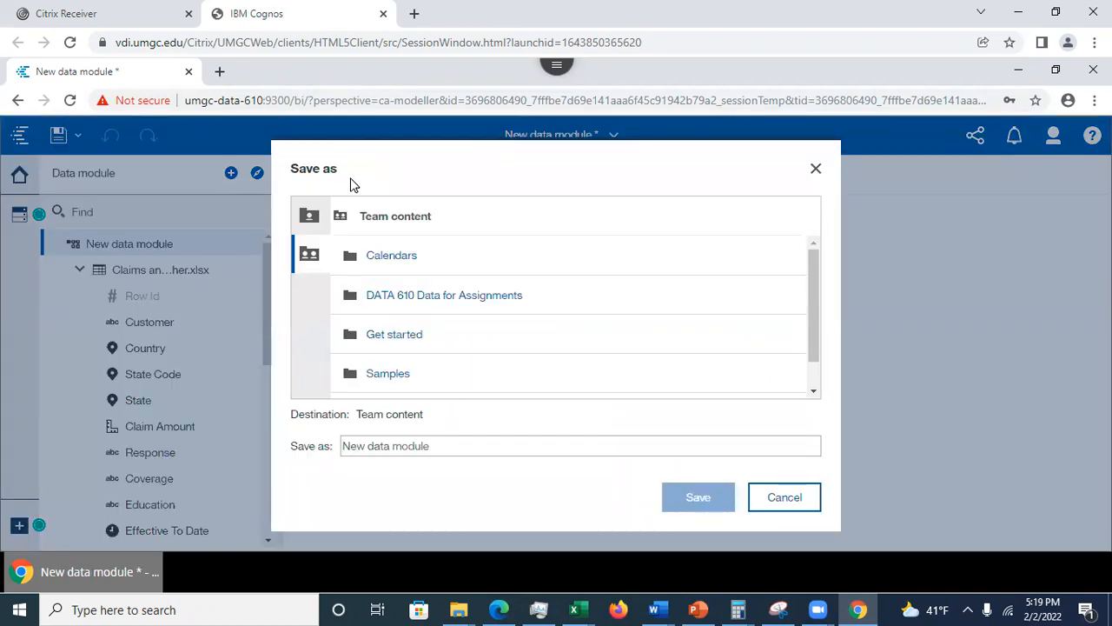
left_click(307, 216)
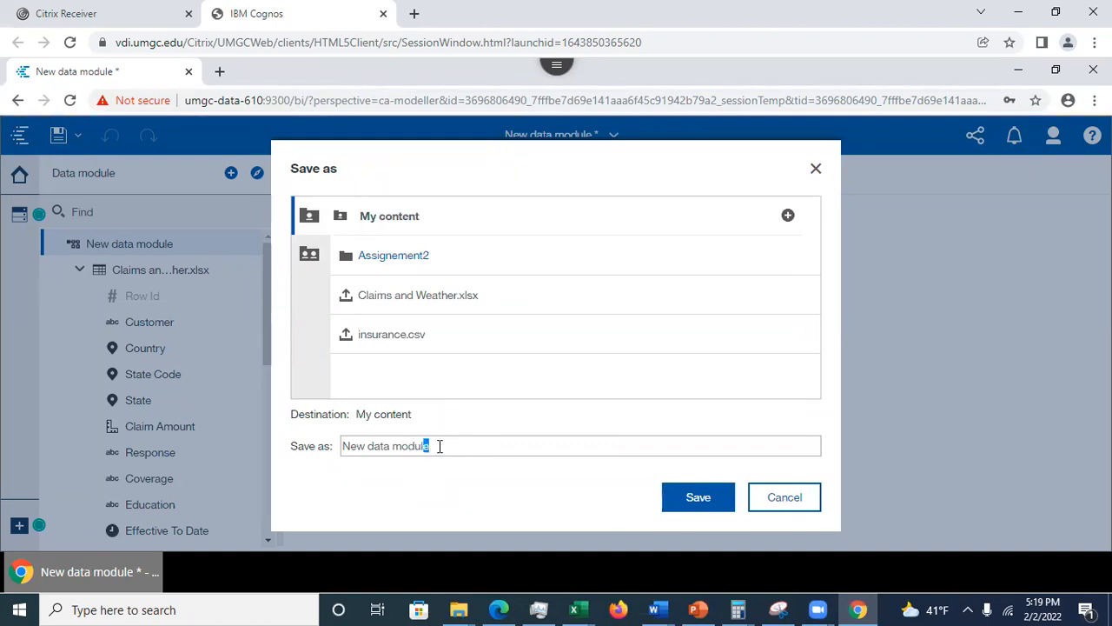
left_click_drag(442, 446, 341, 440)
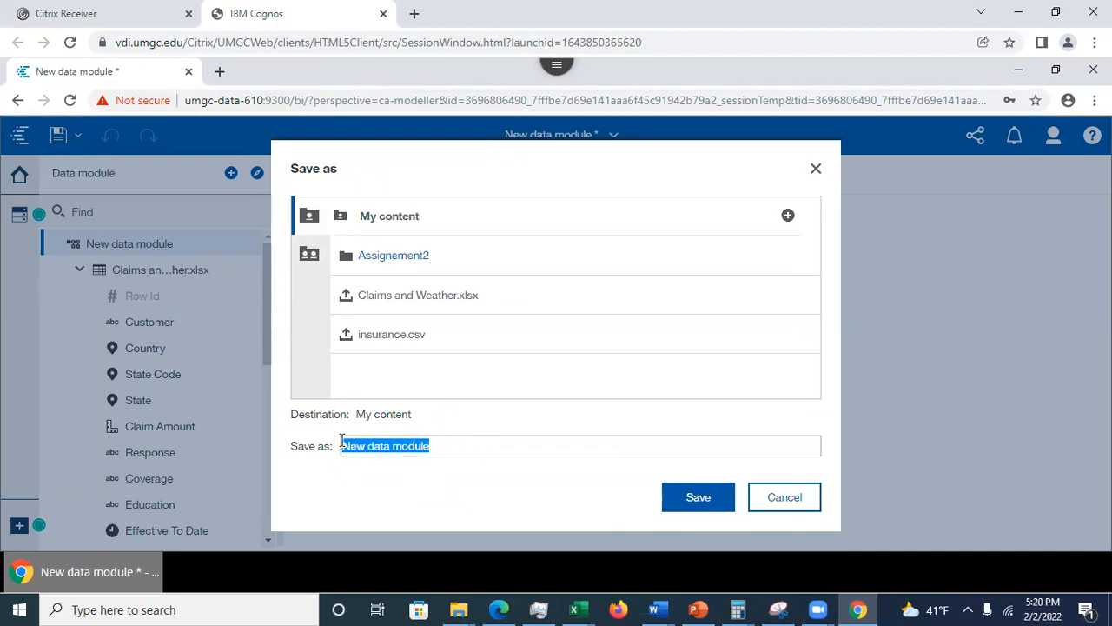
type("Ca")
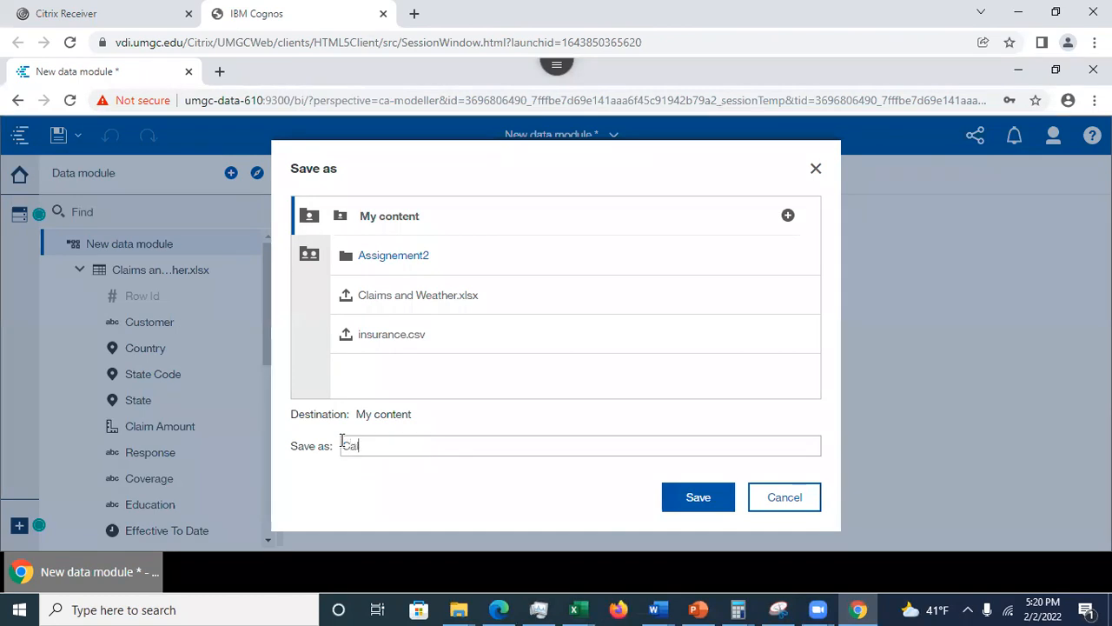
type("laims and Weather Data Module")
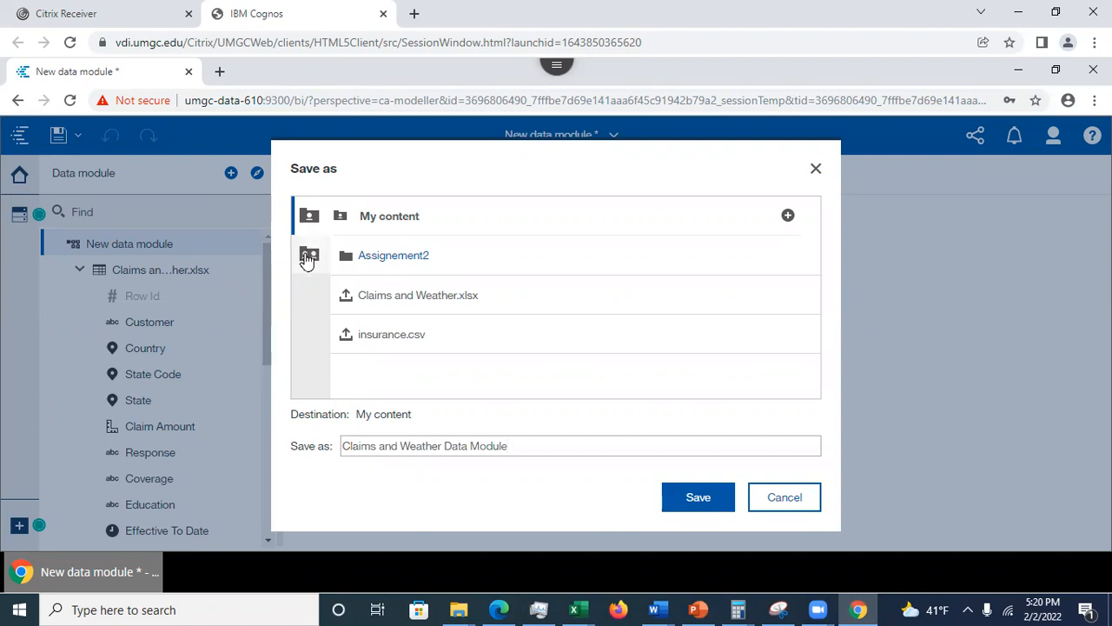
left_click(309, 255)
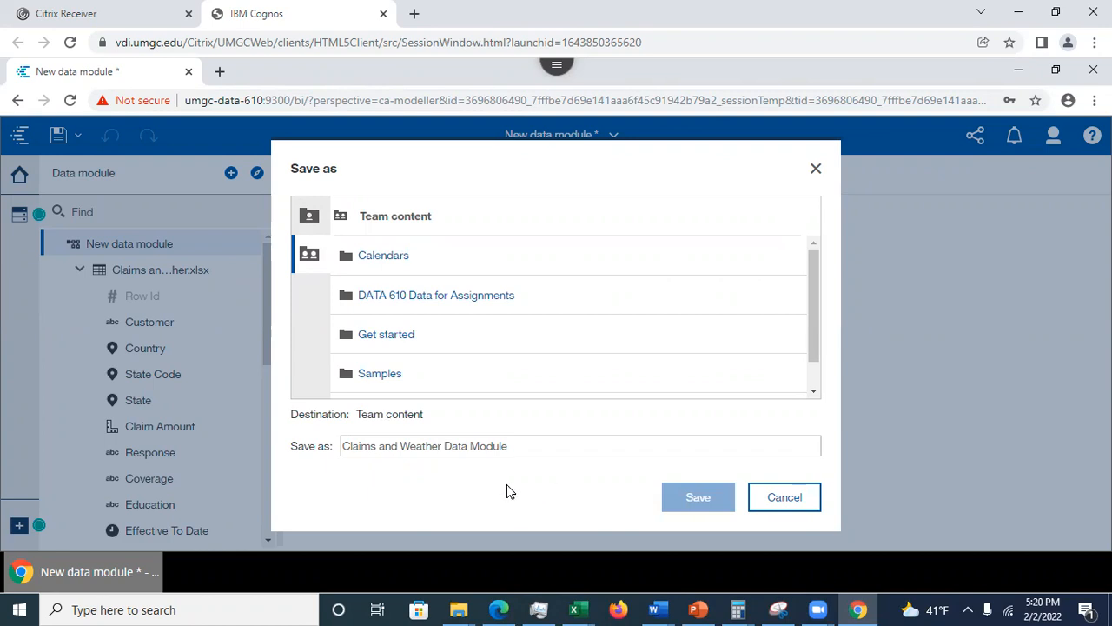
left_click(309, 219)
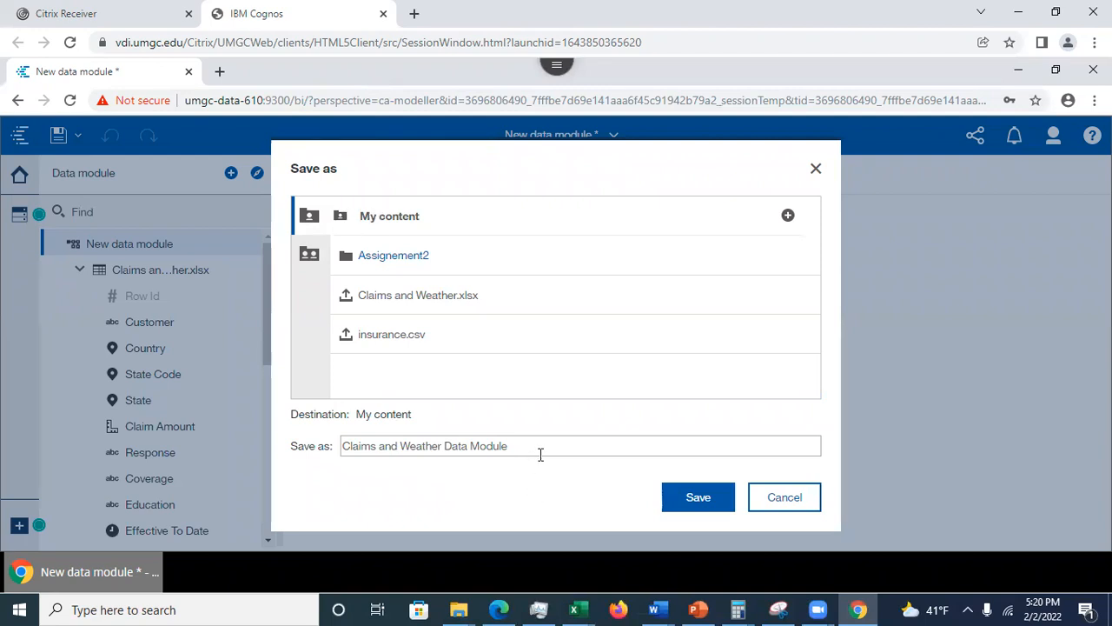
left_click(700, 501)
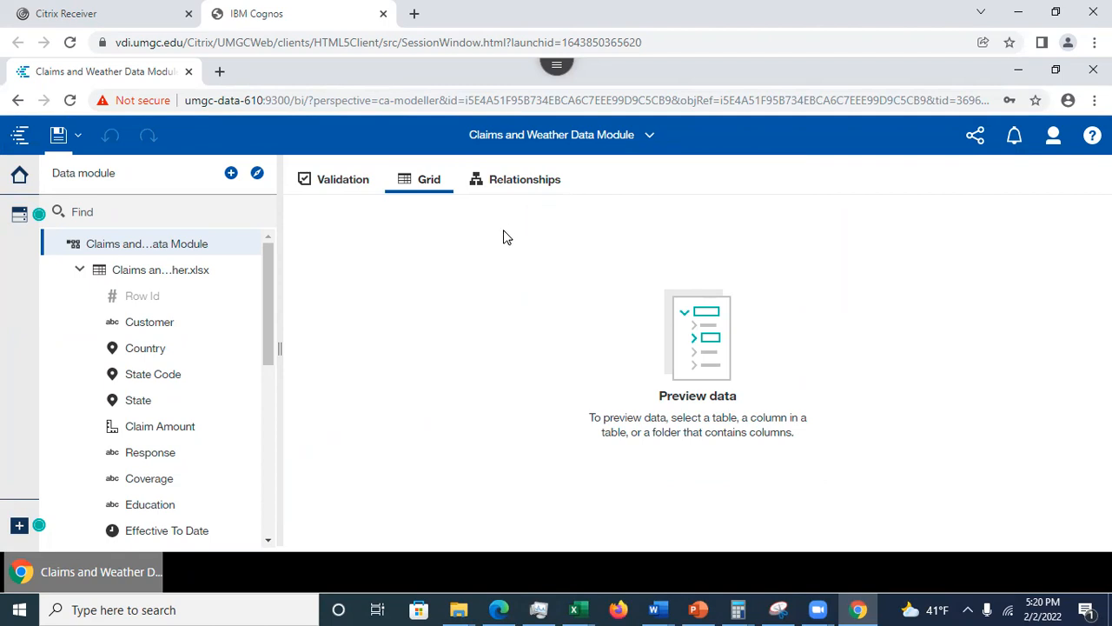
Step: Switch from the data module to the Welcome page and back to Claims and Weather Data Module
left_click(651, 138)
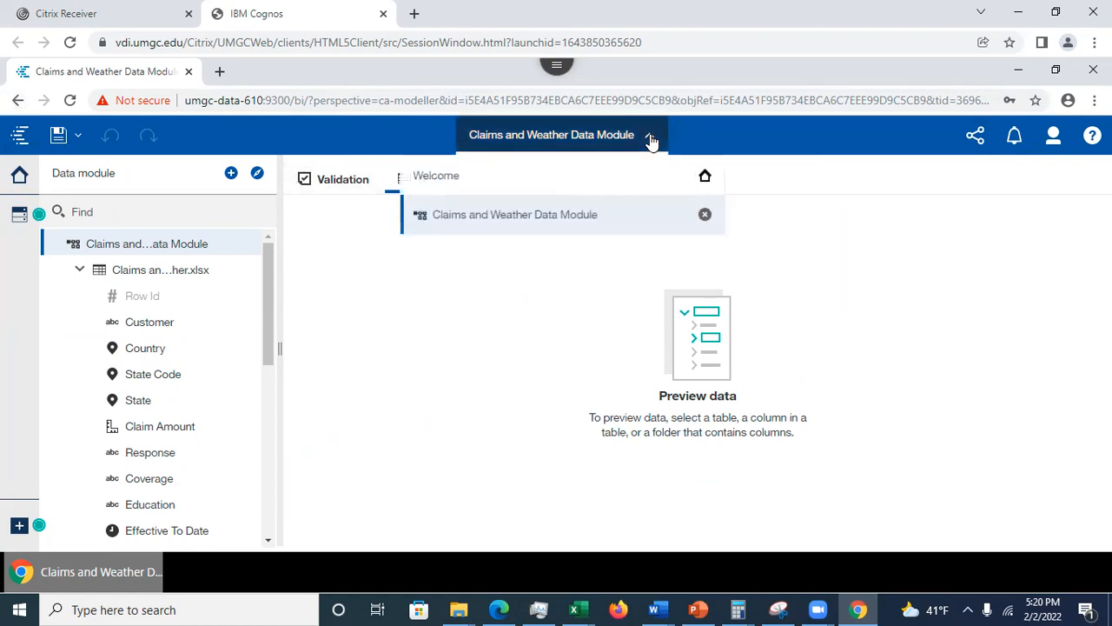
left_click(451, 178)
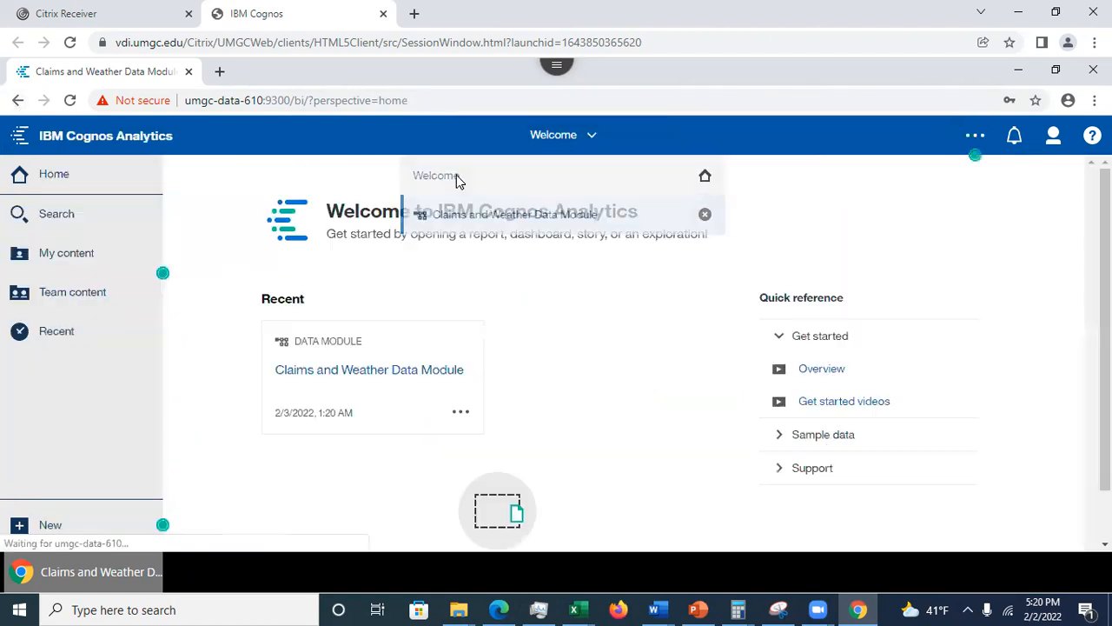
left_click(590, 139)
left_click(530, 219)
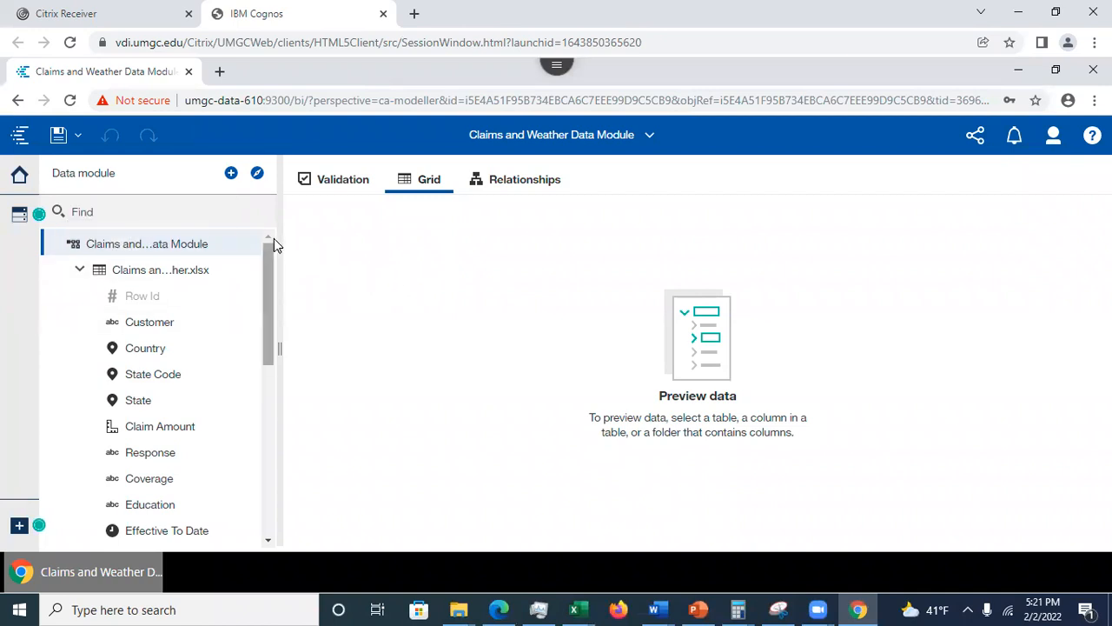
Step: Preview the rows of the Claims and Weather.xlsx table in the grid and look through its column list
left_click_drag(268, 279, 275, 231)
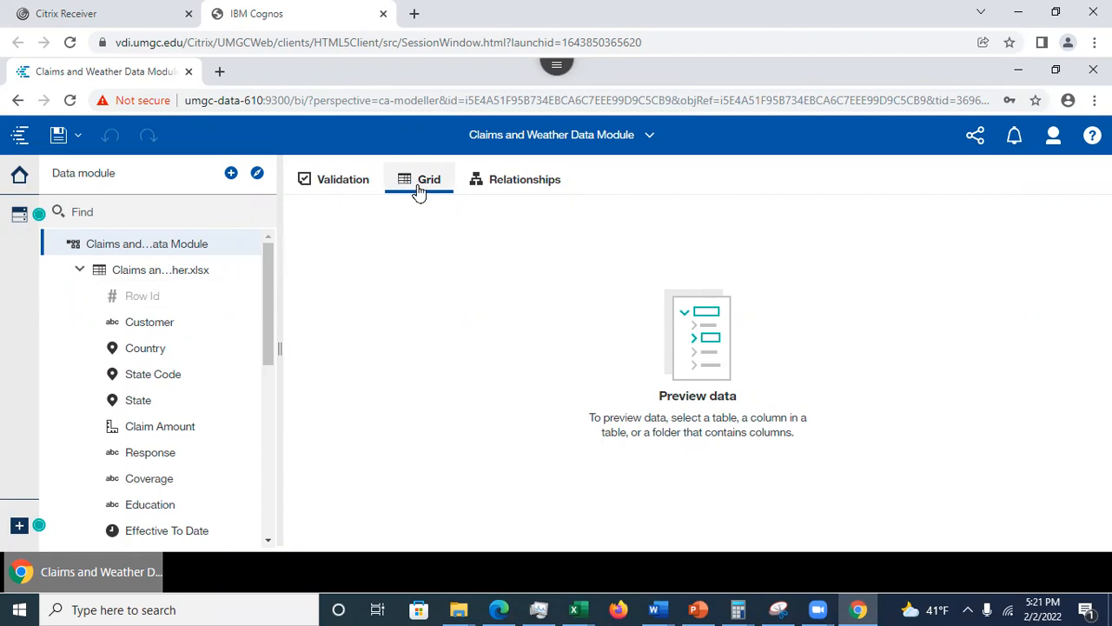
left_click(155, 274)
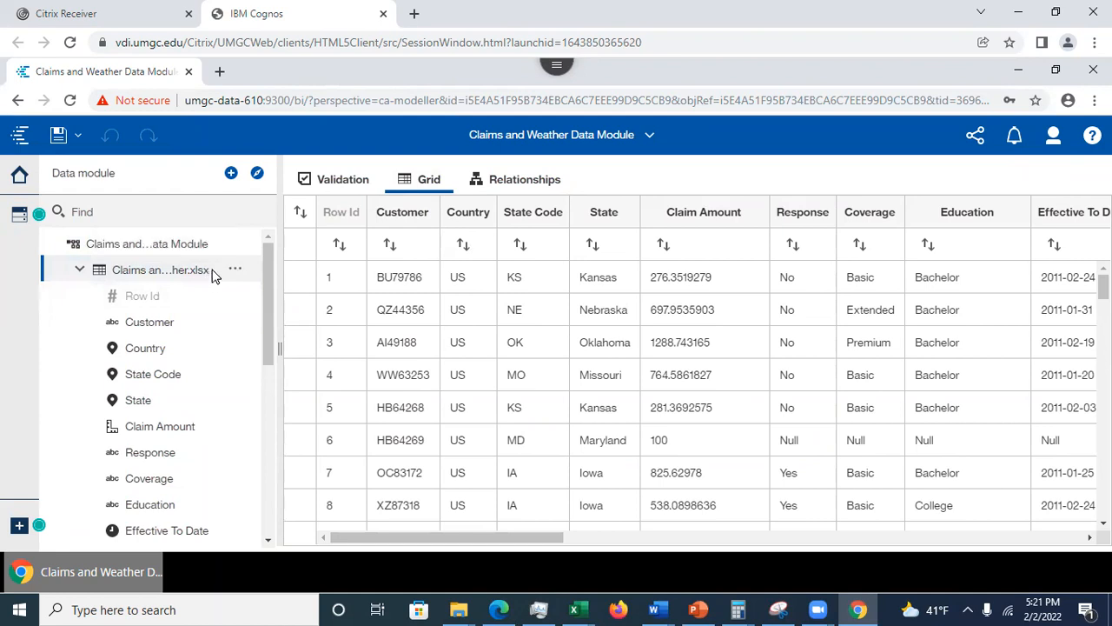
mouse_move(267, 299)
left_mouse_down()
mouse_move(279, 509)
mouse_move(286, 311)
left_mouse_up()
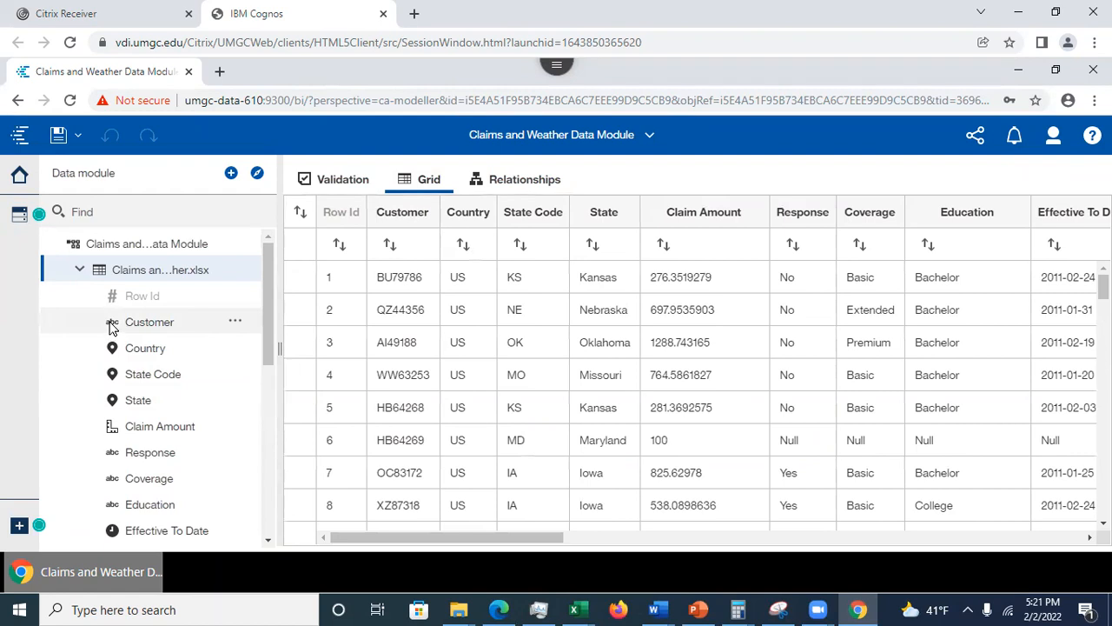
Step: Open the properties of the Customer column to examine its usage, aggregate and data type settings
left_click(236, 324)
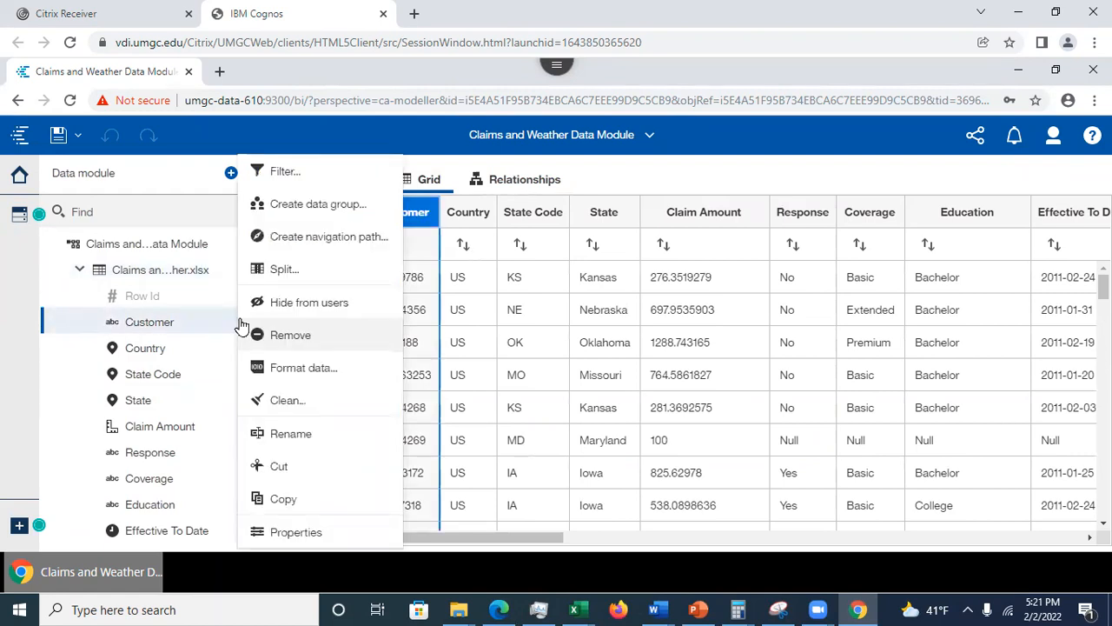
left_click(287, 532)
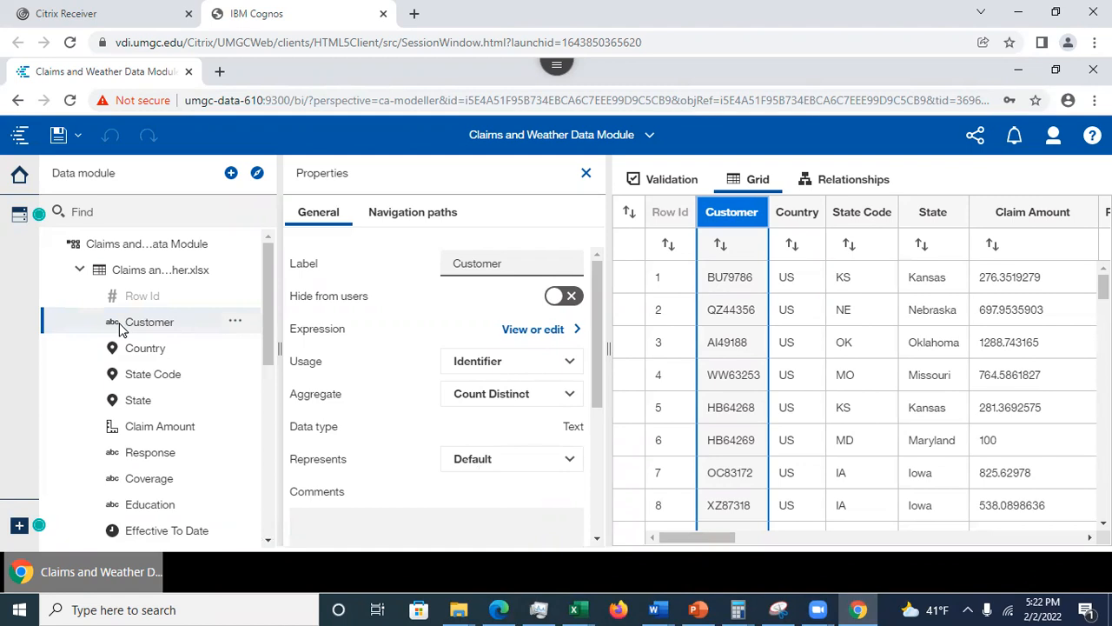
Step: Show the properties of the Claim Amount column and examine its usage, aggregate, data type, comments and screen tip fields
left_click(193, 429)
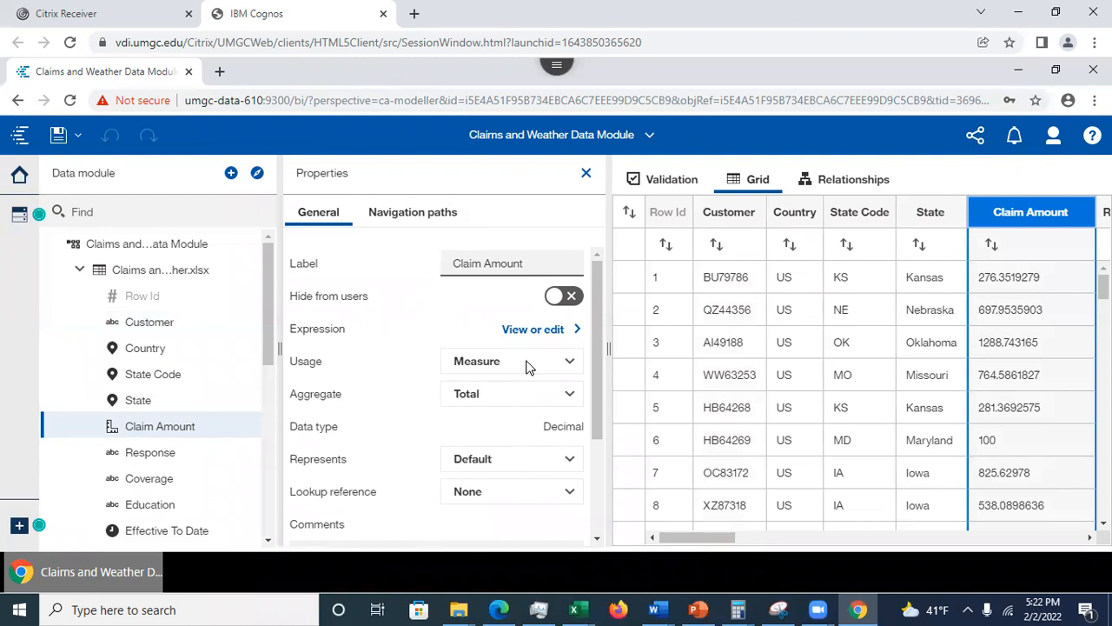
left_click_drag(598, 398, 615, 543)
left_click(320, 495)
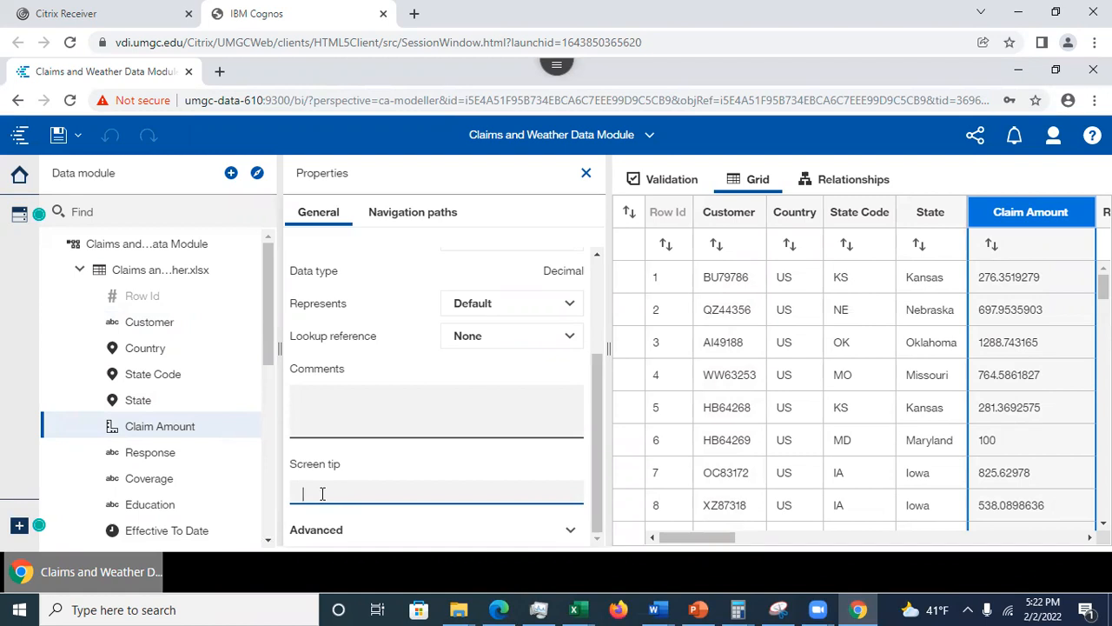
left_click(315, 416)
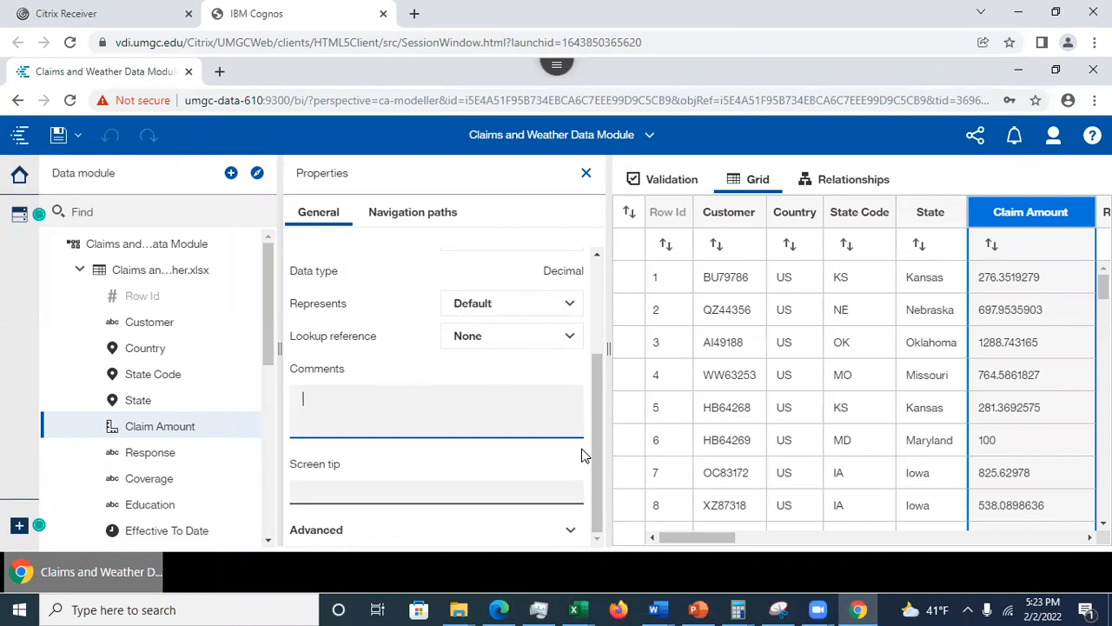
Step: Expand the advanced properties of Claim Amount, examine its identifier, technical data type, source and NULL support, and close the properties
left_click(573, 532)
left_click_drag(591, 438, 612, 557)
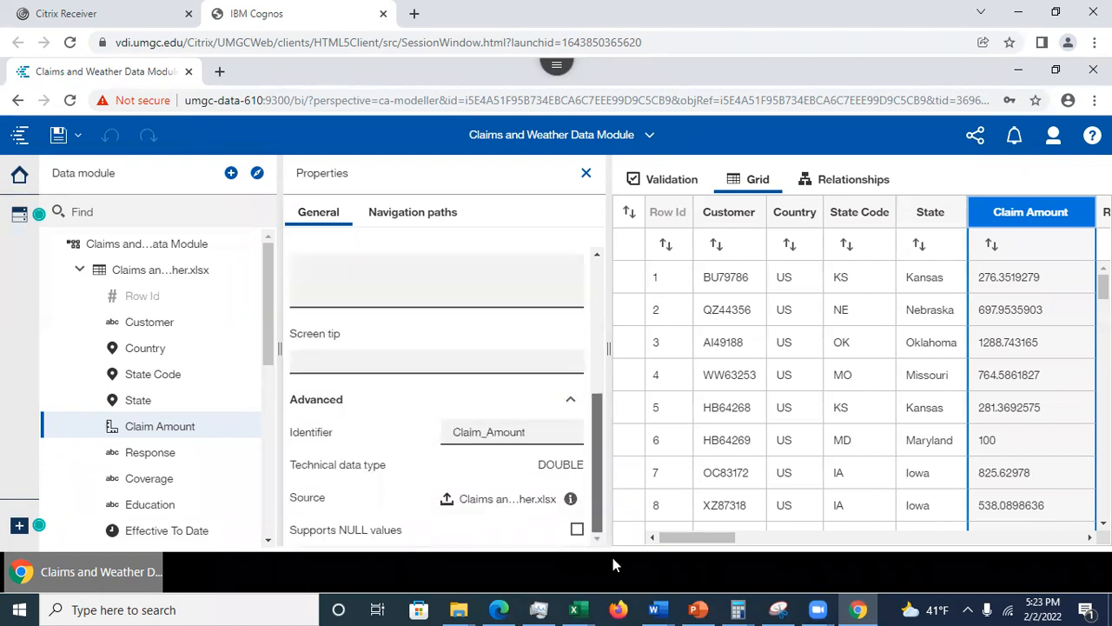
scroll(402, 462, "up", 5)
scroll(596, 447, "down", 1)
left_click_drag(596, 447, 599, 541)
scroll(333, 550, "up", 2)
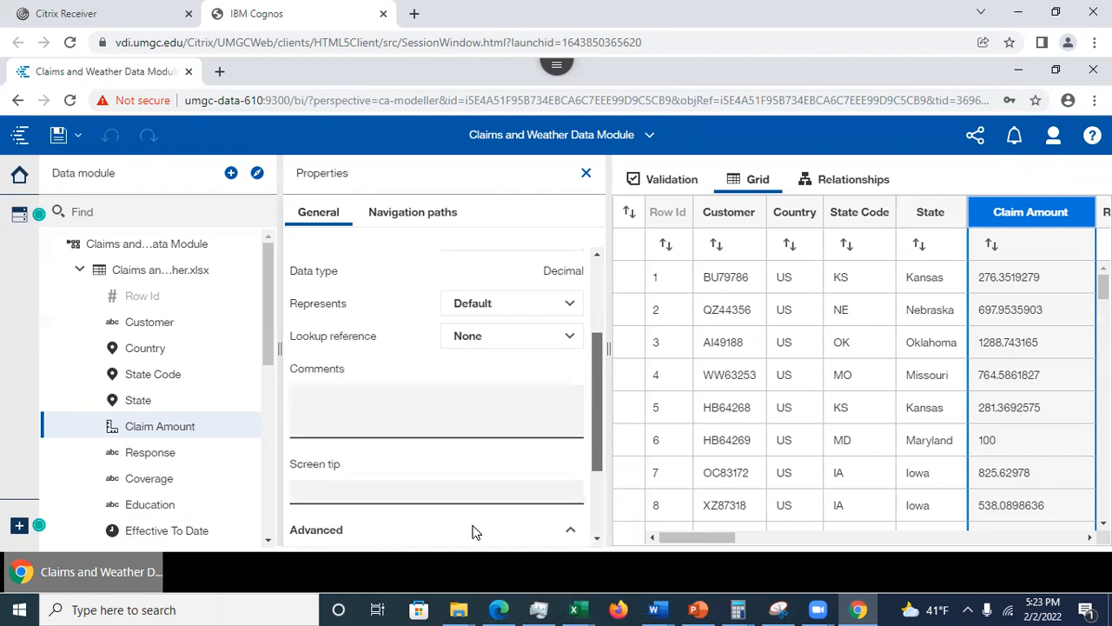
scroll(476, 532, "down", 2)
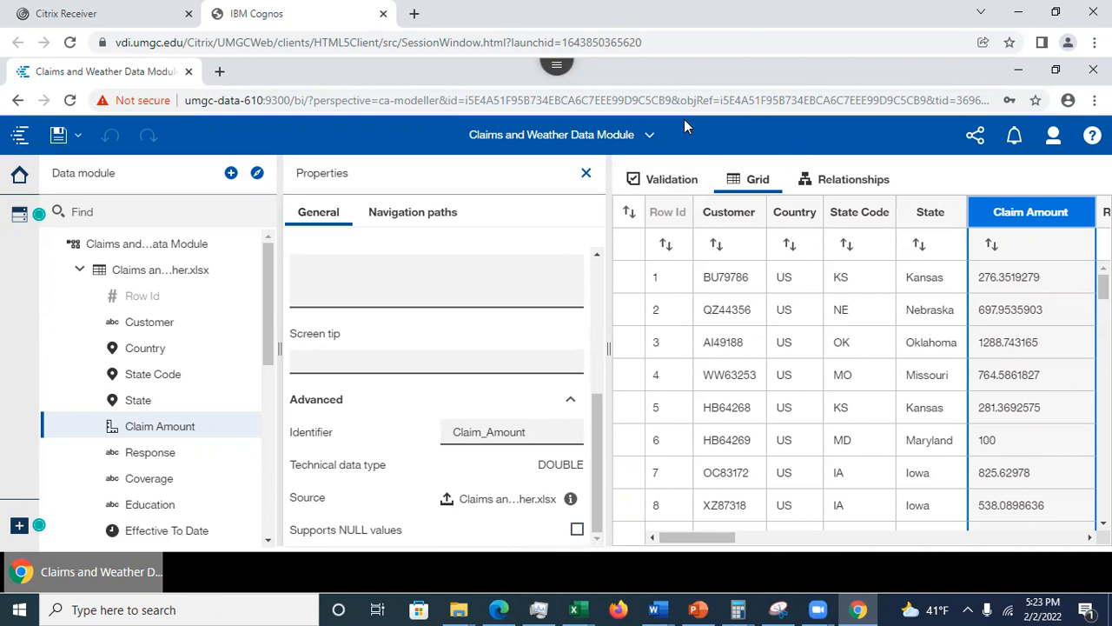
left_click(586, 173)
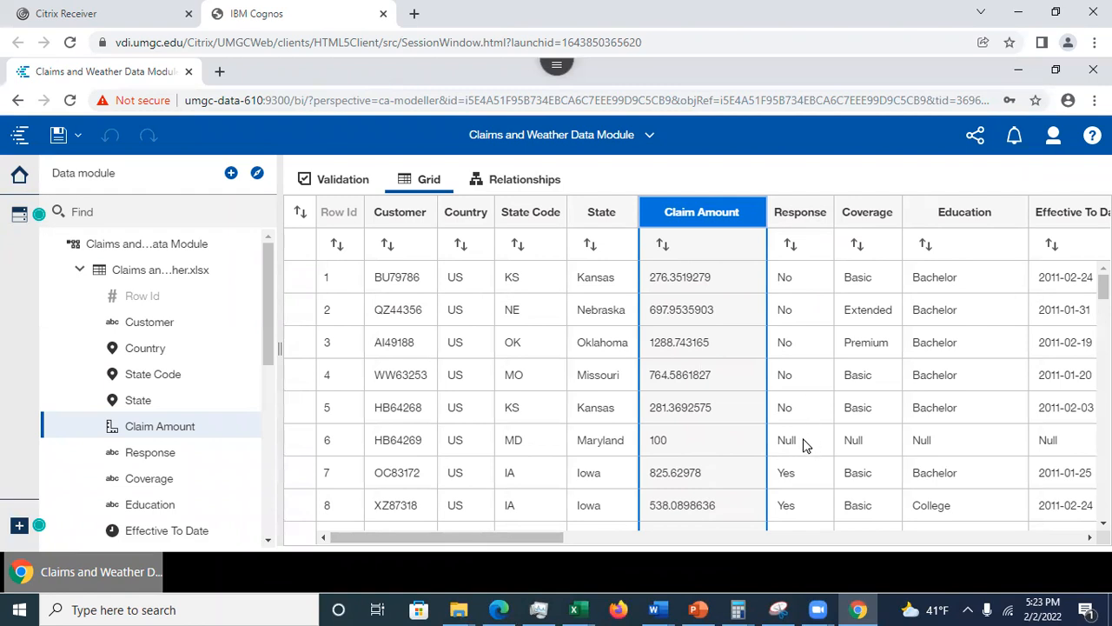
Step: View the commands available for the Response column in both the grid and the column list without applying any
left_click(806, 214)
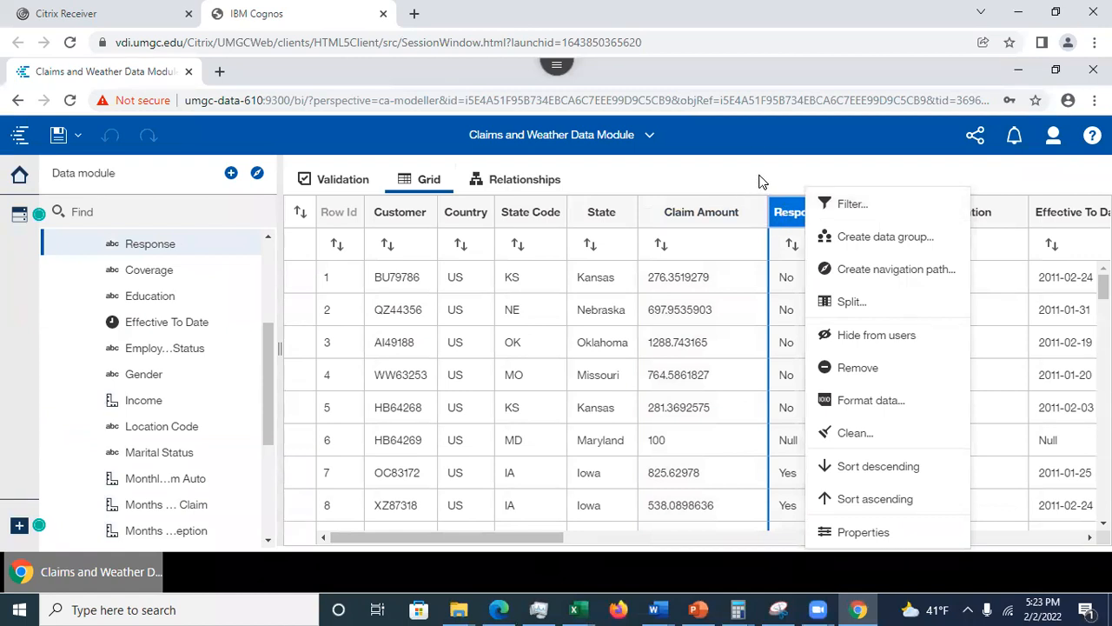
left_click(754, 133)
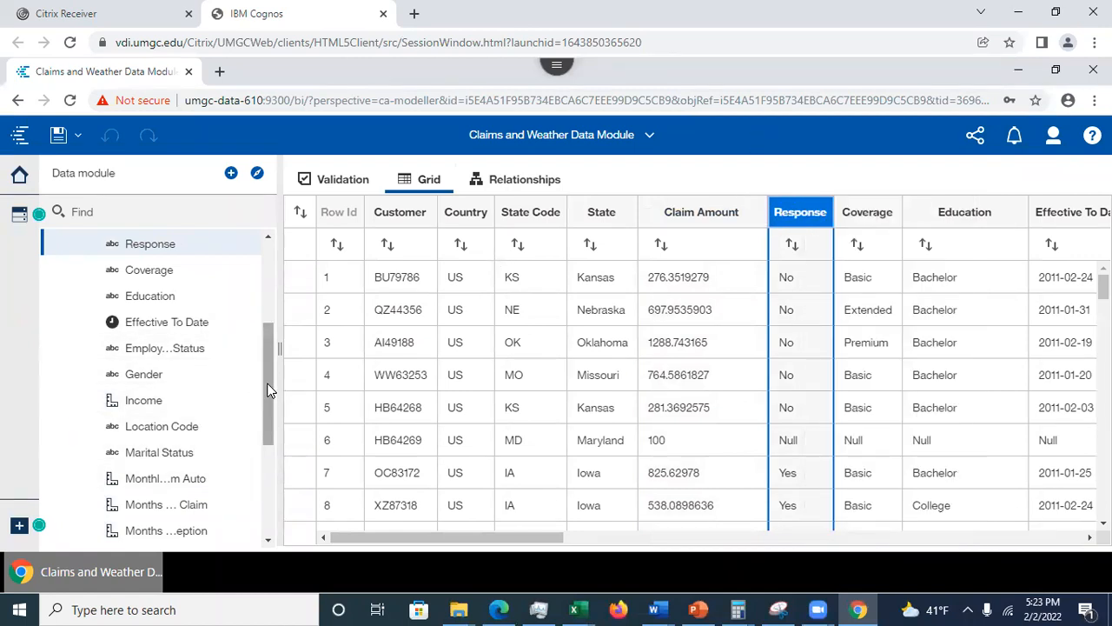
scroll(267, 391, "up", 2)
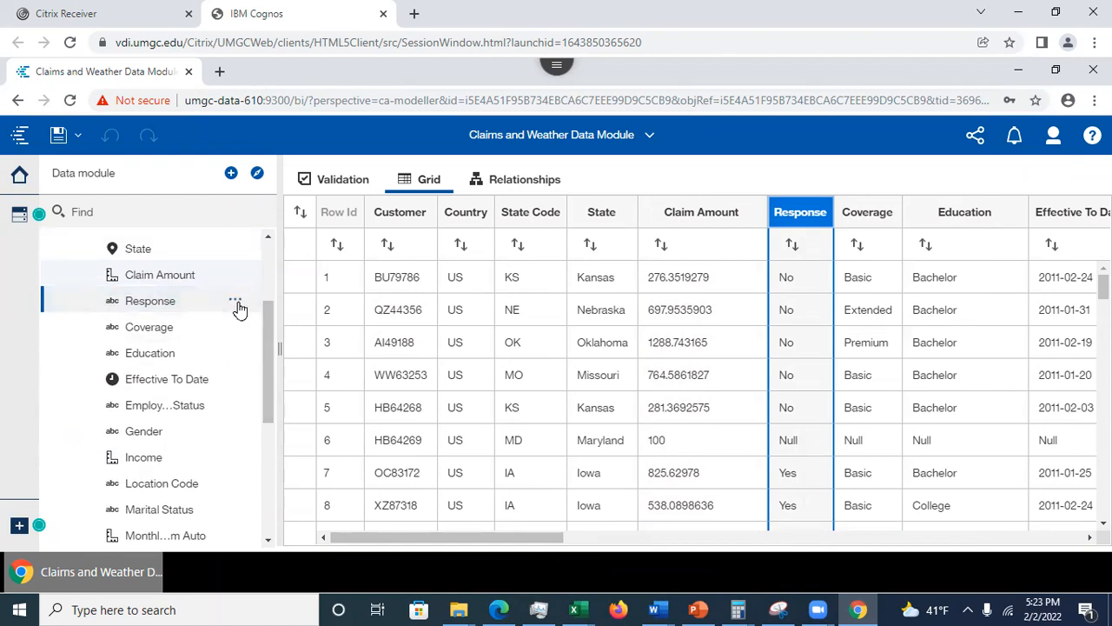
left_click(236, 302)
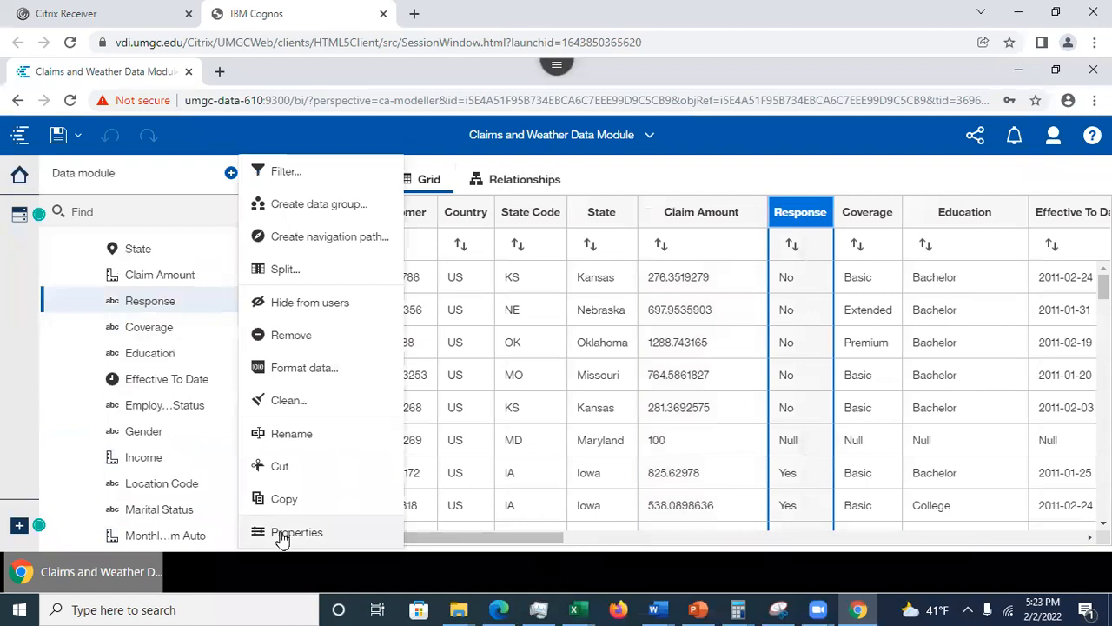
left_click(759, 151)
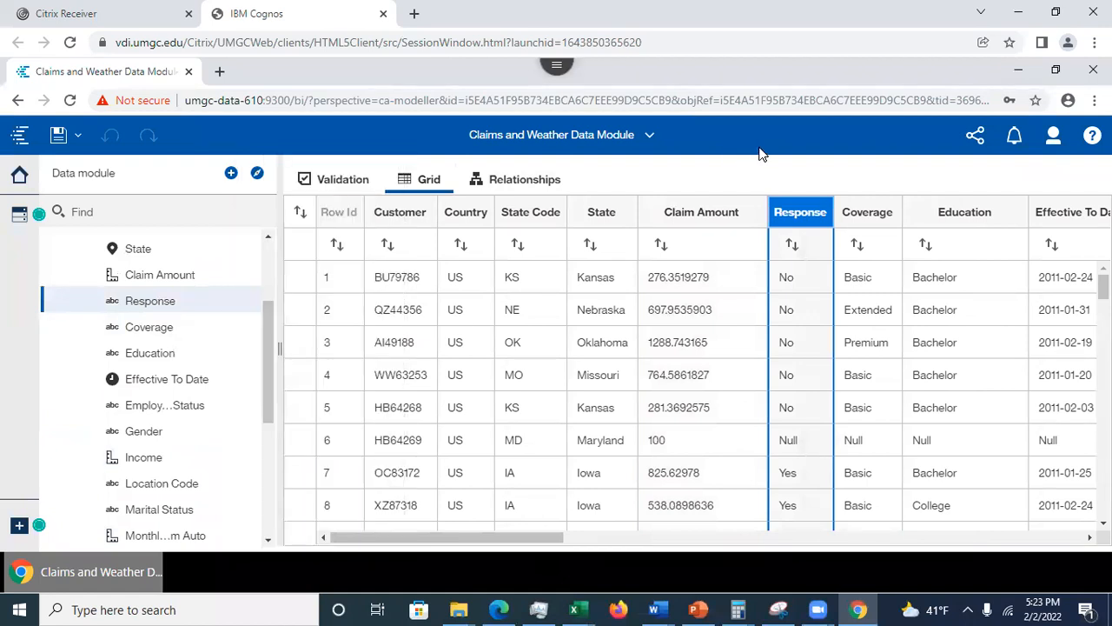
Step: Open the Response column's properties, examine its sorting and advanced settings including NULL support, and close them
left_click(789, 216)
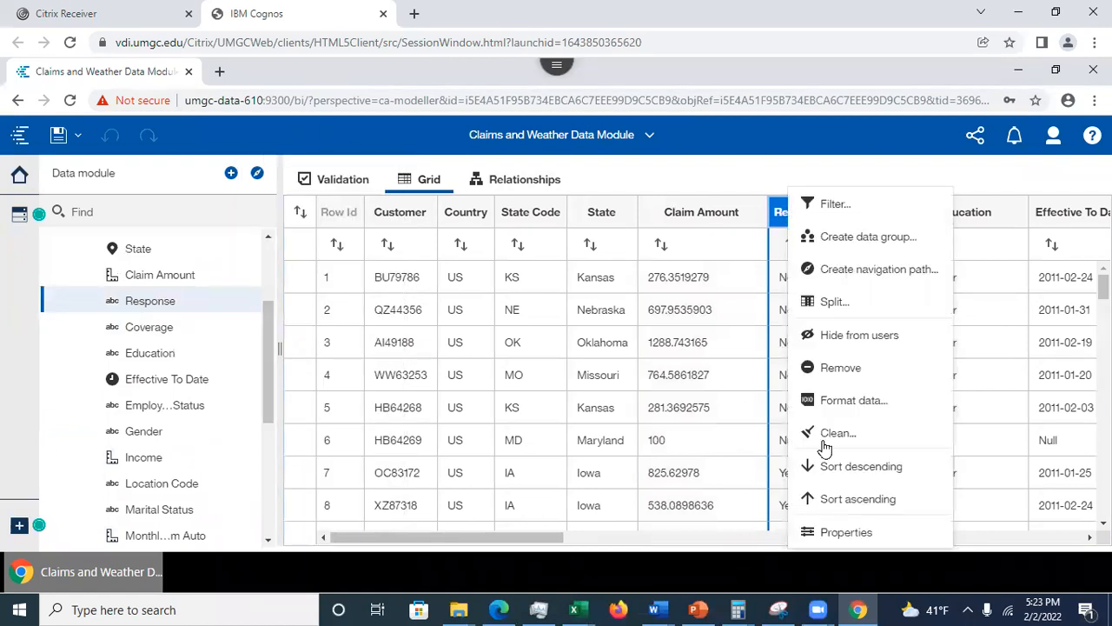
left_click(842, 537)
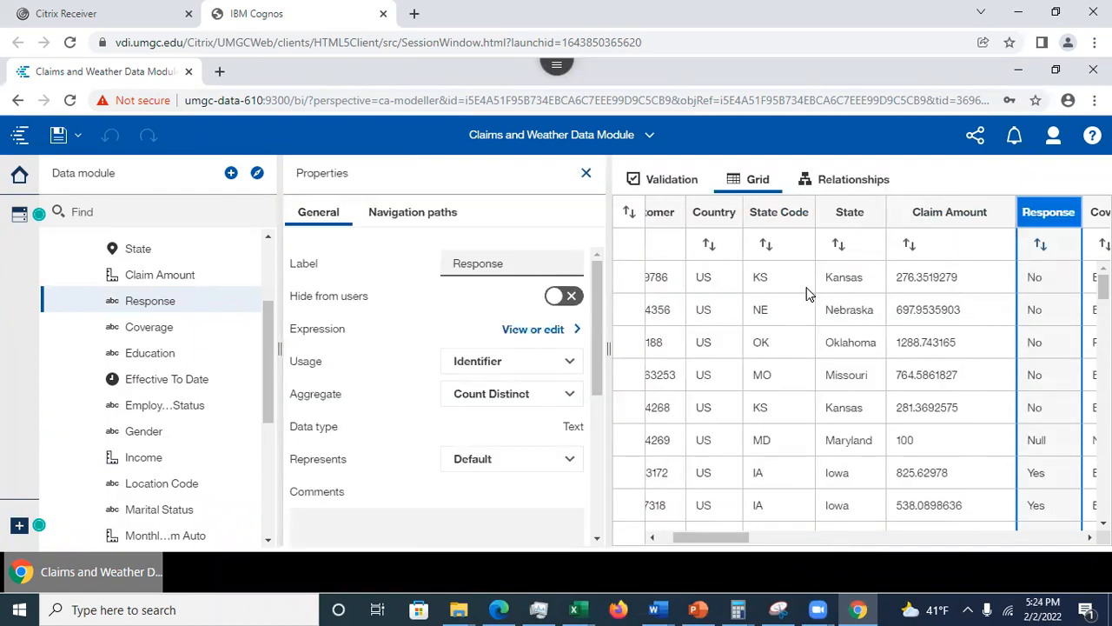
left_click_drag(596, 385, 589, 545)
left_click(571, 529)
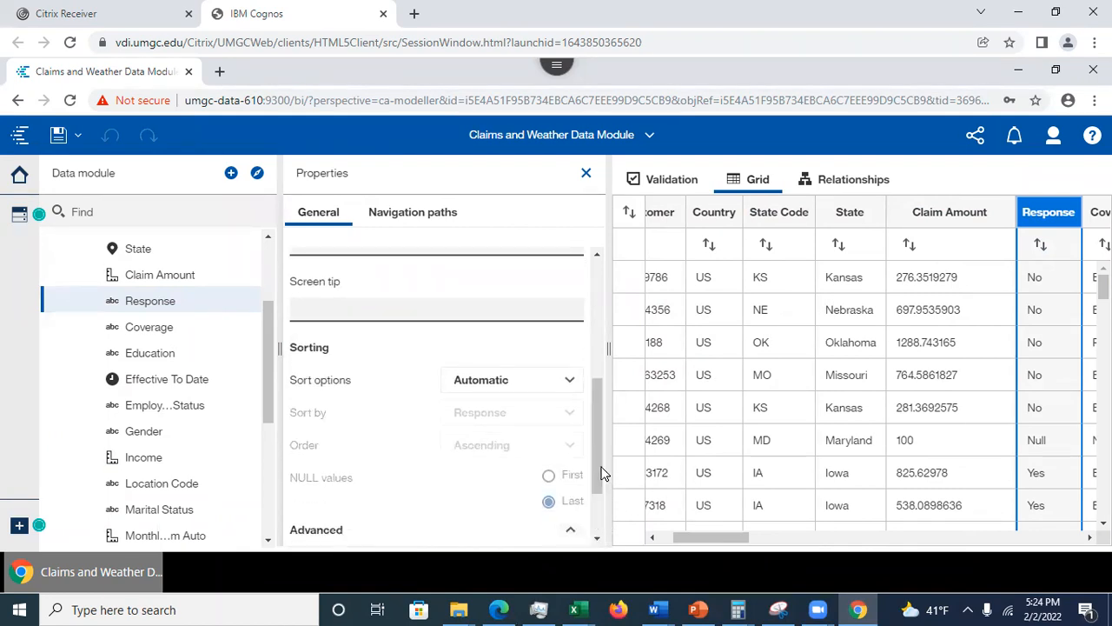
left_click_drag(597, 468, 598, 532)
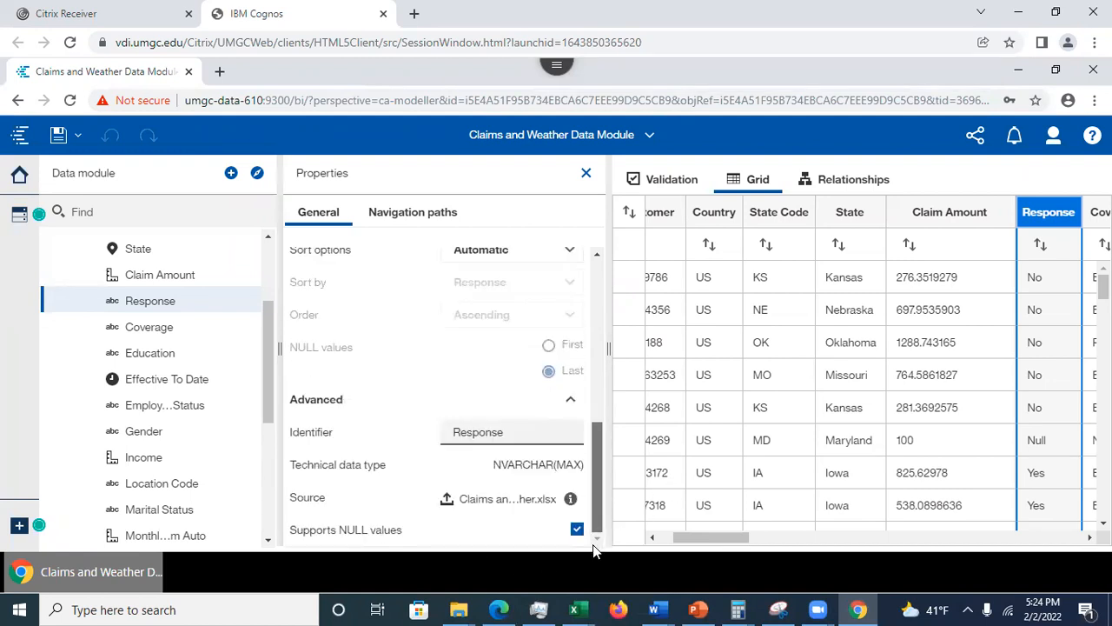
left_click_drag(594, 551, 585, 178)
left_click(585, 175)
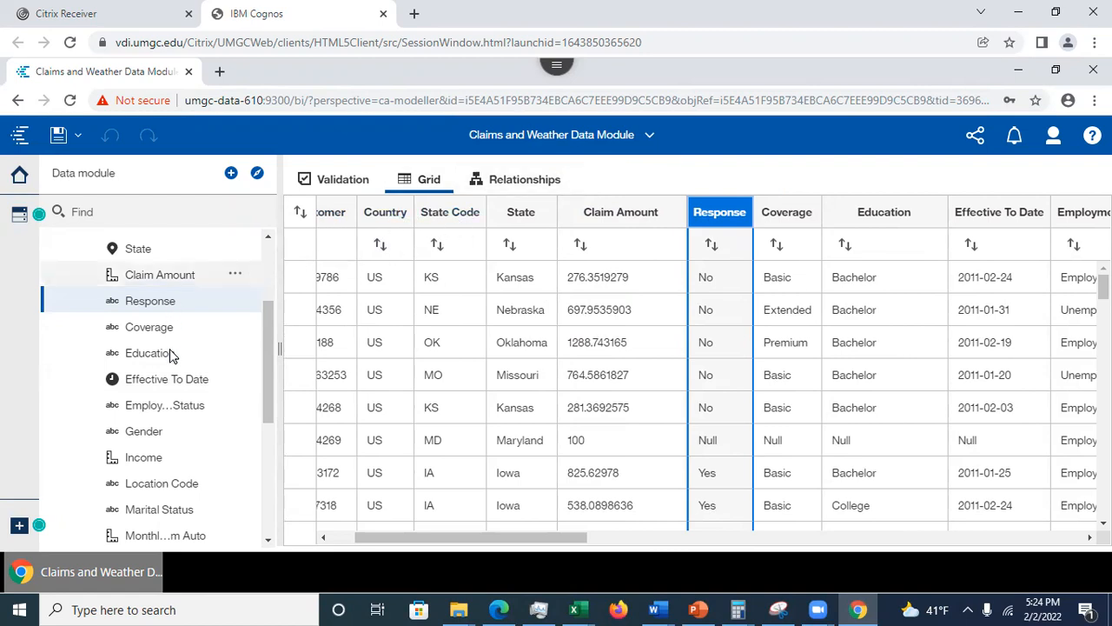
Step: Hide the Customer column of the Claims and Weather.xlsx table from users
left_click_drag(274, 369, 269, 277)
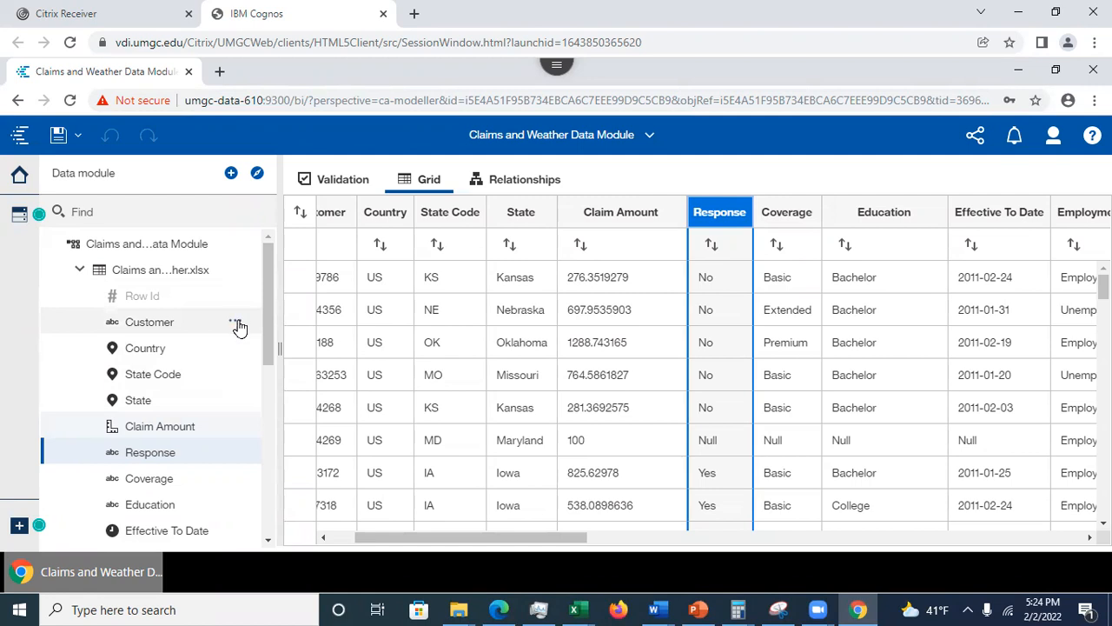
left_click(237, 324)
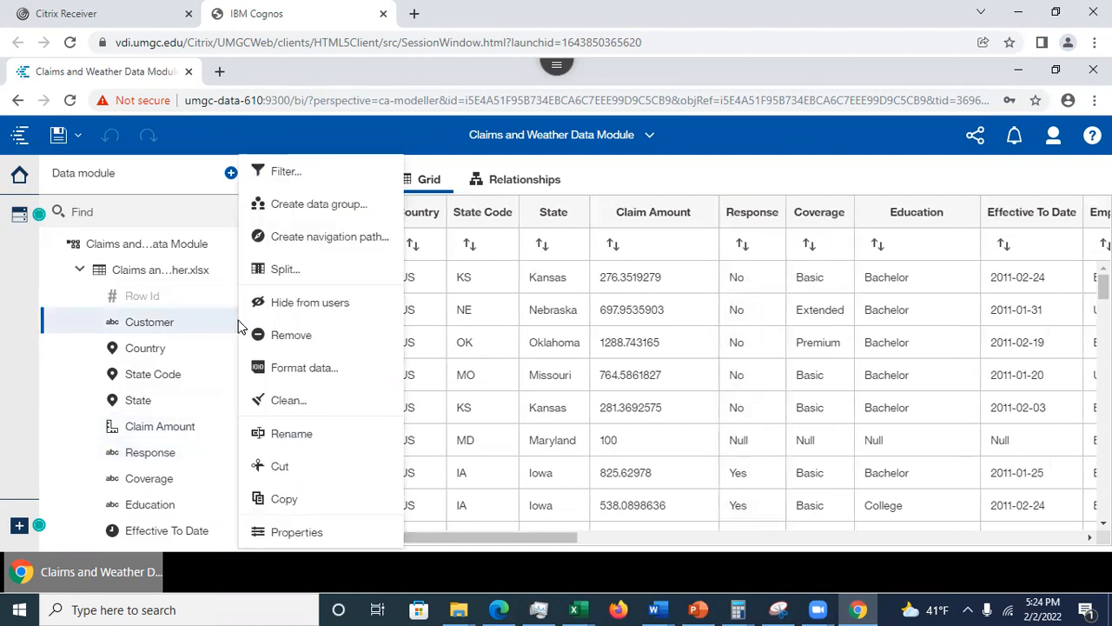
left_click(292, 304)
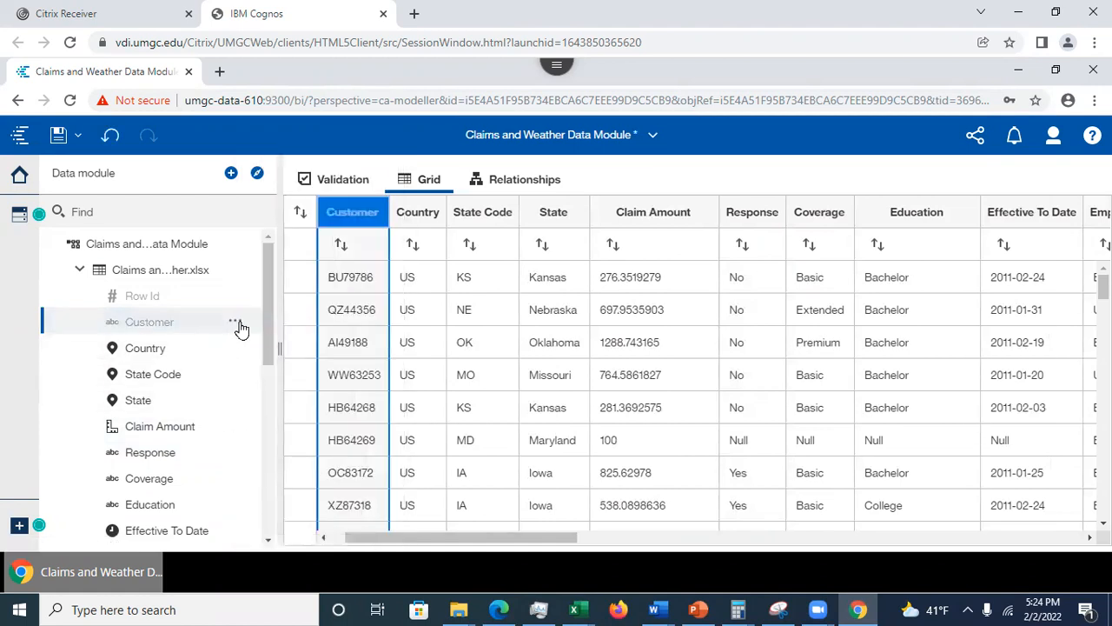
Step: Show the Customer column to users again and undo the visibility changes in the data module
left_click(236, 323)
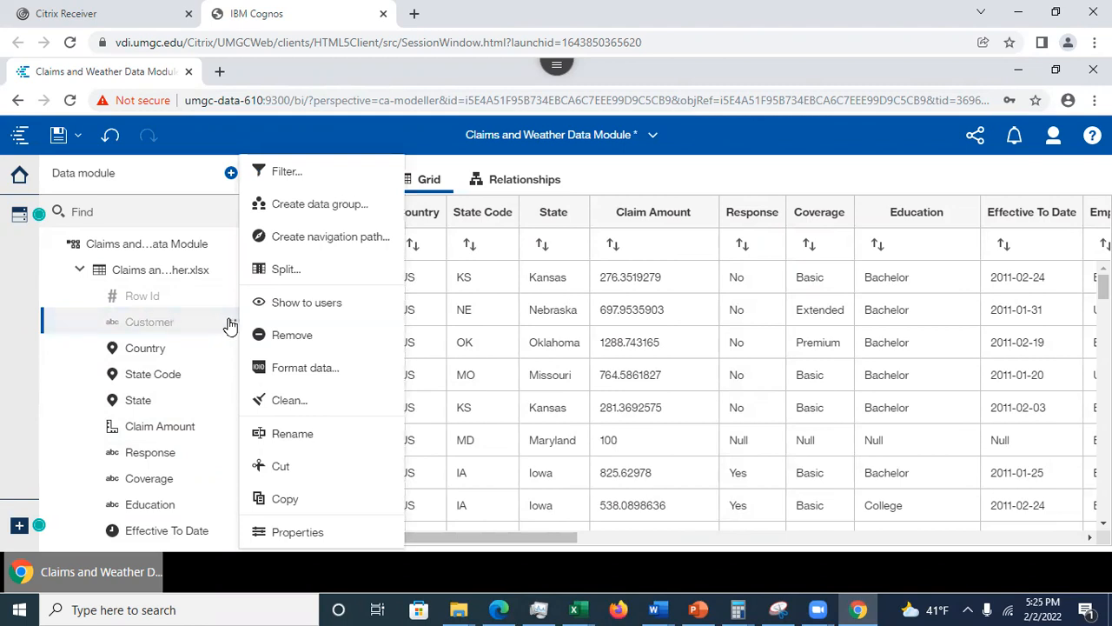
left_click(301, 305)
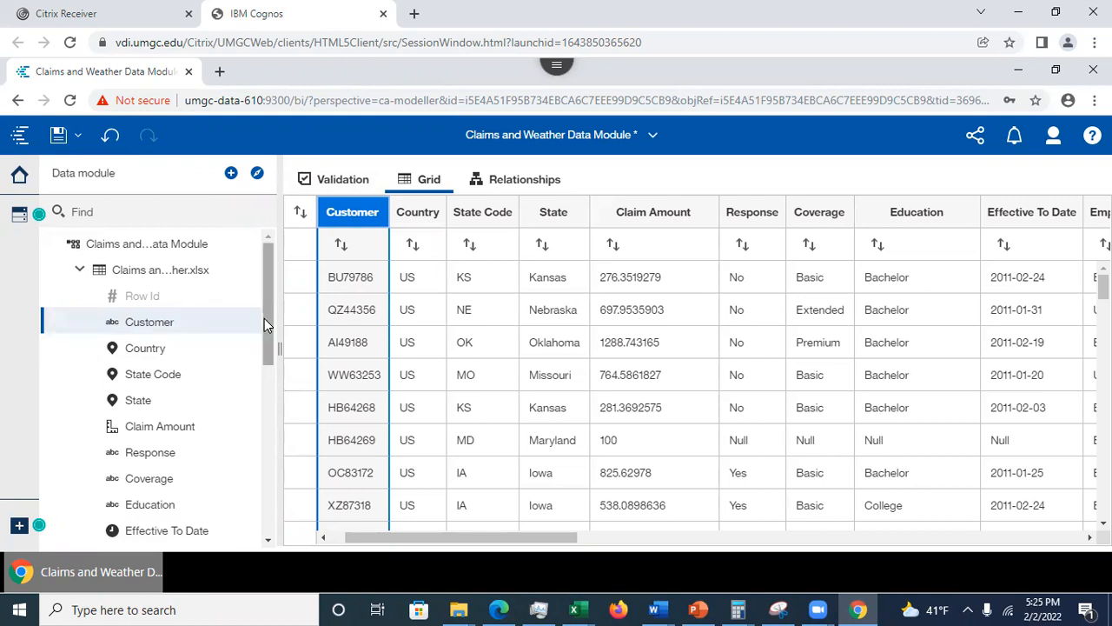
left_click(110, 138)
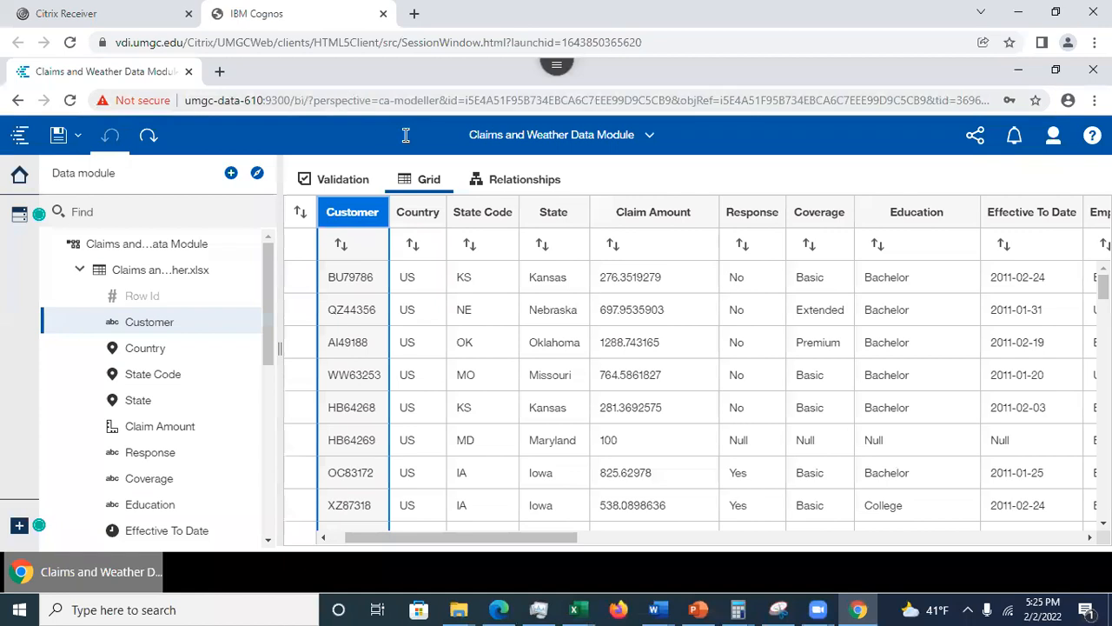
Step: Switch to the Intro to Cognos analytics presentation in PowerPoint and view slide 13, Data Module Interface
left_click(698, 609)
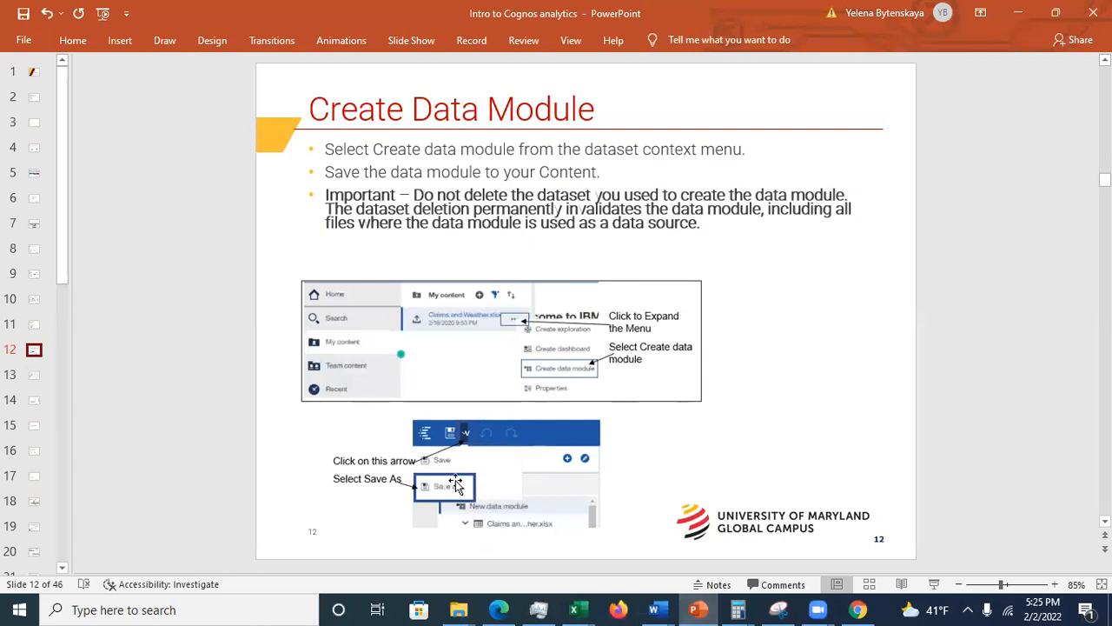
left_click(34, 374)
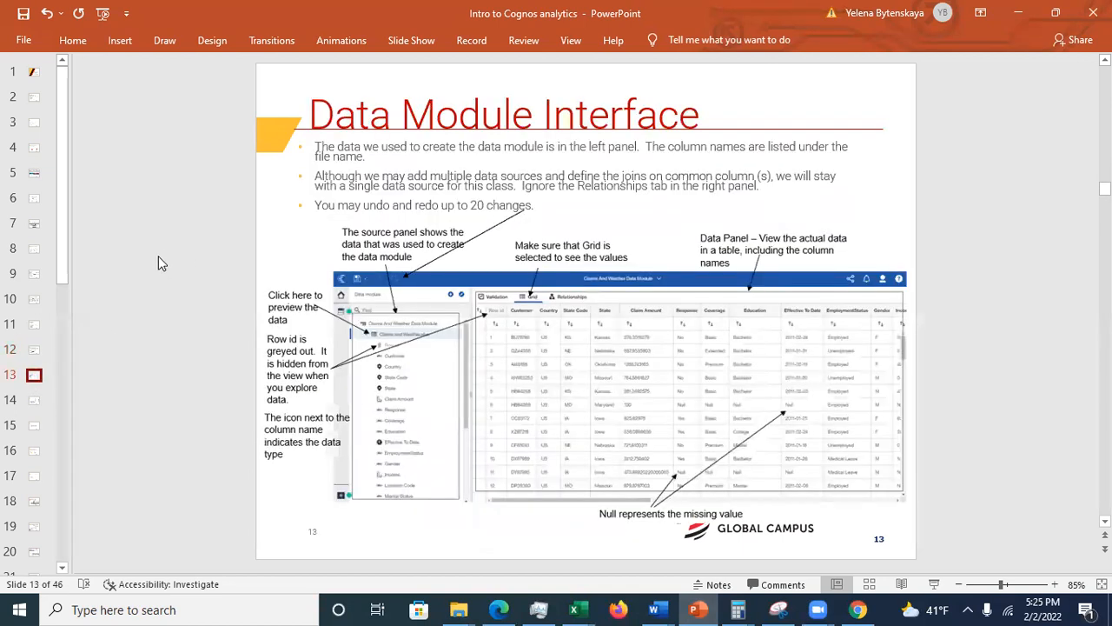
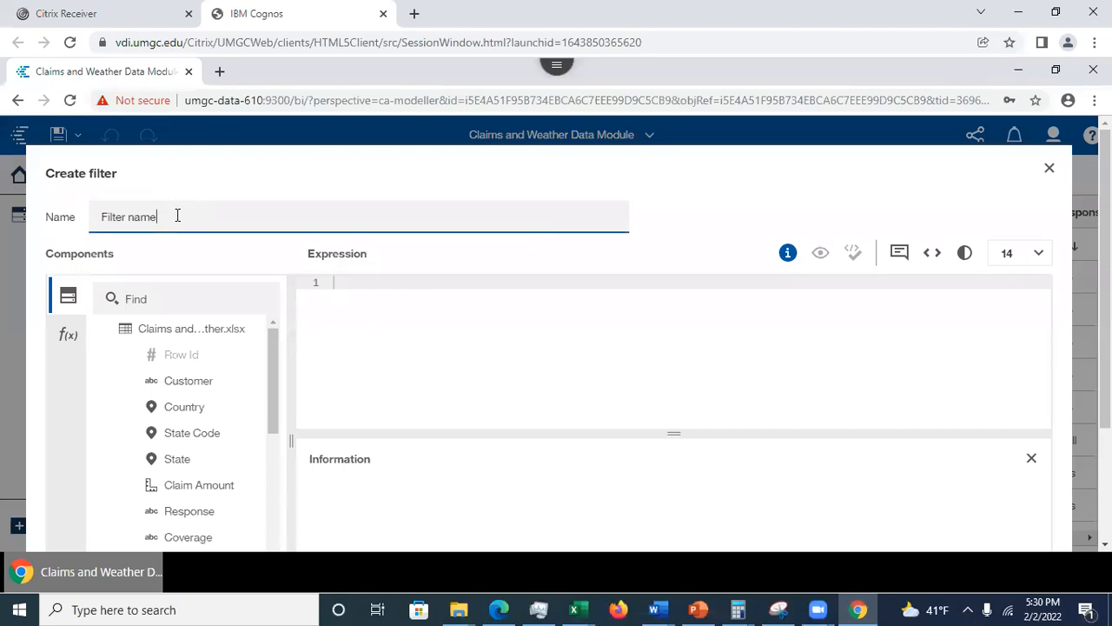
Step: Name the new filter Effective to date is not missing
left_click_drag(177, 212, 83, 216)
type("Effective to date is not missing")
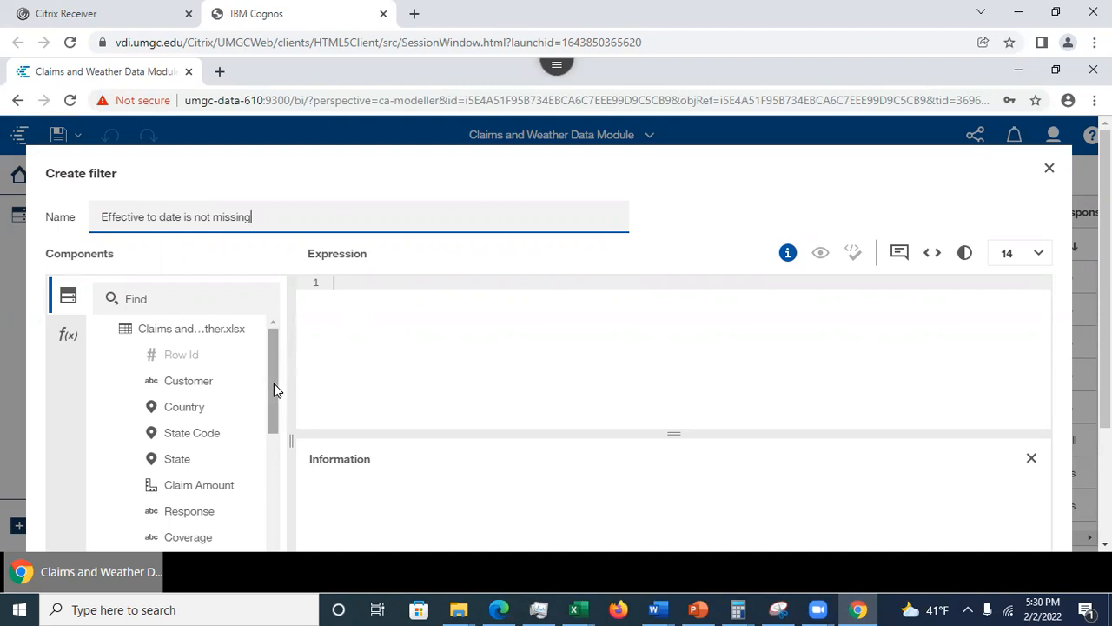
left_click_drag(272, 382, 290, 359)
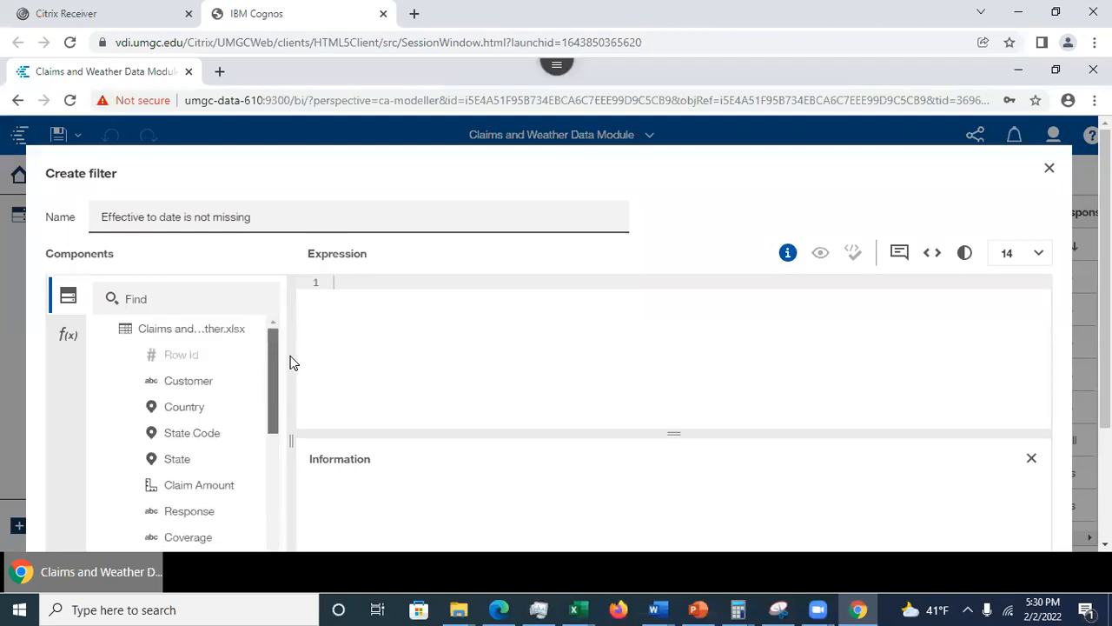
Step: Browse the function components for the filter expression, looking into the Operators and Summaries groups
left_click(67, 336)
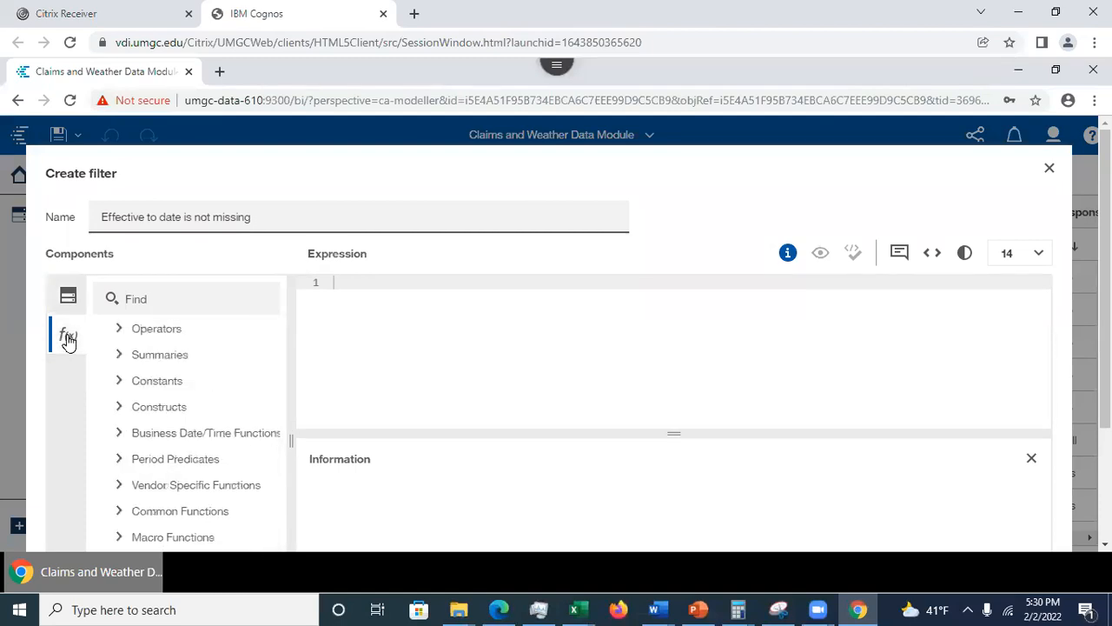
left_click(117, 330)
left_click(117, 330)
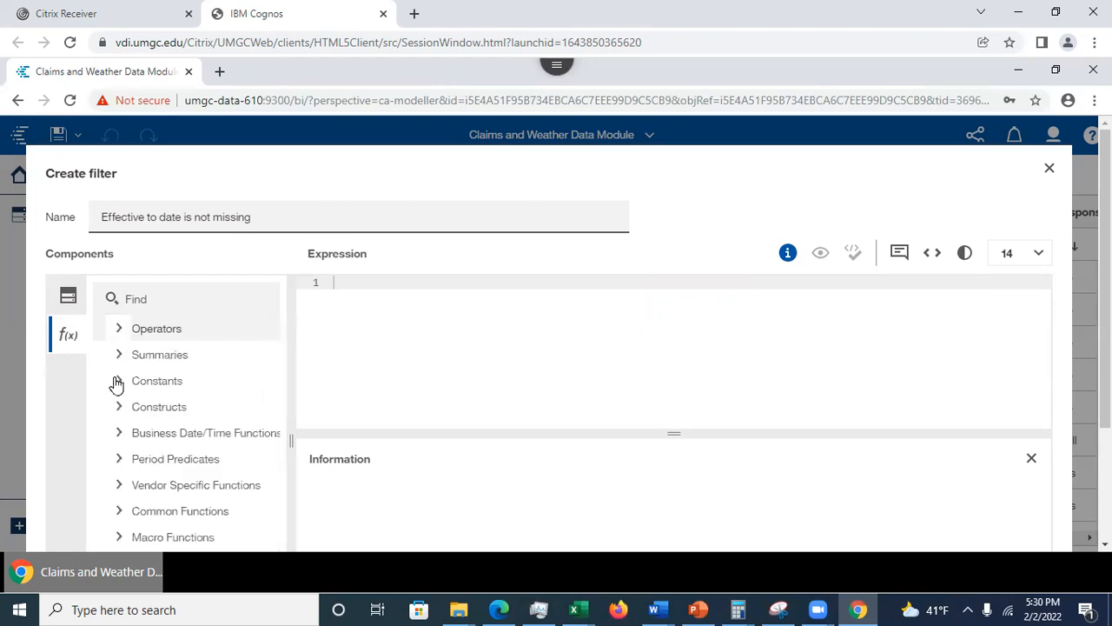
left_click(120, 356)
left_click(119, 358)
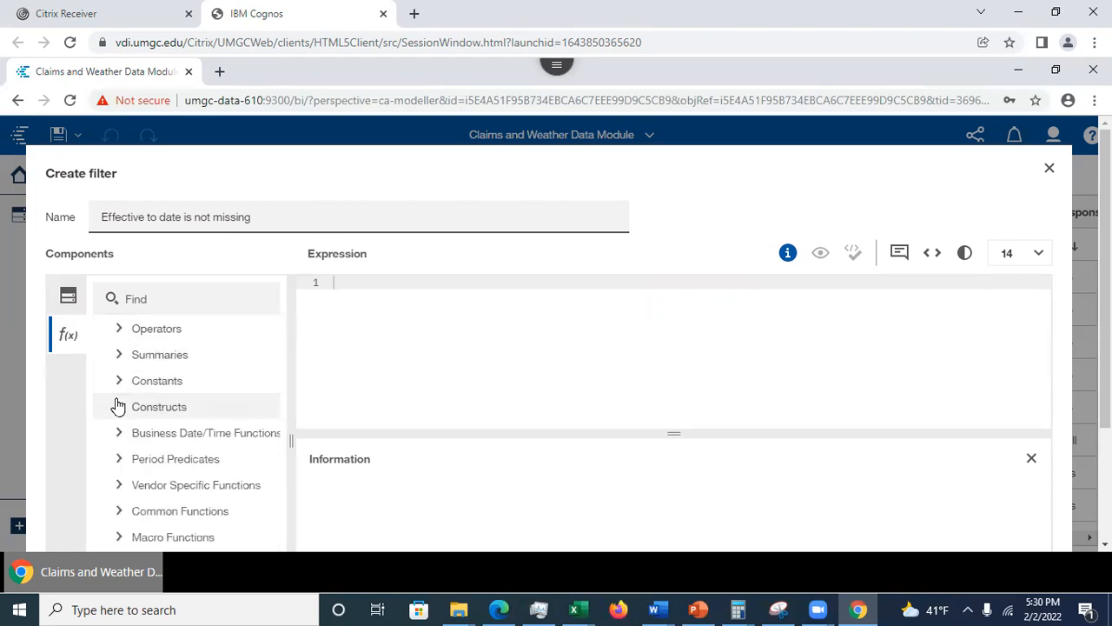
left_click(122, 331)
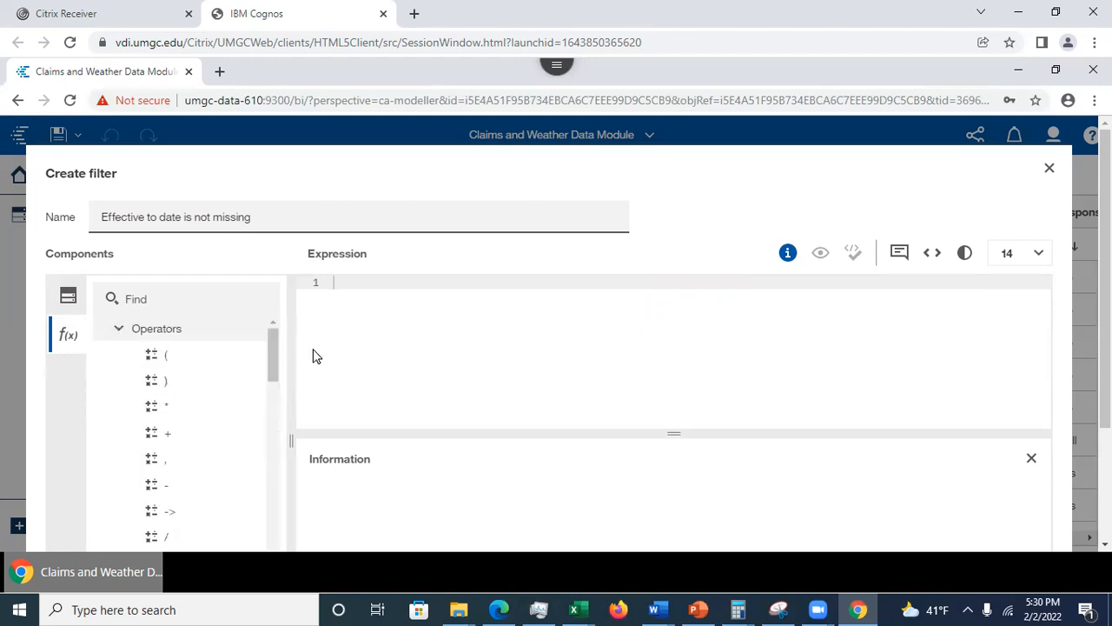
left_click_drag(273, 360, 29, 322)
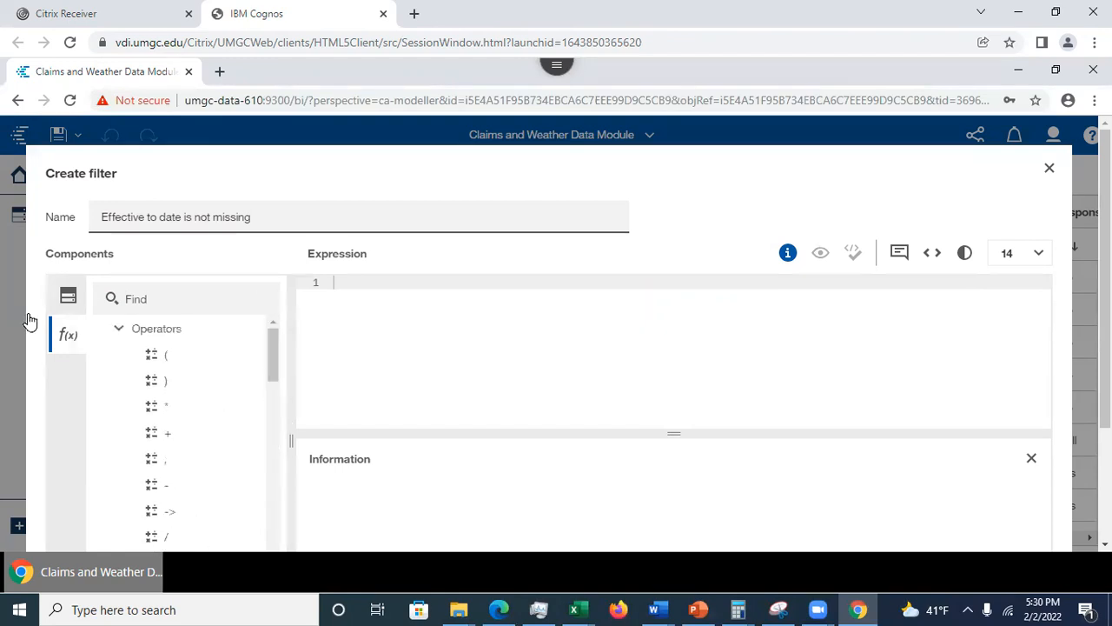
Step: Insert the Effective To Date column from the Claims and Weather.xlsx table into the filter expression
left_click(68, 297)
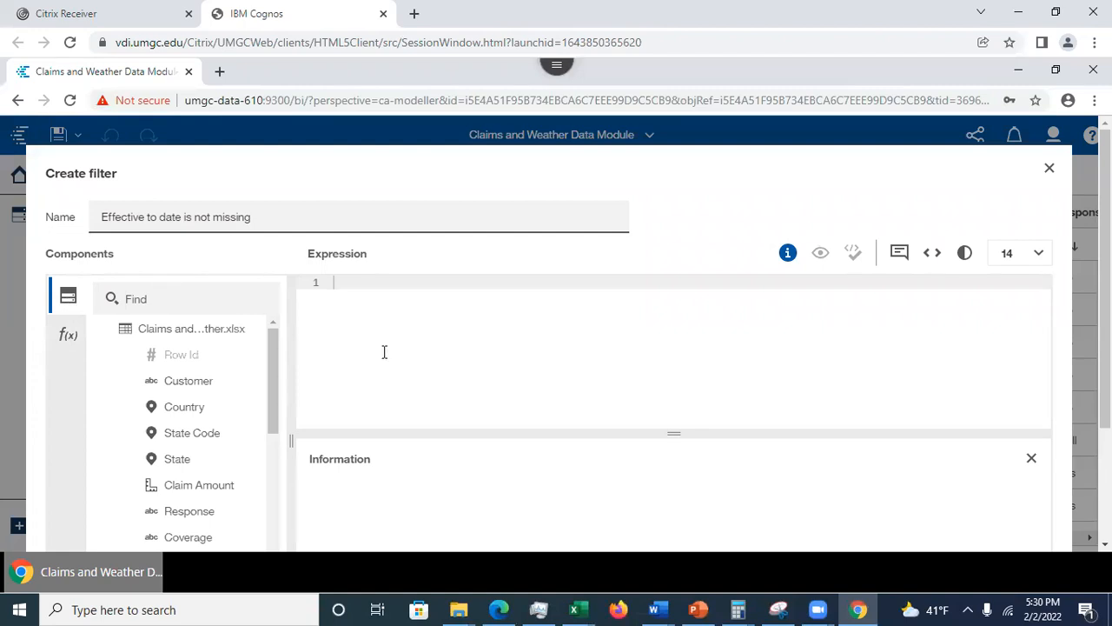
left_click_drag(266, 393, 269, 456)
left_click_drag(194, 412, 339, 295)
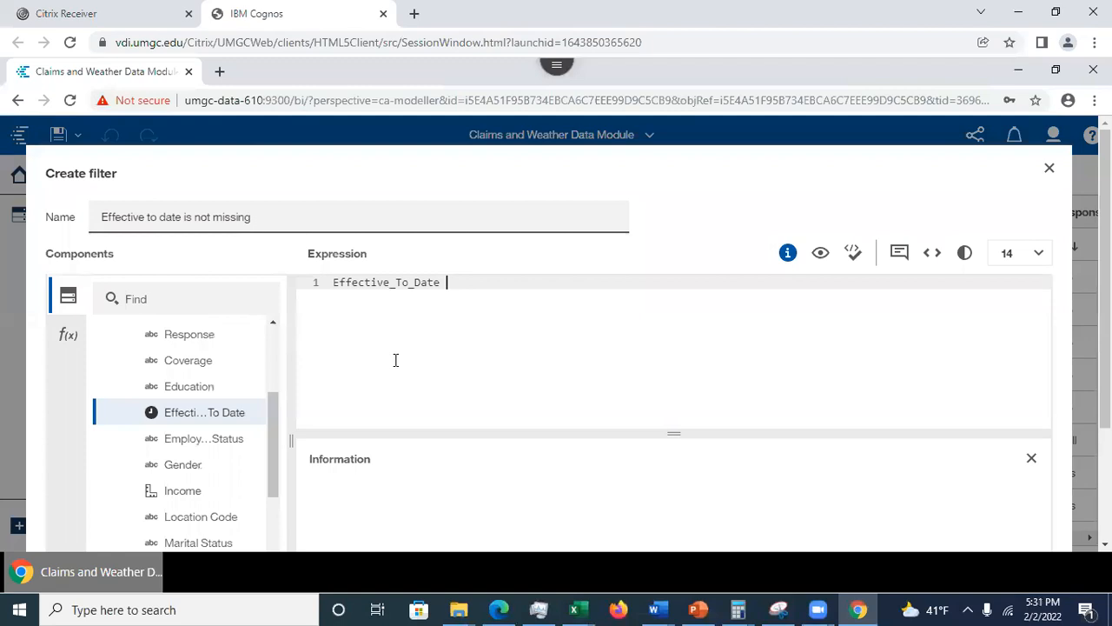
Step: Append the is not missing operator to Effective_To_Date in the filter expression
left_click(69, 345)
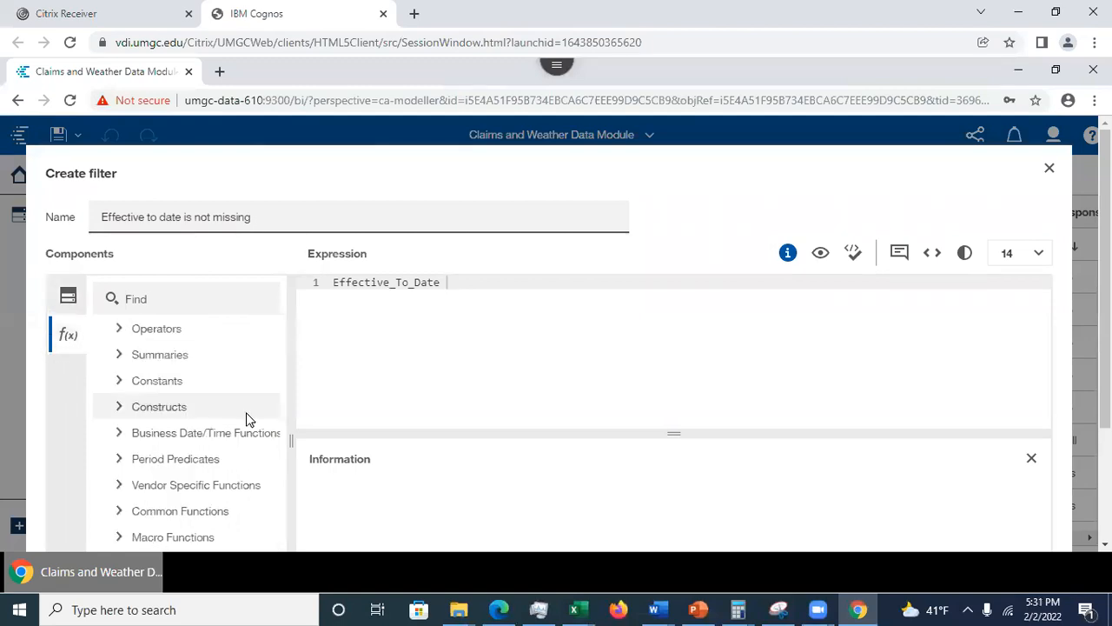
left_click(121, 330)
left_click_drag(274, 349, 280, 492)
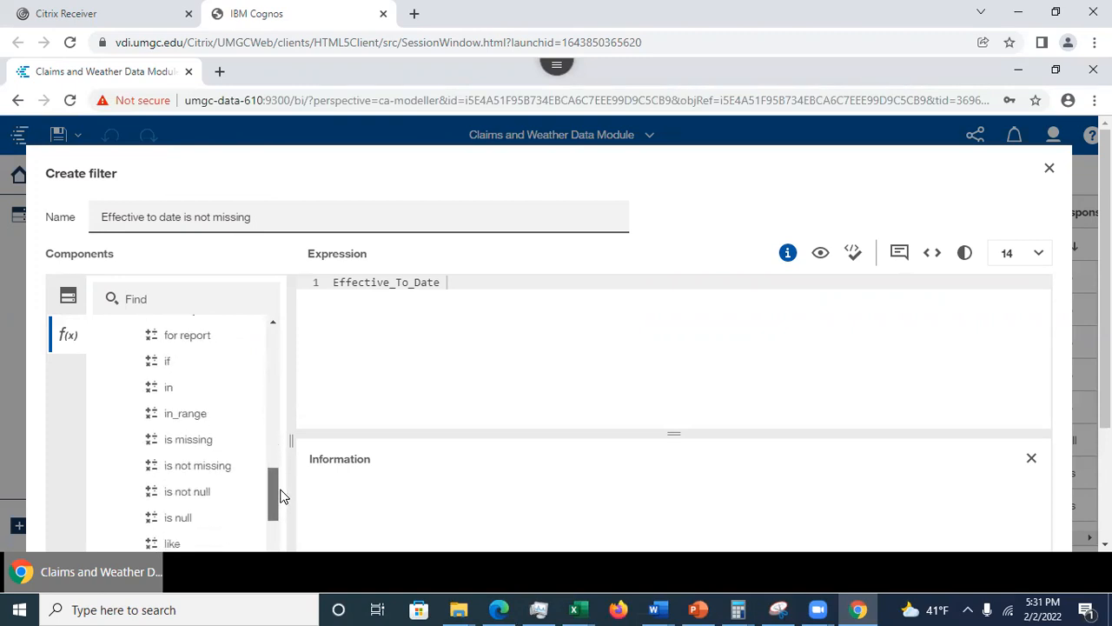
left_click_drag(206, 469, 481, 283)
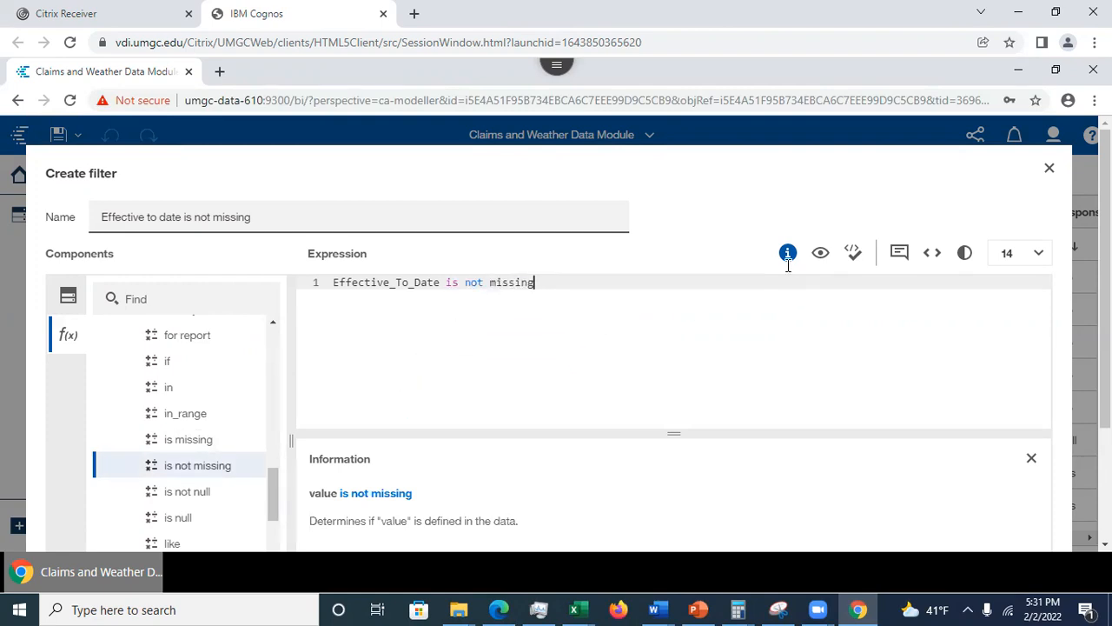
Step: Validate the Effective_To_Date is not missing expression and save the filter
left_click(855, 261)
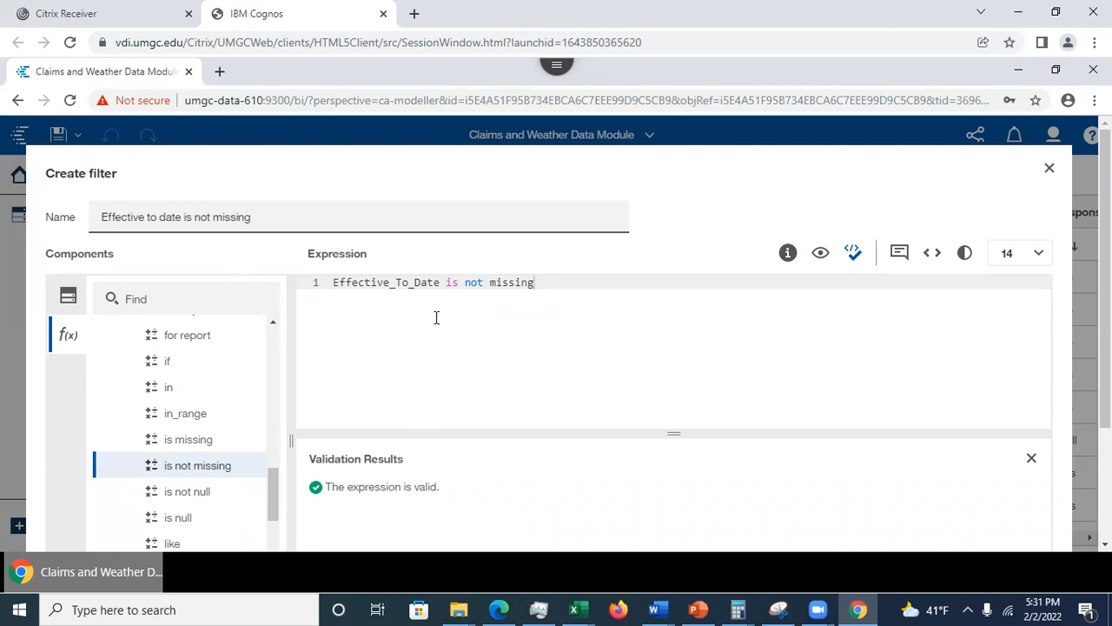
left_click(673, 217)
left_click_drag(708, 243, 700, 305)
left_click(700, 305)
scroll(1104, 330, "down", 2)
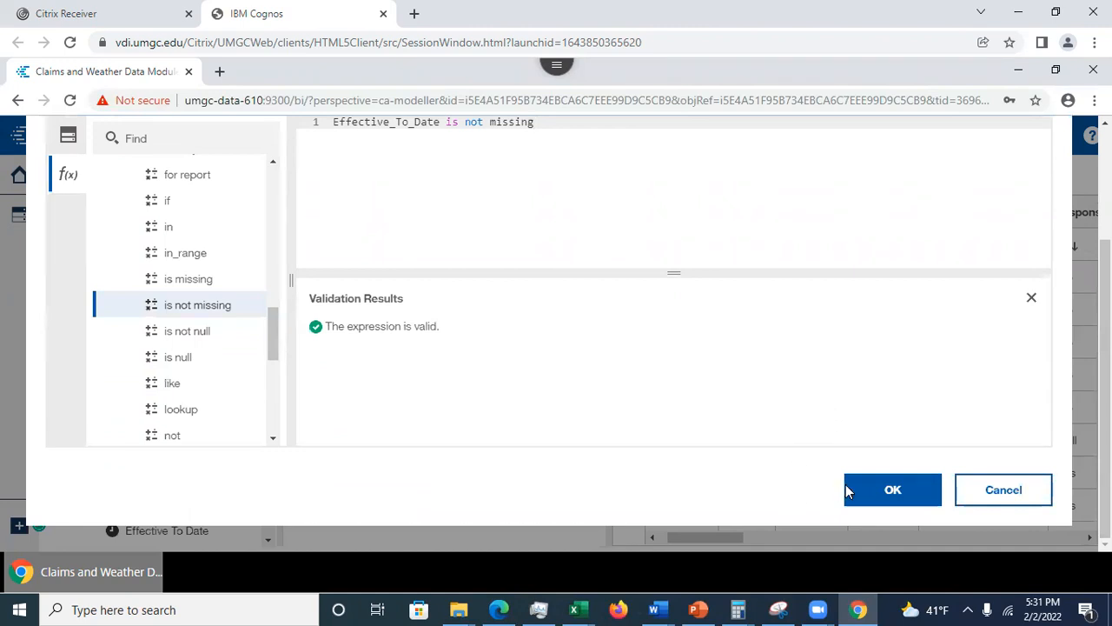
left_click(892, 491)
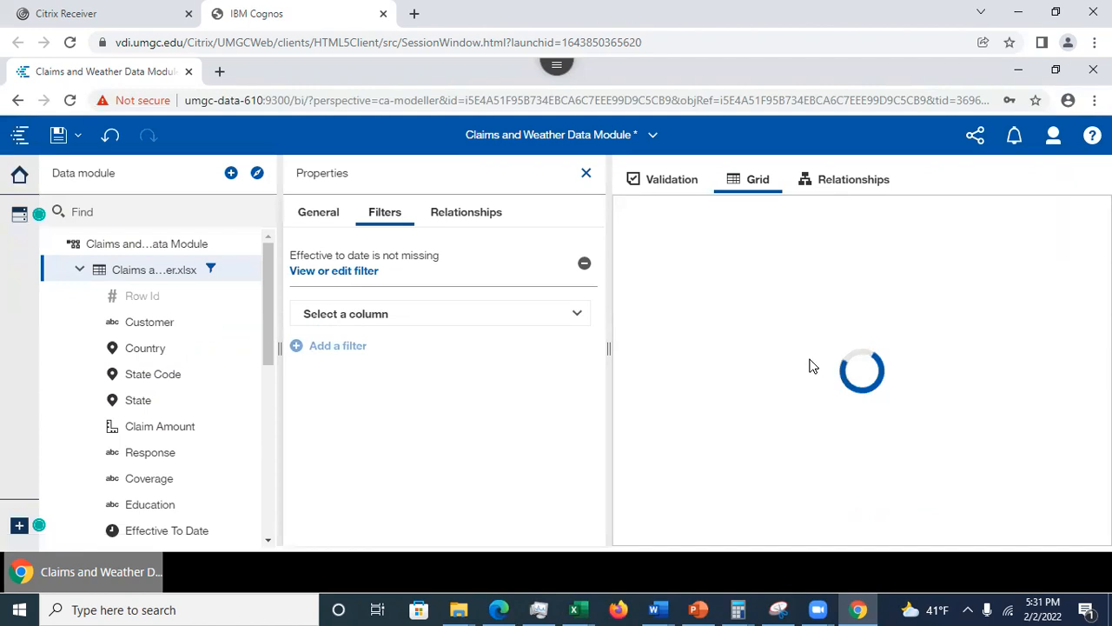
Step: Review the filtered grid and the definition of the Effective to date is not missing filter, leaving the filter as is
left_click_drag(715, 540, 708, 563)
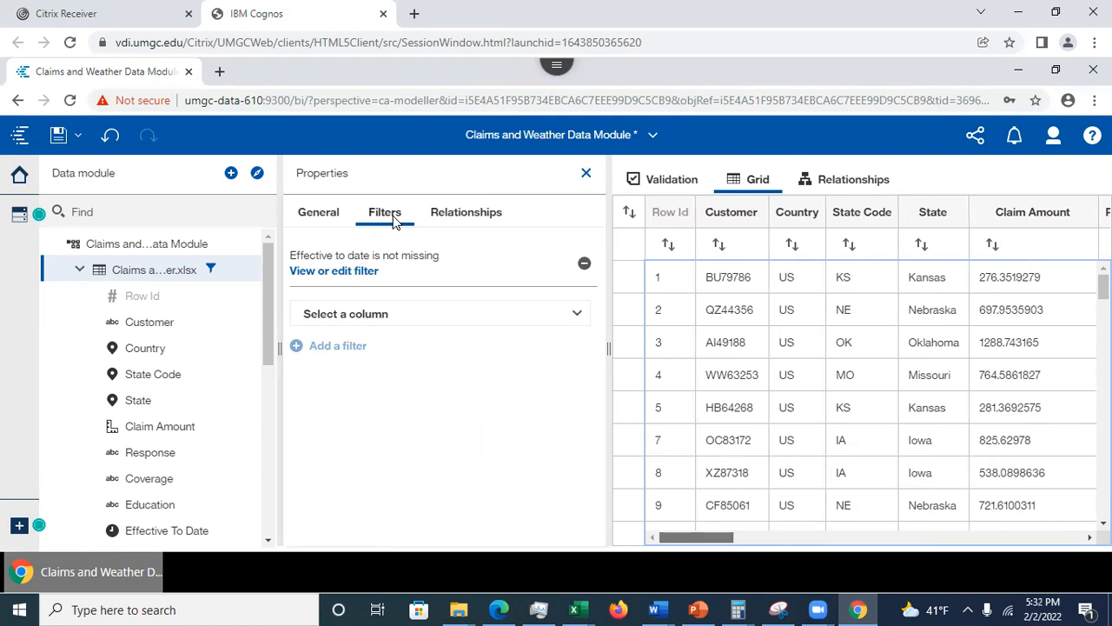
left_click(328, 277)
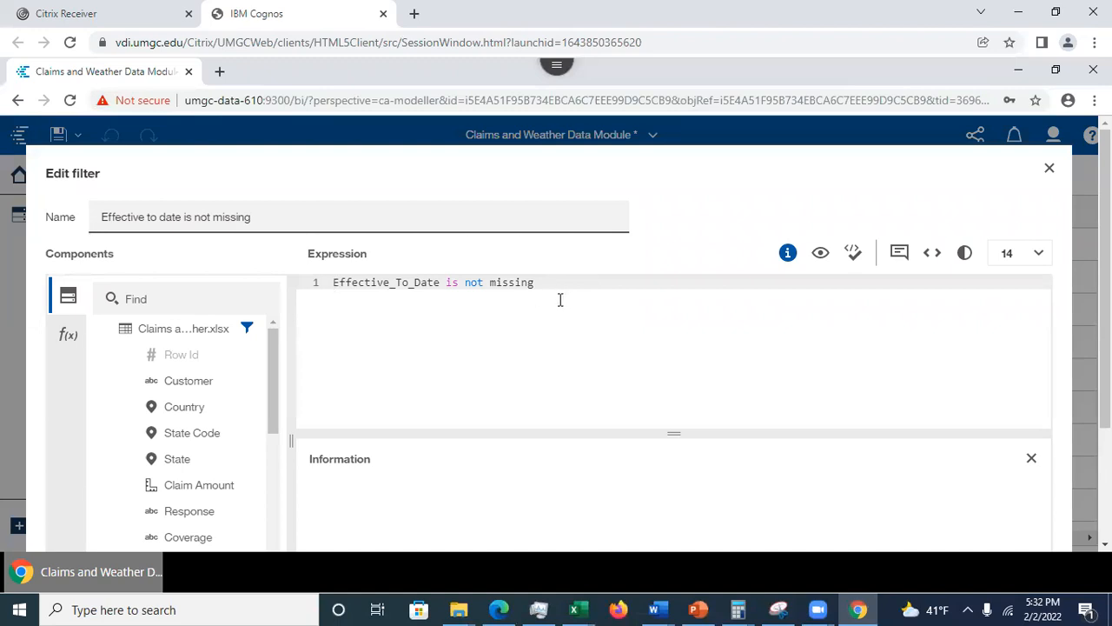
left_click(1049, 170)
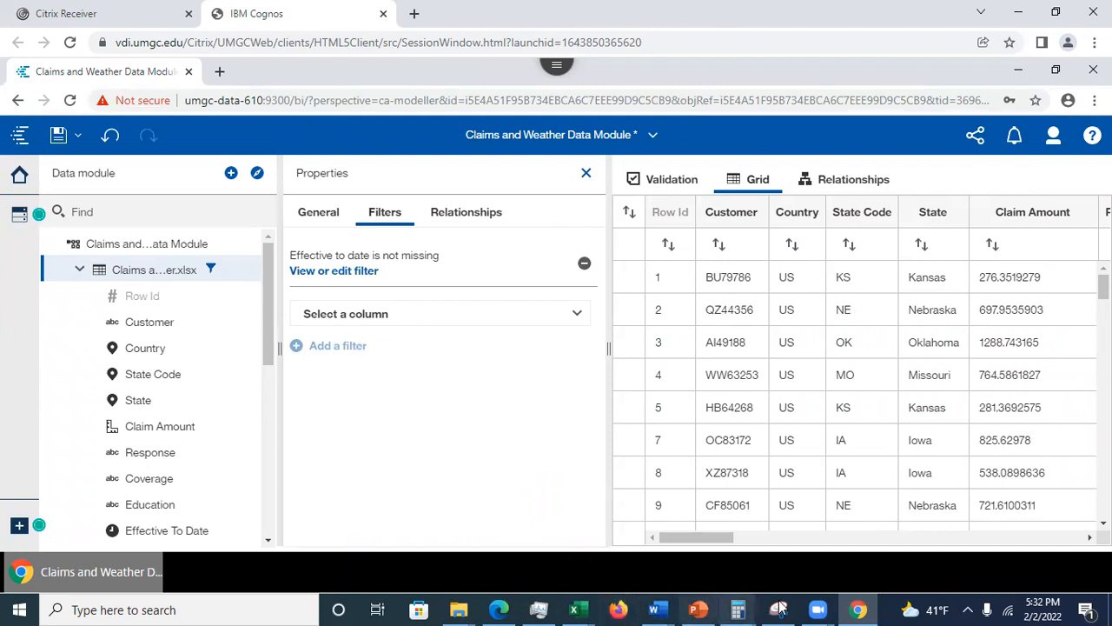
Step: Switch to PowerPoint, read slides 18 and 19 on embedded and selectable filters, and return to Cognos Analytics
left_click(703, 608)
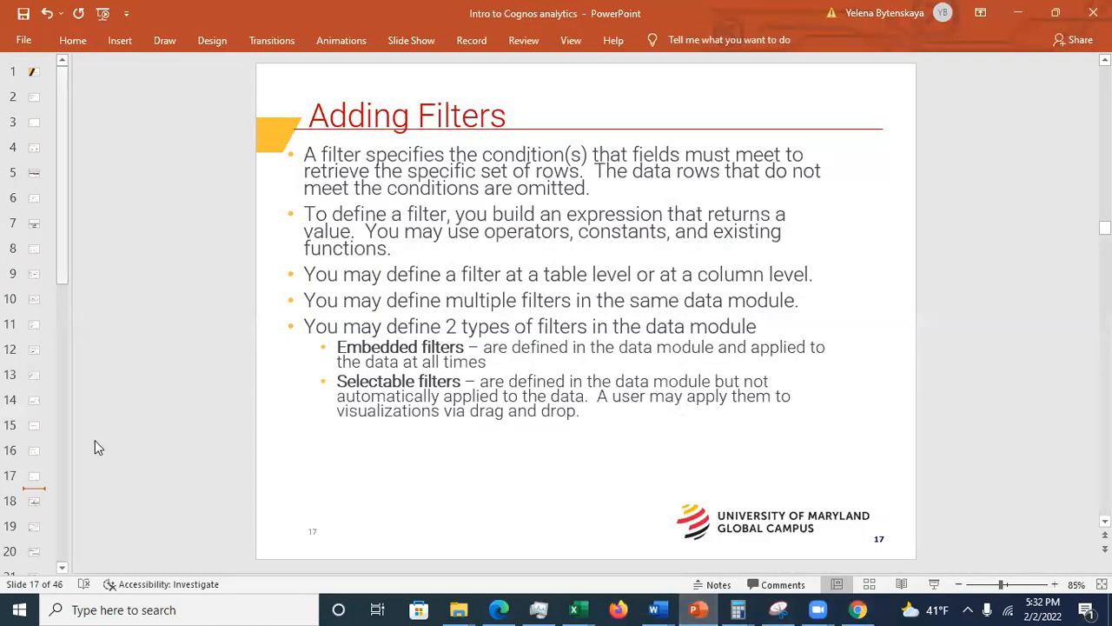
left_click(39, 507)
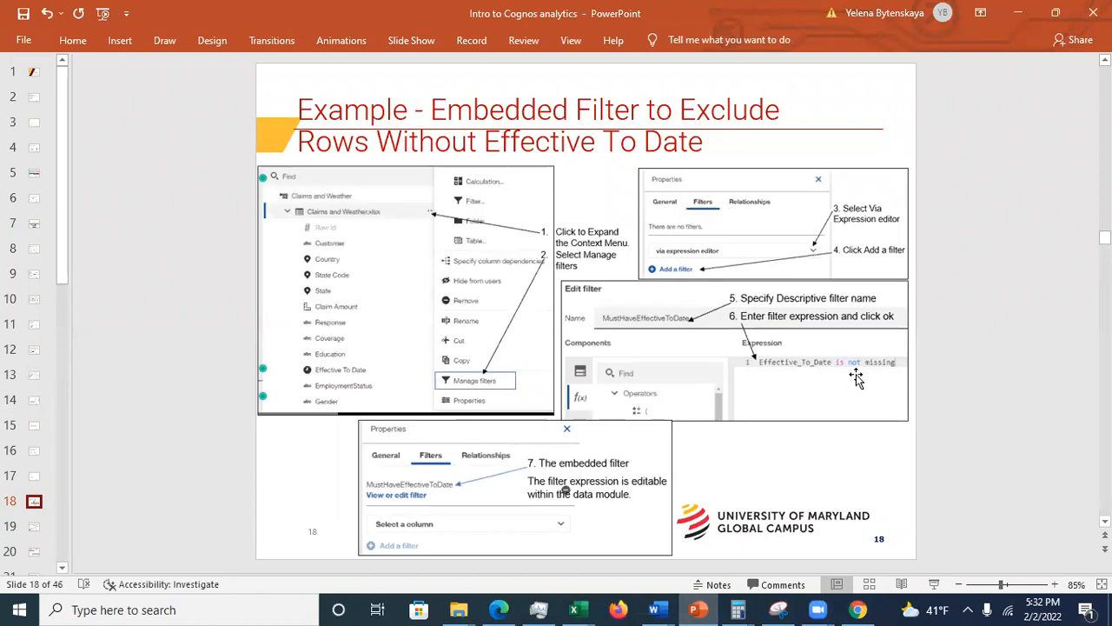
left_click(33, 530)
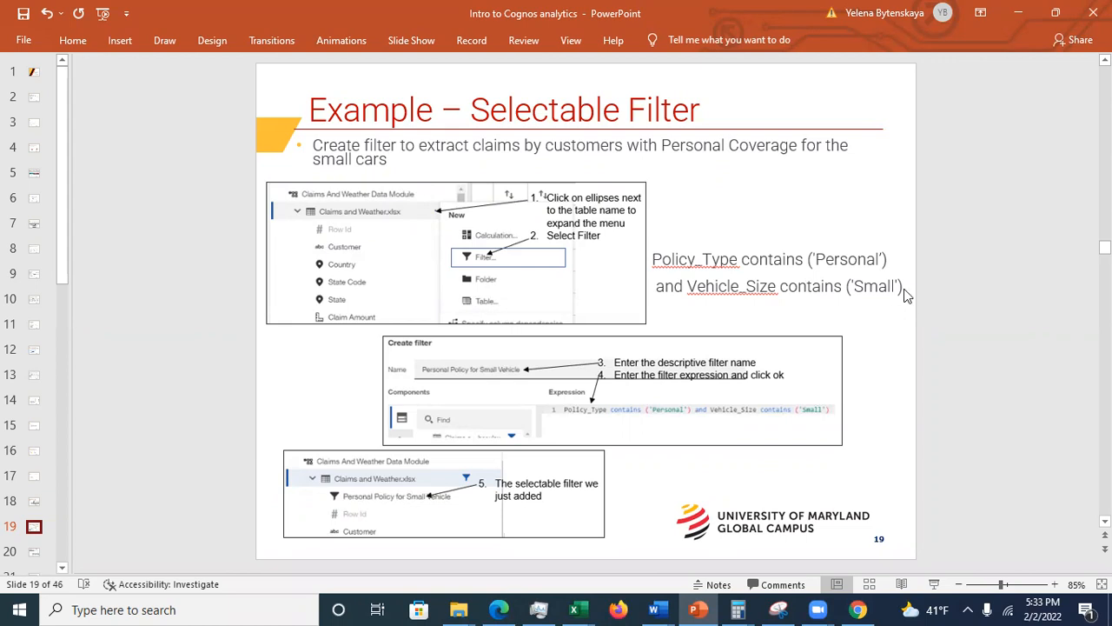
left_click(728, 288)
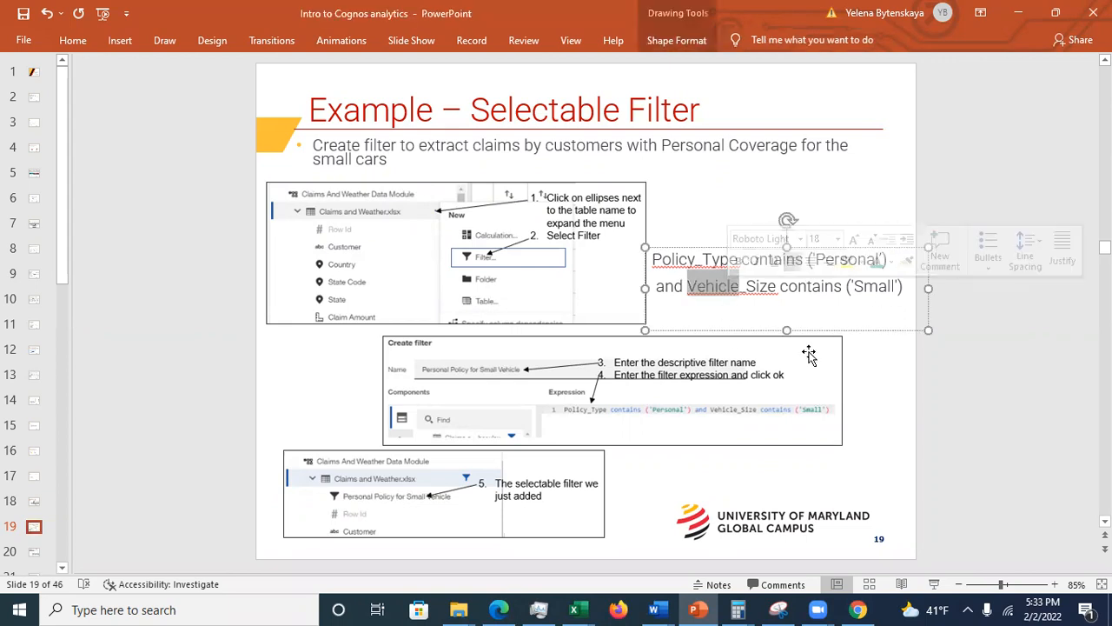
left_click(926, 382)
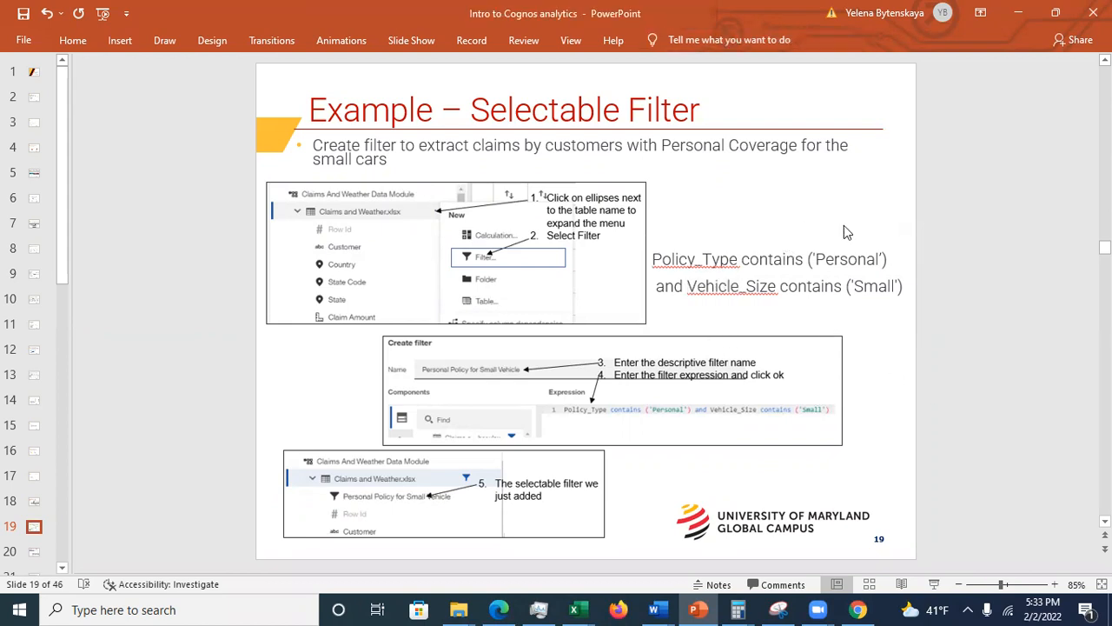
left_click(1018, 15)
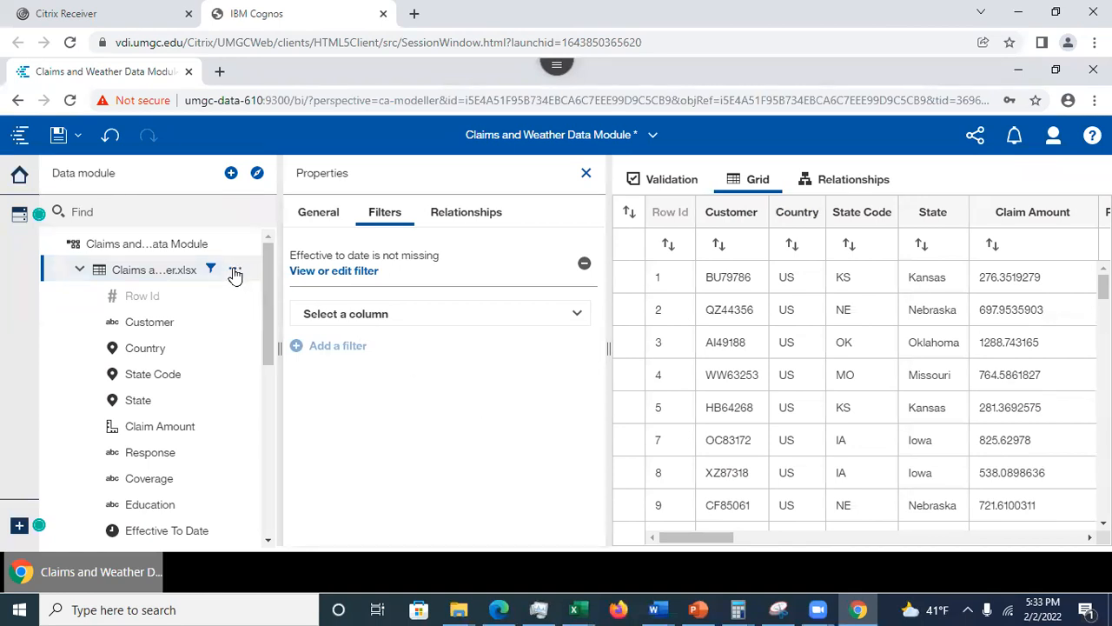
left_click(235, 270)
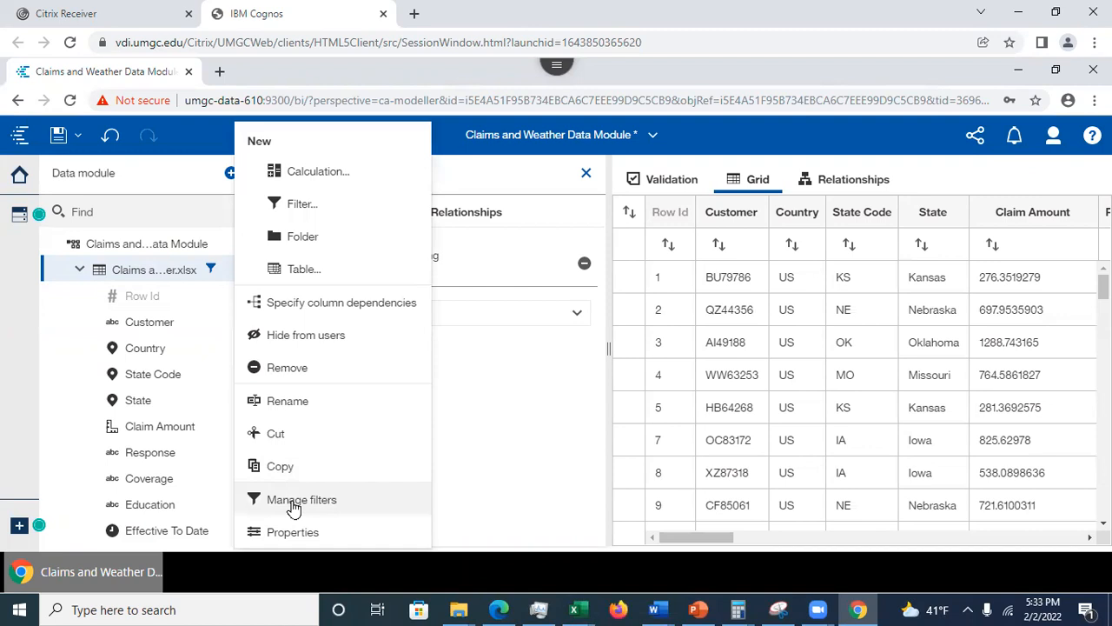
left_click(302, 205)
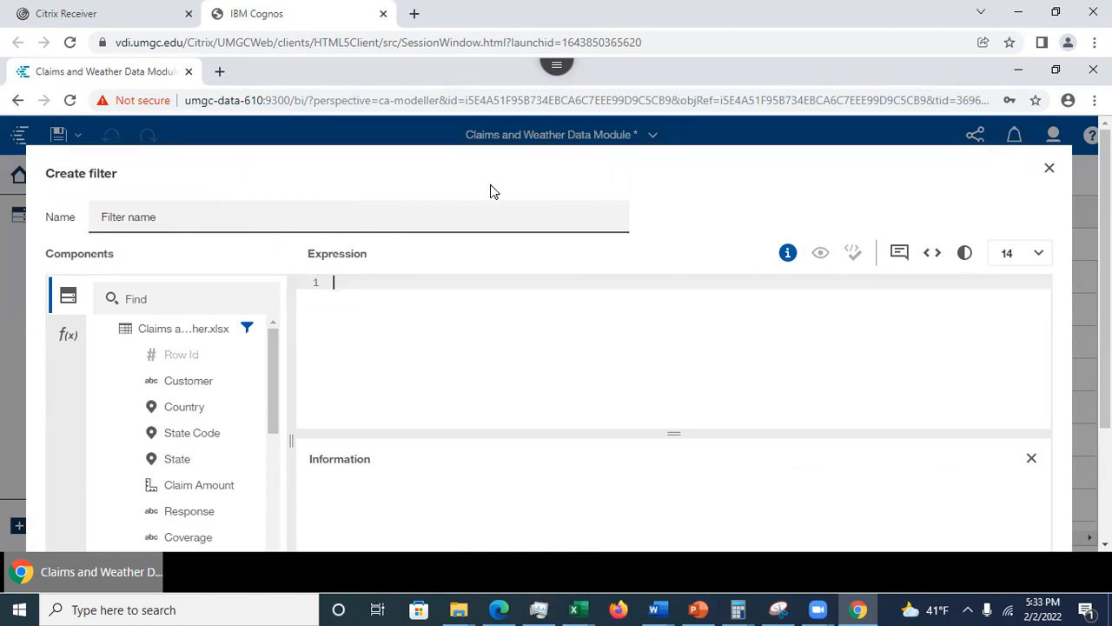
left_click(1050, 171)
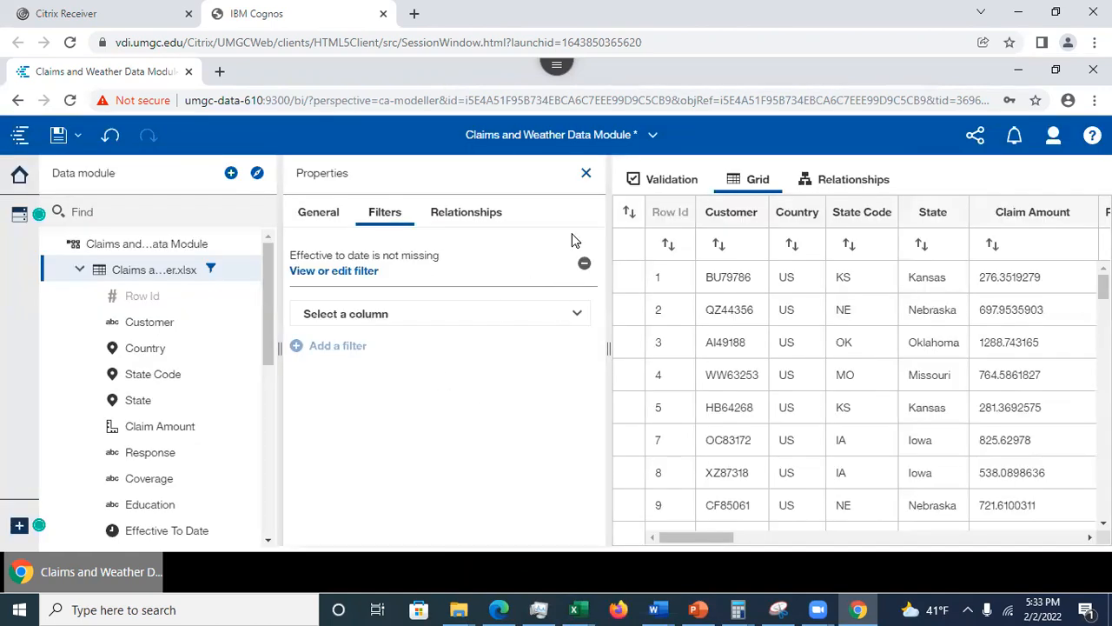
Step: Close the table's properties and start a new filter on the Claims and Weather.xlsx table
left_click(586, 173)
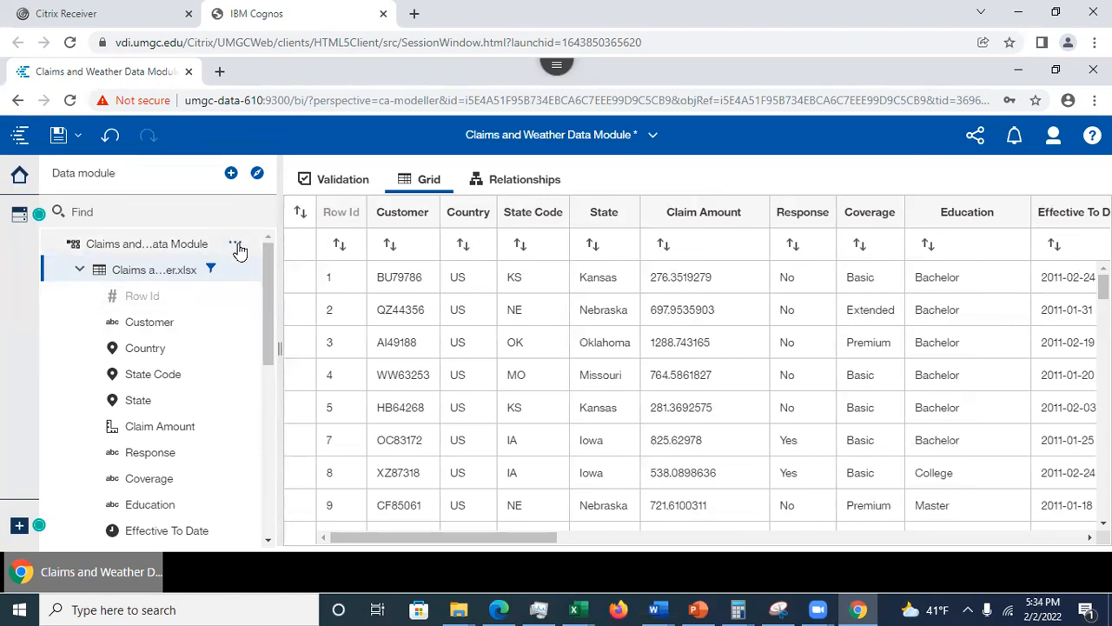
left_click(240, 251)
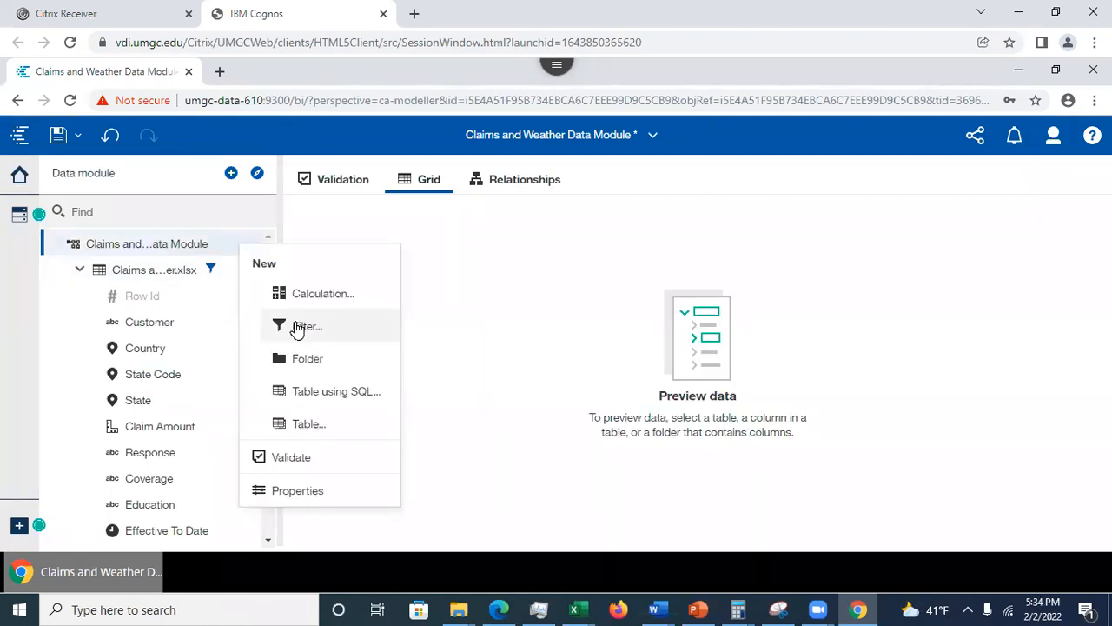
left_click(480, 458)
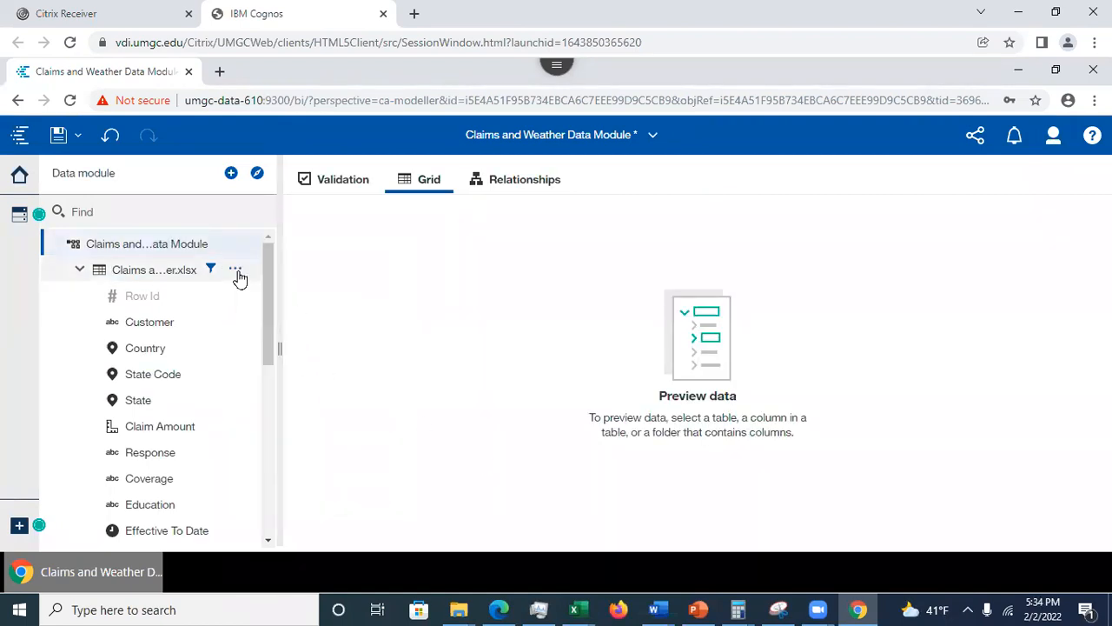
left_click(236, 273)
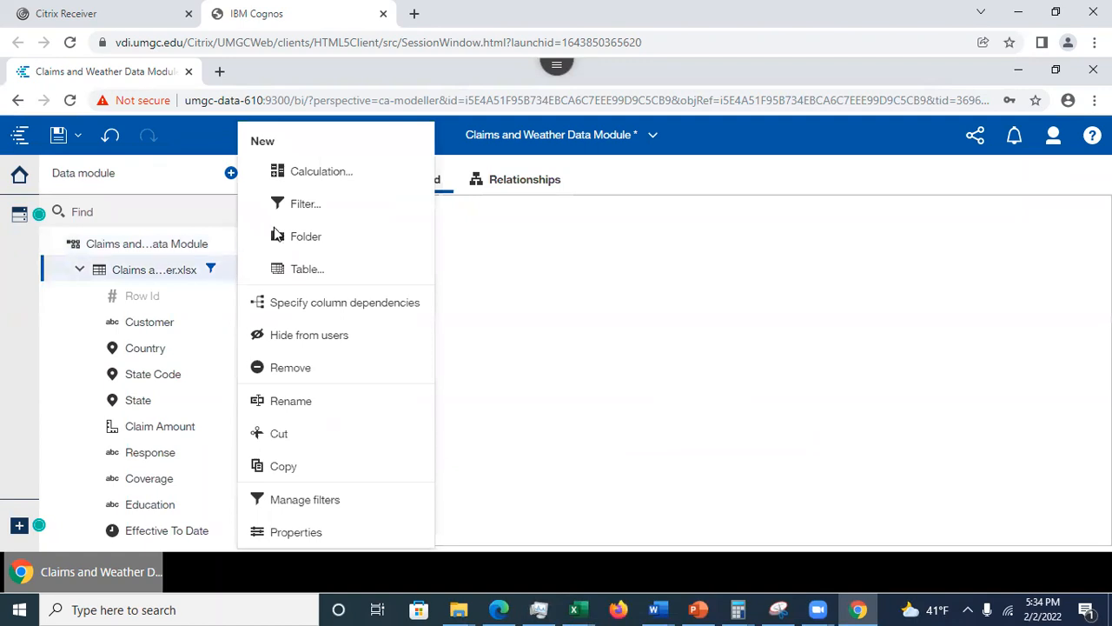
left_click(306, 203)
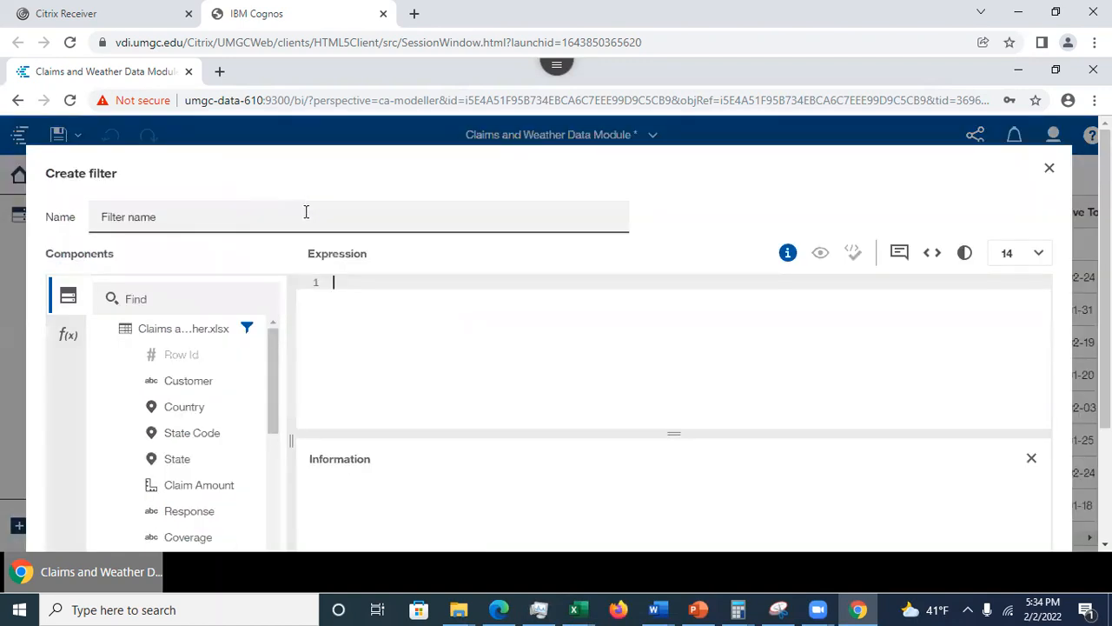
Step: Name the new filter Personal coverage for small cars, checking the Selectable Filter slide in PowerPoint for reference
left_click(182, 207)
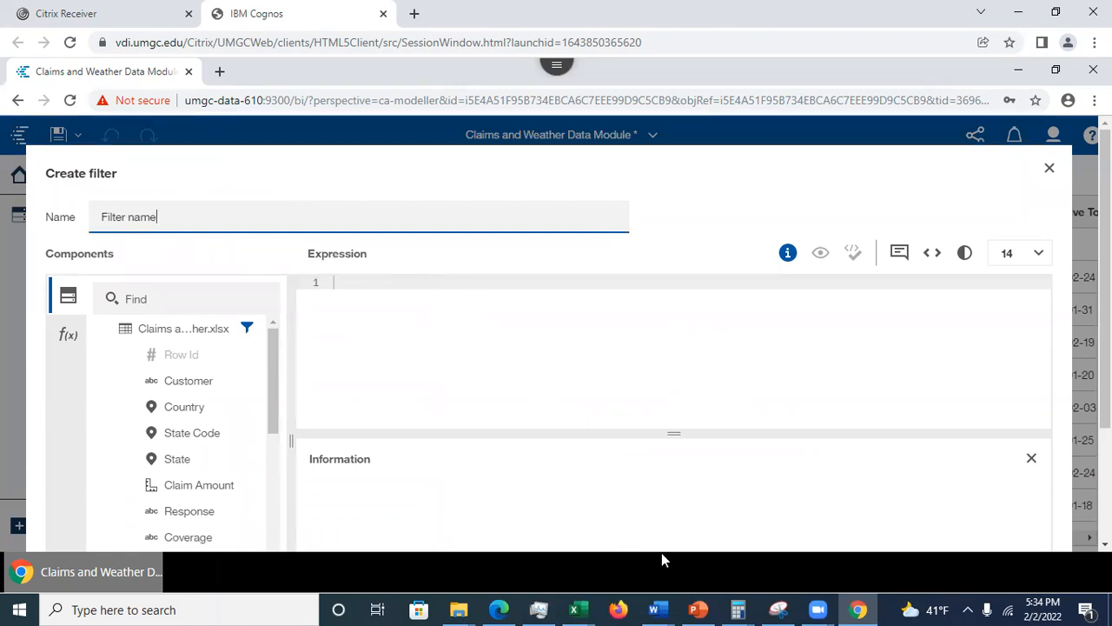
mouse_move(708, 607)
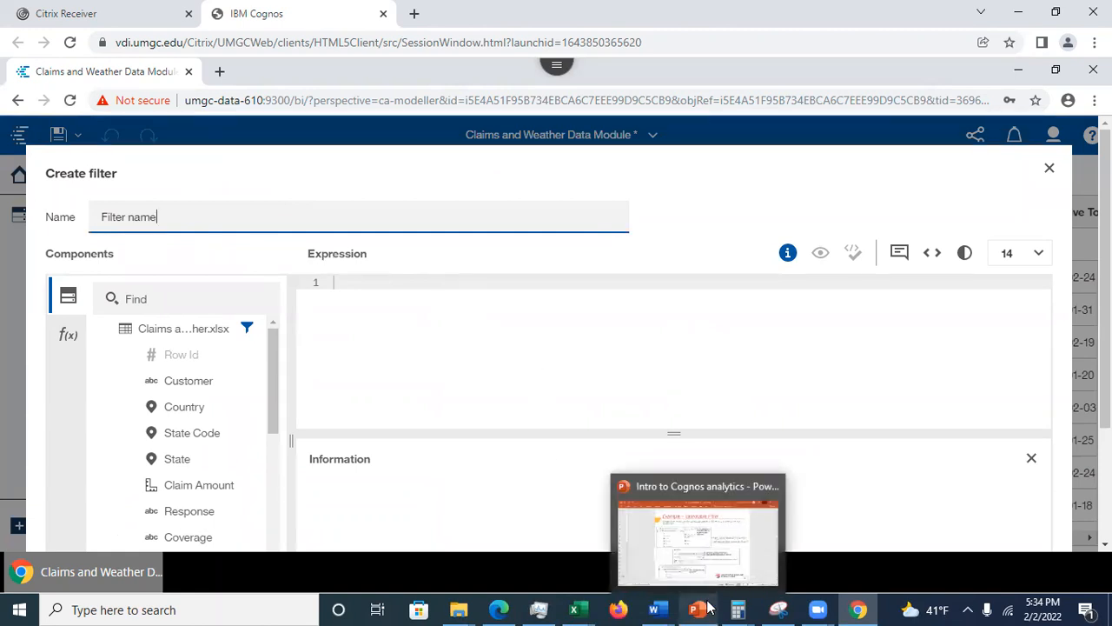
left_click(708, 608)
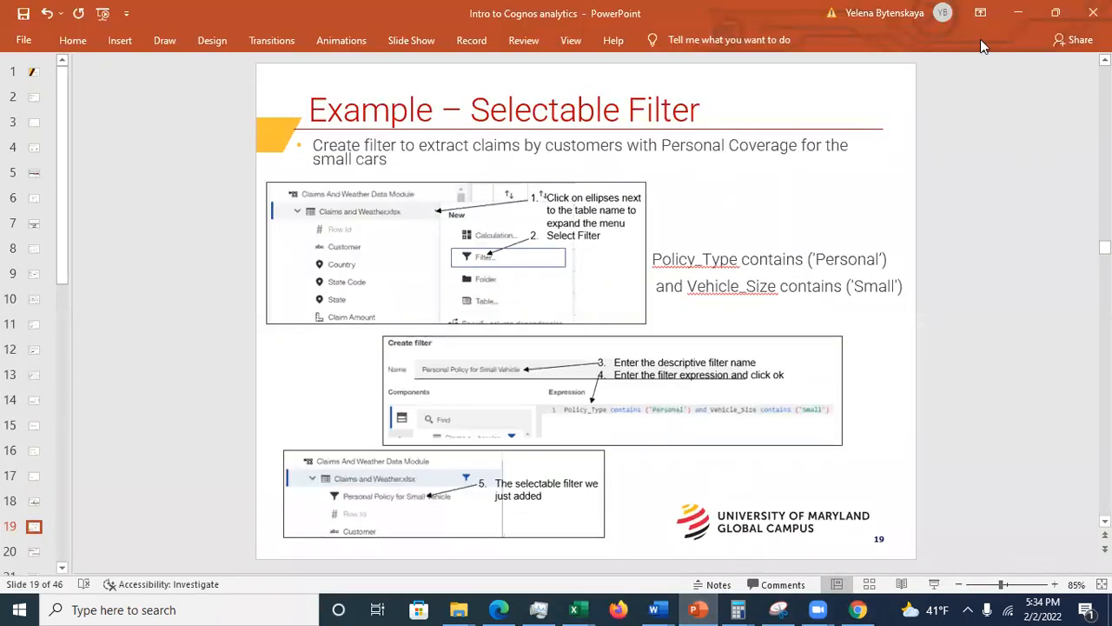
left_click(1020, 17)
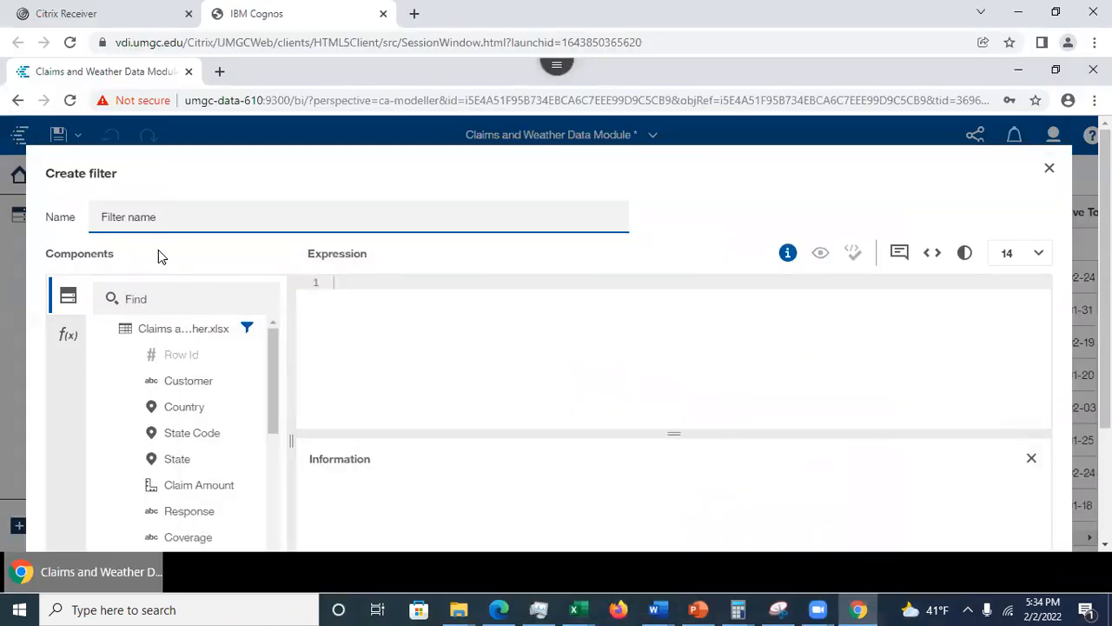
left_click_drag(159, 219, 54, 204)
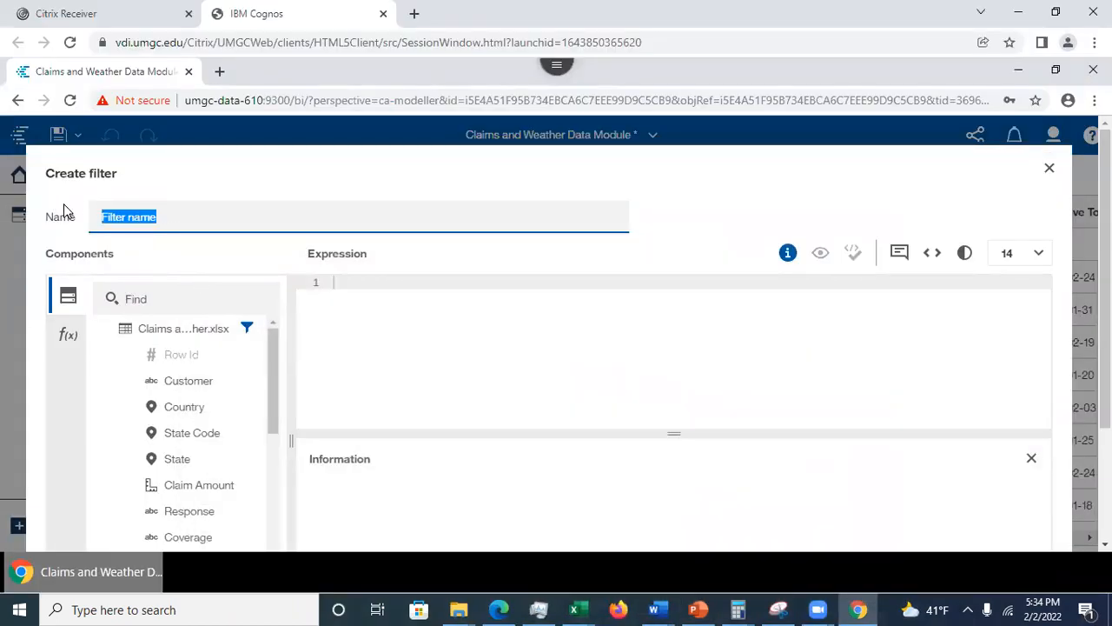
type("Personal")
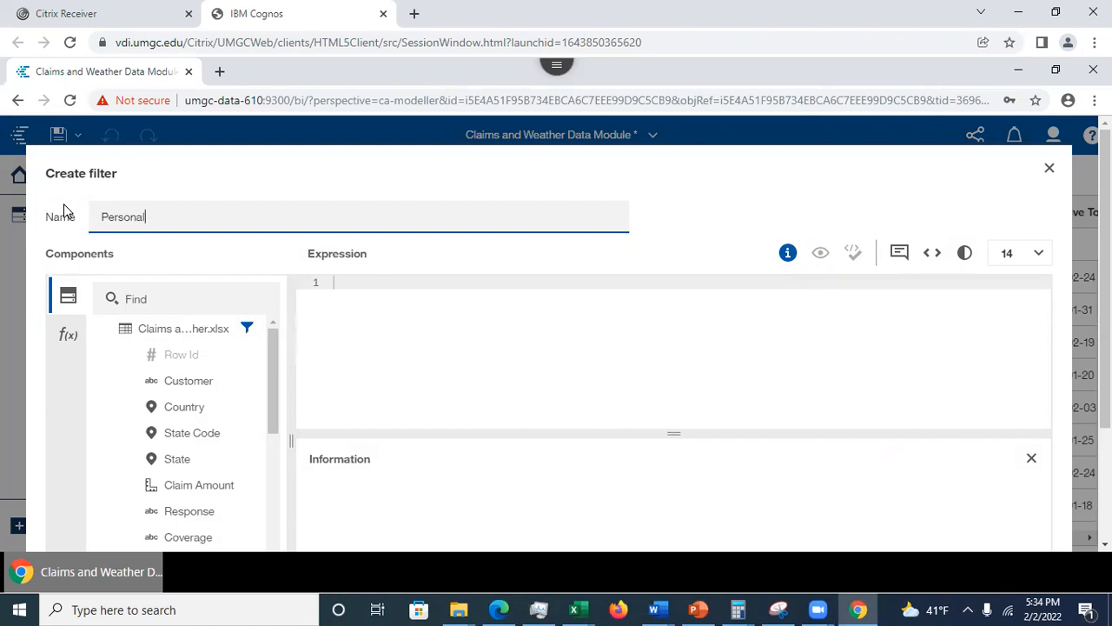
type(" coverage for small cars")
left_click_drag(170, 275, 329, 323)
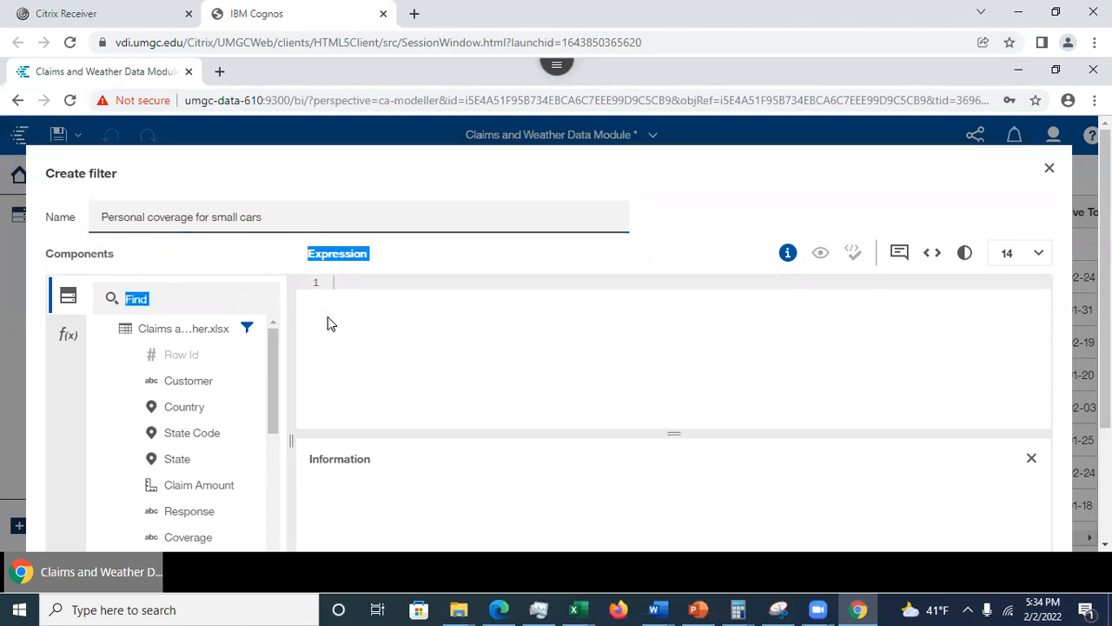
left_click(357, 307)
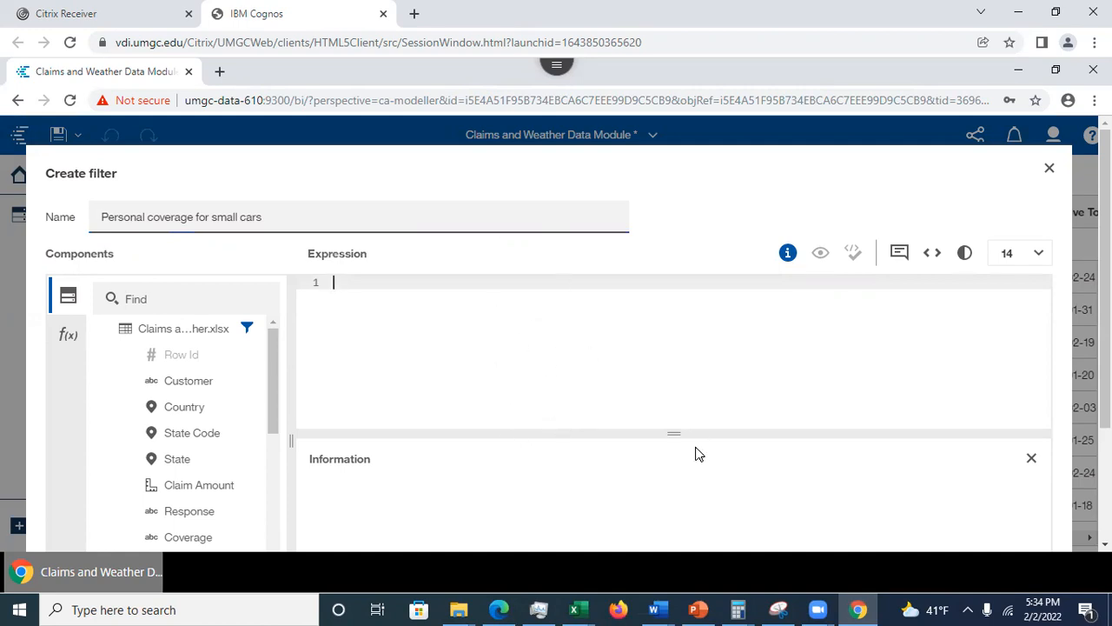
Step: Switch to PowerPoint and copy the expression Policy_Type contains ('Personal') and Vehicle_Size contains ('Small') from slide 19
left_click(698, 609)
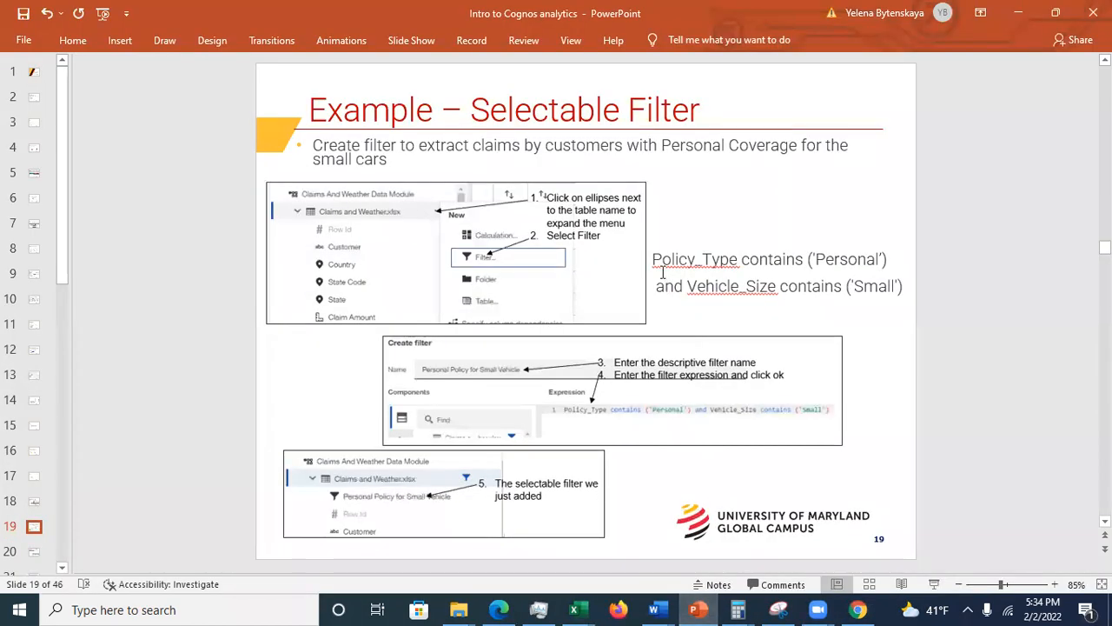
left_click(663, 272)
left_click_drag(653, 259, 904, 286)
key("ctrl+c")
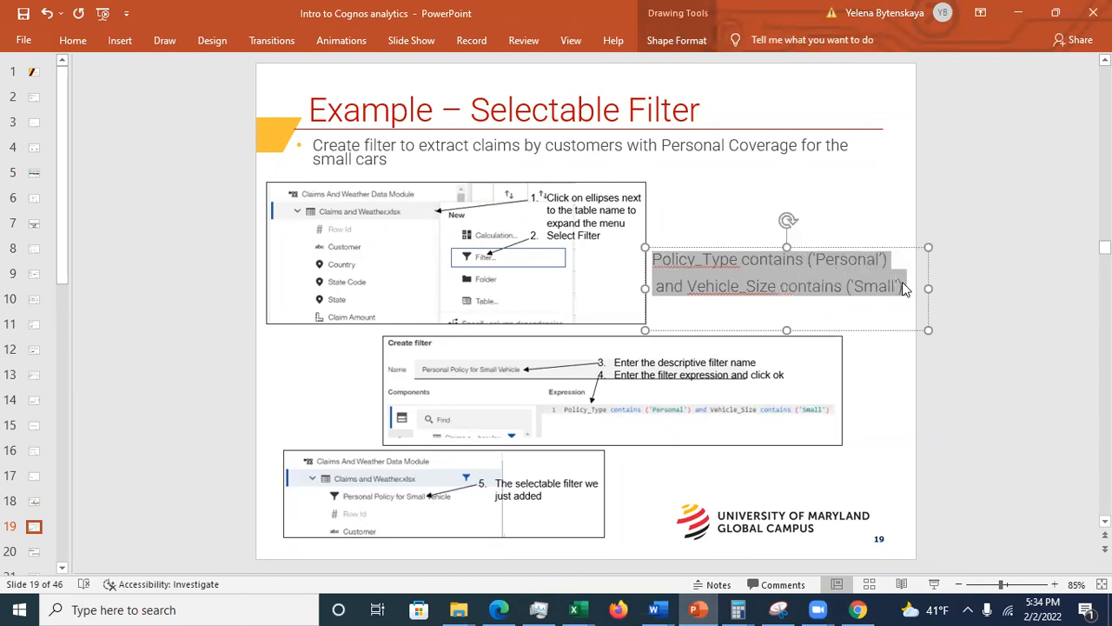
Step: Return to Cognos Analytics and paste the copied Policy_Type and Vehicle_Size expression into the filter through the remote session clipboard
left_click(1020, 18)
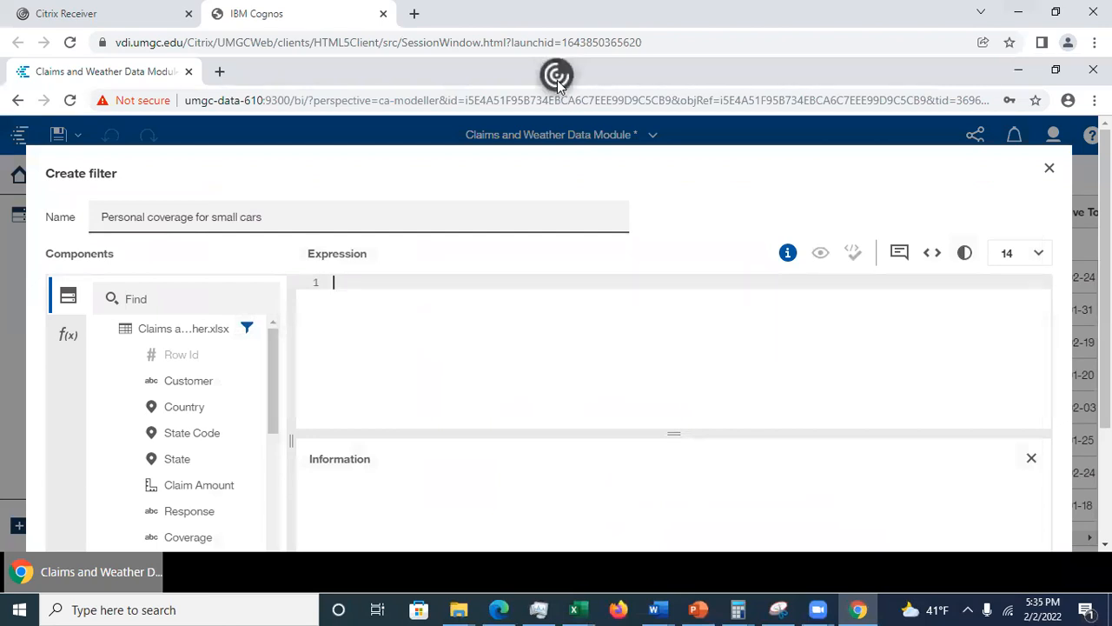
left_click(557, 76)
left_click(777, 76)
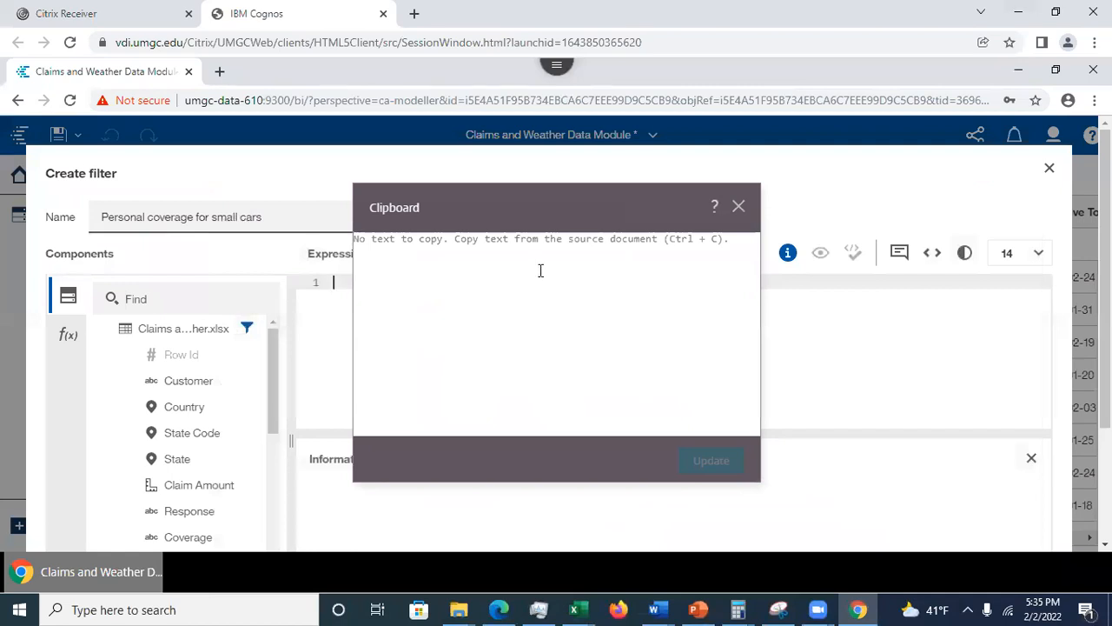
key("ctrl+v")
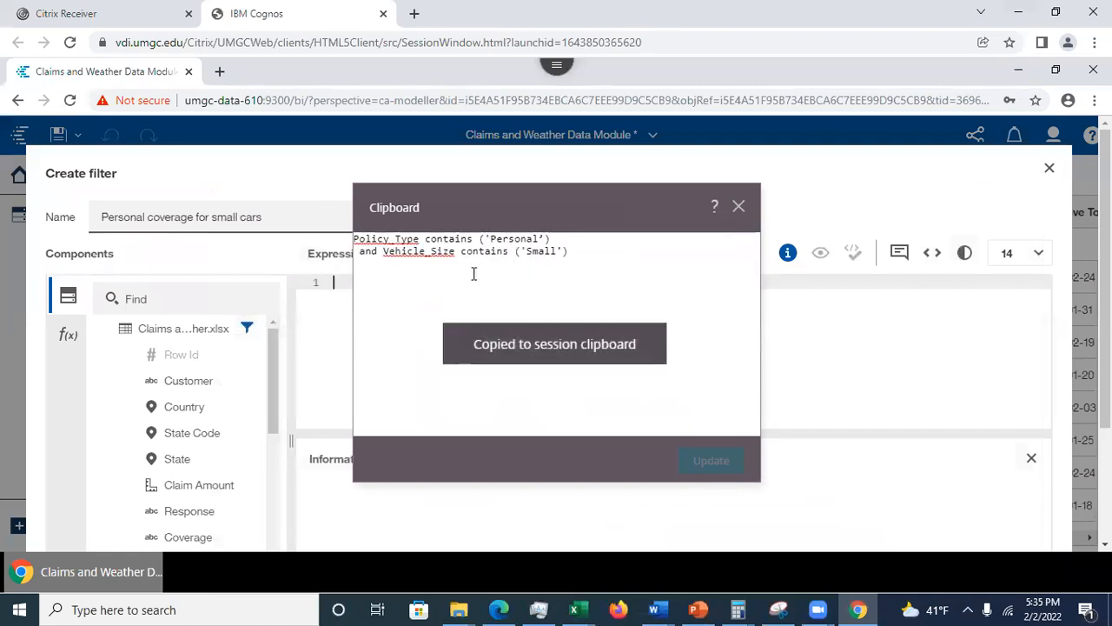
left_click(341, 296)
key("ctrl+v")
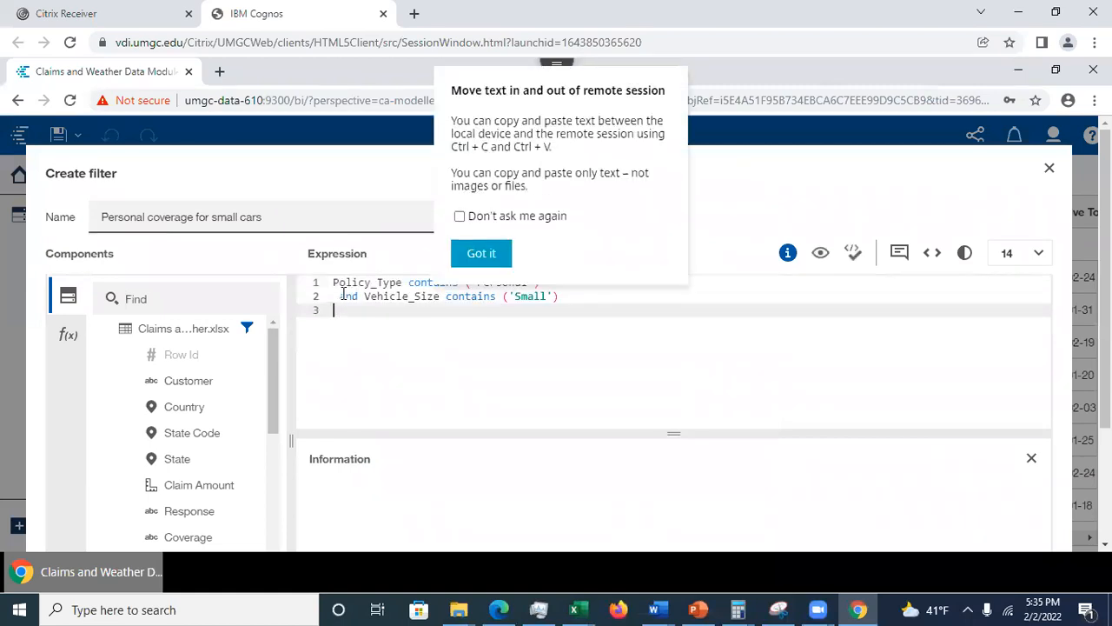
left_click(499, 257)
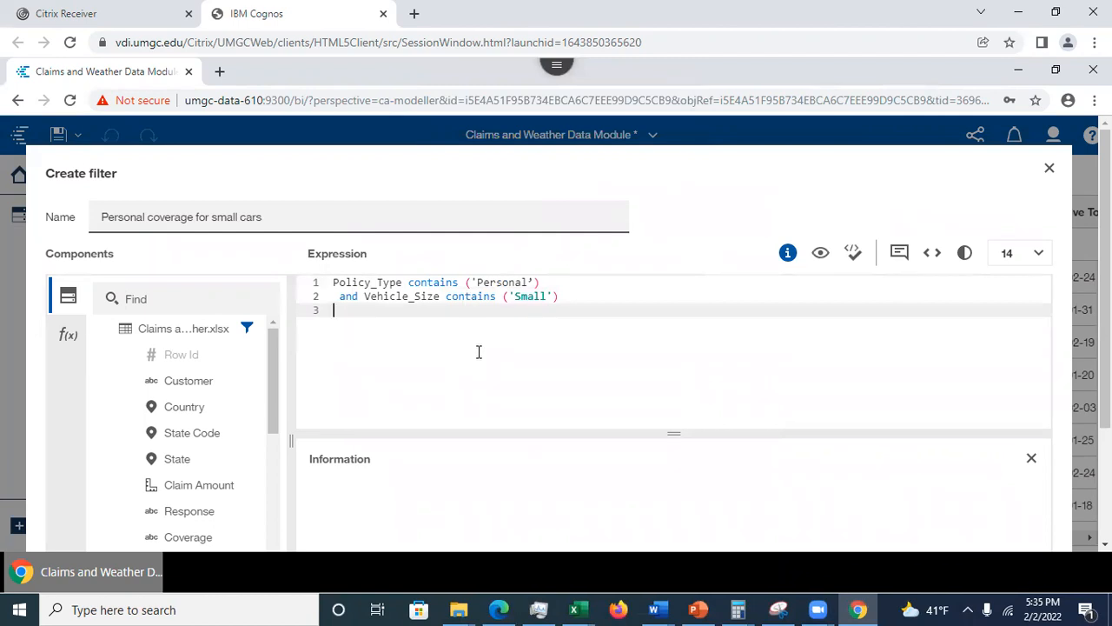
Step: Replace the curly closing quote after Personal with a straight single quote and validate the filter expression
left_click(517, 282)
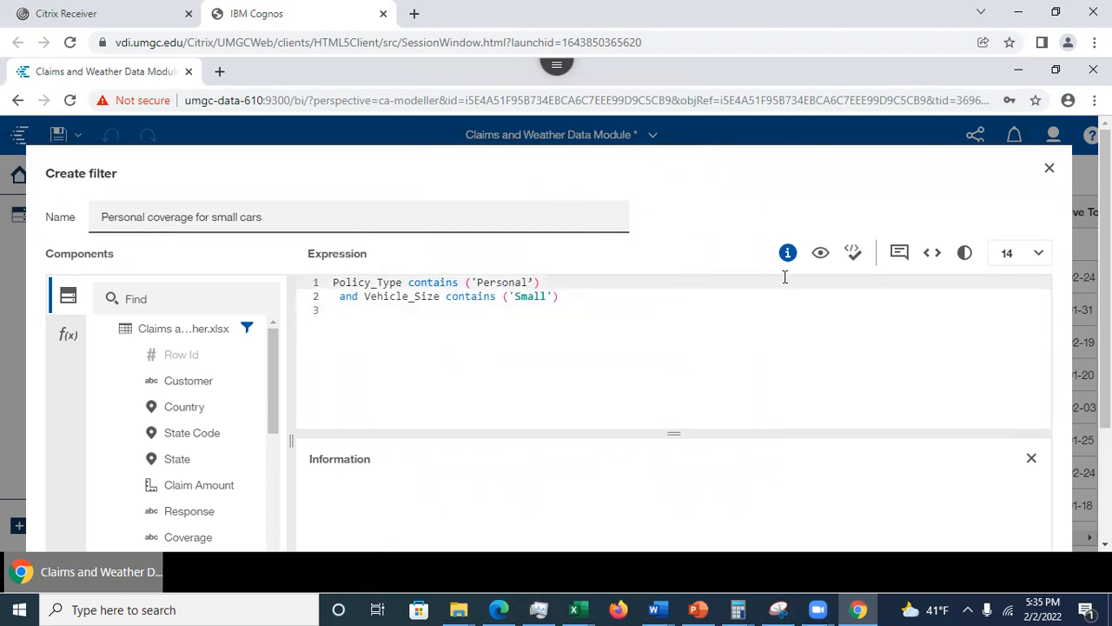
left_click(853, 253)
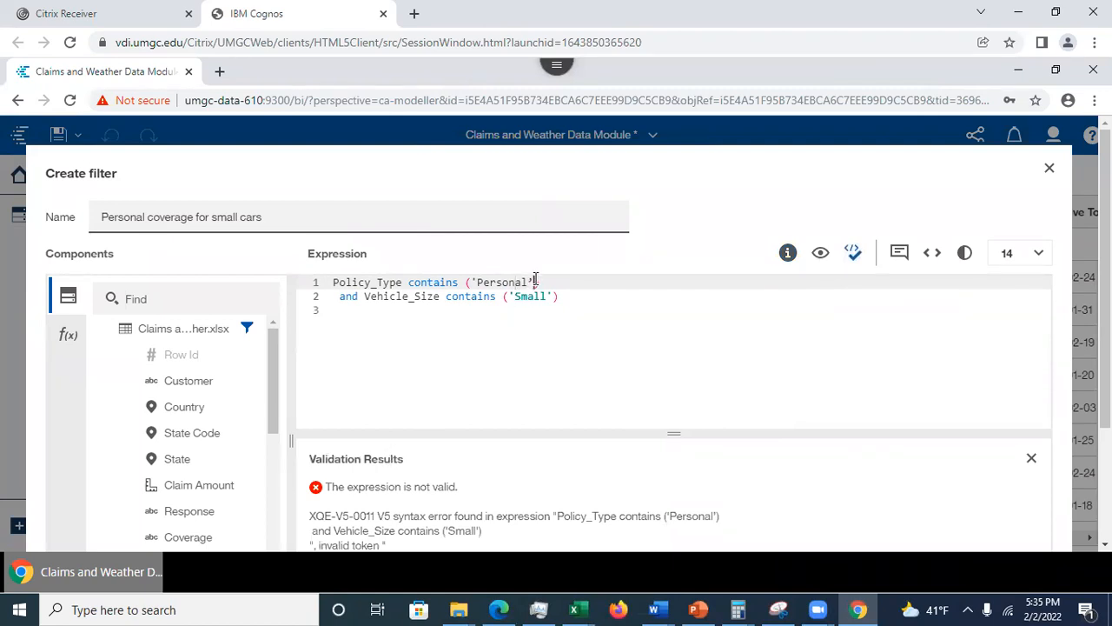
left_click(536, 281)
type(")")
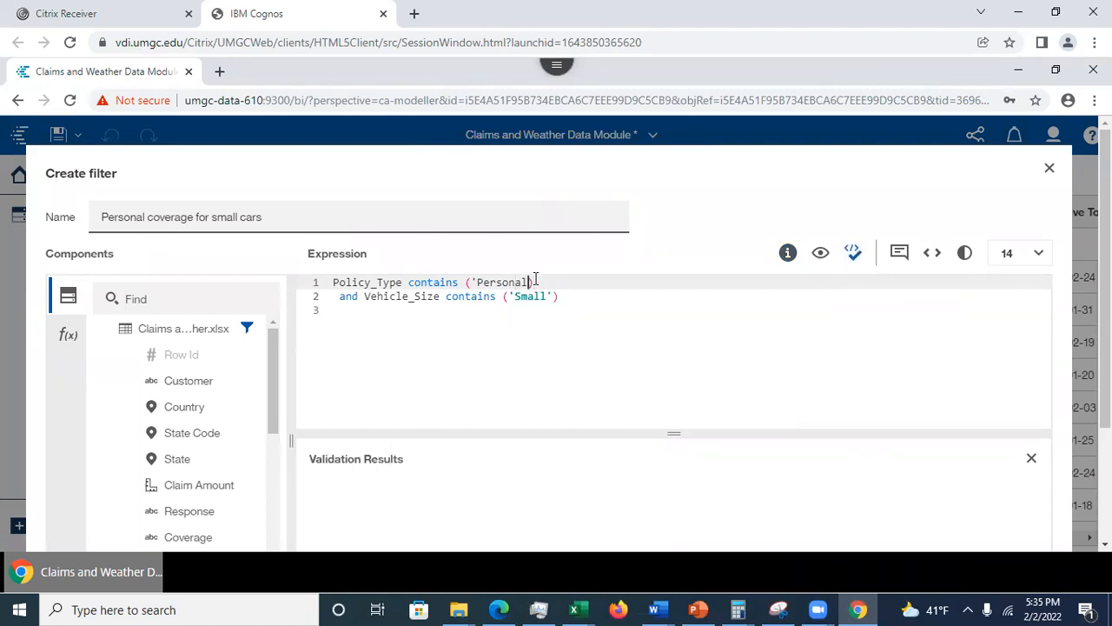
left_click(427, 318)
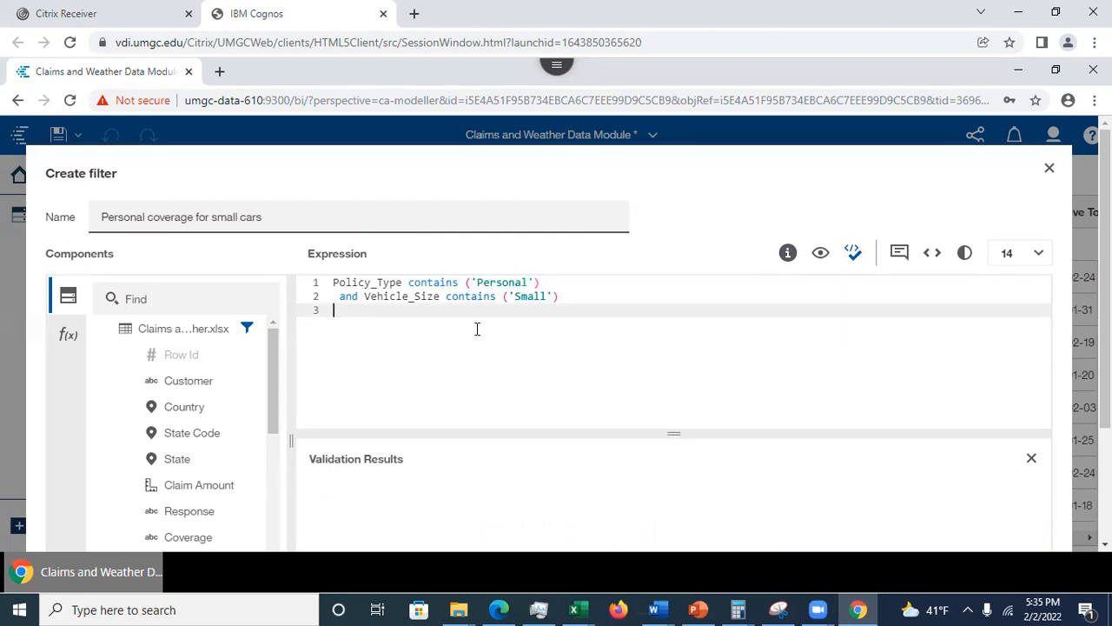
left_click_drag(475, 327, 537, 289)
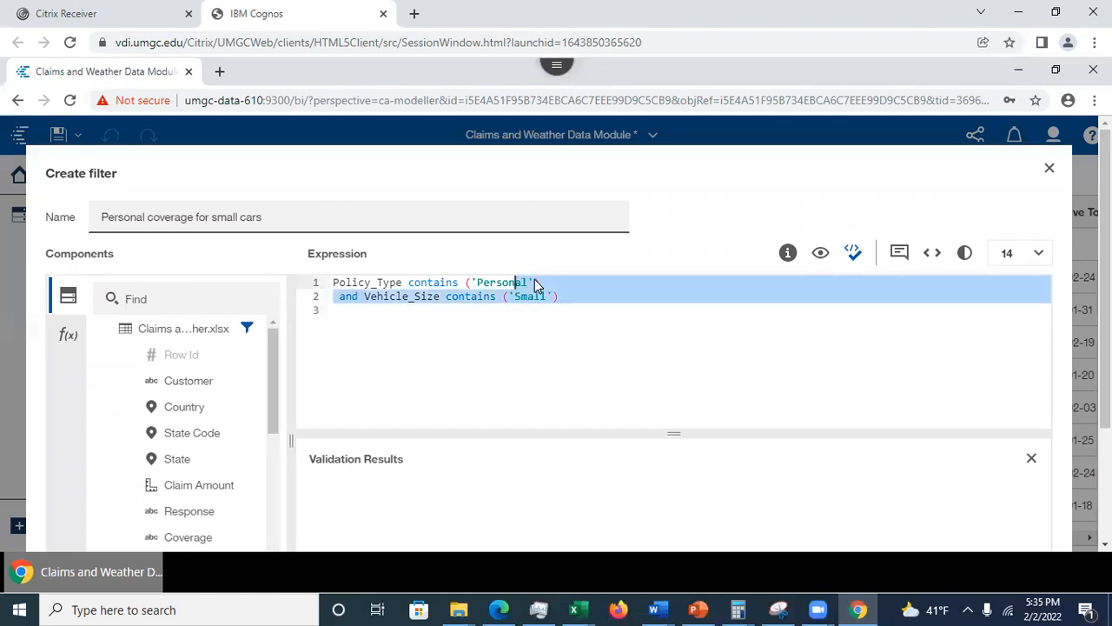
left_click(536, 285)
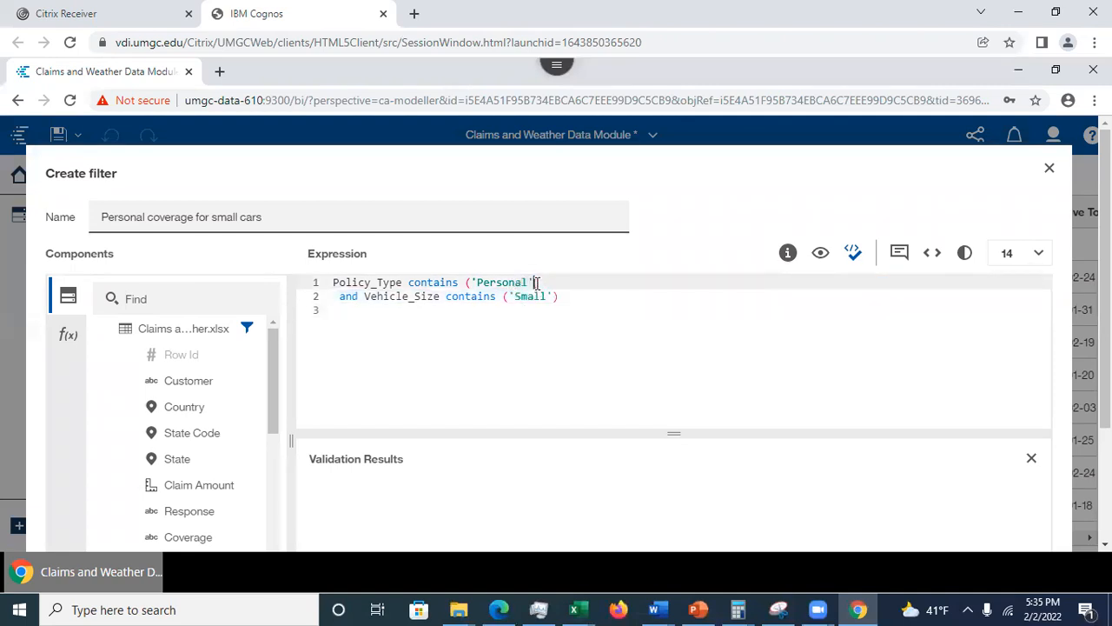
left_click(428, 324)
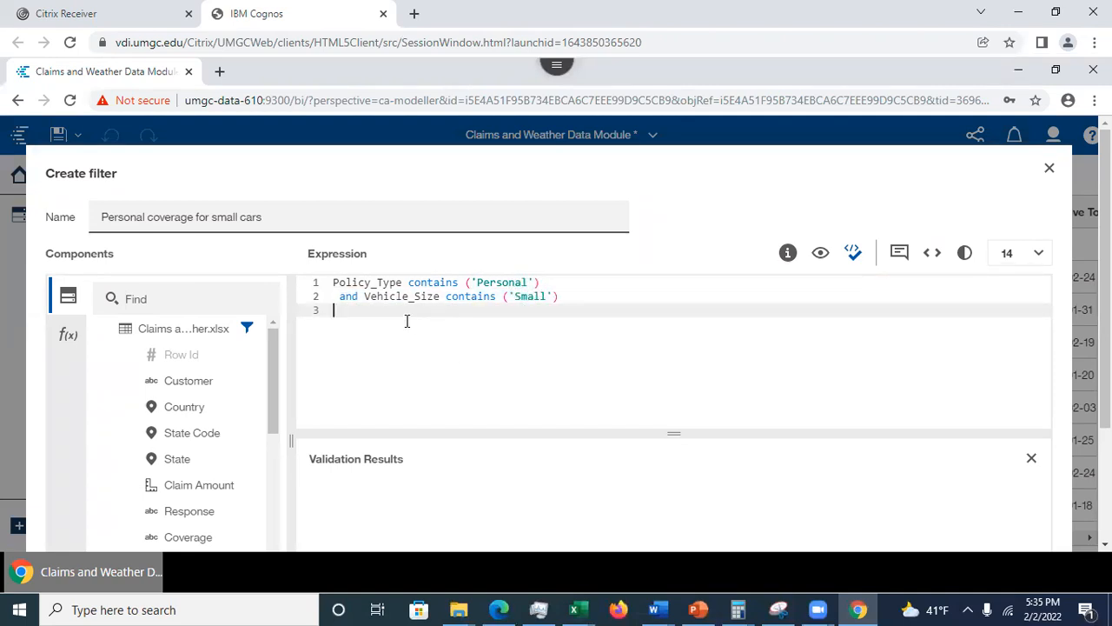
left_click(852, 254)
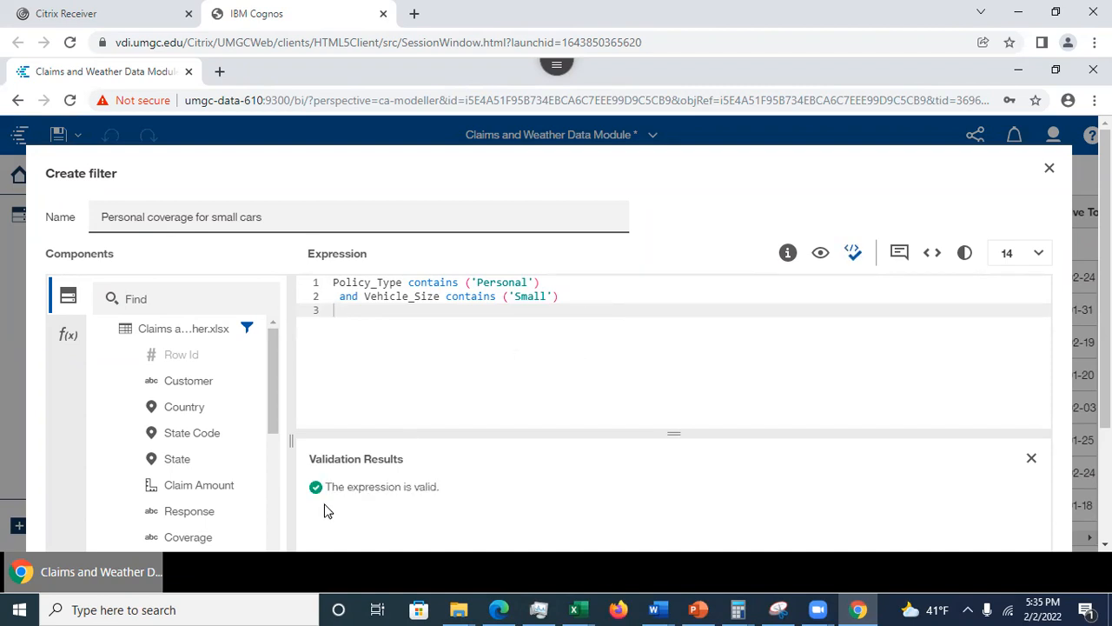
Step: Save the Personal coverage for small cars filter and examine the Policy Type and Vehicle Size columns in the grid
left_click(536, 283)
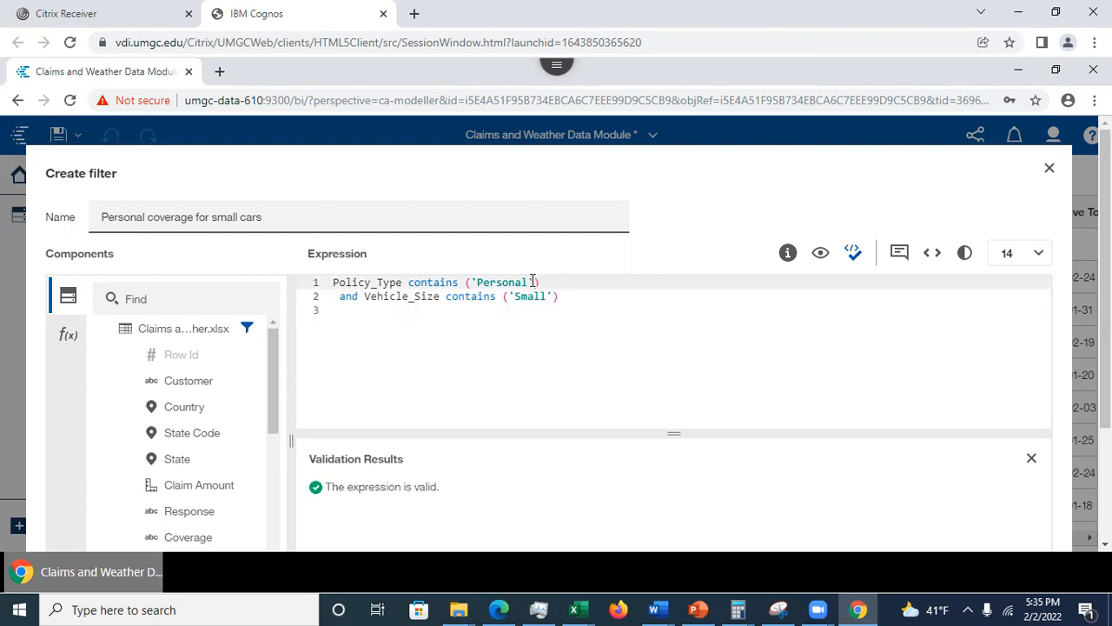
left_click(459, 375)
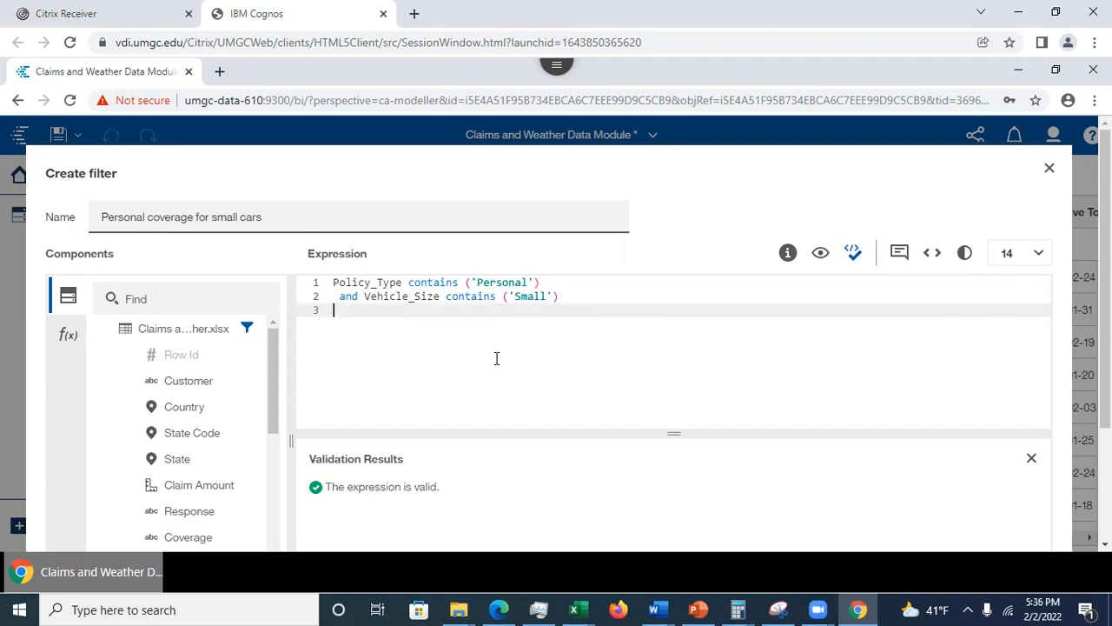
scroll(1105, 304, "down", 2)
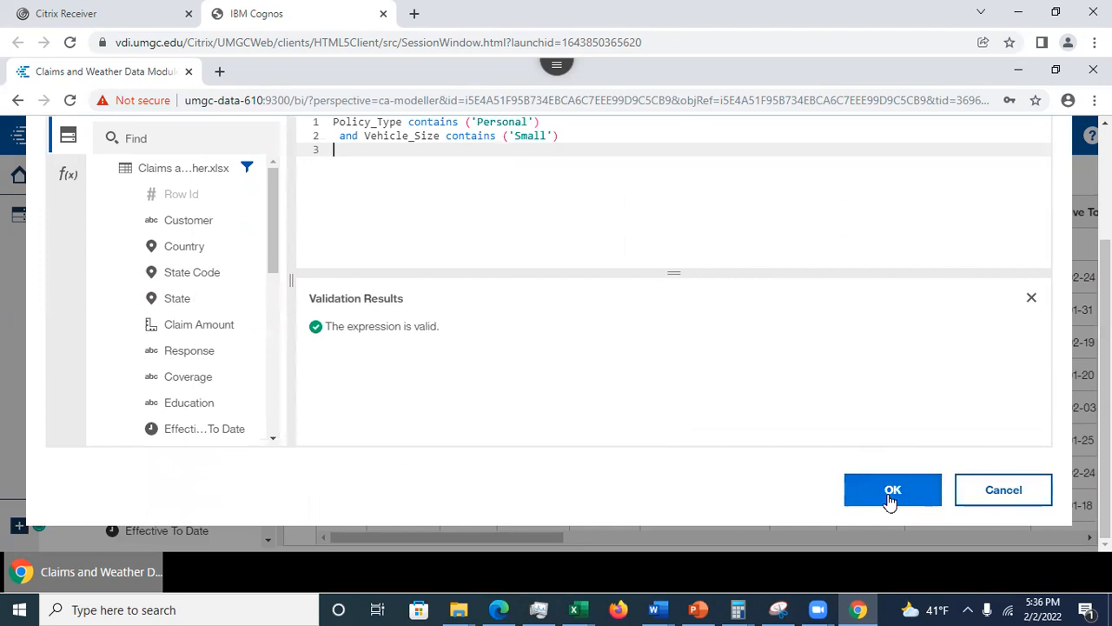
left_click(891, 490)
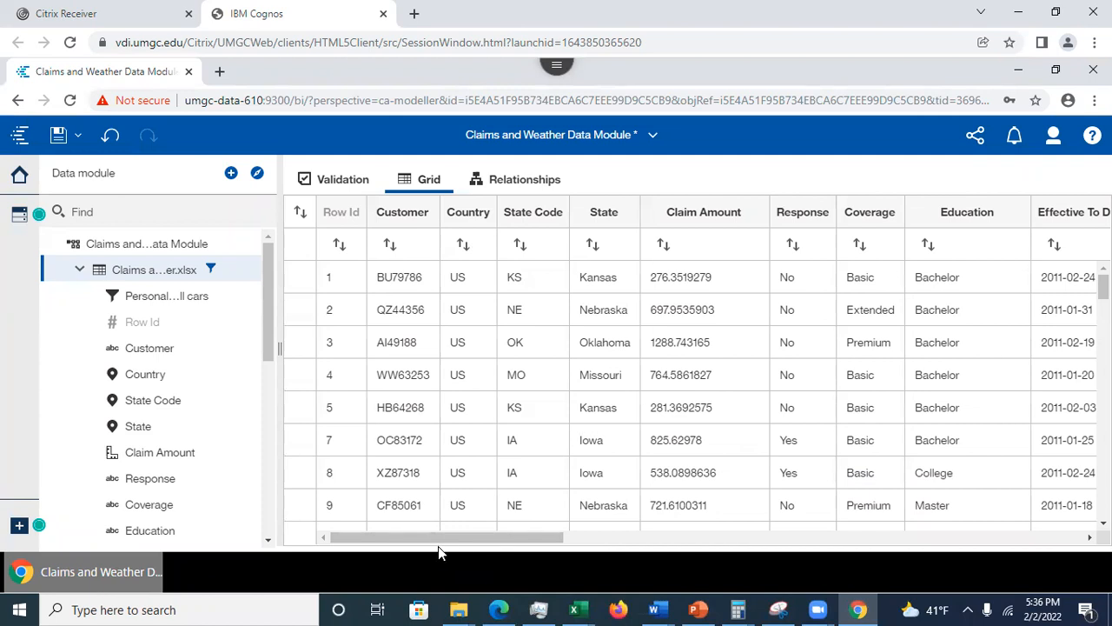
left_click_drag(544, 536, 1084, 523)
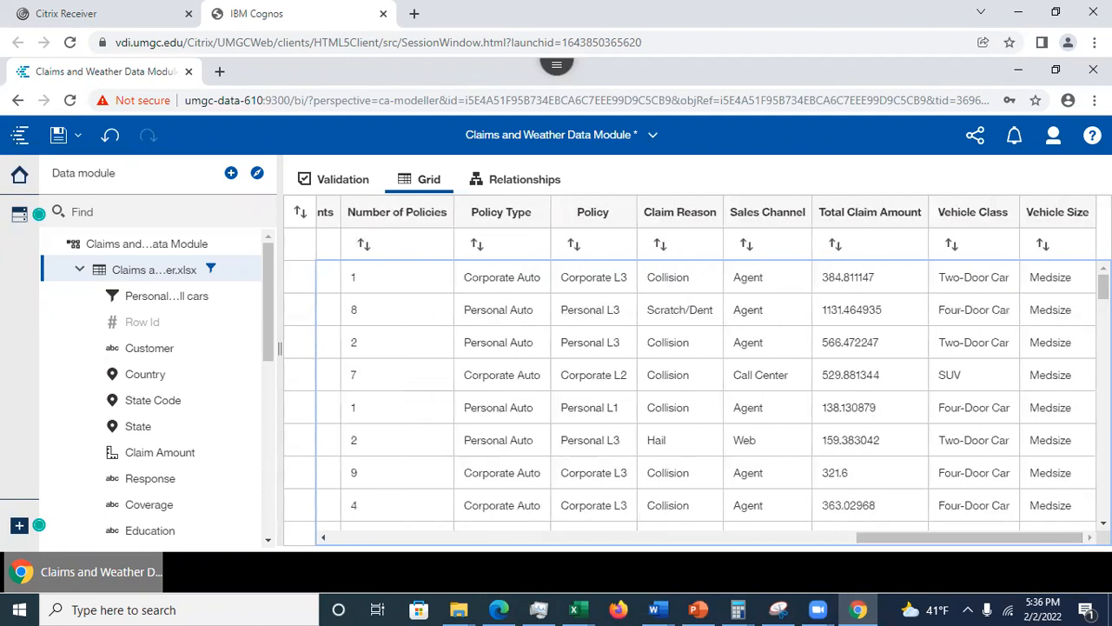
left_click_drag(1104, 287, 1104, 329)
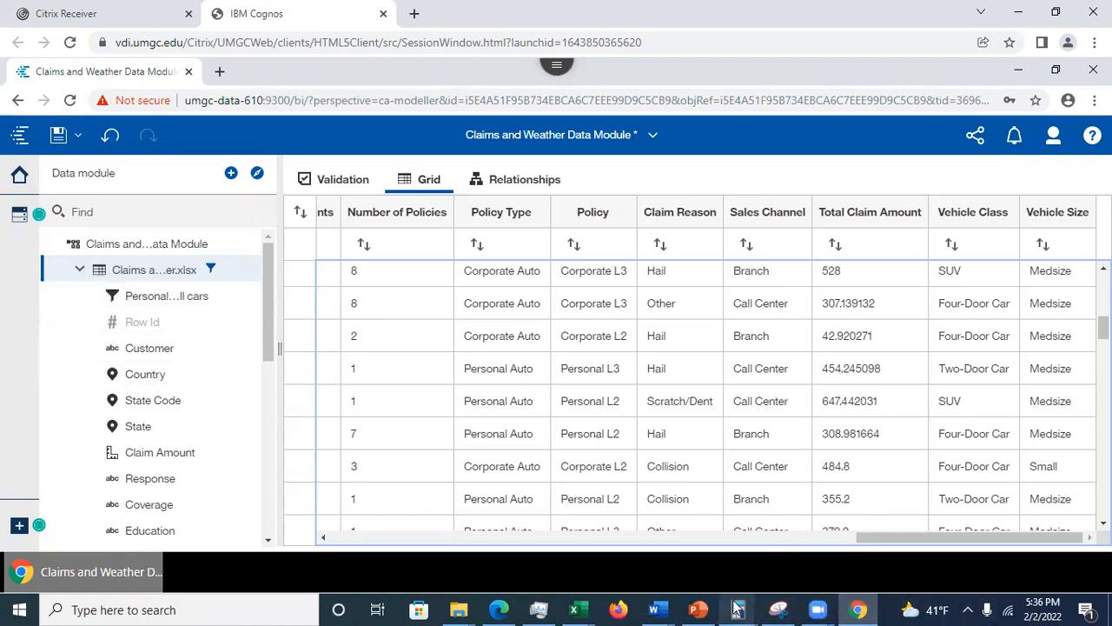
Step: Switch to PowerPoint, read slide 20 on filling missing income values with an average income, and return to Cognos Analytics
left_click(700, 610)
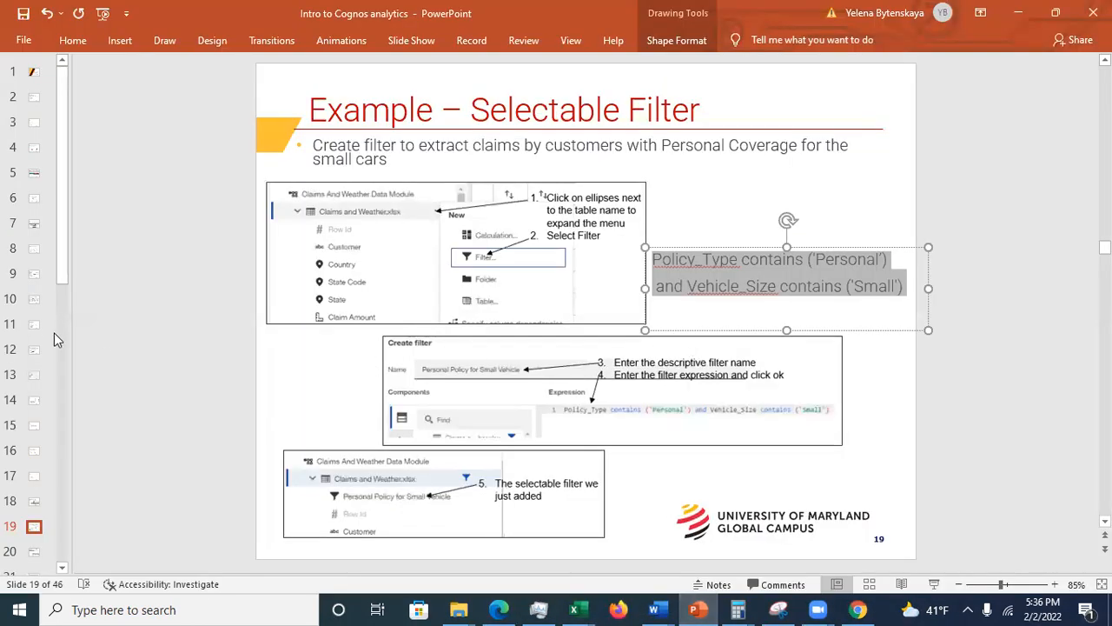
left_click(33, 553)
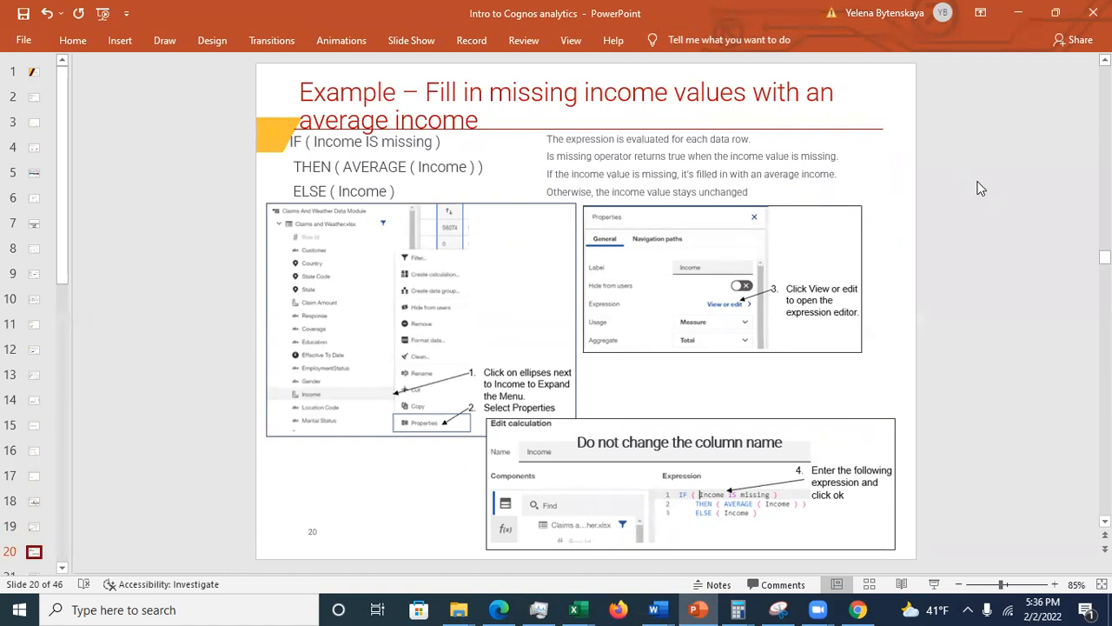
left_click(1019, 19)
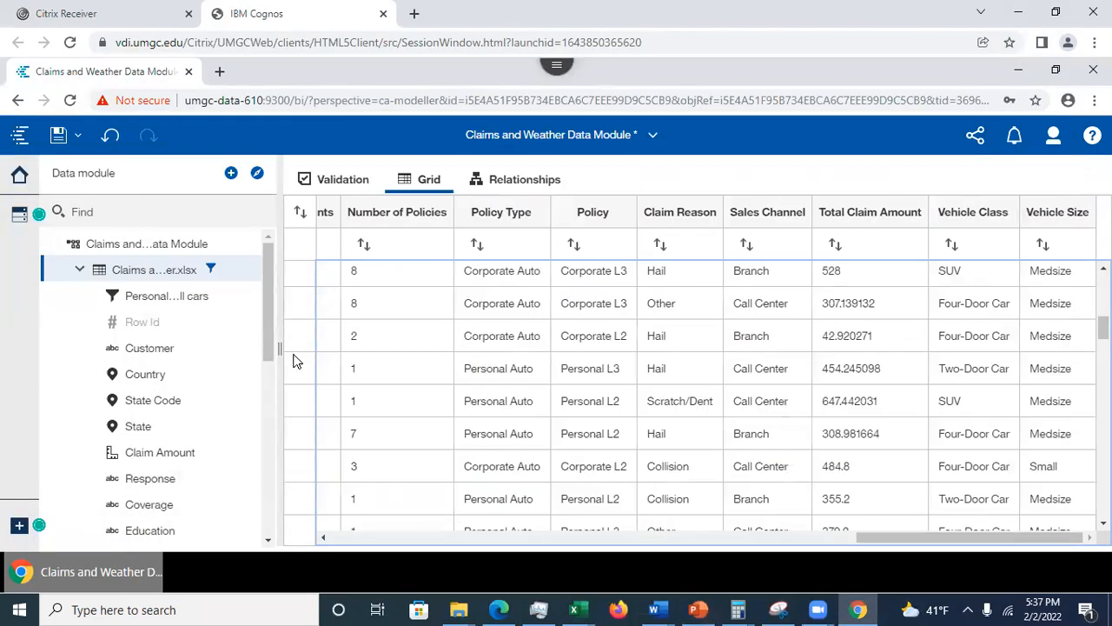
Step: Search the data module for income and open the Income column's expression for editing from its properties
mouse_move(271, 322)
left_mouse_down()
mouse_move(274, 356)
mouse_move(274, 307)
left_mouse_up()
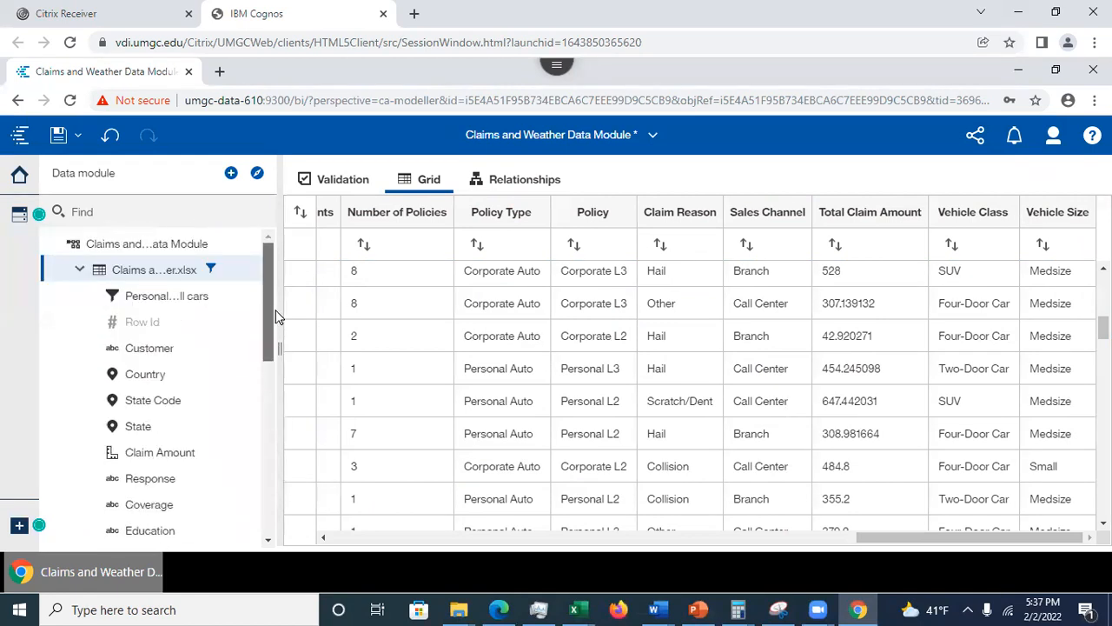
left_click(115, 211)
type("income")
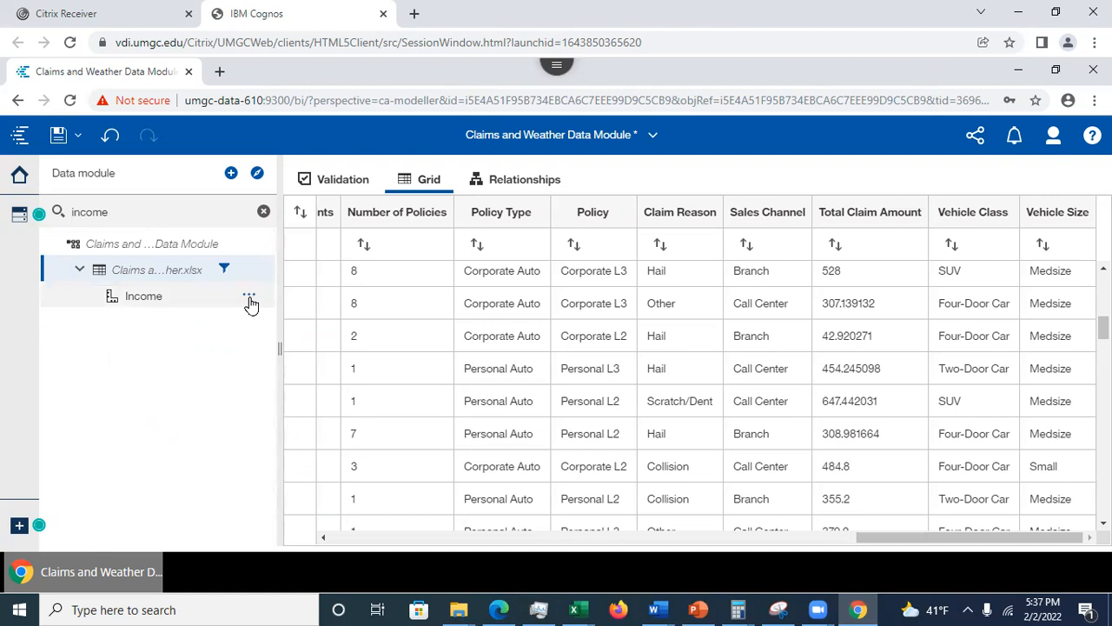
left_click(250, 300)
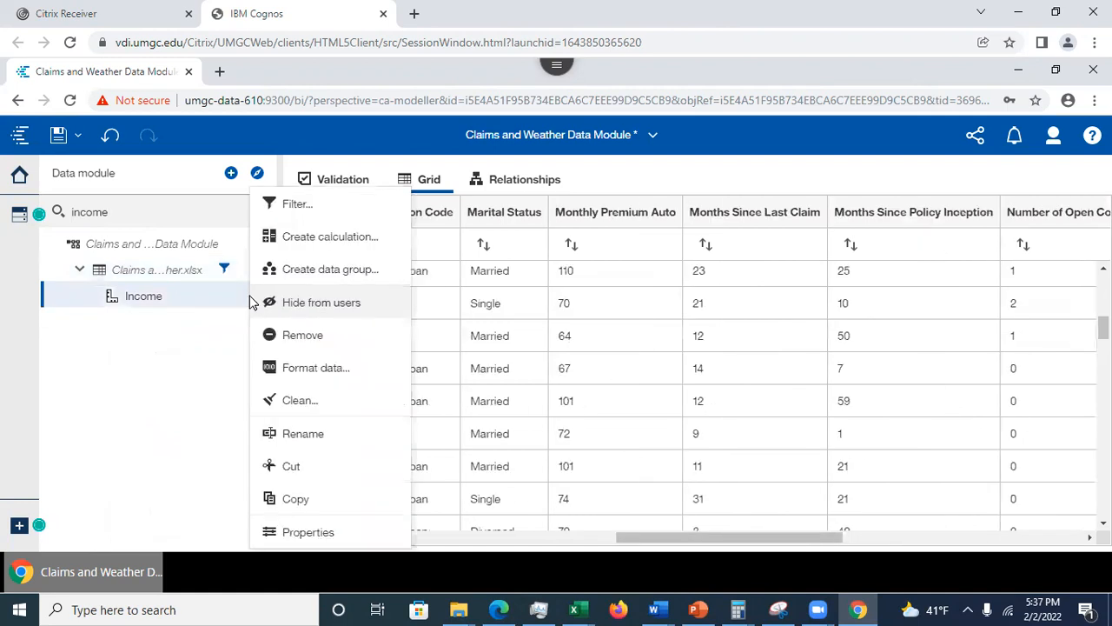
left_click(306, 531)
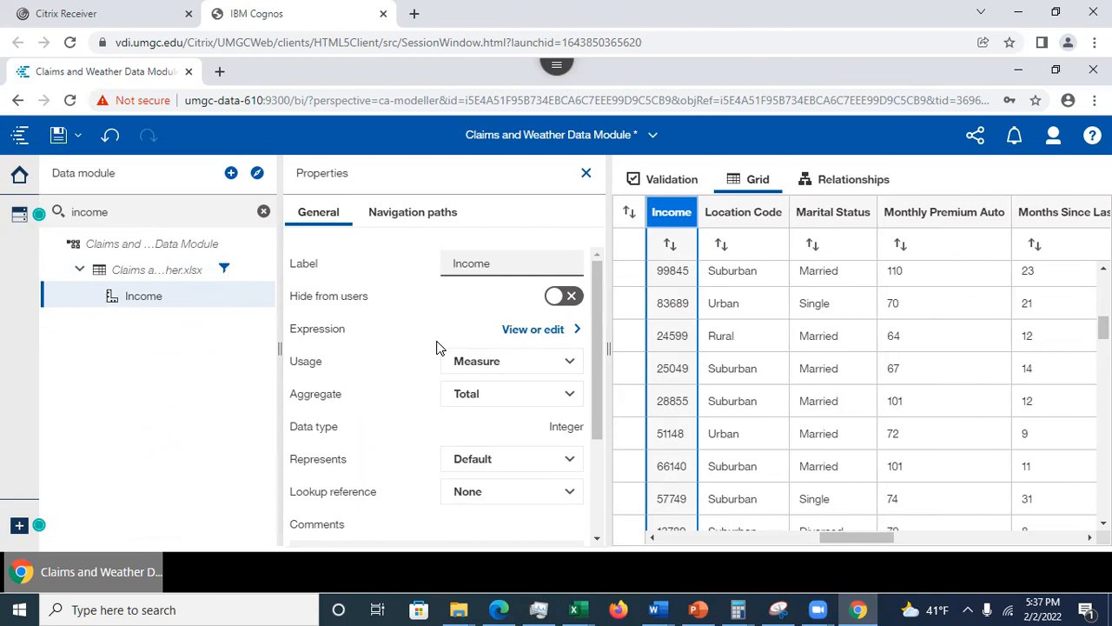
left_click(529, 331)
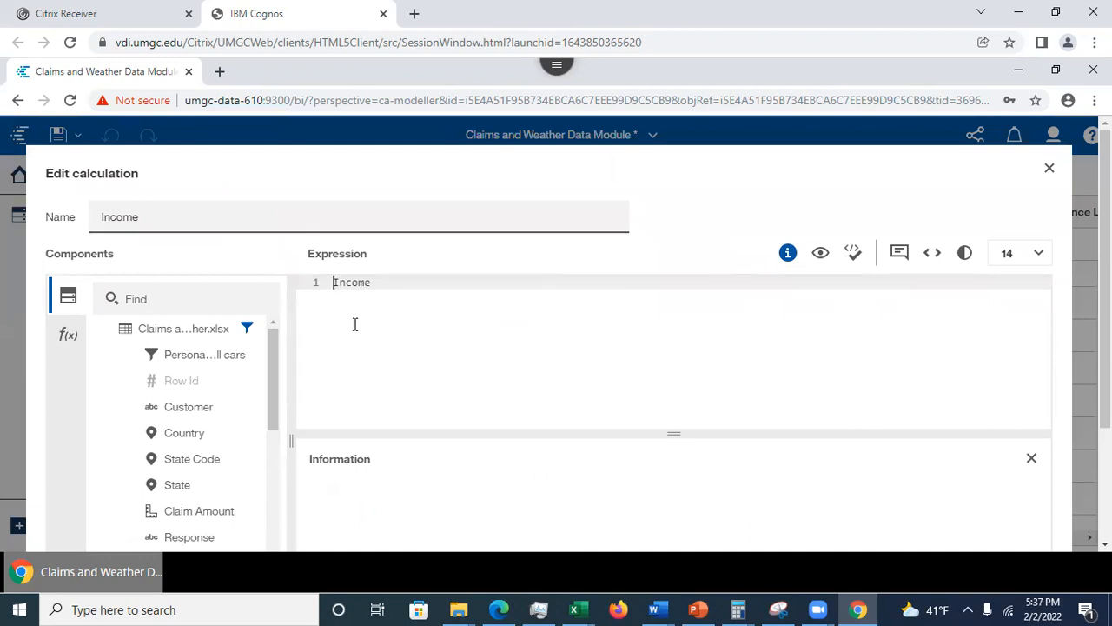
Step: Insert the if then else construct on the first line of the expression, three lines above Income
key("Return")
key("Return")
key("Return")
left_click(345, 281)
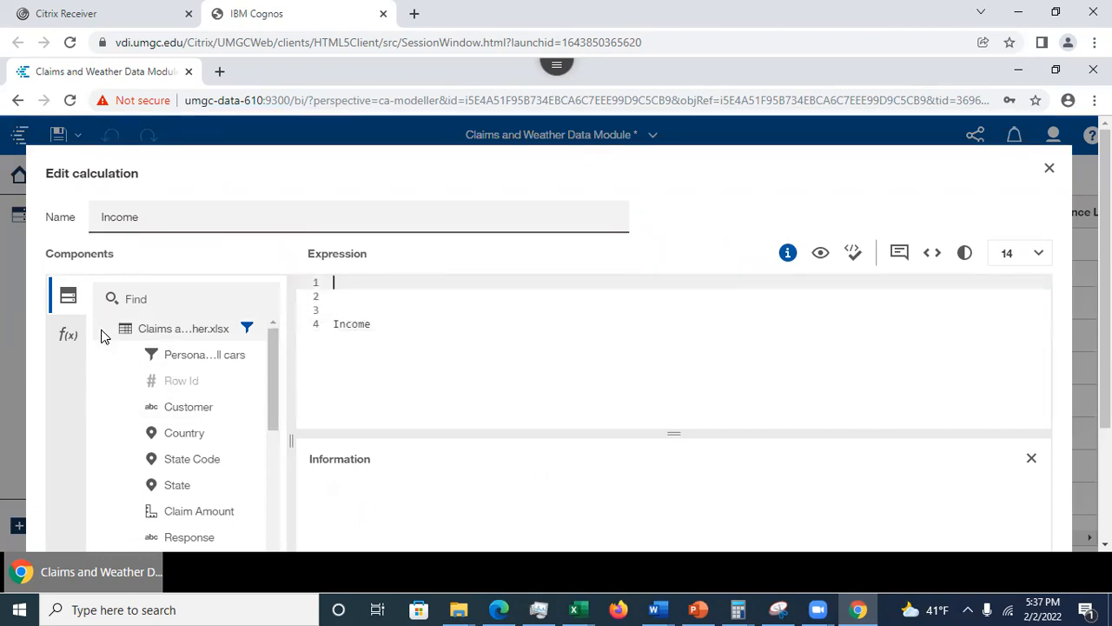
left_click(66, 338)
right_click(238, 390)
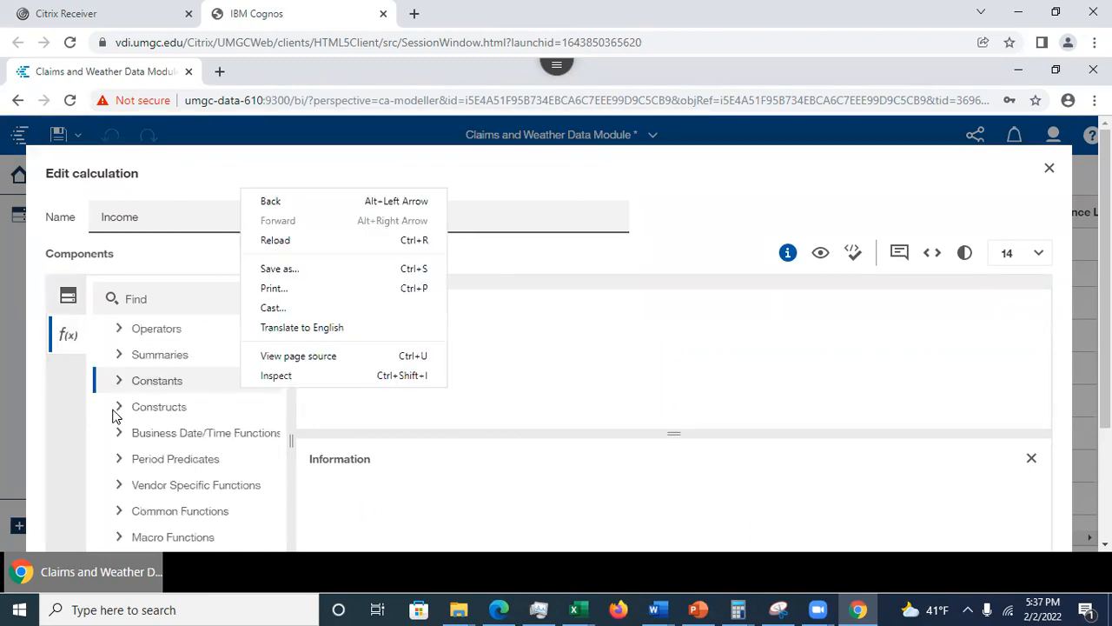
left_click(120, 408)
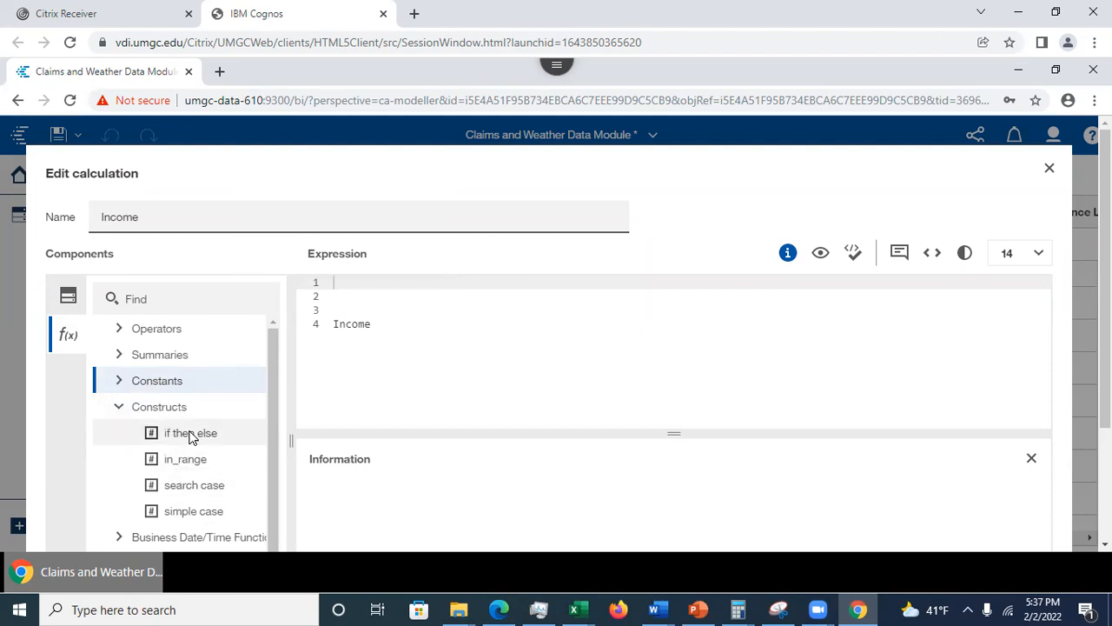
left_click_drag(189, 436, 348, 286)
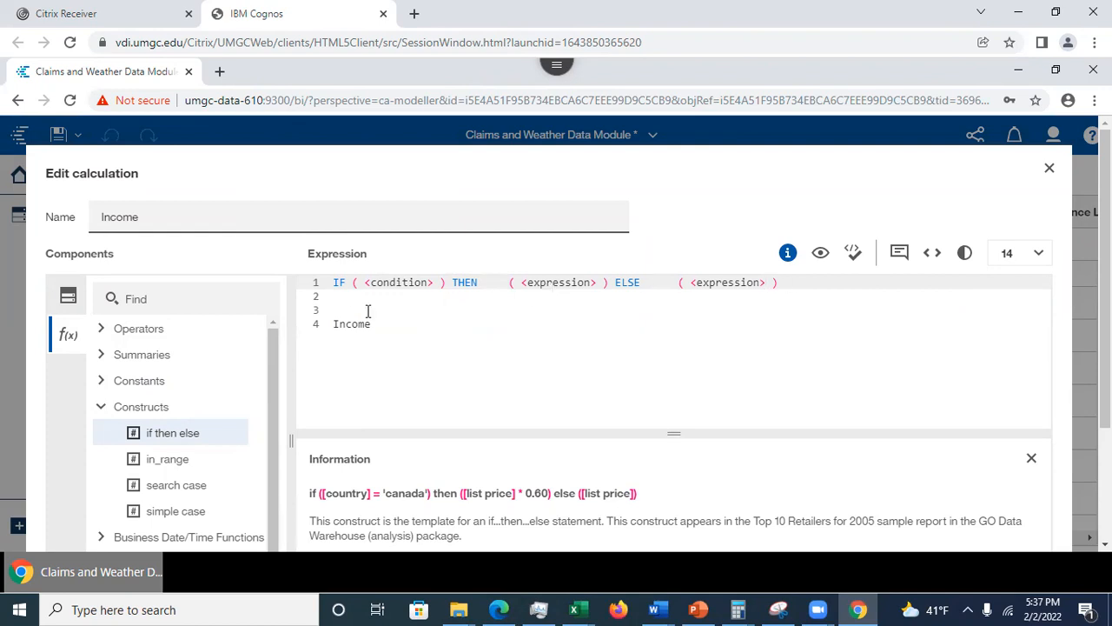
Step: Move Income from line 4 into the ELSE branch, replacing its expression placeholder
left_click_drag(334, 324, 396, 323)
key("ctrl+c")
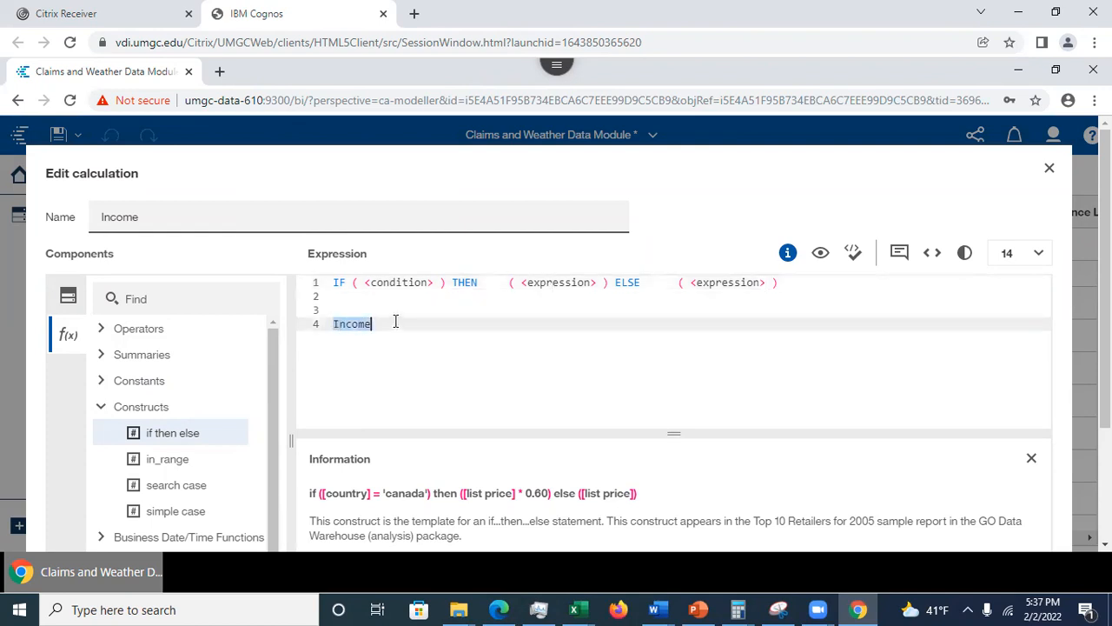
key("BackSpace")
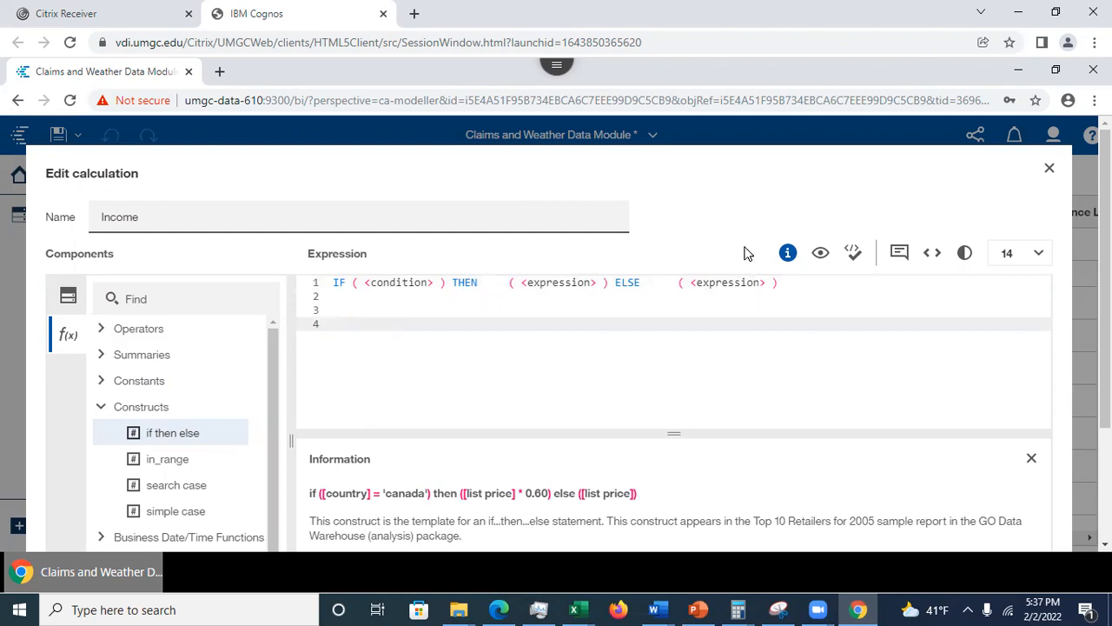
left_click_drag(690, 283, 770, 283)
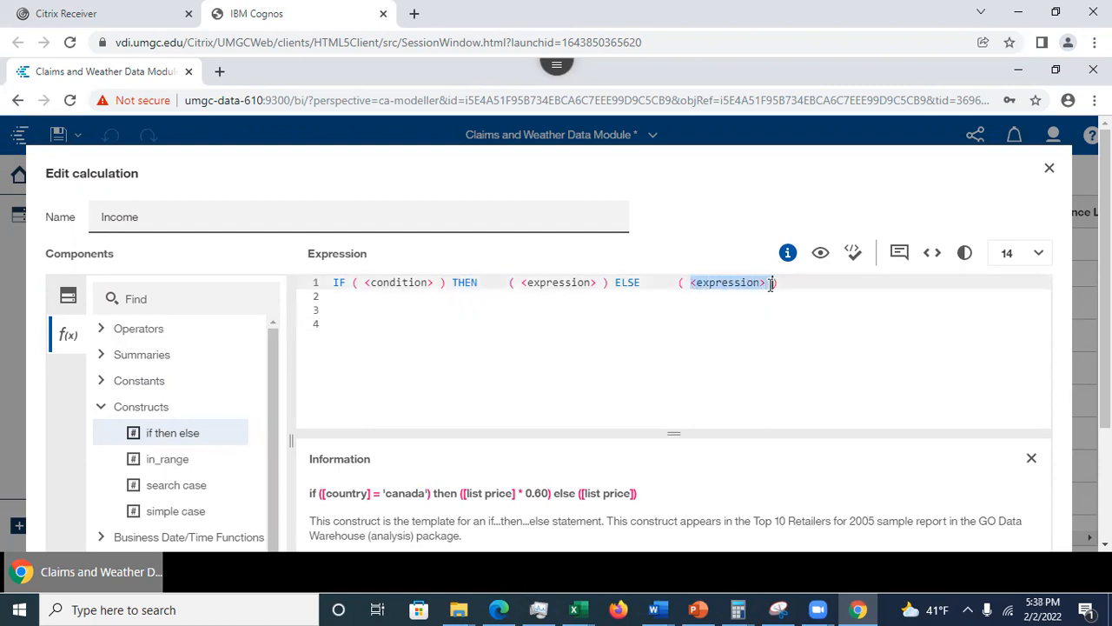
key("ctrl+v")
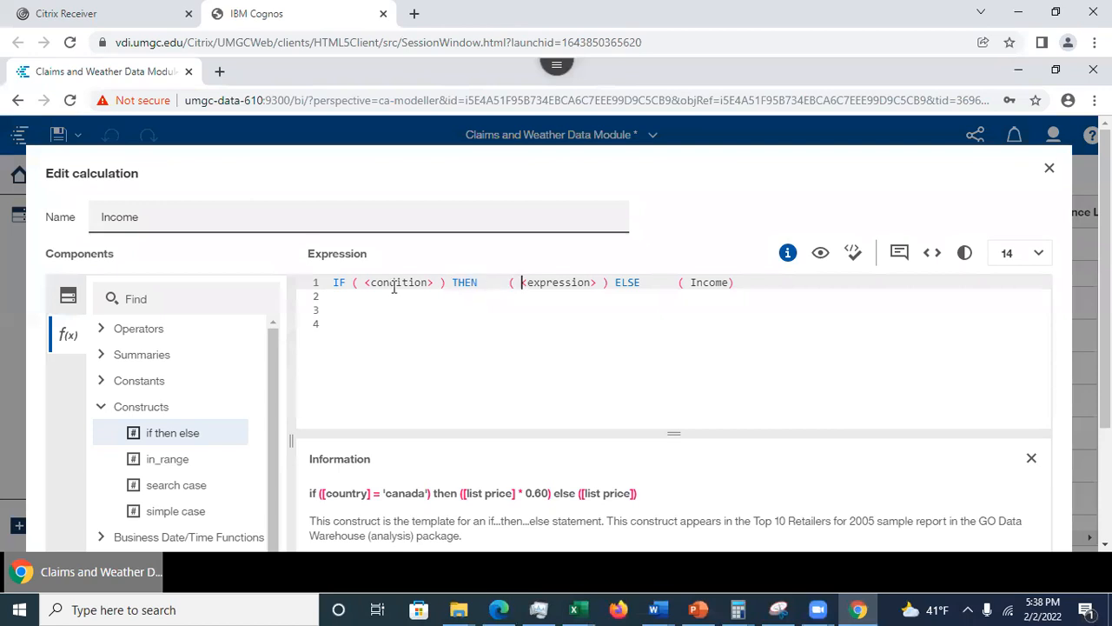
Step: Replace the IF condition placeholder with Income is missing, using the is missing operator
left_click_drag(363, 283, 435, 277)
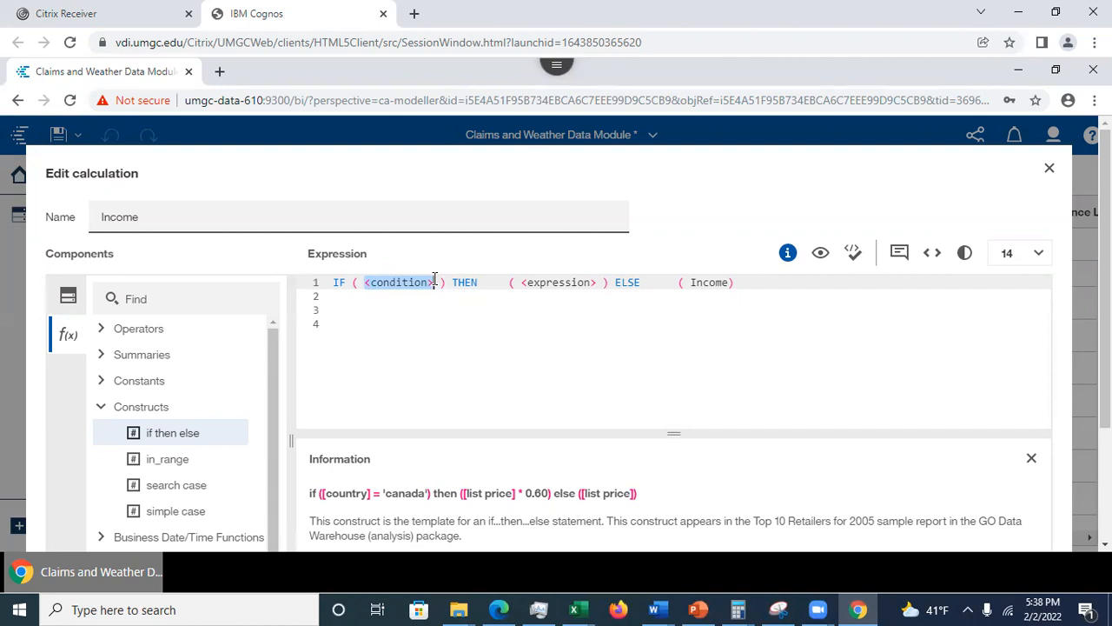
key("ctrl+v")
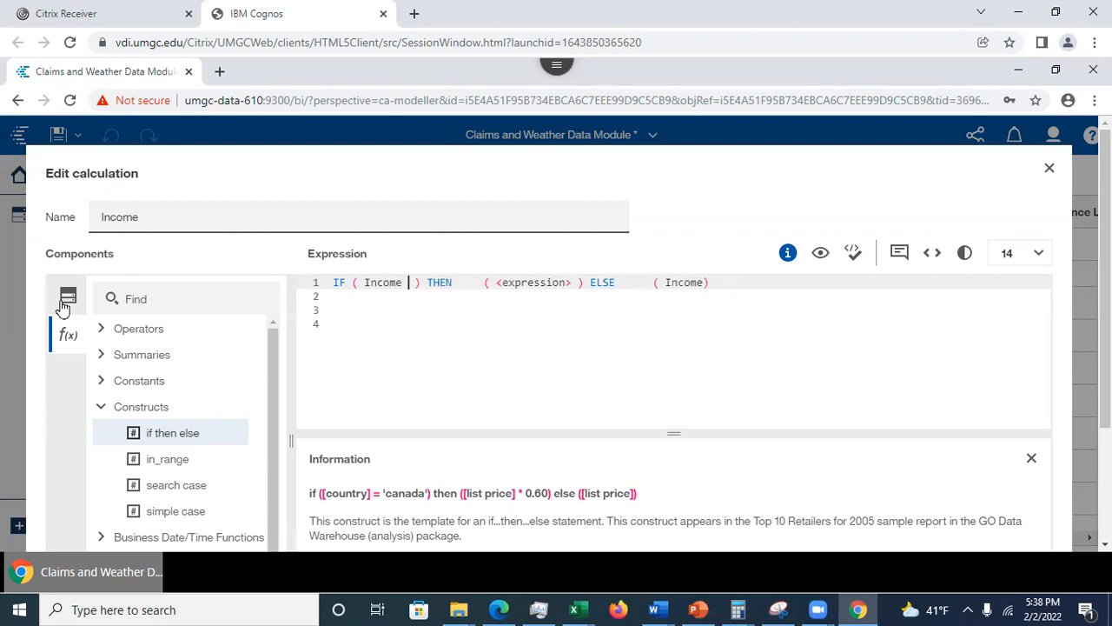
left_click(111, 331)
scroll(282, 383, "down", 3)
scroll(291, 419, "down", 6)
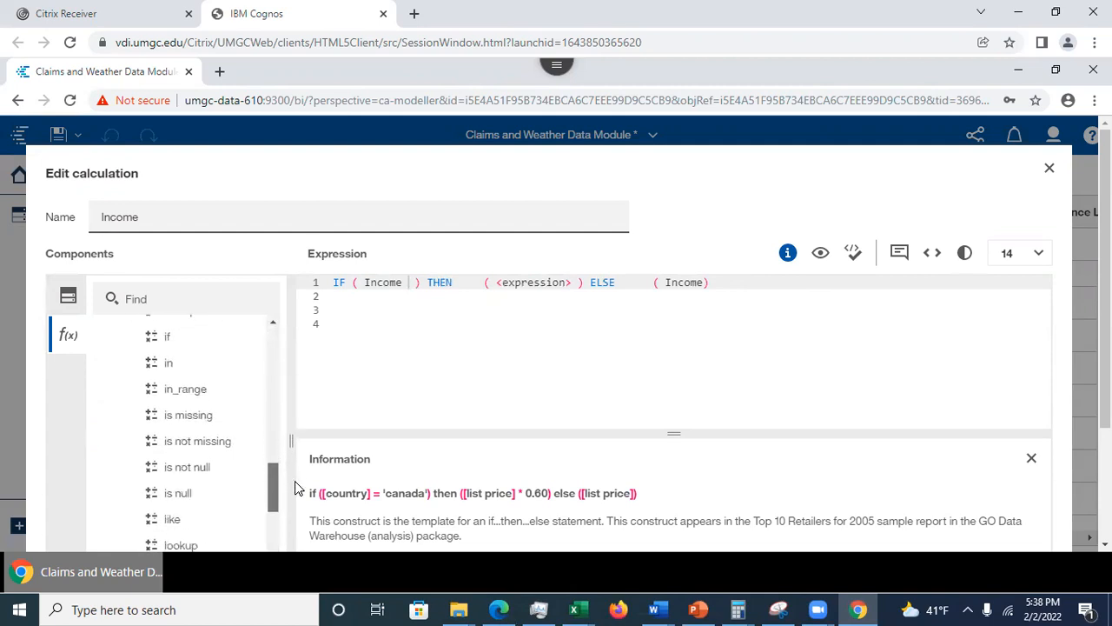
left_click_drag(217, 405, 410, 289)
Step: Replace the THEN branch's expression placeholder with the average summary function applied to Income
left_click_drag(561, 282, 640, 282)
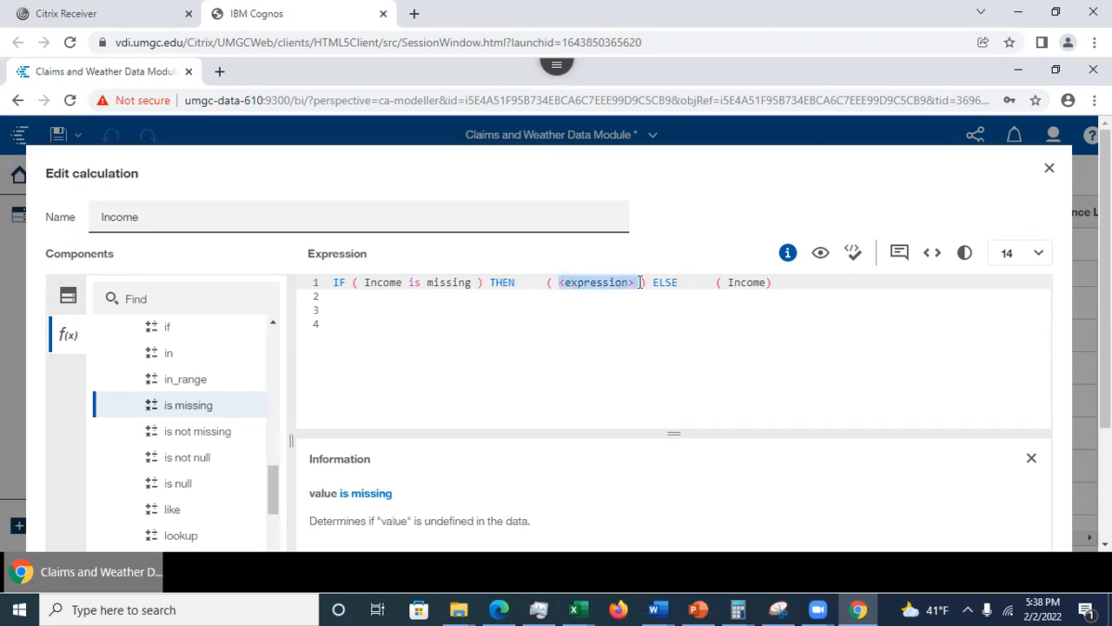
key("Delete")
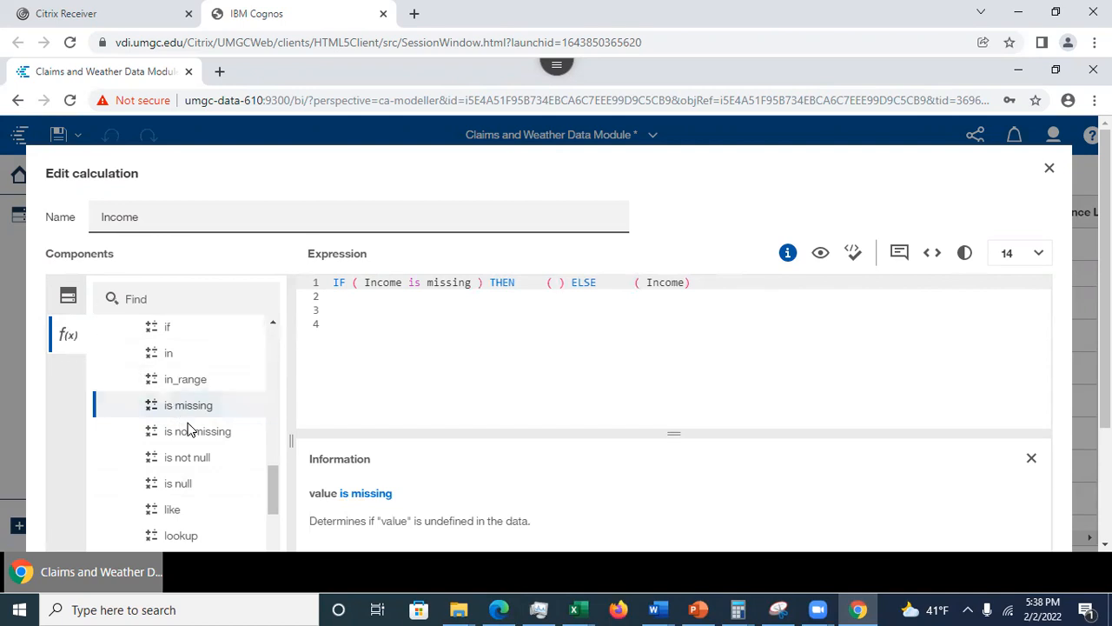
left_click_drag(272, 491, 269, 333)
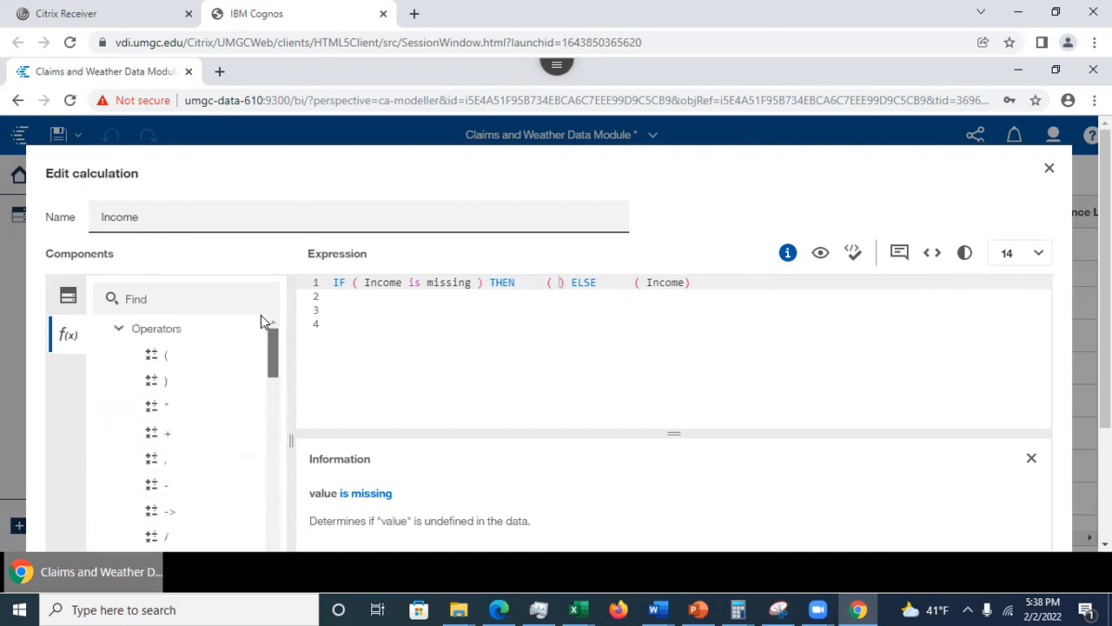
left_click(119, 329)
left_click(117, 355)
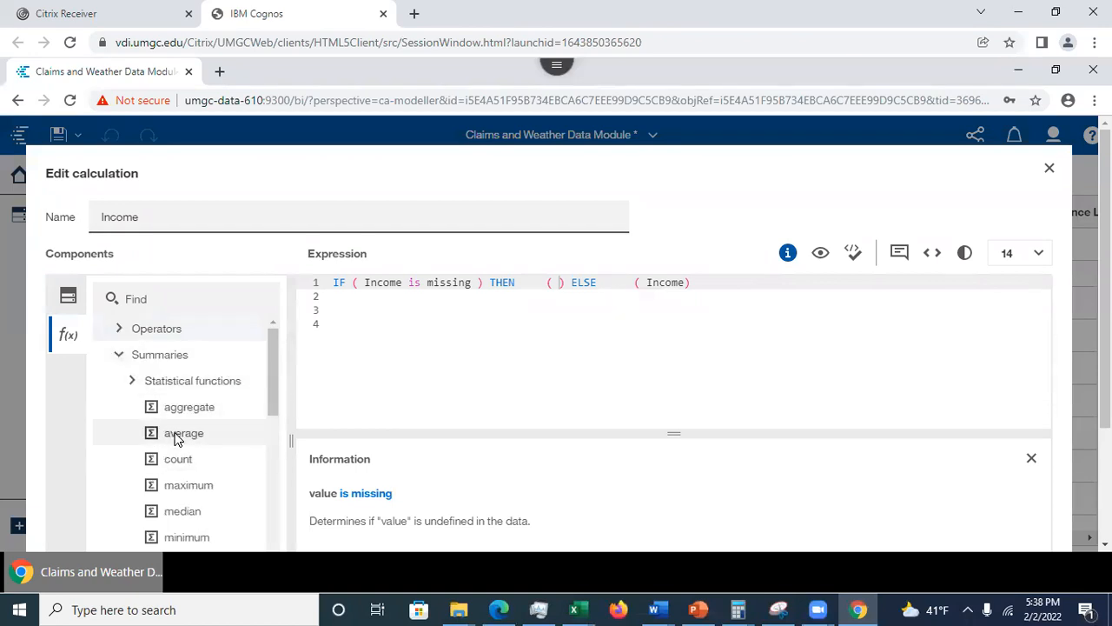
left_click_drag(174, 436, 557, 281)
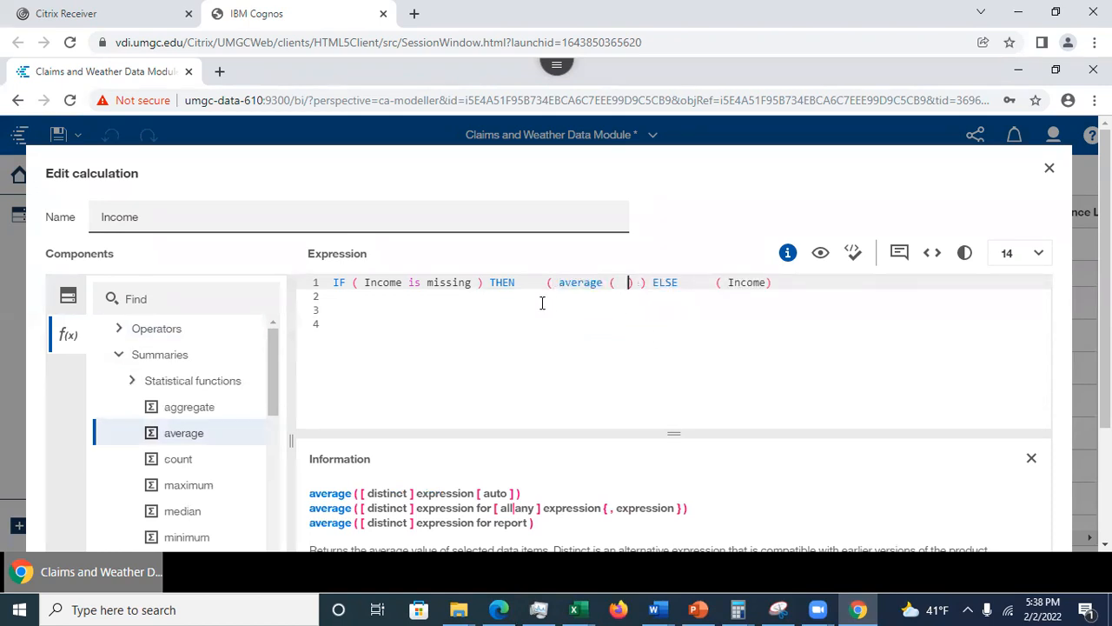
key("ctrl+v")
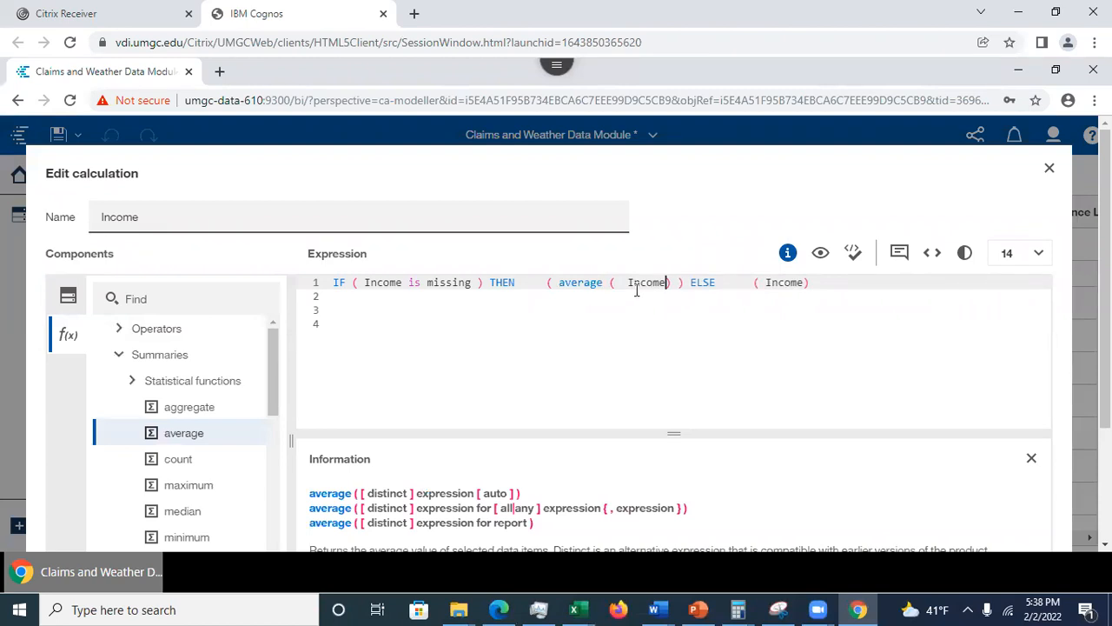
key("Down")
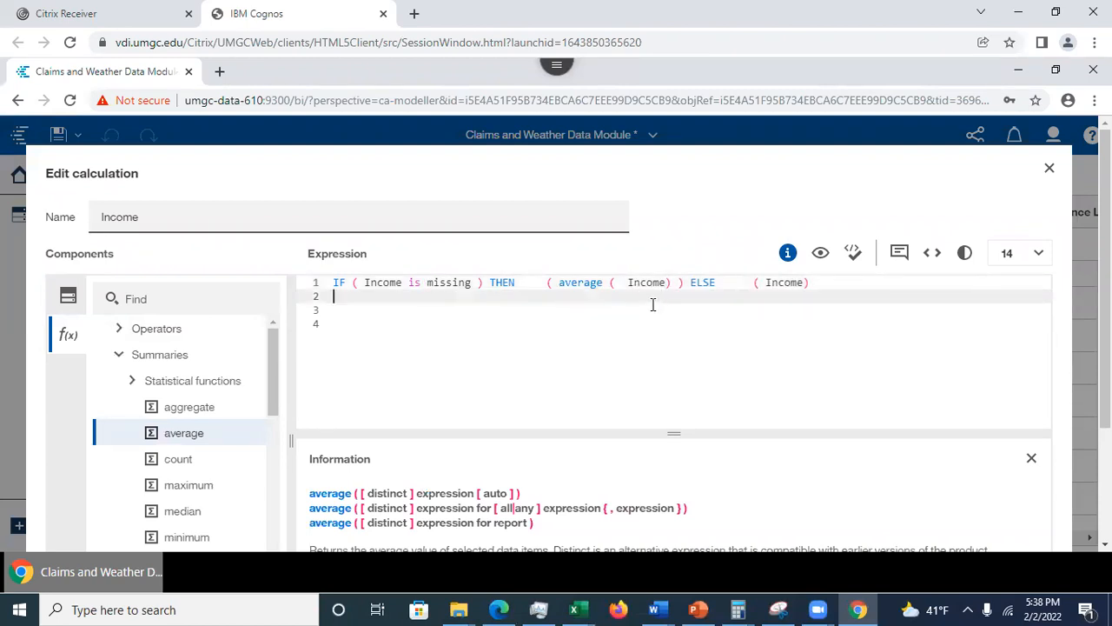
Step: Validate and format the Income expression, and accept the edited calculation
left_click(854, 254)
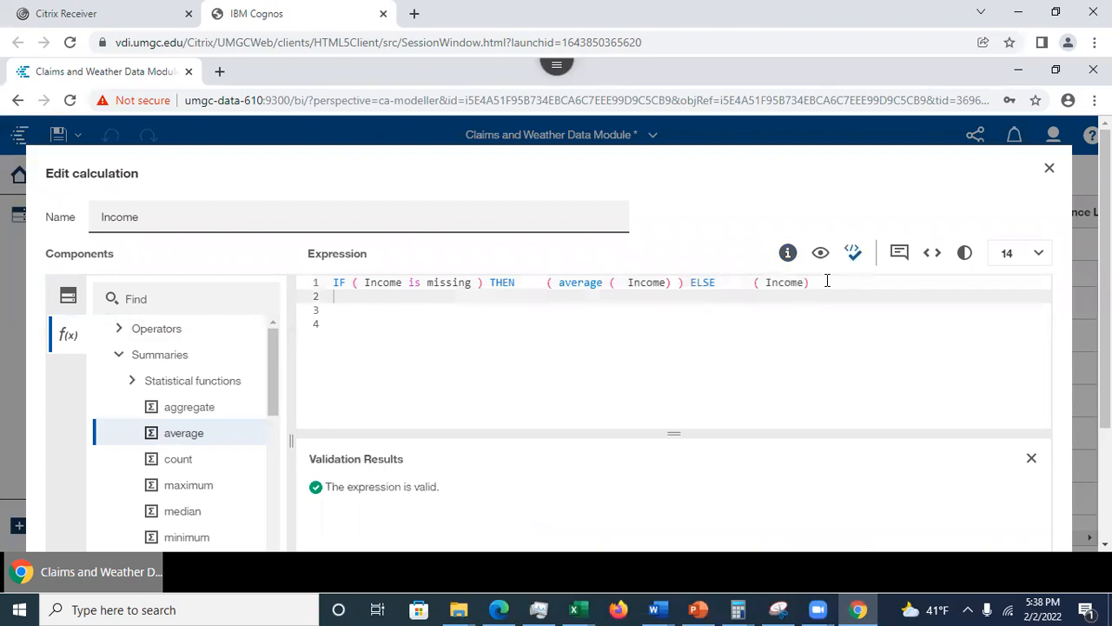
left_click(935, 255)
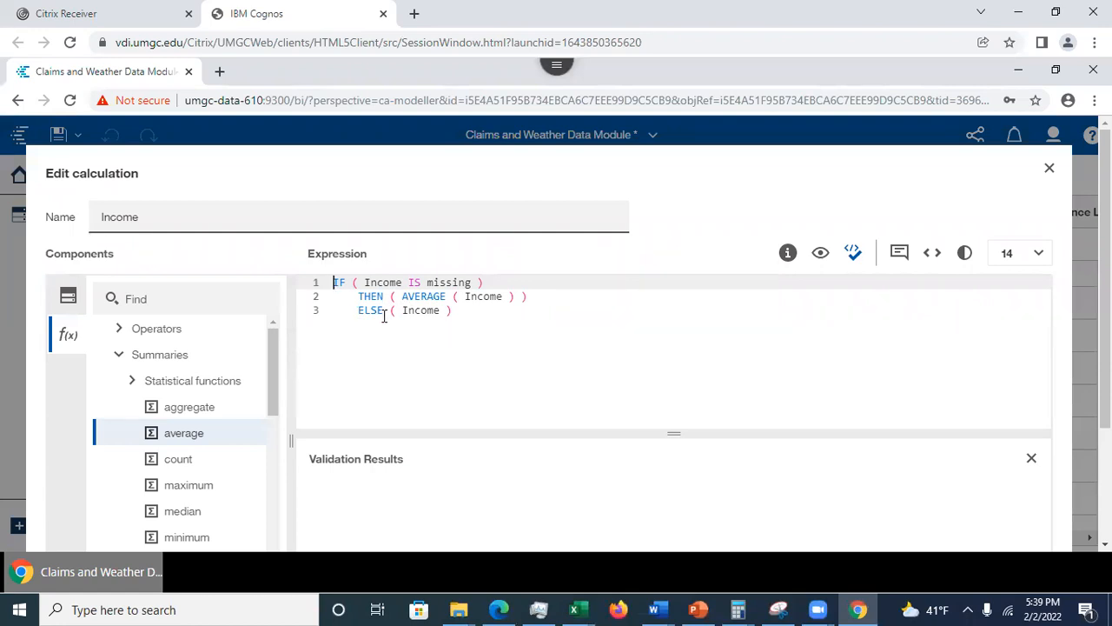
left_click(476, 354)
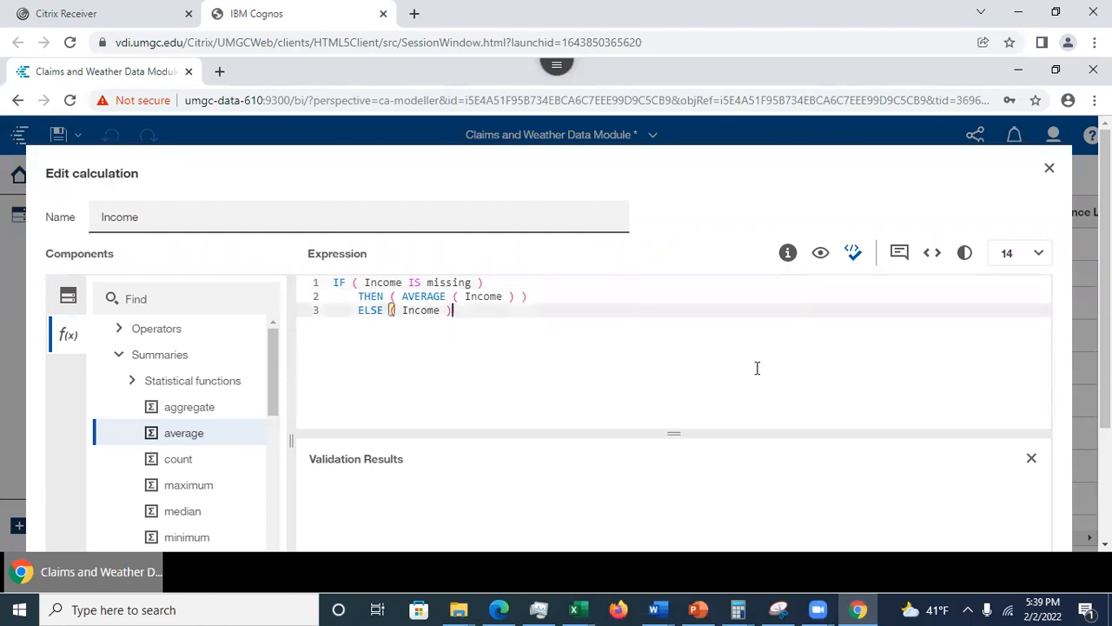
scroll(990, 347, "down", 3)
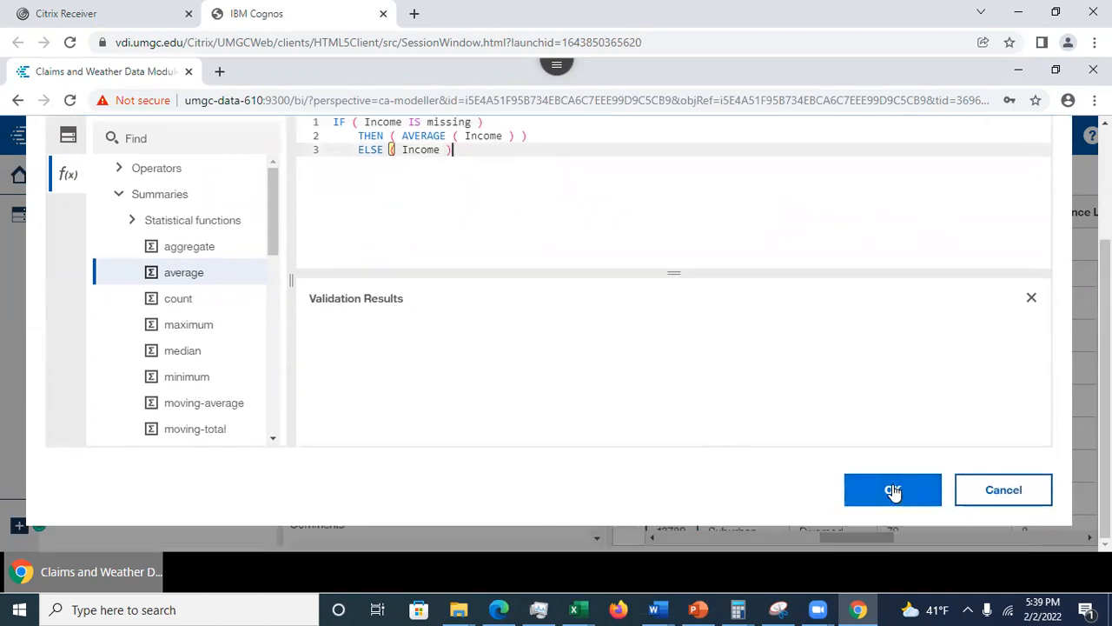
left_click(893, 492)
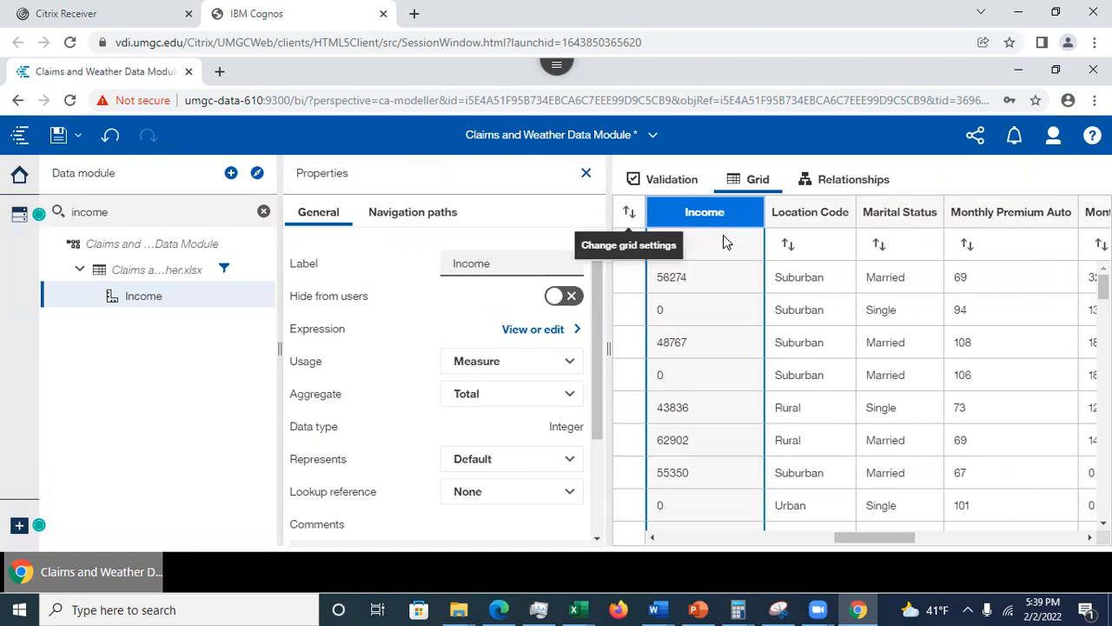
Step: Close the Income properties, review the Income column's values in the grid, and clear the income search
left_click(587, 171)
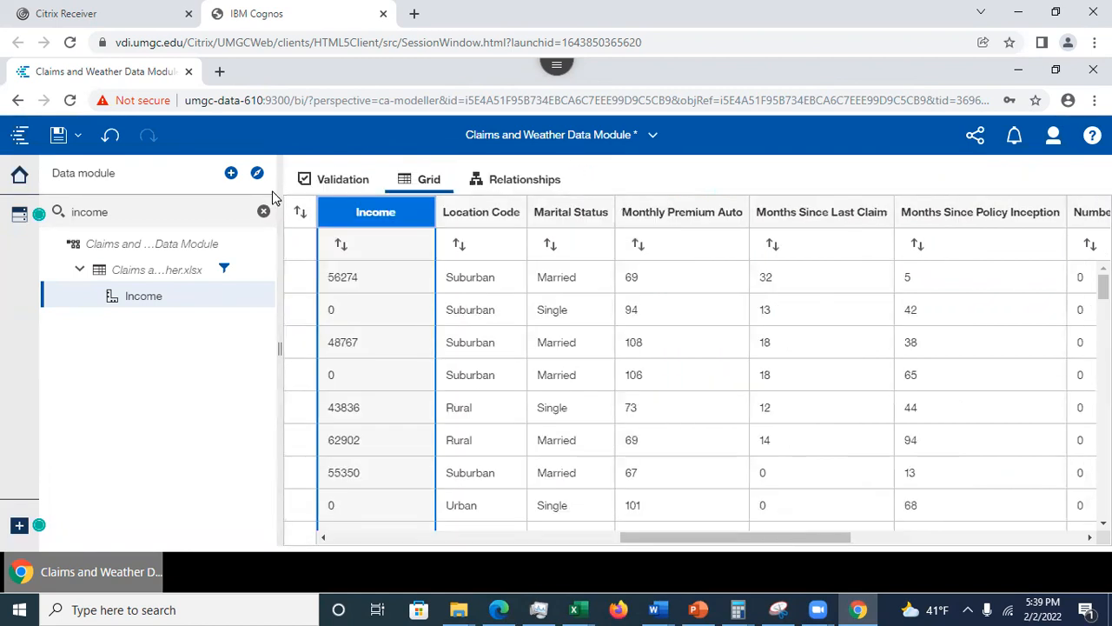
left_click_drag(725, 547, 629, 546)
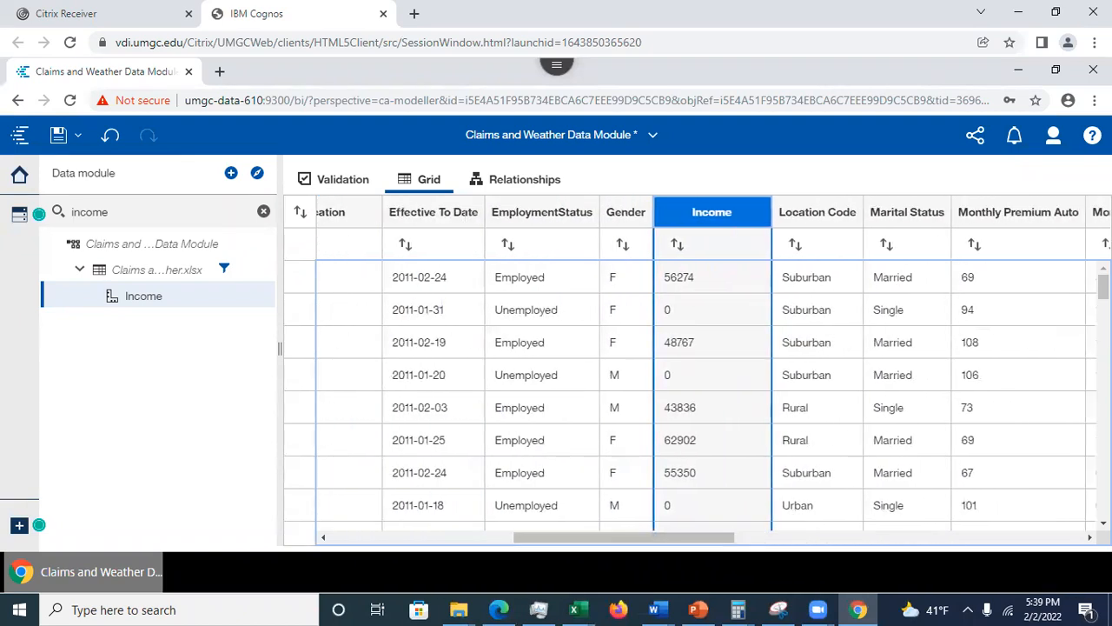
scroll(695, 396, "down", 3)
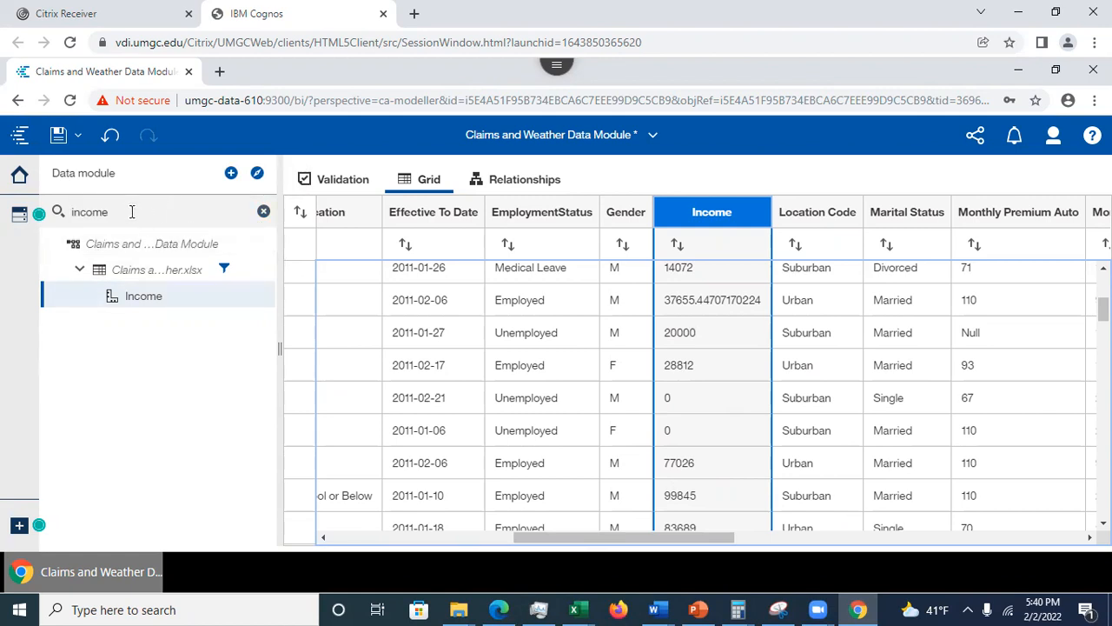
left_click(263, 213)
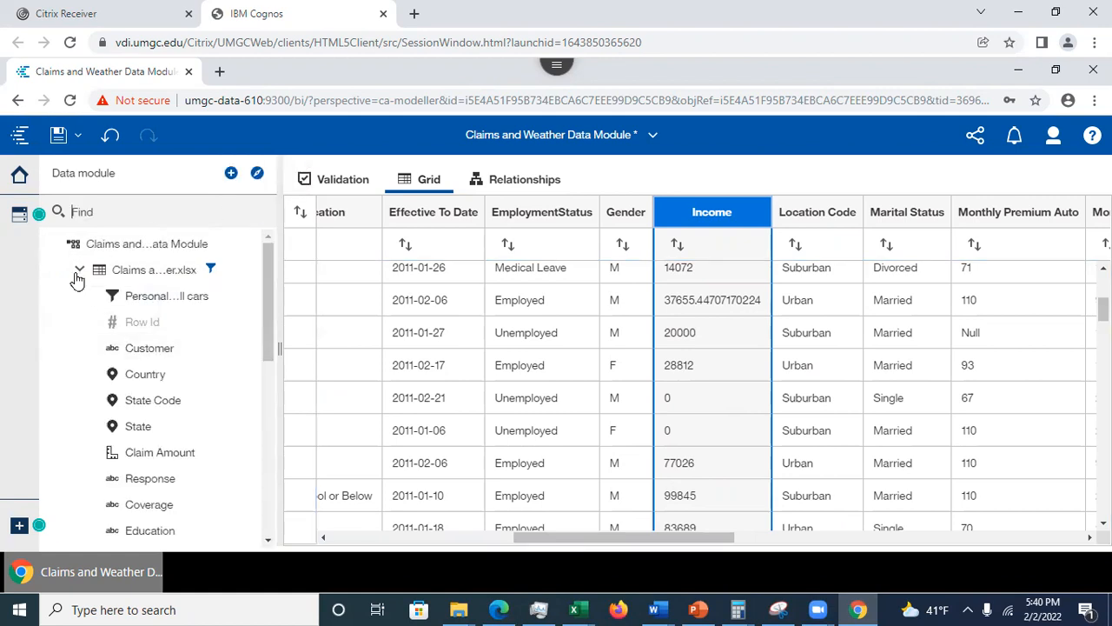
Step: Switch to PowerPoint, go to slide 21 of the Intro to Cognos analytics deck, and return to Cognos Analytics
left_click(700, 607)
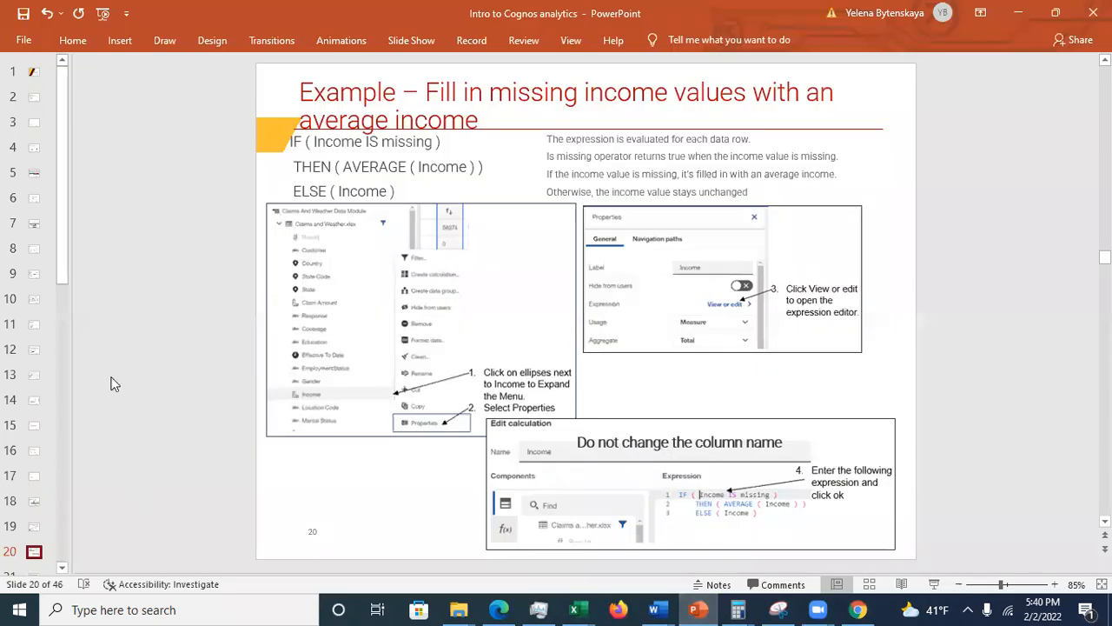
left_click(62, 570)
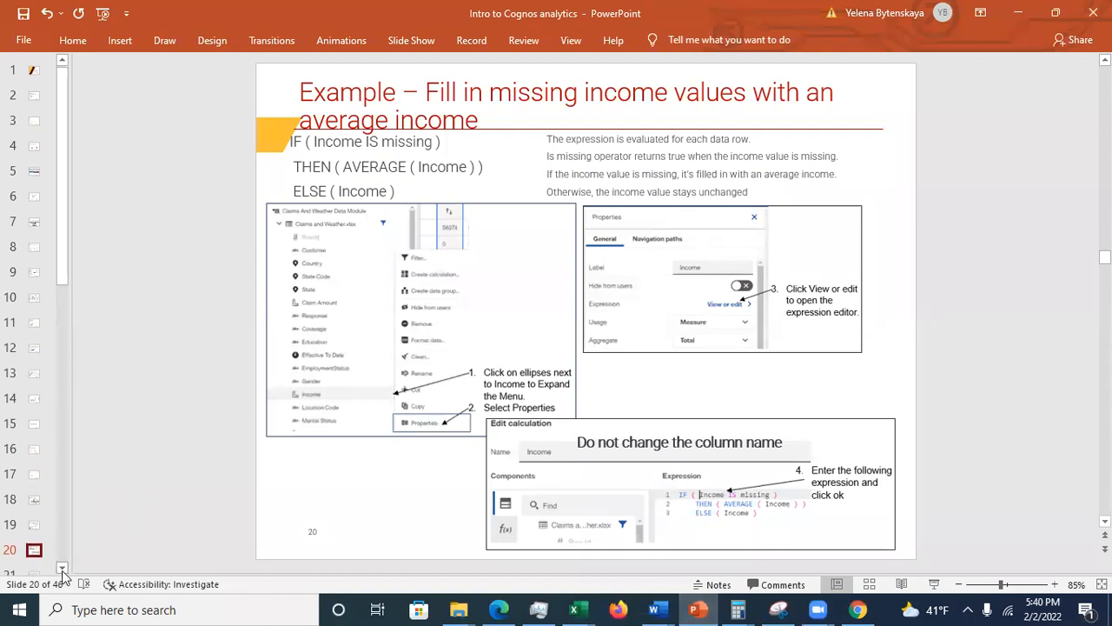
left_click(62, 570)
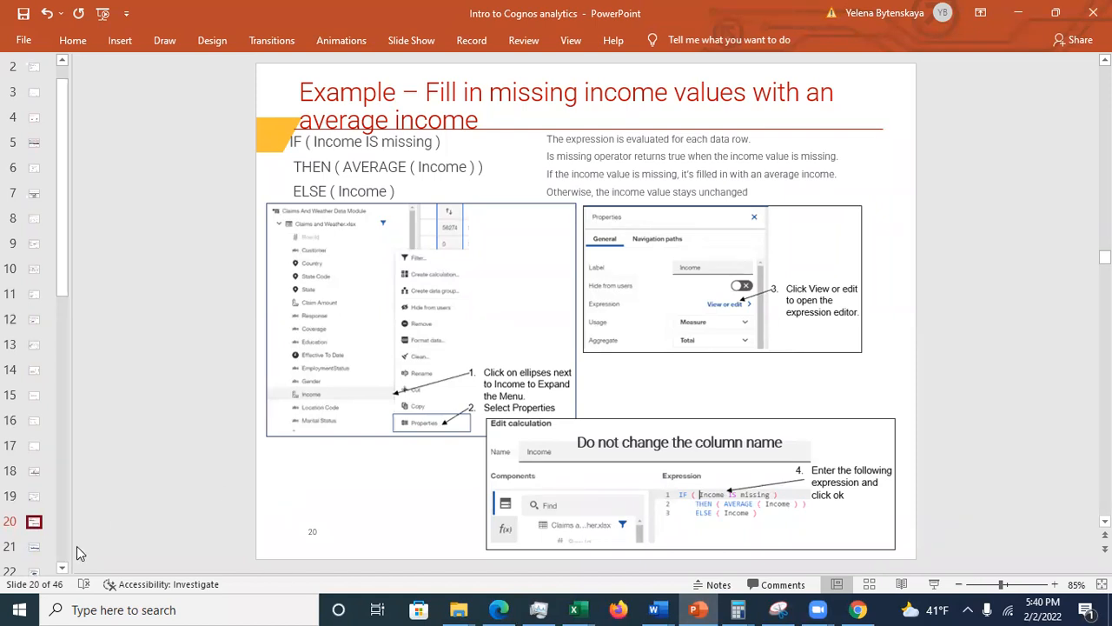
left_click(35, 552)
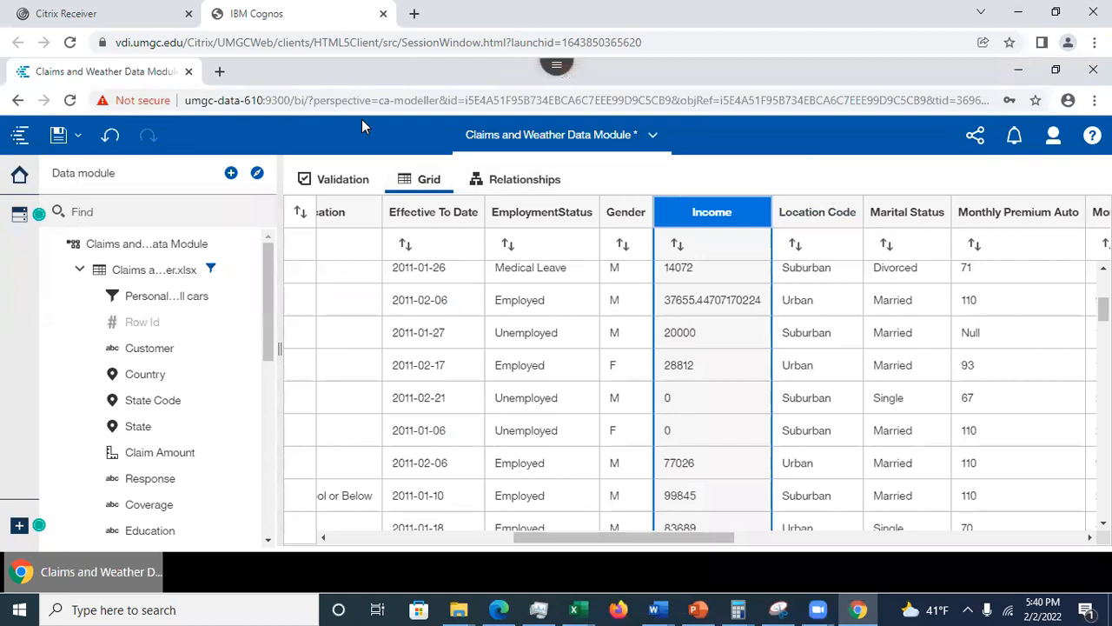
Step: Save the Claims and Weather Data Module and close it
left_click(58, 138)
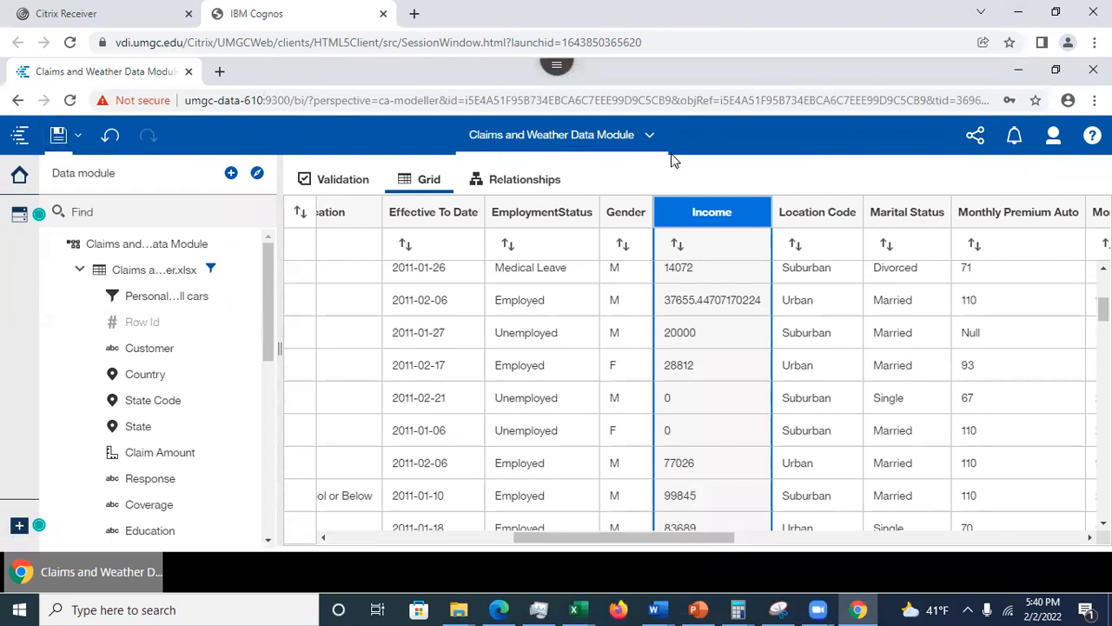
left_click(649, 140)
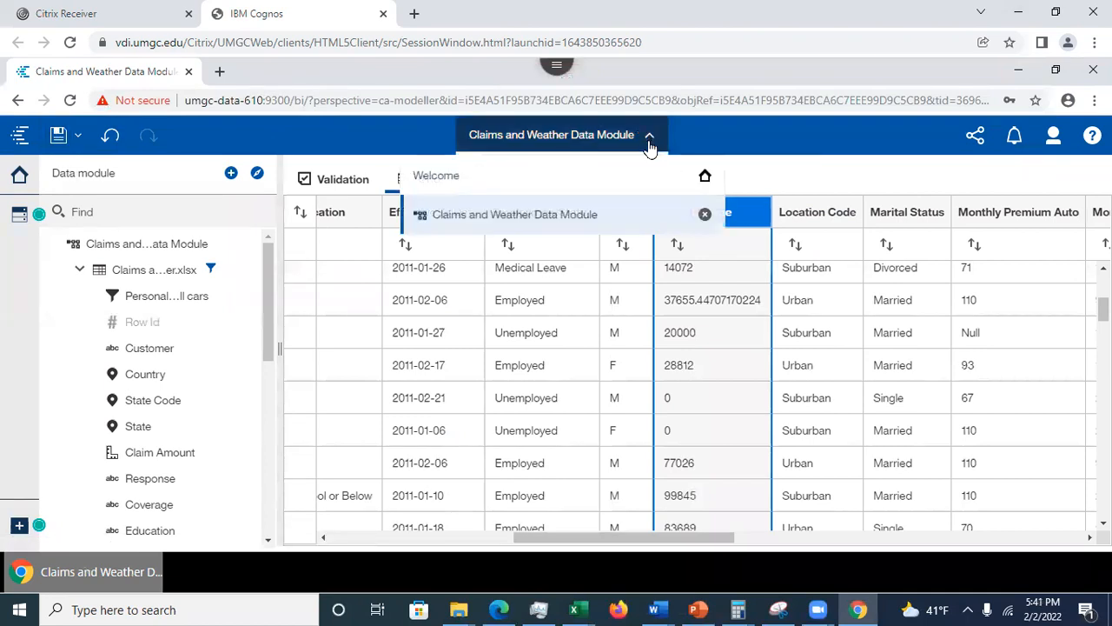
left_click(705, 215)
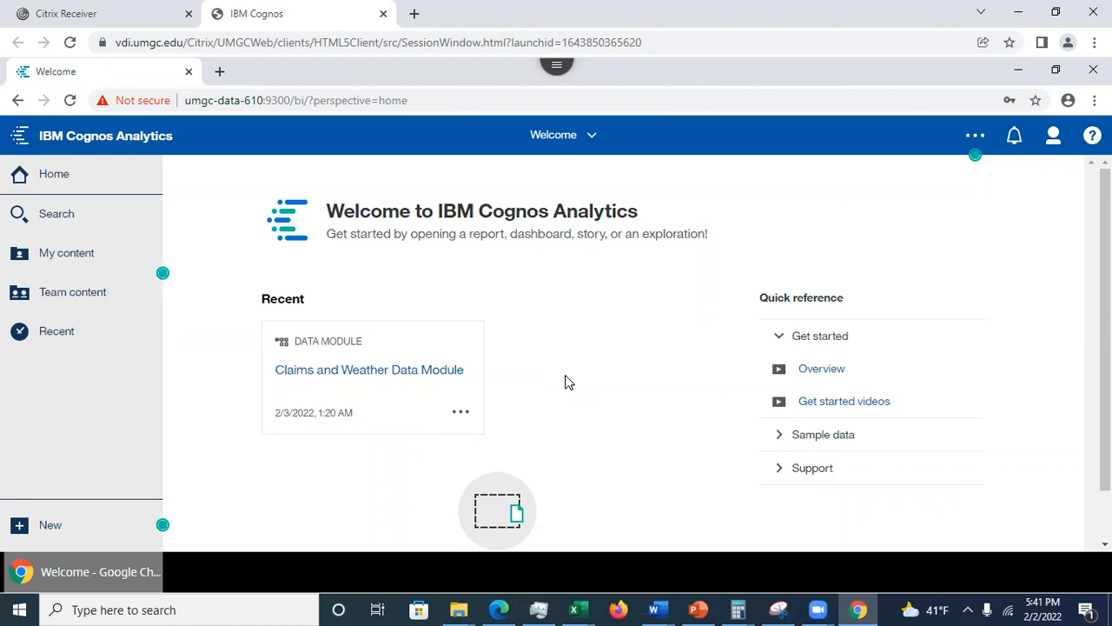
Step: Create an exploration from the Claims and Weather Data Module stored in My content
left_click(461, 415)
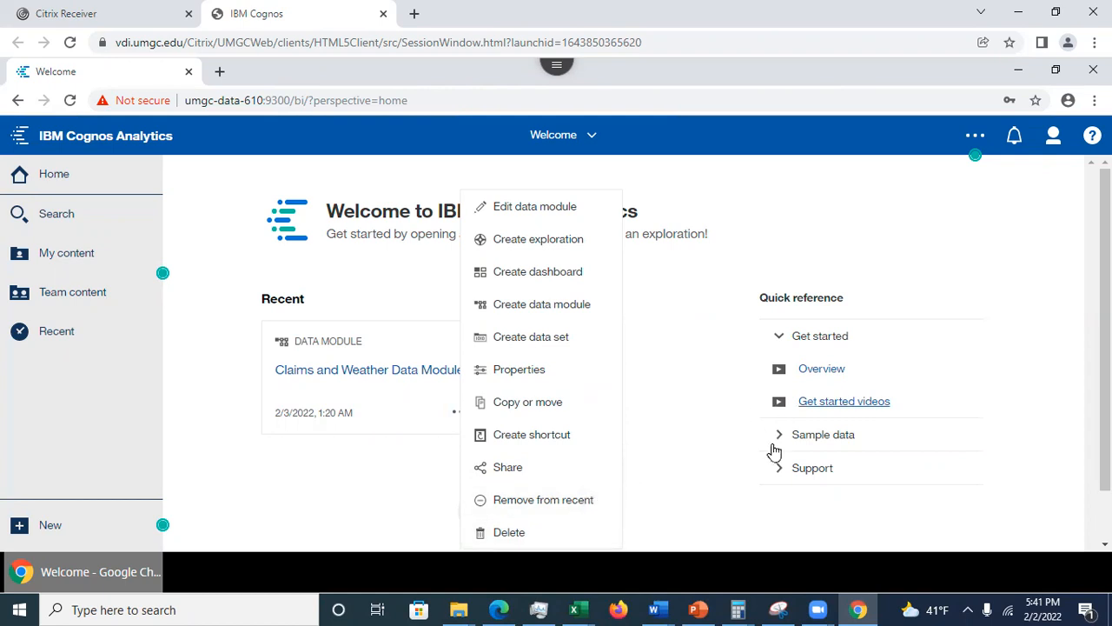
left_click(321, 502)
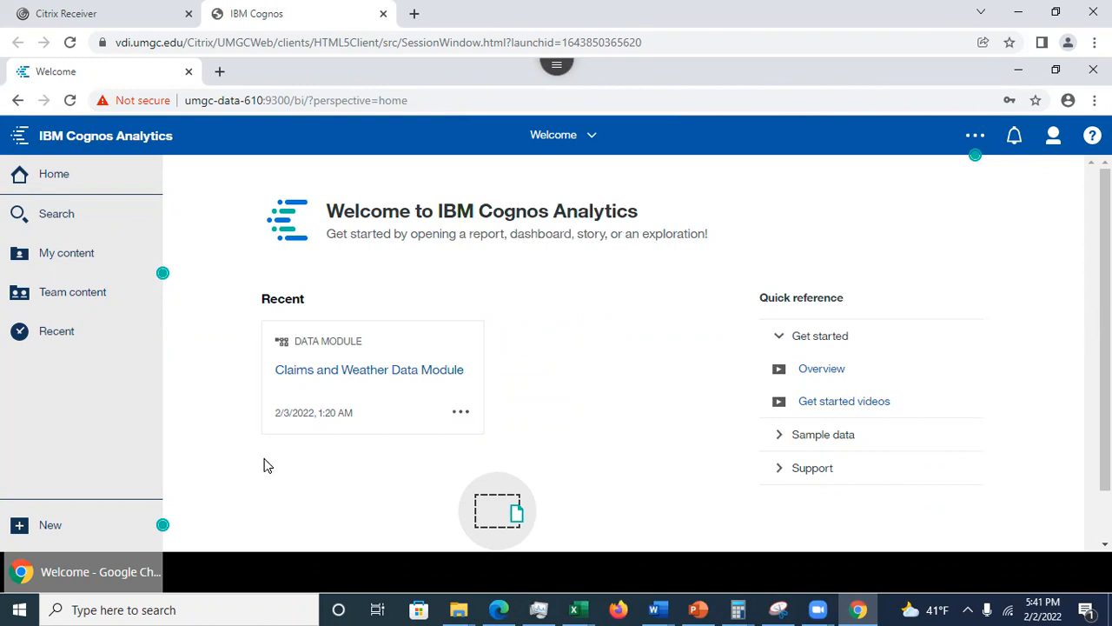
left_click(98, 258)
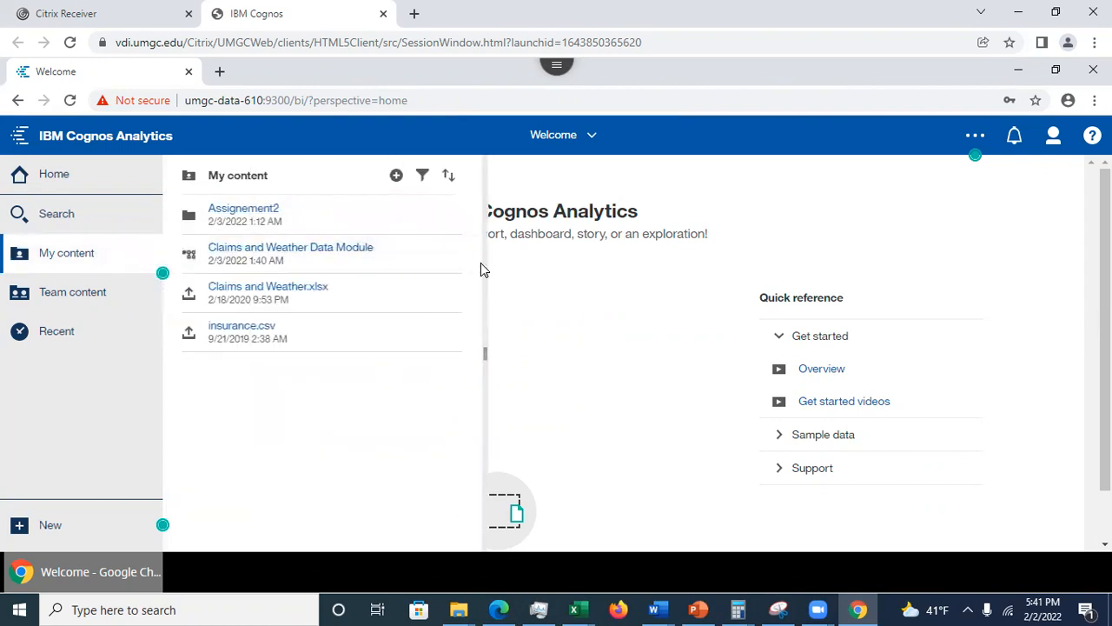
mouse_move(466, 258)
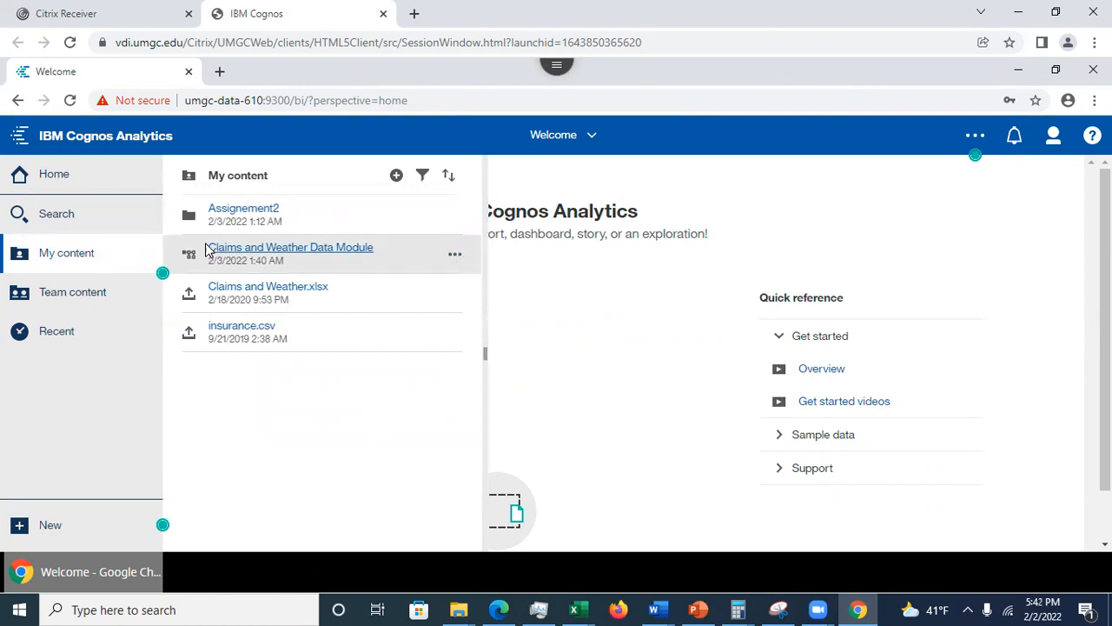
left_click(455, 257)
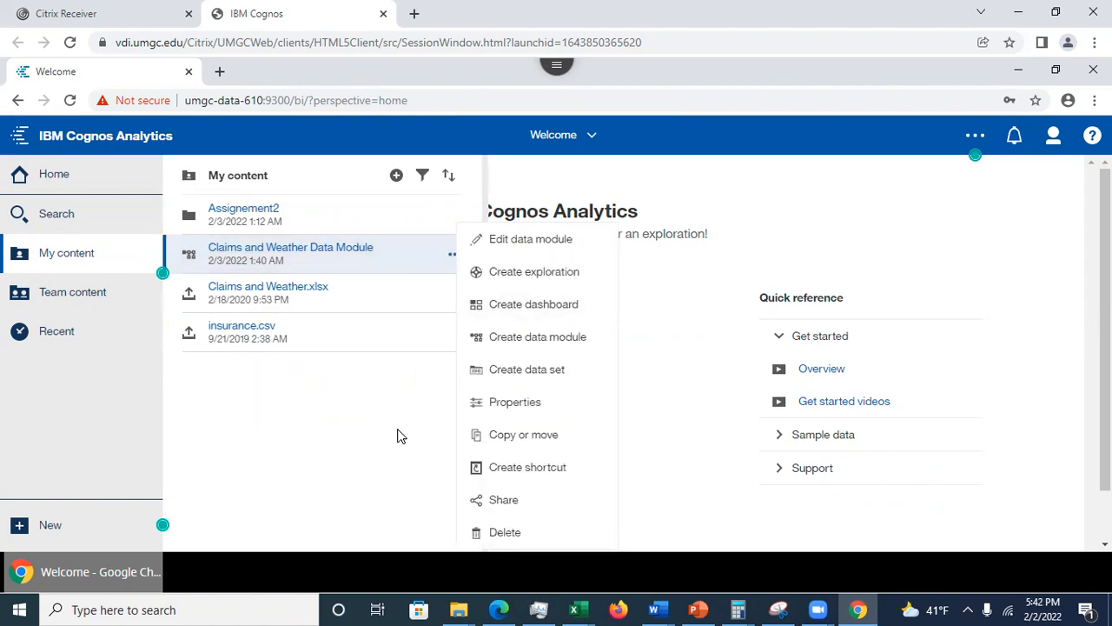
left_click(544, 277)
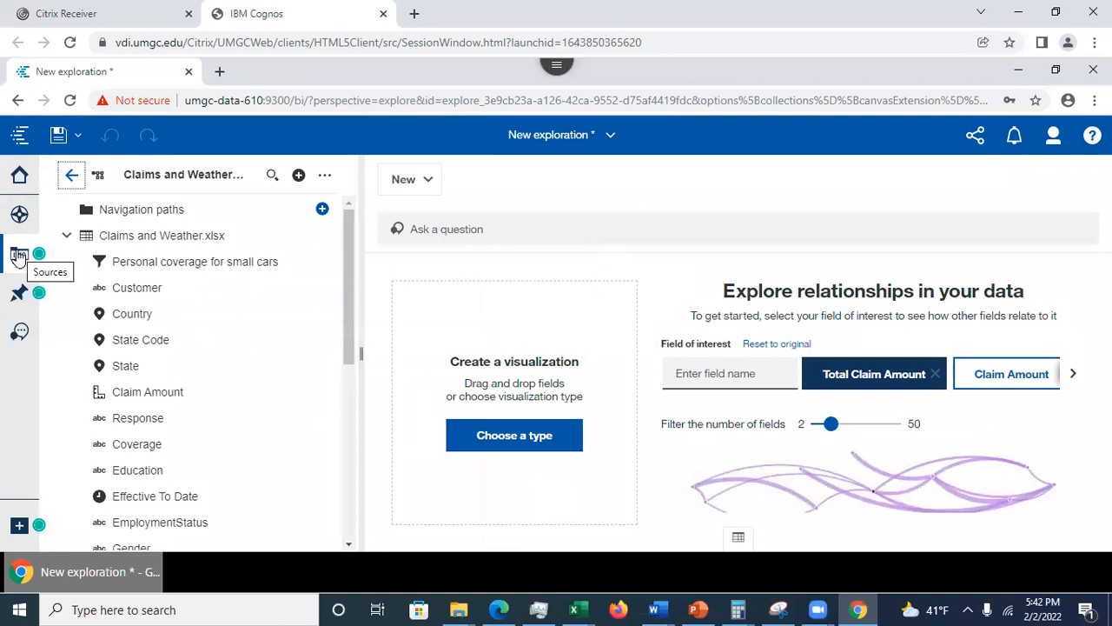
Step: Examine the relationship between Marital Status and Total Claim Amount in the exploration's diagram, and the module's source fields
mouse_move(869, 435)
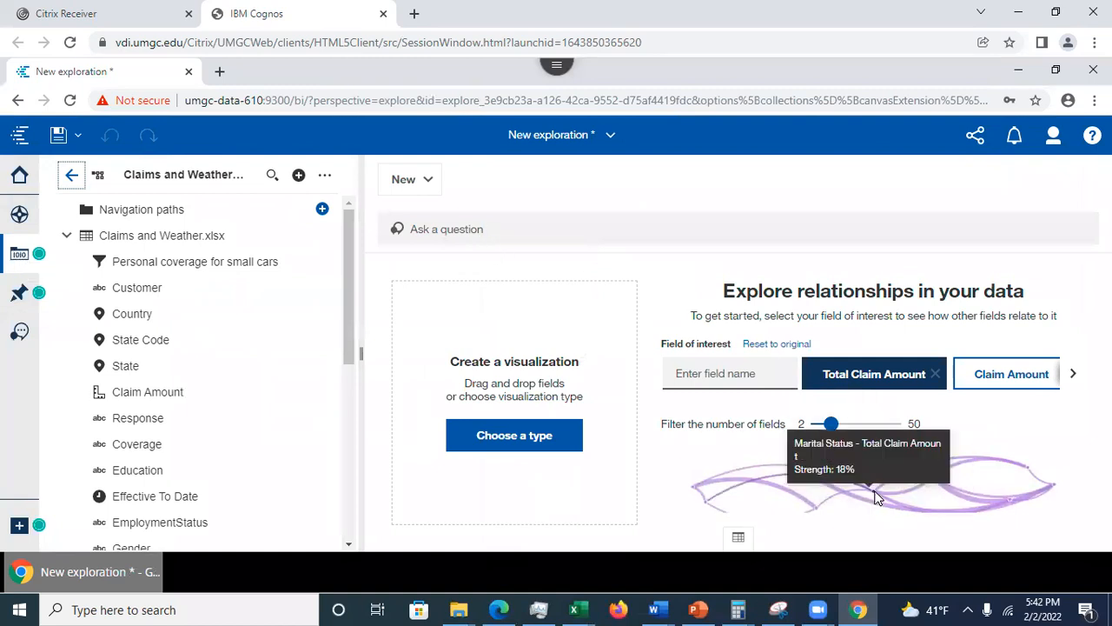
mouse_move(875, 498)
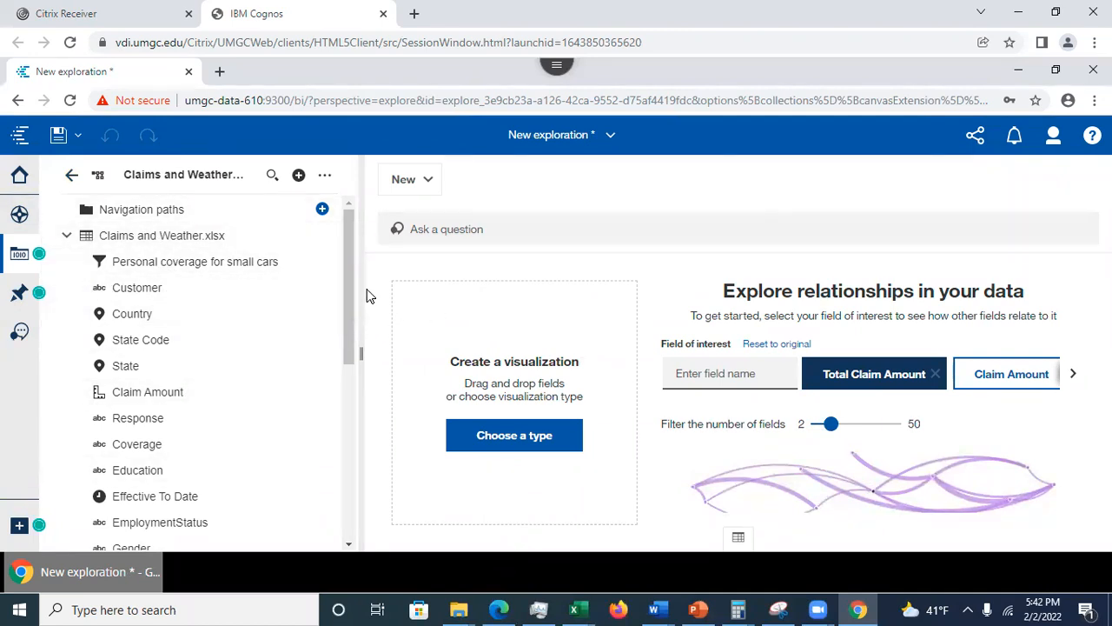
left_click_drag(350, 287, 363, 259)
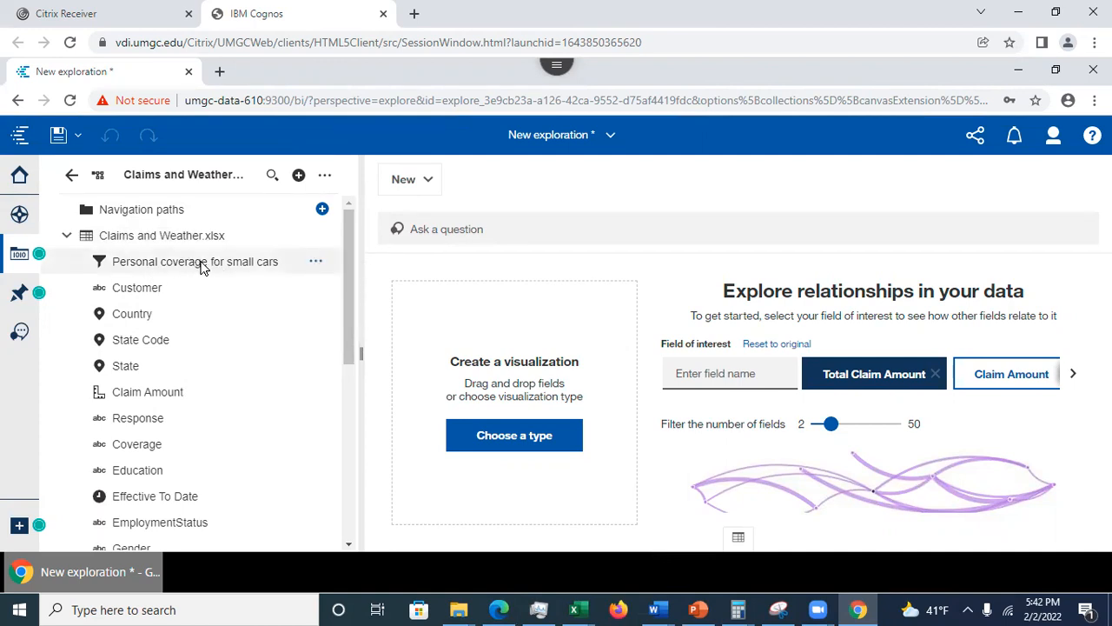
Step: Check the properties of the Personal coverage for small cars filter and the list of open content
left_click(316, 266)
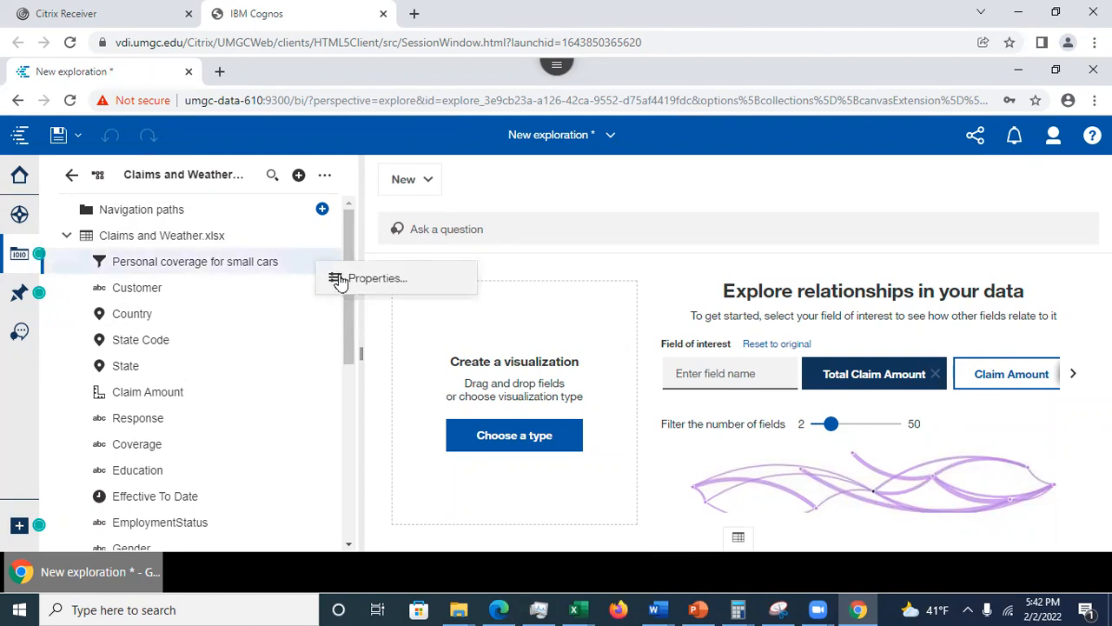
left_click(340, 276)
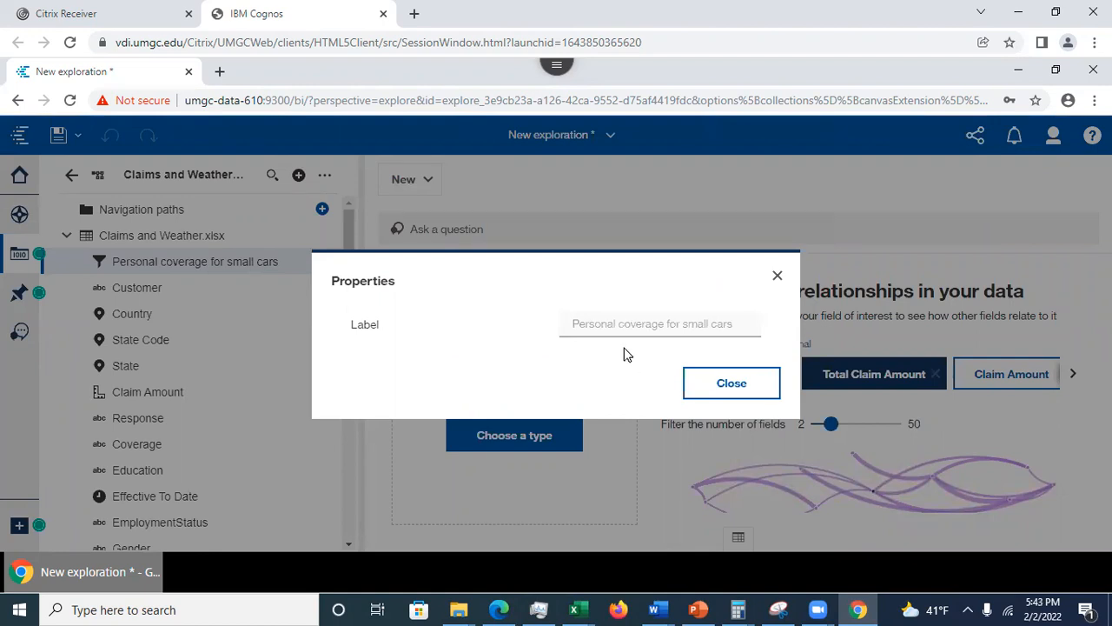
left_click(710, 383)
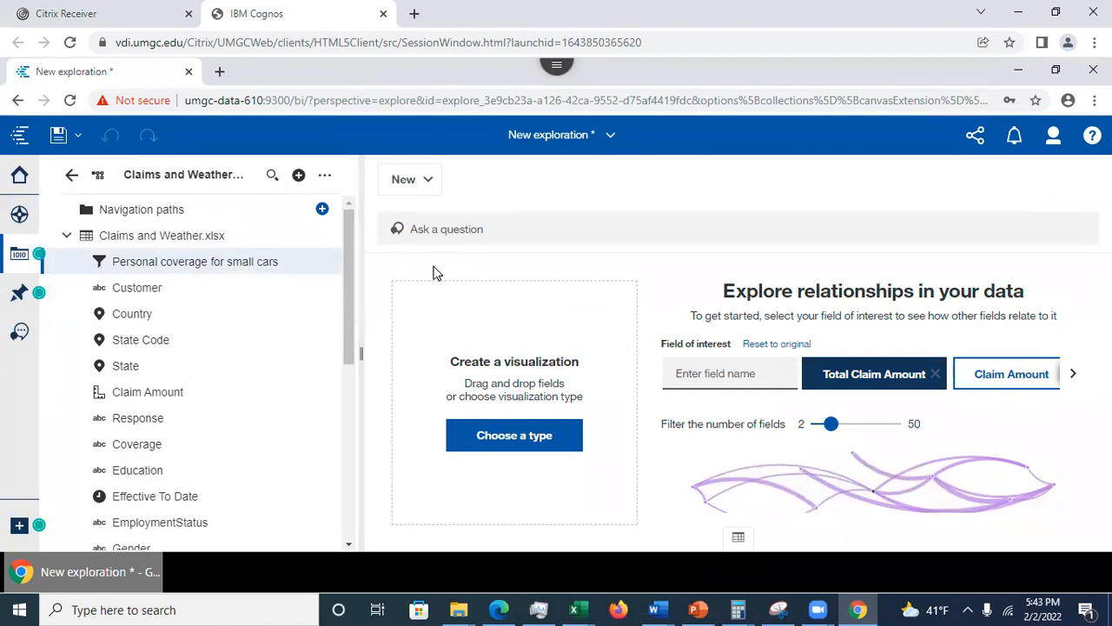
left_click(611, 137)
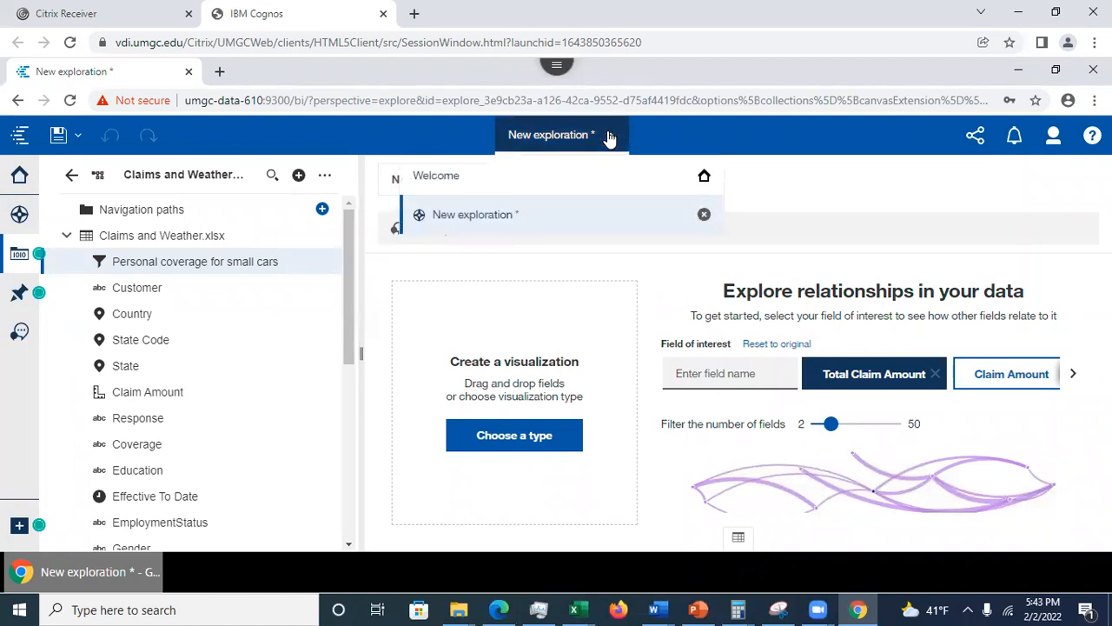
left_click(389, 313)
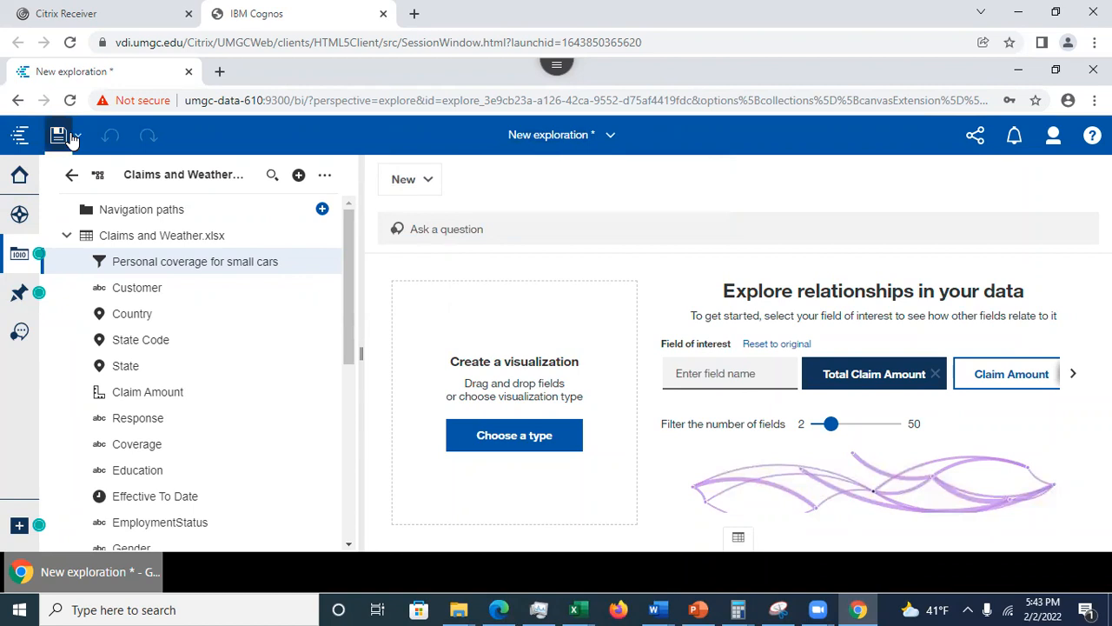
Step: Save the exploration in My content as ClaimsAndWeatherExploration
left_click(73, 139)
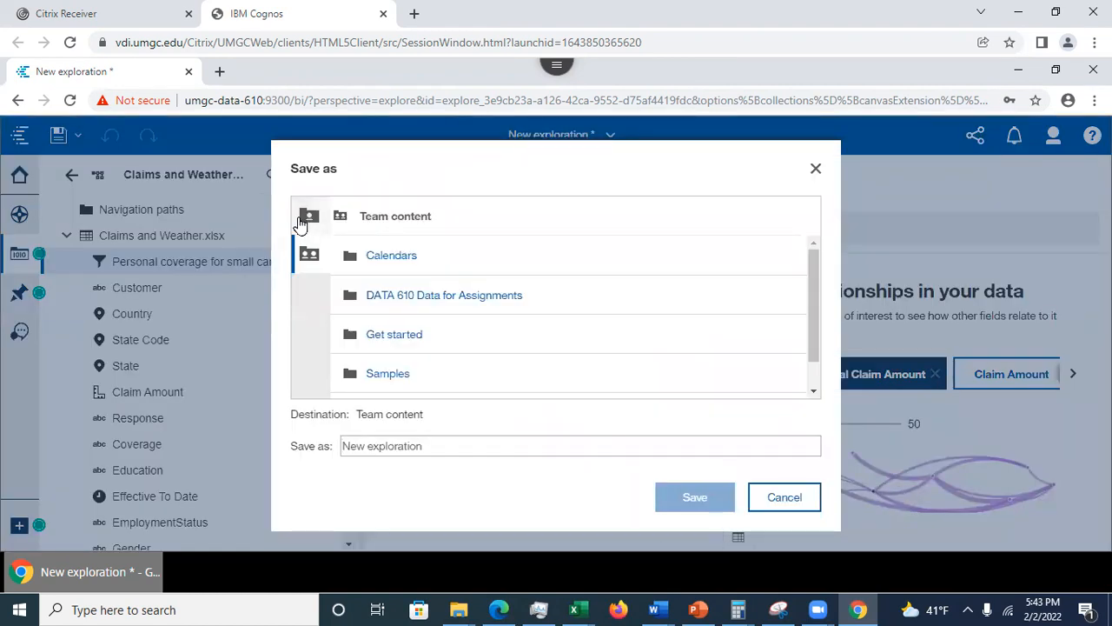
left_click(309, 217)
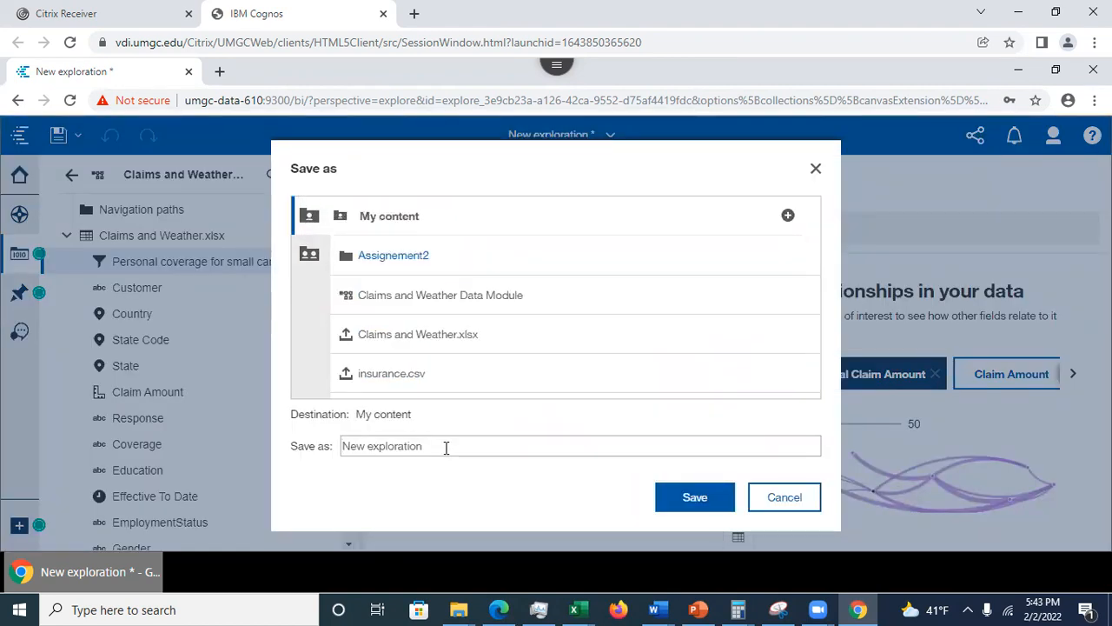
left_click_drag(446, 446, 314, 441)
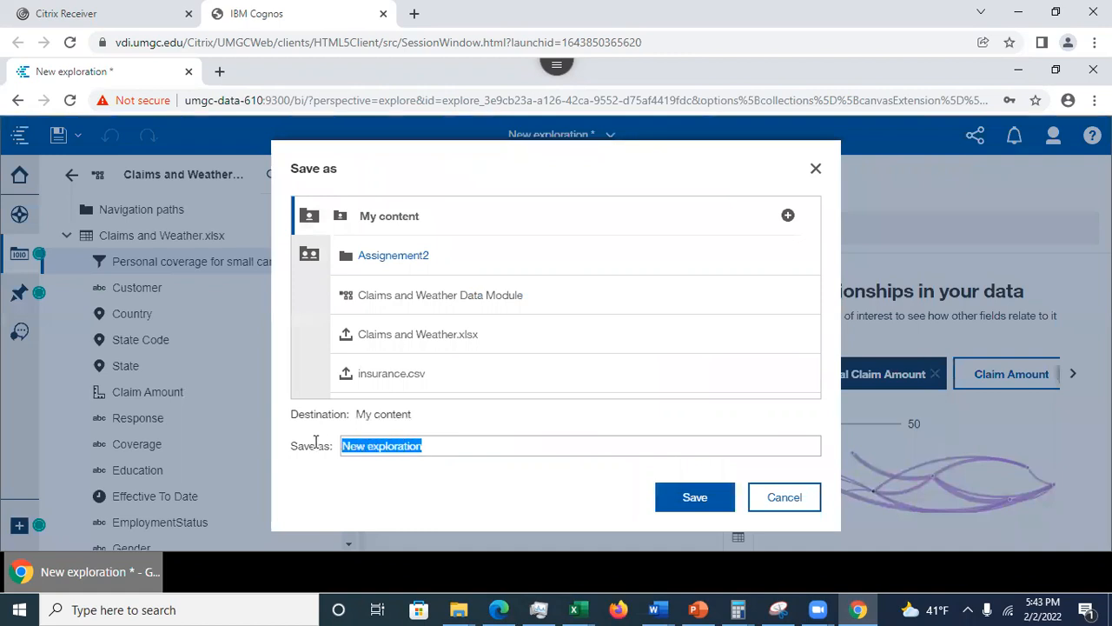
type("Clai")
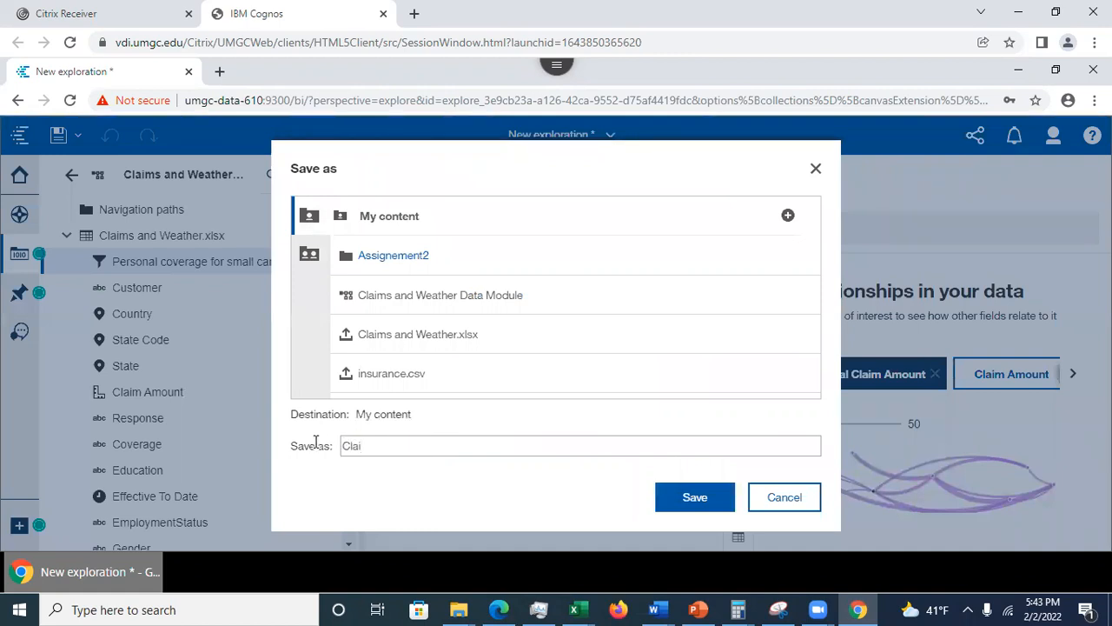
type("msAnd")
type("WeatherExploration")
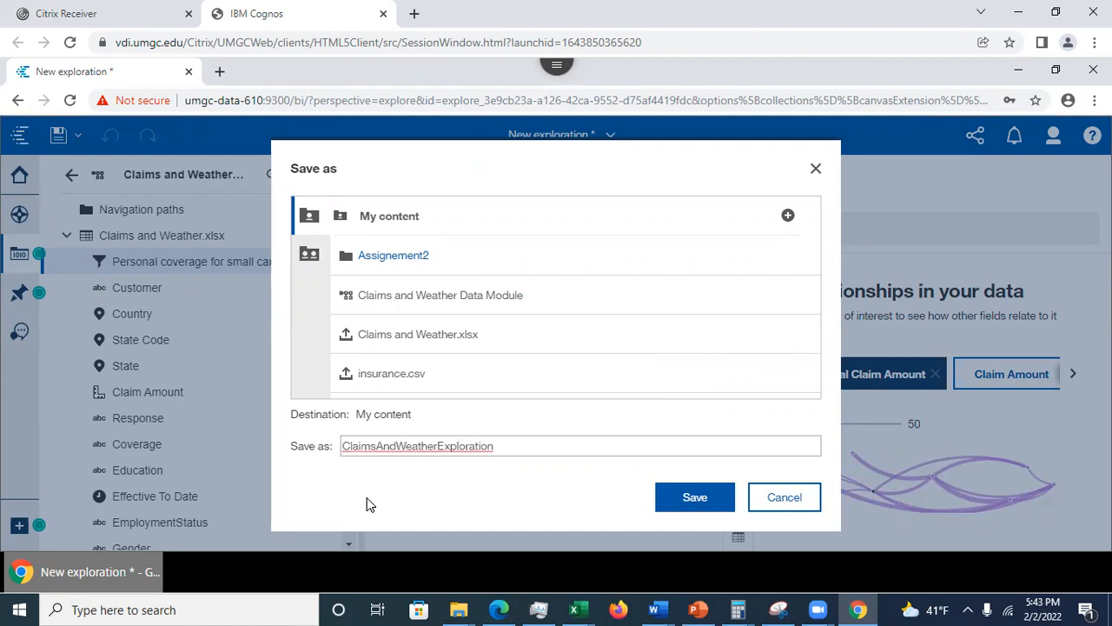
left_click(710, 501)
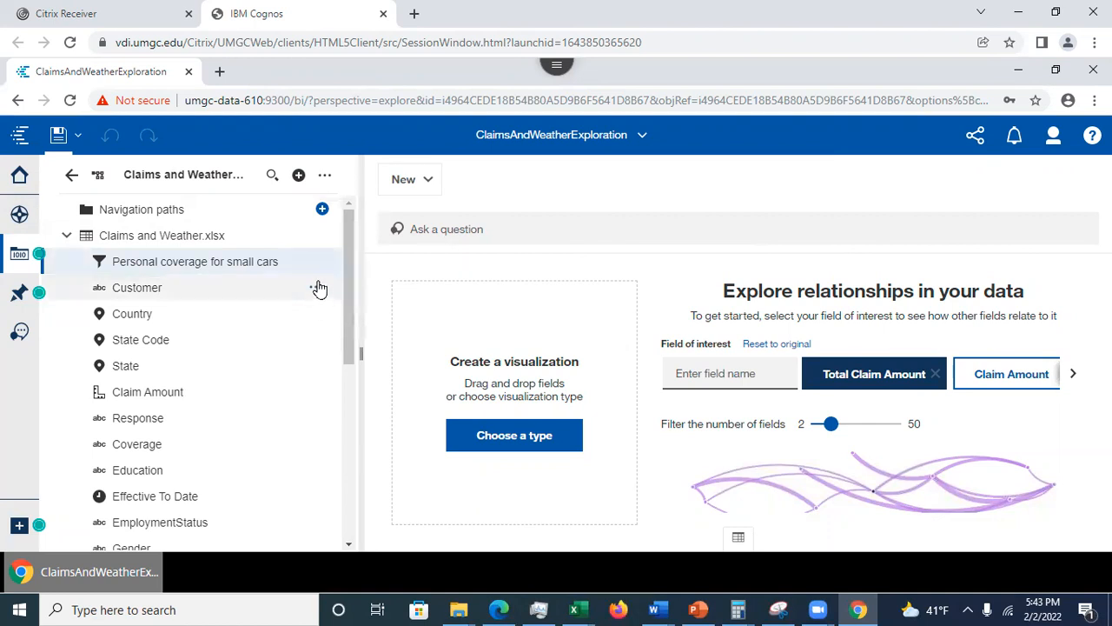
Step: Review the properties of the Customer field in the Claims and Weather data module
left_click(316, 288)
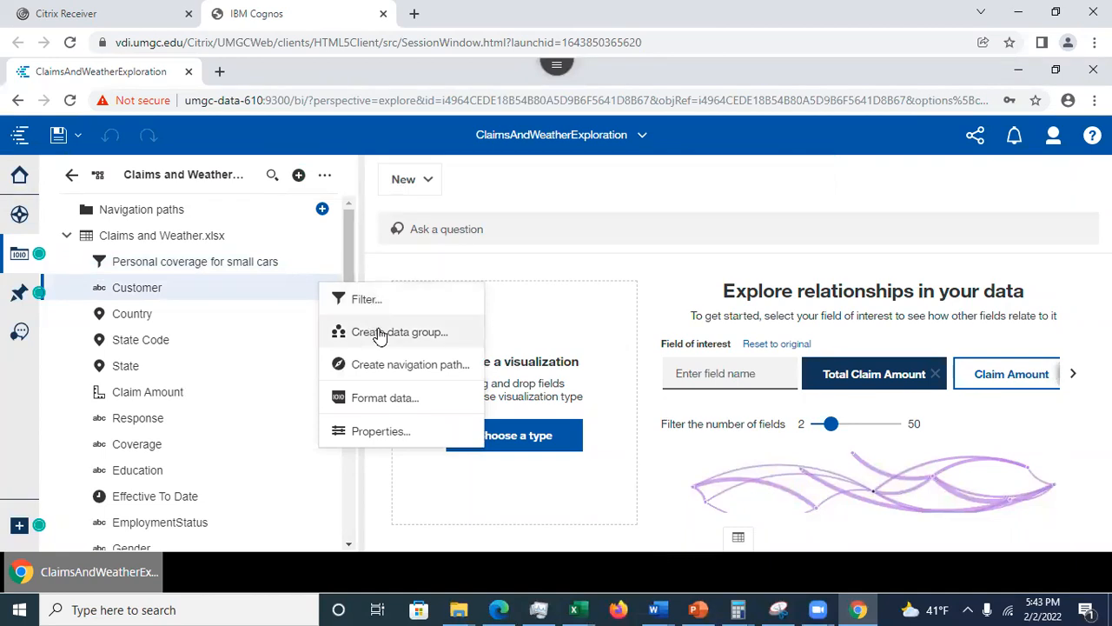
left_click(379, 432)
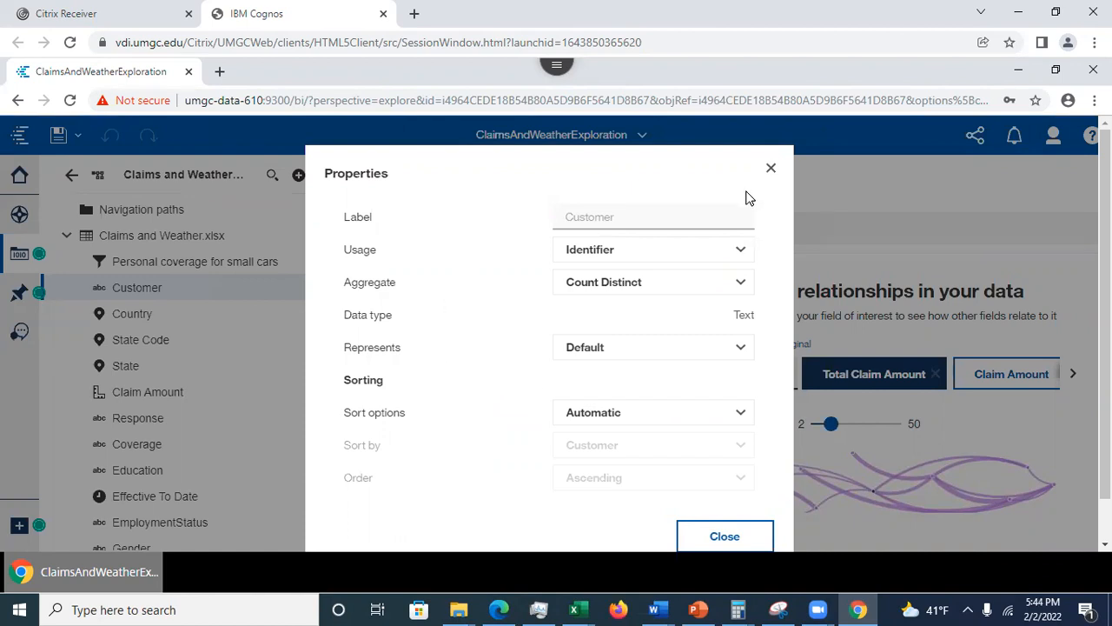
left_click(773, 169)
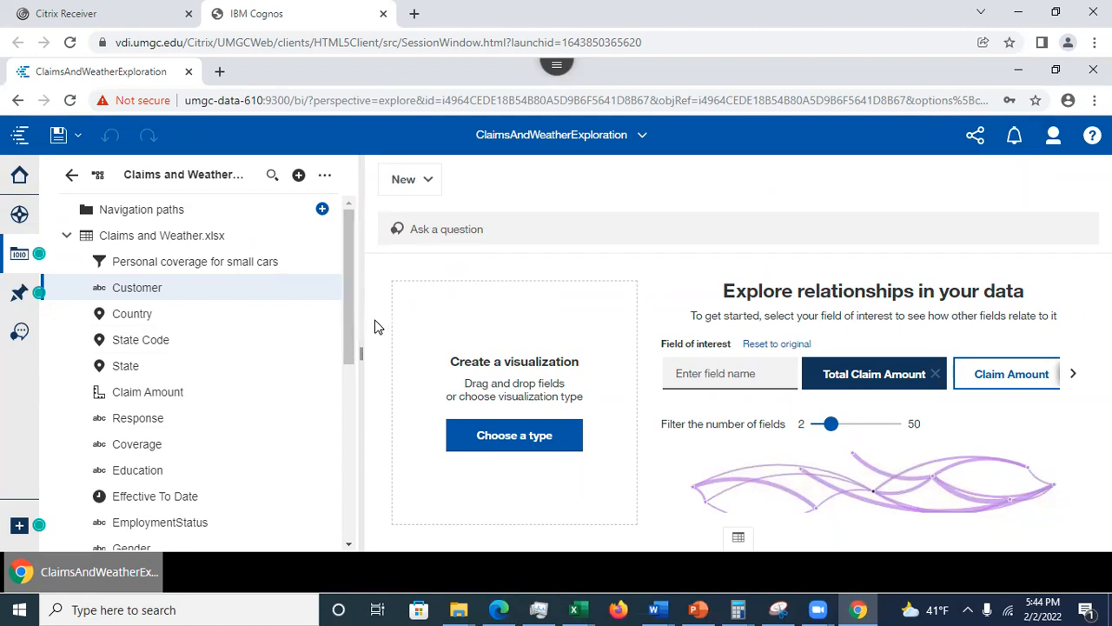
left_click_drag(354, 331, 387, 283)
left_click(145, 285)
Step: Hide the exploration's data sources and reduce the browser zoom to 80% to fit the relationship diagram
left_click(72, 177)
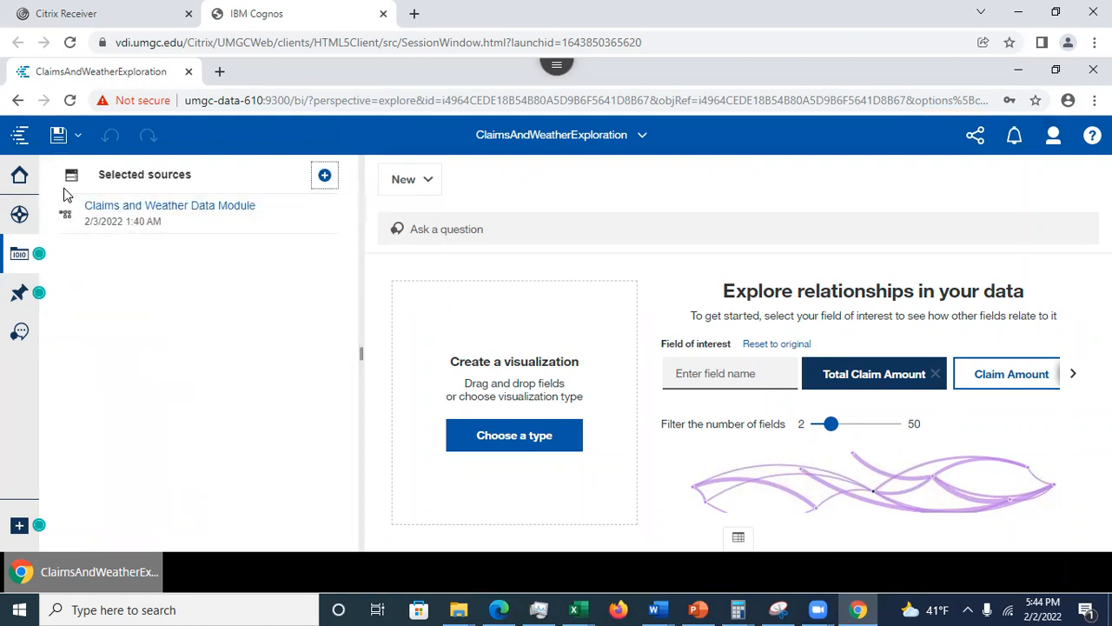
left_click(20, 255)
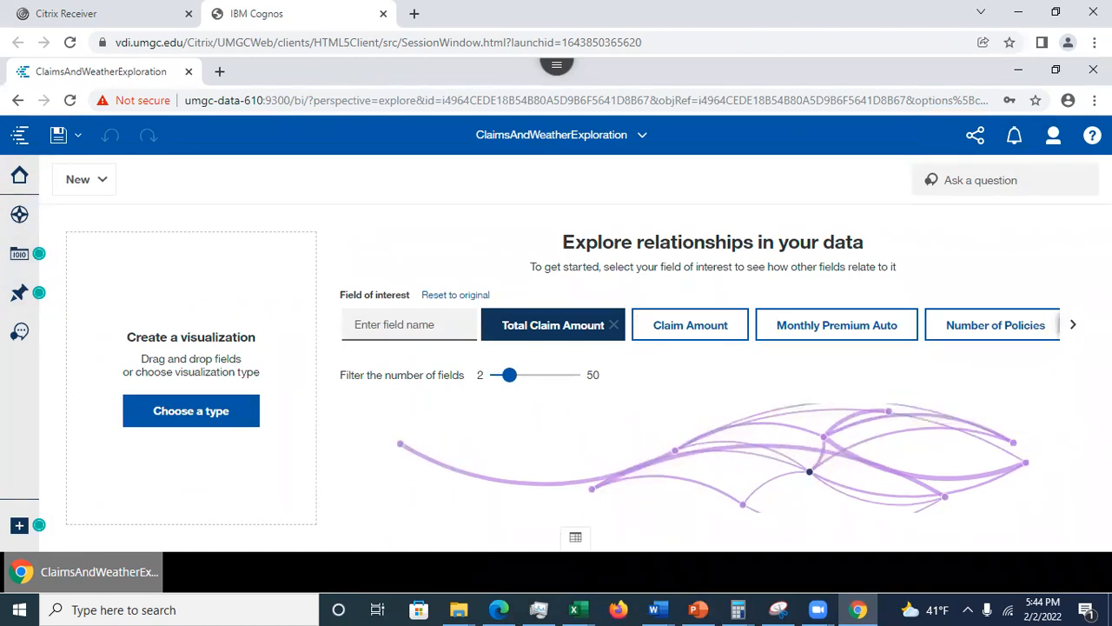
left_click(1095, 100)
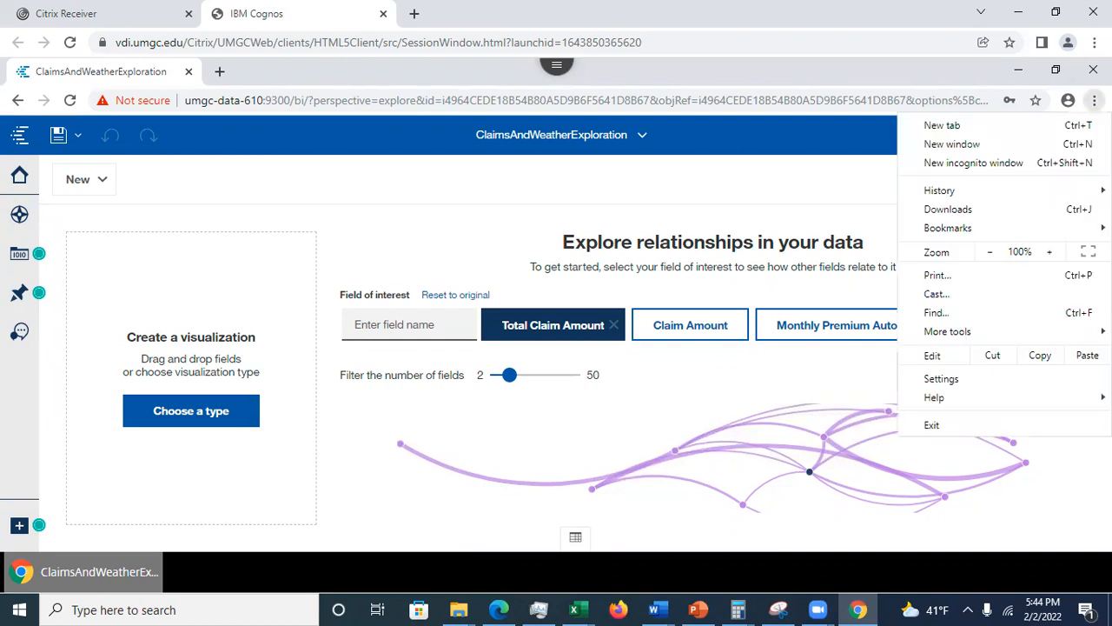
left_click(992, 252)
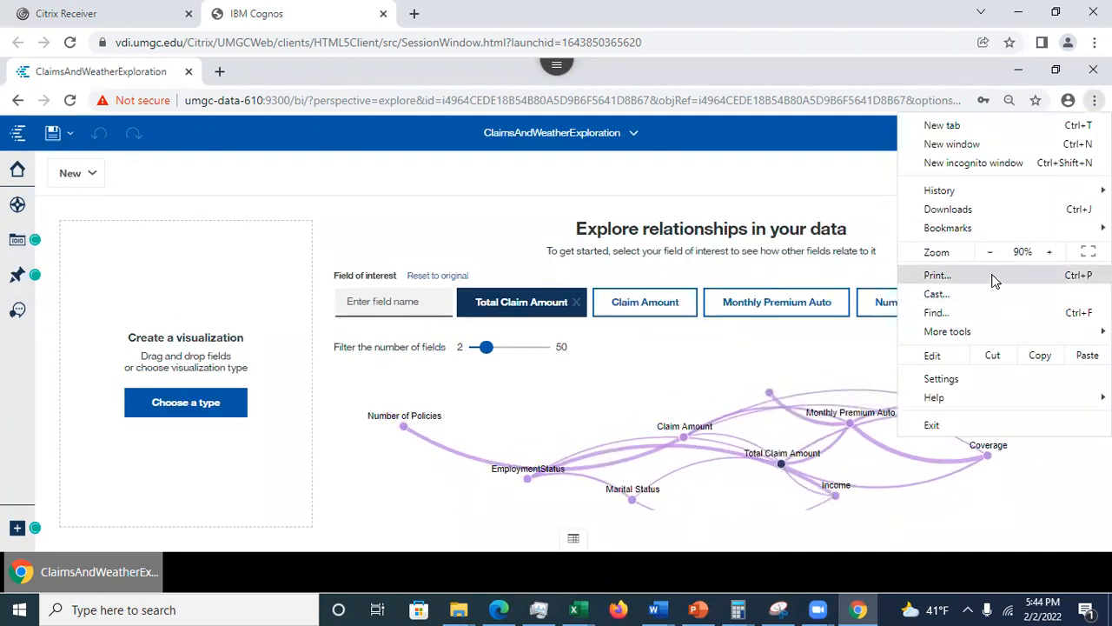
left_click(990, 252)
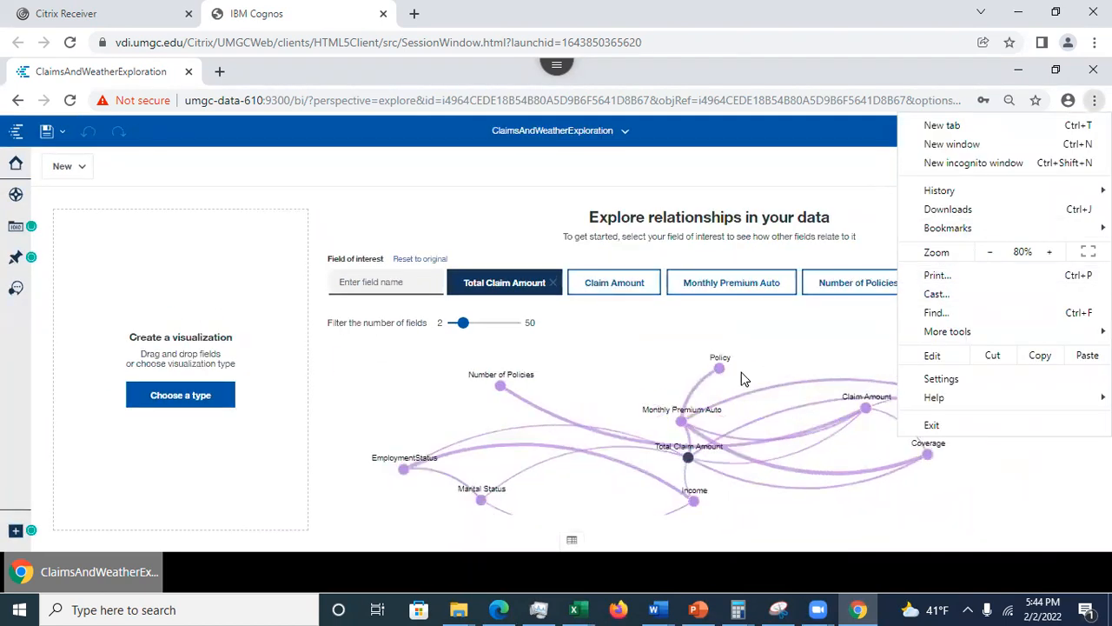
left_click(759, 533)
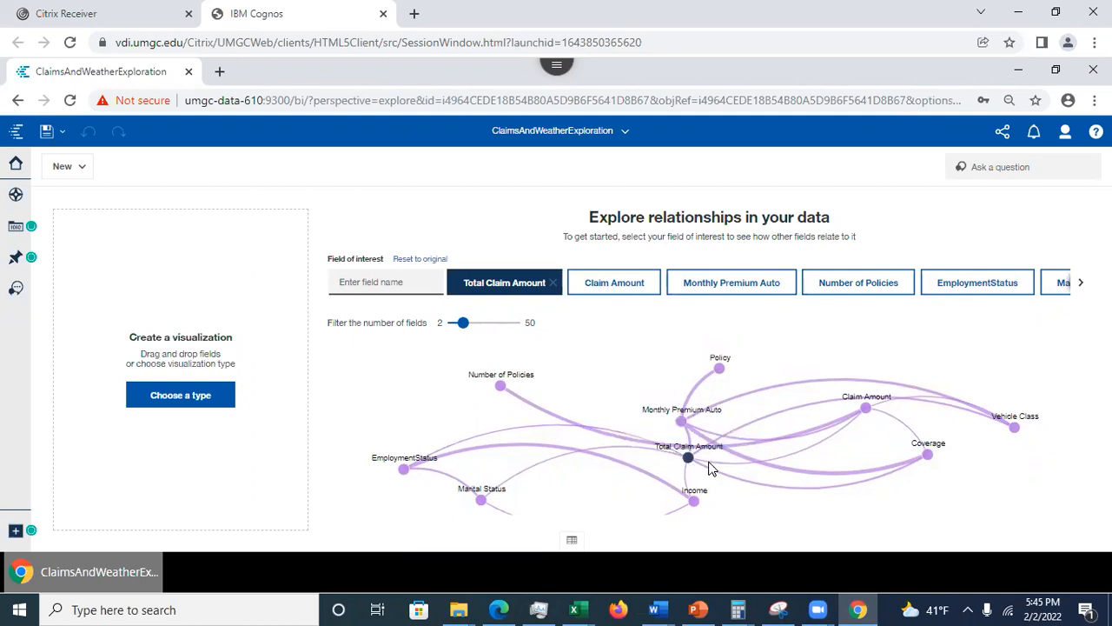
Step: View the relationship diagram with Monthly Premium Auto as the field of interest, and return to Total Claim Amount
mouse_move(696, 455)
left_click(743, 290)
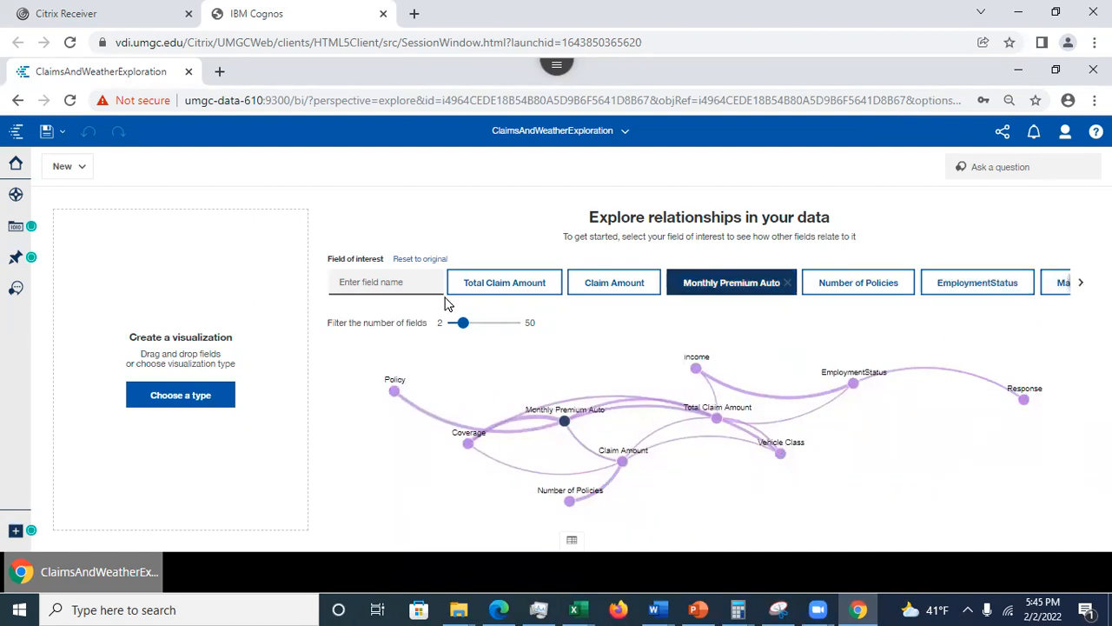
left_click(500, 291)
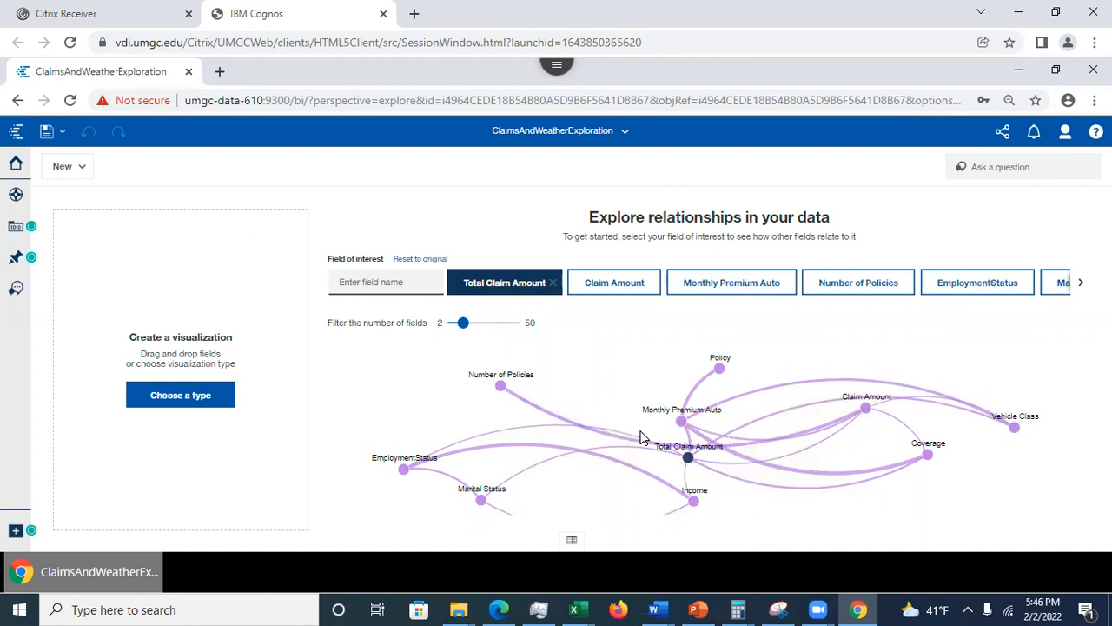
Step: Examine relationship strengths such as Claim Amount to Number of Policies, and review the suggested visualizations for Total Claim Amount
mouse_move(634, 438)
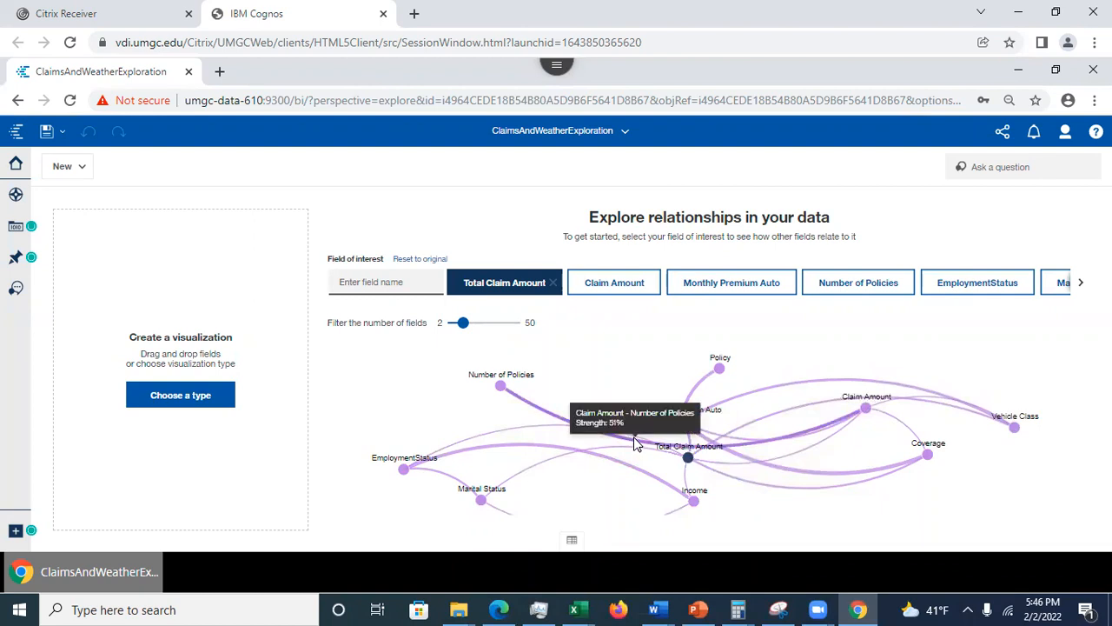
mouse_move(548, 450)
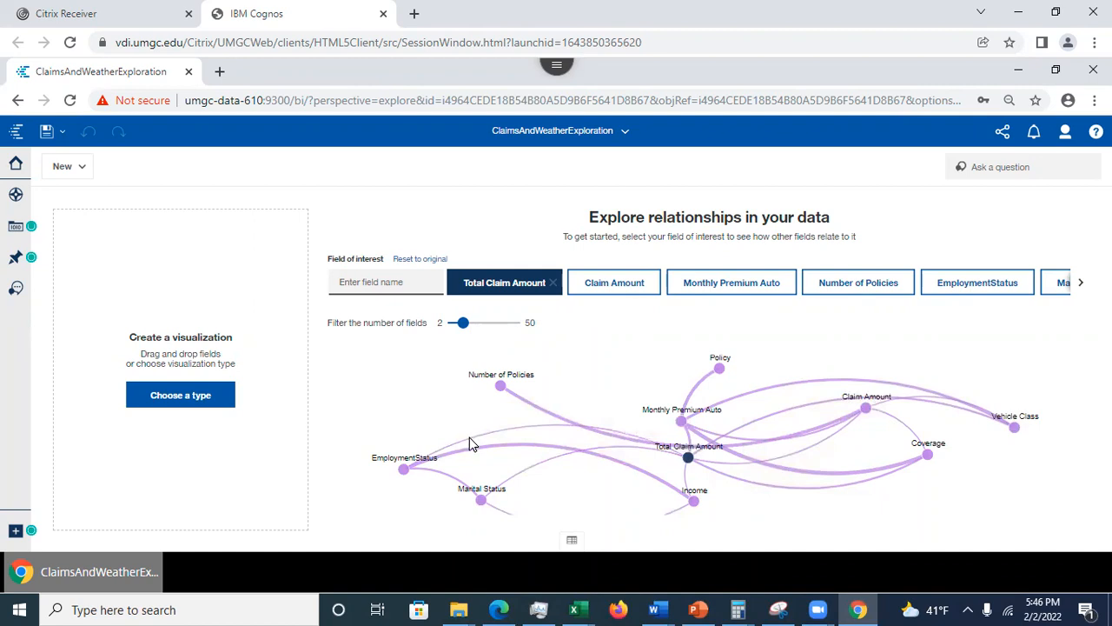
mouse_move(501, 433)
mouse_move(722, 380)
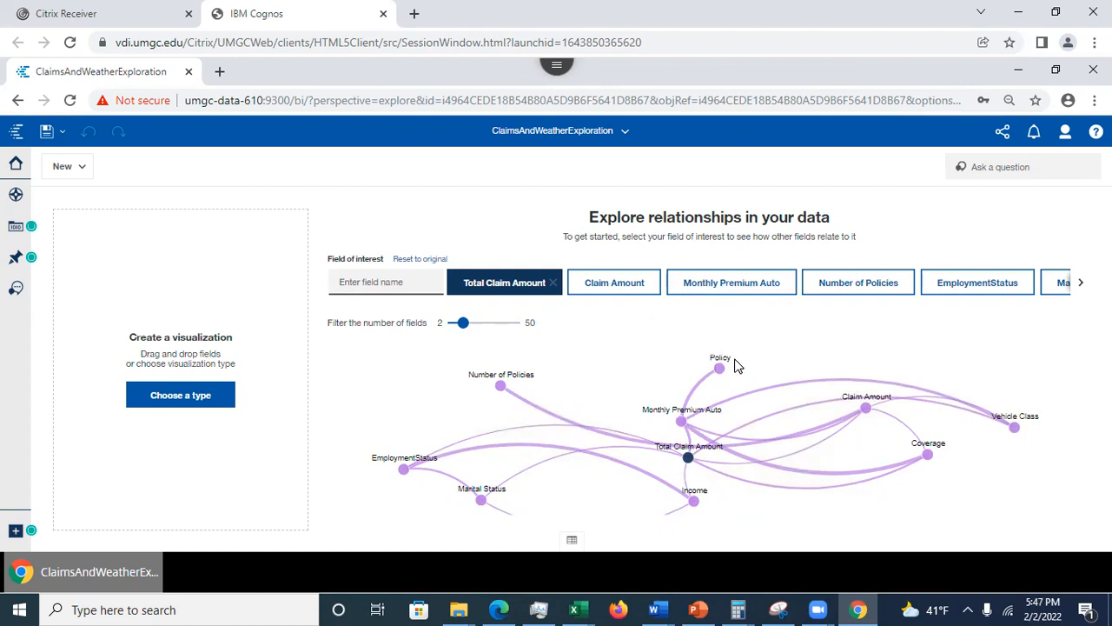
left_click(689, 458)
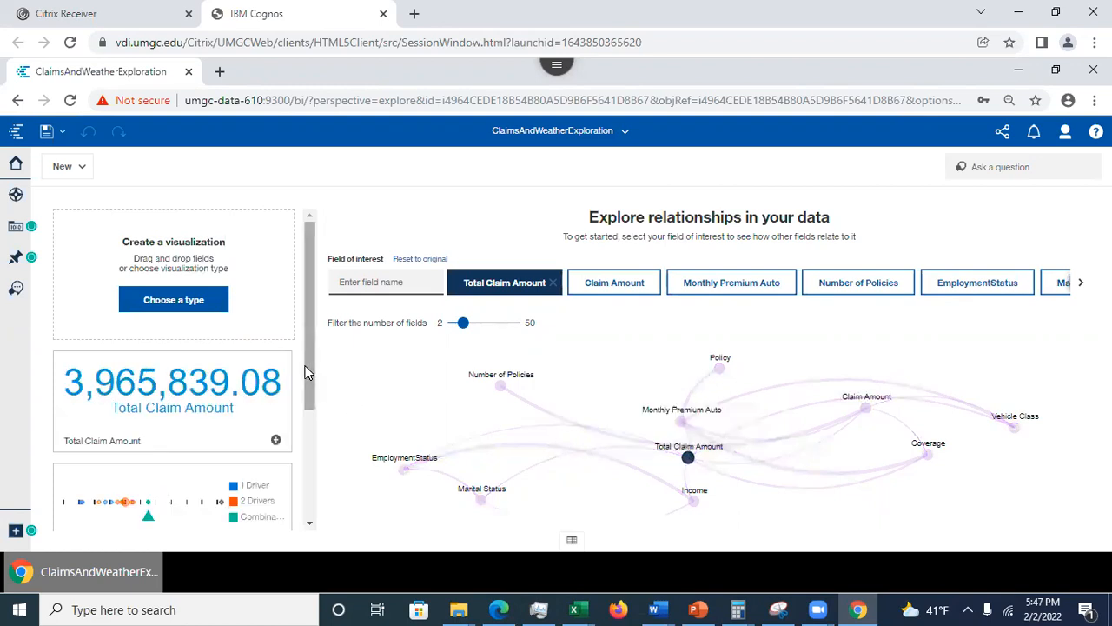
left_click_drag(306, 365, 319, 492)
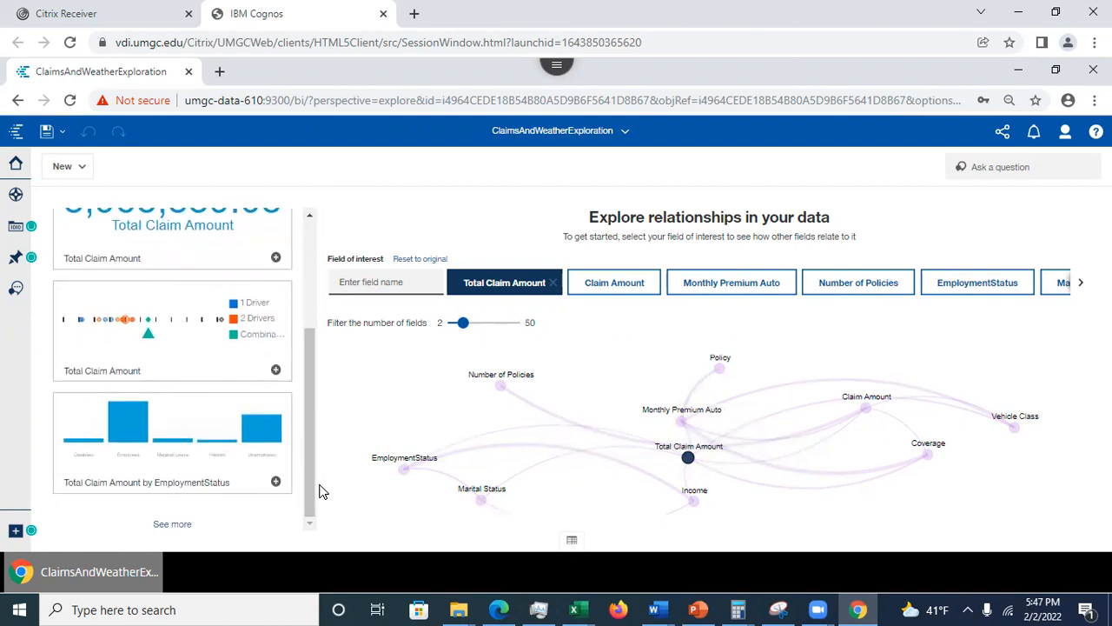
left_click_drag(310, 485, 330, 335)
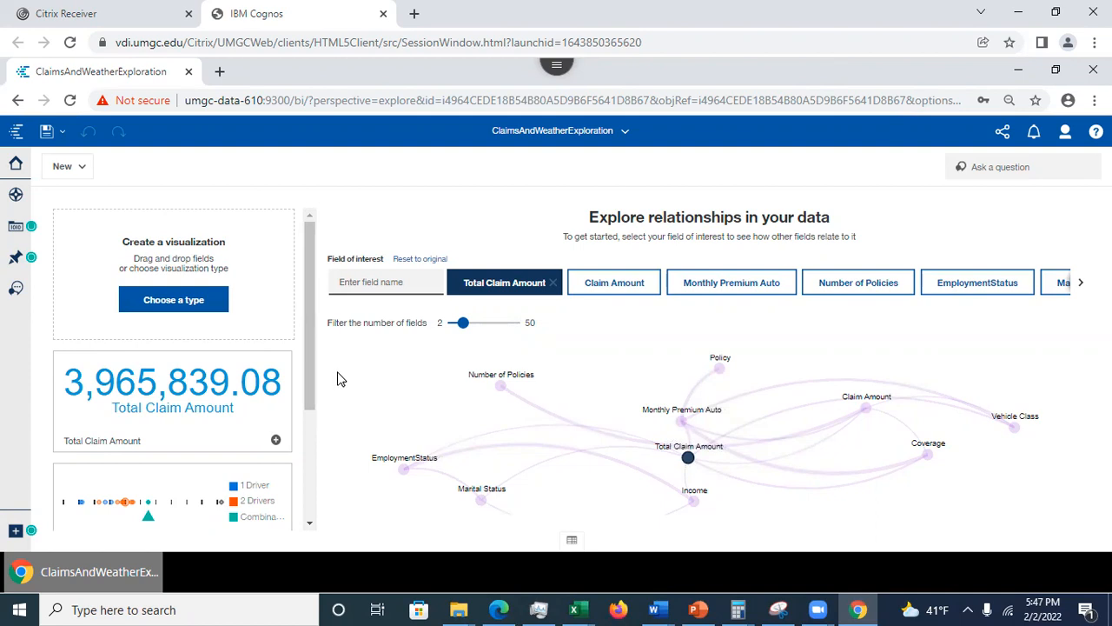
Step: Show the data module's fields and set the Total Claim Amount field's aggregate to Average
left_click(17, 233)
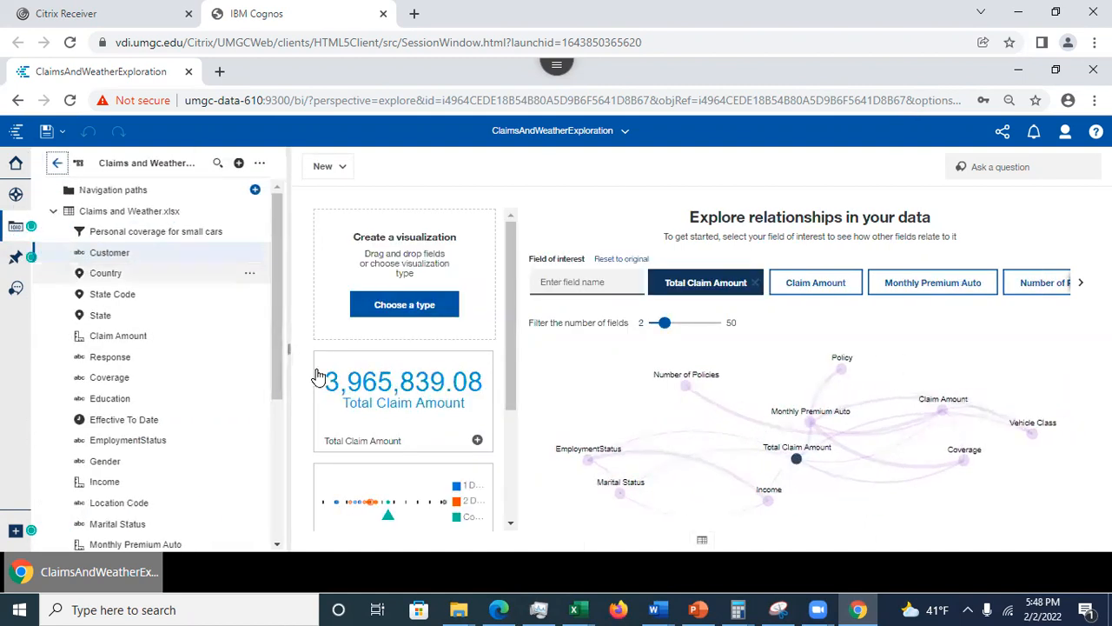
left_click_drag(282, 387, 282, 511)
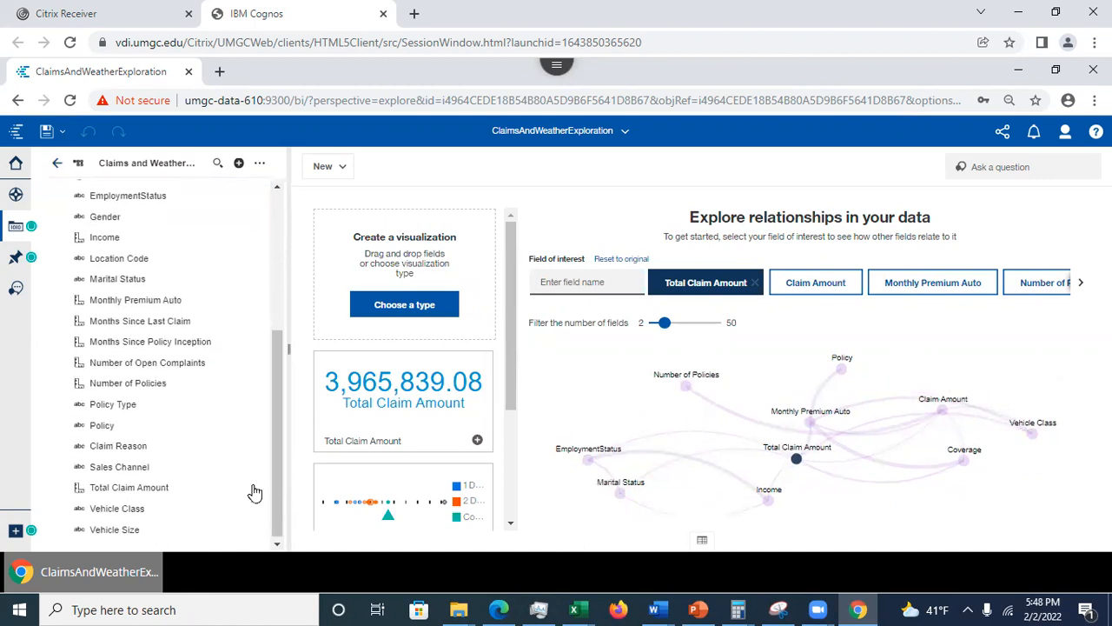
right_click(250, 493)
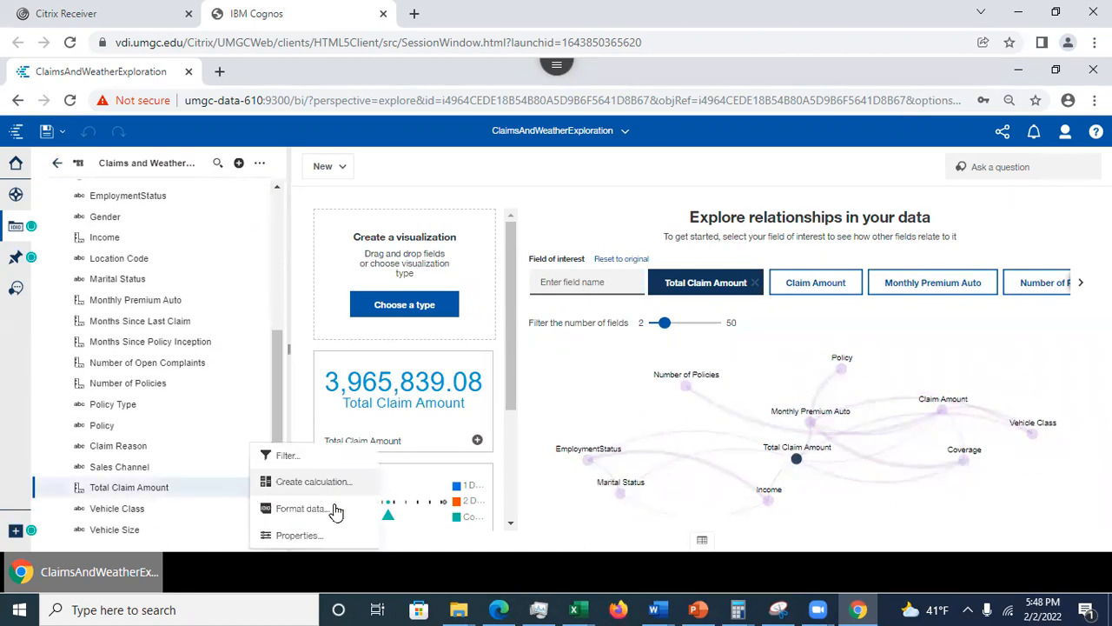
left_click(311, 536)
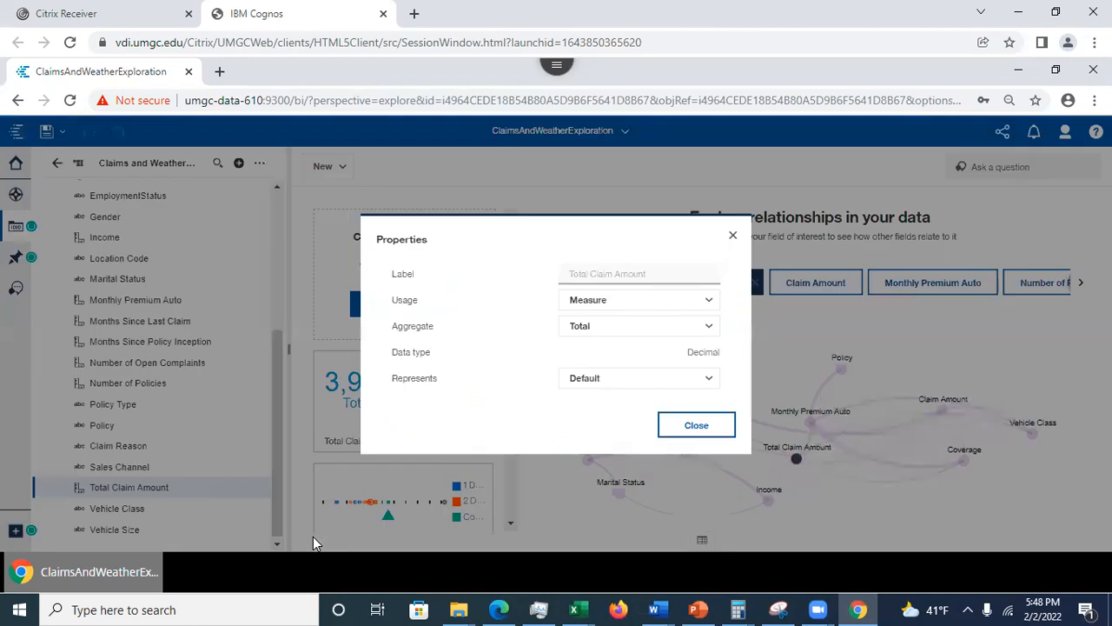
left_click(709, 335)
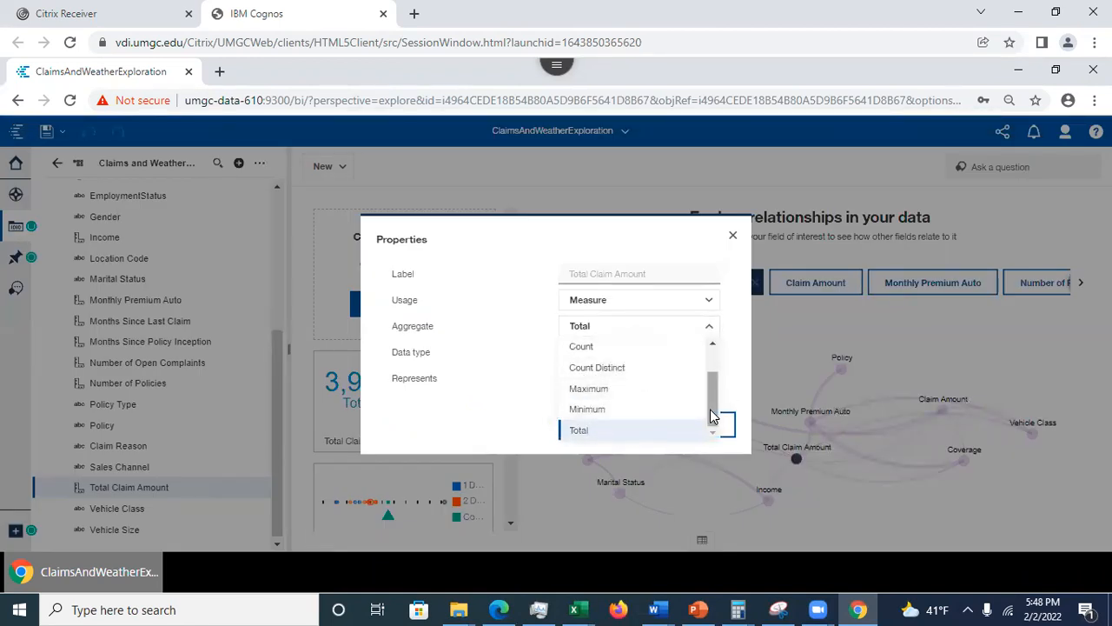
scroll(713, 415, "up", 2)
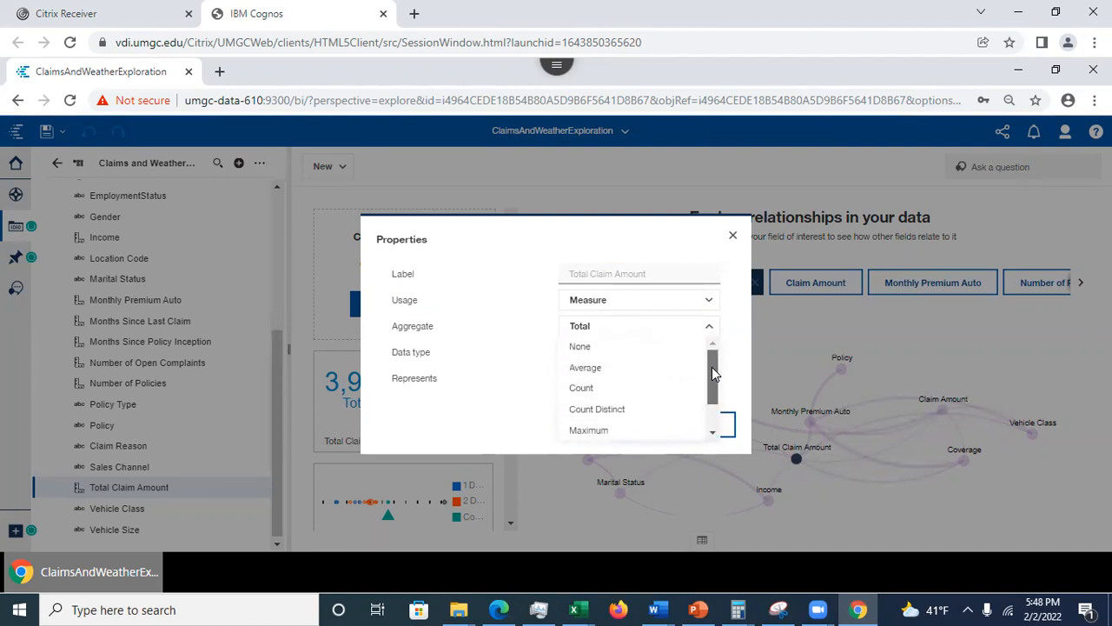
left_click(598, 367)
left_click(693, 426)
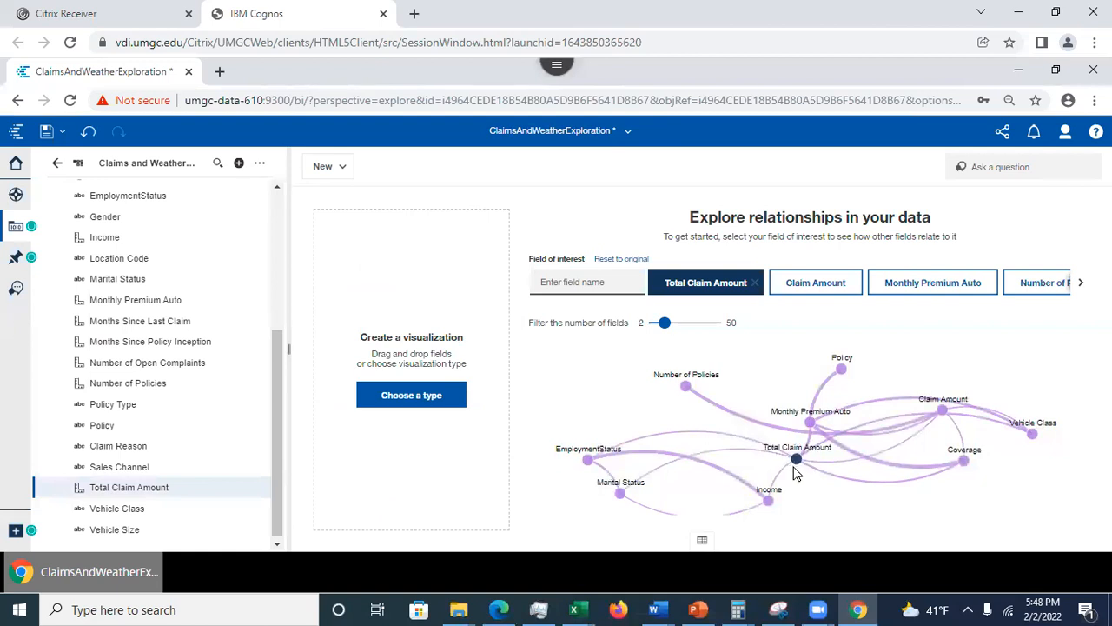
Step: Save the exploration and add the suggested driver analysis visualization for Total Claim Amount as a card
left_click(46, 133)
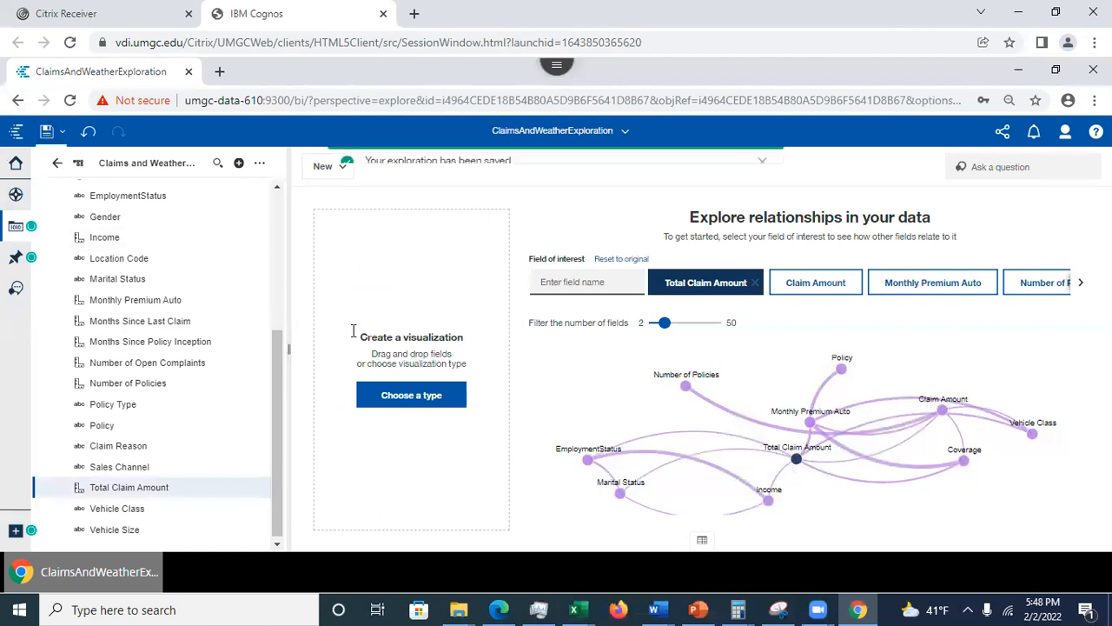
left_click(797, 460)
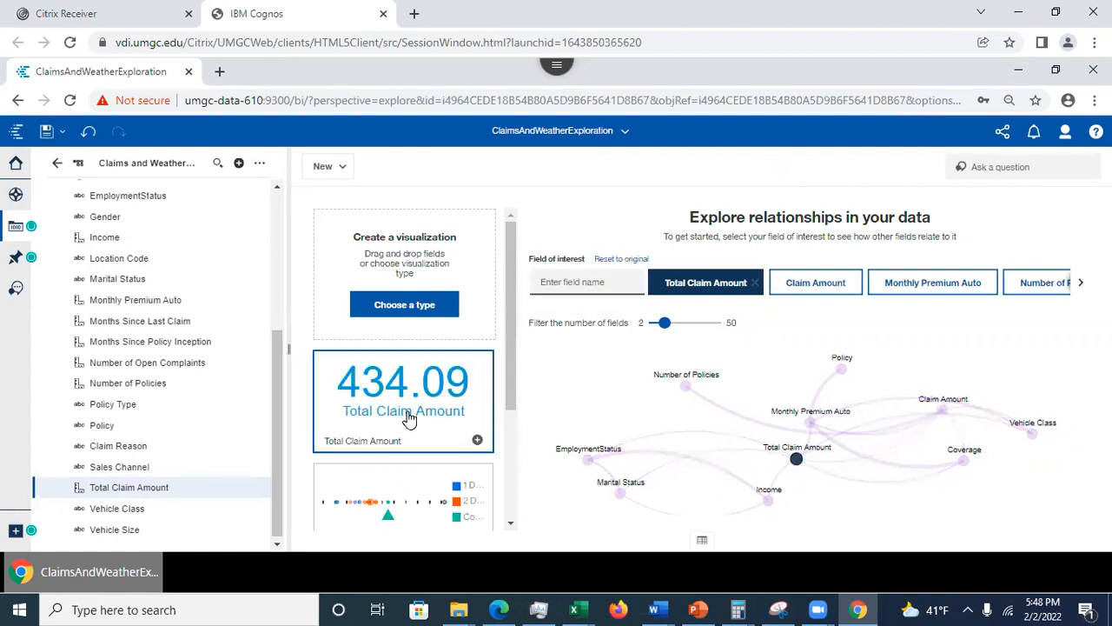
left_click(14, 228)
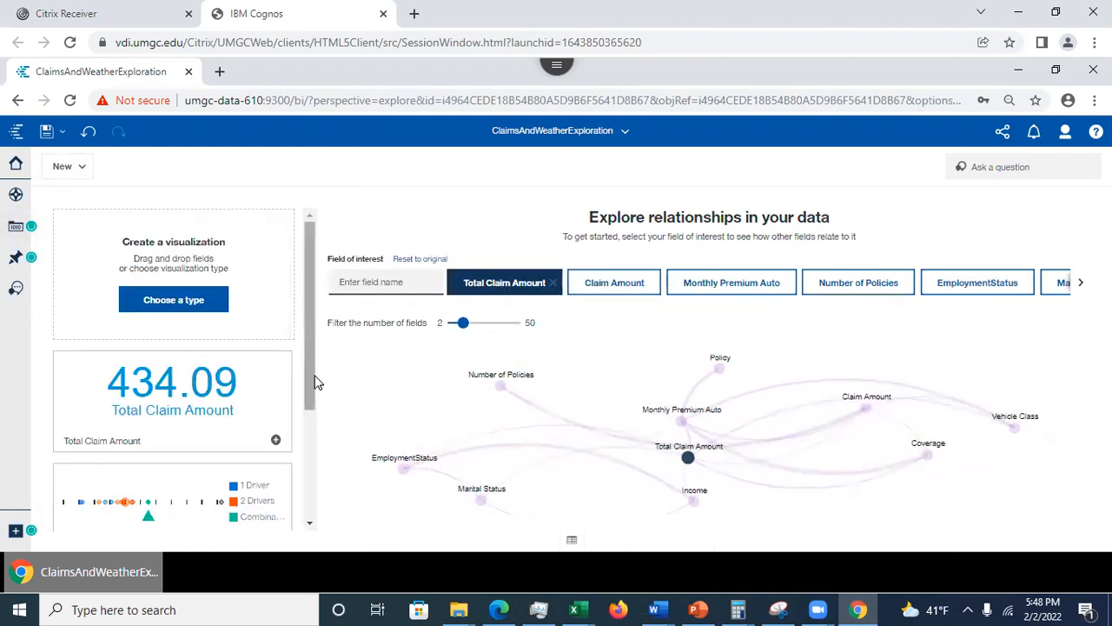
left_click_drag(315, 383, 346, 452)
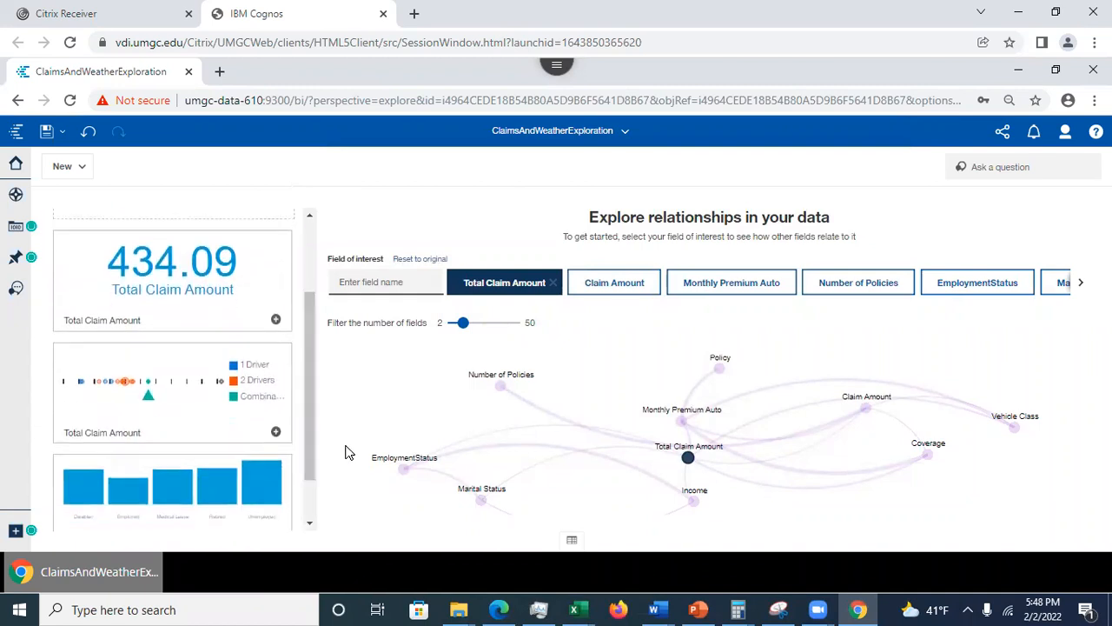
left_click(276, 433)
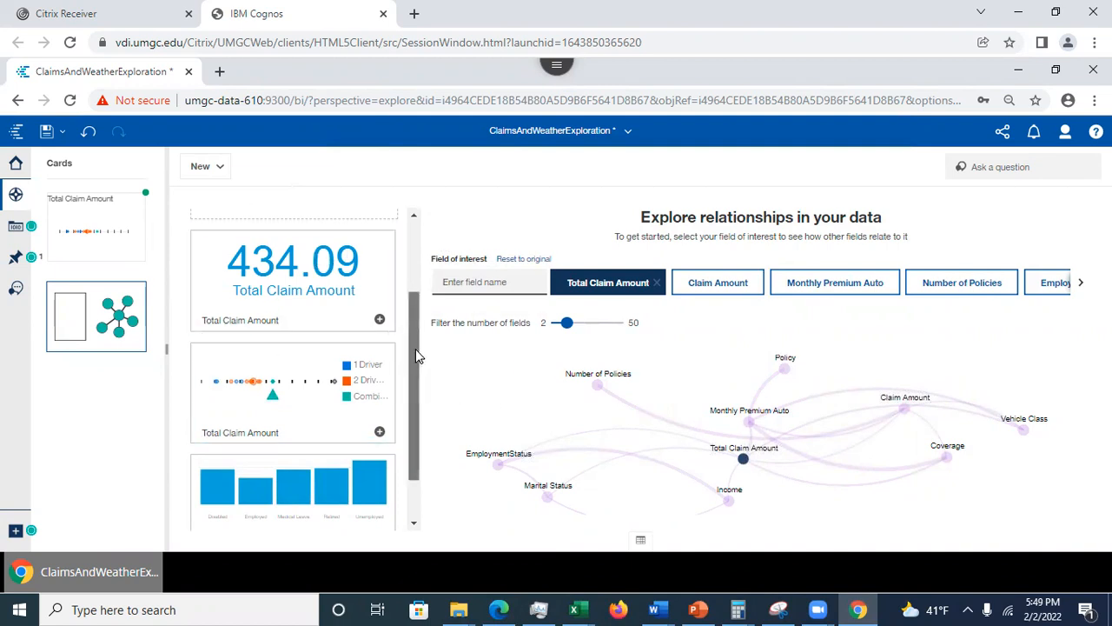
Step: Review more suggested visualizations for Total Claim Amount and add its single-number summary as a card
scroll(426, 372, "up", 2)
scroll(433, 426, "down", 4)
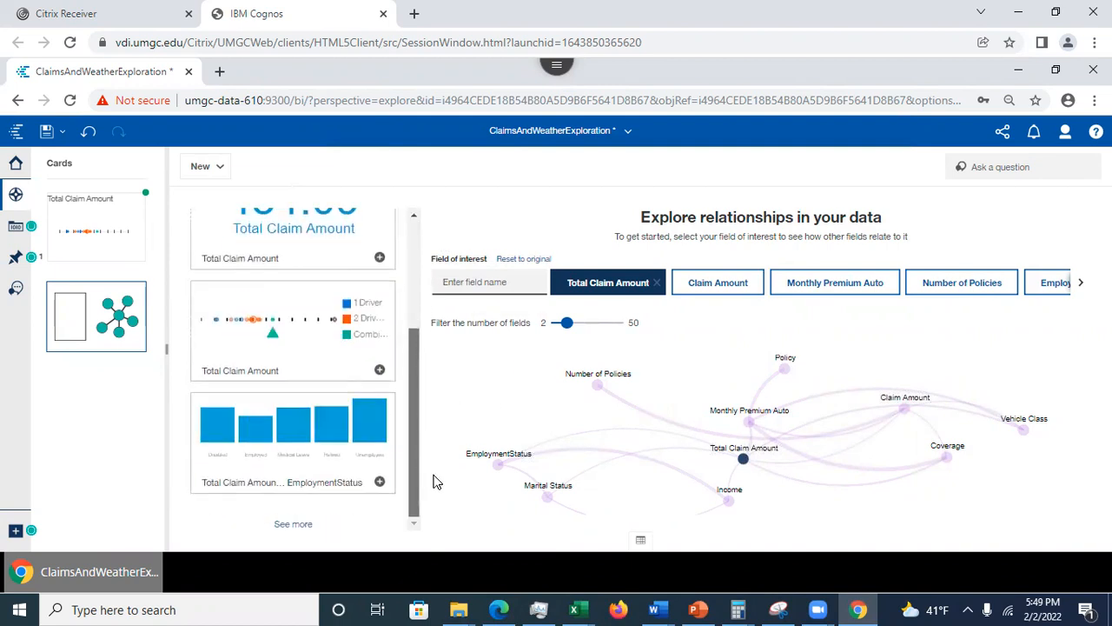
left_click(293, 524)
left_click_drag(413, 295, 433, 509)
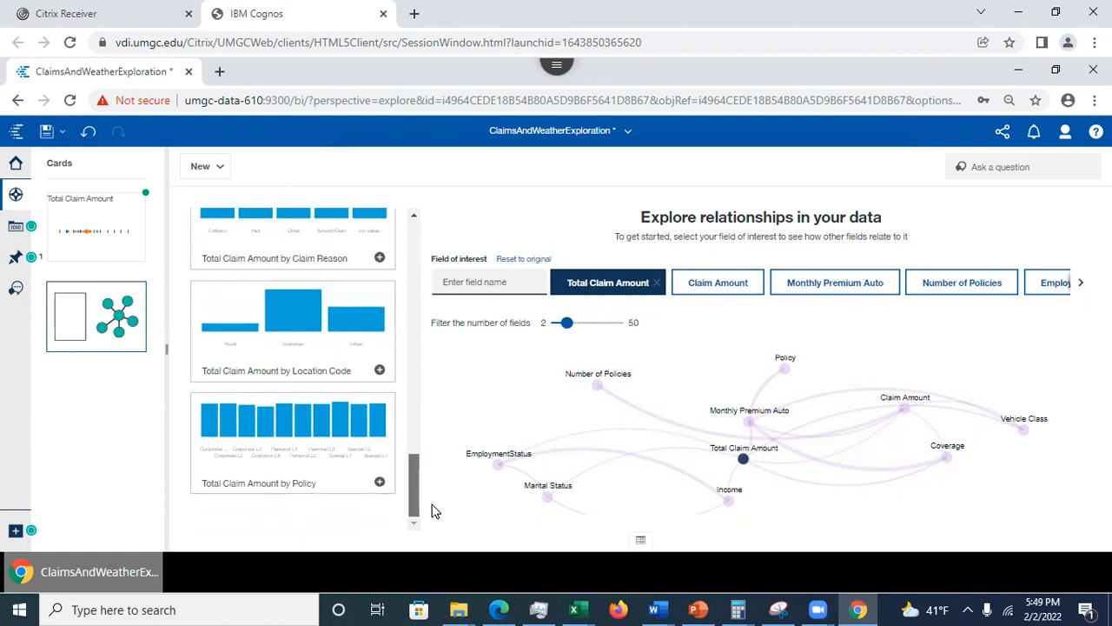
scroll(440, 377, "up", 10)
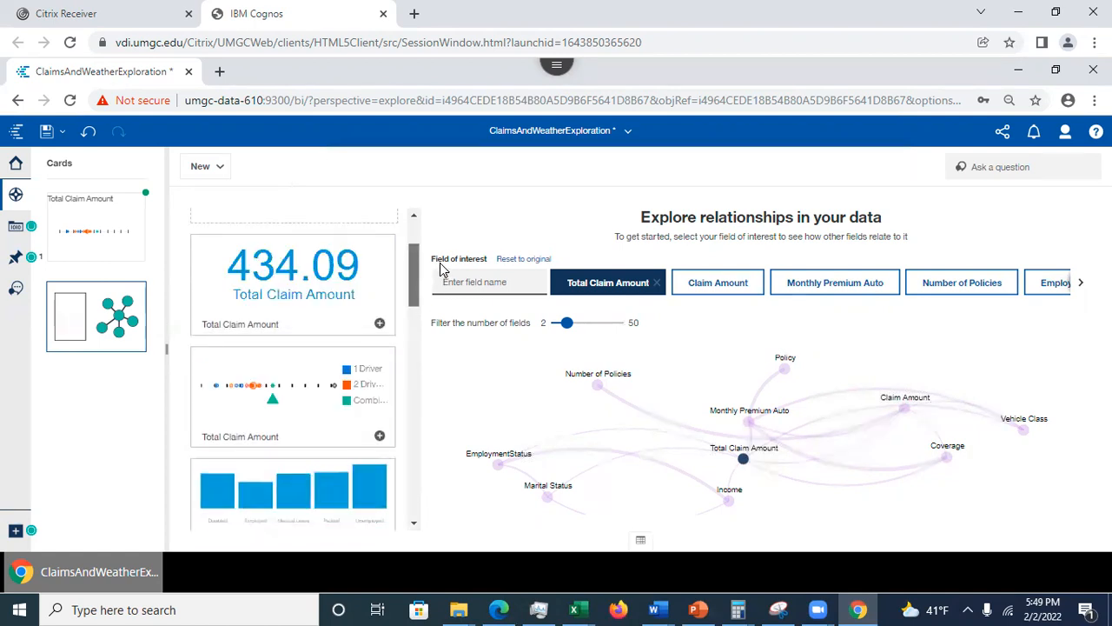
left_click_drag(442, 269, 443, 269)
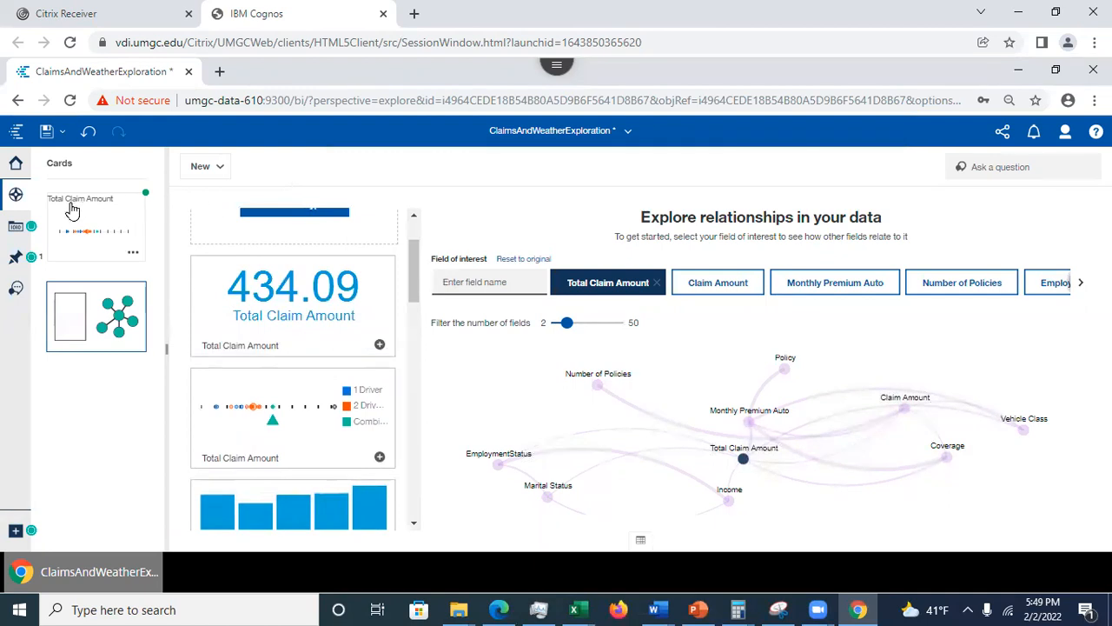
left_click(379, 346)
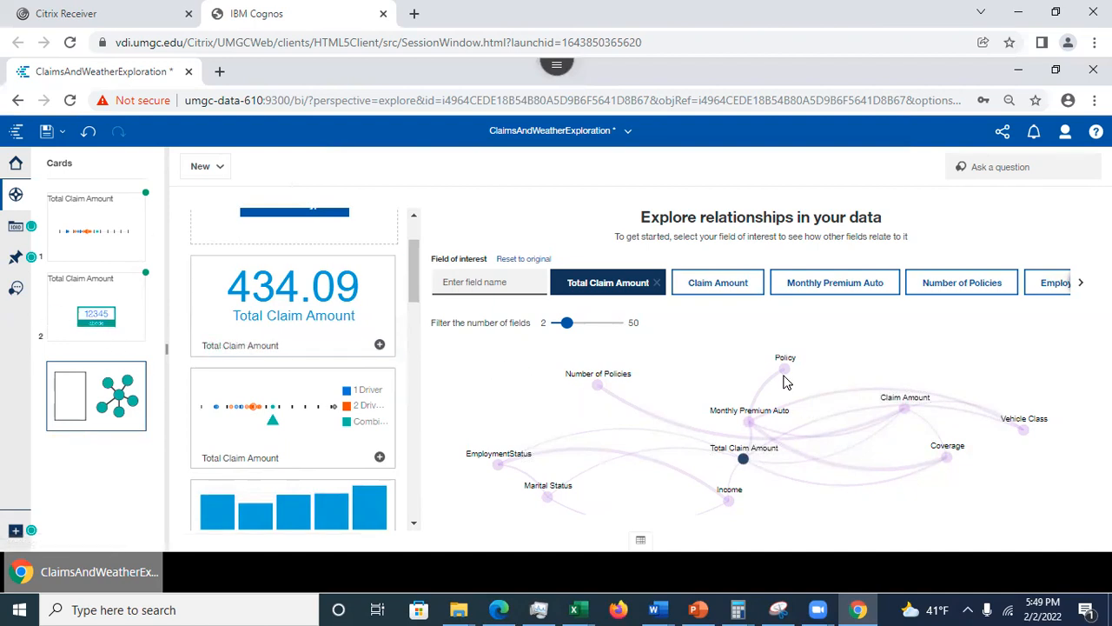
Step: Select Policy together with Total Claim Amount in the relationship diagram and add the suggested horizontal bar chart by Policy as a card
mouse_move(785, 369)
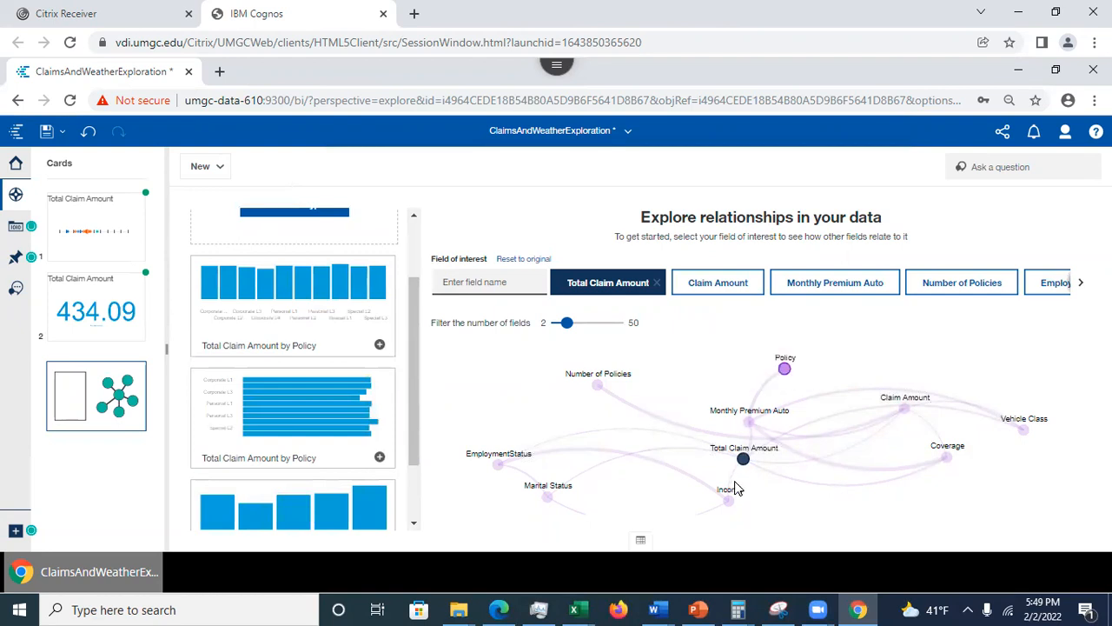
left_click_drag(413, 375, 426, 518)
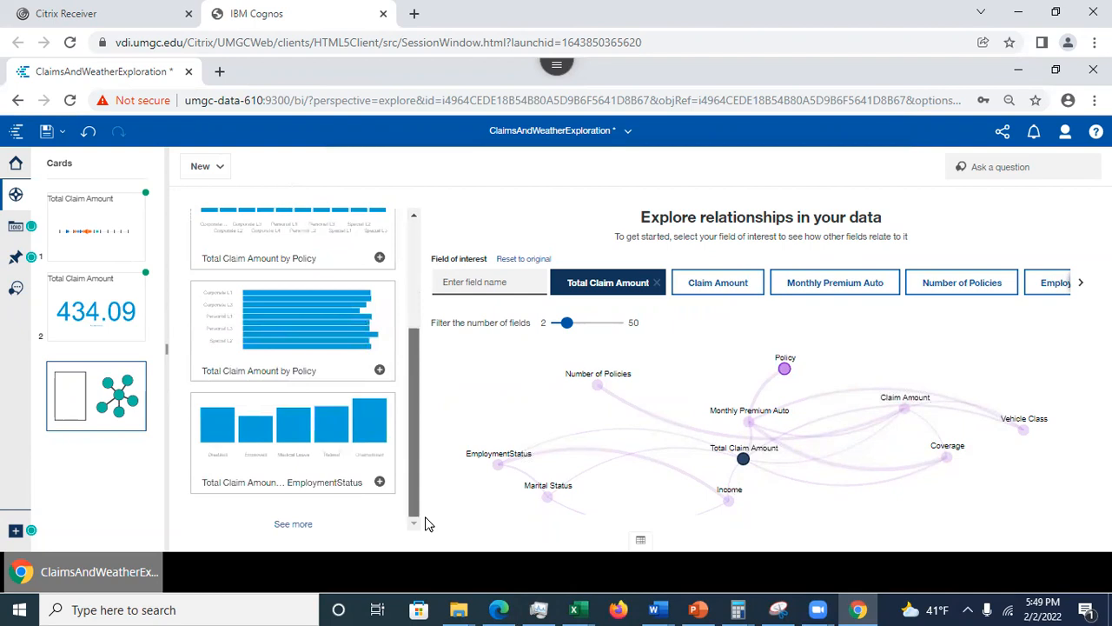
left_click(379, 371)
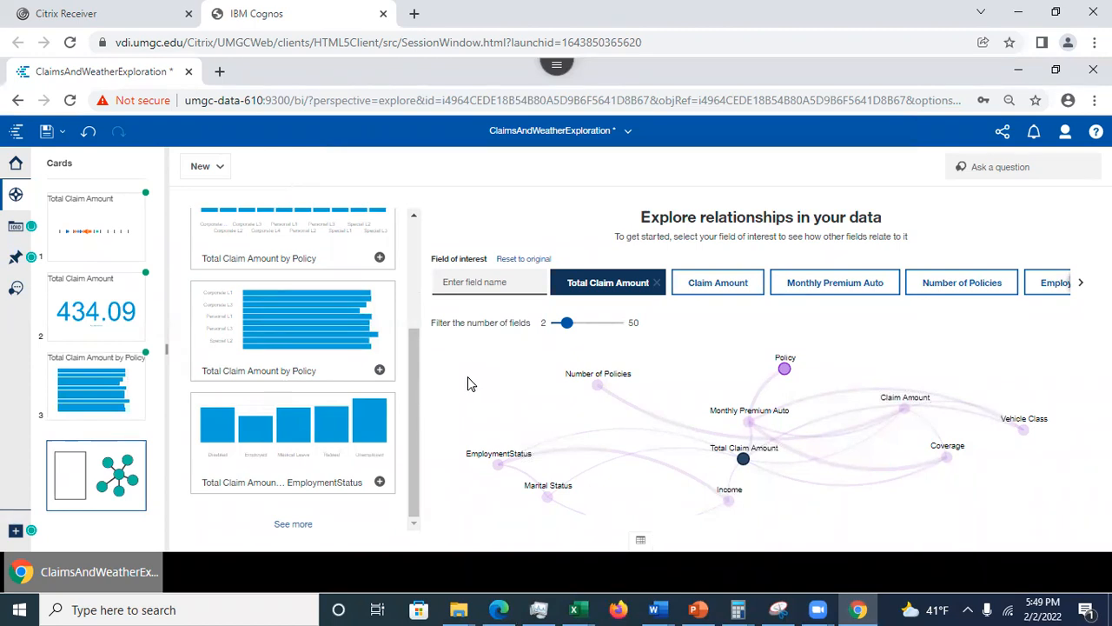
Step: Open the Total Claim Amount by Policy card and view its related visualizations
left_click(71, 382)
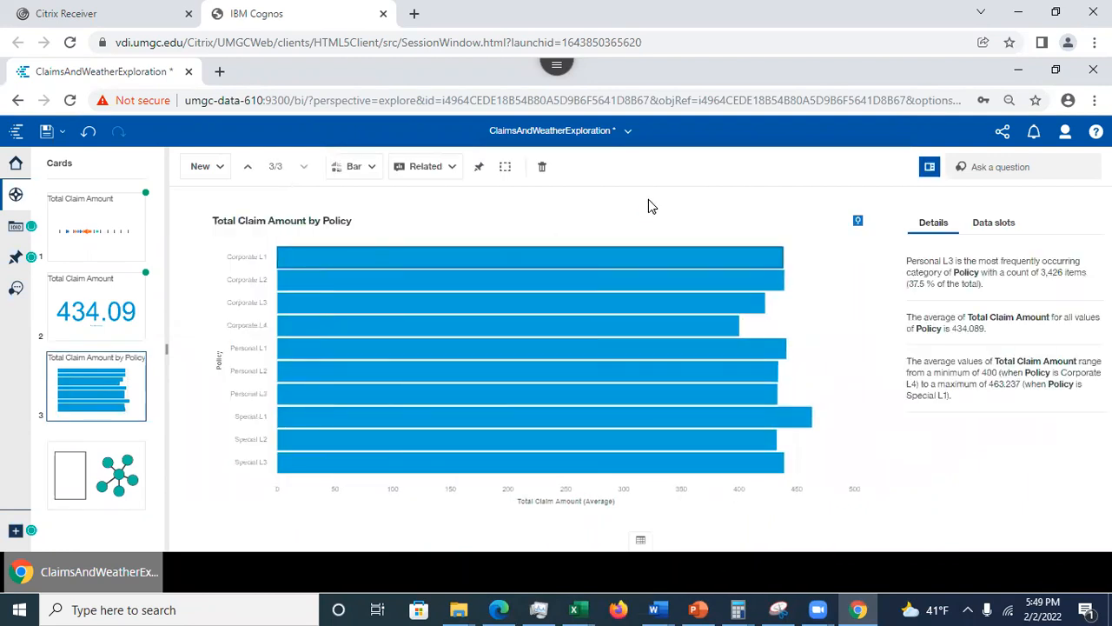
left_click(425, 170)
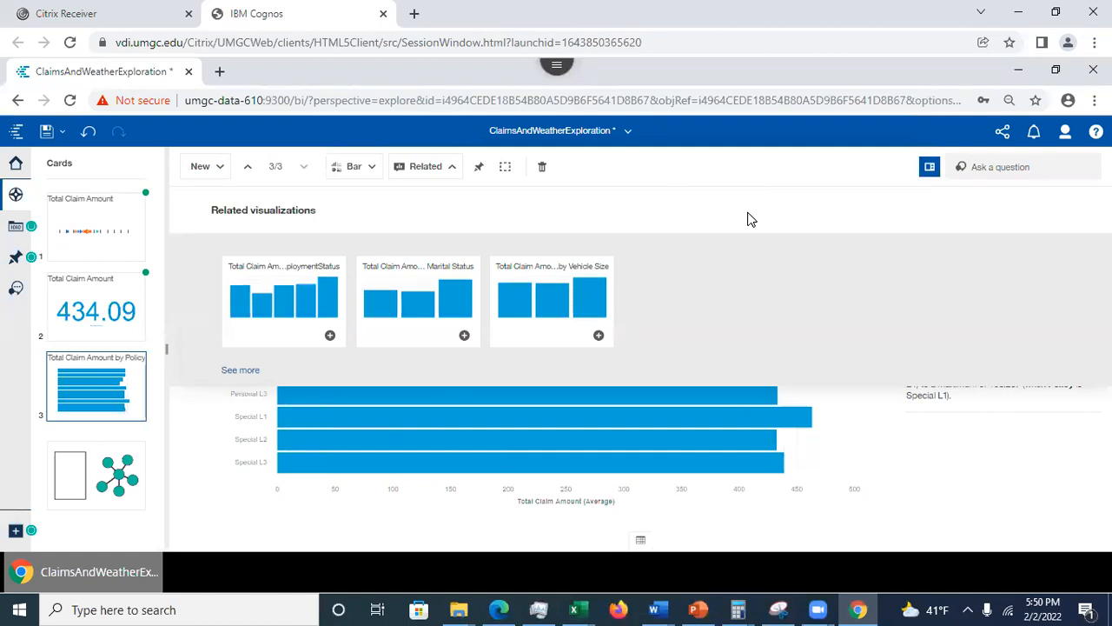
left_click(990, 502)
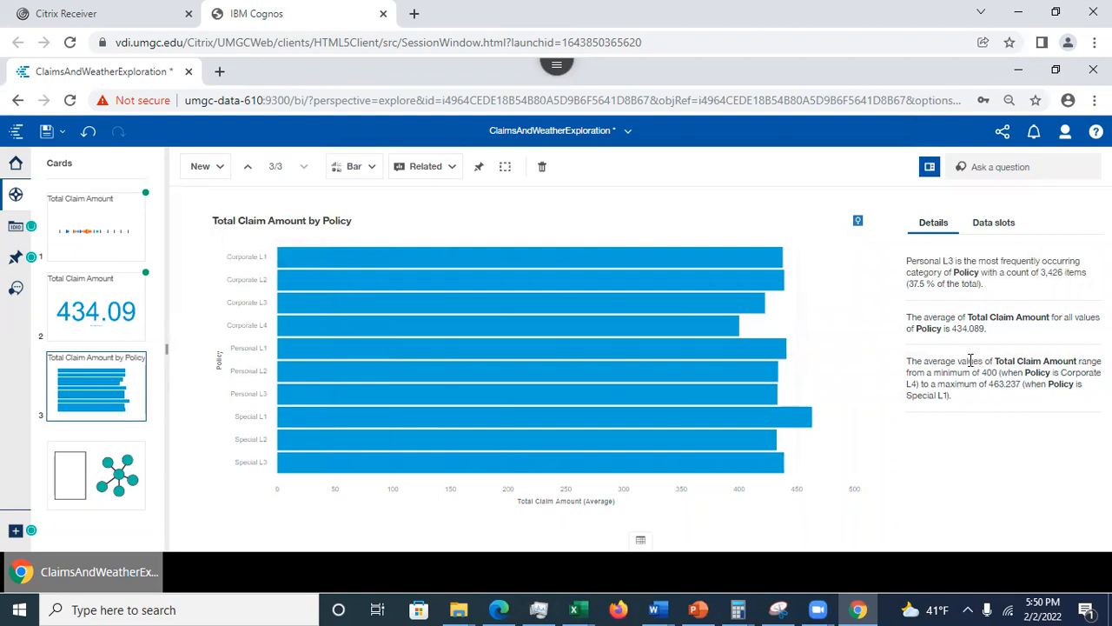
Step: Examine the bar chart's data slots, such as Bars and Length, alongside the data module's fields
left_click(993, 223)
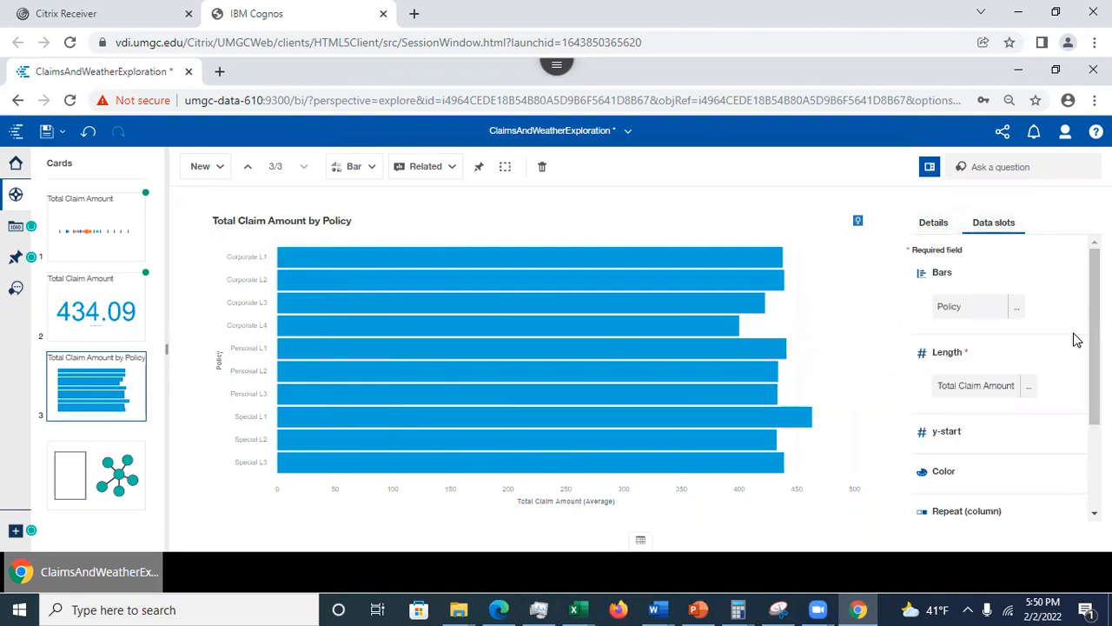
left_click(15, 226)
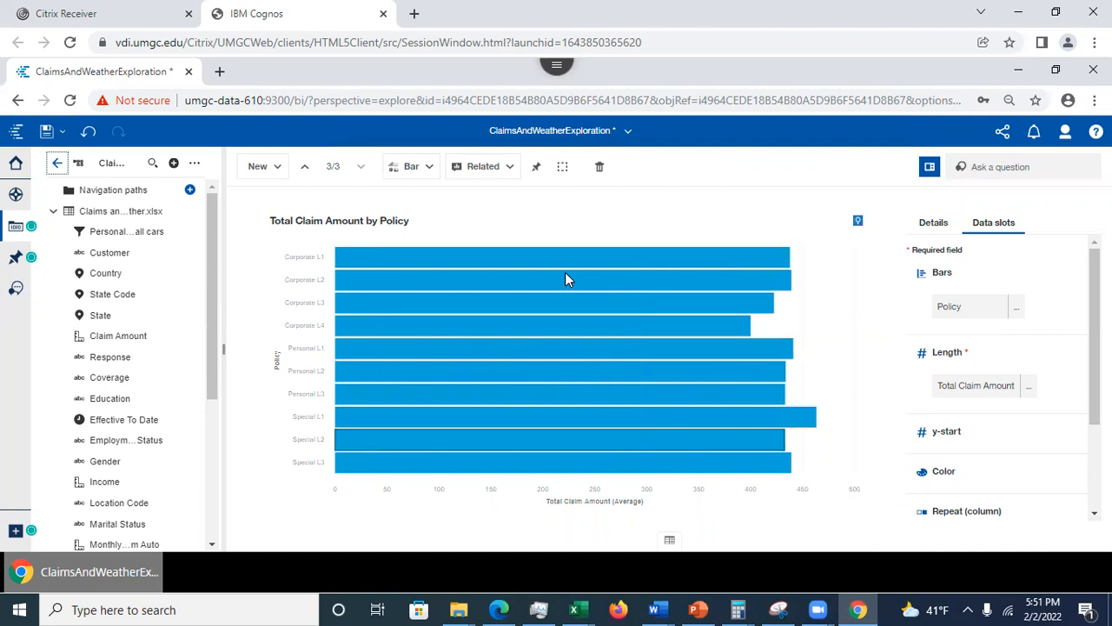
scroll(1076, 391, "down", 1)
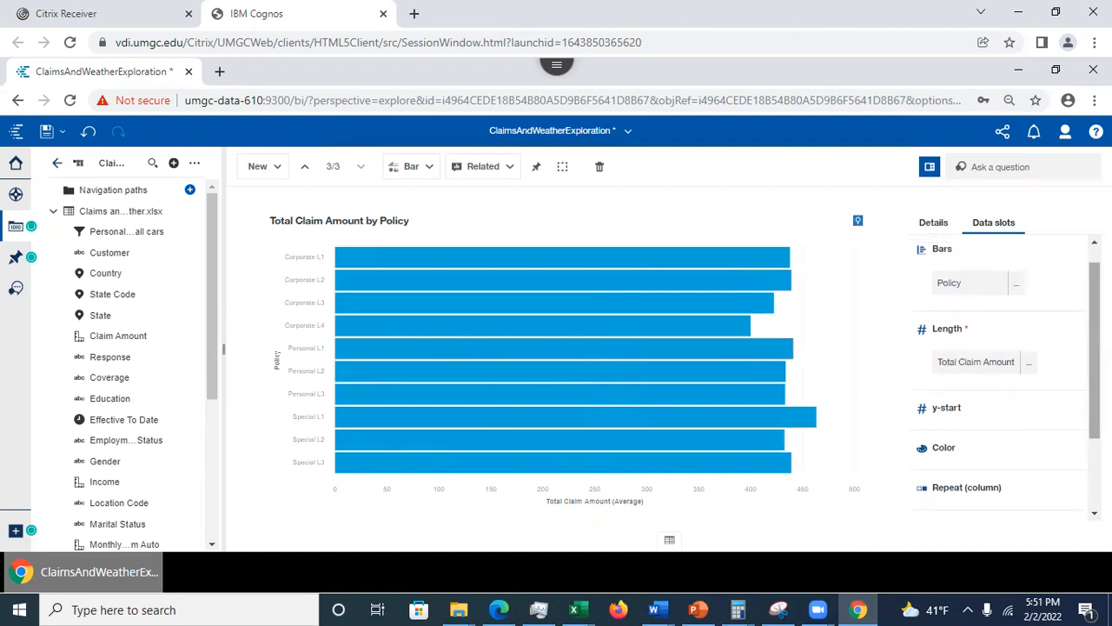
scroll(1083, 310, "up", 1)
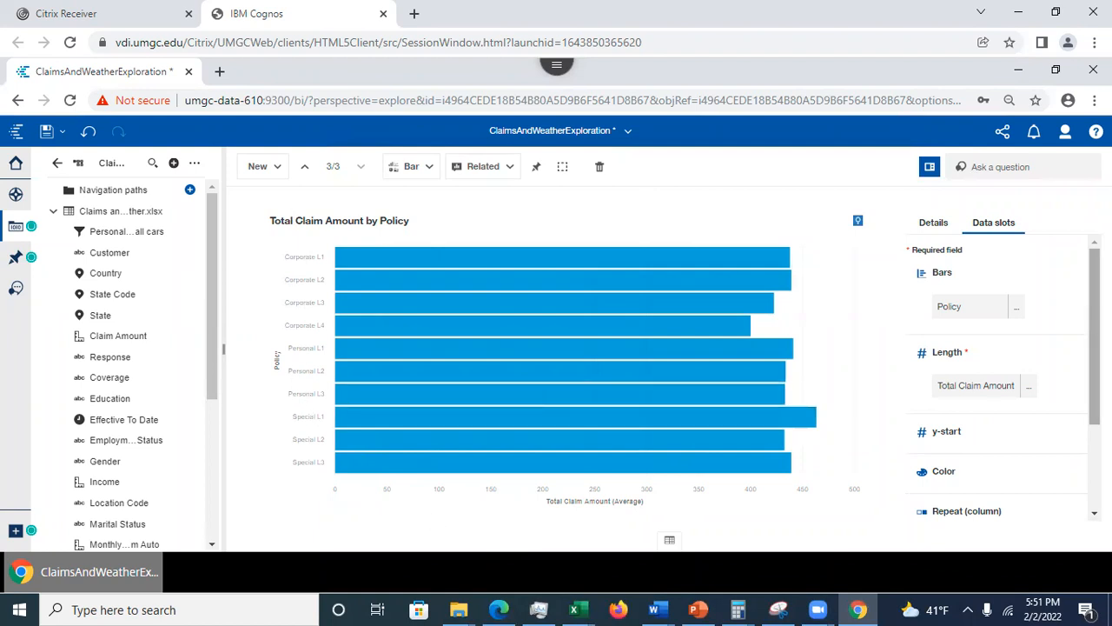
double_click(942, 273)
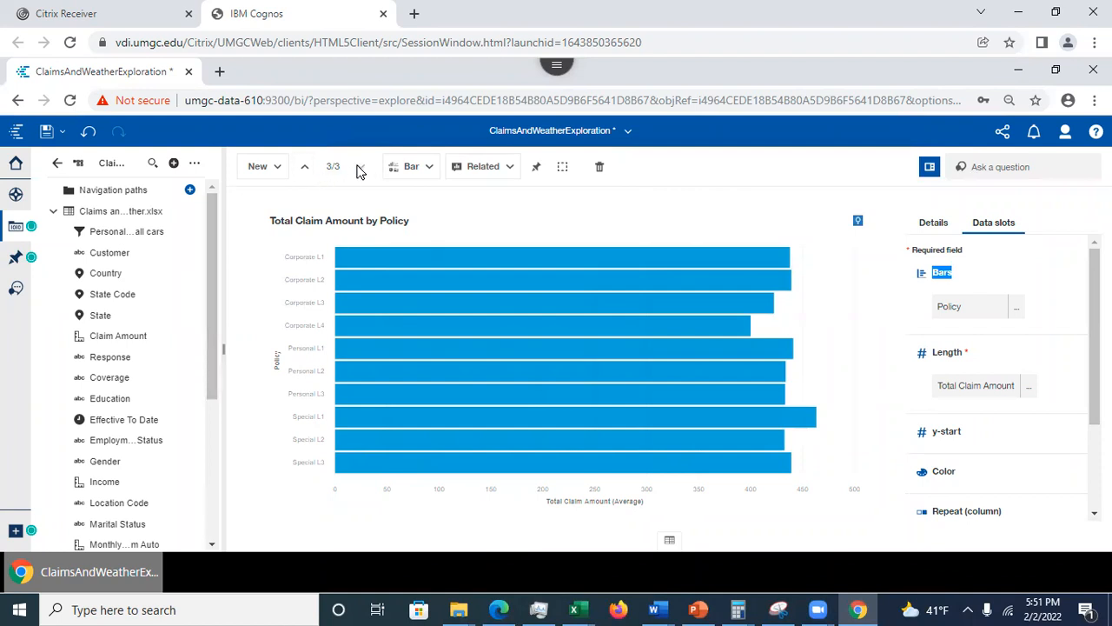
Step: View the summary and driver analysis cards, and return to the Total Claim Amount by Policy card with the card list shown
left_click(305, 167)
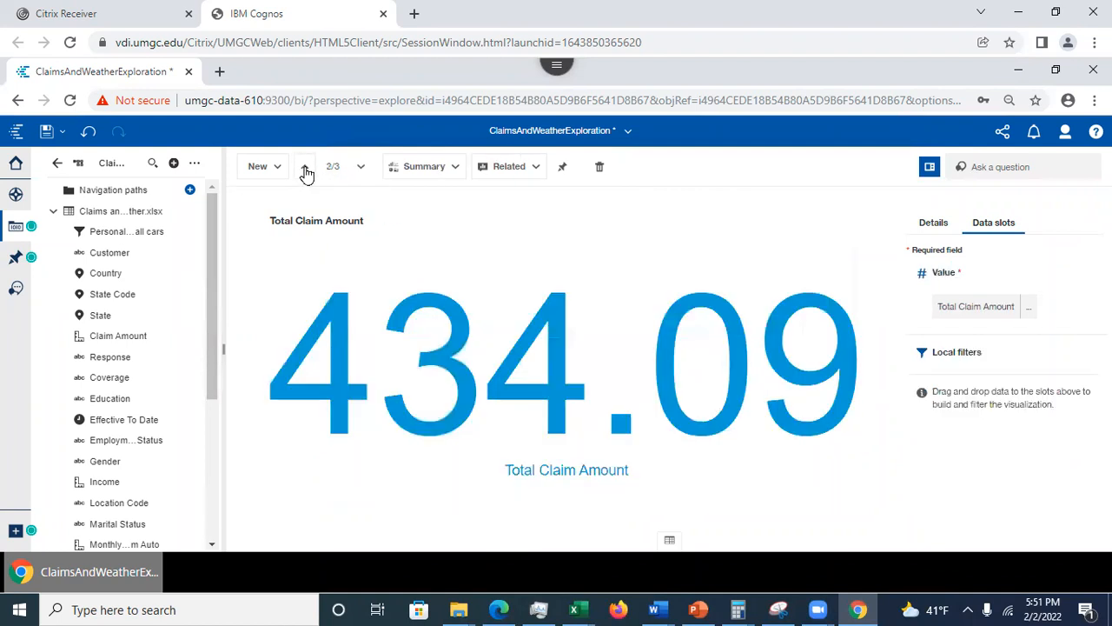
left_click(305, 167)
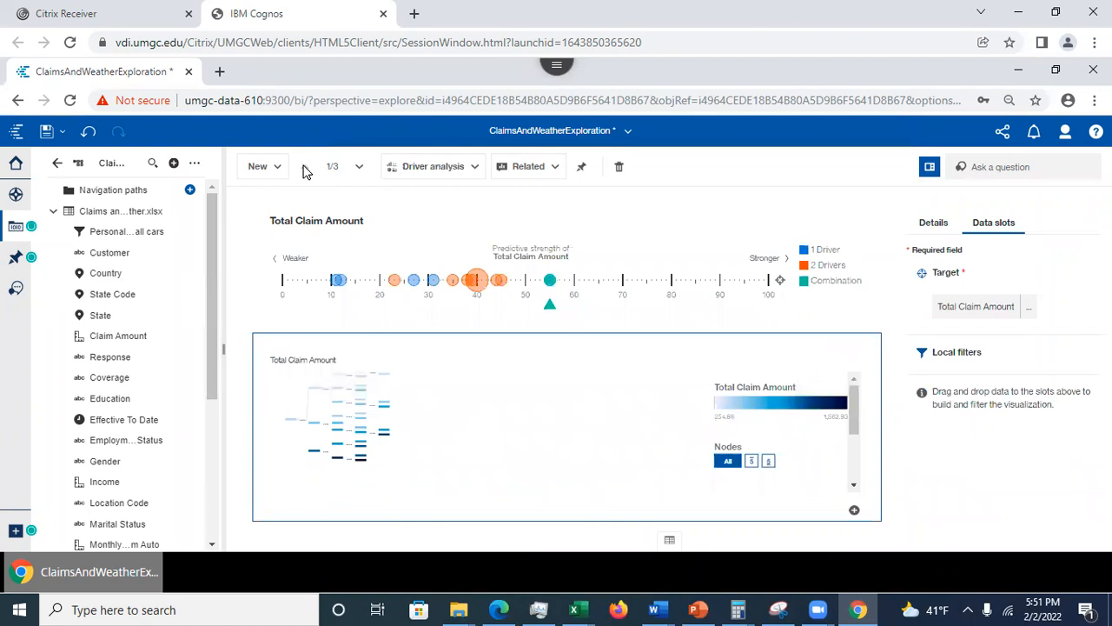
left_click(360, 166)
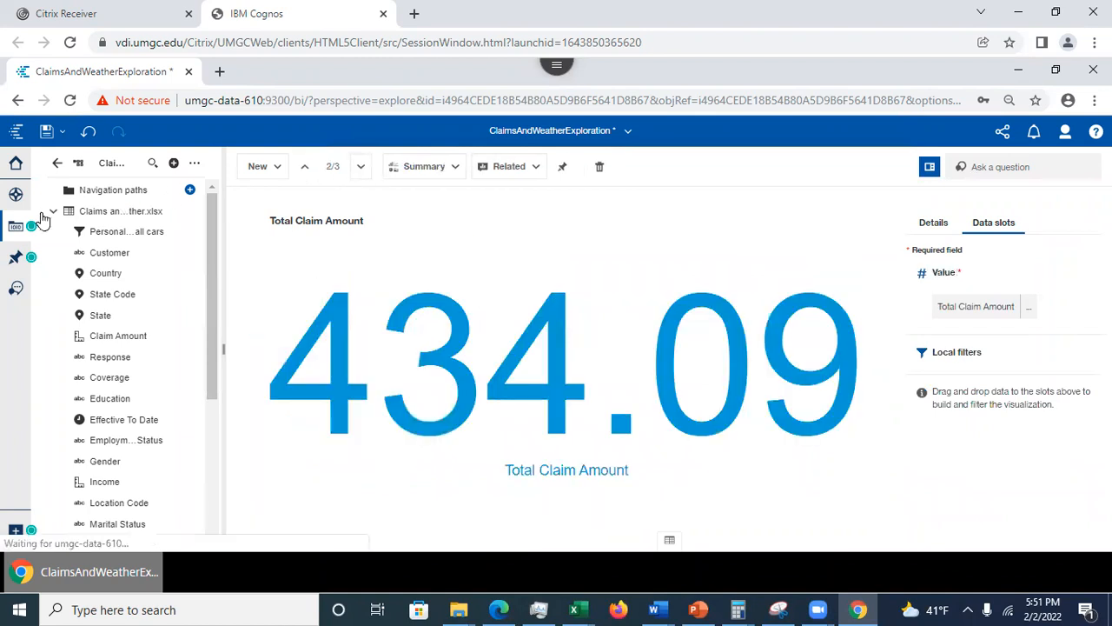
left_click(10, 198)
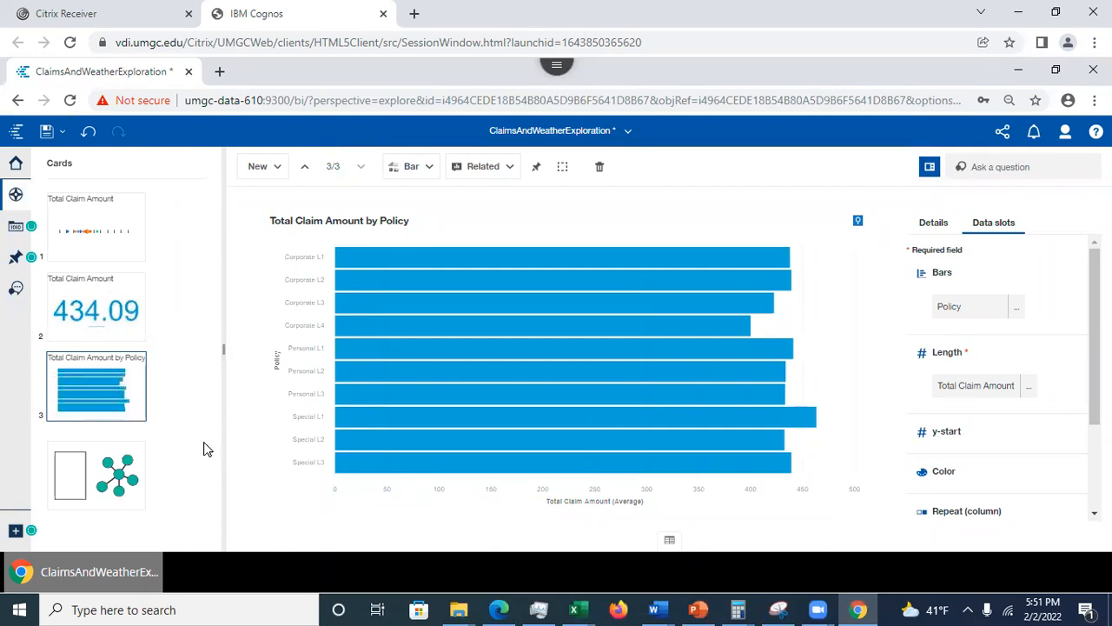
Step: Add a new single card to the exploration and choose Spiral as its visualization type
left_click(112, 479)
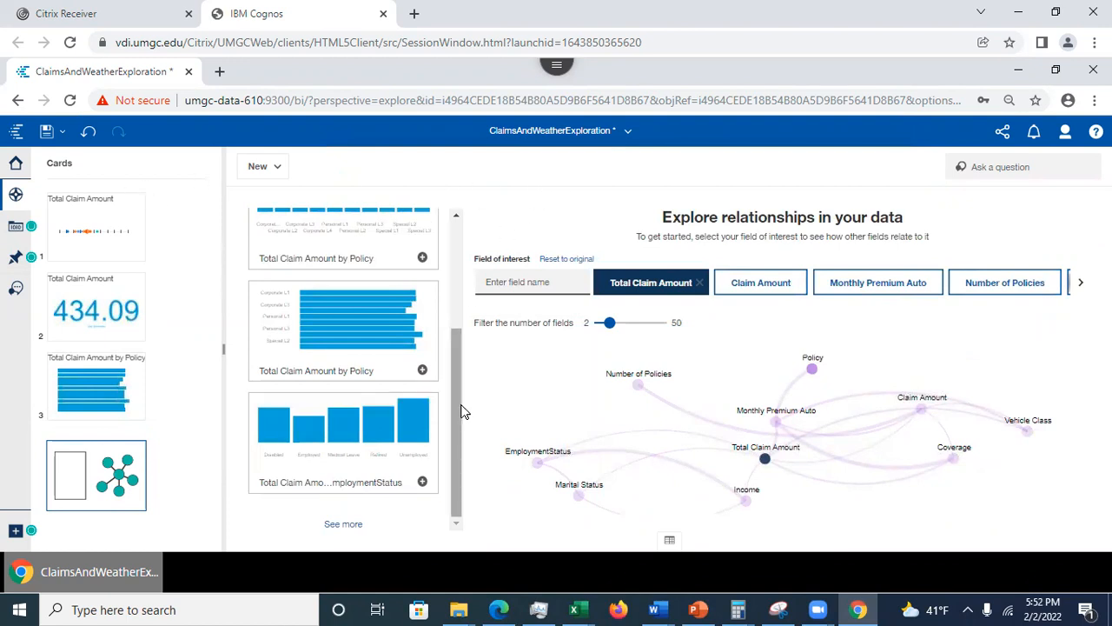
left_click_drag(462, 410, 462, 304)
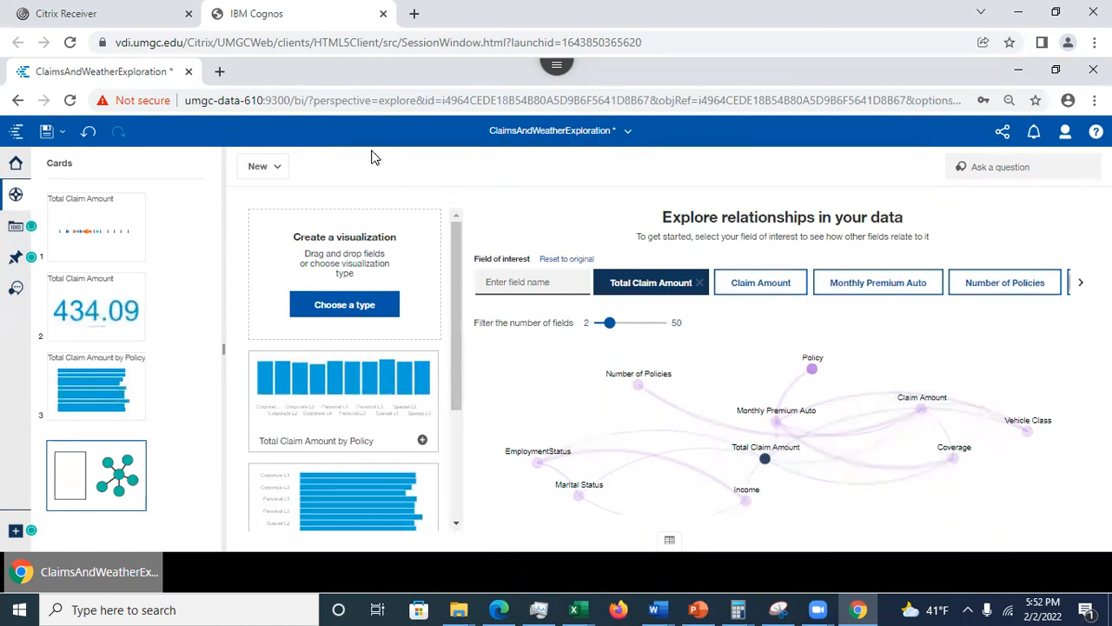
left_click(259, 167)
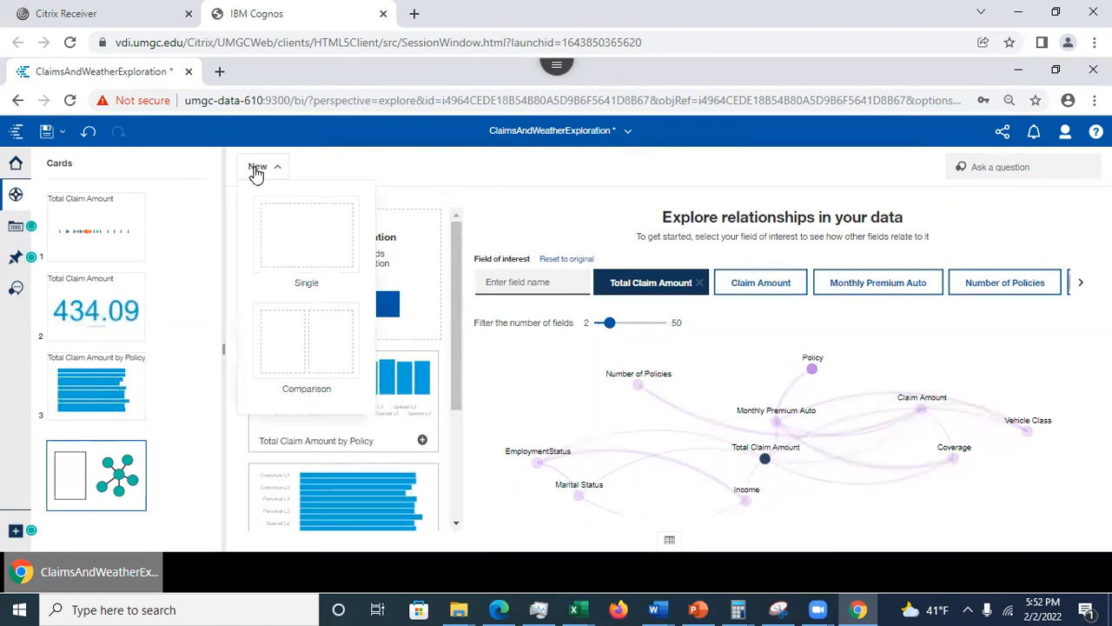
left_click(298, 238)
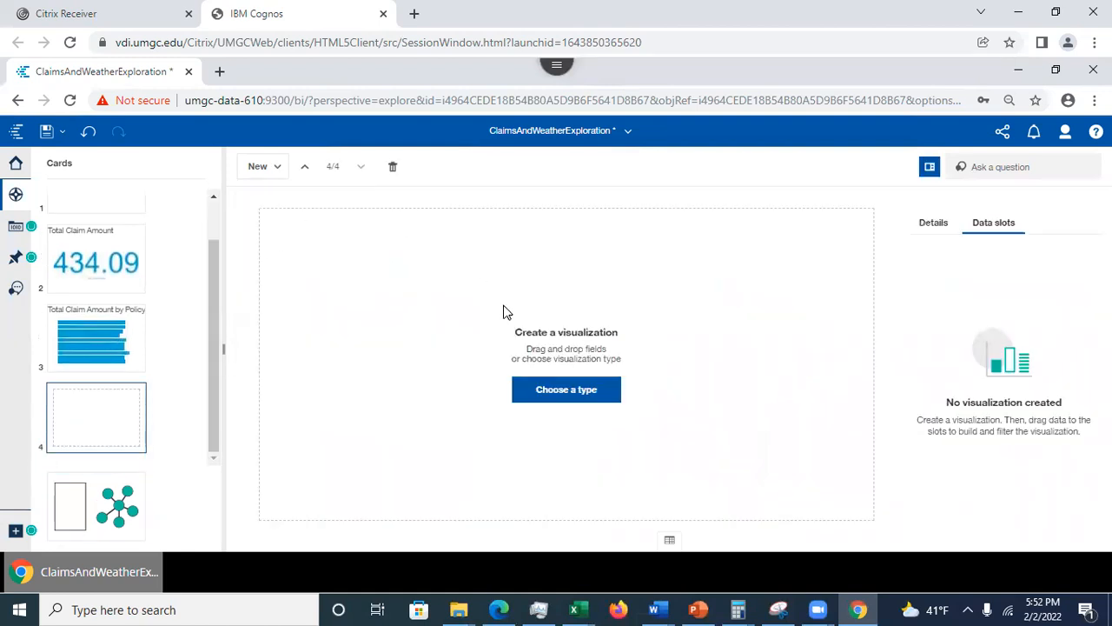
left_click(551, 400)
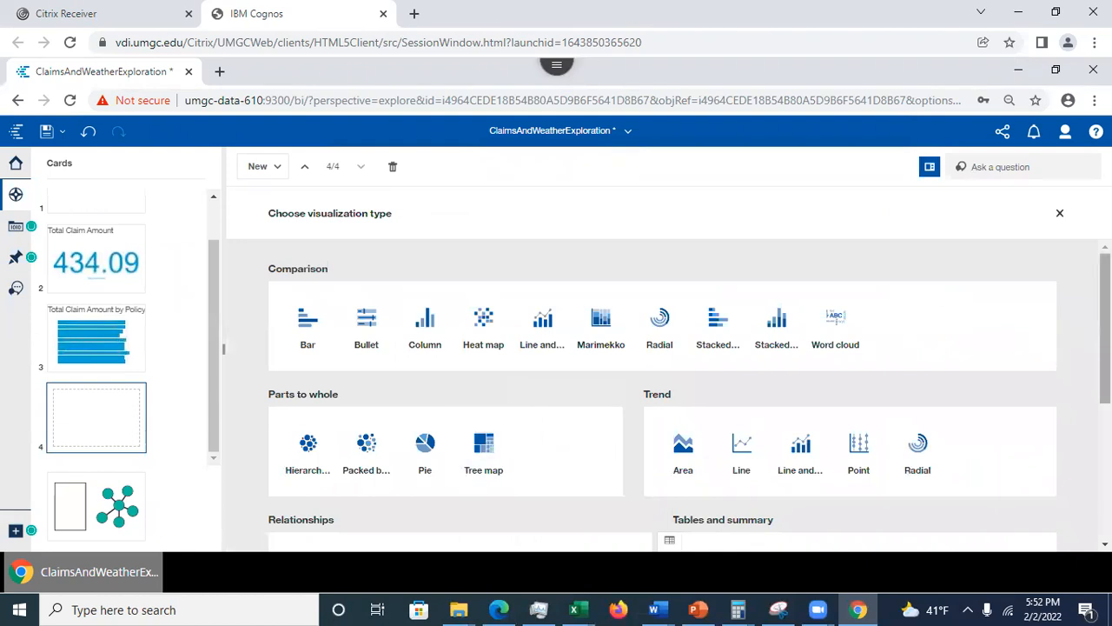
scroll(662, 395, "down", 5)
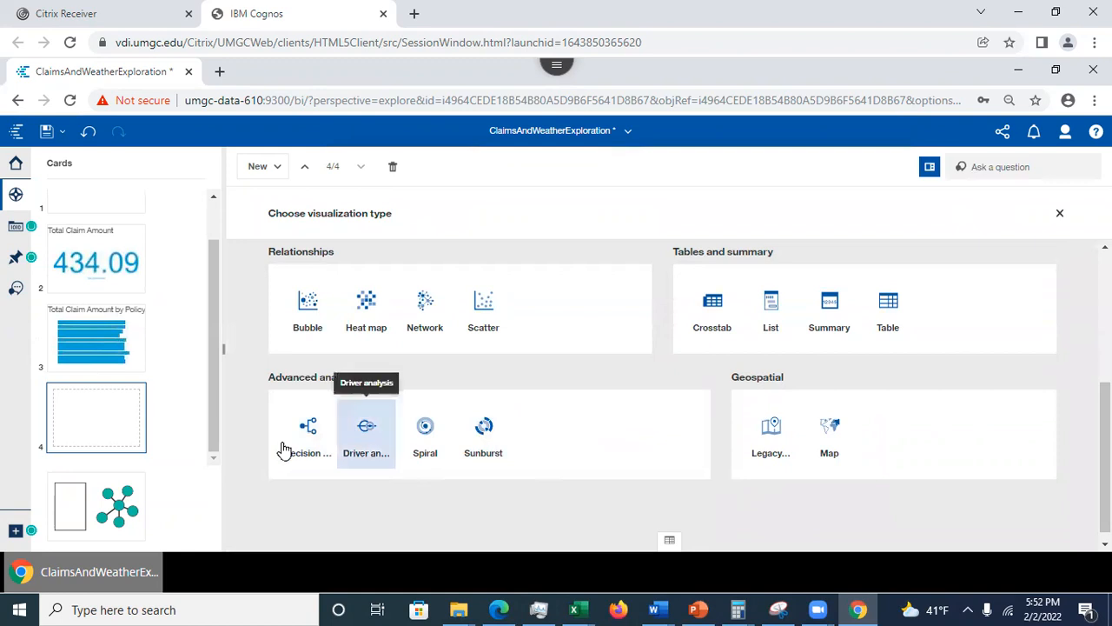
left_click(426, 435)
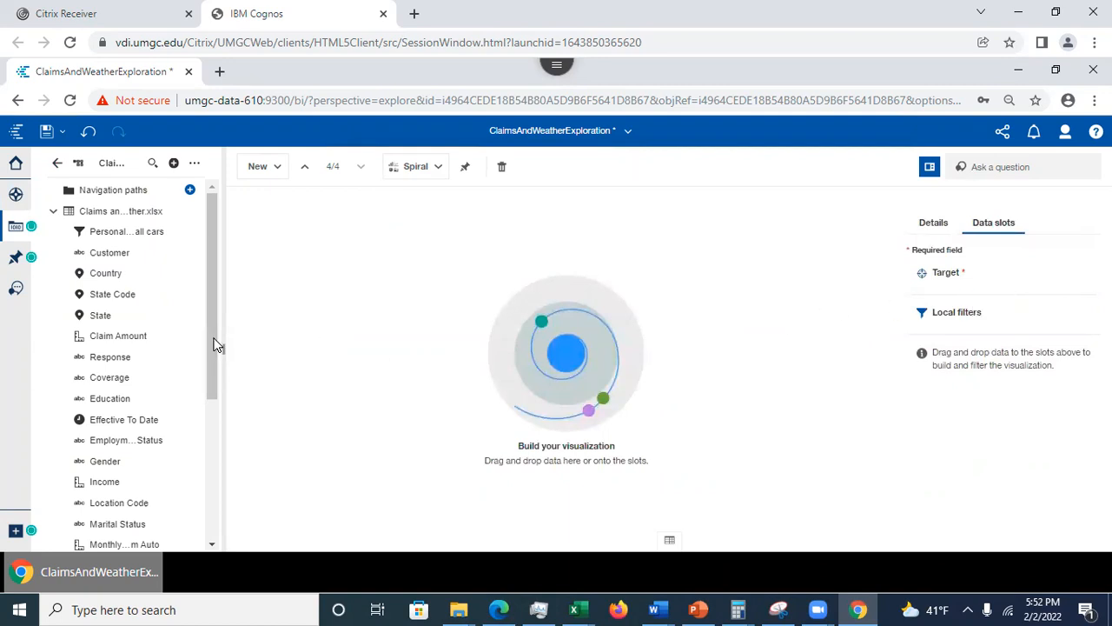
Step: Set Total Claim Amount as the spiral's target and filter the drivers to show only the 1 Driver results
left_click_drag(216, 345, 218, 490)
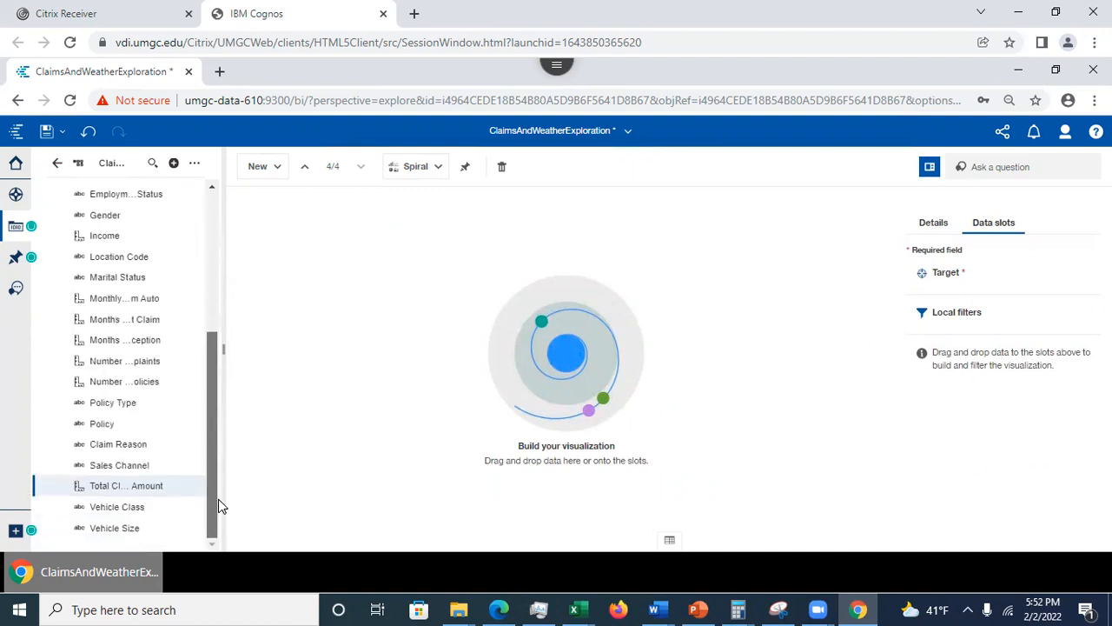
left_click_drag(118, 492, 974, 273)
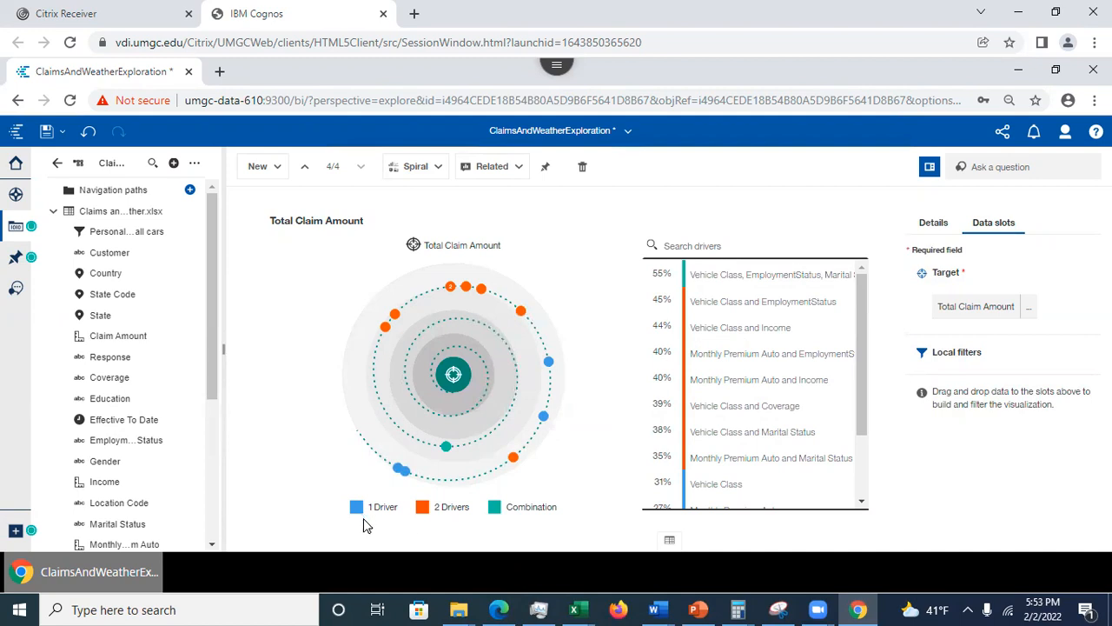
left_click(424, 508)
left_click(494, 507)
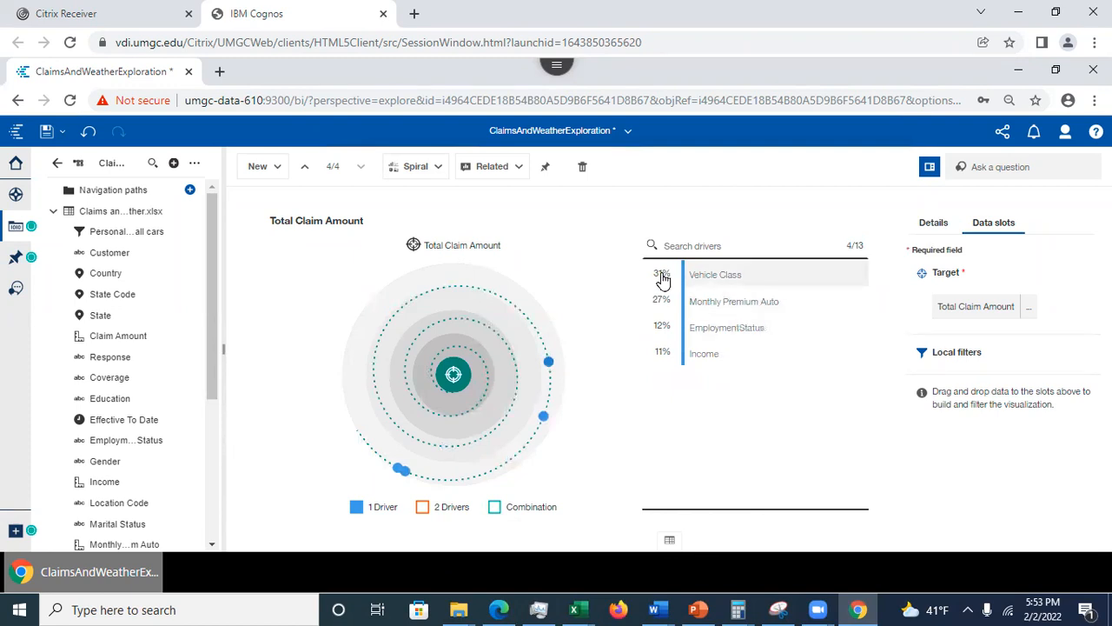
Step: Filter the spiral's drivers for Total Claim Amount to show only the 2 Drivers results
mouse_move(663, 280)
mouse_move(659, 278)
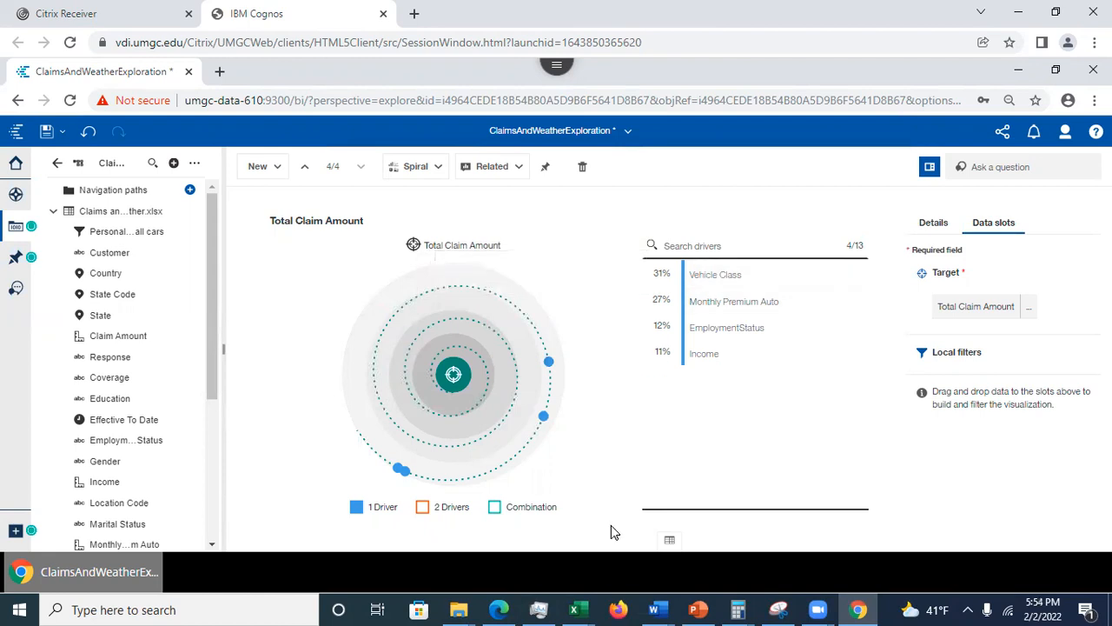
left_click(424, 511)
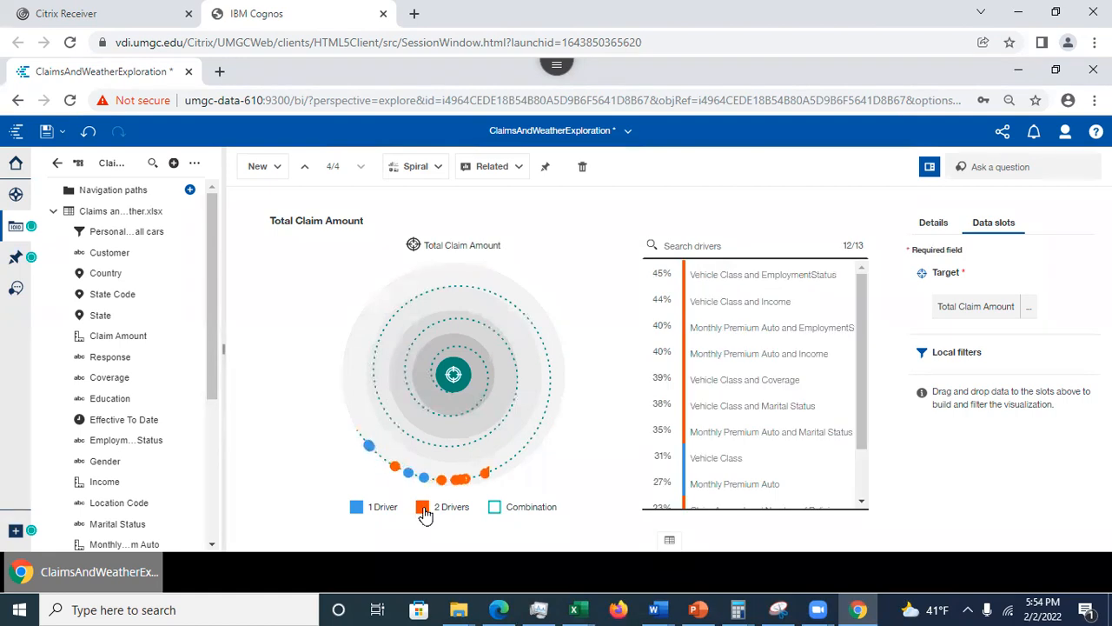
left_click(356, 508)
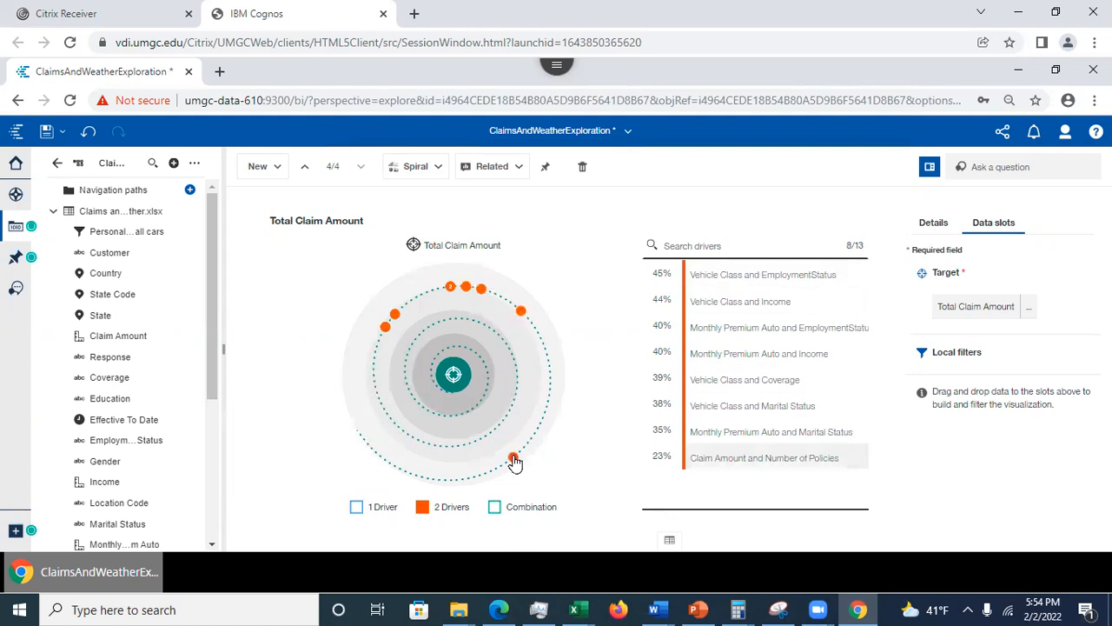
mouse_move(514, 460)
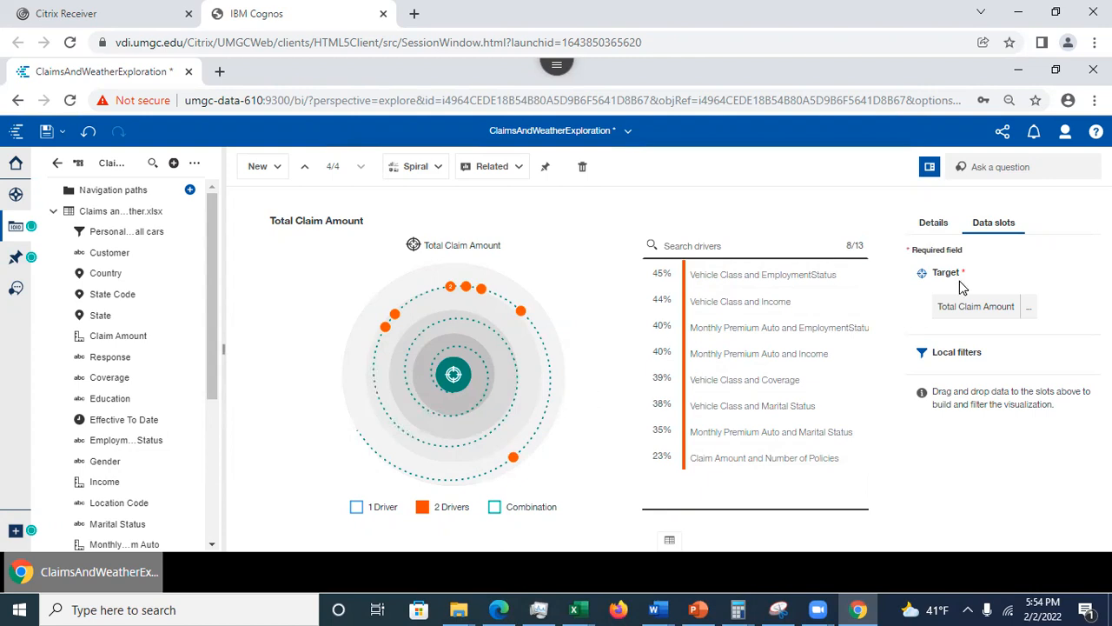
Step: Check the spiral's details, and show the Combination and 1 Driver results together with the 2 Drivers ones
left_click(935, 228)
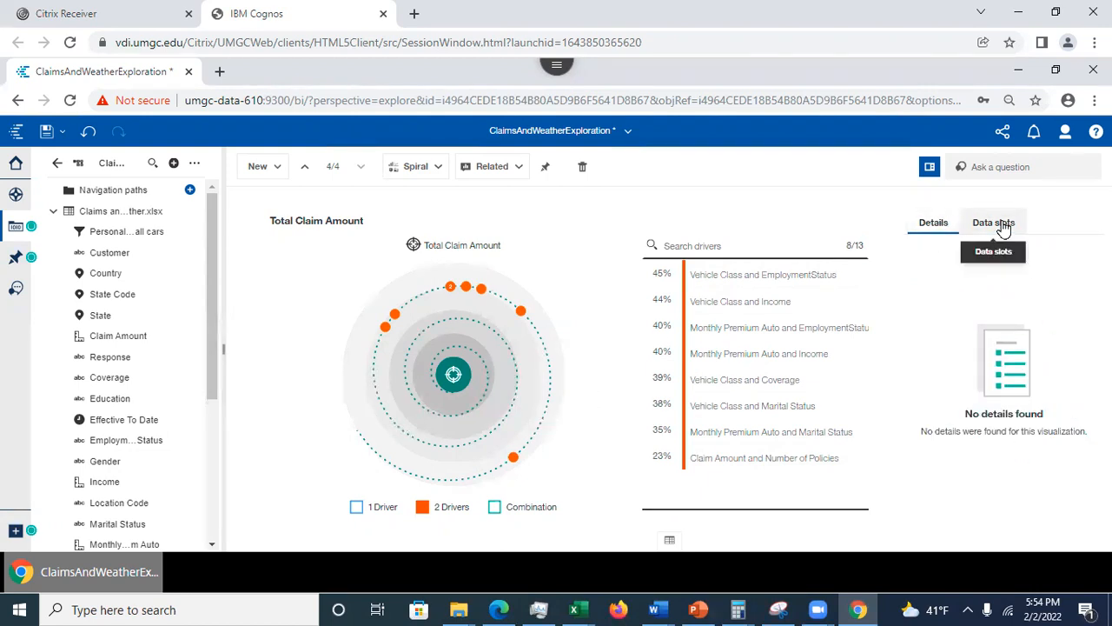
left_click(495, 506)
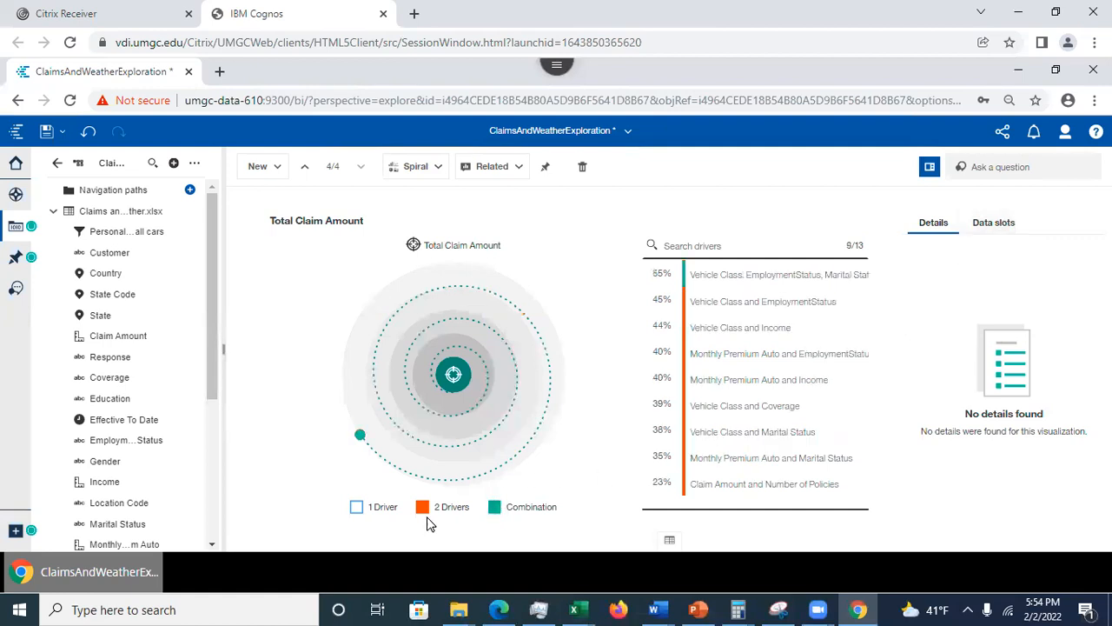
left_click(362, 511)
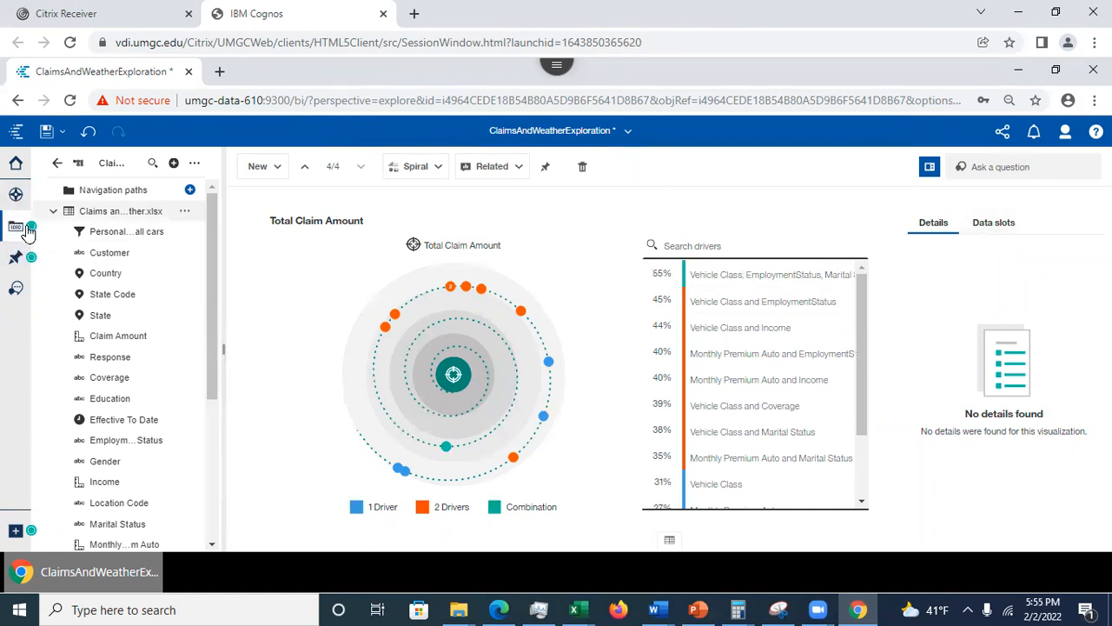
Step: Show the exploration's card list and open the Total Claim Amount driver analysis card
left_click(14, 193)
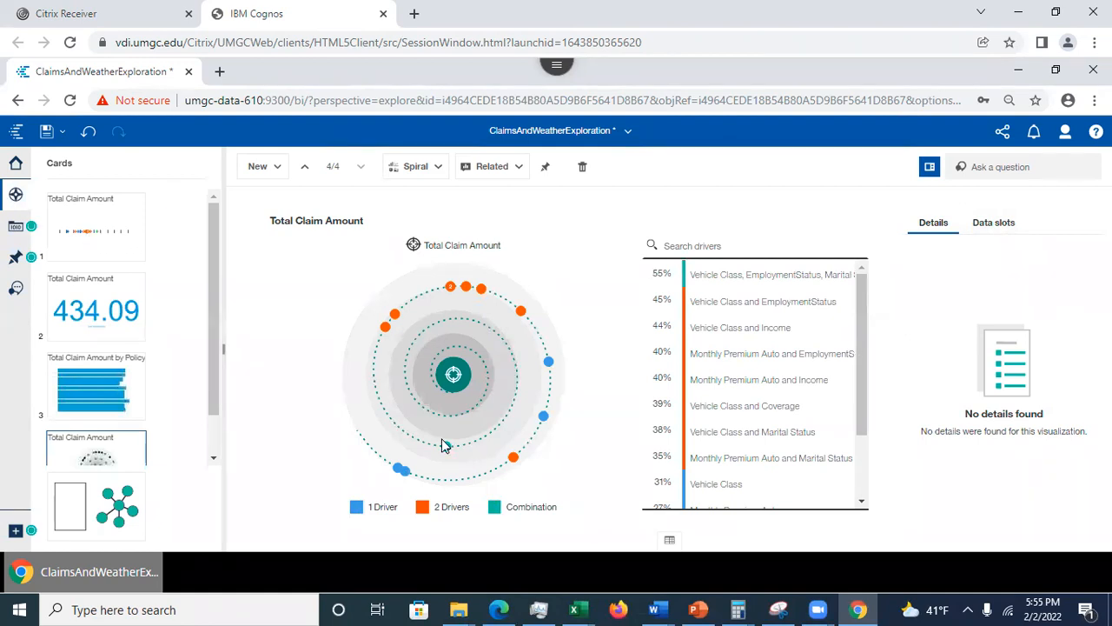
left_click(93, 233)
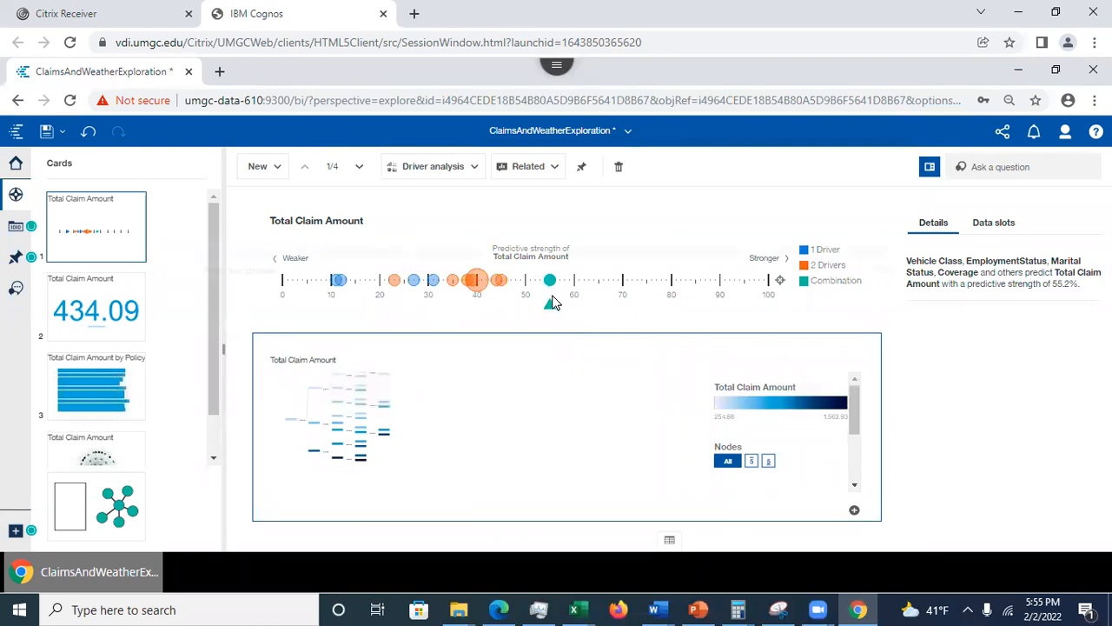
Step: View the driver charts for Income, Monthly Premium Auto, Vehicle Class, Claim Amount with Number of Policies, and Monthly Premium Auto with Marital Status
mouse_move(550, 284)
mouse_move(334, 282)
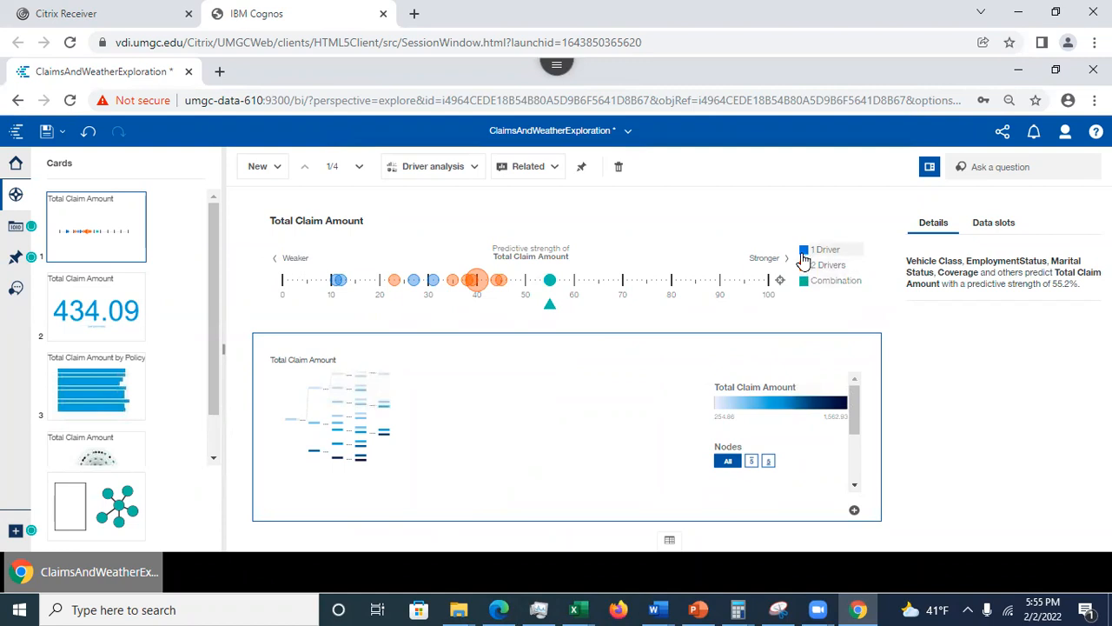
left_click(336, 280)
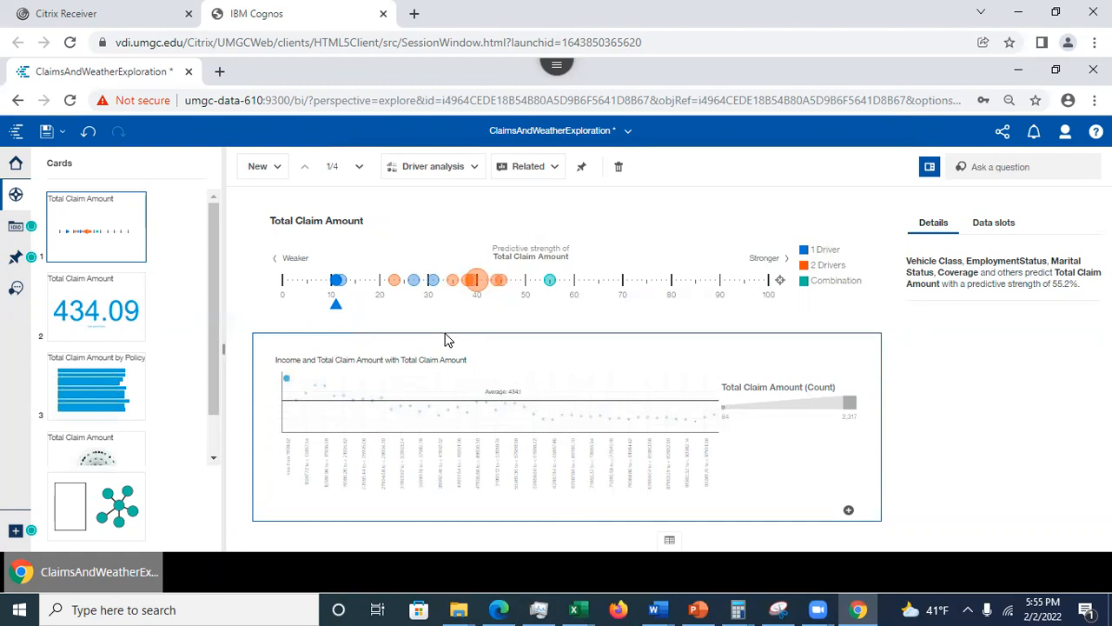
left_click(413, 279)
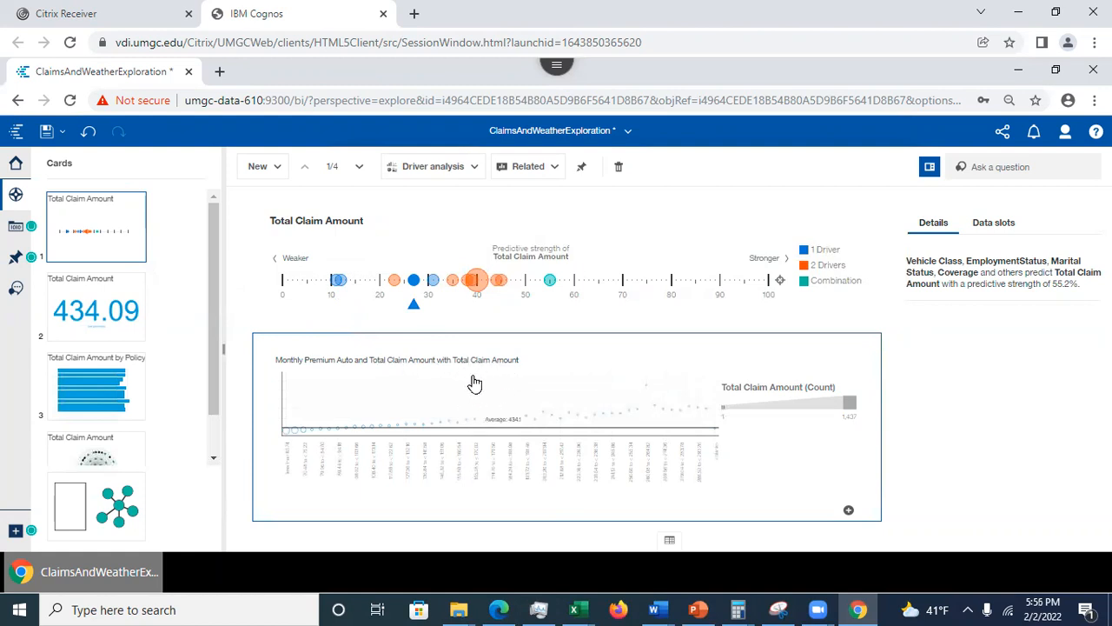
left_click(433, 281)
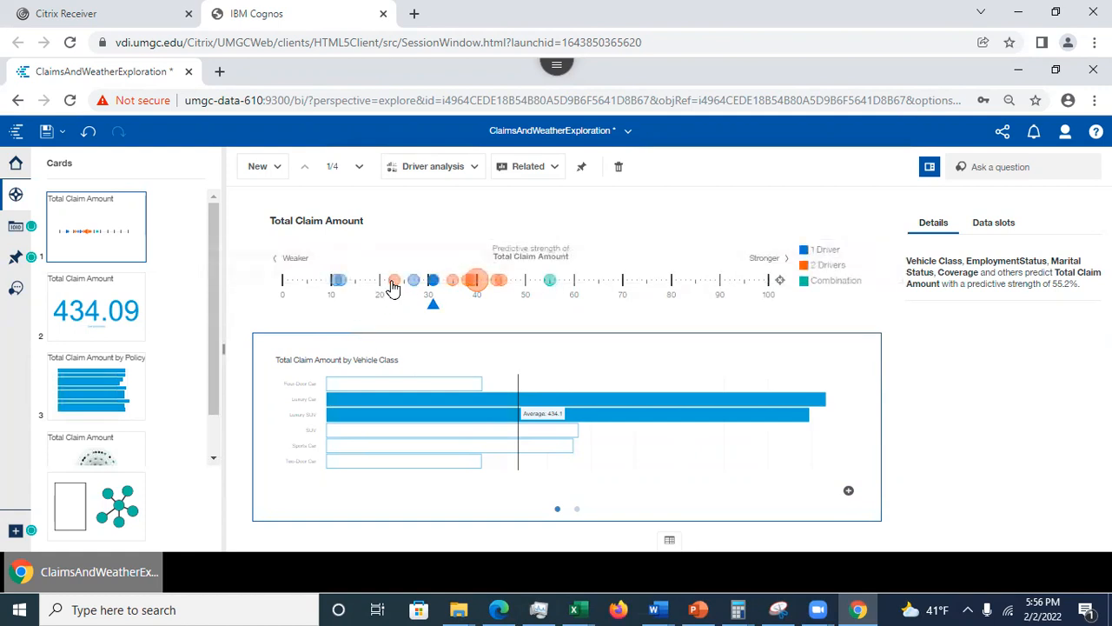
left_click(392, 285)
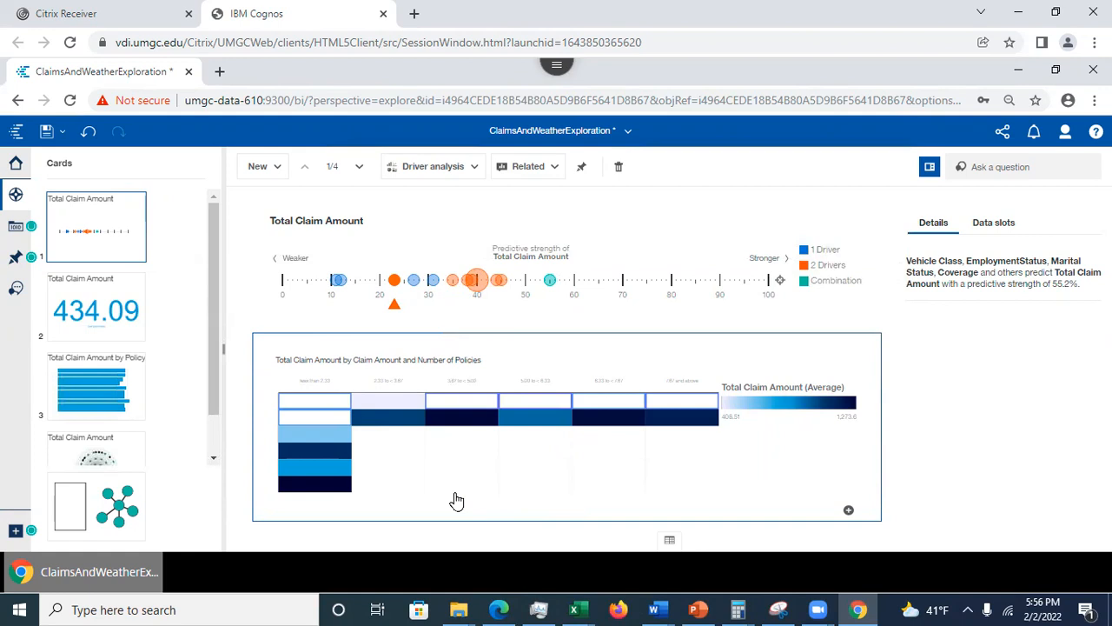
left_click(454, 285)
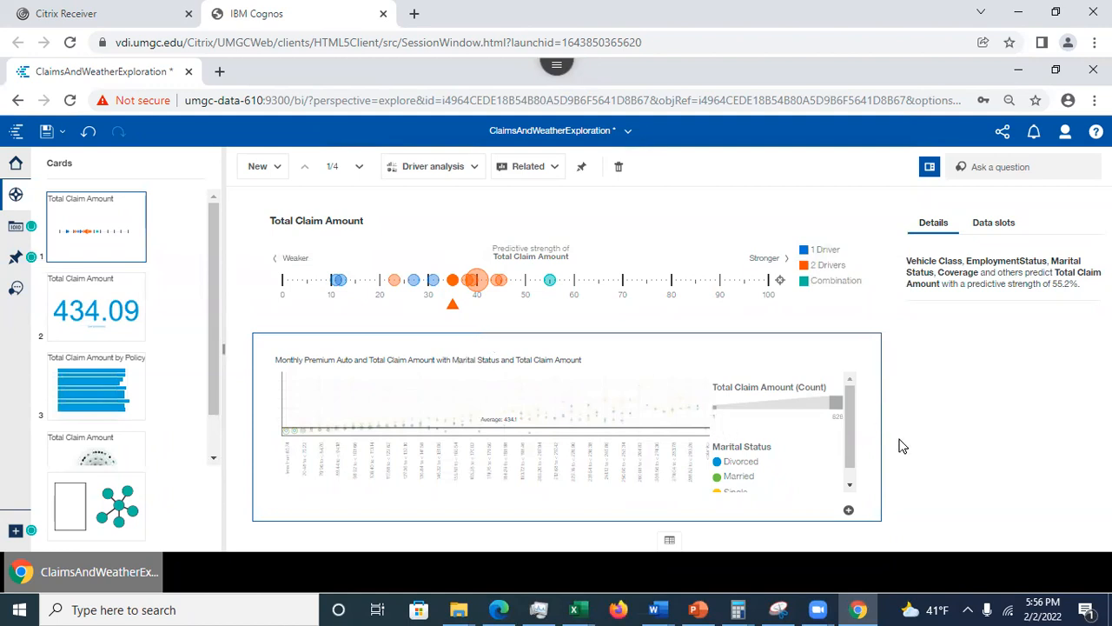
Step: Add the combination driver's decision tree to the exploration as a new card and open that card
left_click(550, 281)
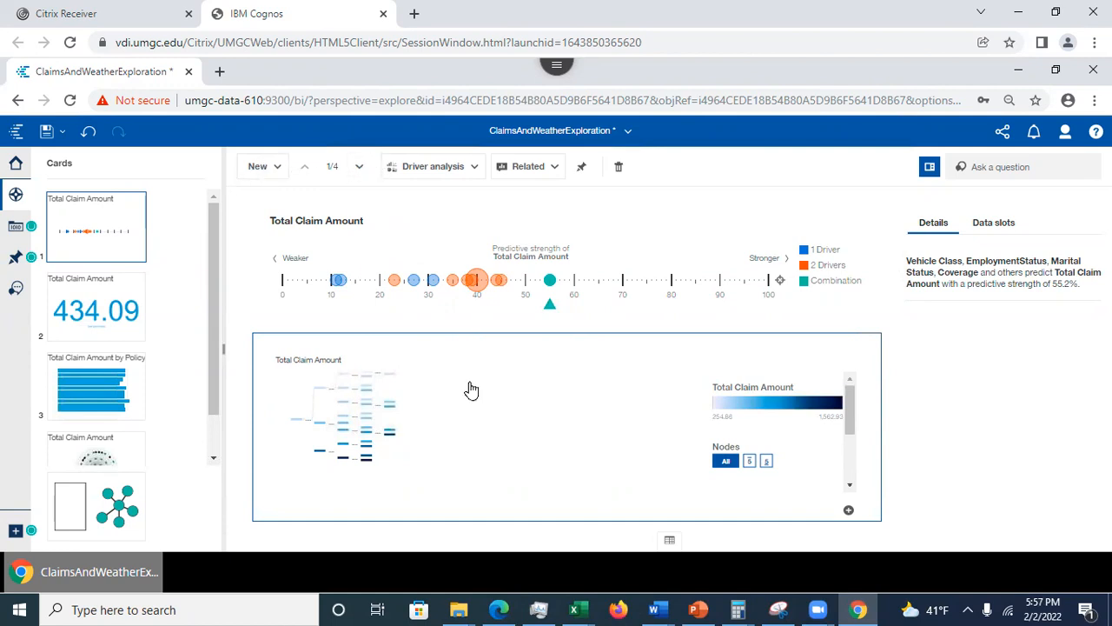
left_click(849, 513)
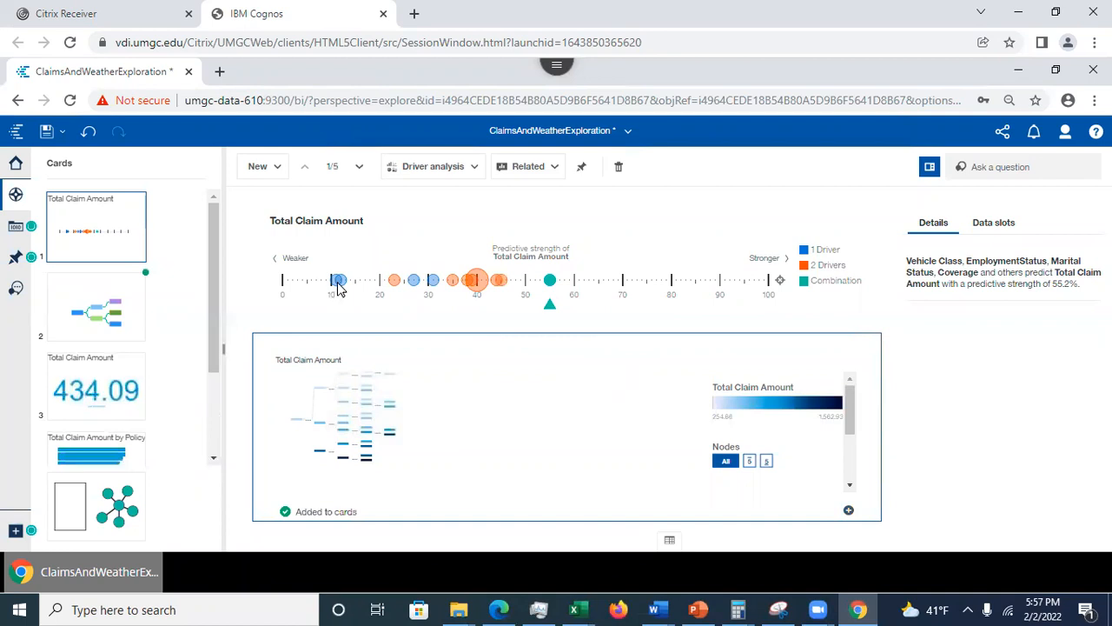
left_click(91, 304)
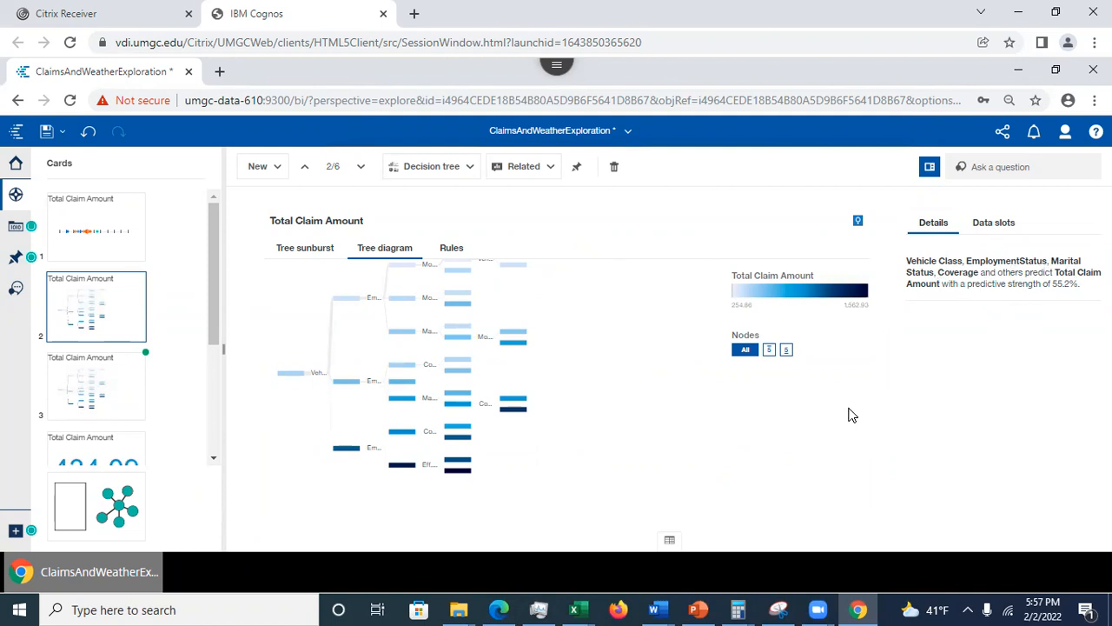
Step: Hide the card list and the details pane to leave more room for the decision tree
left_click(17, 196)
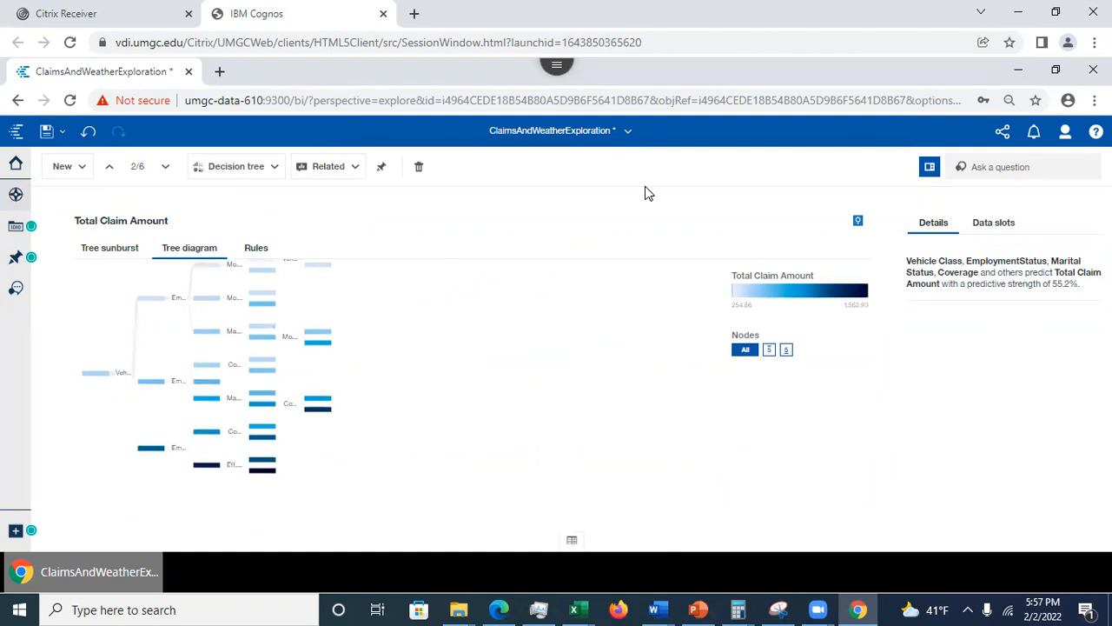
left_click(929, 167)
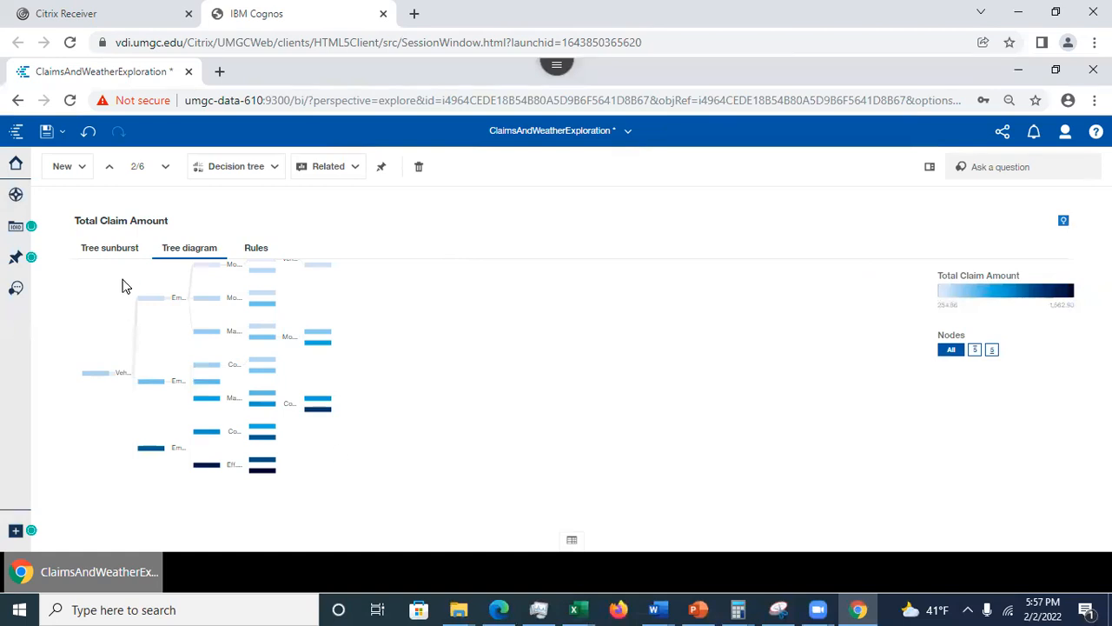
Step: Collapse the tree diagram's SUV, Sports Car branch and expand it again
left_click(155, 387)
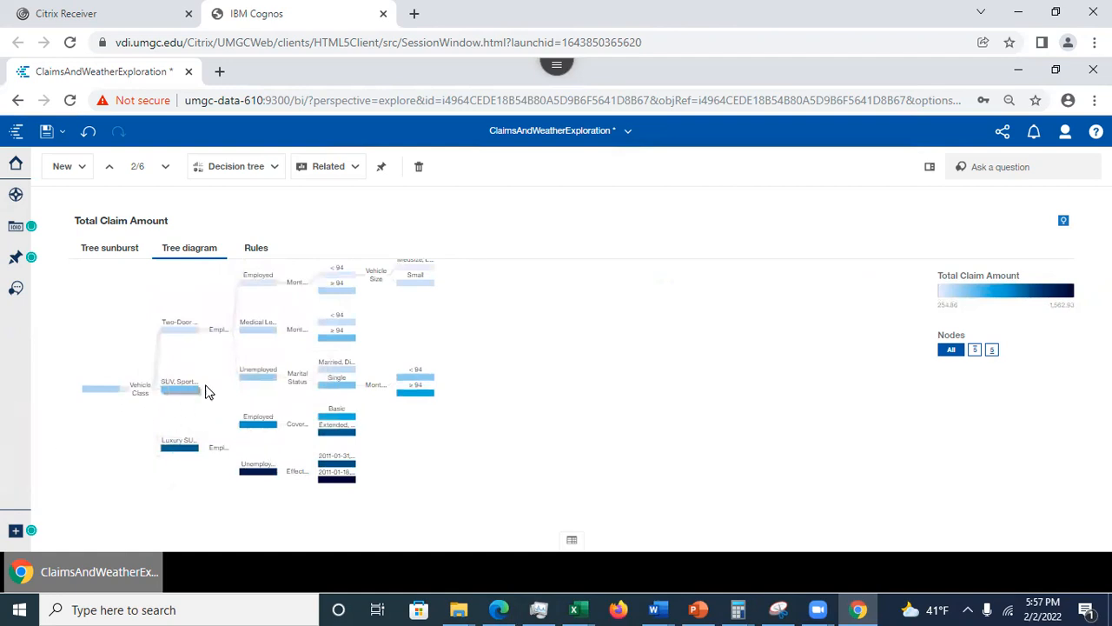
left_click(180, 393)
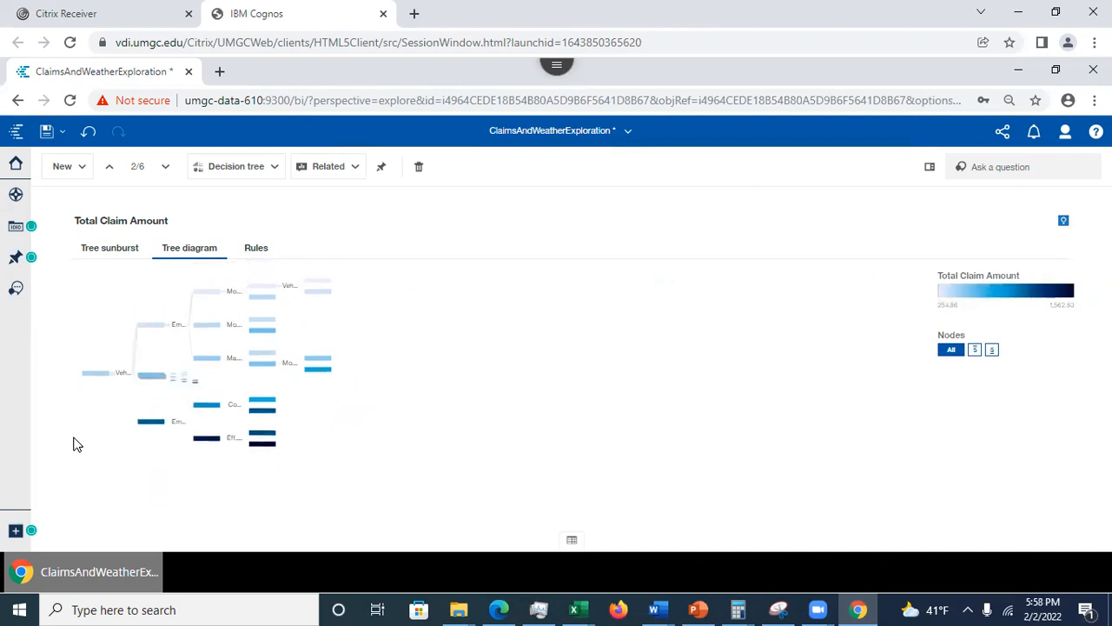
left_click(180, 378)
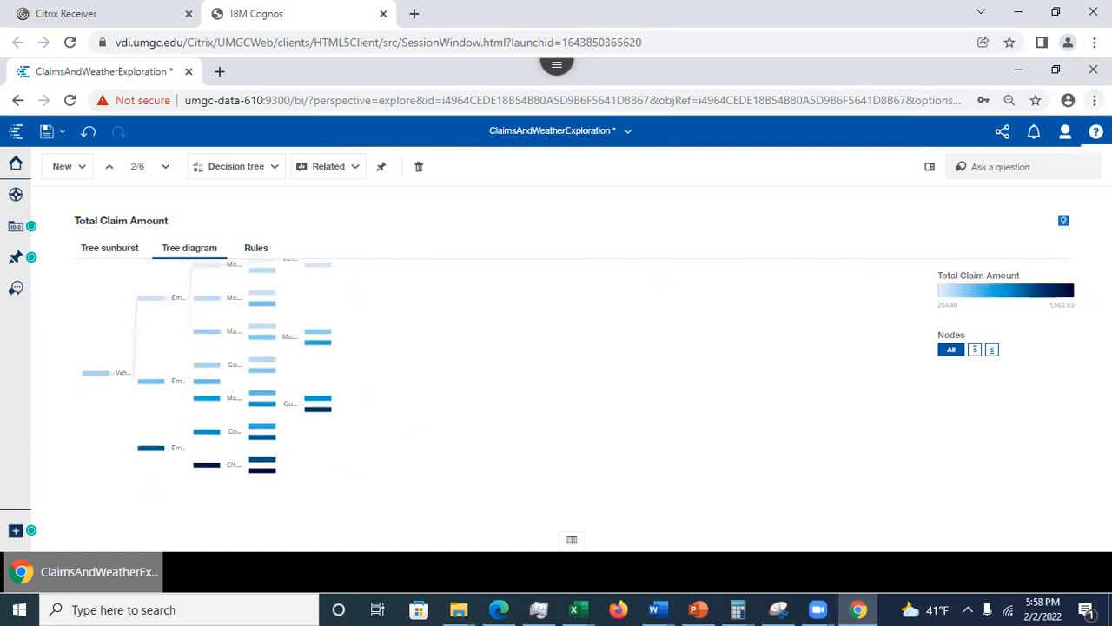
Step: Increase the inner browser's zoom by one level to enlarge the tree diagram
left_click(1095, 99)
left_click(1049, 252)
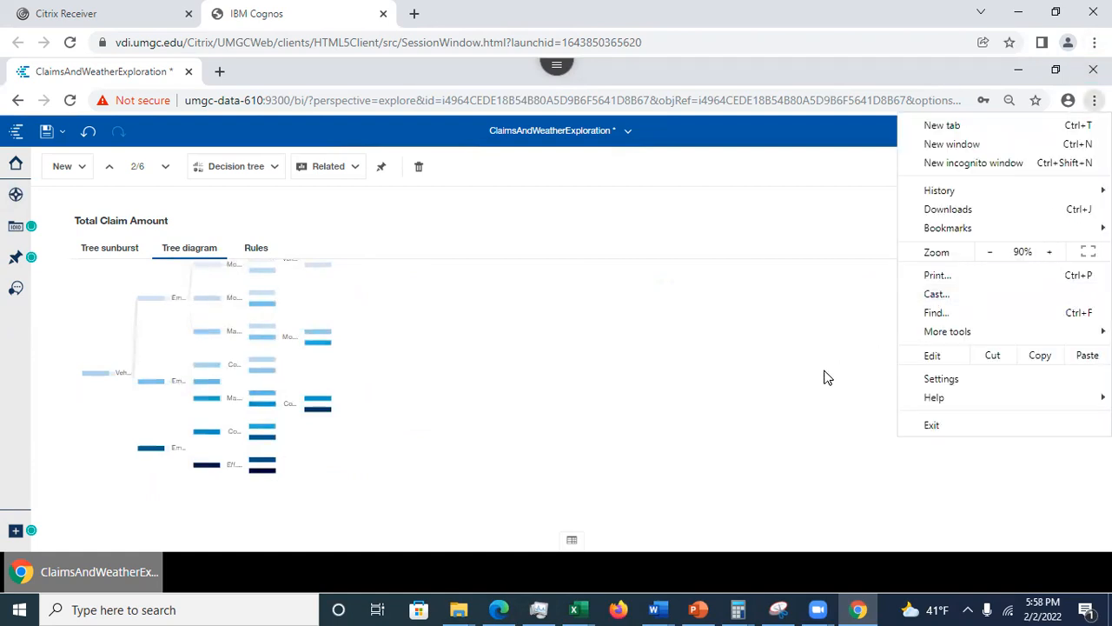
left_click(622, 430)
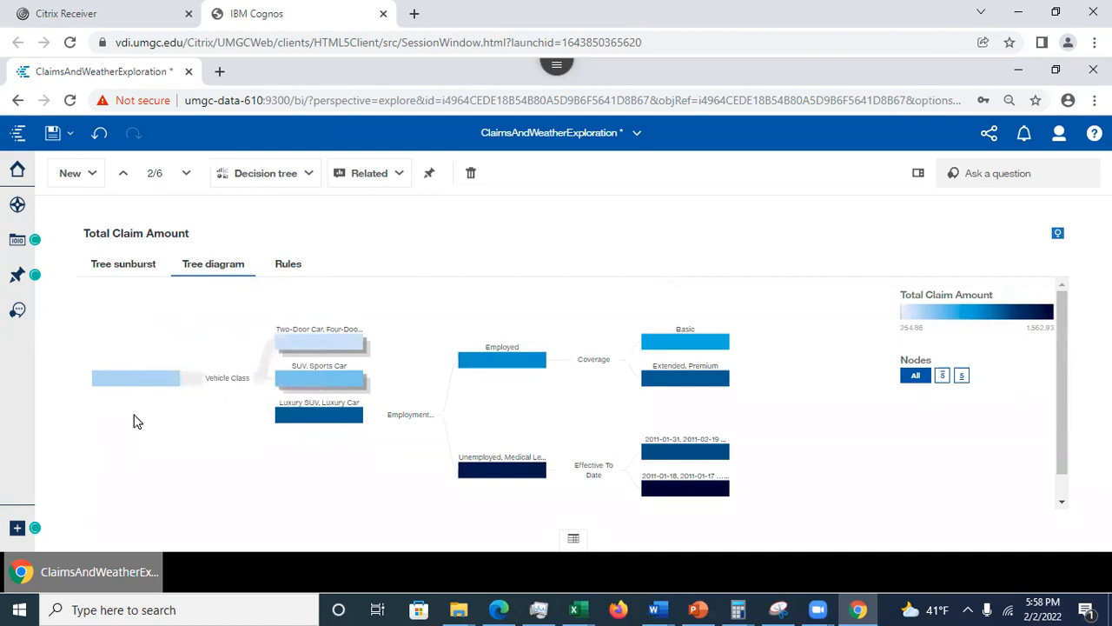
Step: Collapse the Luxury SUV, Luxury Car branch and read the statistics of the root and Two-Door Car, Four-Door Car nodes
left_click(499, 95)
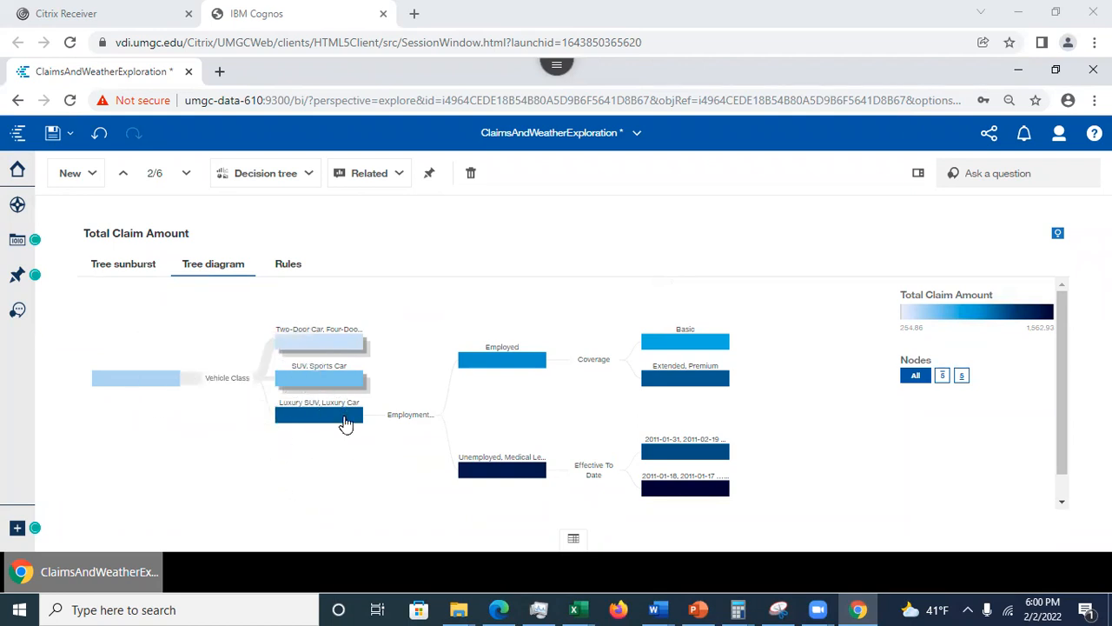
left_click(337, 422)
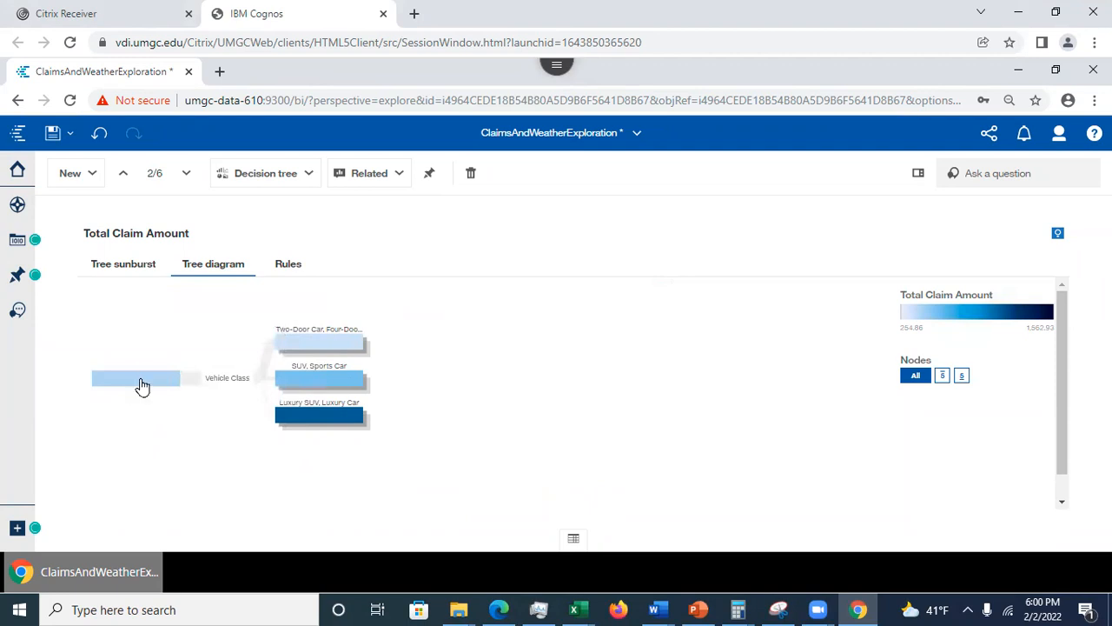
mouse_move(143, 386)
mouse_move(314, 344)
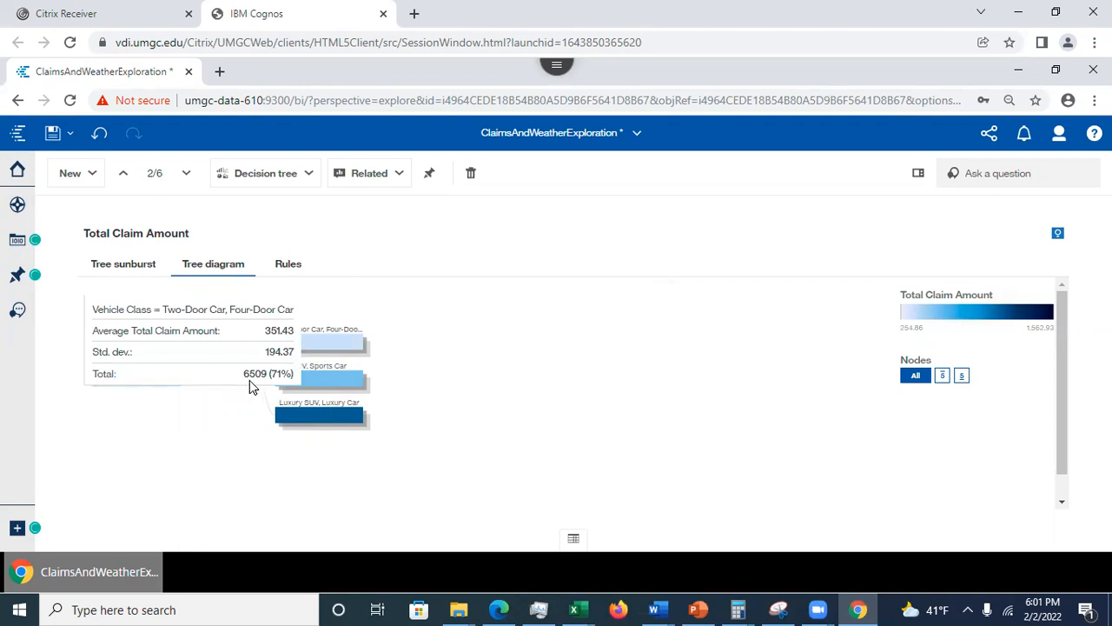
Step: Expand the Two-Door Car, Four-Door Car branch and collapse its Unemployed node
left_click(350, 346)
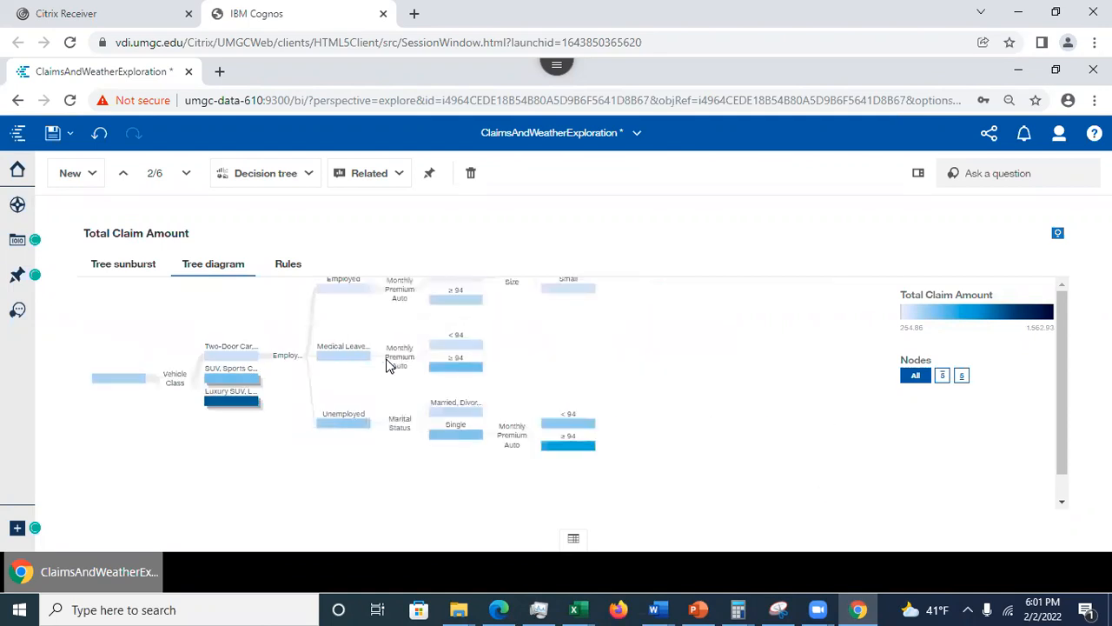
left_click(345, 426)
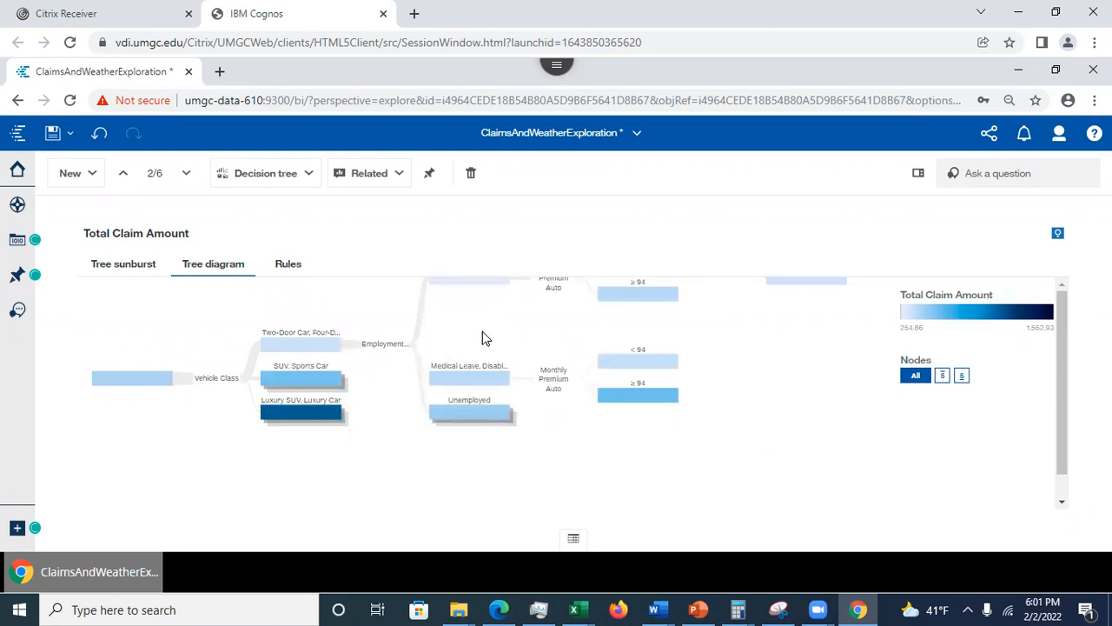
scroll(482, 371, "up", 1)
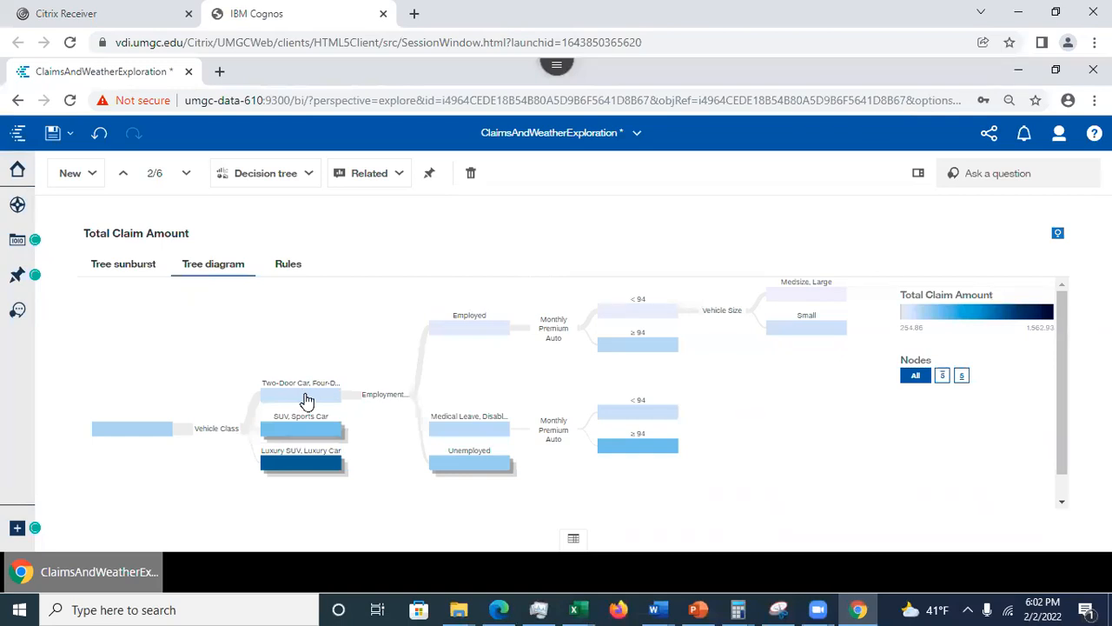
Step: Read the node statistics from Two-Door Car, Four-Door Car through Employed and Monthly Premium Auto < 94 to Small, and highlight that decision path
mouse_move(307, 400)
mouse_move(468, 332)
mouse_move(636, 318)
mouse_move(807, 334)
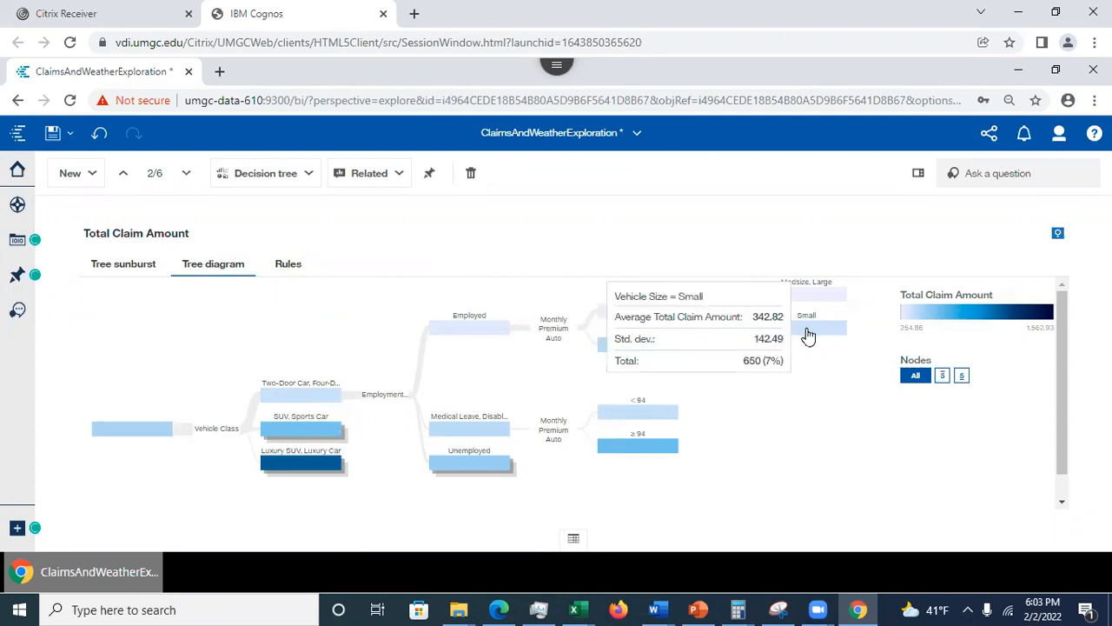
left_click(809, 335)
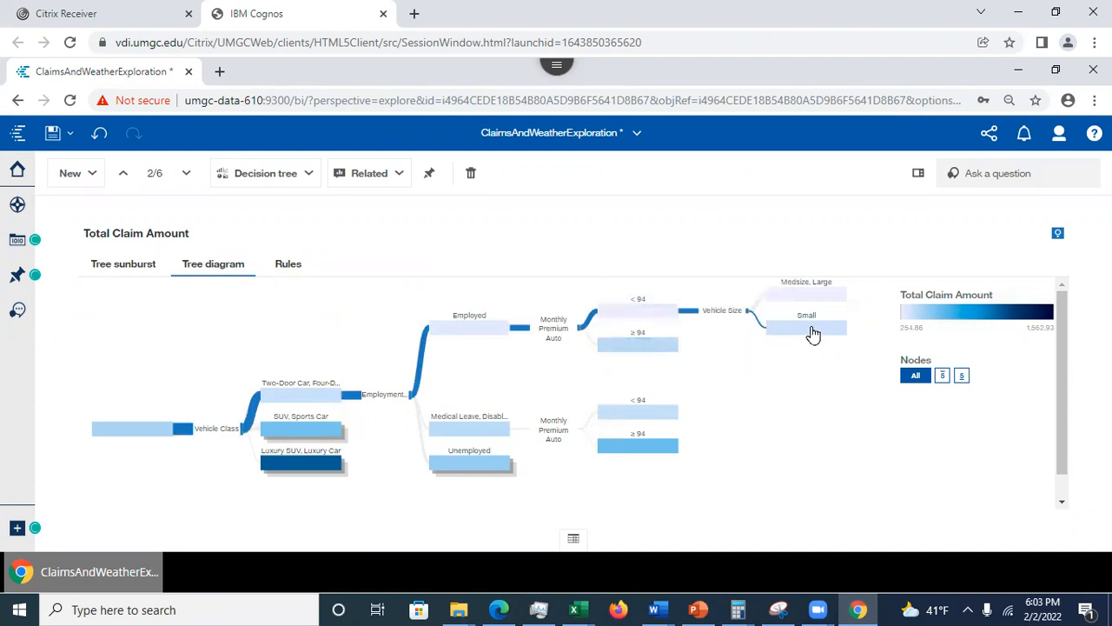
left_click(811, 335)
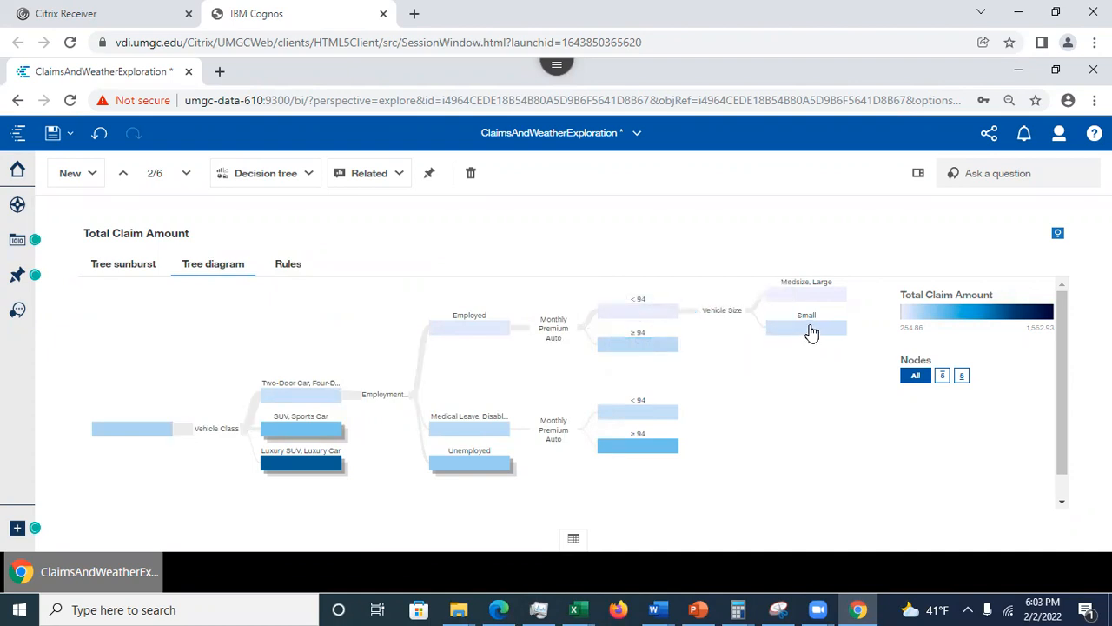
left_click(810, 333)
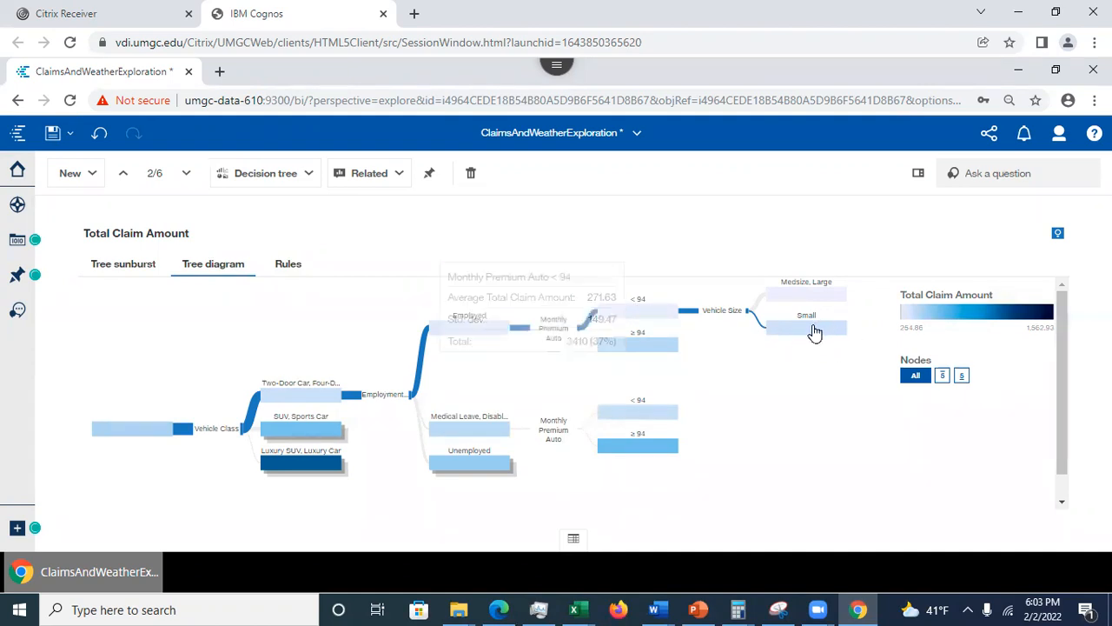
Step: Expand the SUV, Sports Car and the Luxury SUV, Luxury Car branches of the Total Claim Amount tree diagram
mouse_move(813, 331)
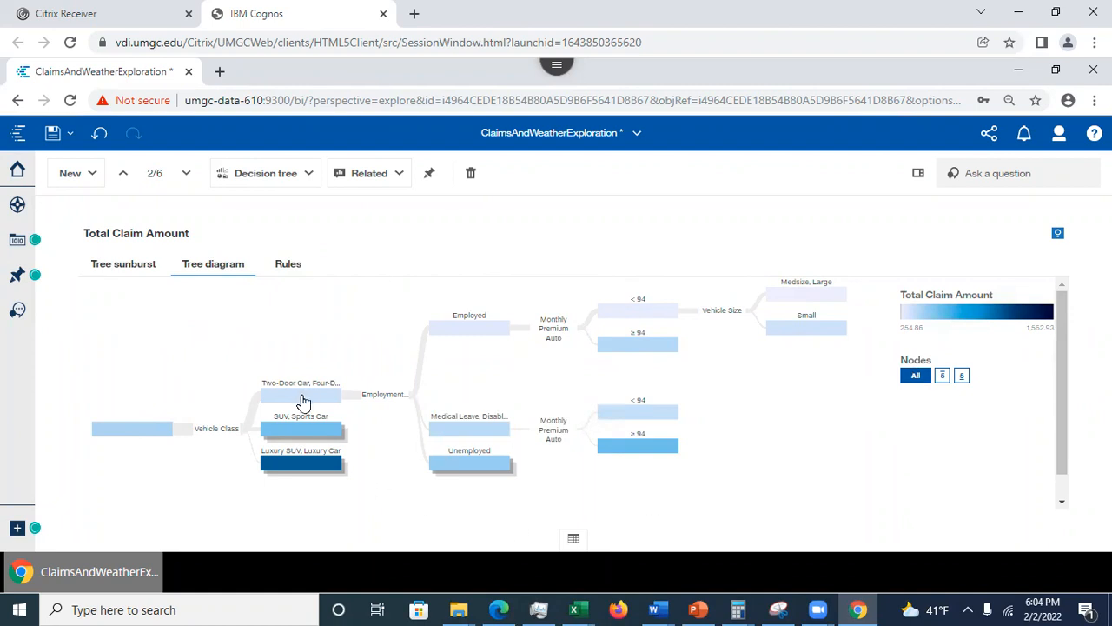
left_click(306, 438)
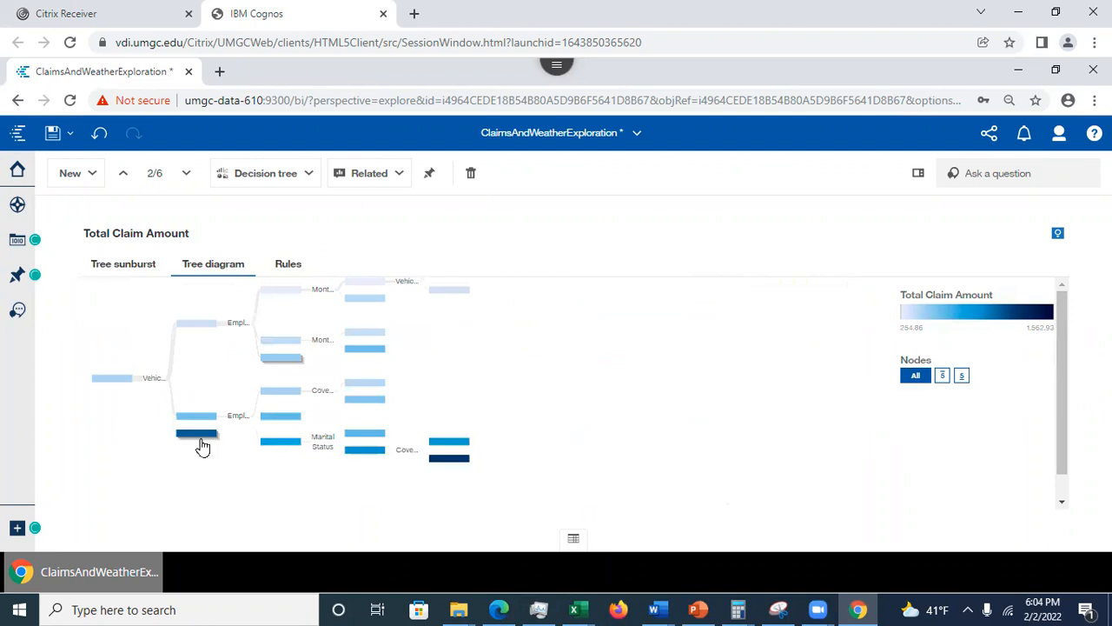
left_click(199, 435)
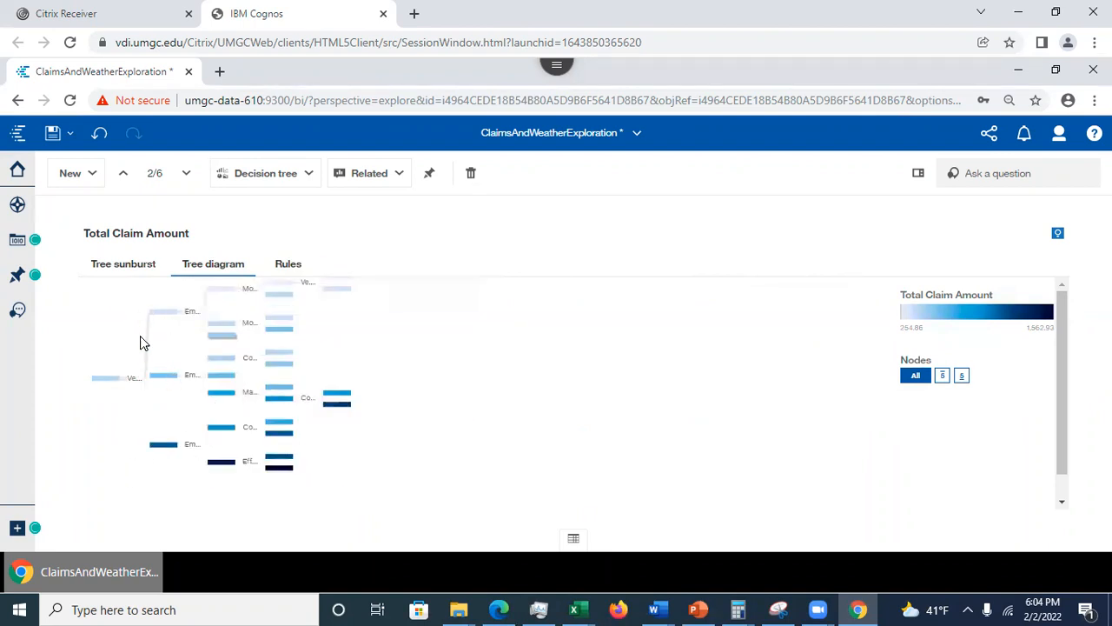
Step: Collapse the SUV, Sports Car branch of the tree diagram and expand it again
left_click(167, 382)
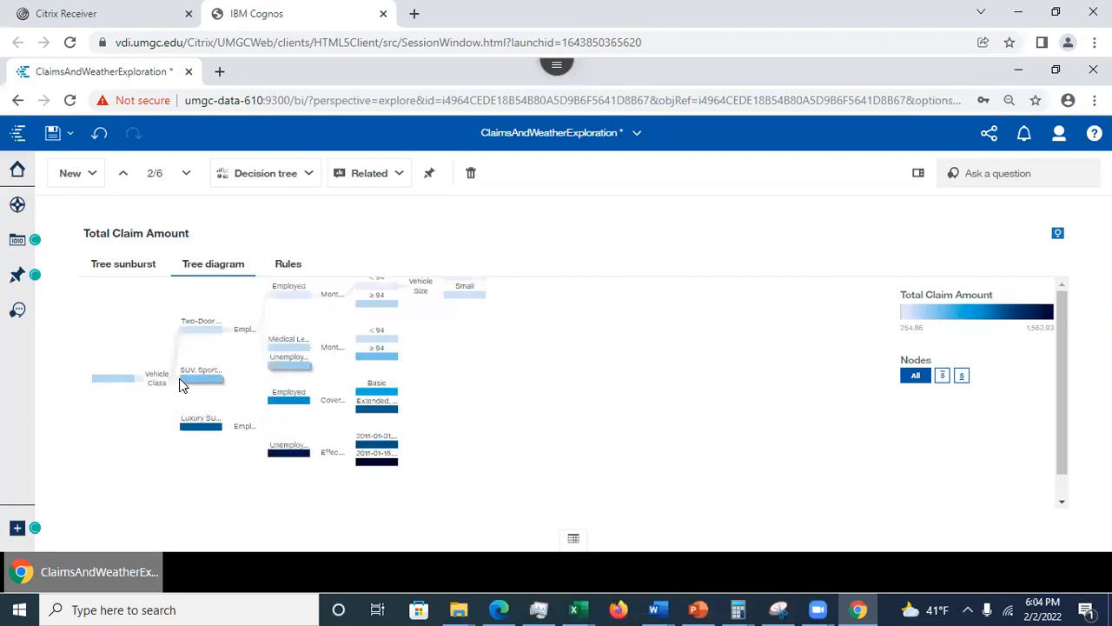
left_click(207, 383)
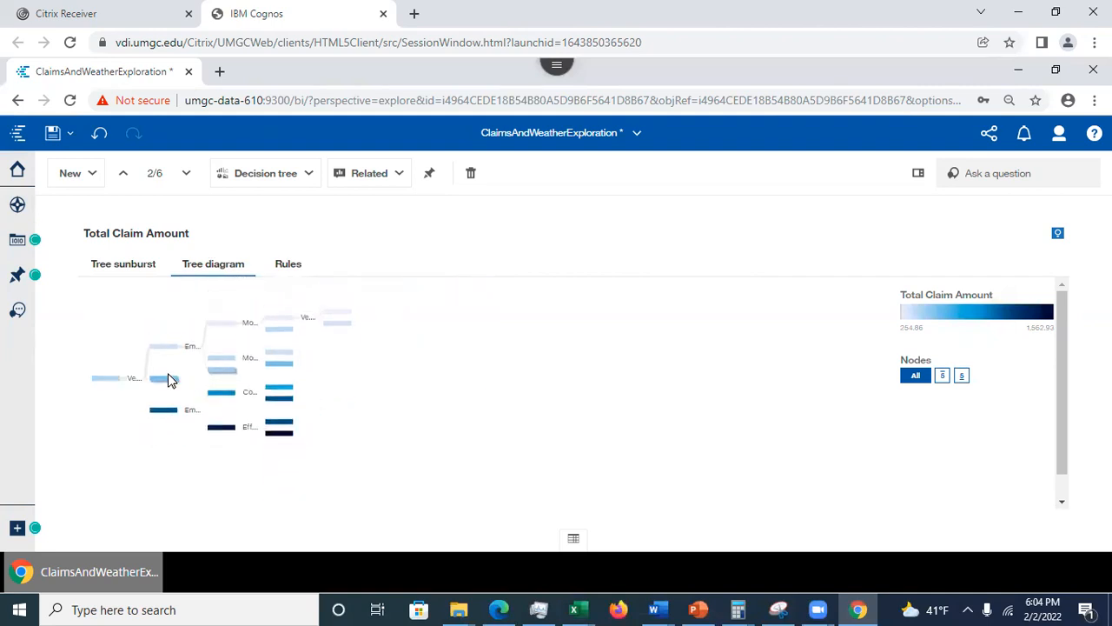
left_click(200, 381)
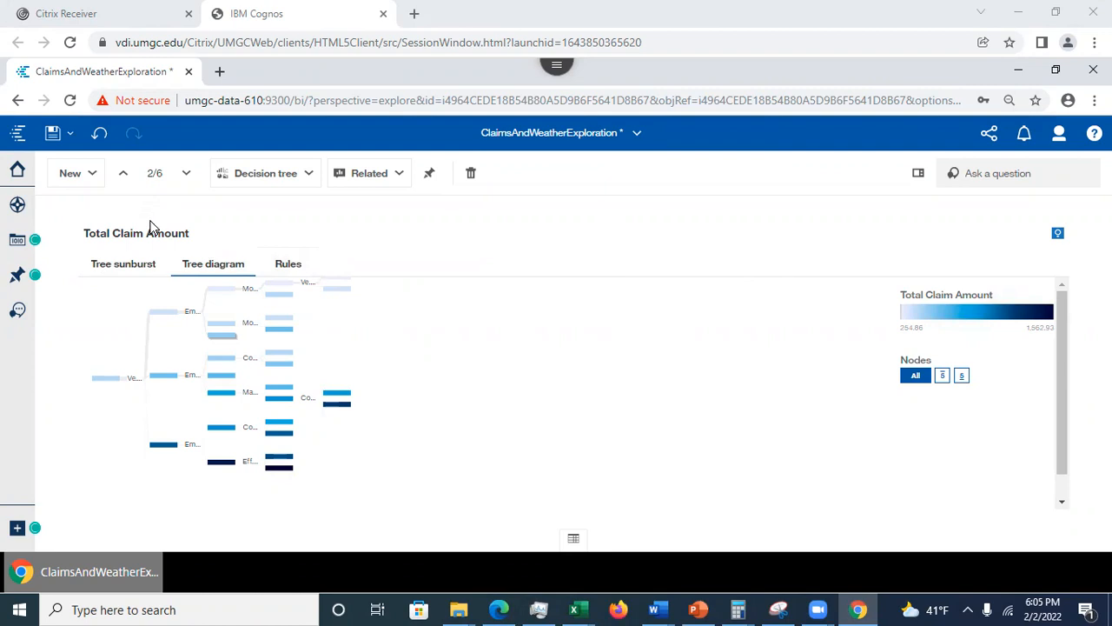
Step: View the decision tree as a sunburst, and return to the tree diagram with the SUV, Sports Car branch expanded
left_click(129, 271)
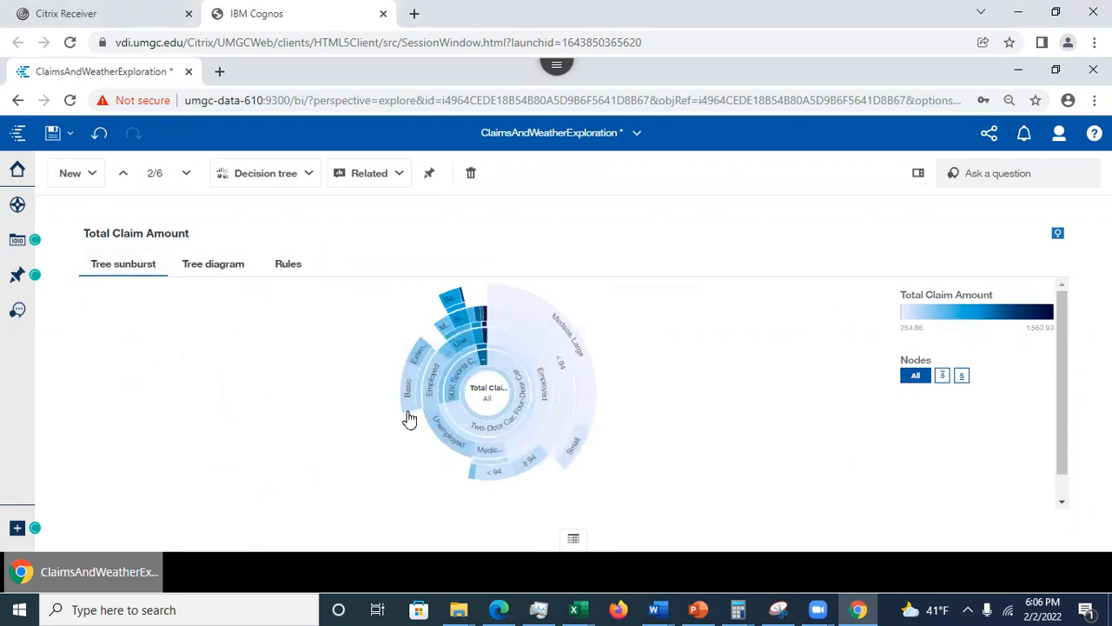
left_click(217, 266)
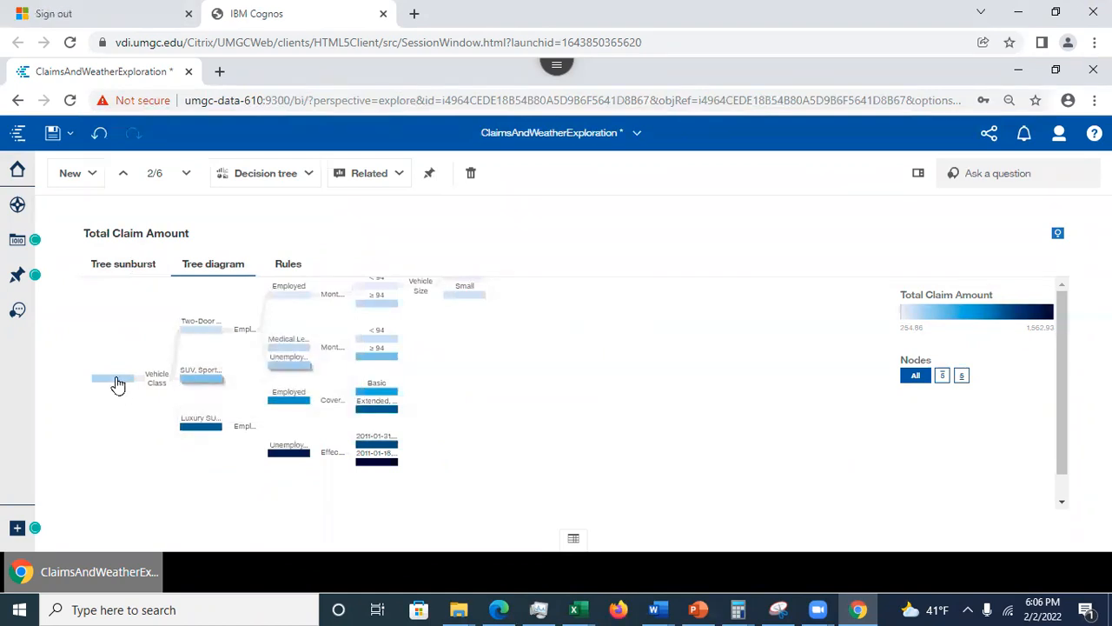
left_click(206, 384)
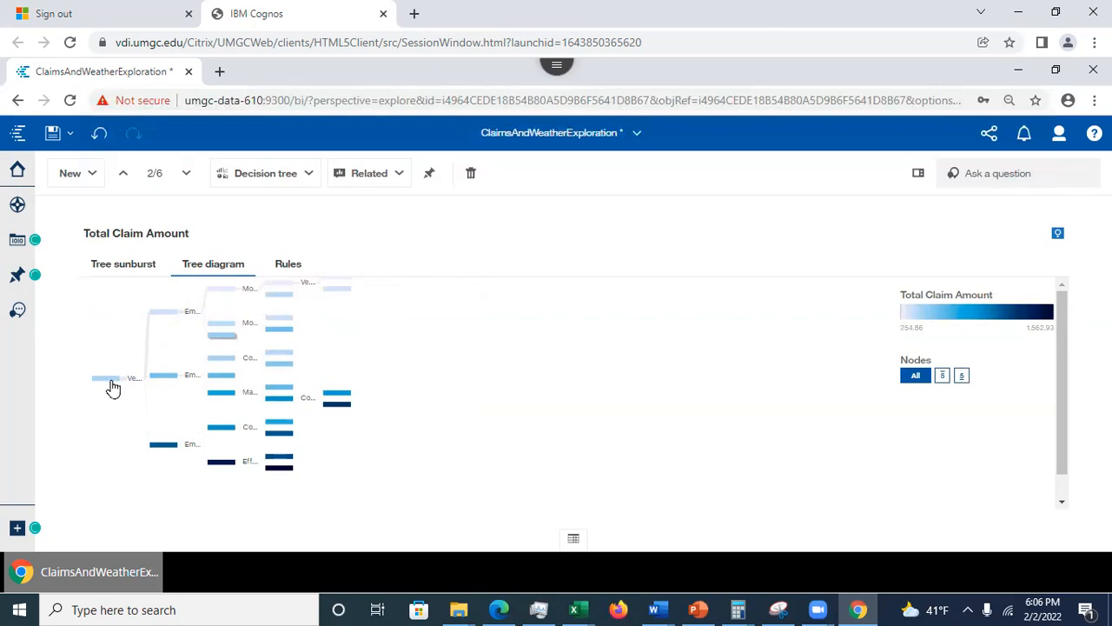
Step: View the Total Claim Amount decision tree as a sunburst, collapsing and re-expanding the Two-Door Car, Four-Door Car segment
left_click(120, 271)
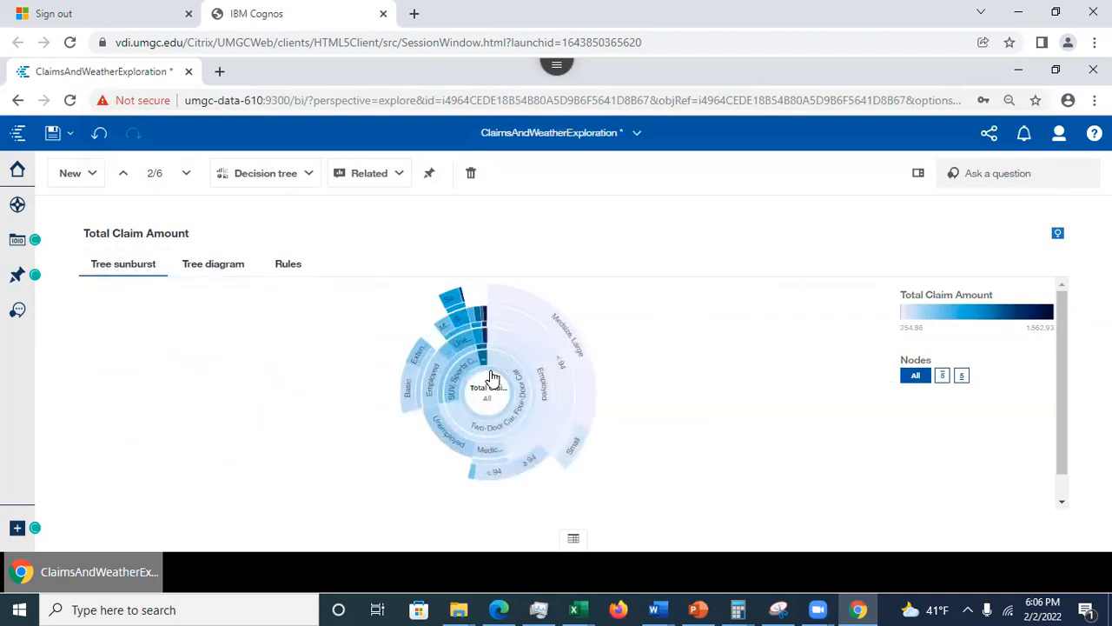
left_click(465, 420)
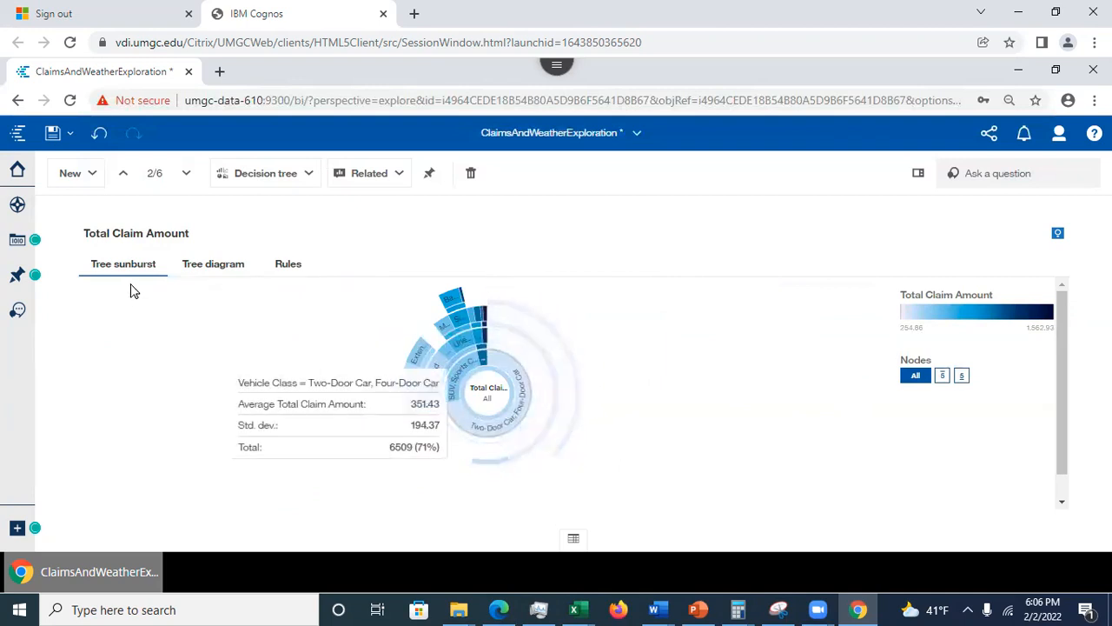
left_click(515, 378)
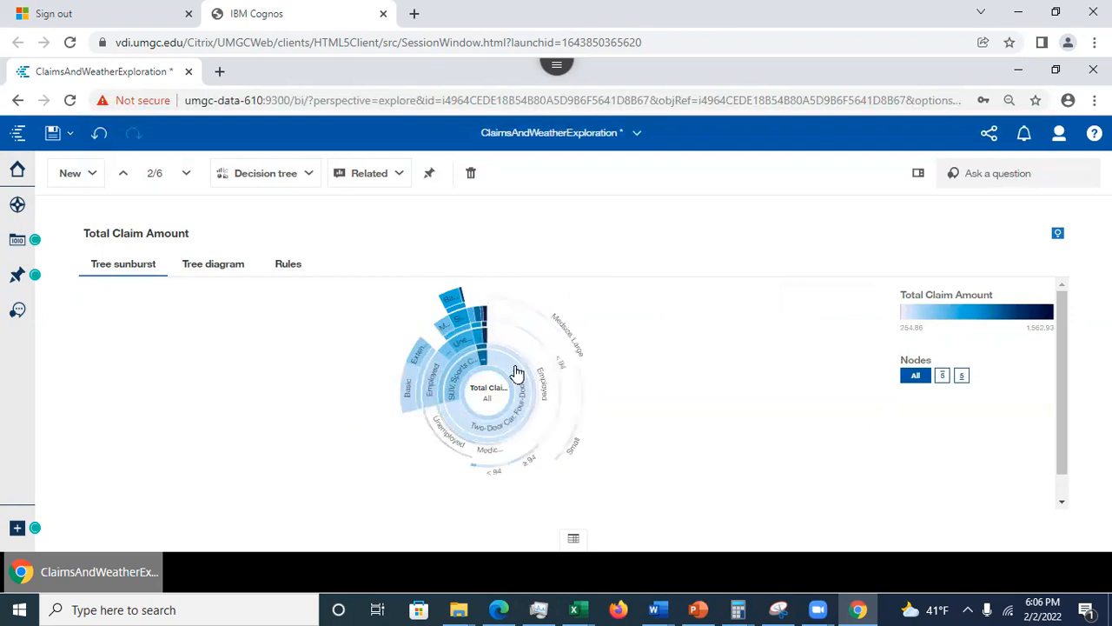
Step: In the tree diagram, collapse the SUV, Luxury SUV and Two-Door Car branches so only the Vehicle Class split is shown
left_click(210, 269)
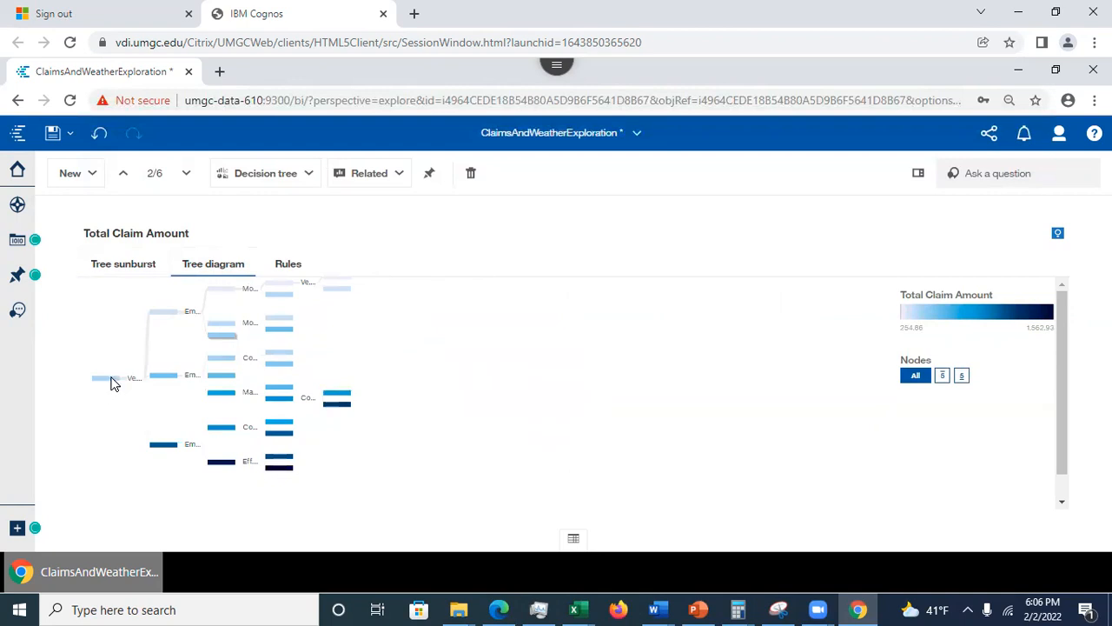
left_click(165, 381)
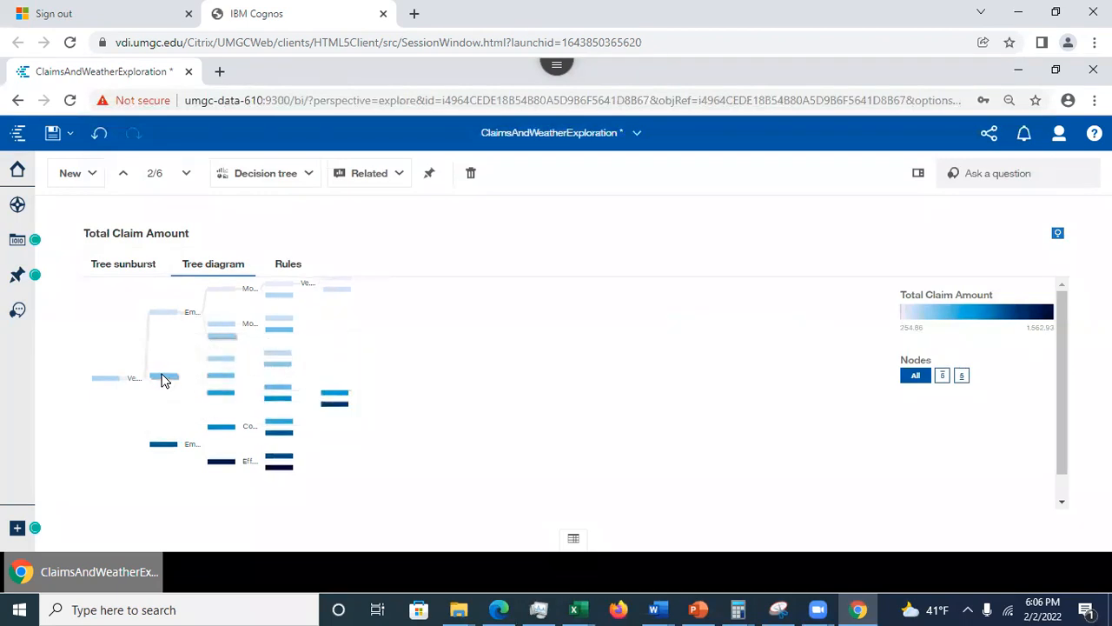
mouse_move(203, 433)
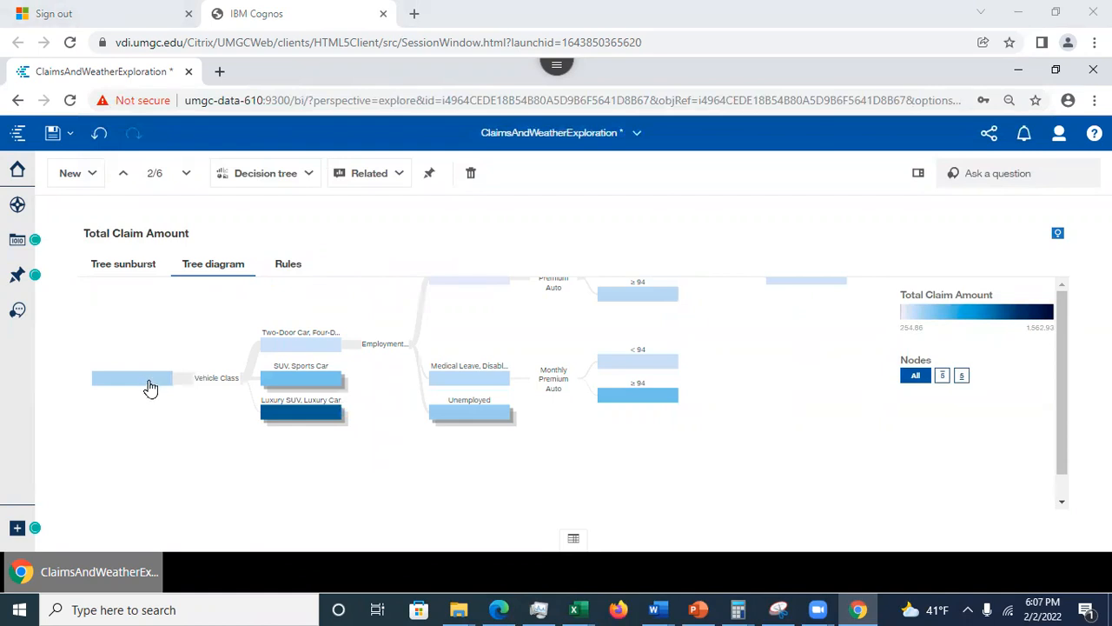
mouse_move(150, 388)
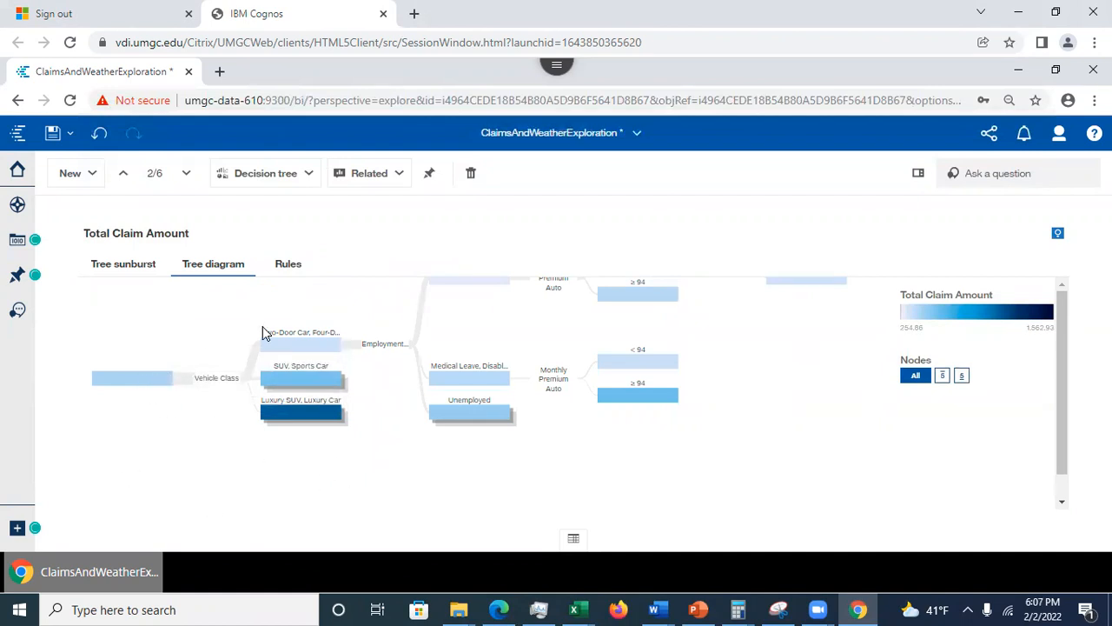
left_click(309, 348)
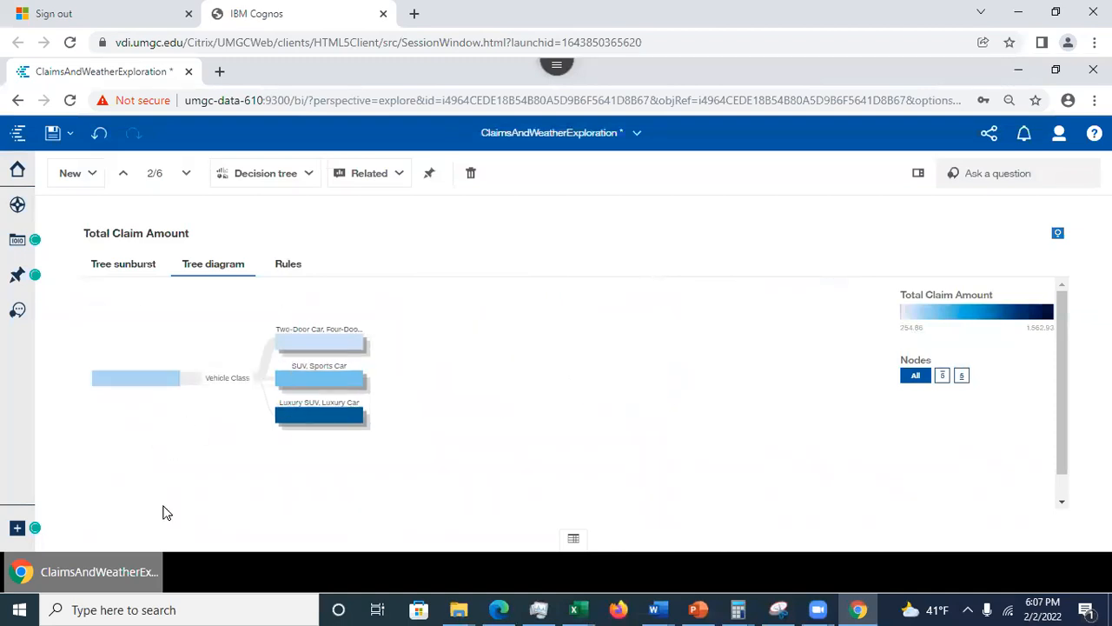
Step: Inspect the claim statistics of the vehicle class segments in the sunburst and expand the Two-Door Car, Four-Door Car segment
left_click(124, 266)
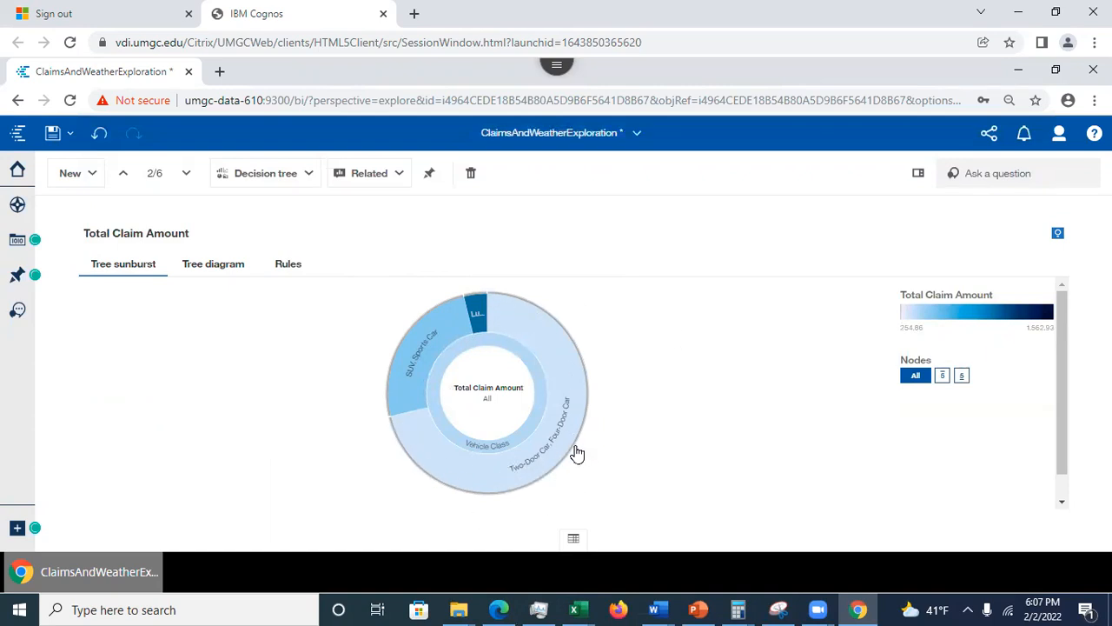
mouse_move(551, 334)
mouse_move(417, 363)
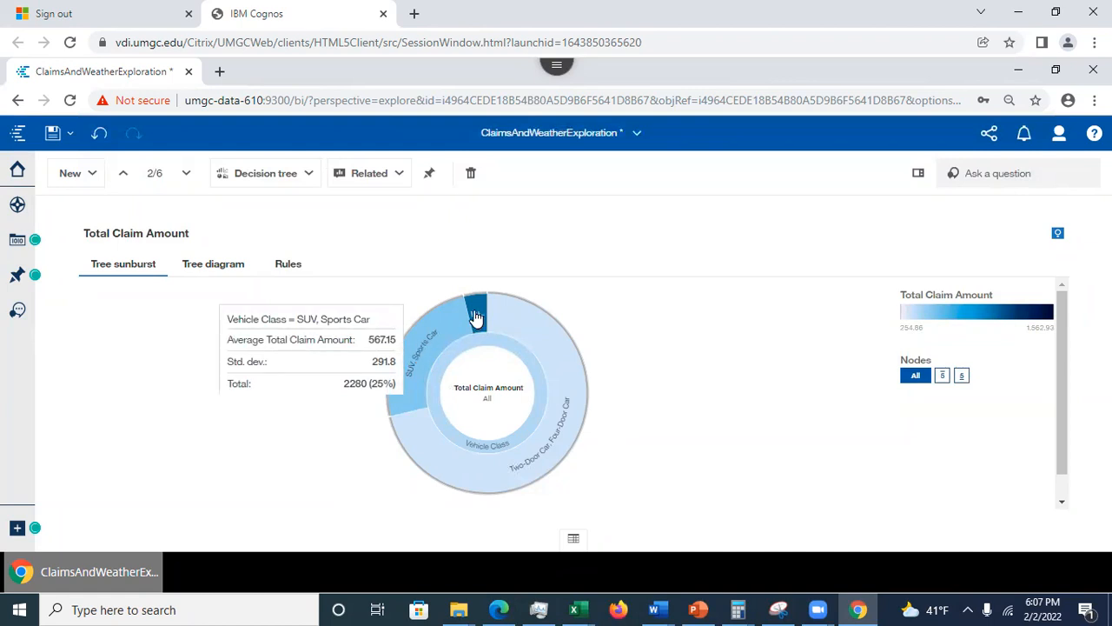
mouse_move(478, 317)
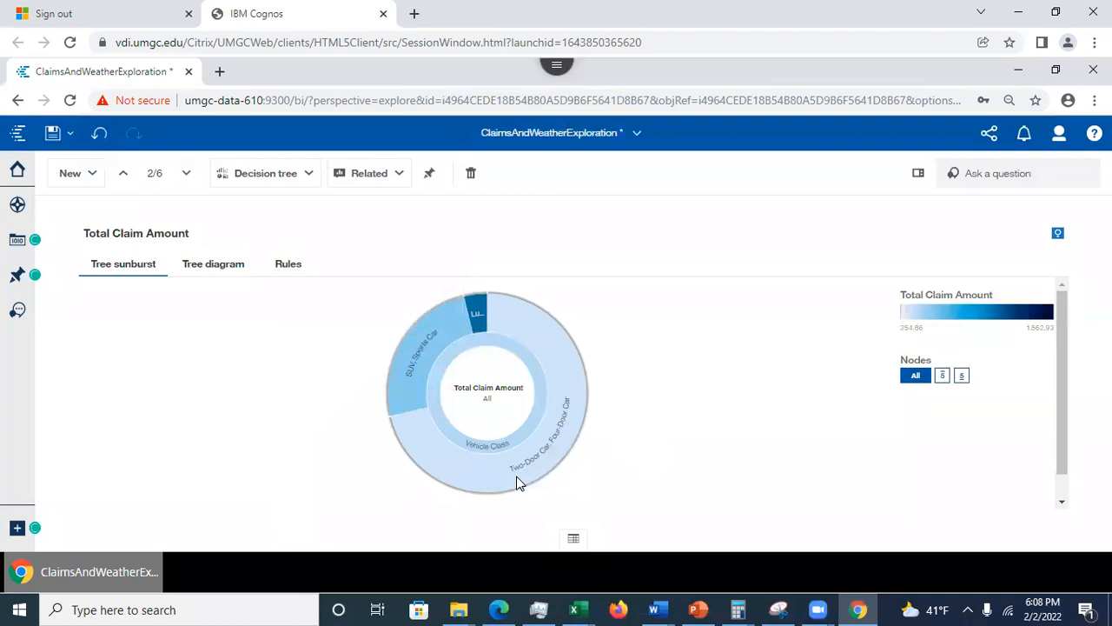
left_click(563, 447)
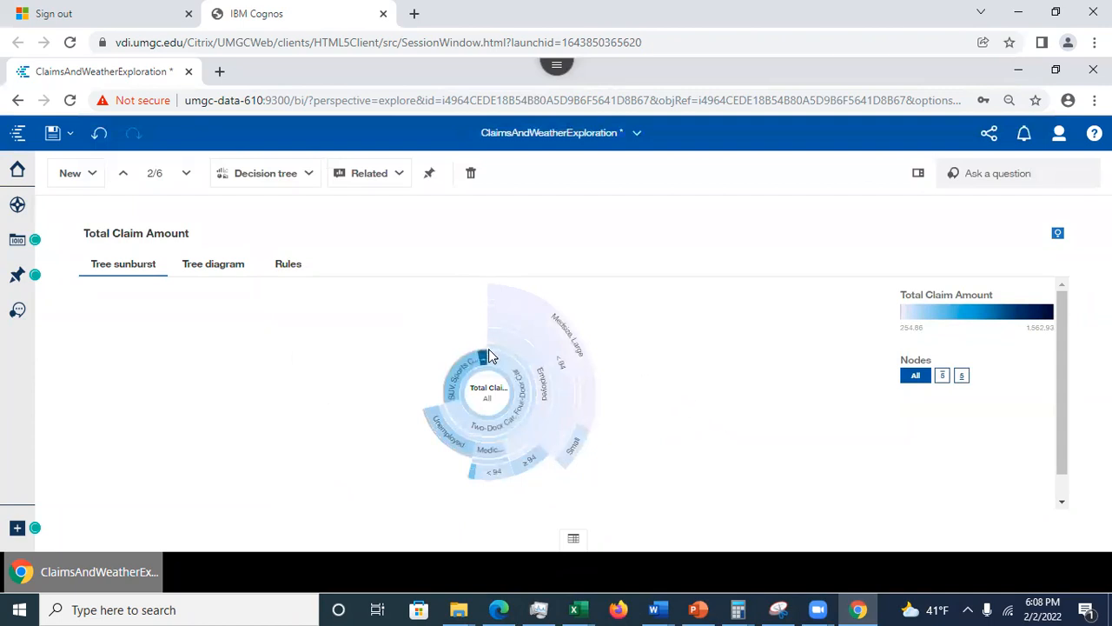
Step: In the tree diagram, collapse the nodes below the employment status split of Two-Door Car, Four-Door Car
left_click(209, 272)
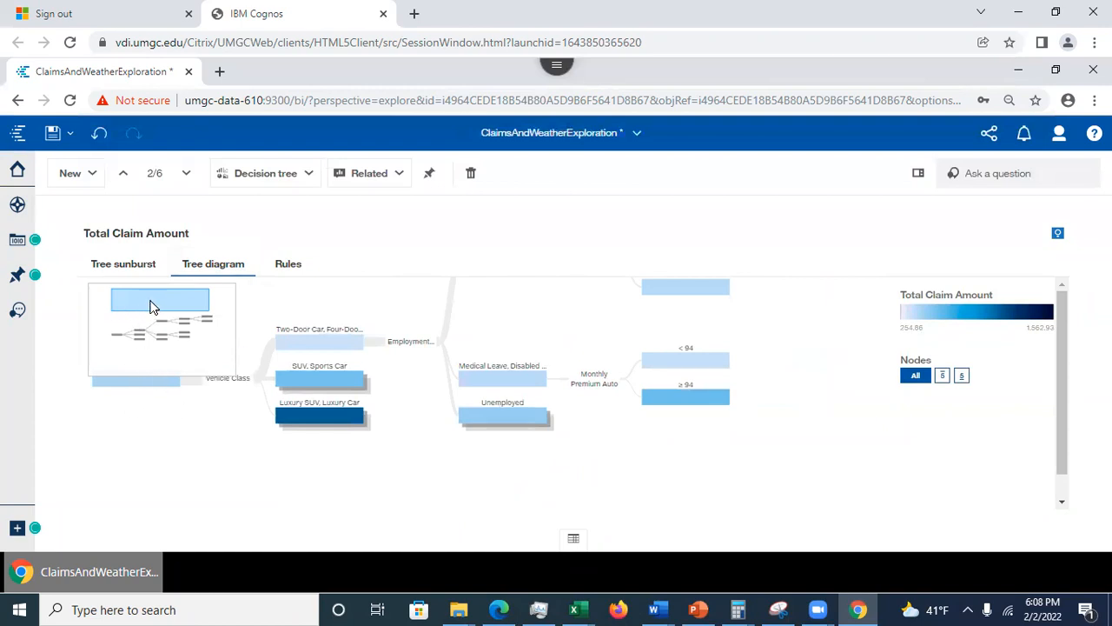
left_click_drag(153, 308, 174, 318)
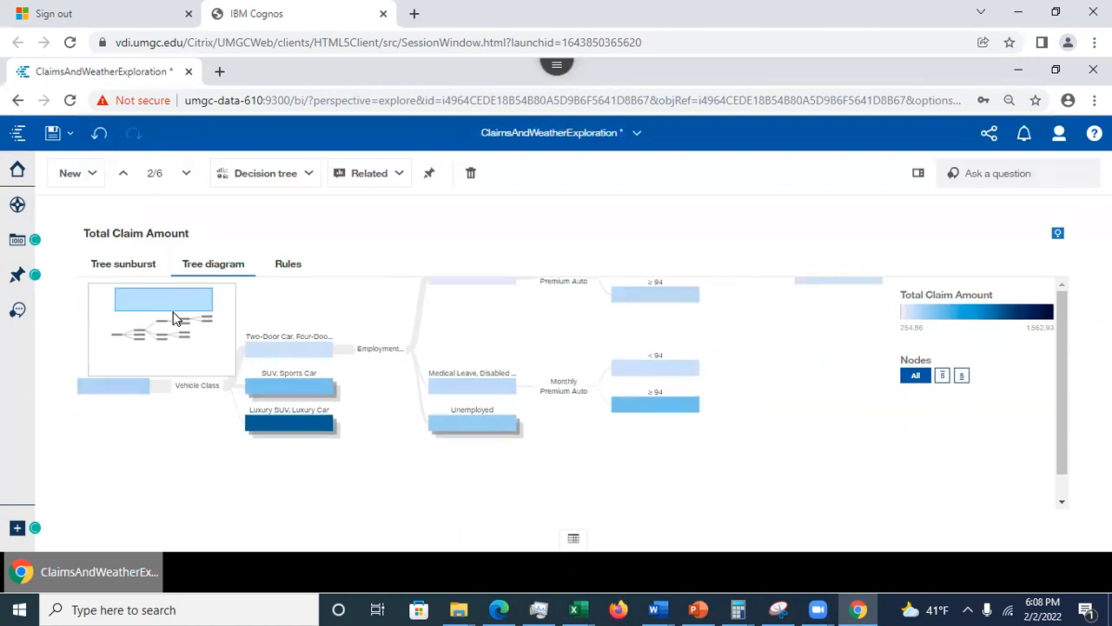
left_click(296, 342)
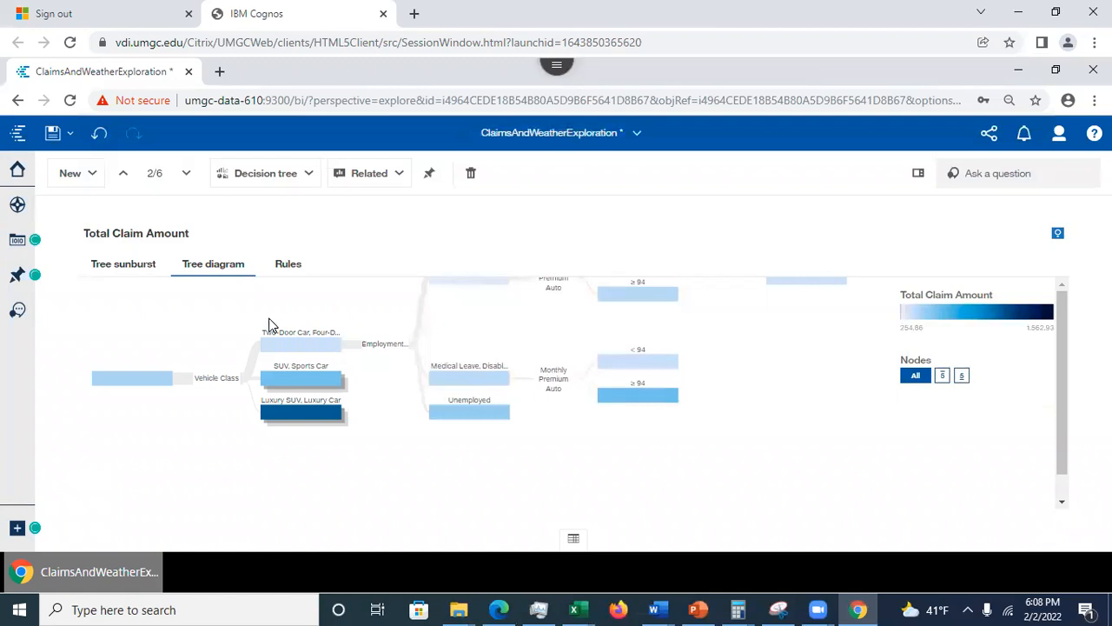
left_click(478, 375)
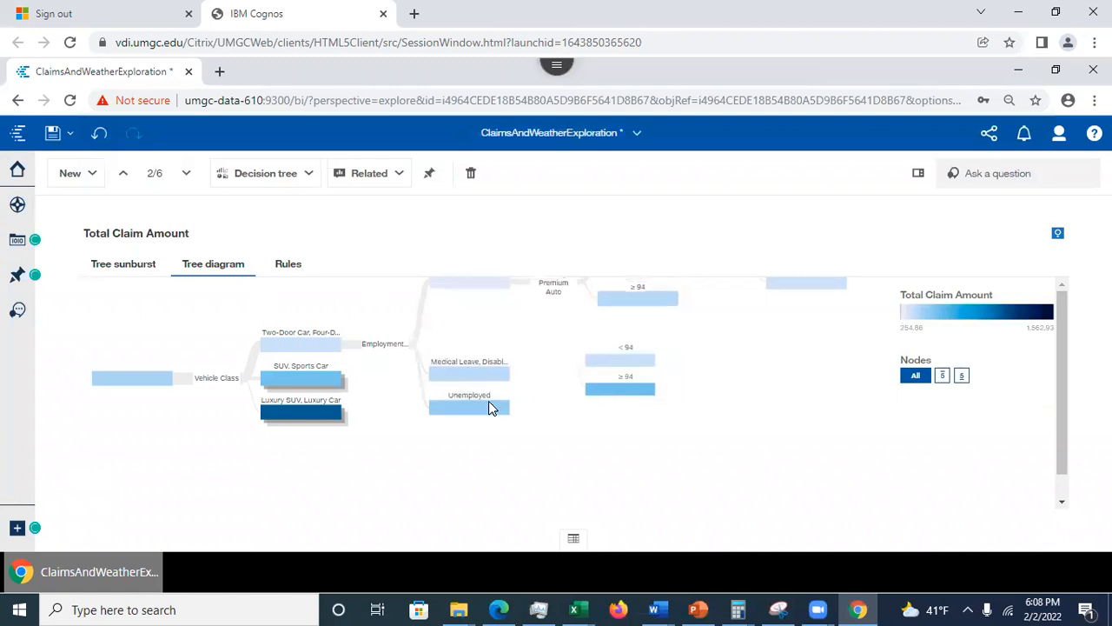
left_click(482, 305)
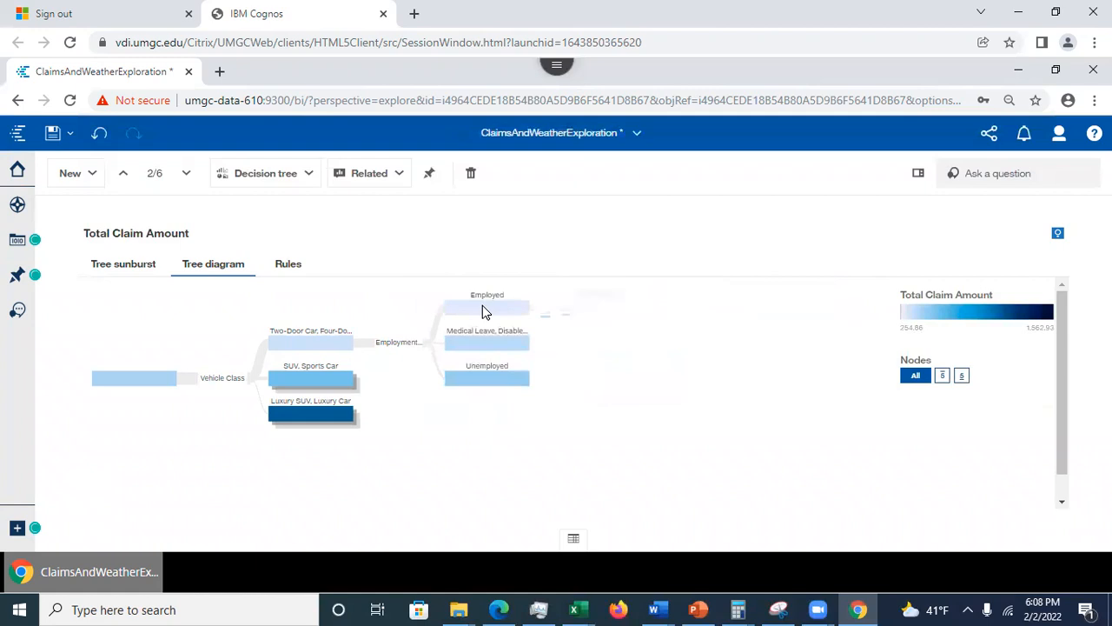
Step: In the sunburst, expand the Employed segment and the Luxury SUV, Luxury Car segment to inspect their outer rings
left_click(113, 269)
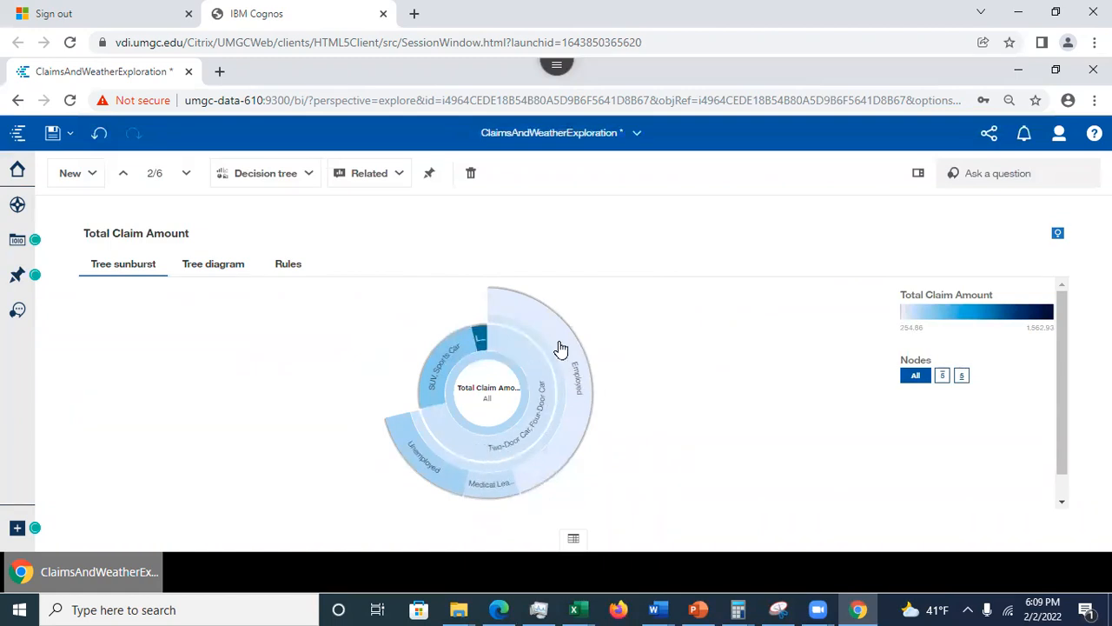
left_click(587, 414)
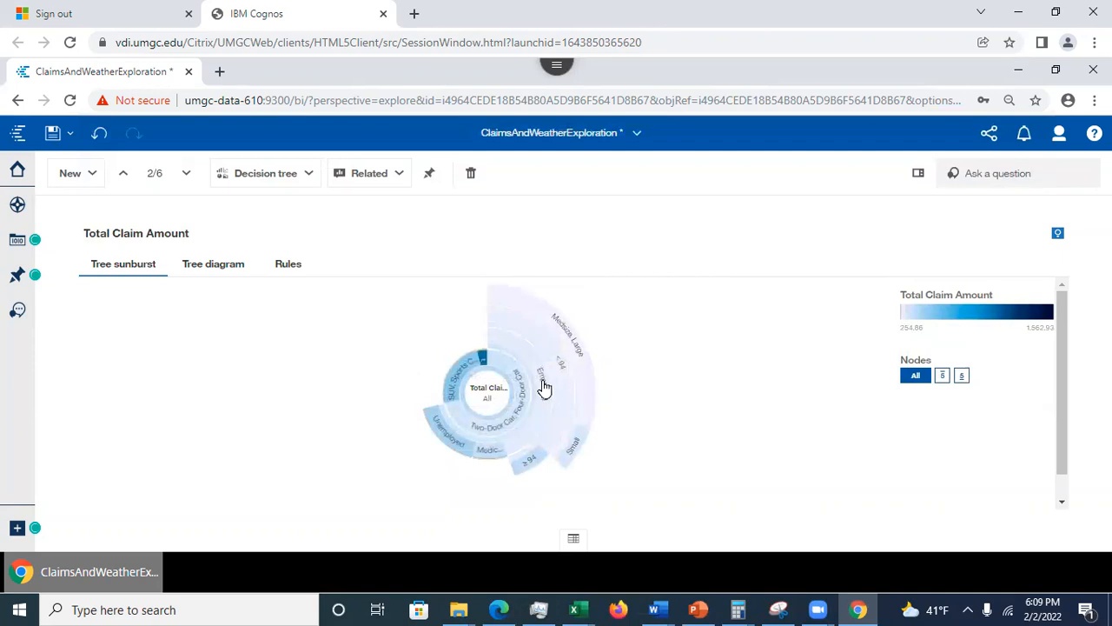
mouse_move(544, 388)
left_click(484, 362)
mouse_move(483, 319)
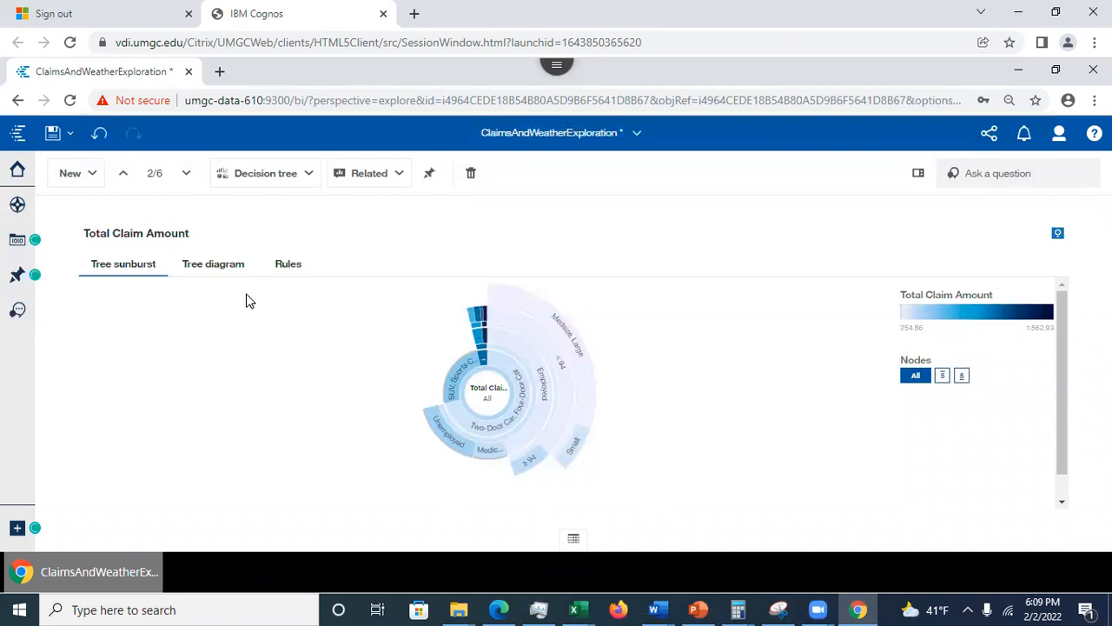
Step: Show the decision rules behind the predicted Total Claim Amount values
left_click(286, 265)
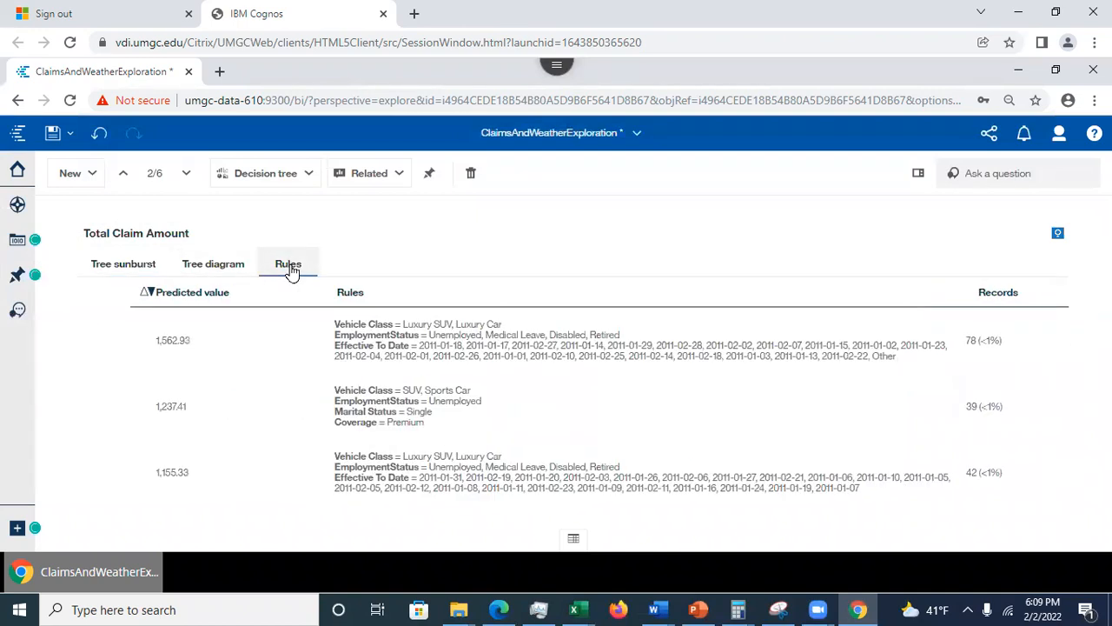
left_click(243, 382)
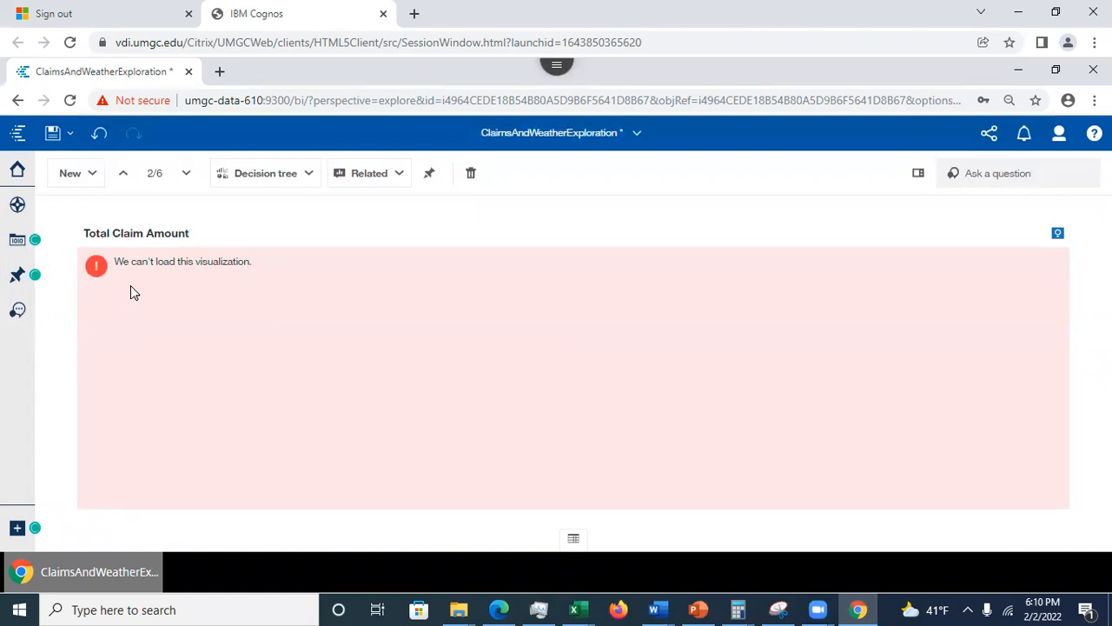
Step: Return to the home page, reopen the ClaimsAndWeatherExploration exploration and review the decision tree's rules
left_click(17, 100)
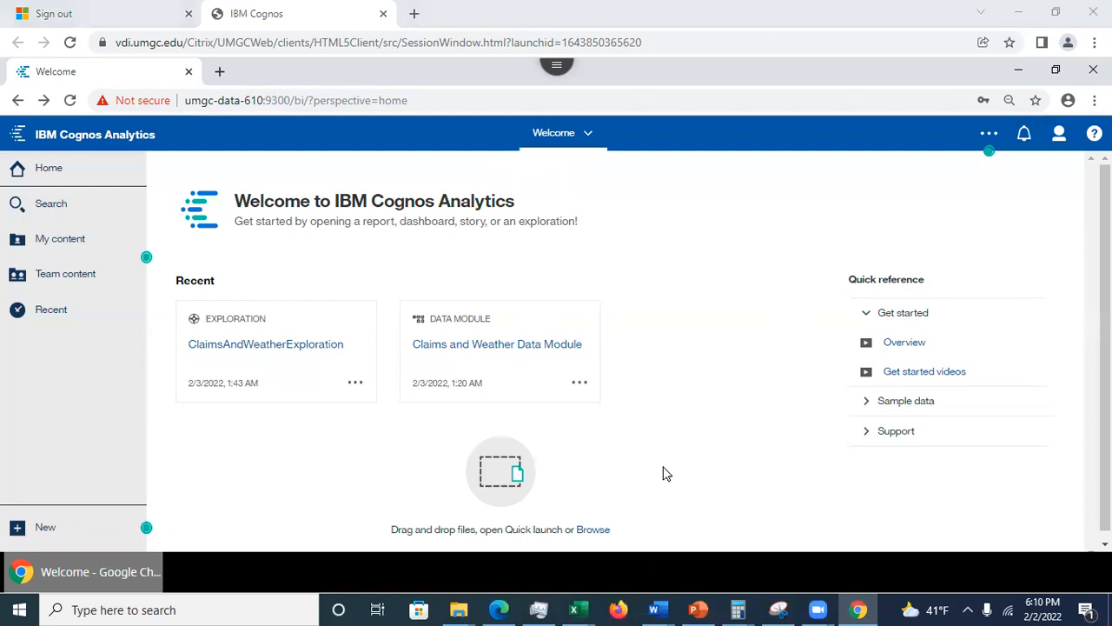
left_click(264, 365)
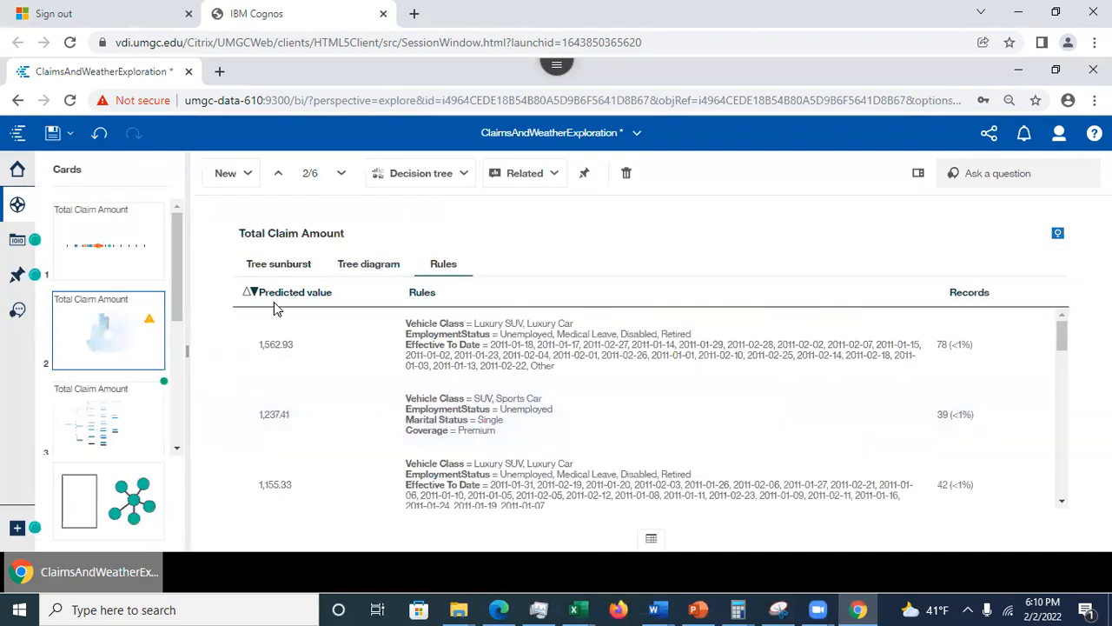
left_click(285, 344)
left_click_drag(1062, 336, 1078, 285)
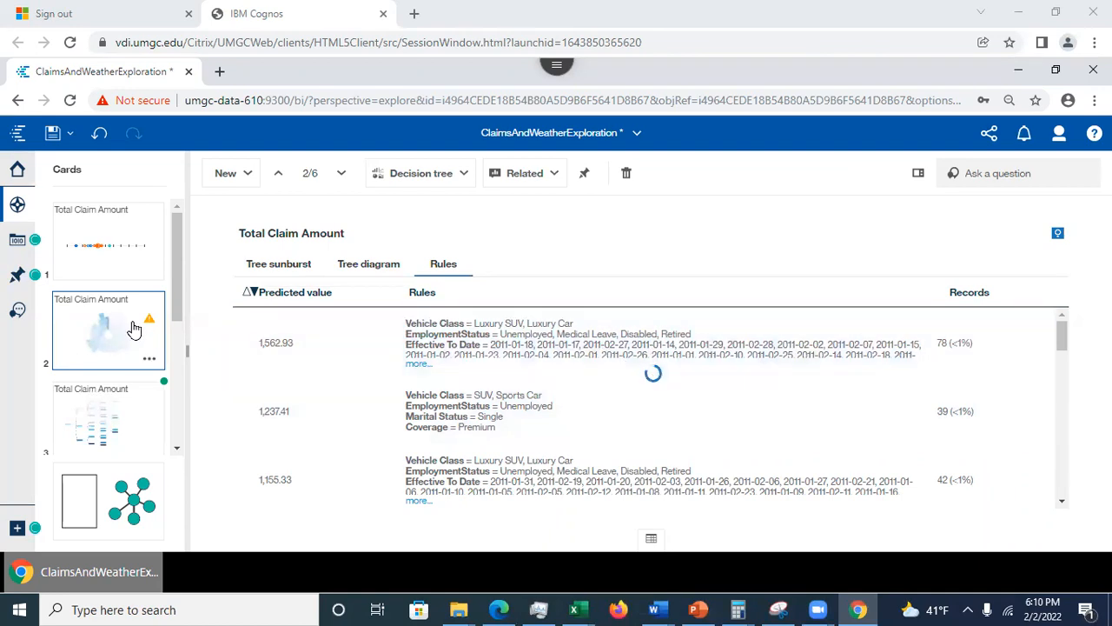
Step: In the tree diagram, collapse the SUV, Sports Car and Luxury SUV, Luxury Car nodes
left_click(370, 264)
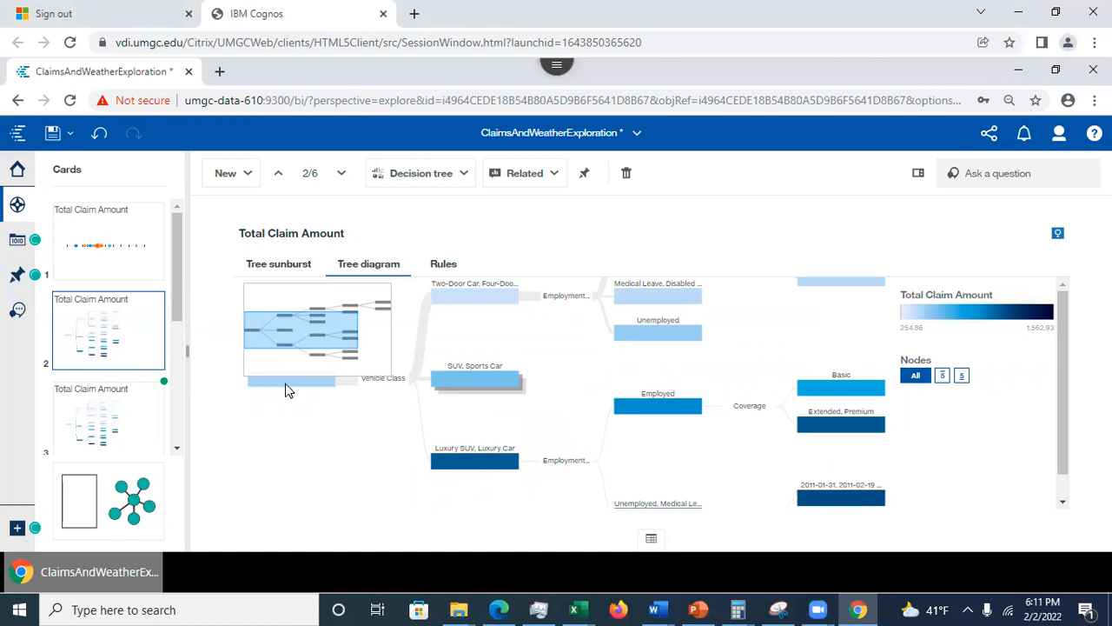
left_click(470, 383)
left_click(469, 463)
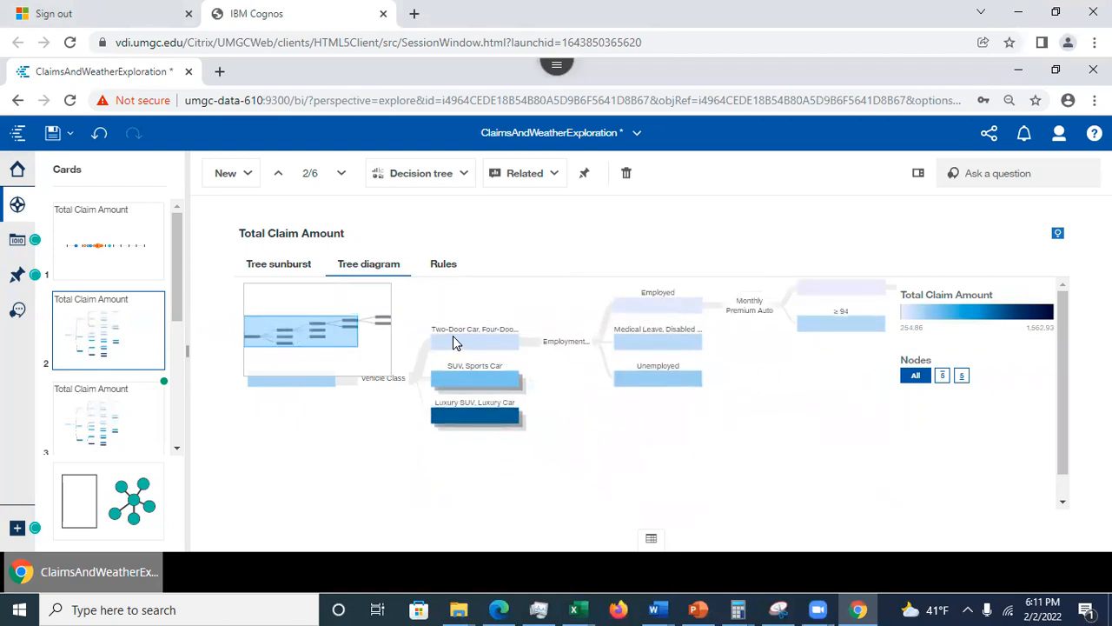
Step: Read through the rules from the highest to the lowest predicted value, and return to the tree diagram
left_click(445, 273)
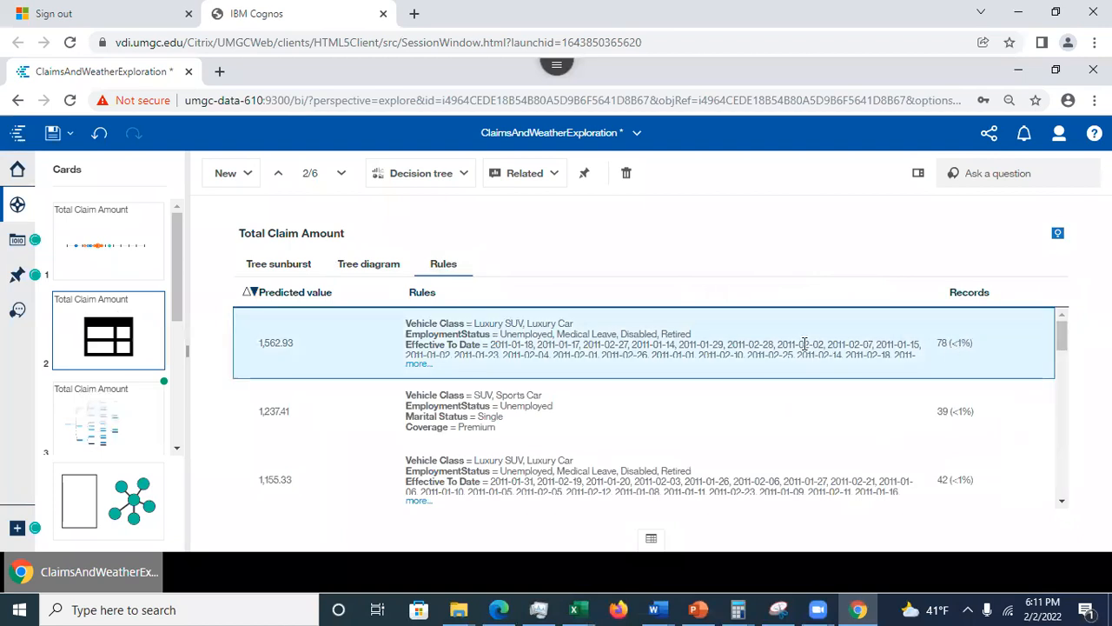
left_click_drag(1061, 342, 1081, 511)
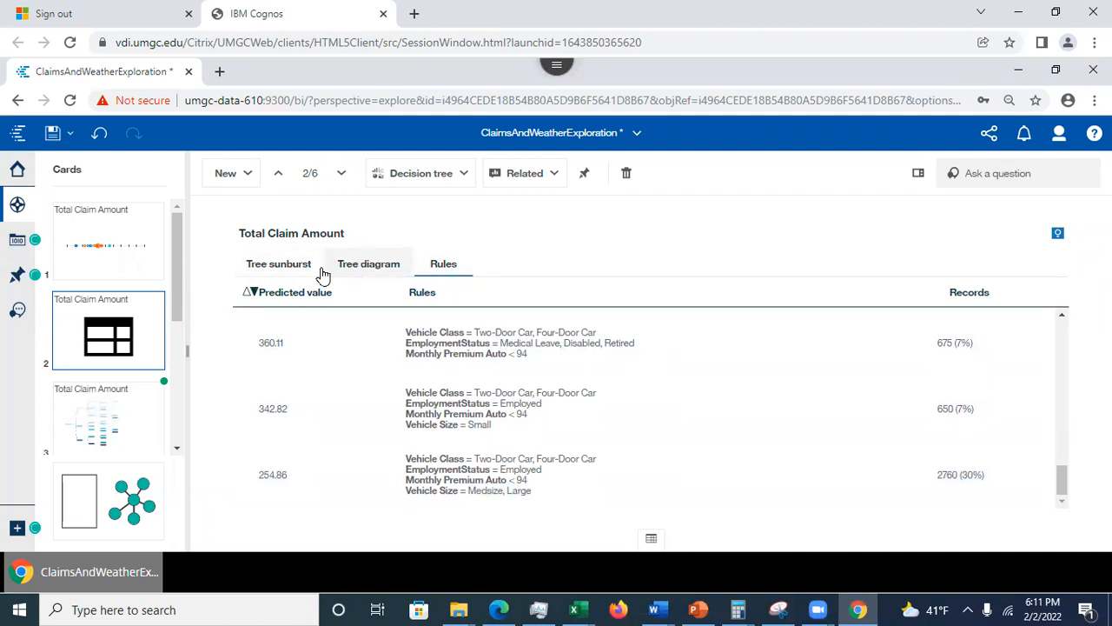
left_click(366, 274)
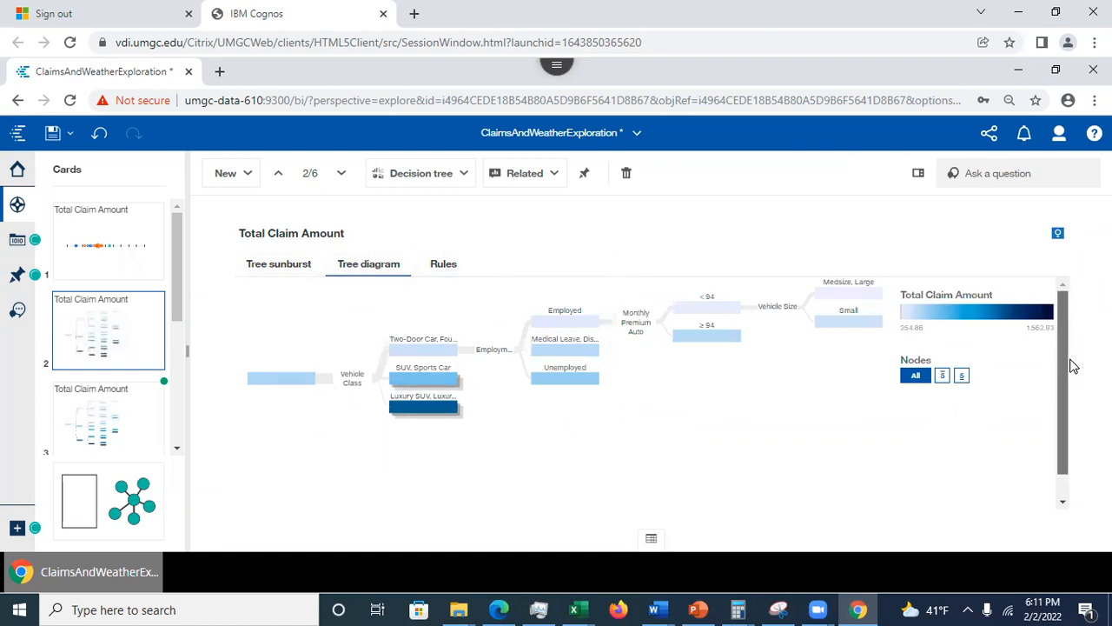
Step: Show the decision tree's details and data slots, and open the drivers of the Total Claim Amount target for editing
left_click(918, 177)
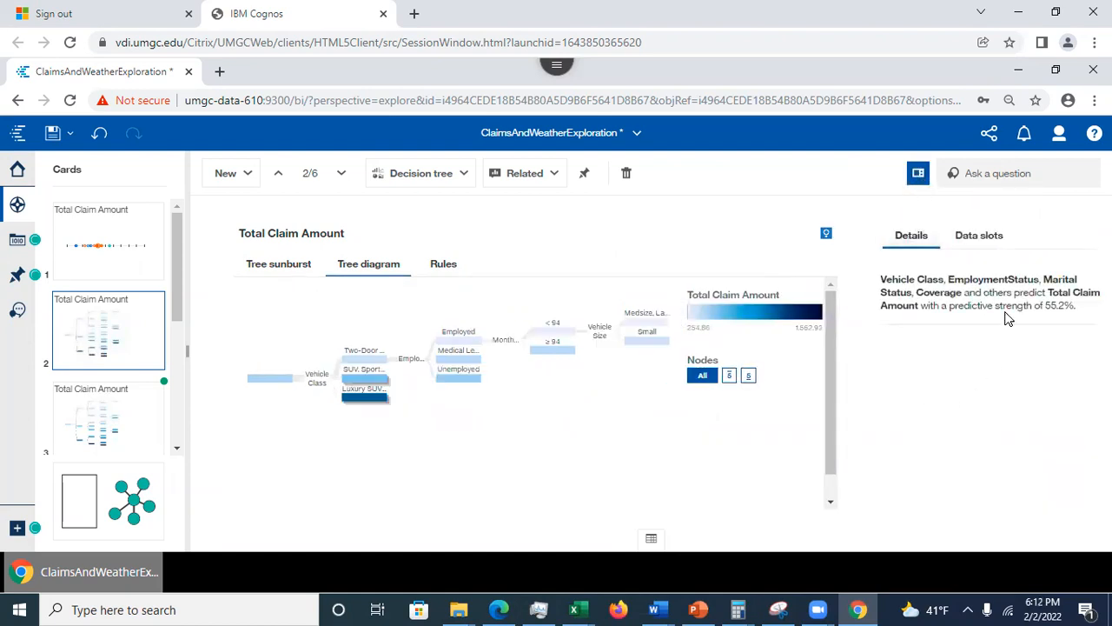
left_click(981, 236)
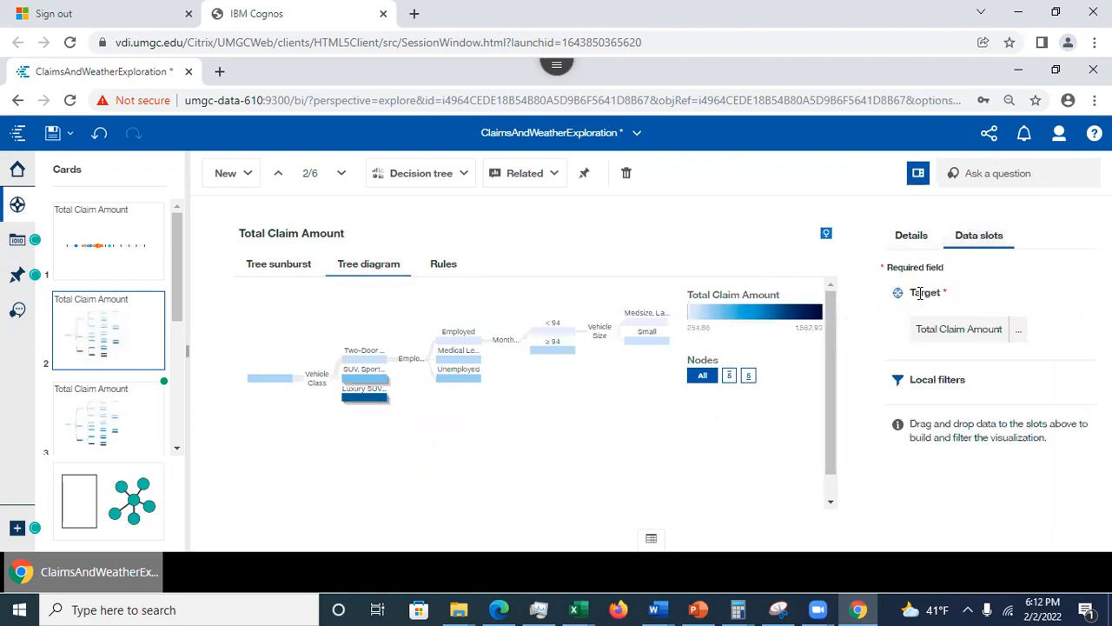
left_click(1019, 331)
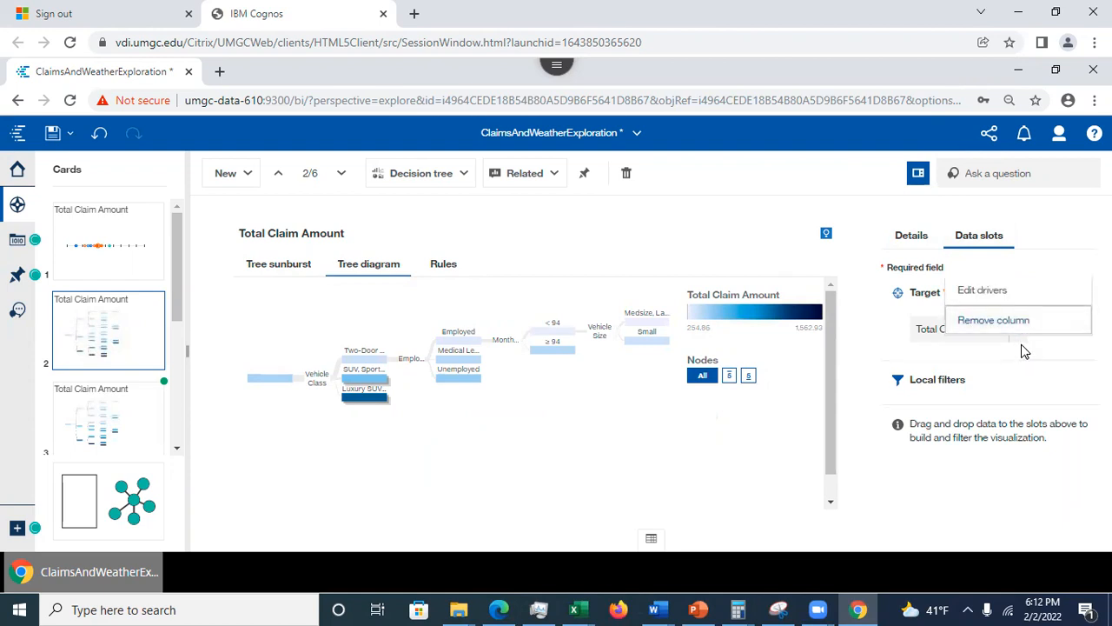
left_click(983, 292)
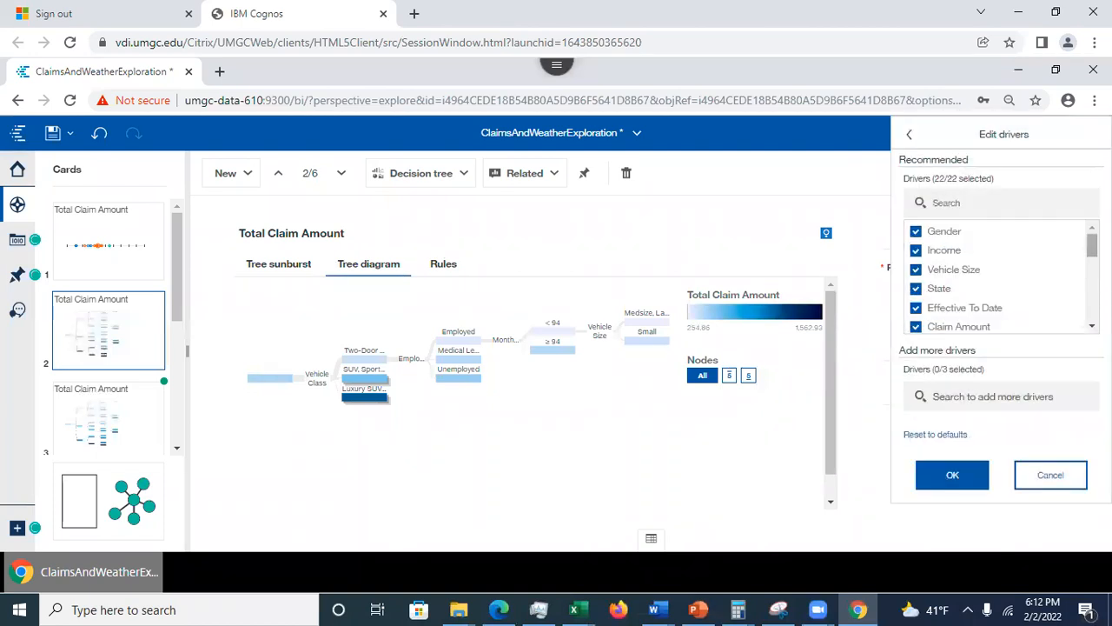
Step: Try deselecting Claim Amount among the recommended drivers, look through the remaining drivers, and leave the driver editor
scroll(1000, 279, "down", 2)
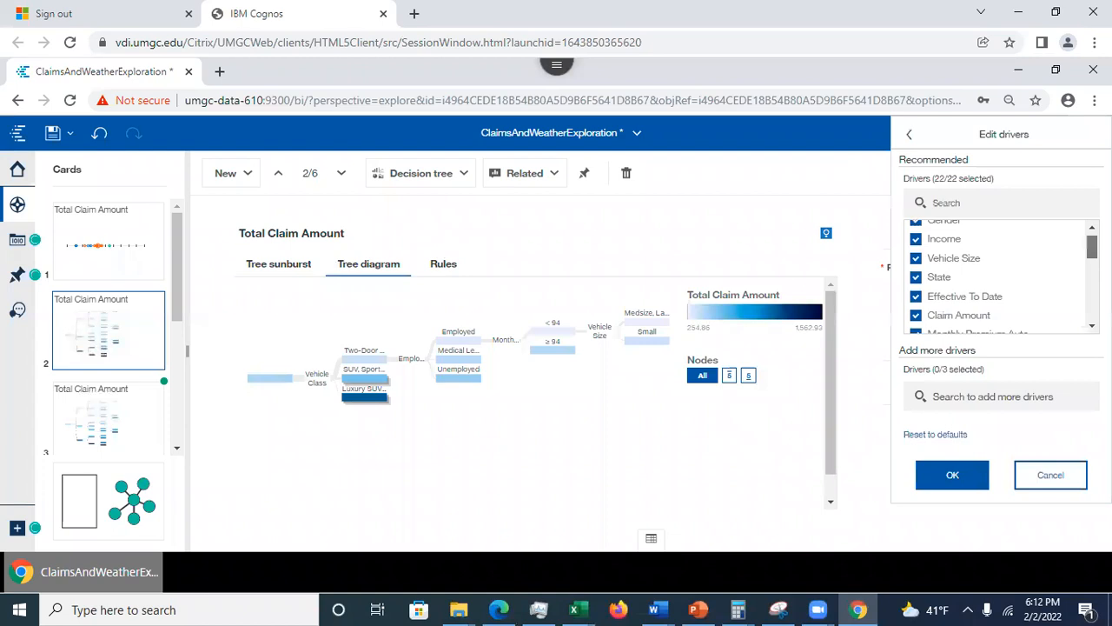
scroll(999, 276, "up", 1)
scroll(999, 276, "down", 2)
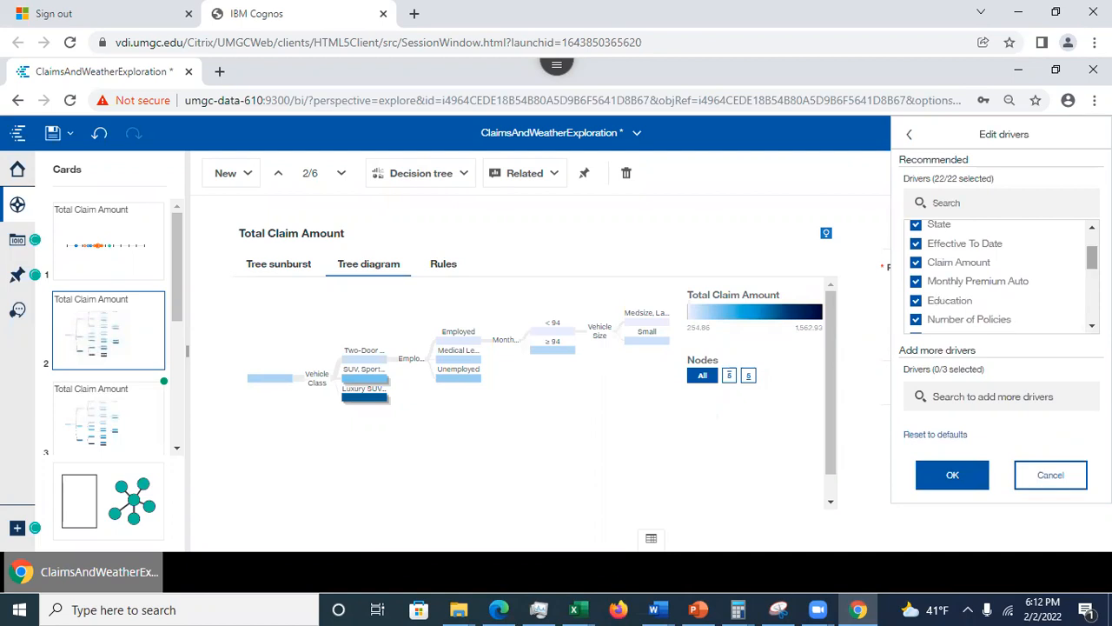
left_click(916, 263)
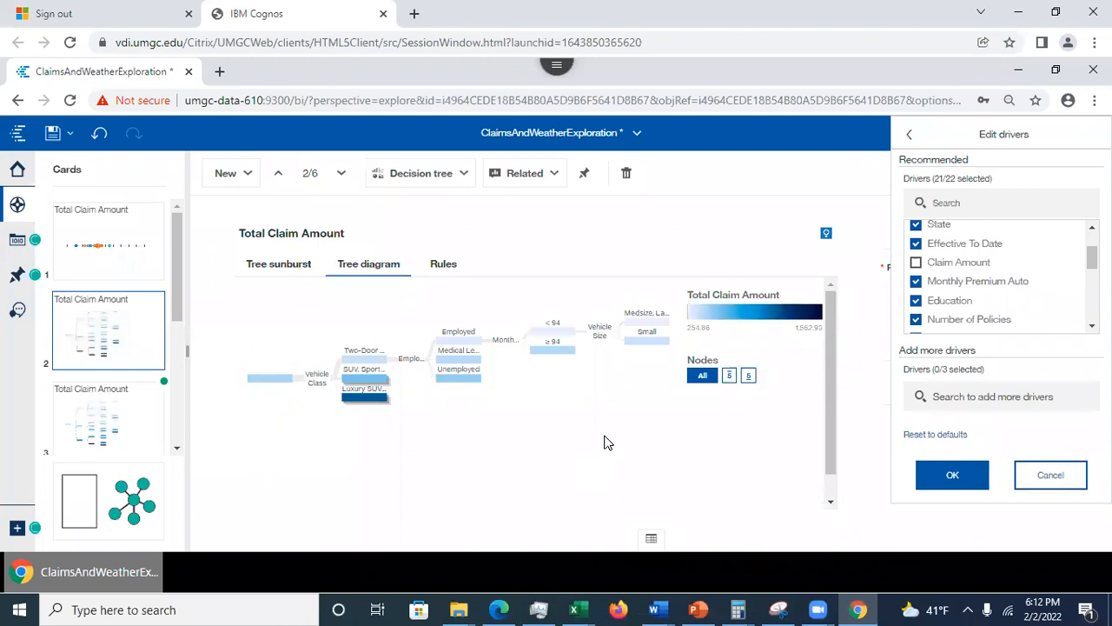
left_click_drag(1093, 259, 1092, 301)
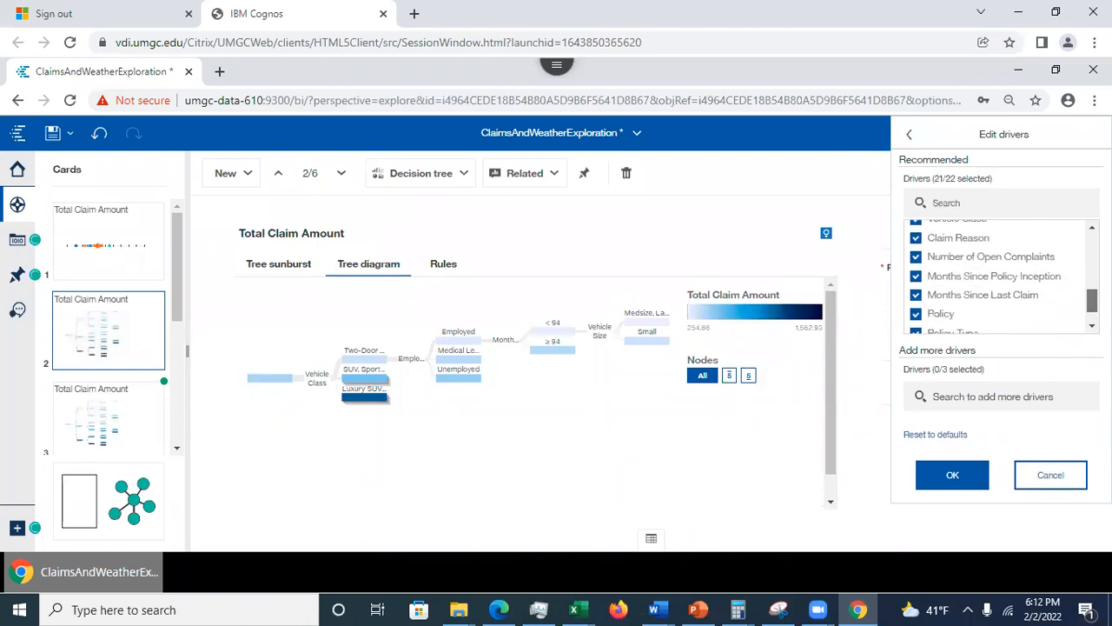
left_click(626, 485)
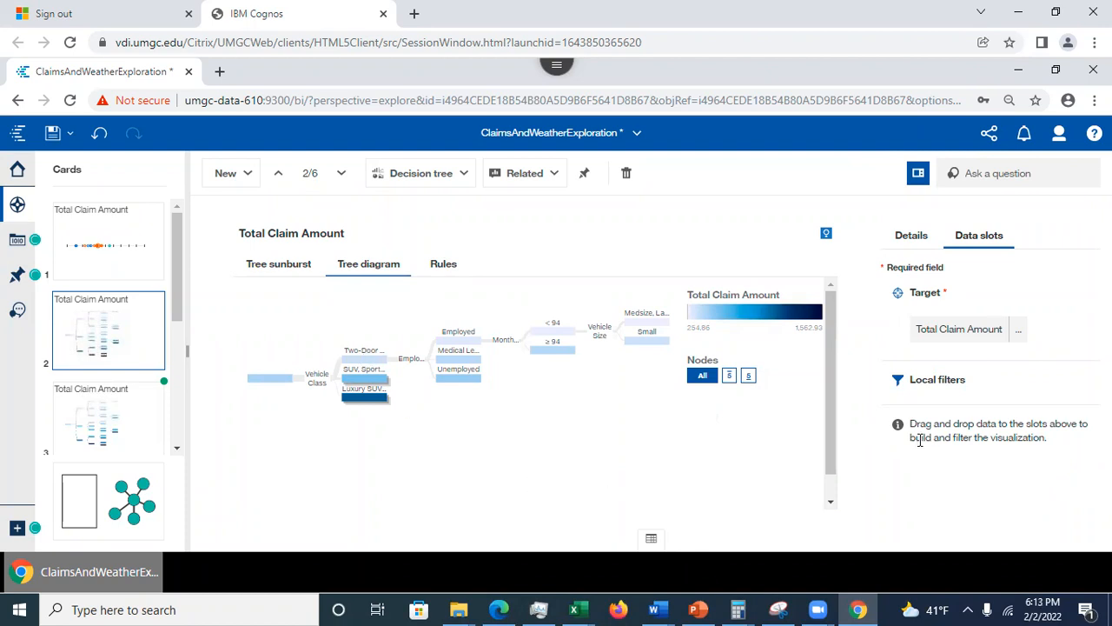
Step: Revisit the decision tree's details and data slots, and open the Total Claim Amount summary card
left_click(908, 240)
left_click(983, 238)
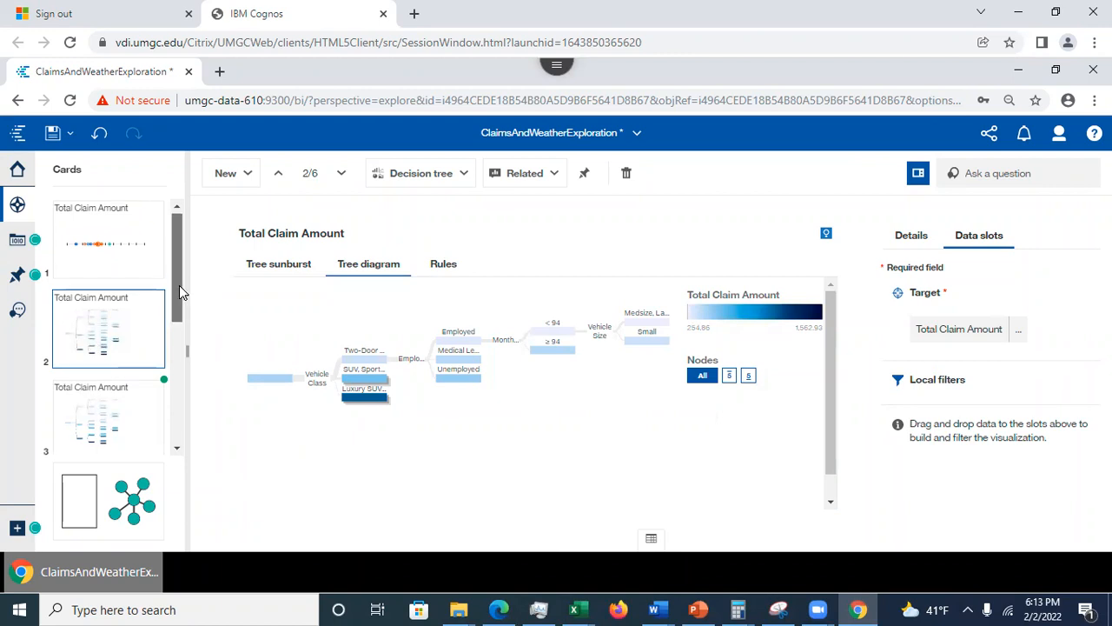
scroll(174, 348, "down", 3)
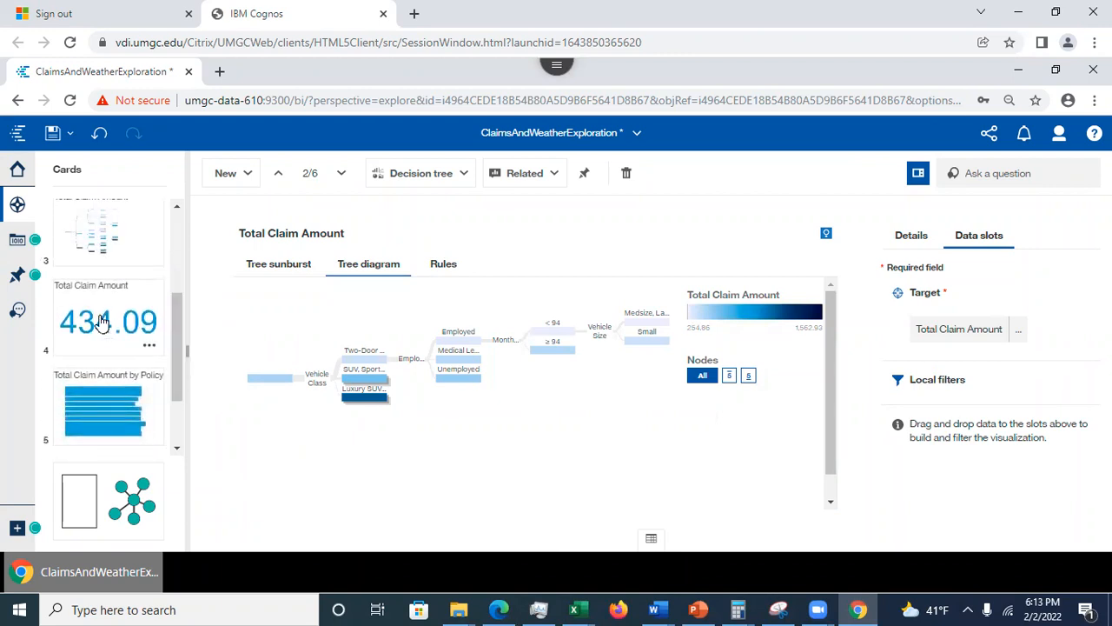
left_click(102, 323)
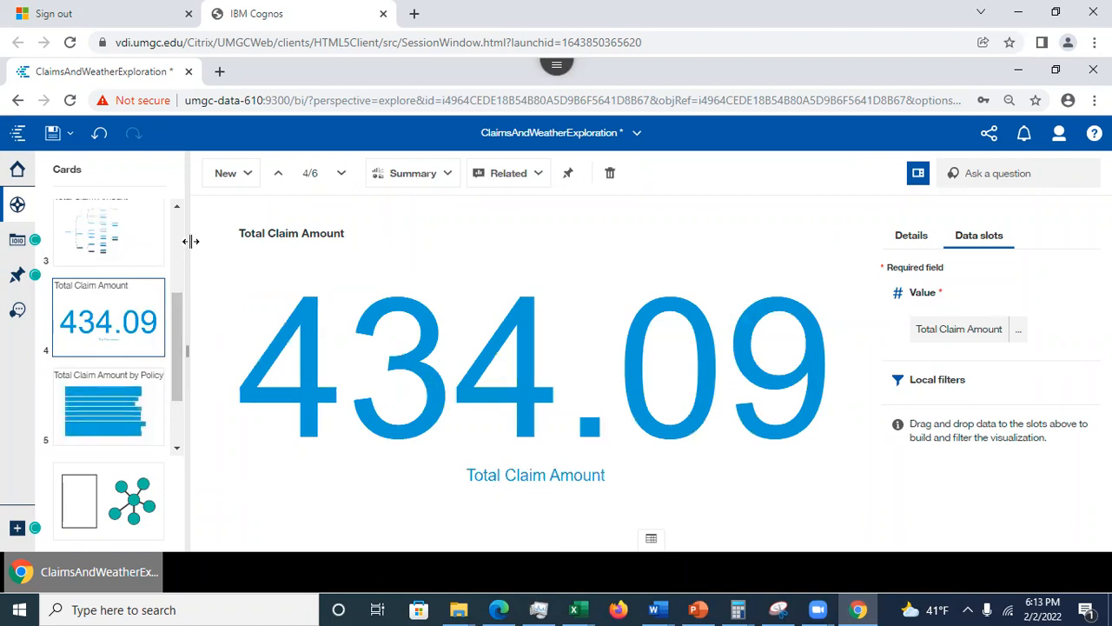
Step: Apply the Personal coverage for small cars filter from the data source to the summary card as a local filter, and remove it again
left_click(19, 243)
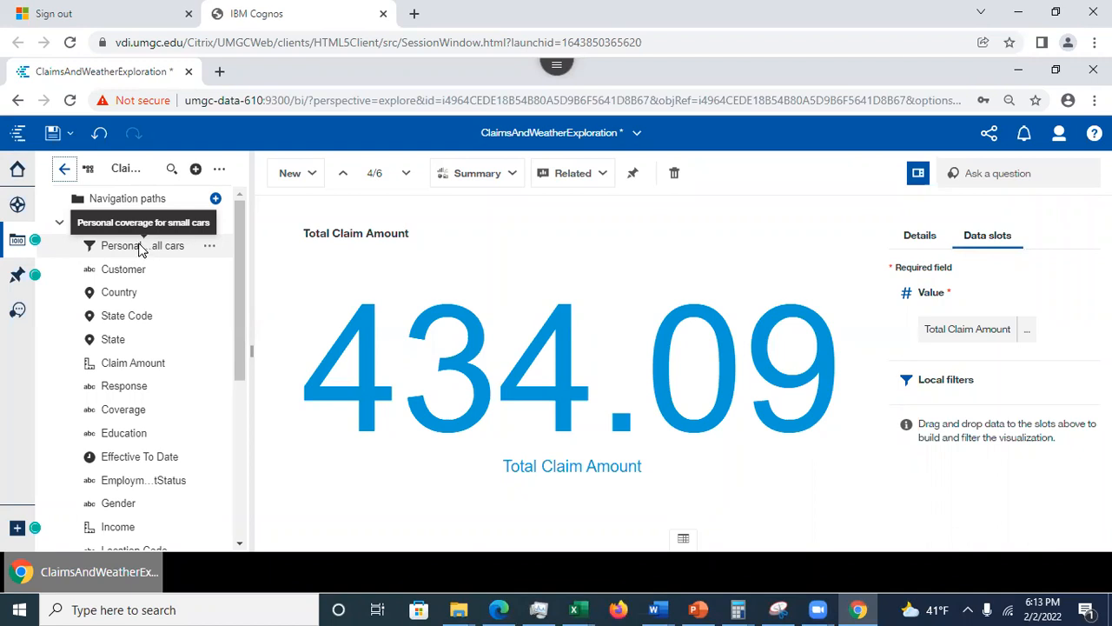
left_click_drag(139, 250, 973, 370)
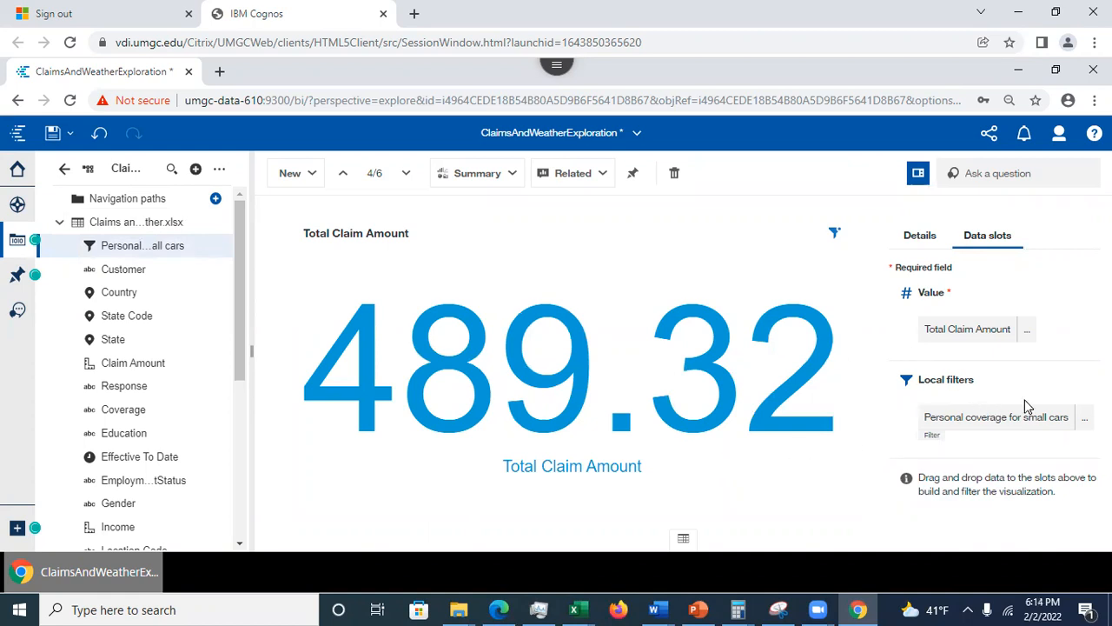
left_click(1085, 418)
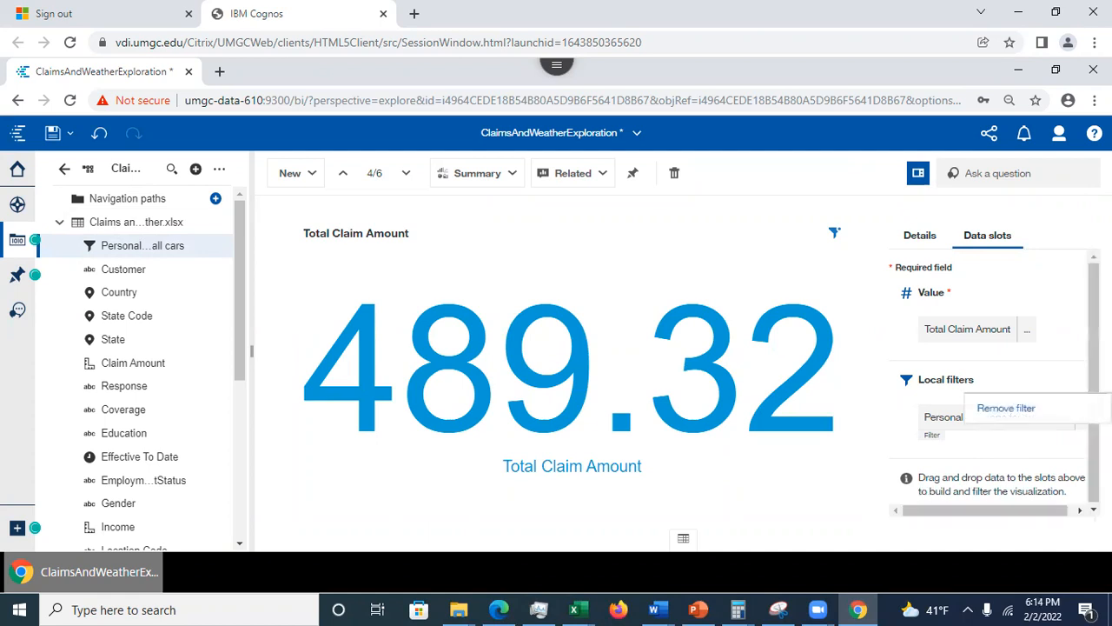
left_click(1018, 413)
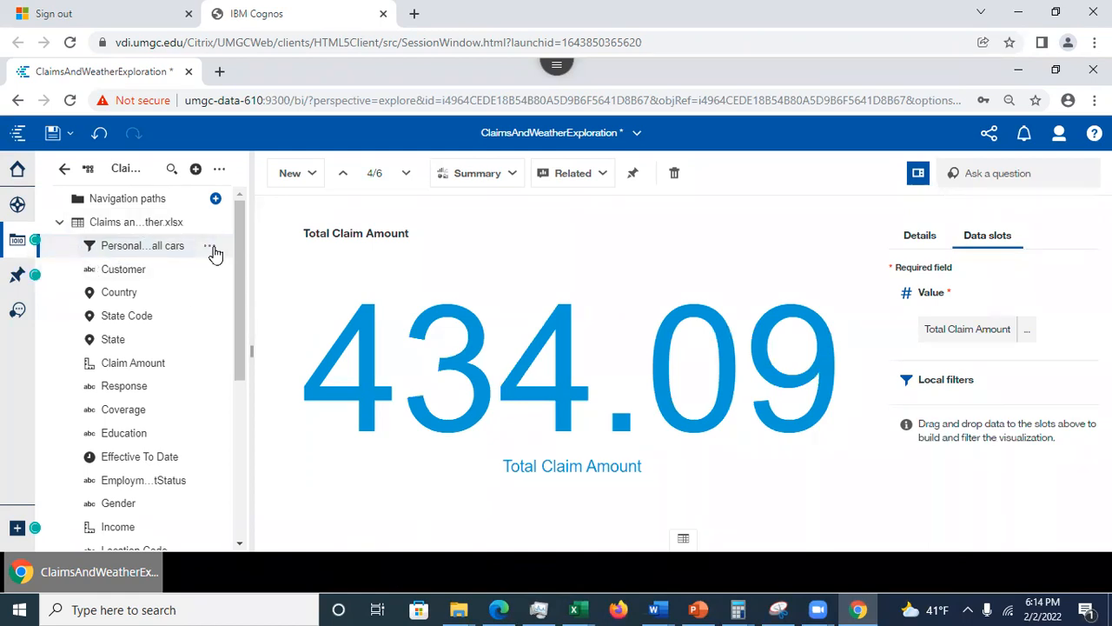
Step: View the properties of the Personal coverage for small cars filter and close them
left_click(209, 247)
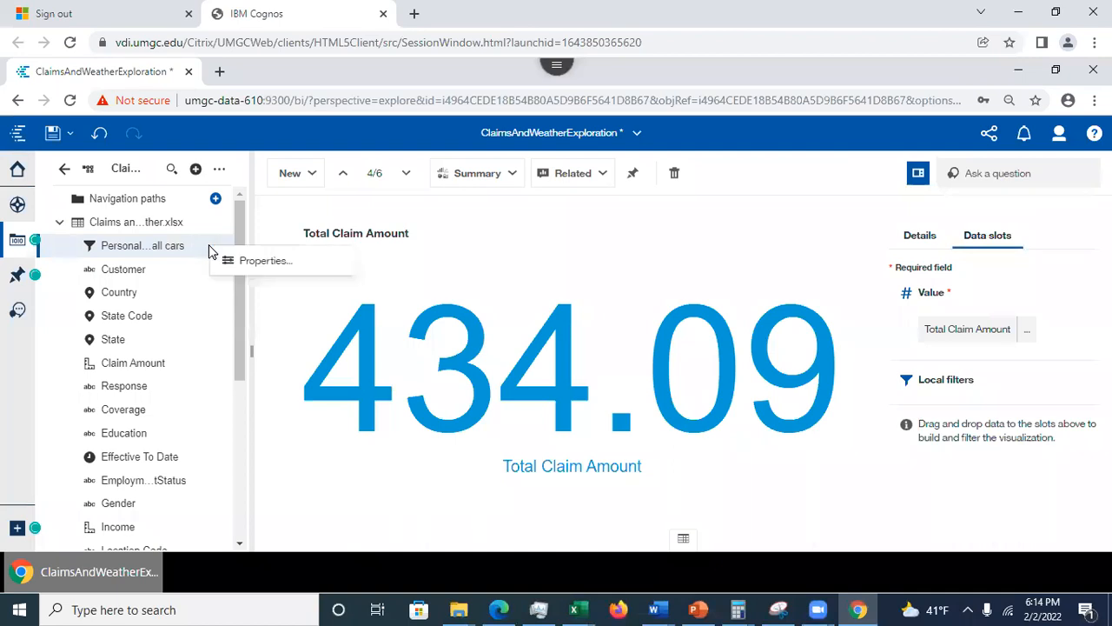
left_click(251, 260)
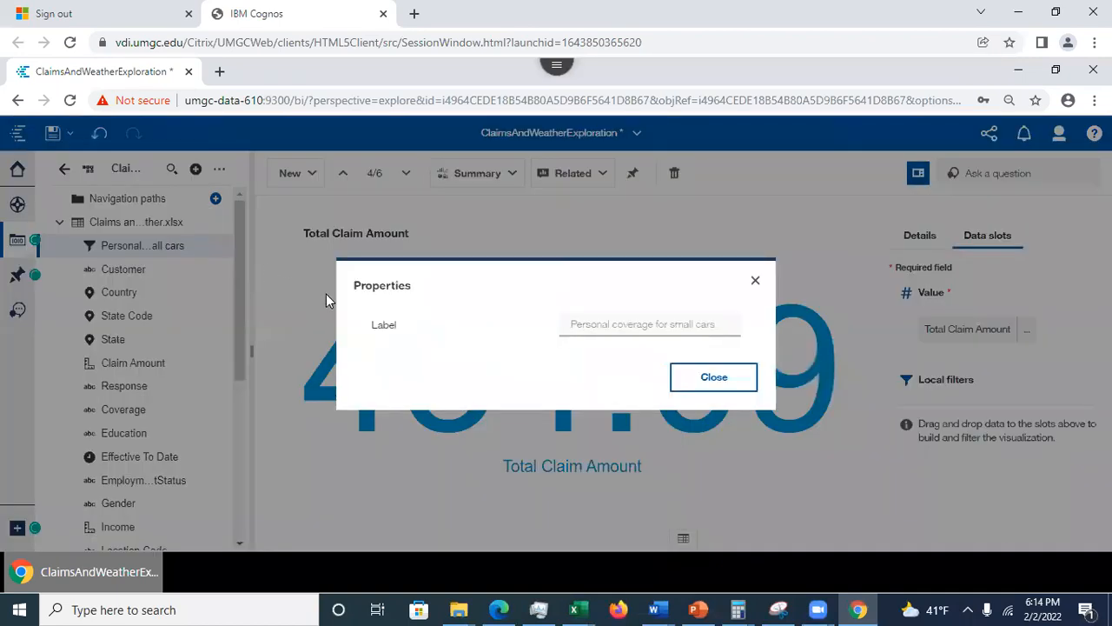
left_click(704, 389)
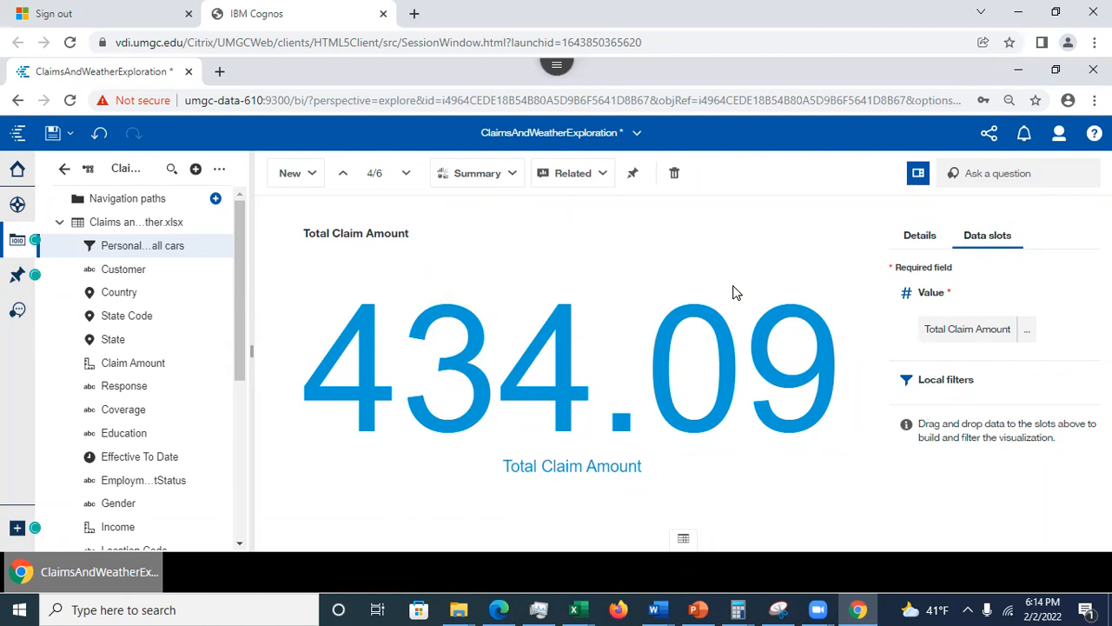
Step: Browse the visualization types offered for the Total Claim Amount card and return to the summary
left_click(504, 175)
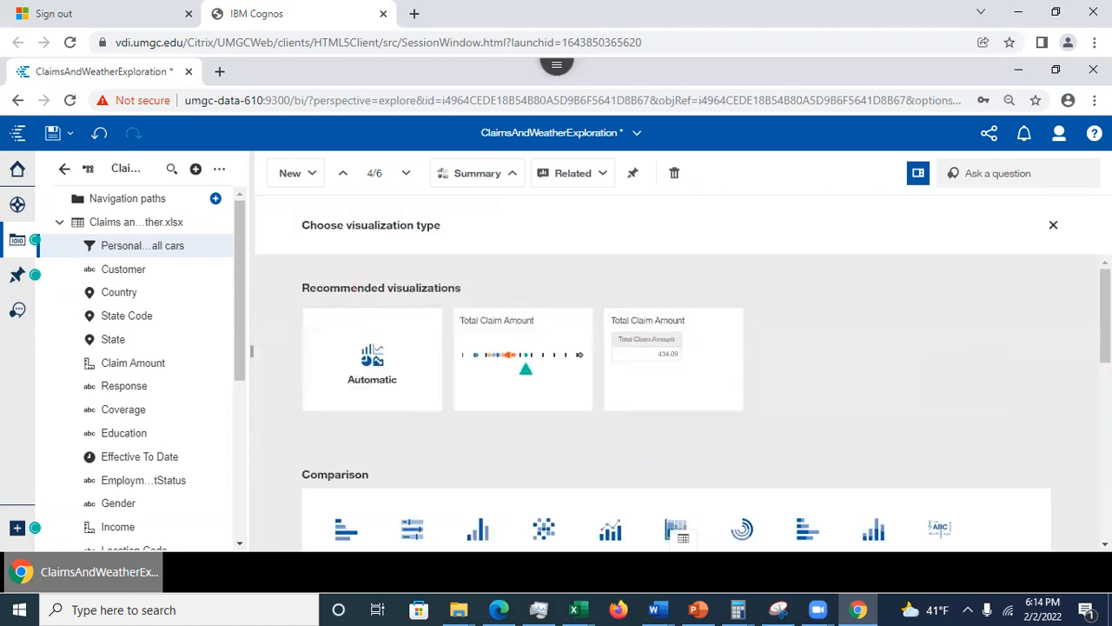
scroll(895, 418, "down", 1)
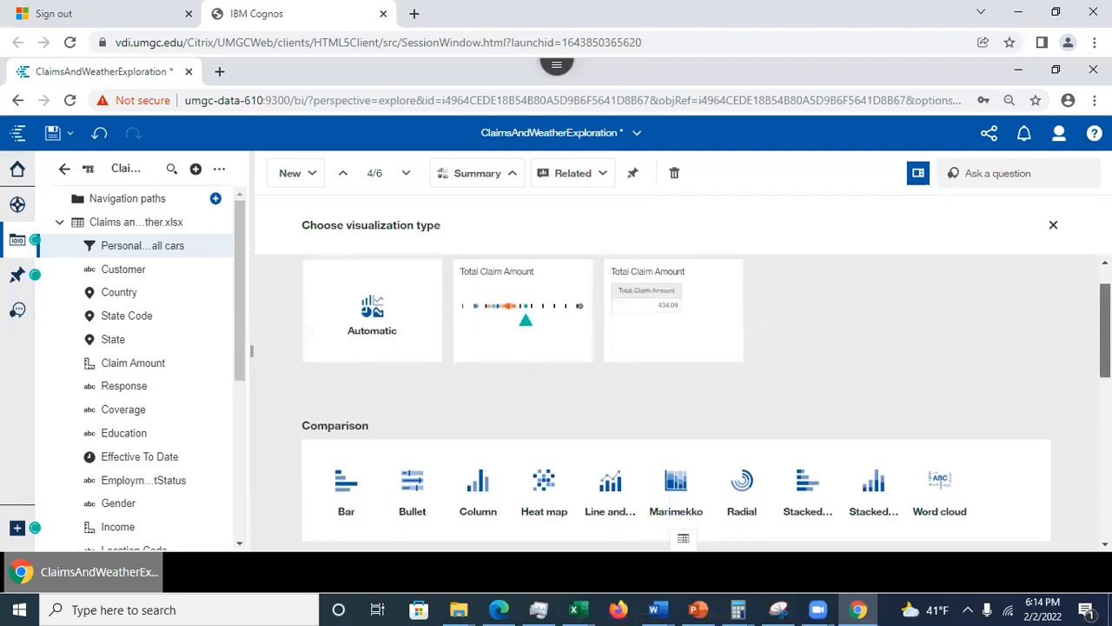
scroll(943, 332, "up", 1)
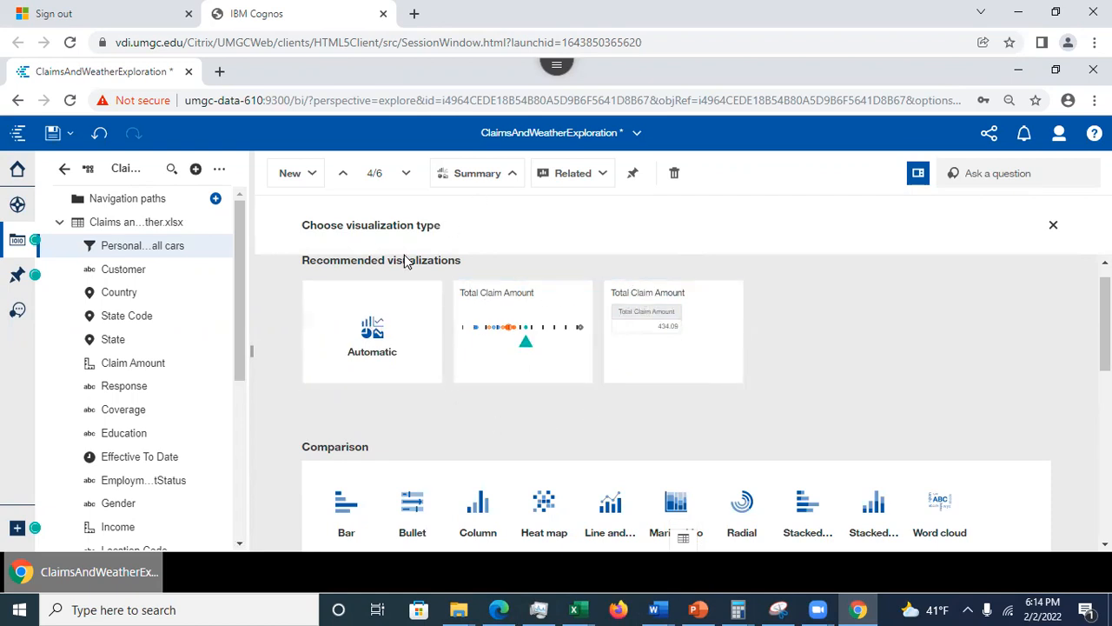
left_click(389, 299)
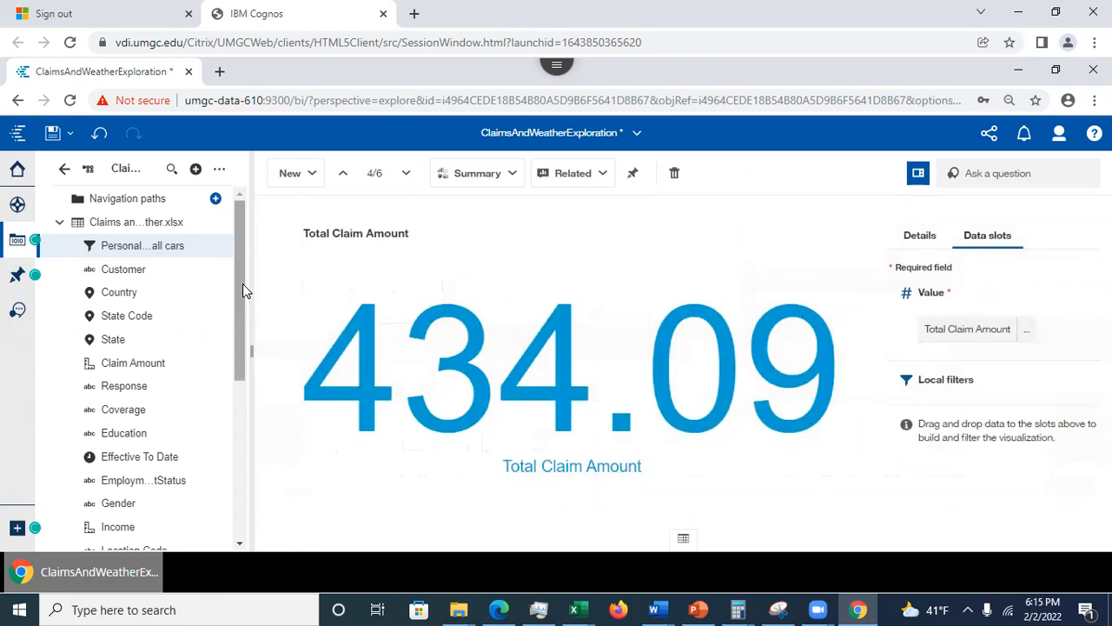
Step: Open the Assistant and ask it "data" to list the available data sources
left_click(18, 312)
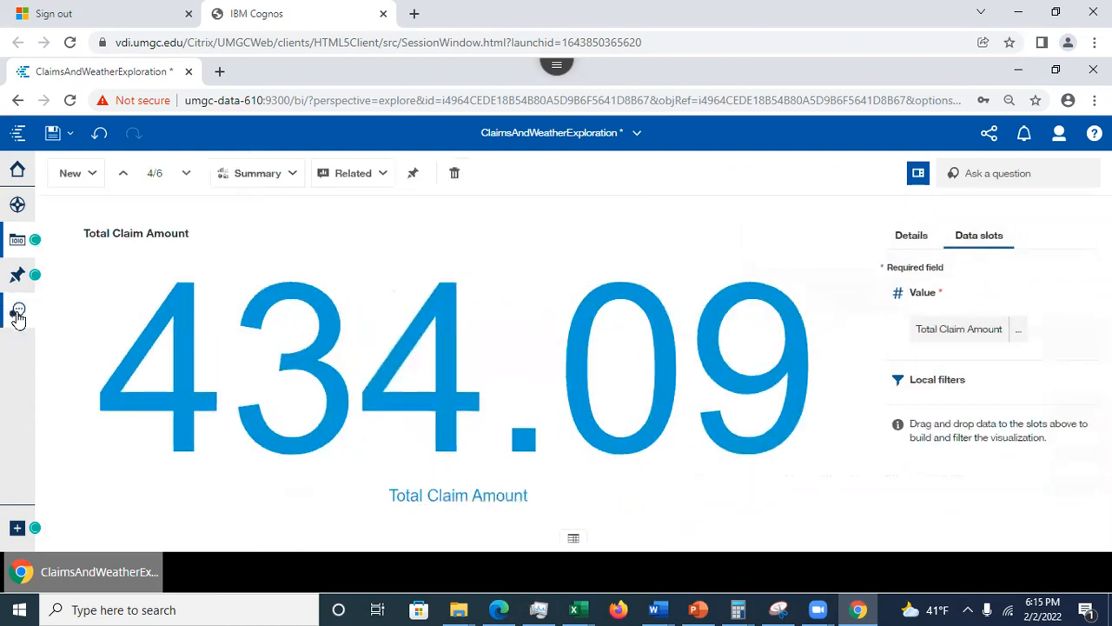
left_click(19, 313)
left_click(23, 307)
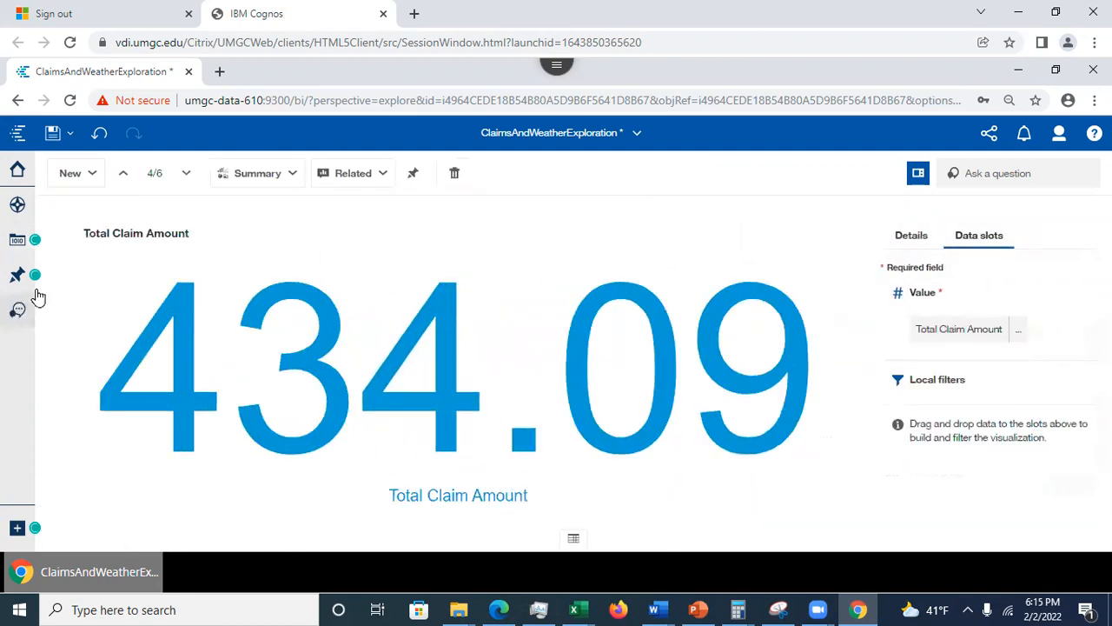
left_click(19, 311)
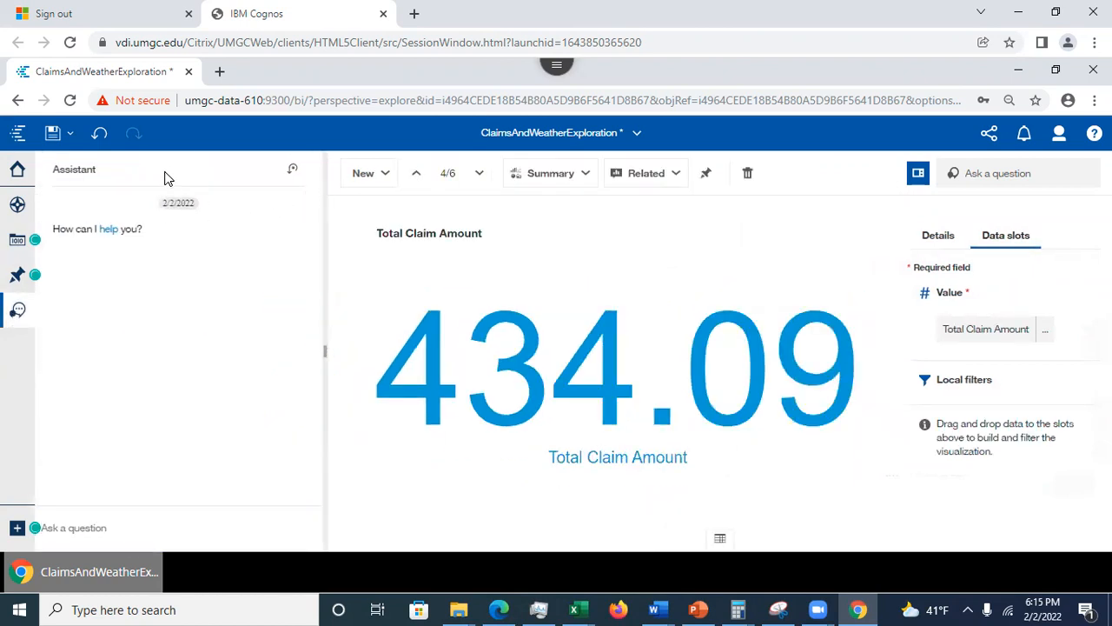
left_click(118, 508)
type("data")
key("Return")
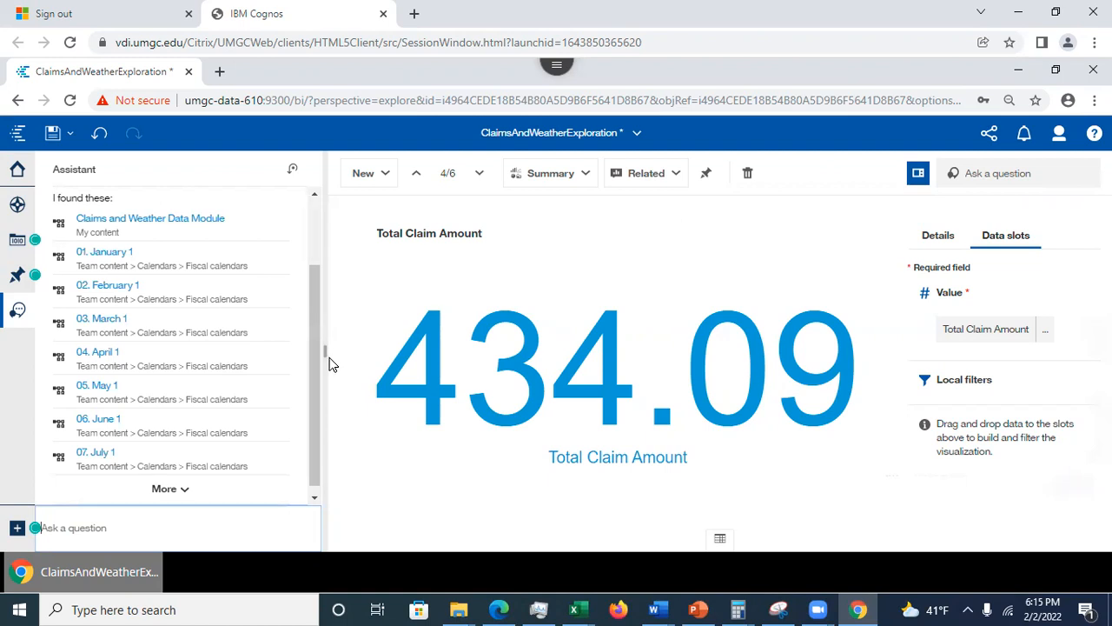
Step: Have the Assistant show the Claims and Weather Data Module, and read through its columns and their concepts
left_click(142, 220)
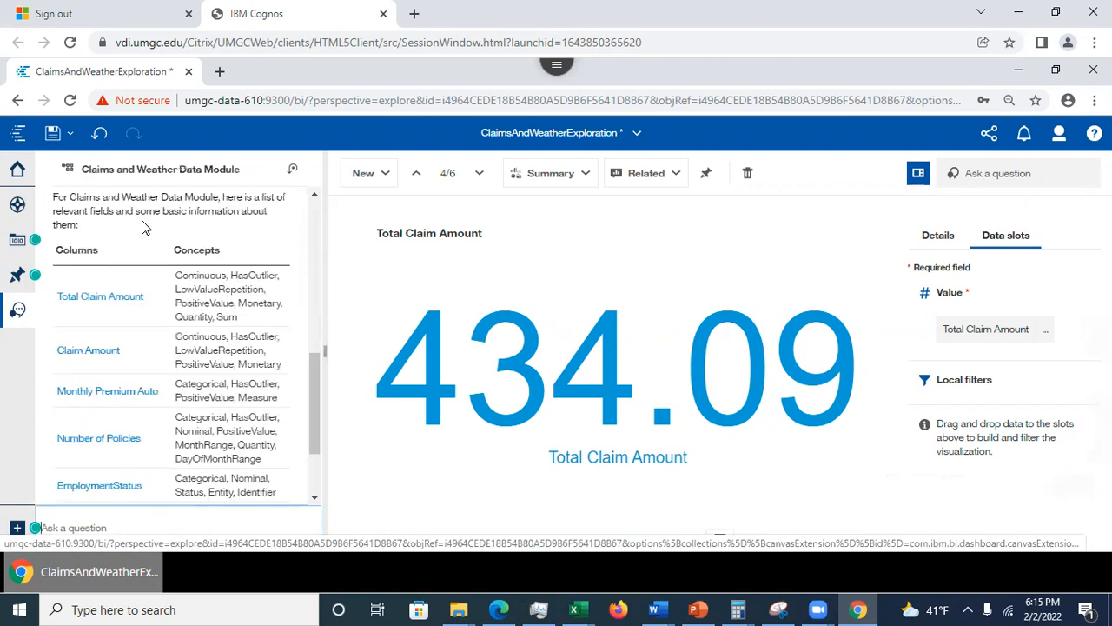
left_click_drag(315, 410, 348, 368)
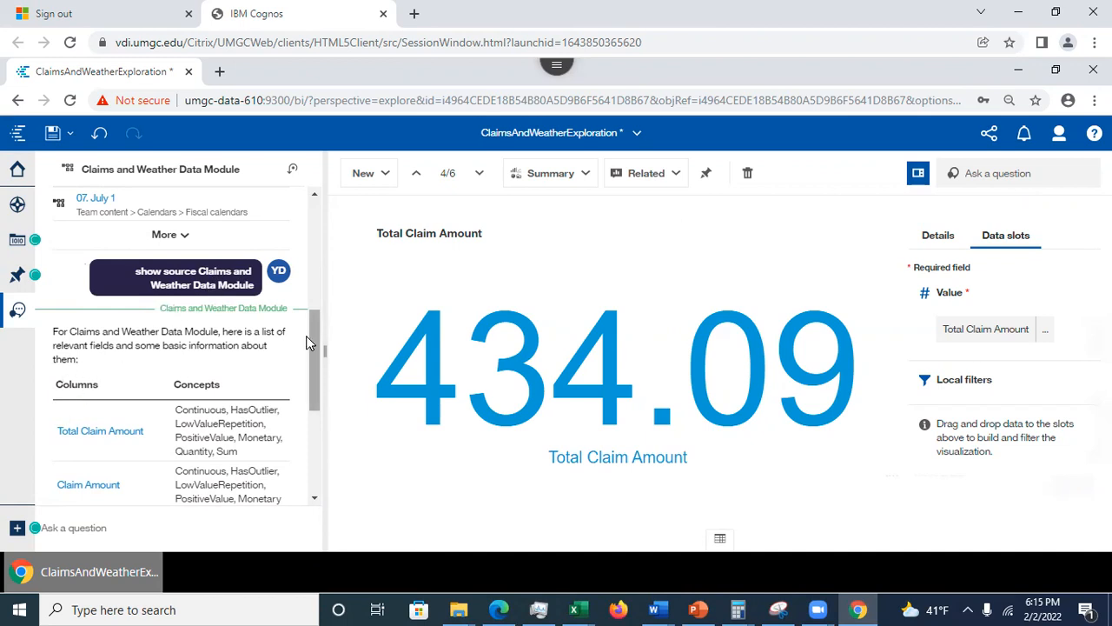
left_click_drag(304, 337, 334, 449)
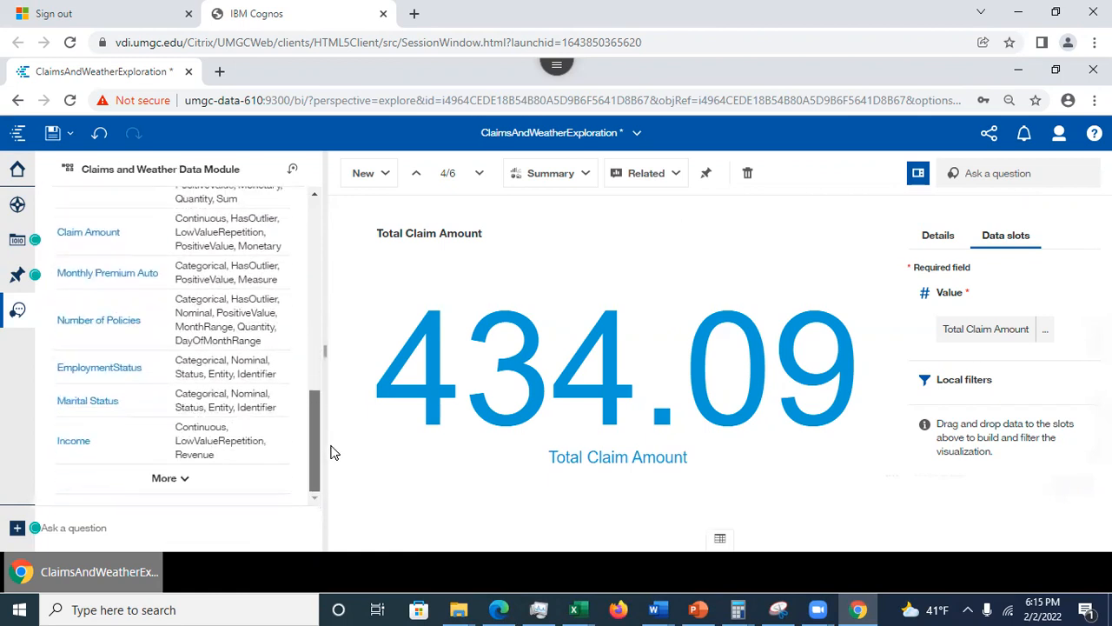
scroll(302, 440, "up", 2)
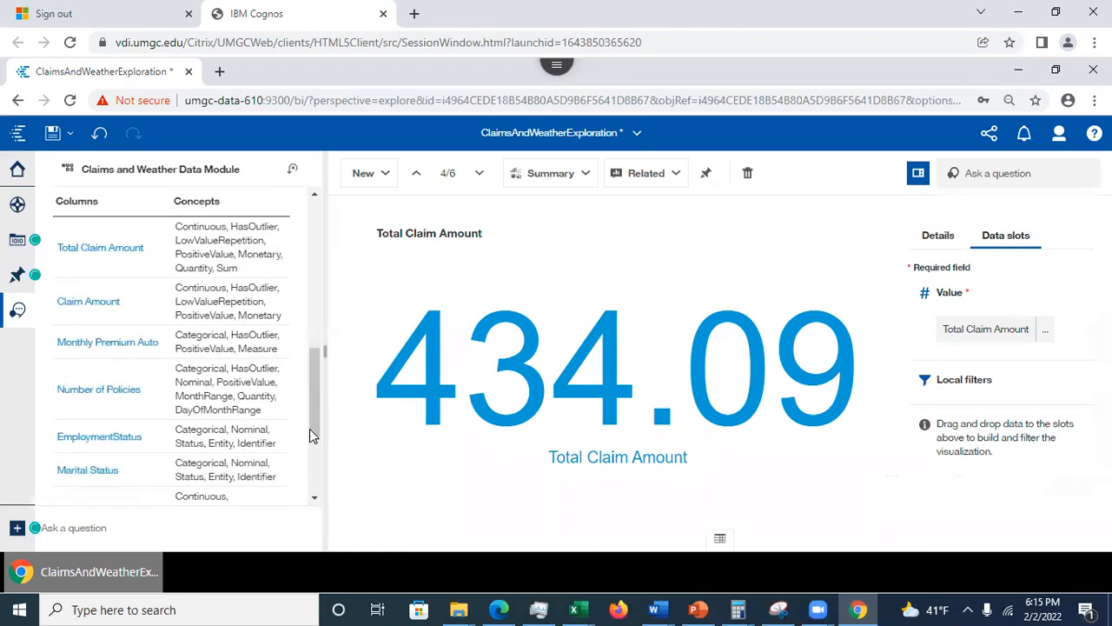
mouse_move(311, 380)
left_mouse_down()
mouse_move(324, 462)
mouse_move(319, 437)
mouse_move(308, 455)
mouse_move(307, 387)
left_mouse_up()
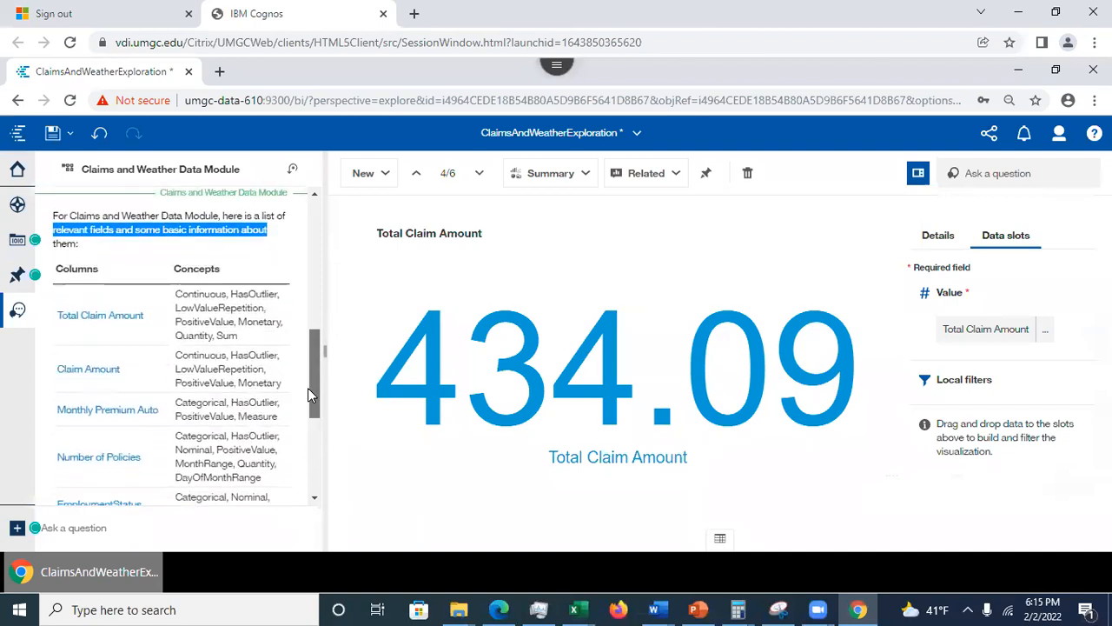
Step: Show the Assistant's information on the Total Claim Amount column and read its usage, aggregate, data type, concepts and related fields
left_click(106, 319)
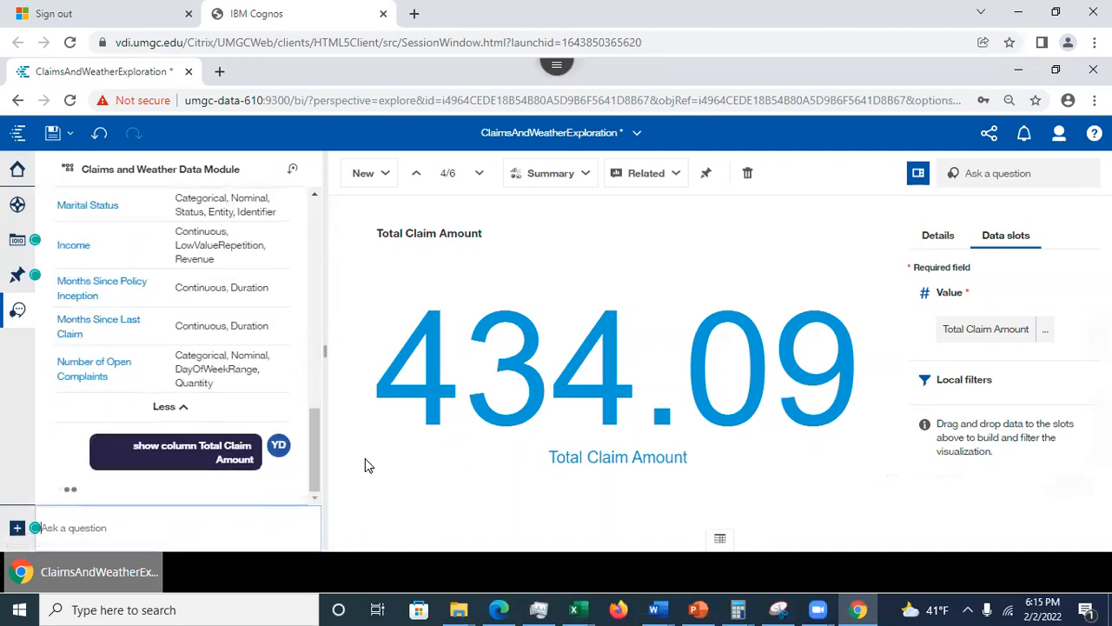
left_click_drag(320, 459, 319, 432)
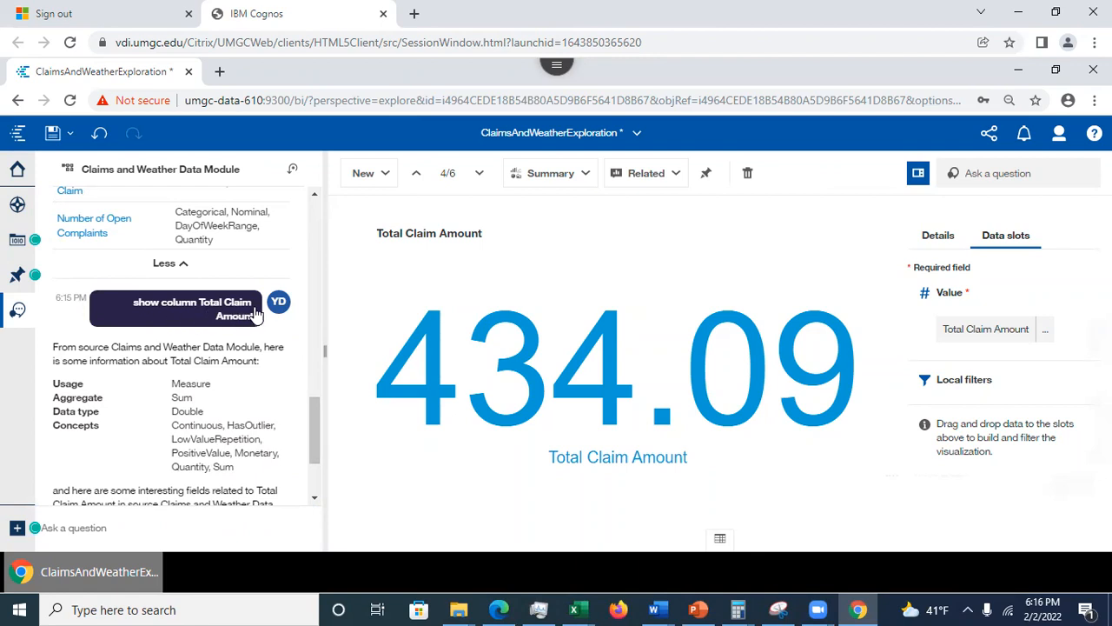
scroll(312, 427, "down", 2)
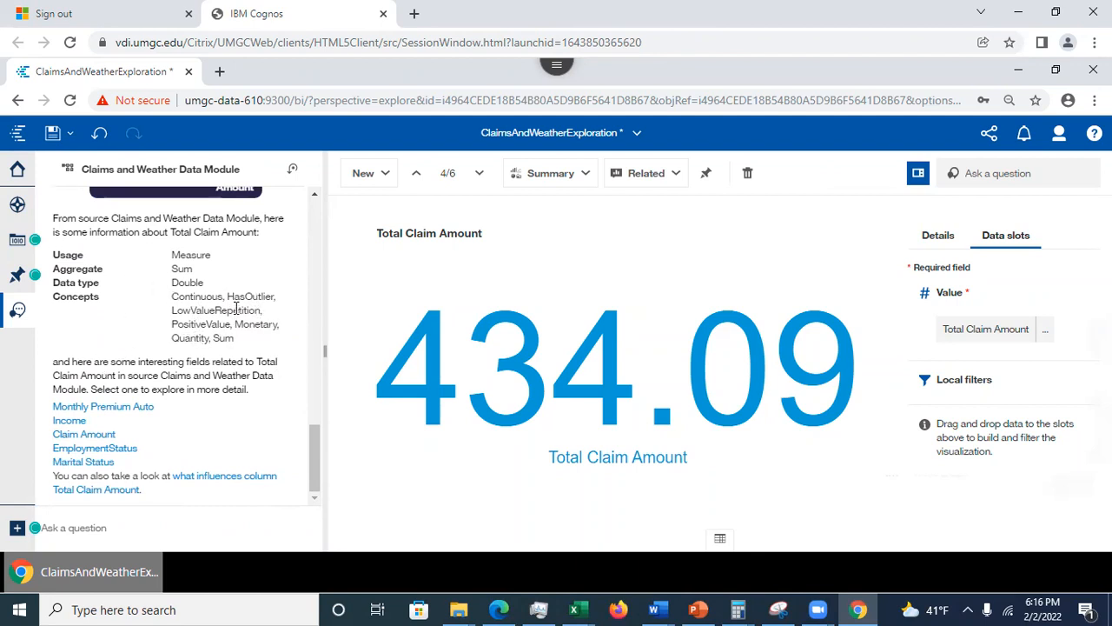
Step: Highlight the HasOutlier concept in the Assistant's reply and have the Assistant chart Total Claim Amount with the related field EmploymentStatus
left_click_drag(228, 297, 274, 296)
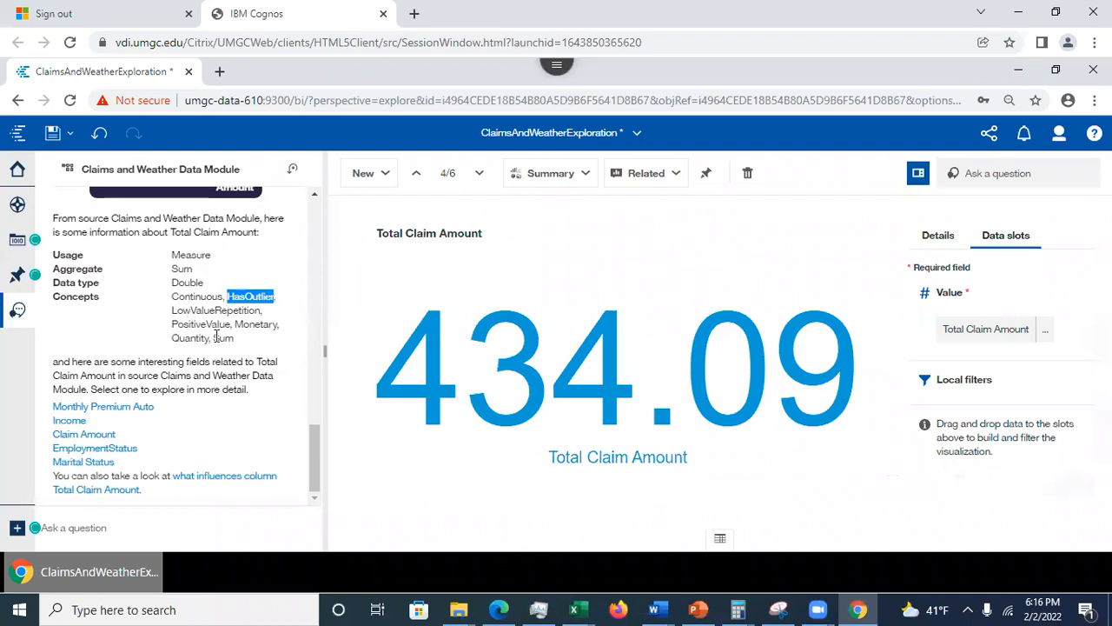
left_click(247, 339)
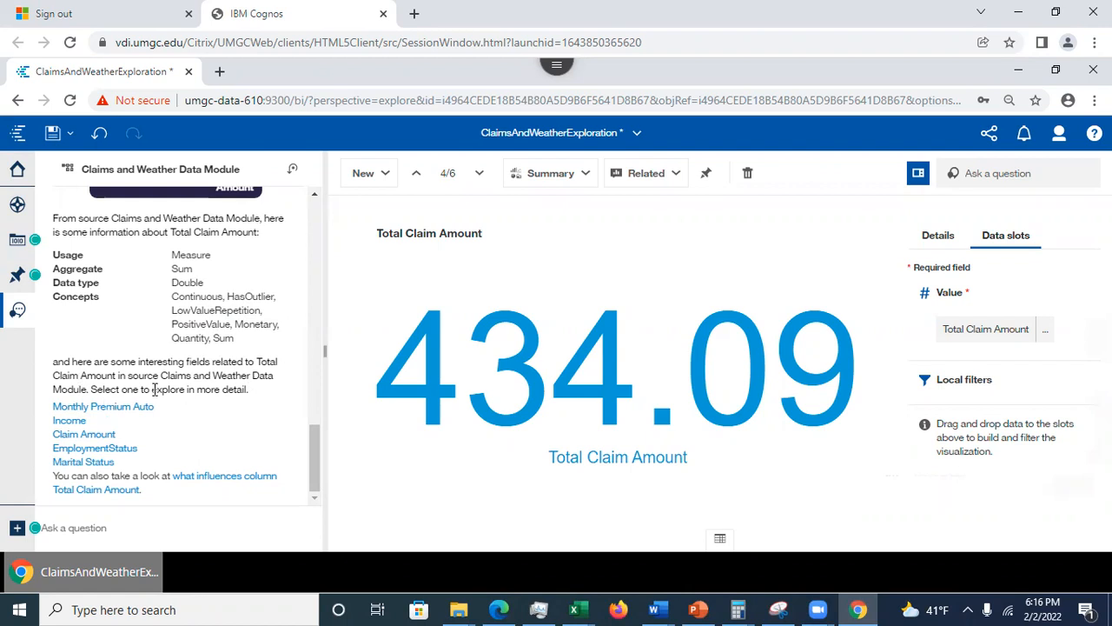
left_click(116, 450)
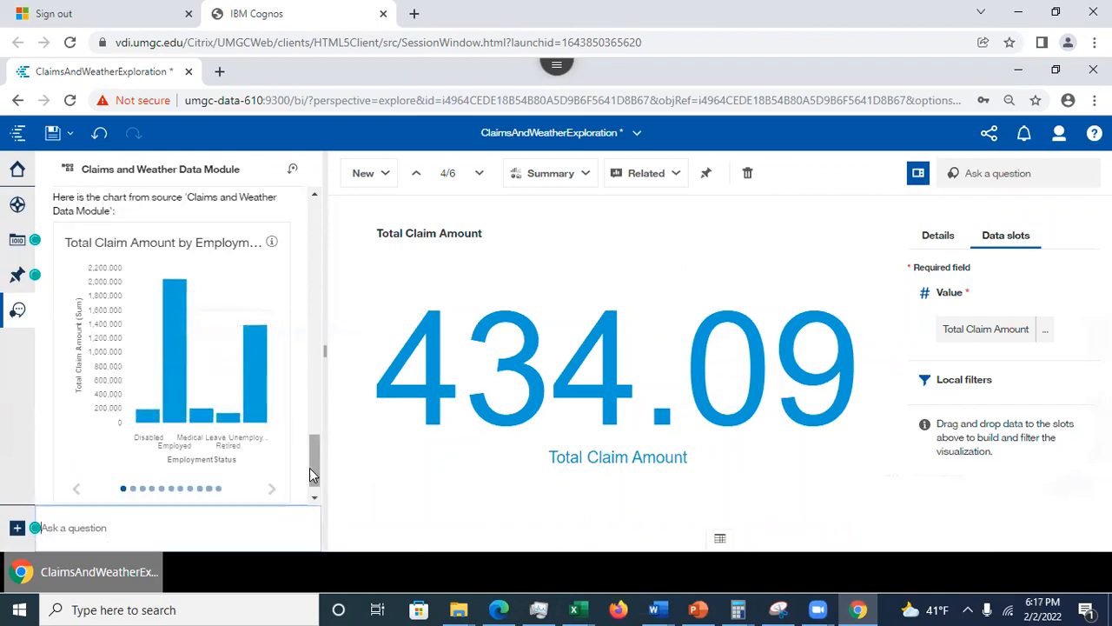
left_click_drag(311, 468, 323, 432)
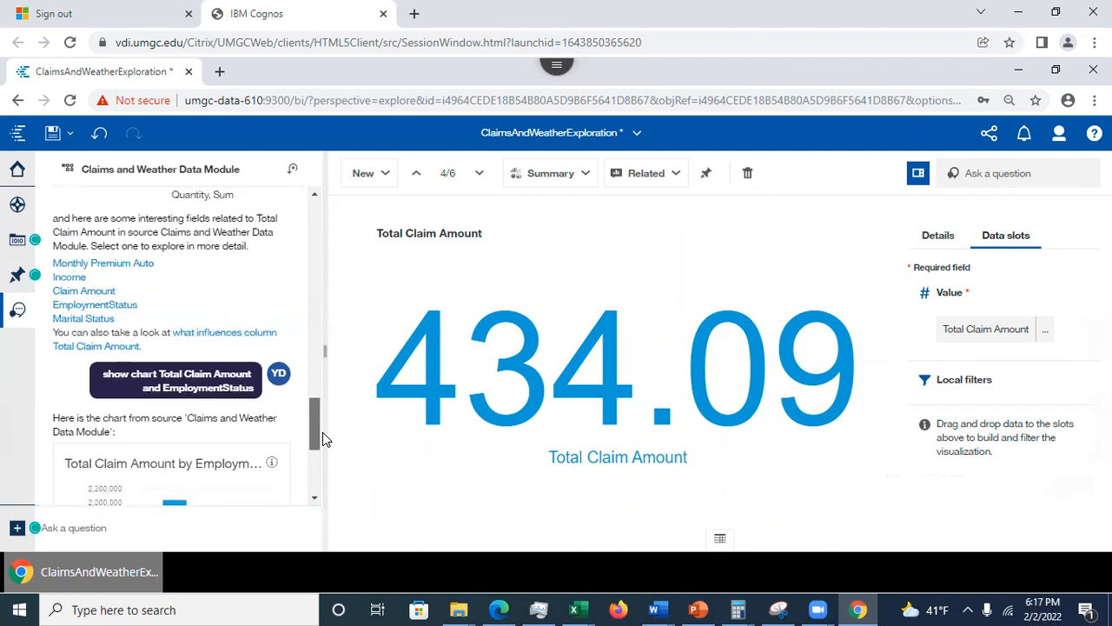
left_click_drag(322, 432, 331, 479)
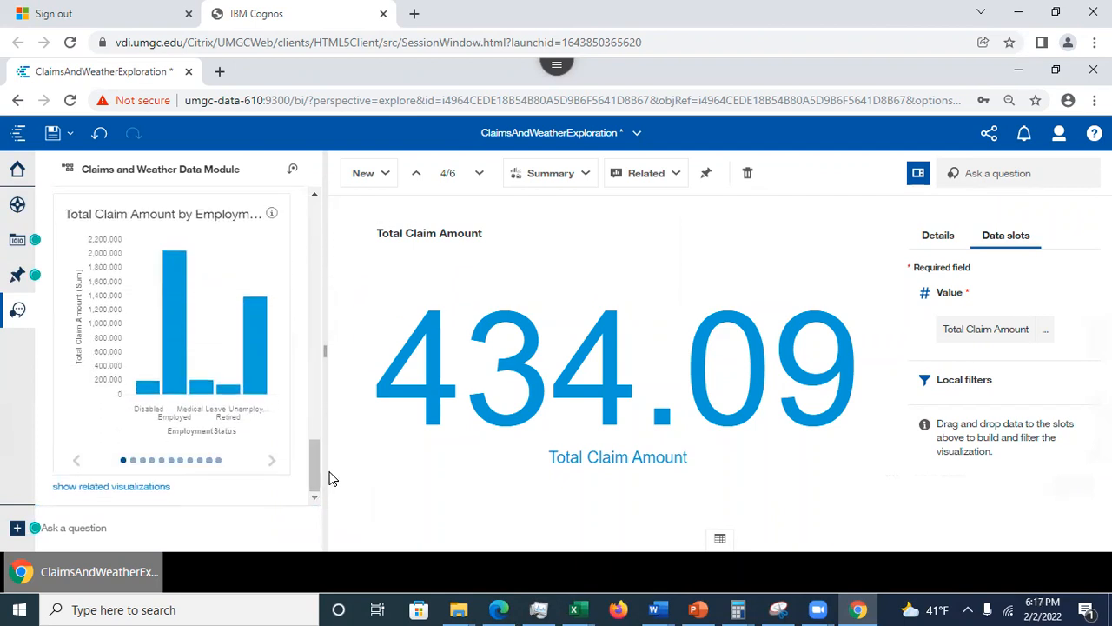
Step: Browse the Assistant's alternative visualizations of Total Claim Amount and EmploymentStatus, including the summary table and the word cloud
left_click(272, 463)
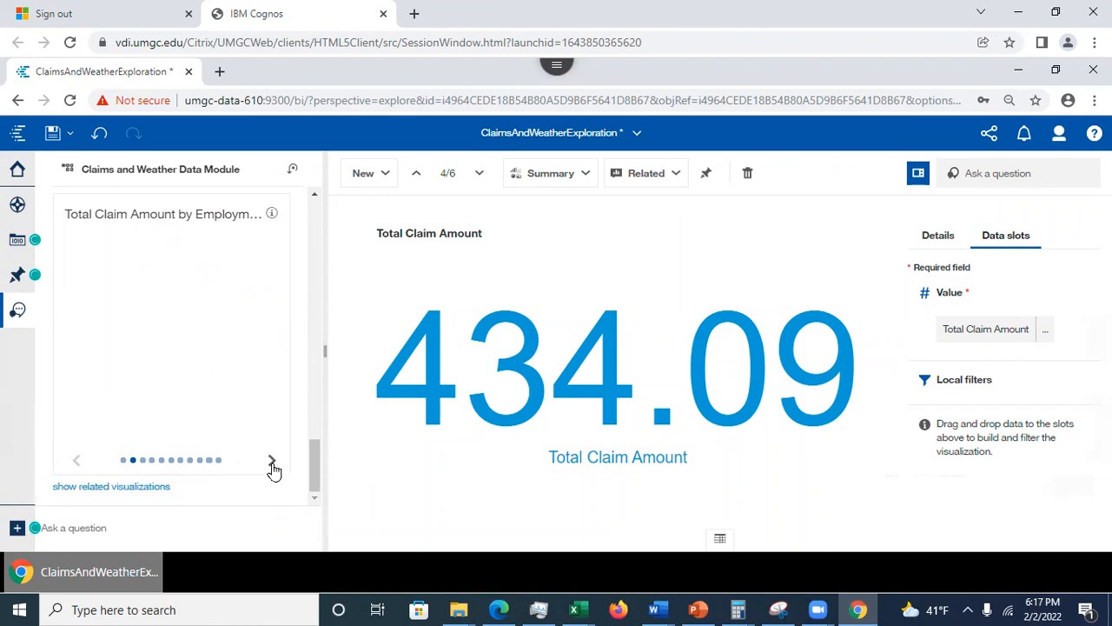
left_click(270, 465)
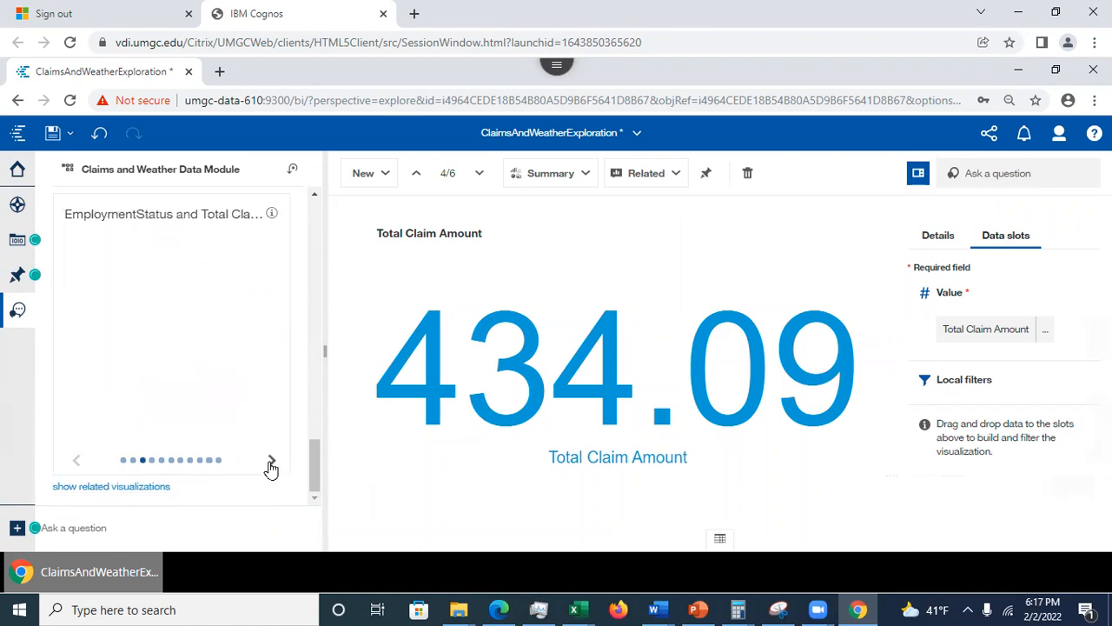
left_click(270, 465)
left_click(271, 465)
left_click(270, 465)
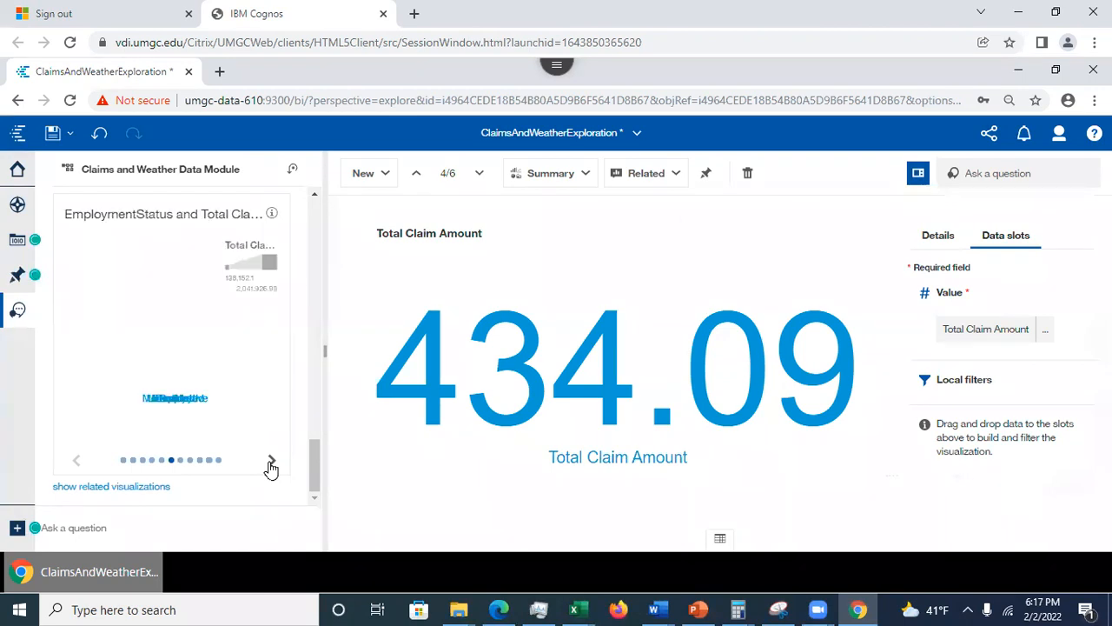
left_click(270, 465)
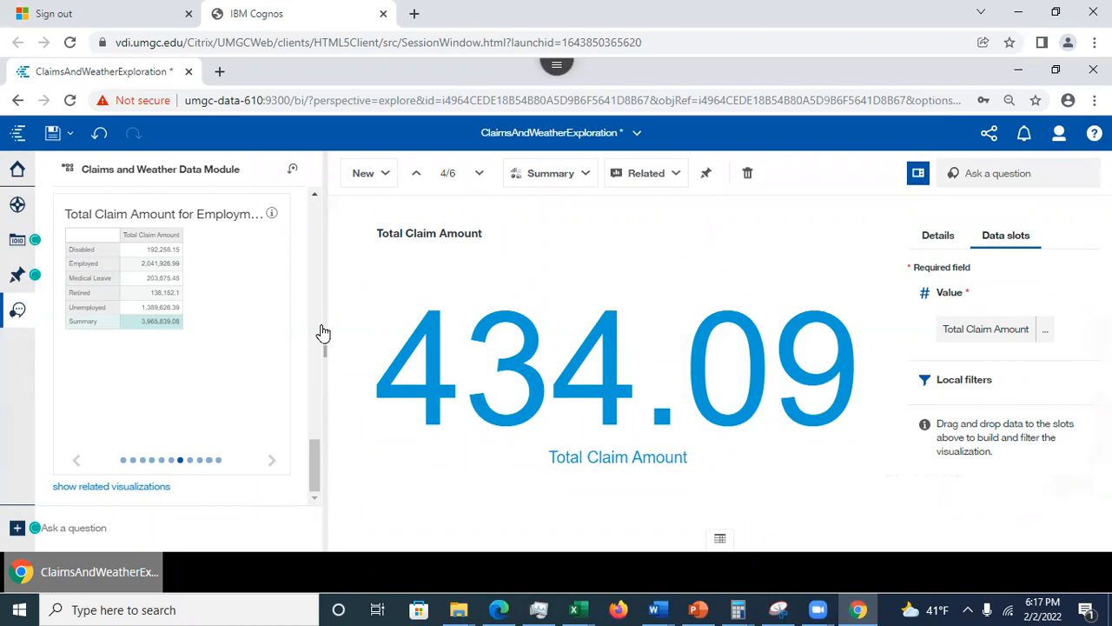
left_click(77, 462)
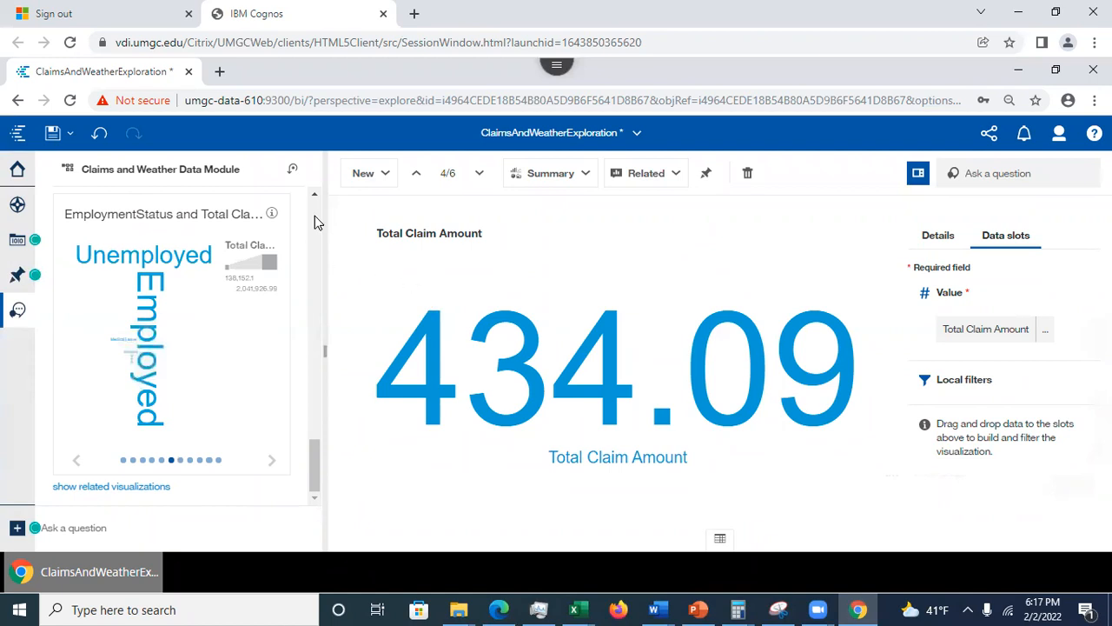
Step: Add a new Single card and place the Assistant's horizontal bar chart of Total Claim Amount by EmploymentStatus on it
left_click(361, 173)
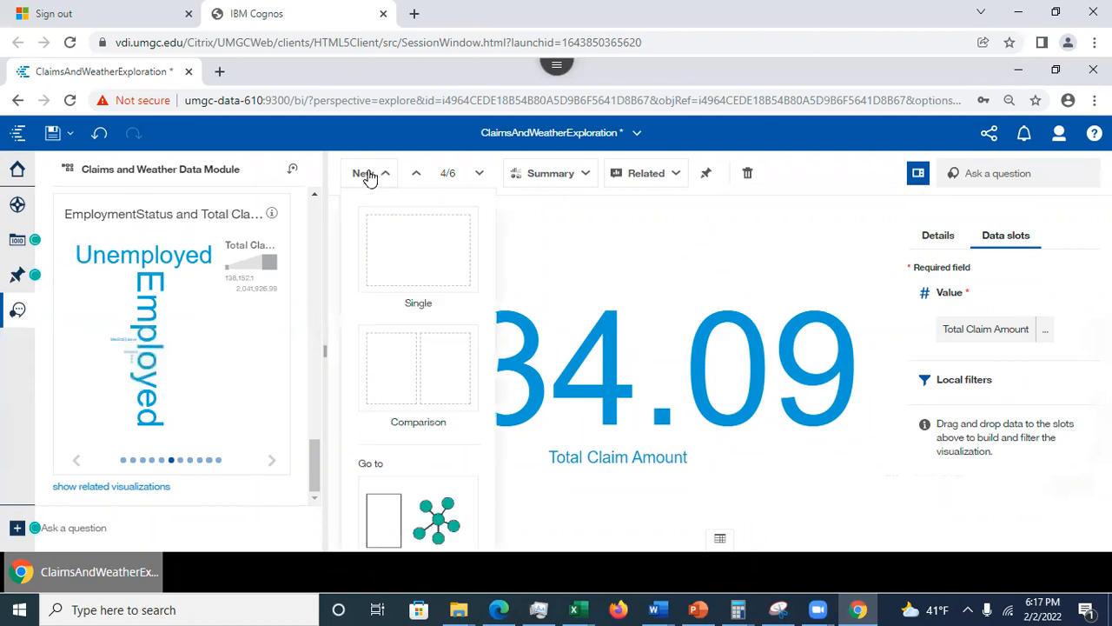
left_click(418, 265)
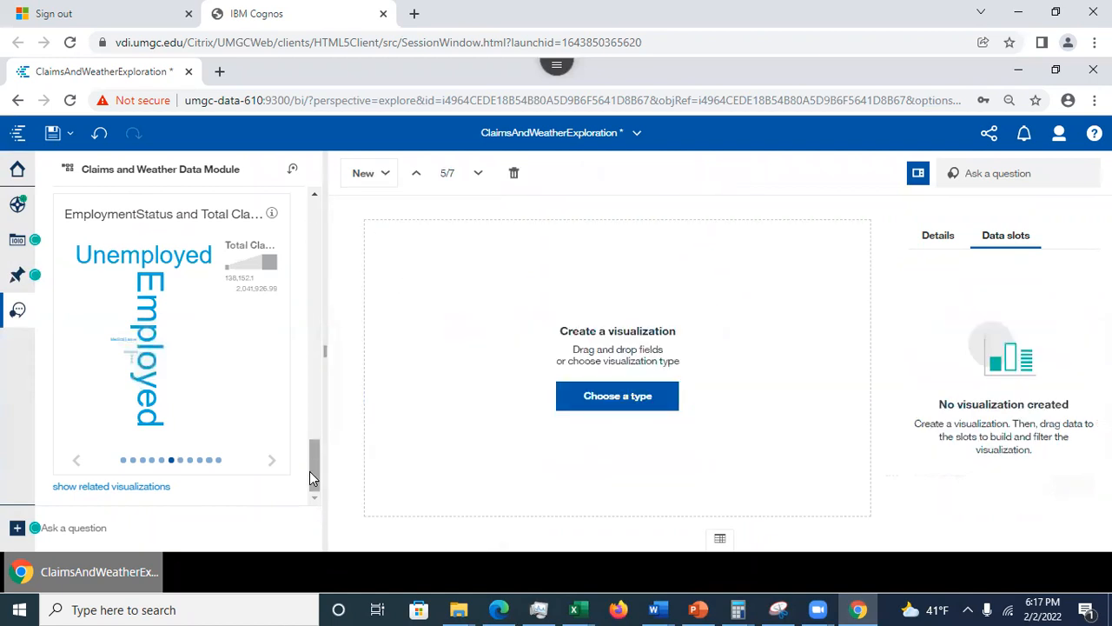
left_click(77, 463)
left_click(77, 464)
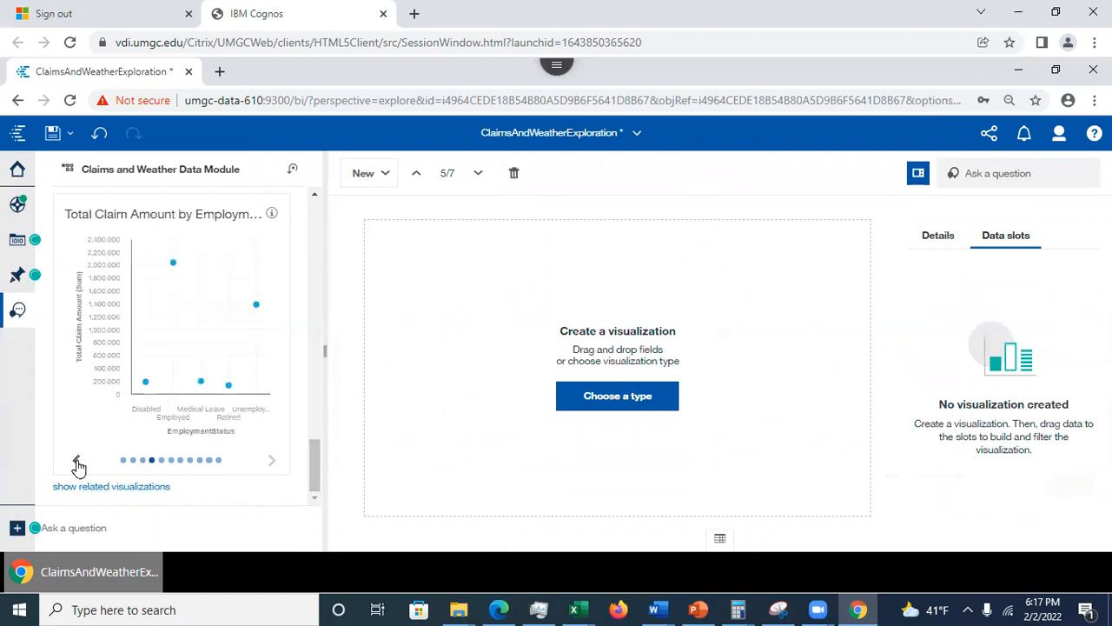
left_click(77, 463)
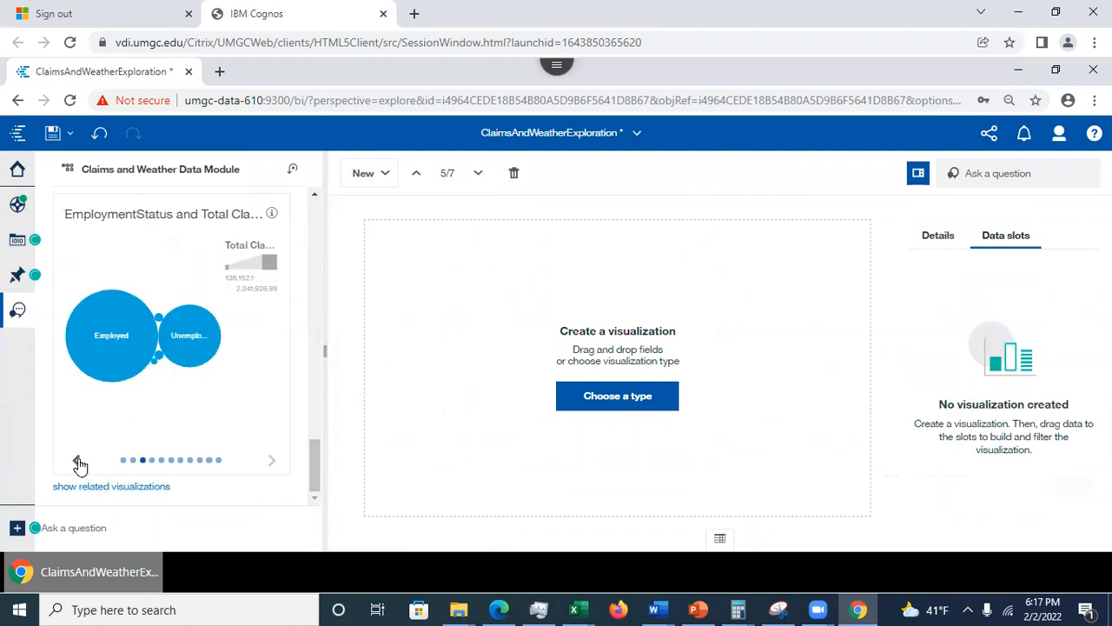
left_click(77, 464)
left_click_drag(170, 337, 598, 339)
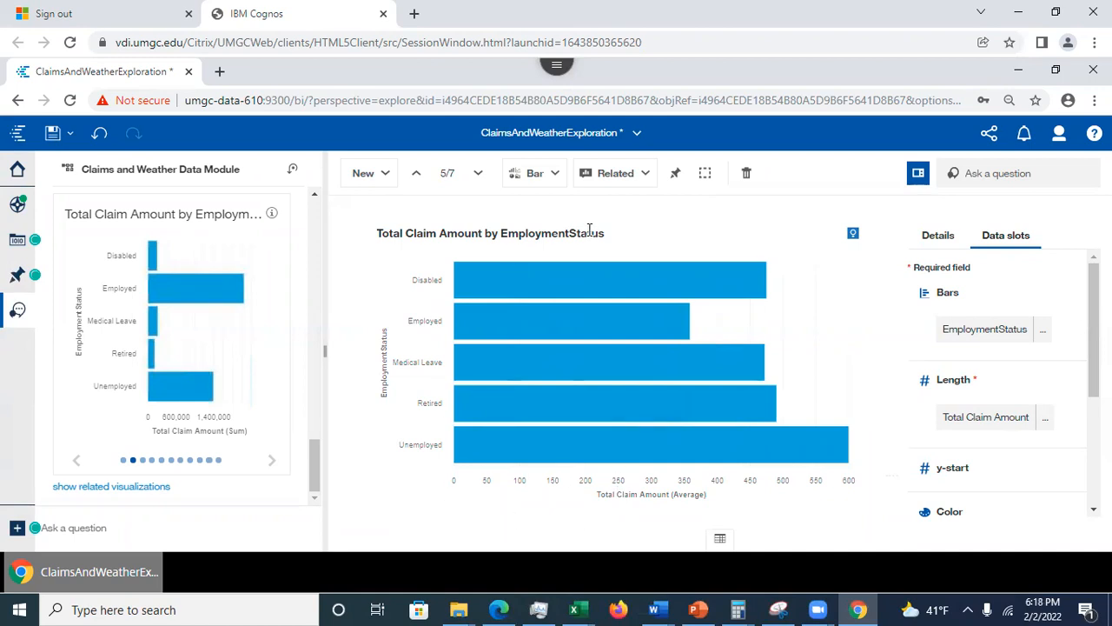
Step: Review the full set of related visualizations for the Total Claim Amount by EmploymentStatus bar chart and return to the exploration's cards list
left_click(617, 178)
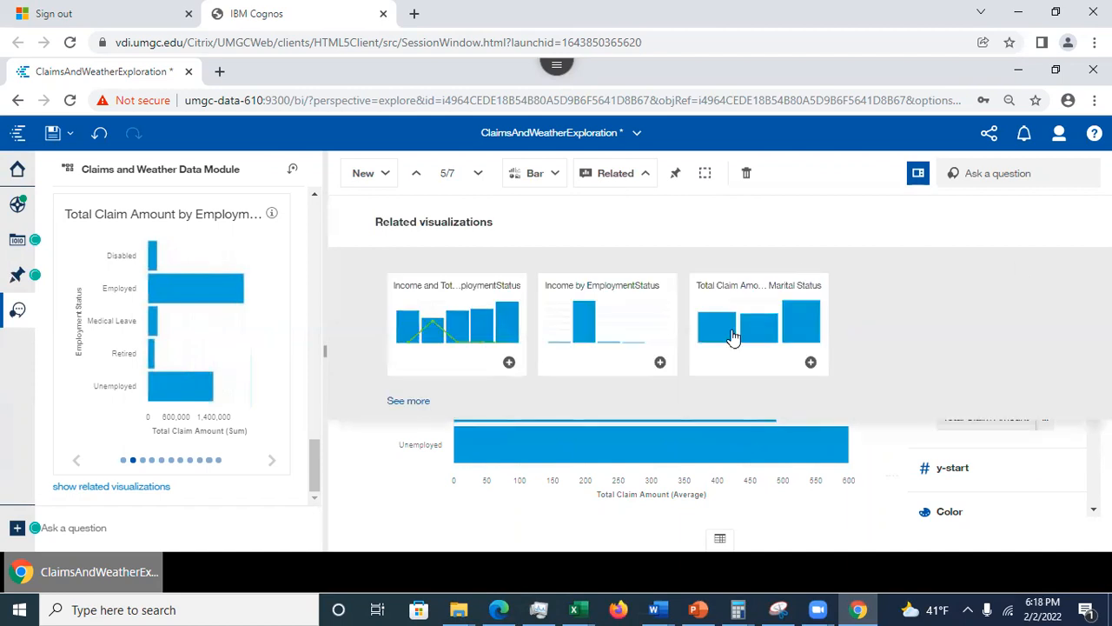
left_click(407, 402)
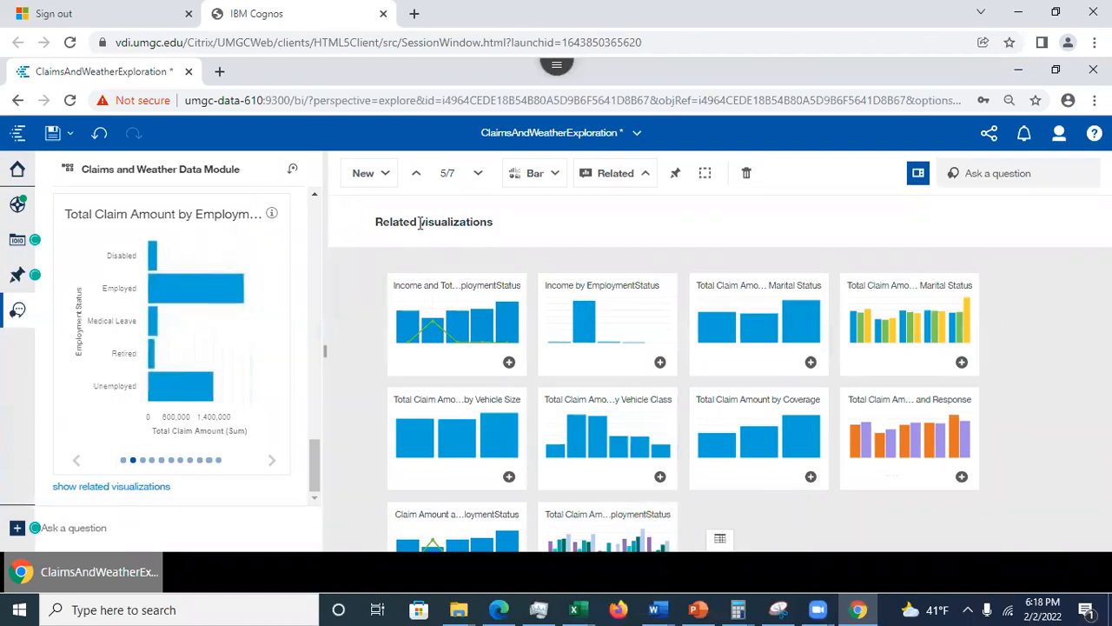
left_click_drag(428, 217, 487, 223)
left_click(696, 233)
left_click_drag(436, 221, 442, 222)
left_click_drag(314, 476, 306, 189)
left_click(18, 207)
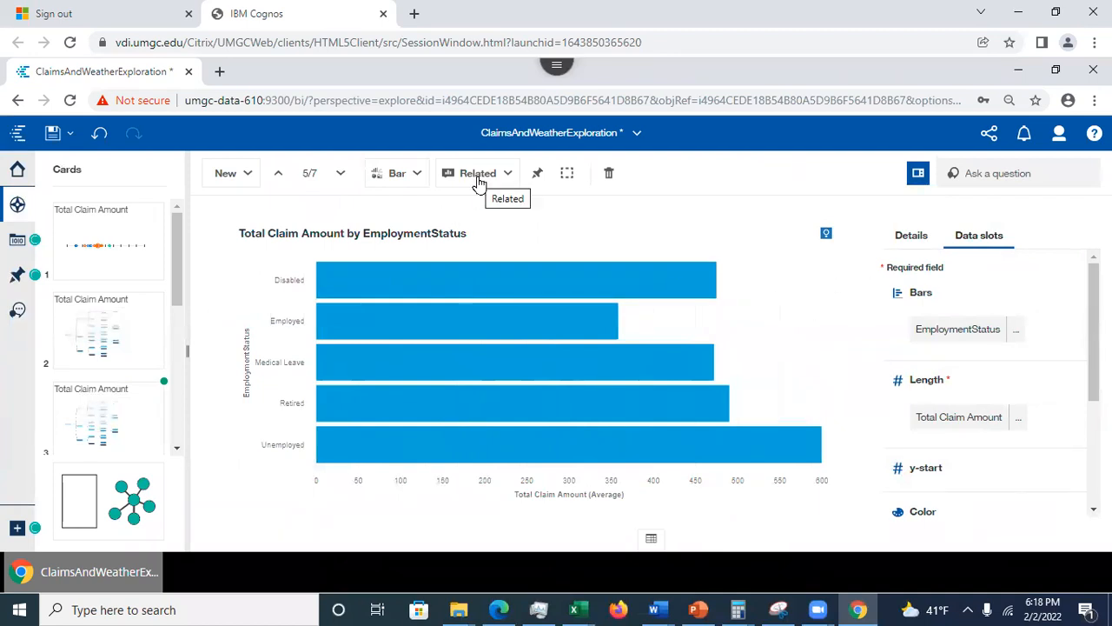
Step: Change the Total Claim Amount by EmploymentStatus bar chart to the Table visualization type
left_click(417, 174)
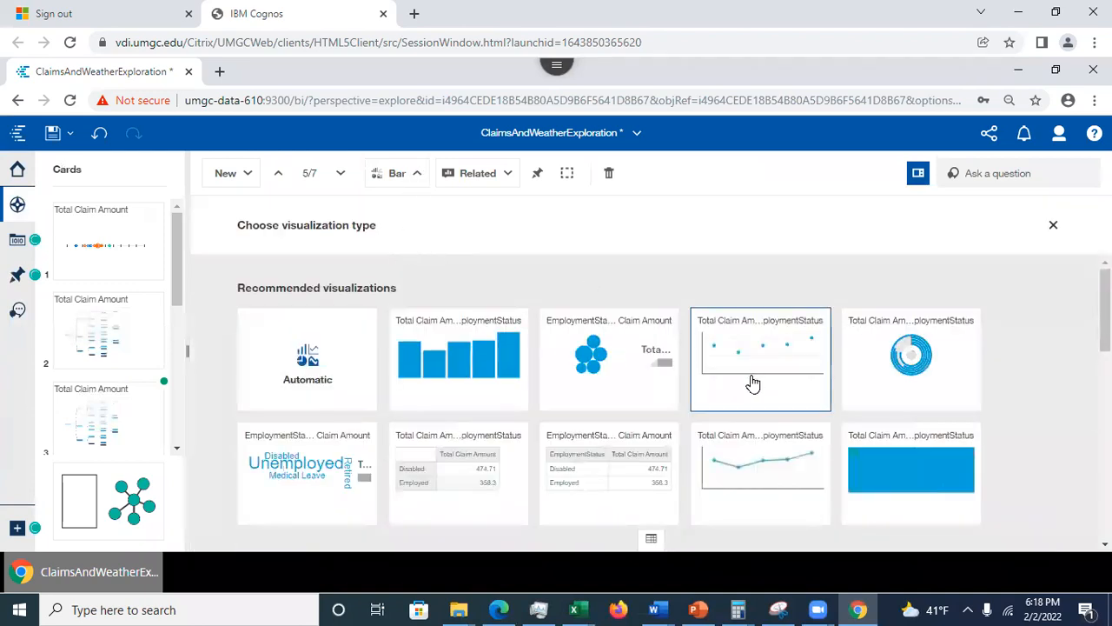
scroll(647, 400, "down", 8)
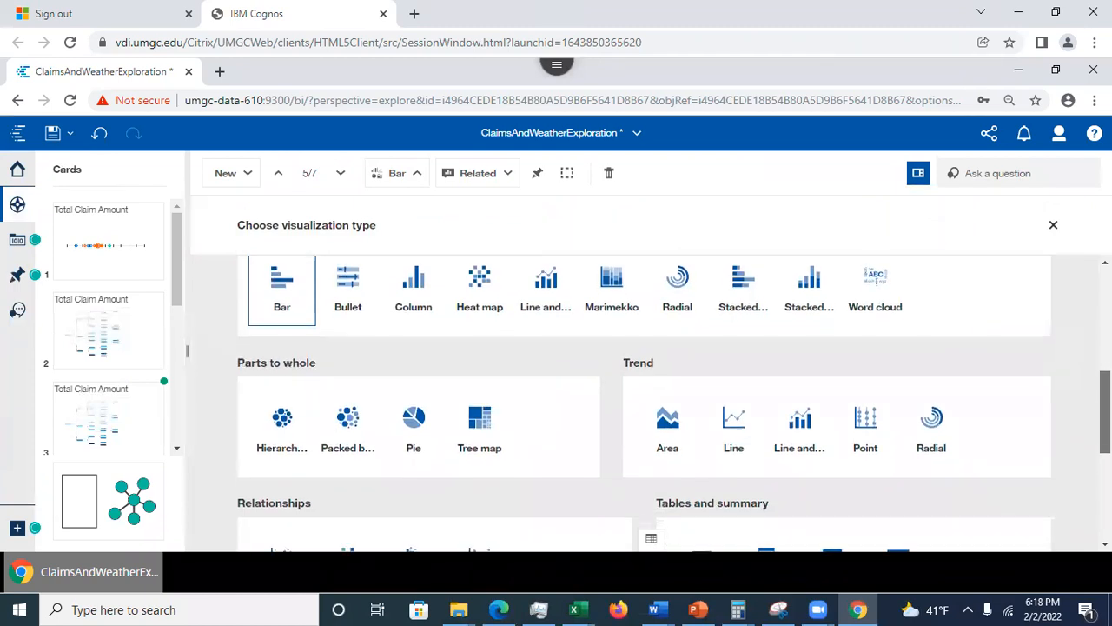
scroll(648, 400, "down", 3)
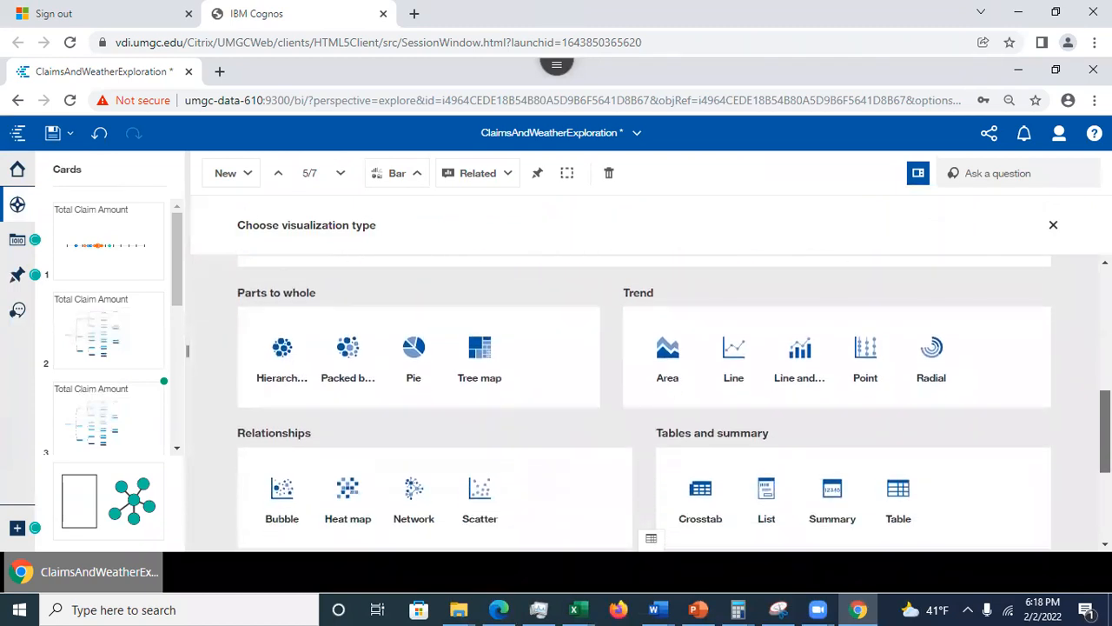
scroll(647, 400, "down", 2)
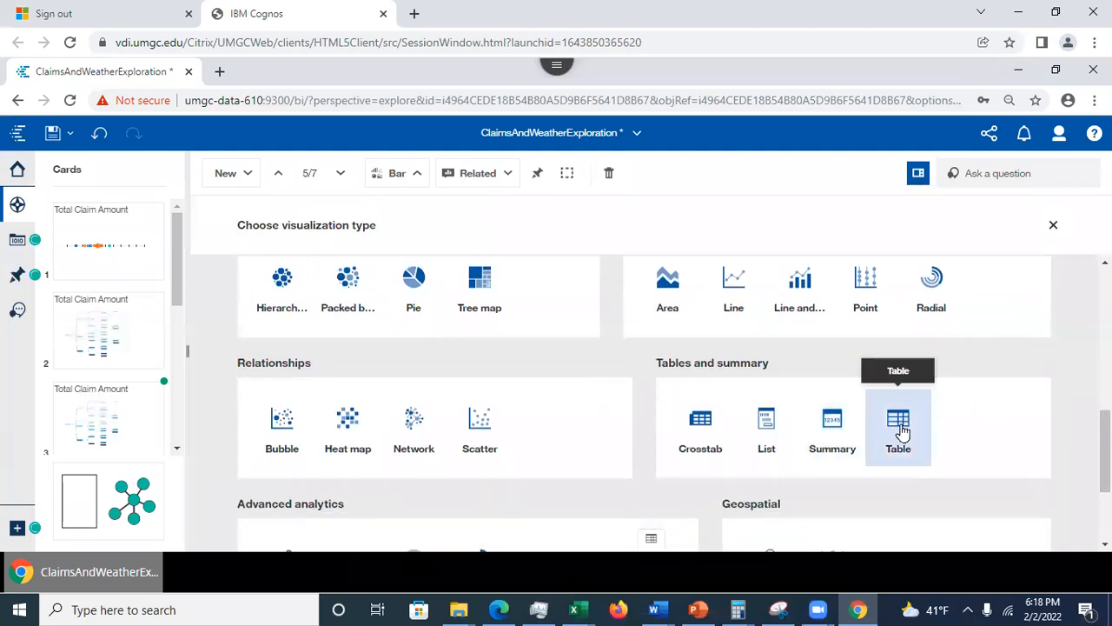
left_click(904, 434)
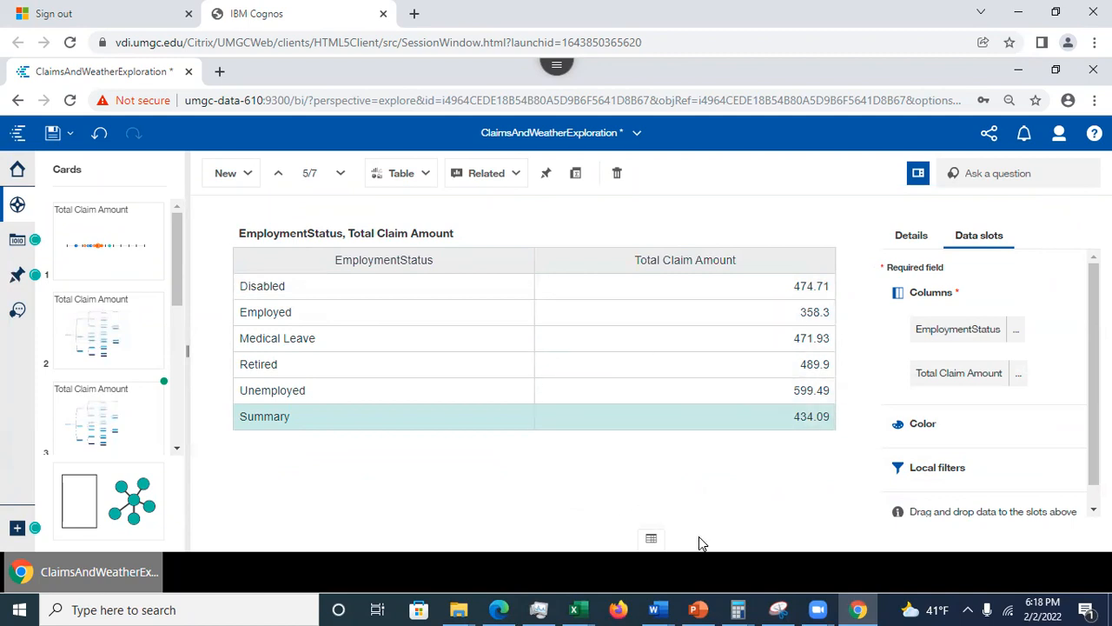
Step: Preview the card's visualization data in the data tray, undo the change to a table and collapse the tray
left_click(652, 539)
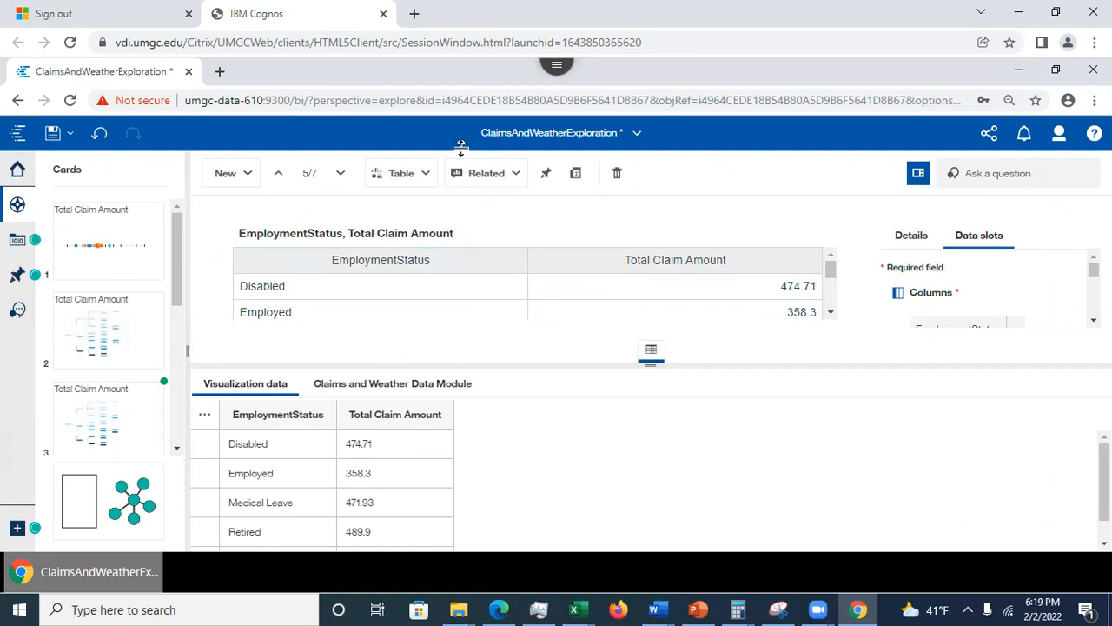
left_click(99, 134)
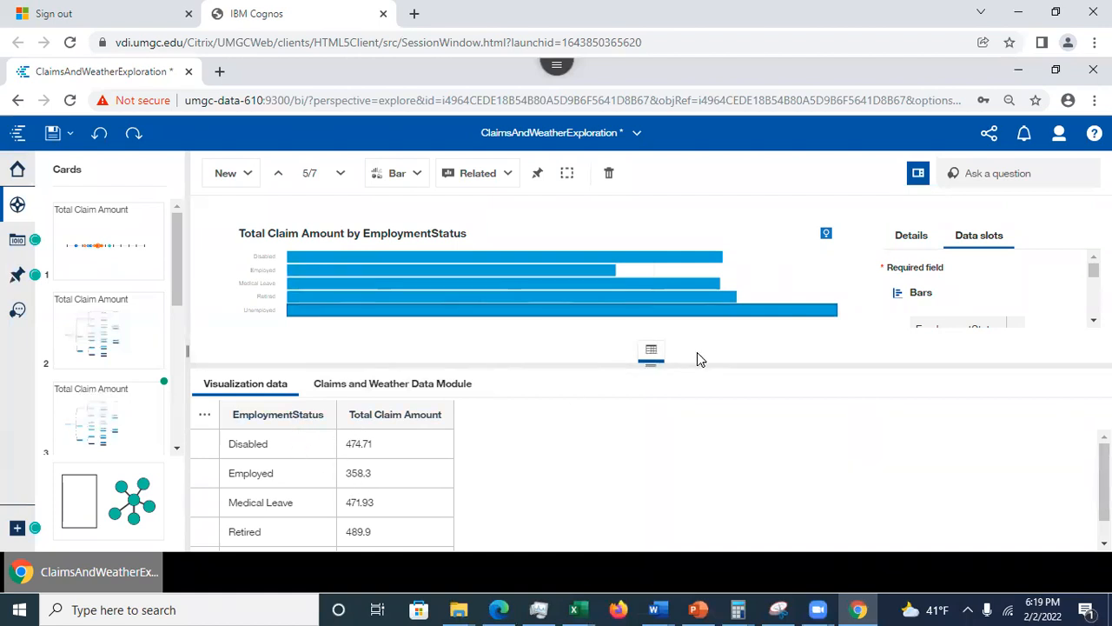
left_click(651, 354)
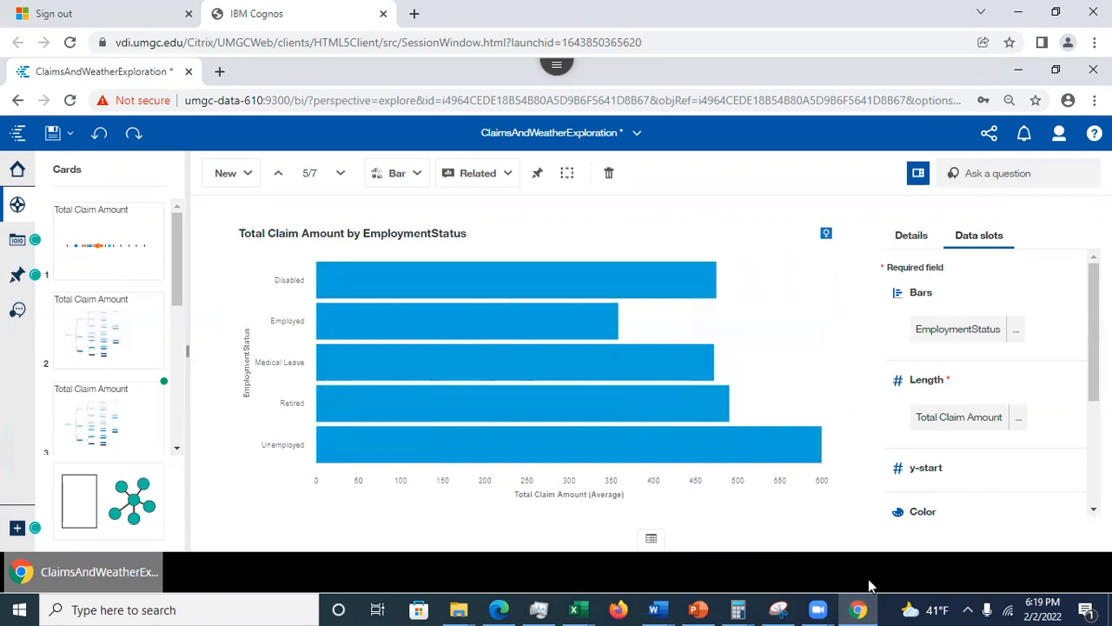
Step: Switch to the Intro to Cognos analytics presentation in PowerPoint and show slide 22, "Exploration Interface"
left_click(695, 609)
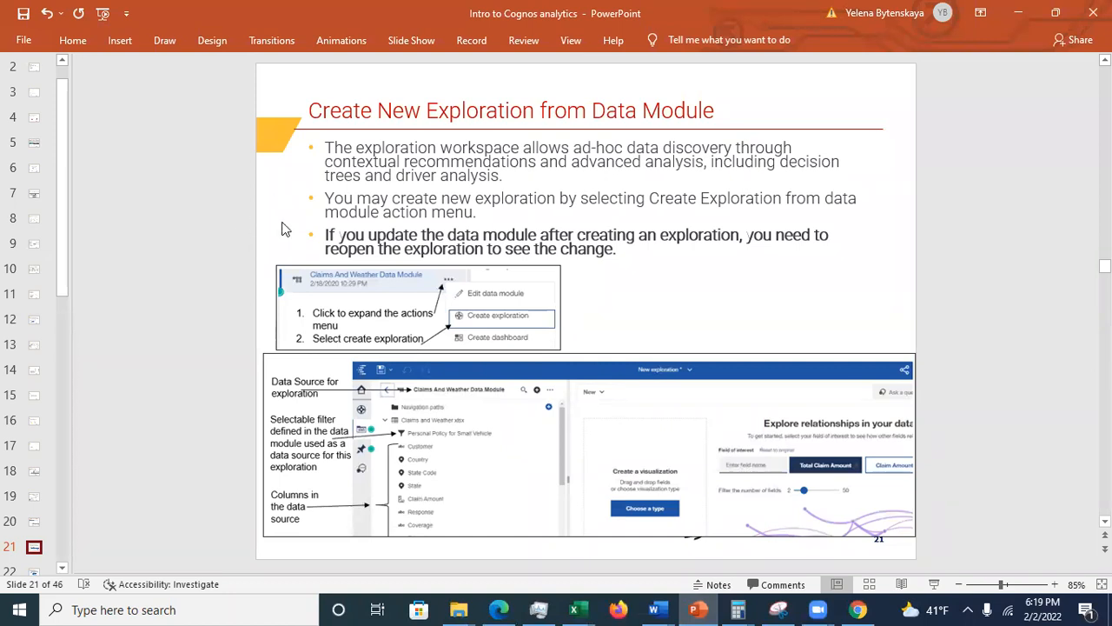
left_click_drag(61, 290, 66, 380)
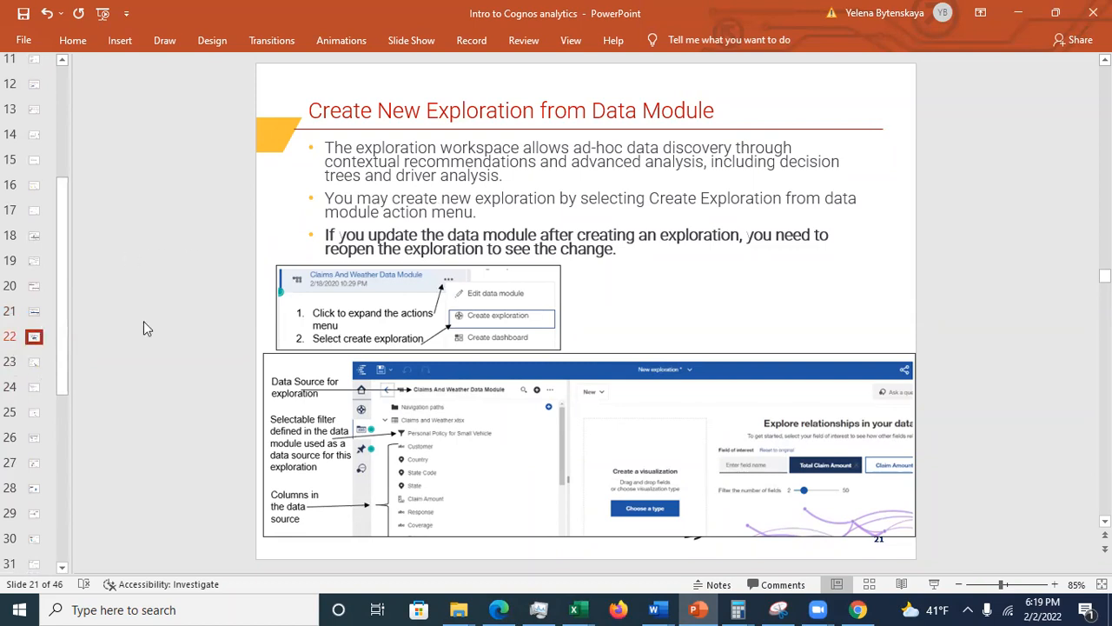
left_click(33, 350)
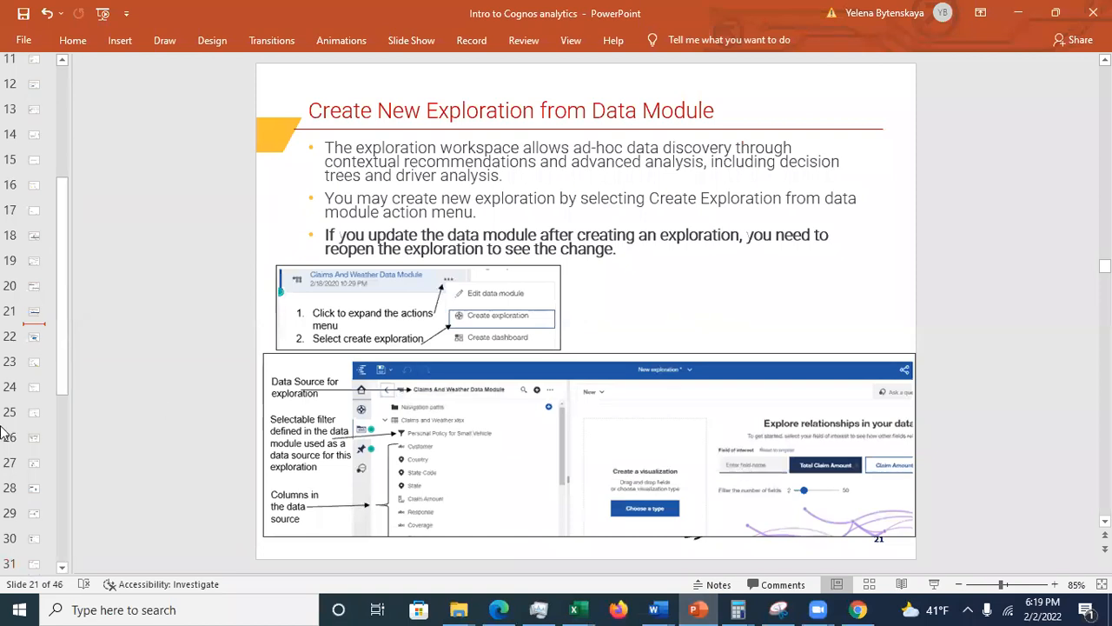
left_click(33, 342)
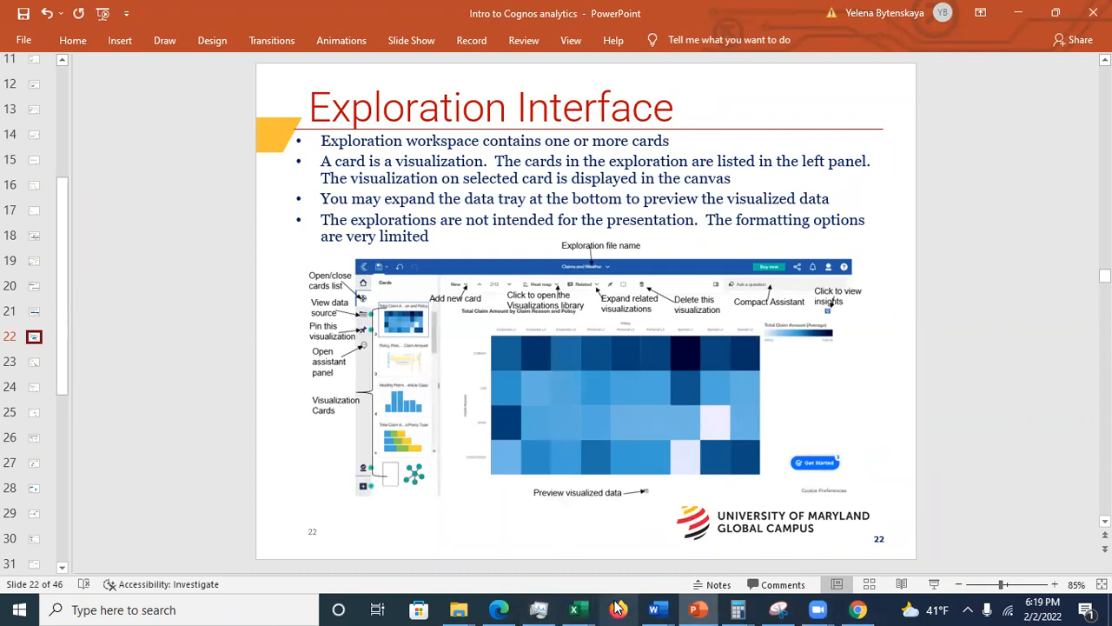
Step: Switch back to Cognos in Chrome, return to the open ClaimsAndWeatherExploration by way of the Welcome page, and save it
left_click(858, 609)
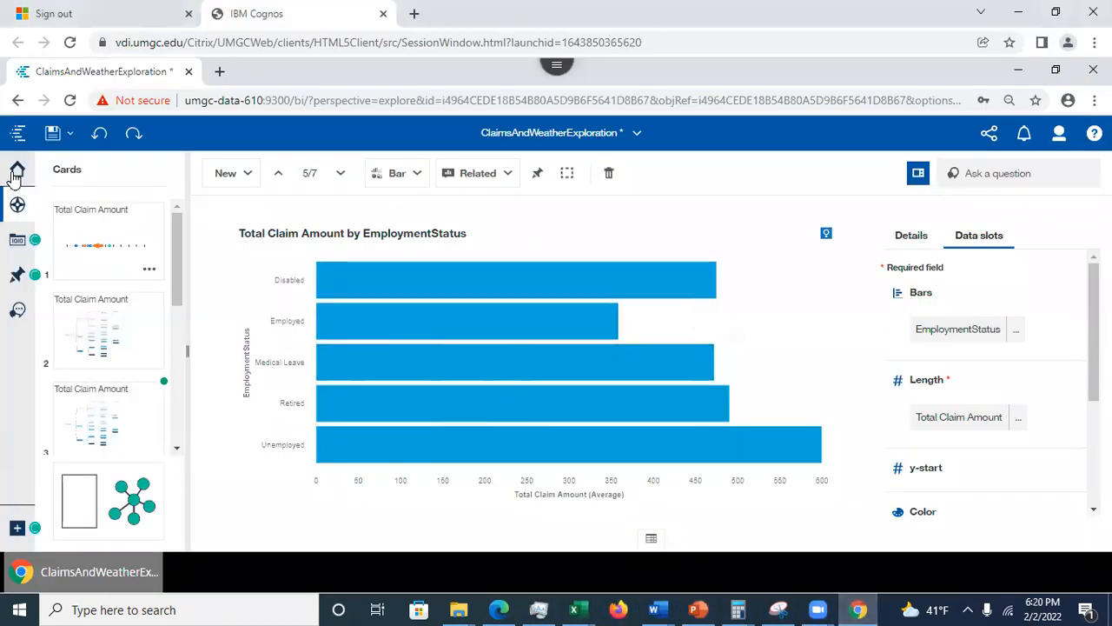
left_click(16, 174)
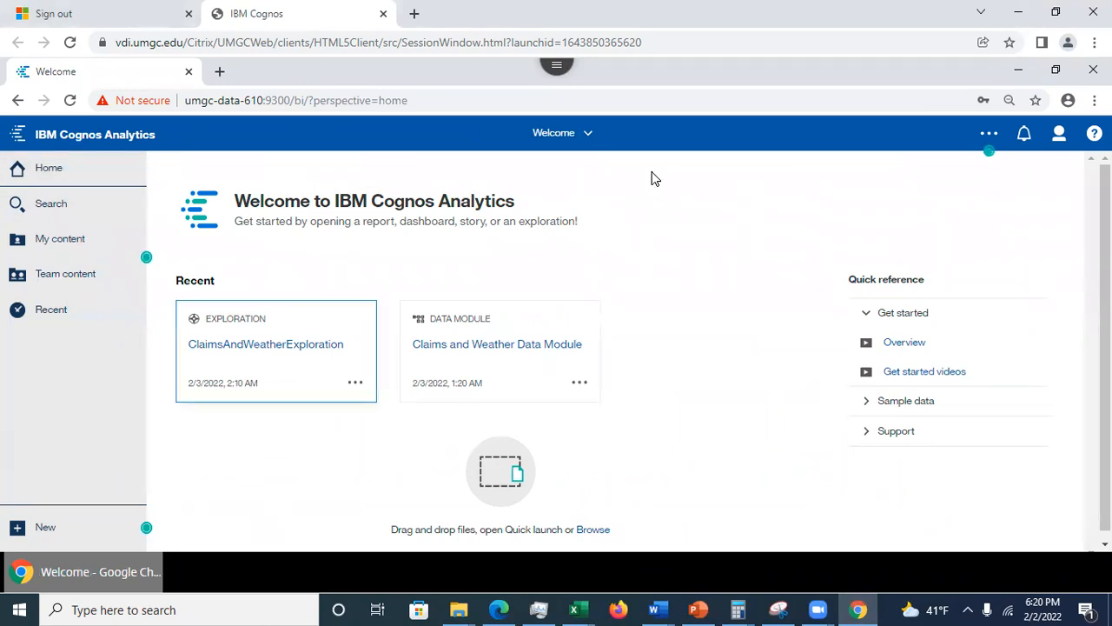
left_click(589, 138)
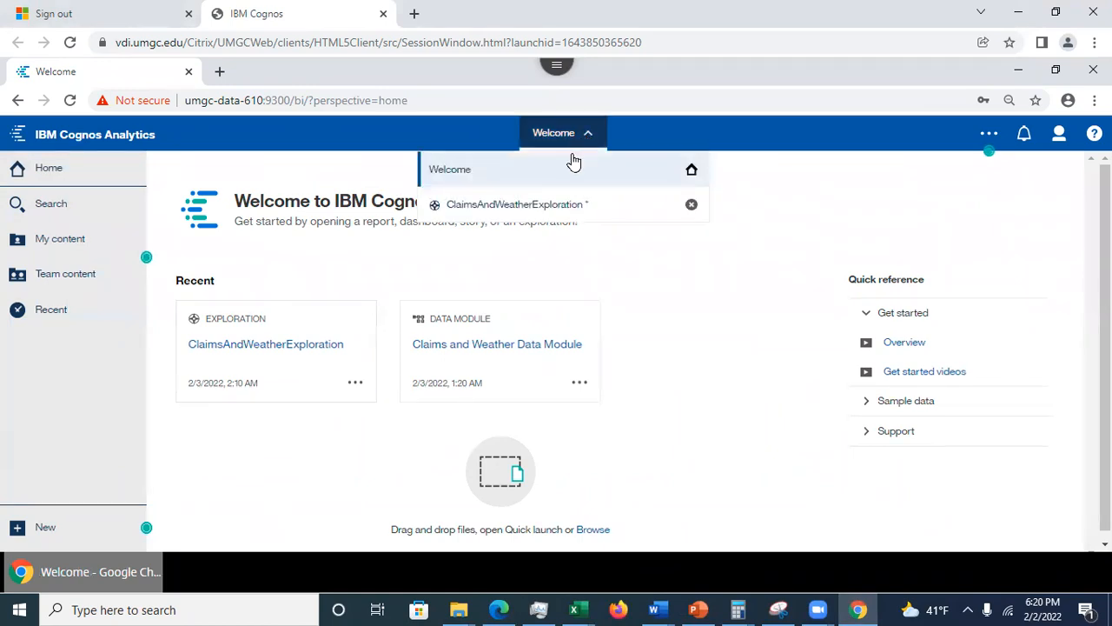
left_click(524, 217)
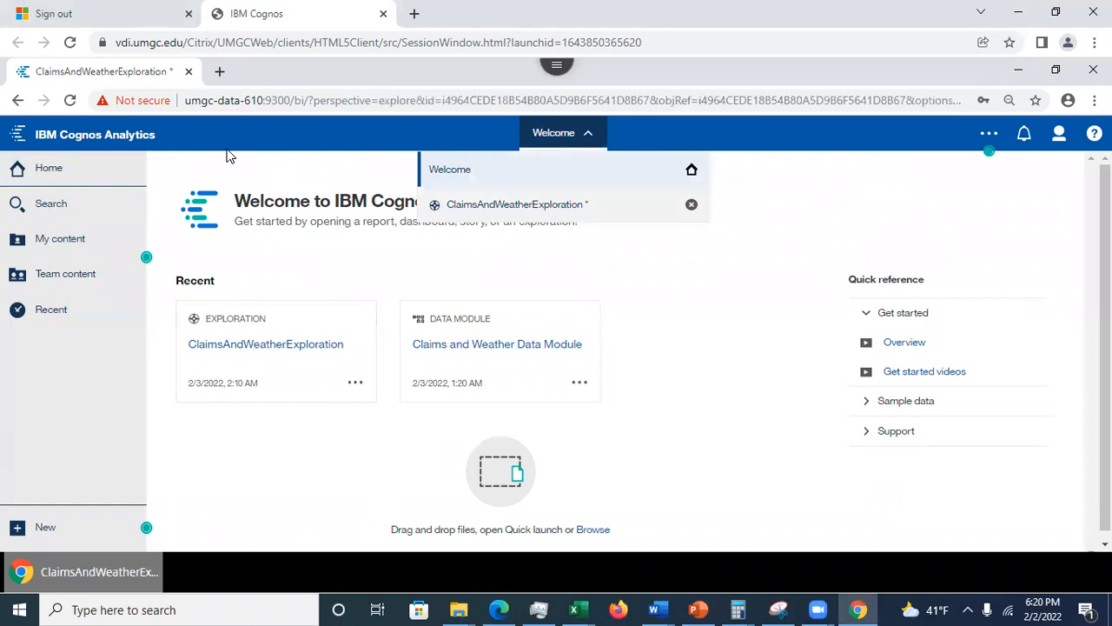
left_click(52, 135)
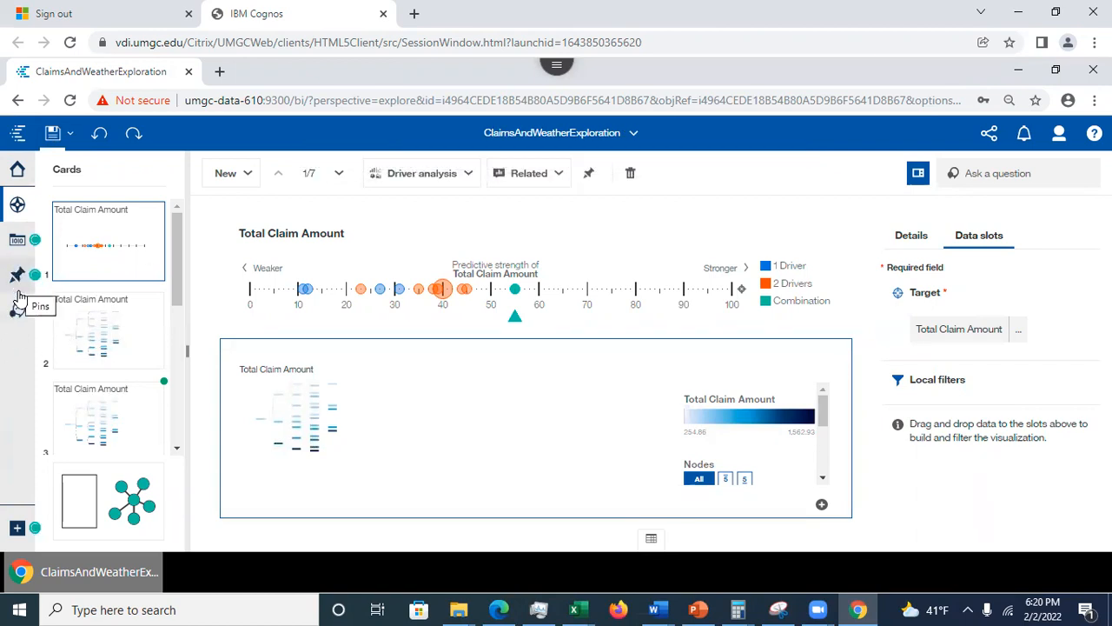
Step: Open the exploration's data source field list, and view slide 23, "Adding Visualizations", in PowerPoint before returning to Cognos in Chrome
left_click(15, 249)
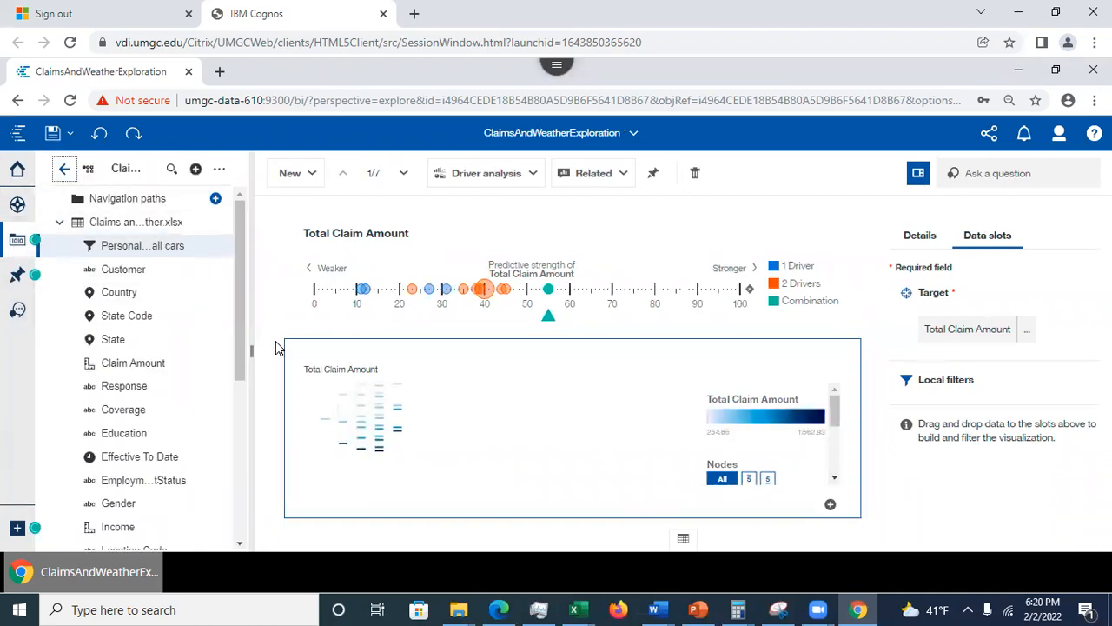
left_click(701, 608)
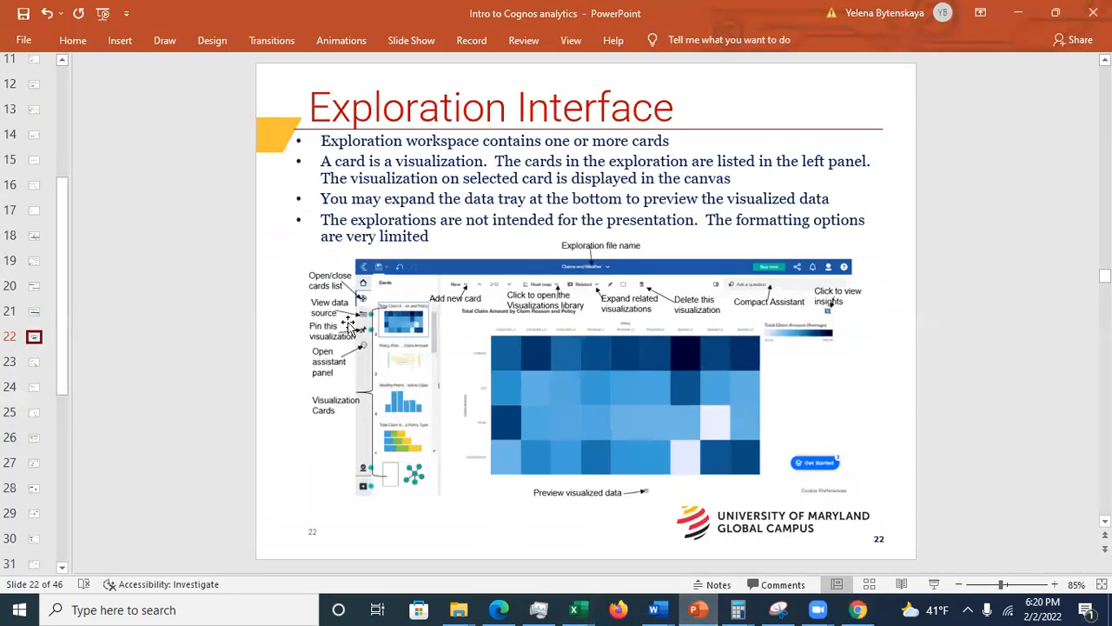
left_click(35, 364)
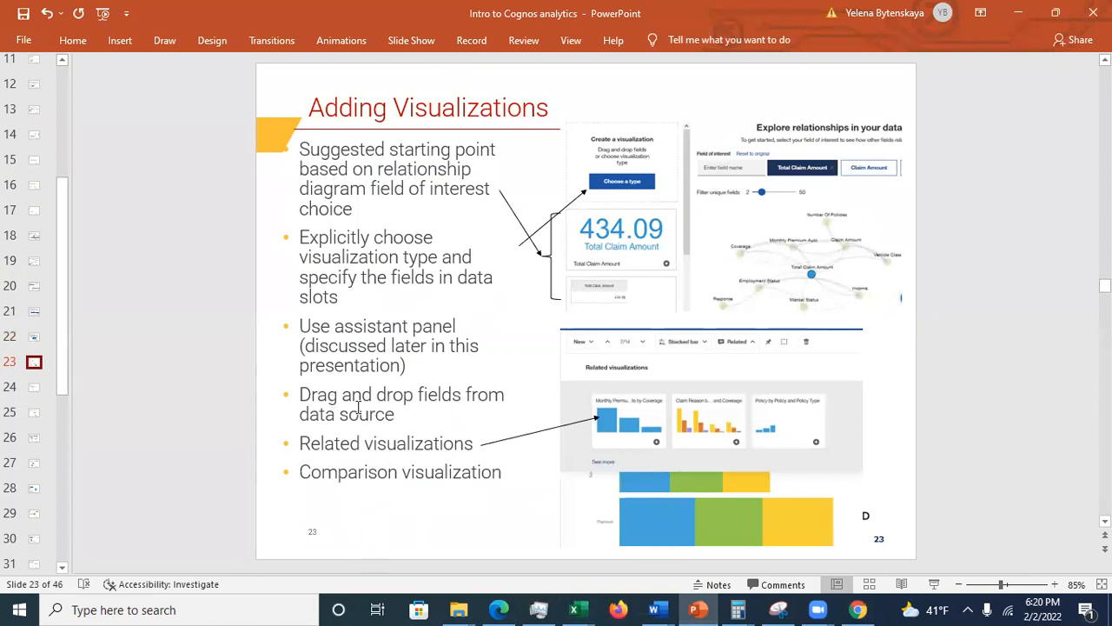
left_click(1019, 19)
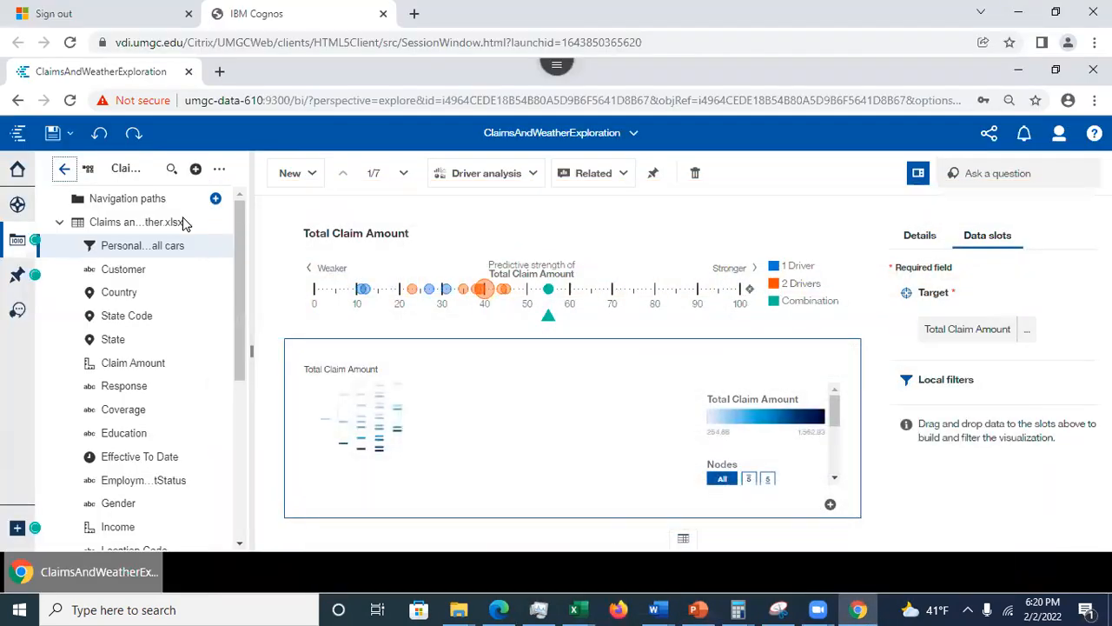
Step: Add an empty card and place the Total Claim Amount and Coverage fields on its canvas as a column chart
left_click(293, 173)
left_click(355, 261)
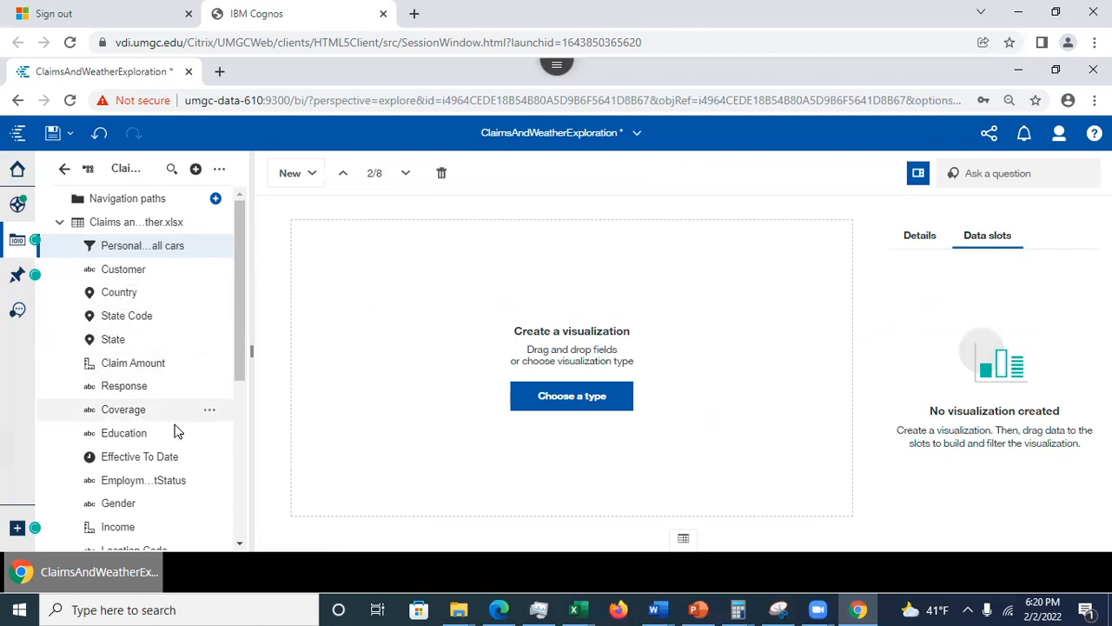
left_click_drag(234, 292, 250, 471)
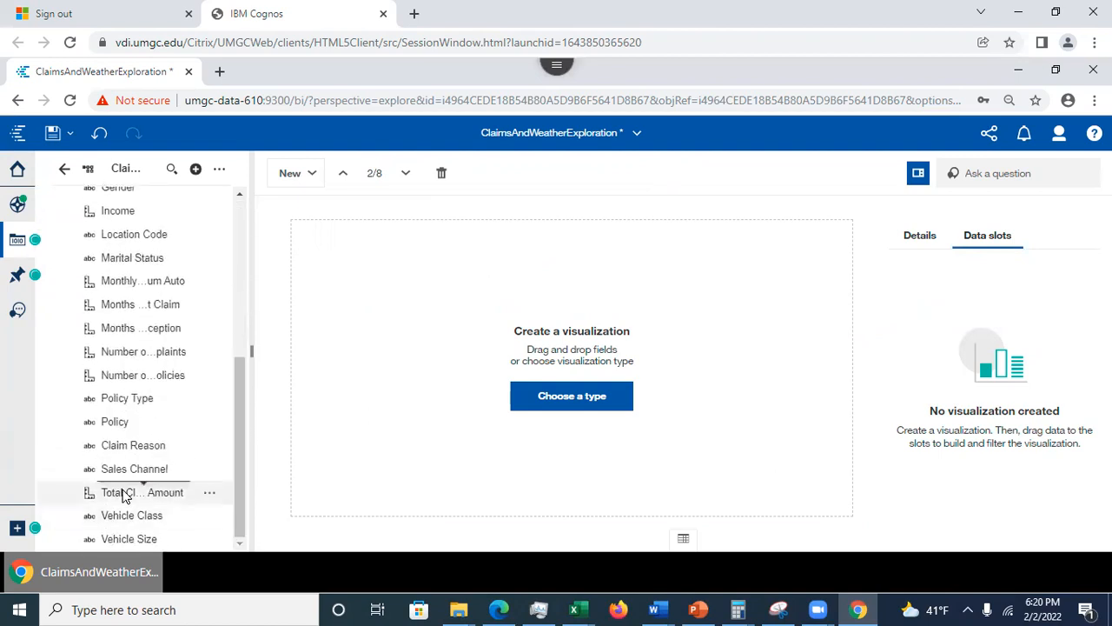
left_click_drag(126, 492, 565, 385)
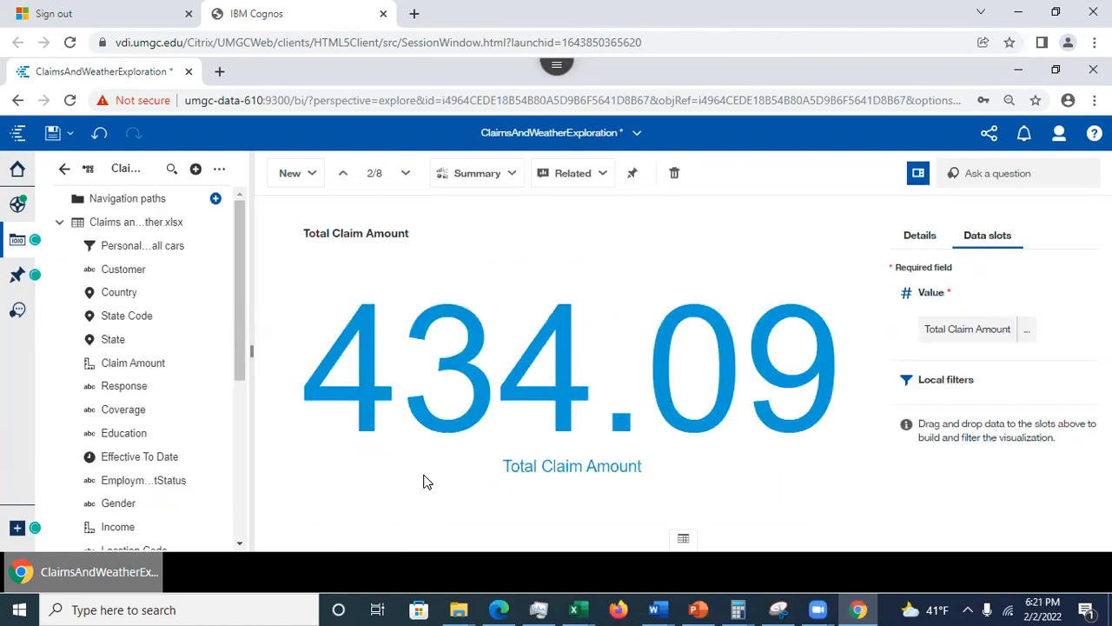
left_click_drag(113, 412, 546, 309)
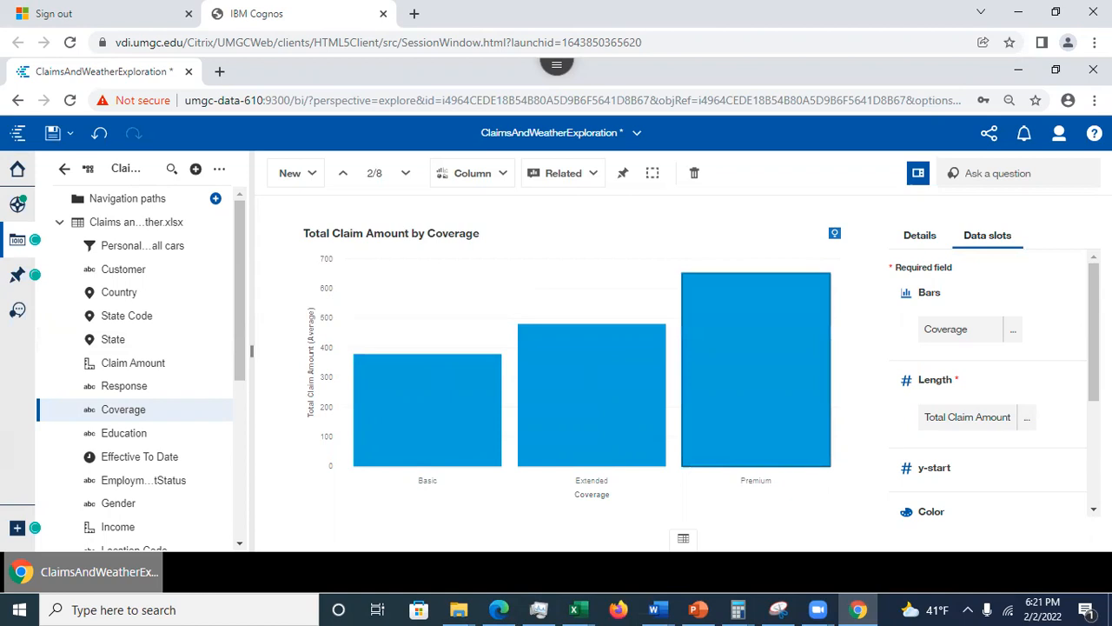
Step: Try adding State to the column chart's Length slot beside Total Claim Amount, and remove State from the slot again
left_click_drag(918, 380, 1015, 418)
left_click_drag(1094, 339, 1094, 401)
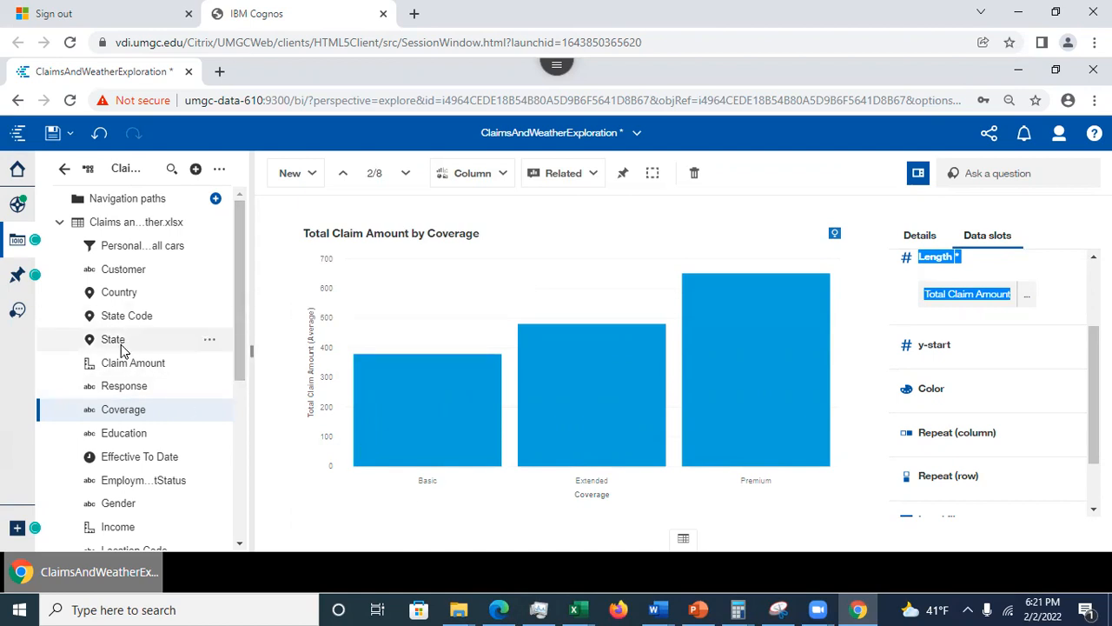
left_click_drag(108, 339, 961, 384)
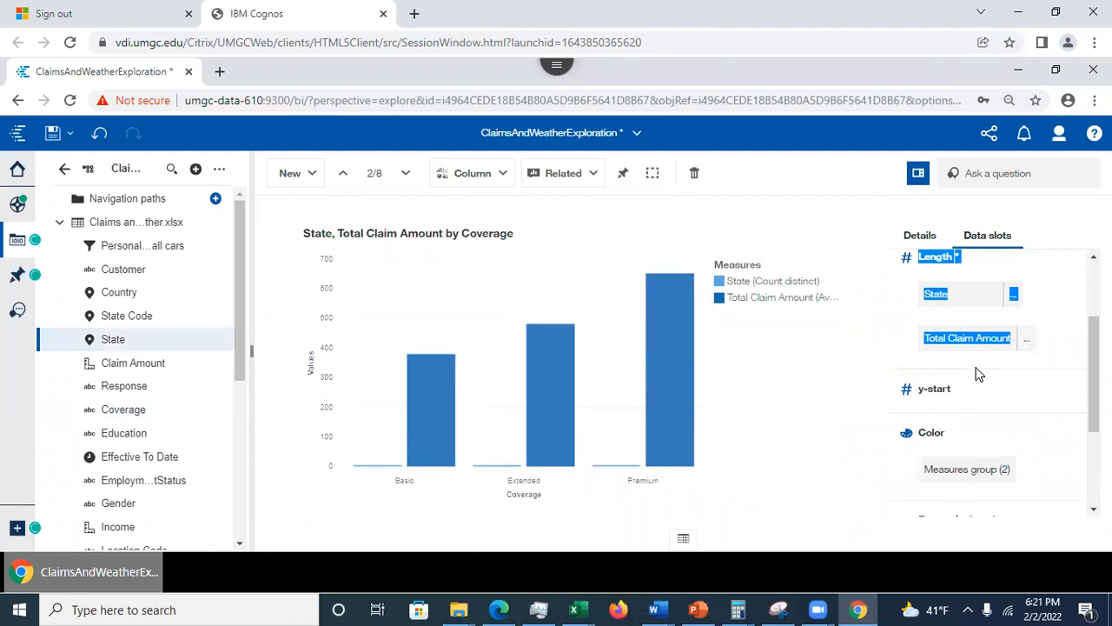
left_click_drag(1093, 346, 1084, 290)
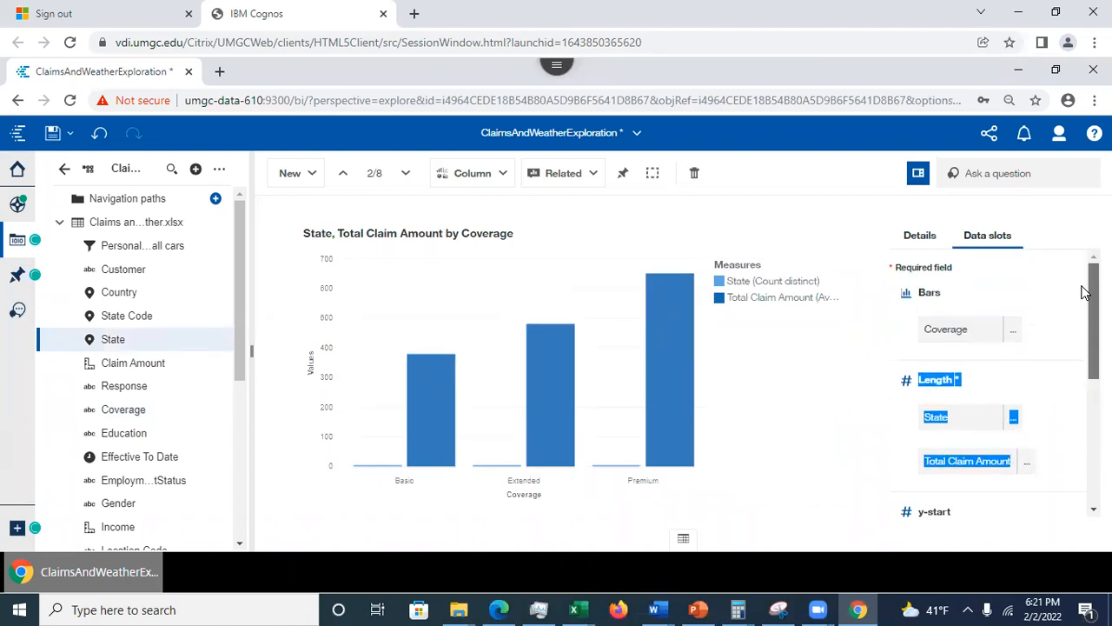
scroll(956, 391, "down", 2)
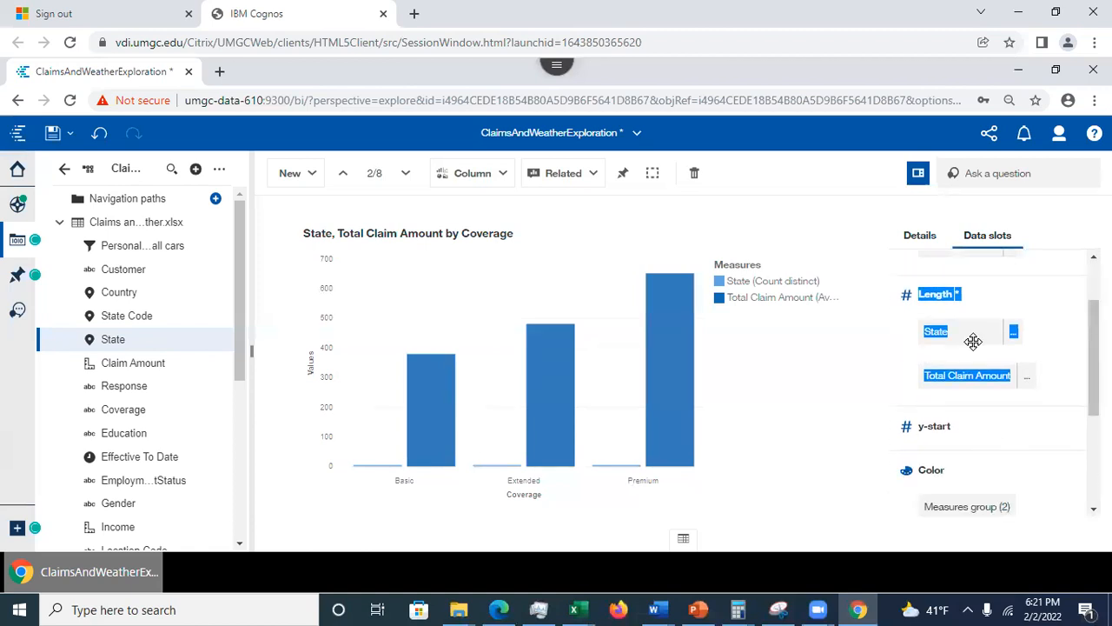
left_click(1015, 333)
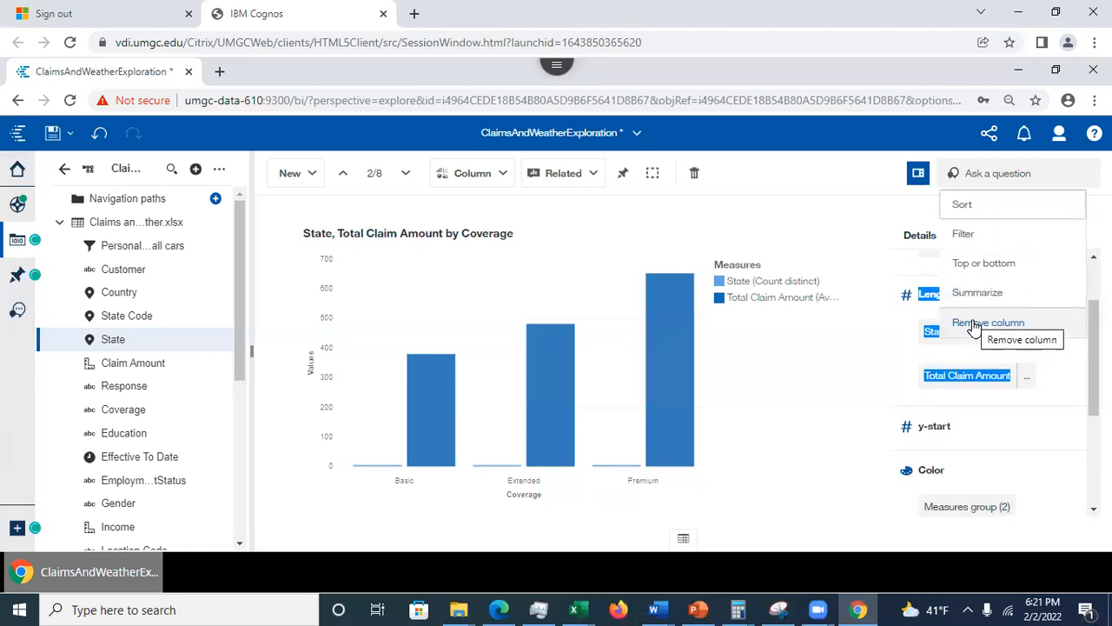
left_click(973, 326)
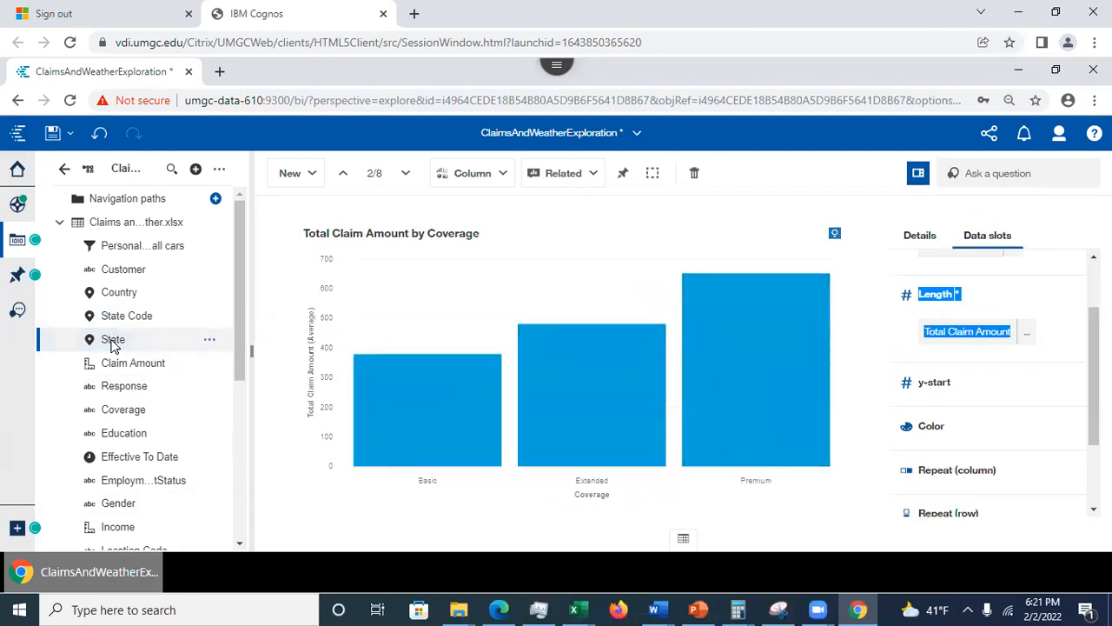
Step: Replace Total Claim Amount with State in the chart's Length slot, and remove State to empty the slot
left_click_drag(534, 439, 1032, 508)
left_click_drag(619, 449, 1008, 432)
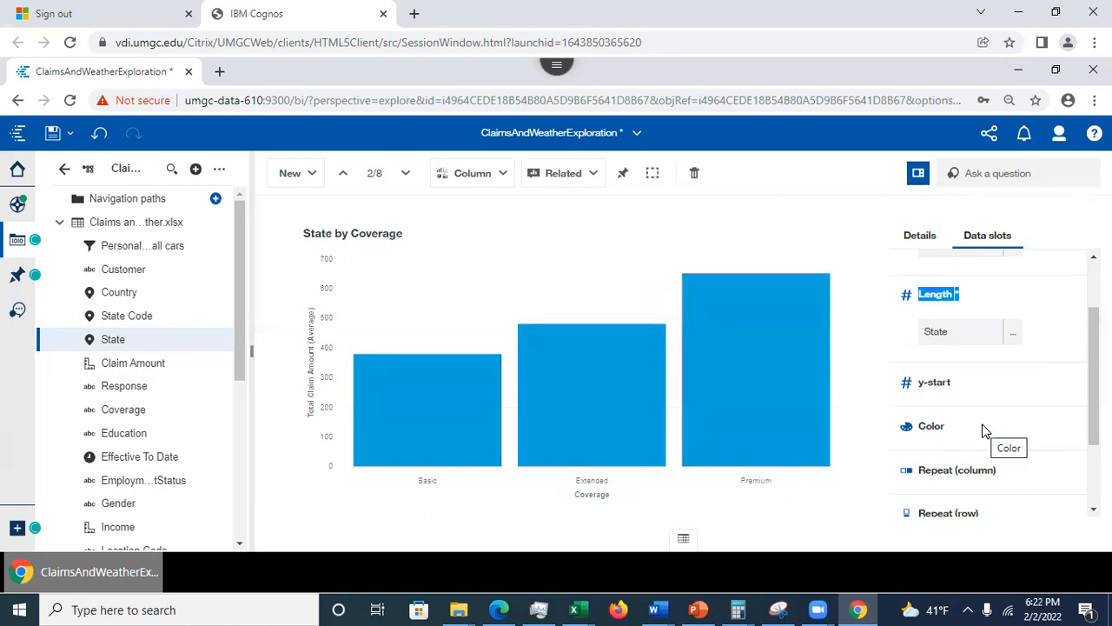
left_click(1013, 333)
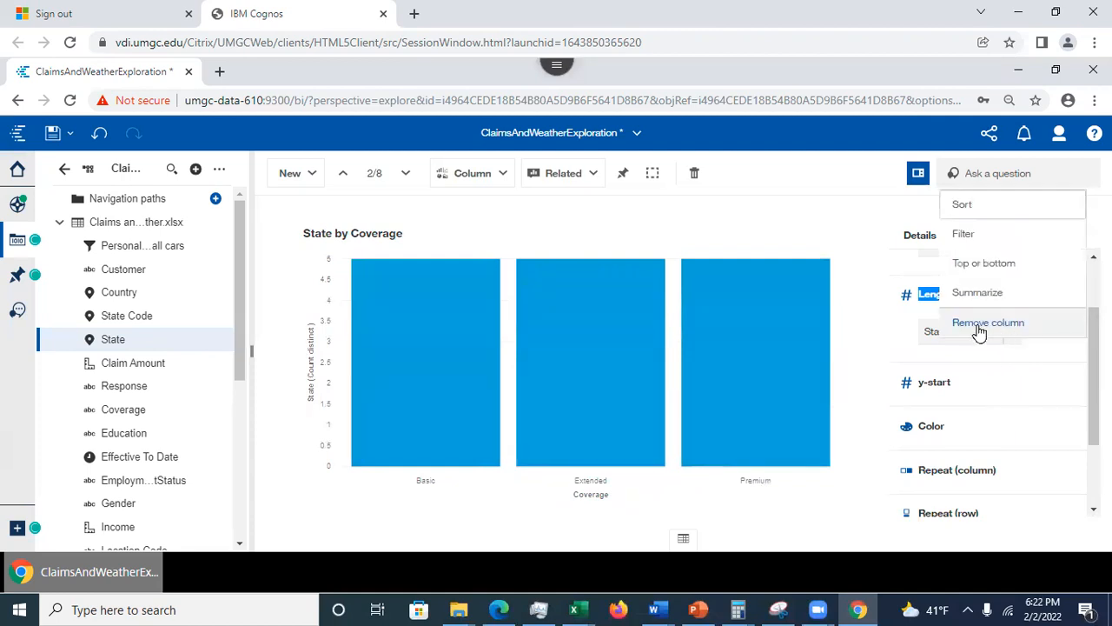
left_click(985, 325)
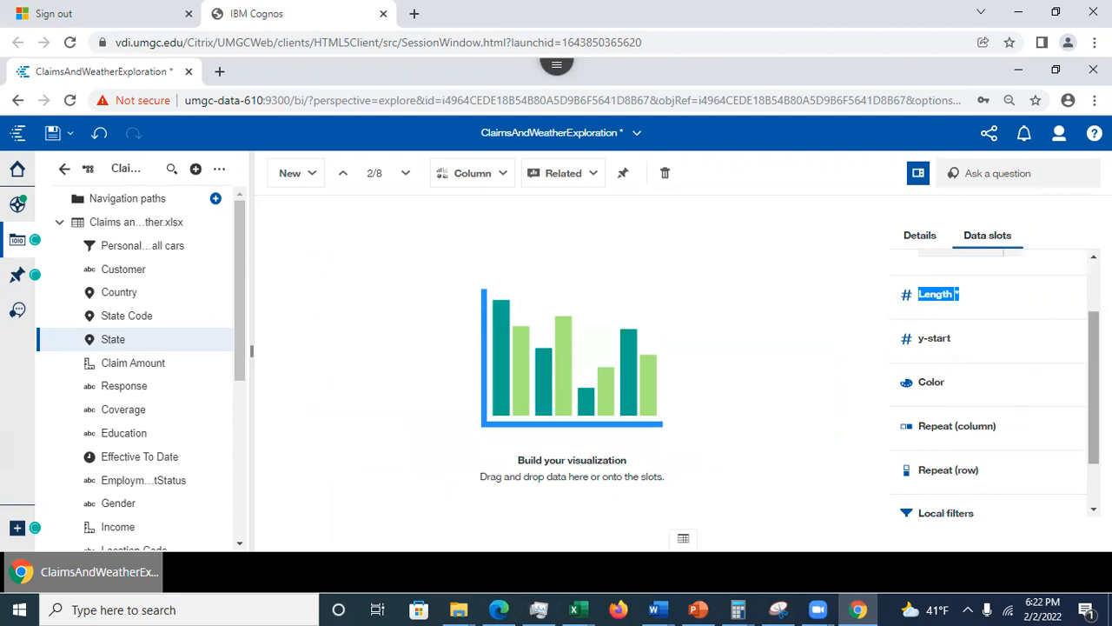
Step: Show the cards list and delete the incomplete Coverage column chart card from the exploration
scroll(1066, 296, "up", 2)
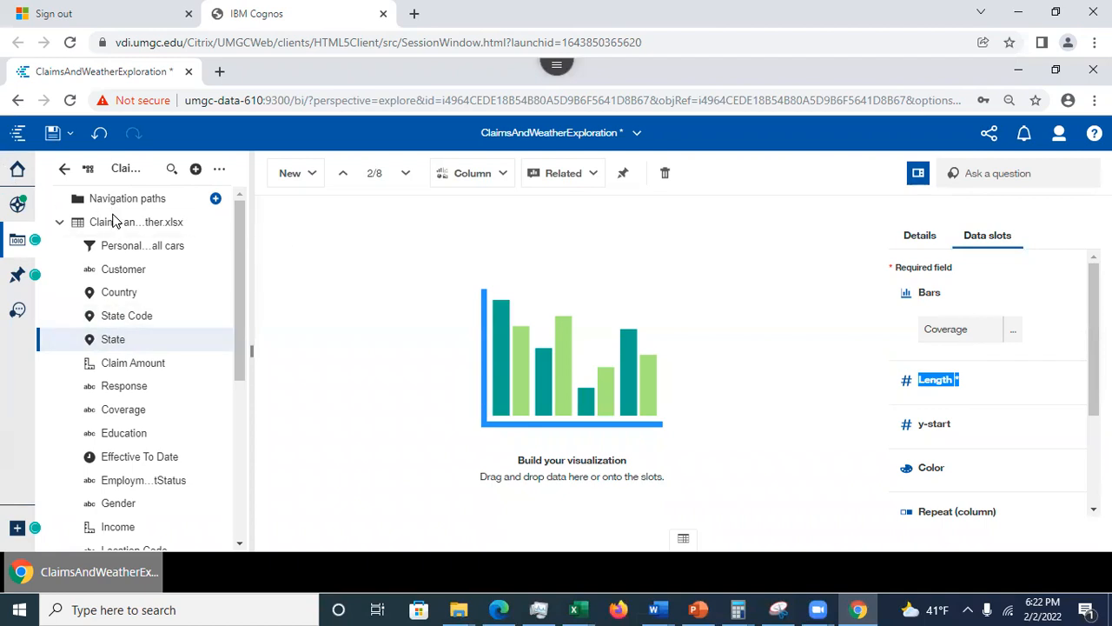
left_click(25, 208)
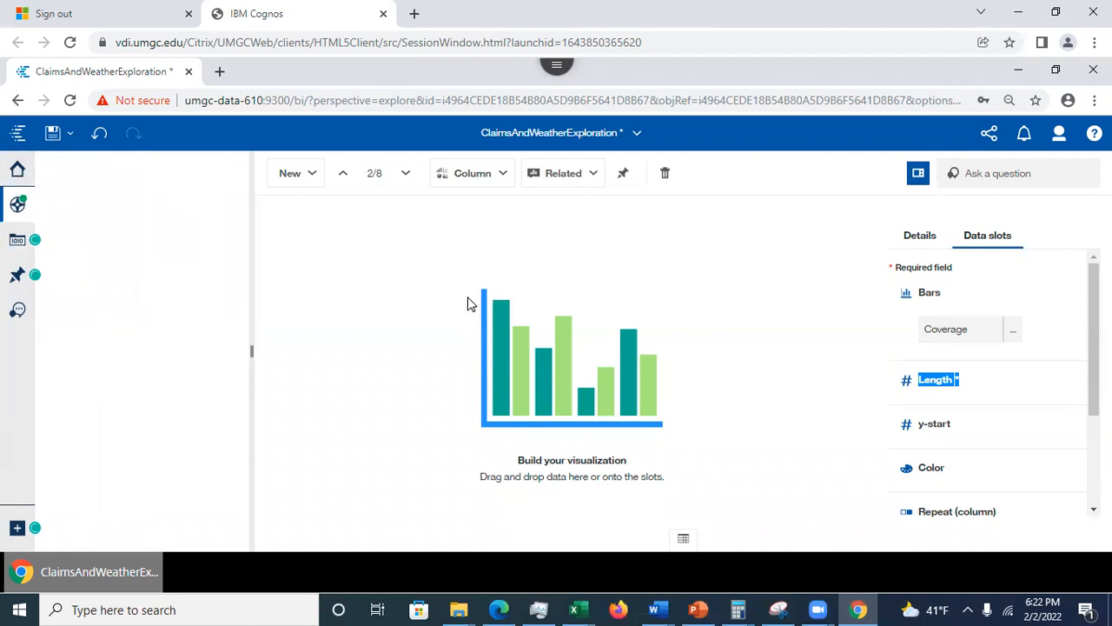
mouse_move(150, 362)
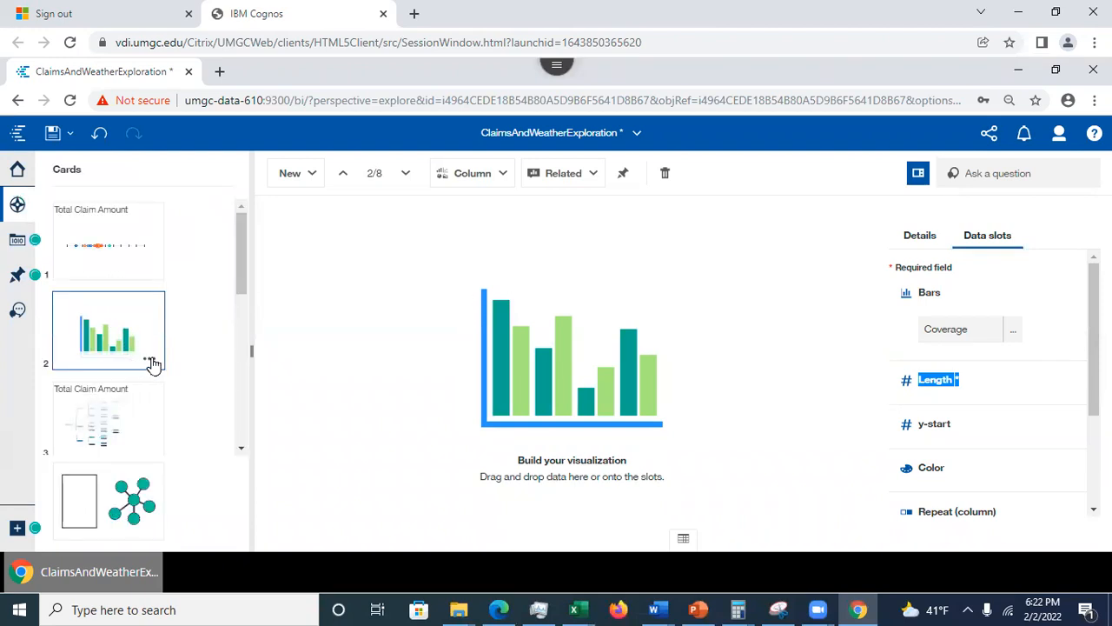
left_click(150, 362)
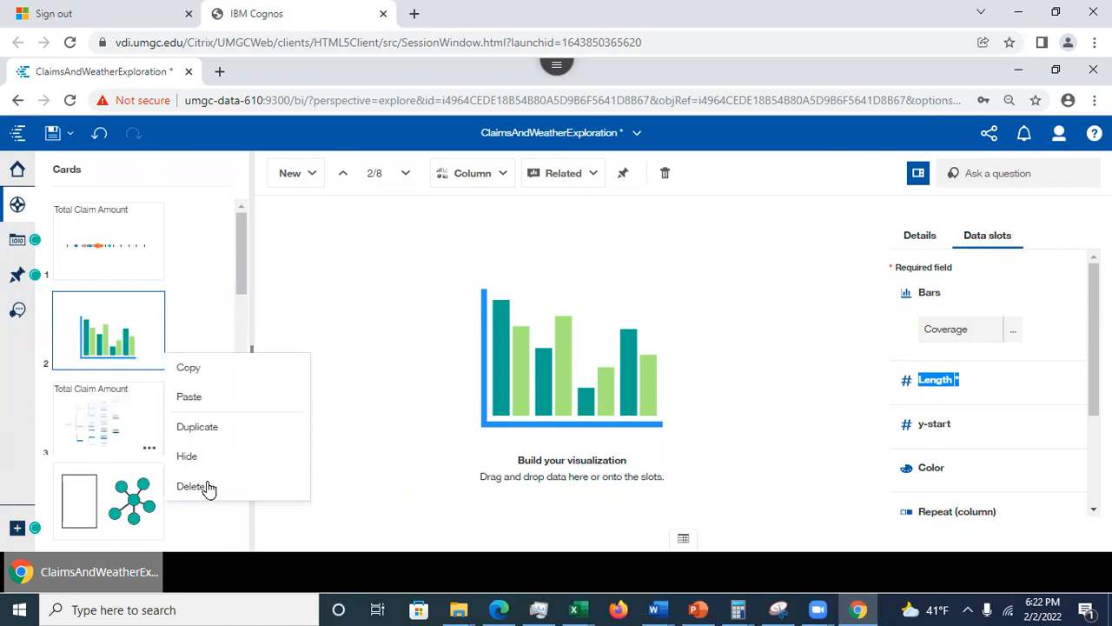
left_click(666, 174)
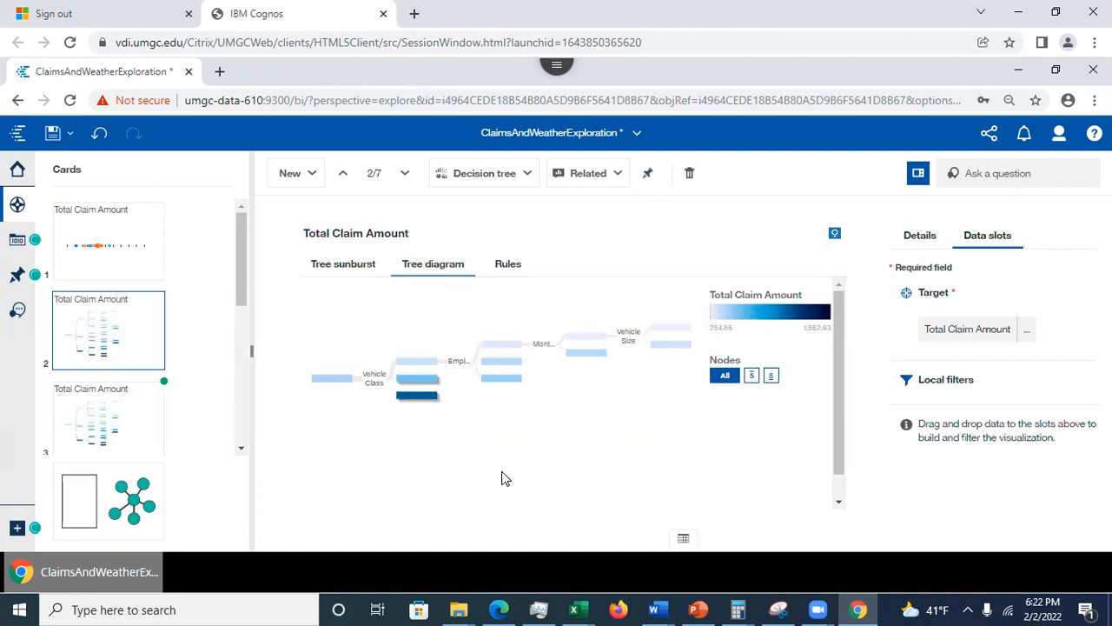
Step: Switch to PowerPoint, view slides 24 to 26 from "Relationship Diagram" to "Using Embedded Assistant", and return to Cognos in Chrome
left_click(699, 609)
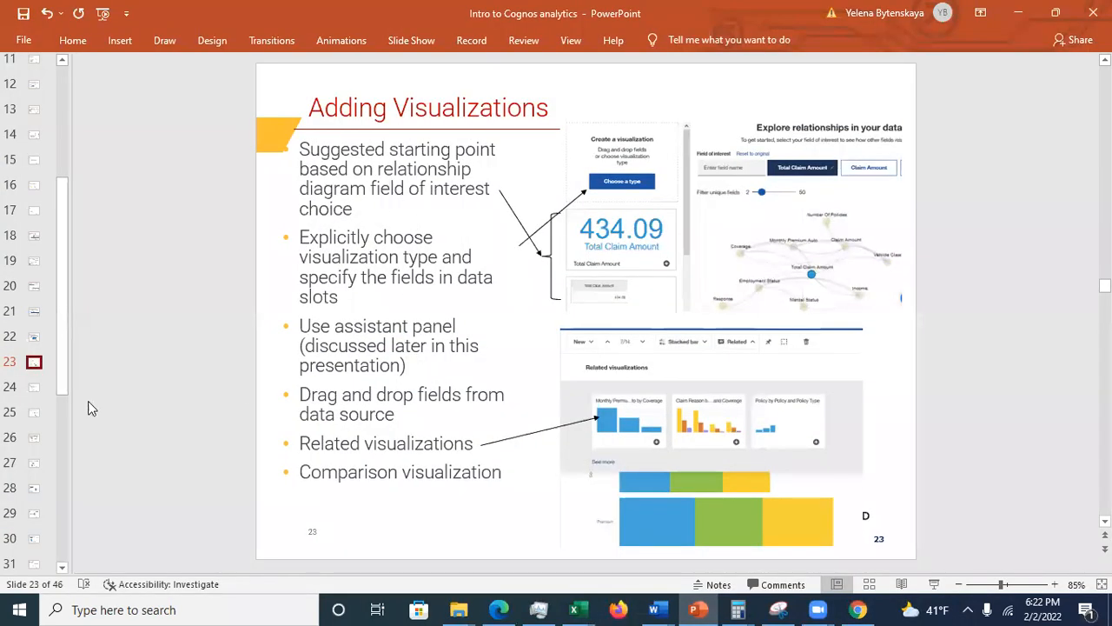
left_click(34, 389)
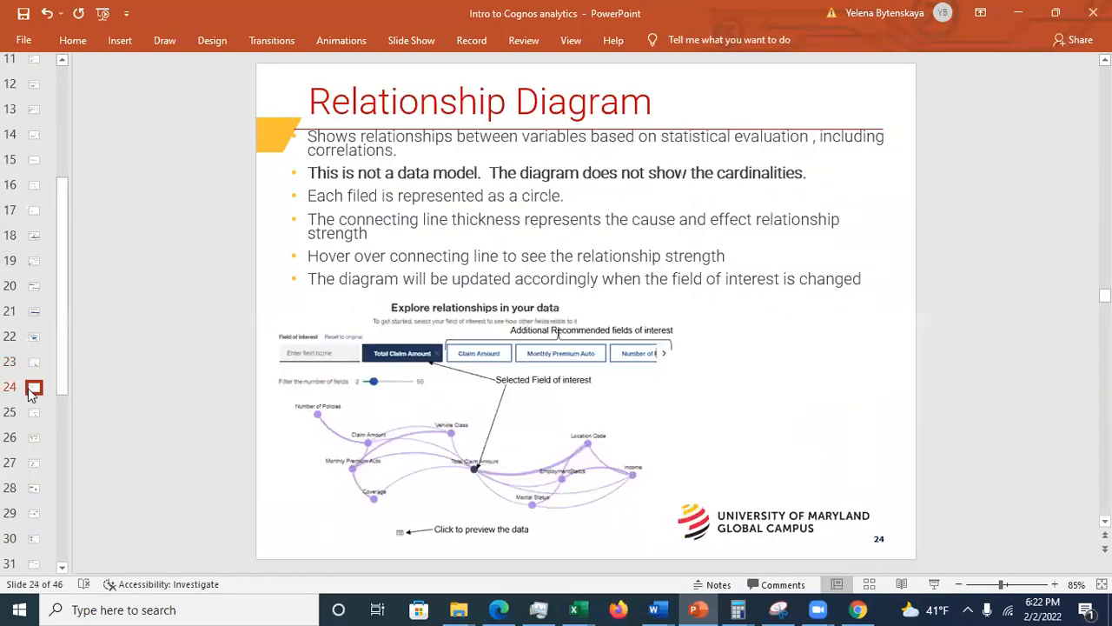
left_click(34, 416)
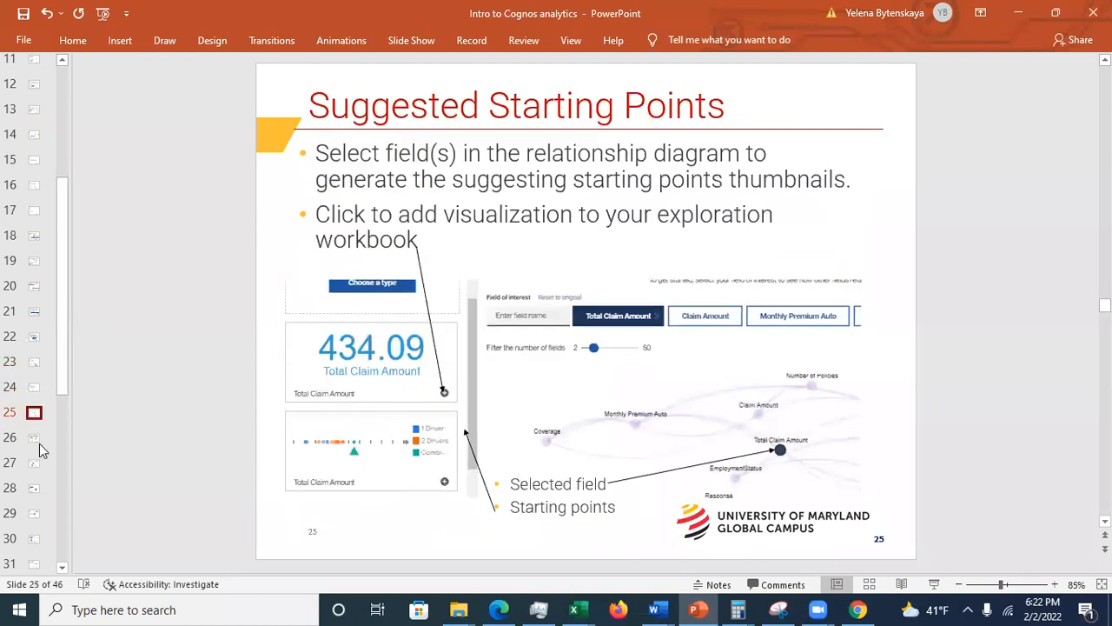
left_click(34, 441)
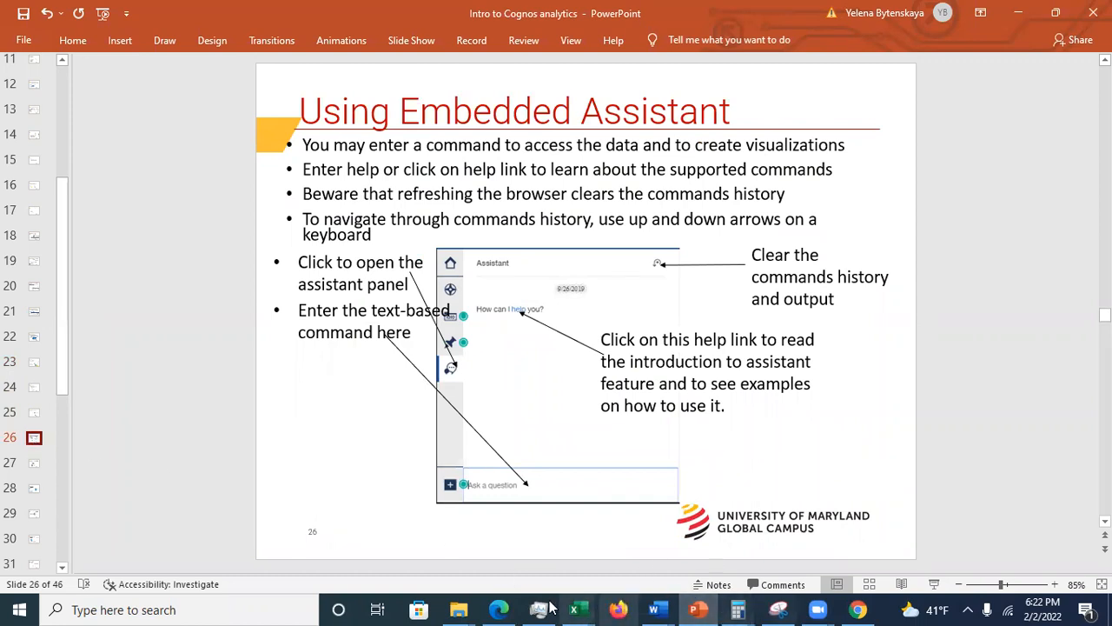
left_click(856, 609)
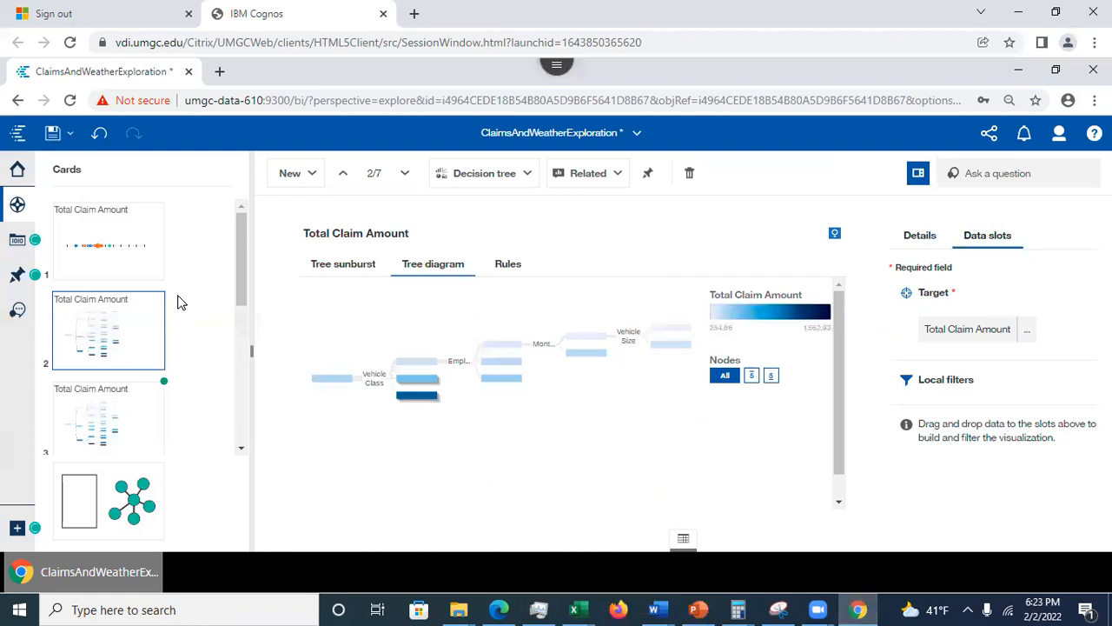
Step: Rerun "show source Claims and Weather Data Module" in the Assistant, review the listed columns, and view the output in the compact assistant
left_click(19, 311)
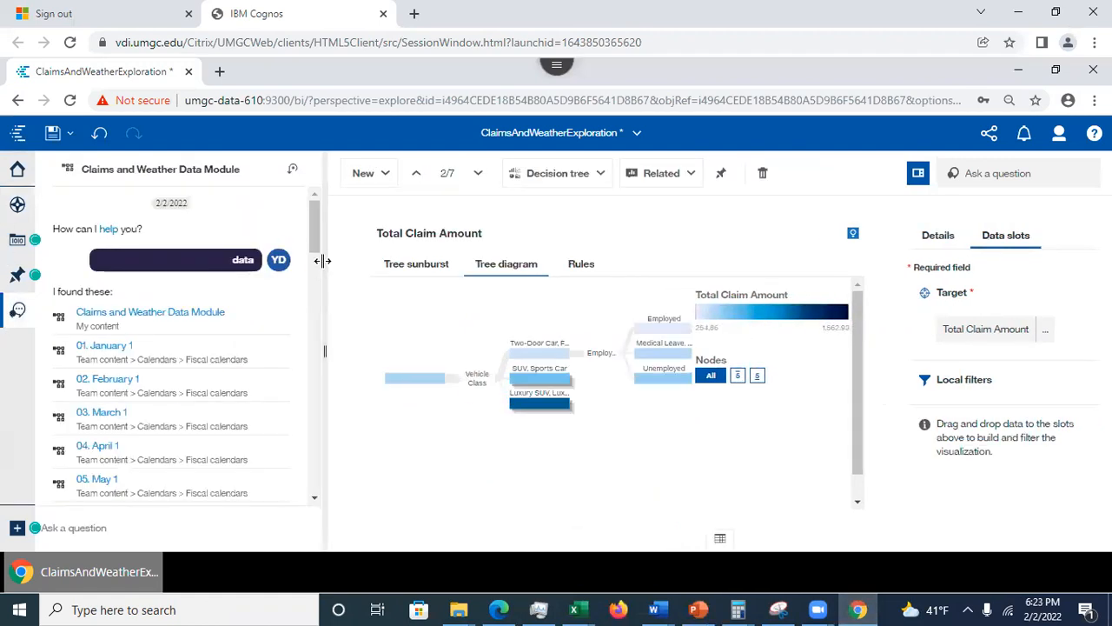
left_click_drag(312, 230, 311, 205)
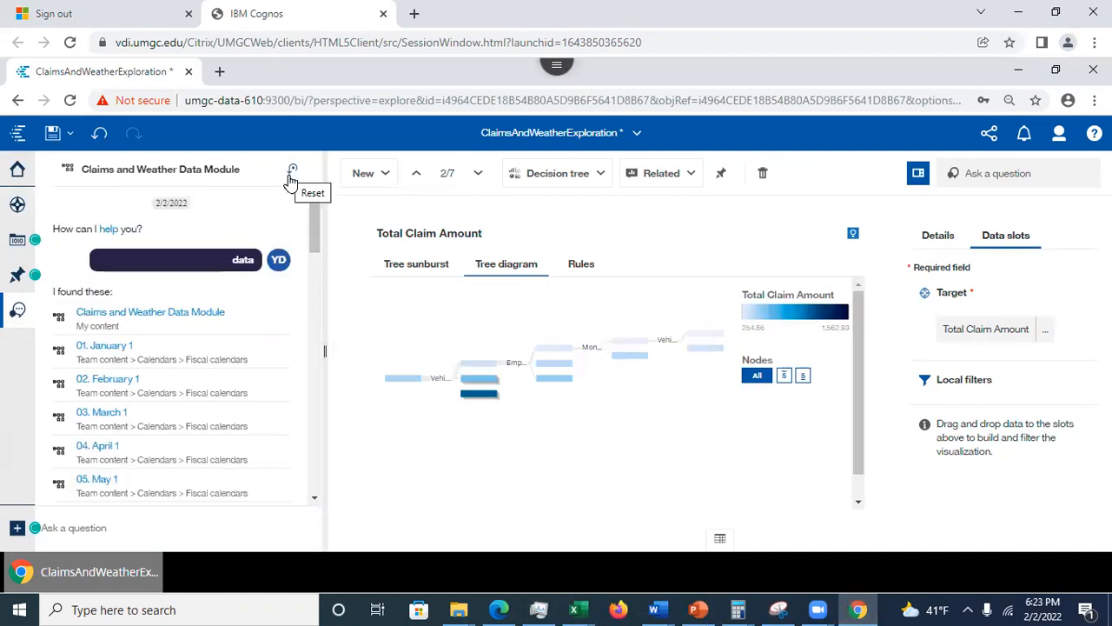
left_click_drag(311, 218, 328, 275)
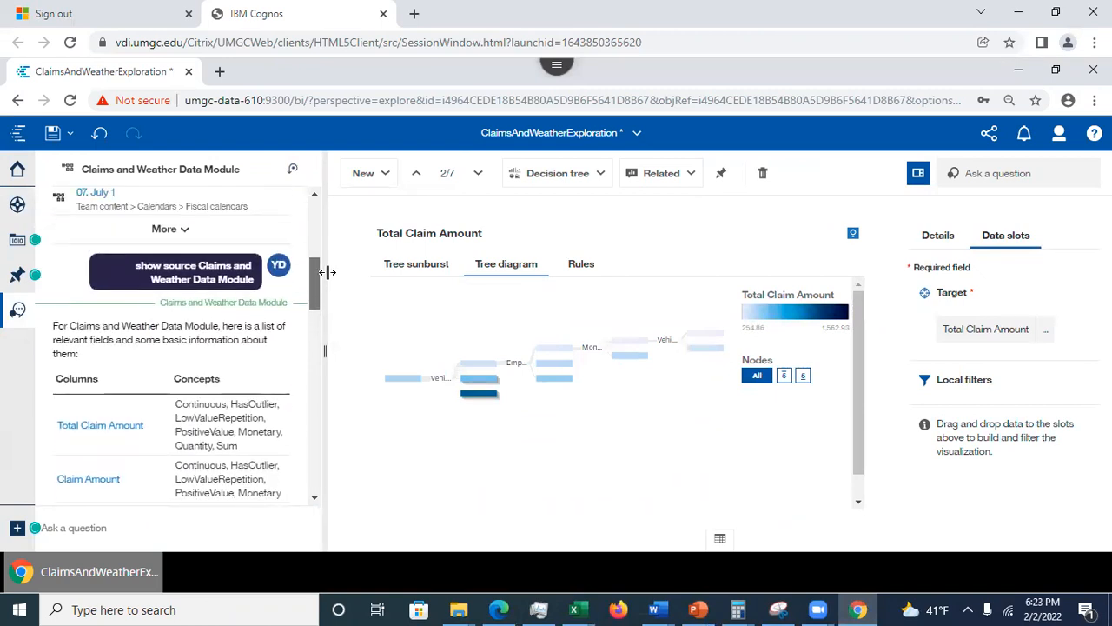
left_click(183, 291)
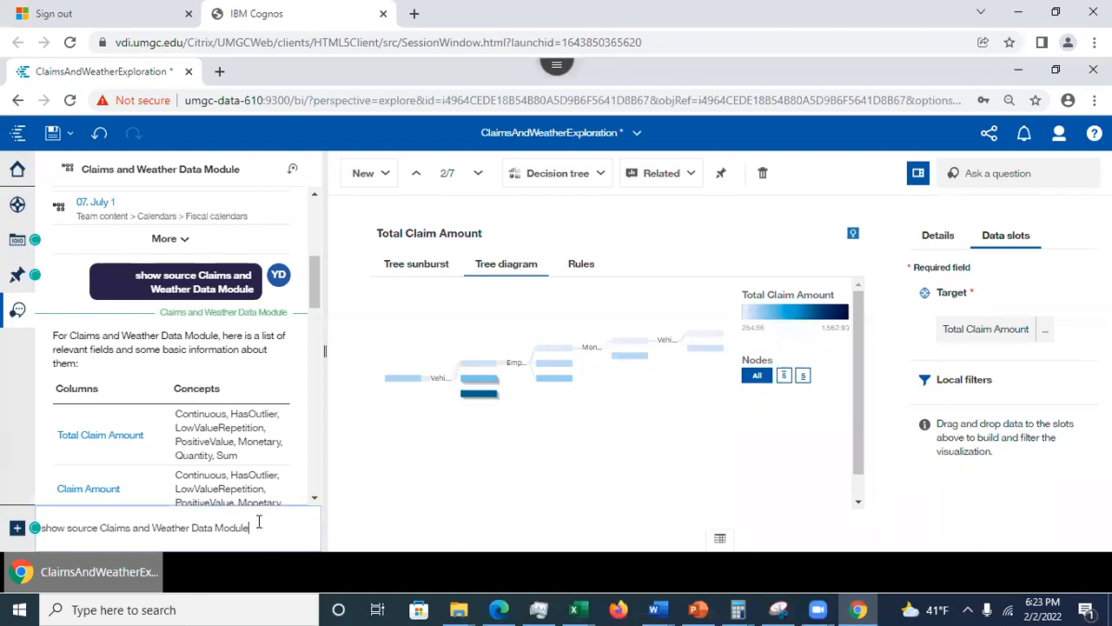
key("Return")
mouse_move(318, 447)
left_mouse_down()
mouse_move(313, 418)
mouse_move(315, 476)
mouse_move(305, 349)
mouse_move(313, 464)
left_mouse_up()
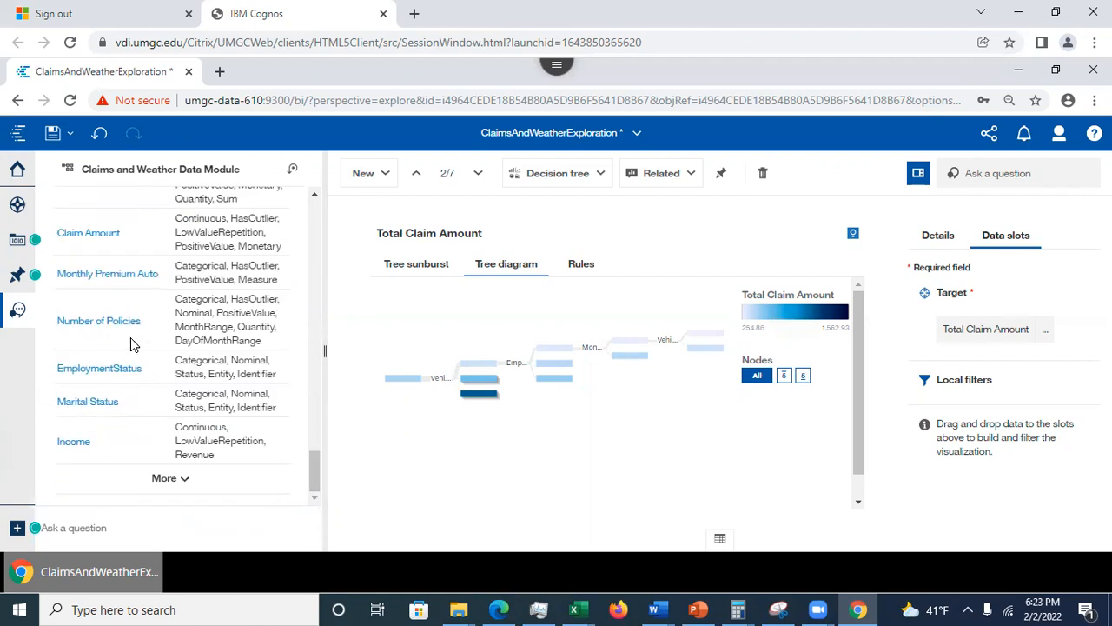
left_click(1001, 171)
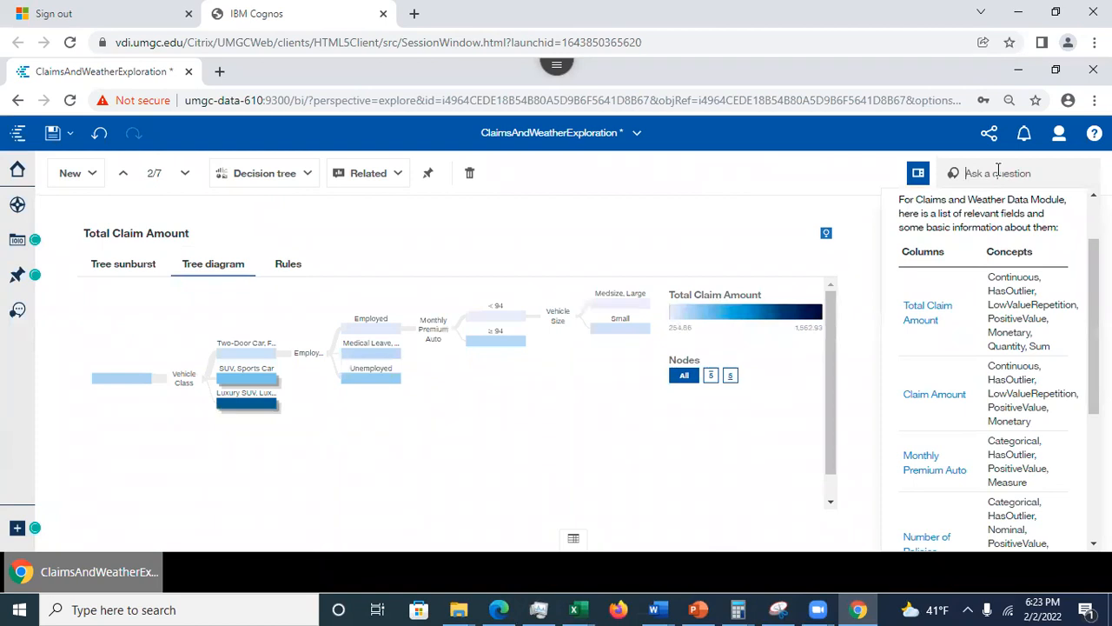
left_click(737, 206)
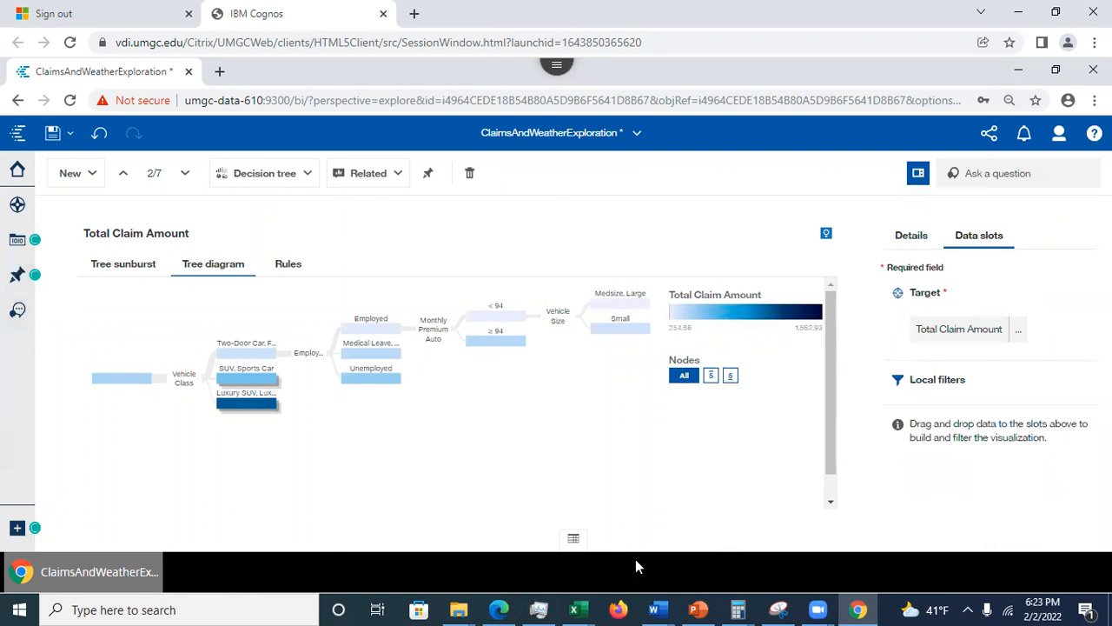
Step: Switch to PowerPoint, view slides 27 to 31 from "Using Assistant to Check Columns Information" to "Navigation Path", and return to Cognos in Chrome
left_click(699, 608)
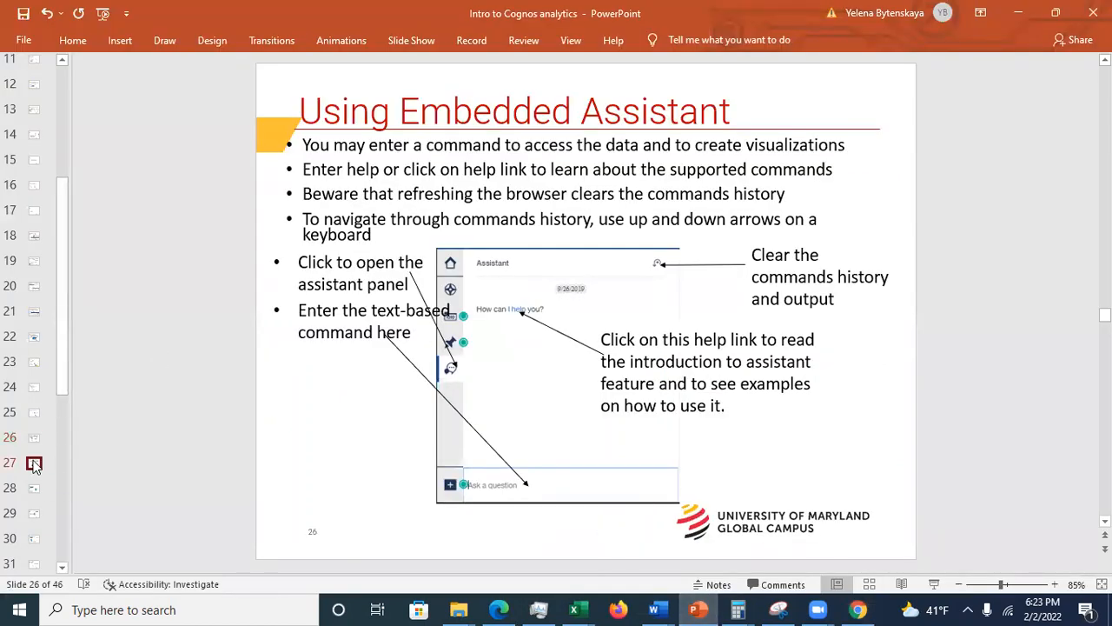
left_click(35, 465)
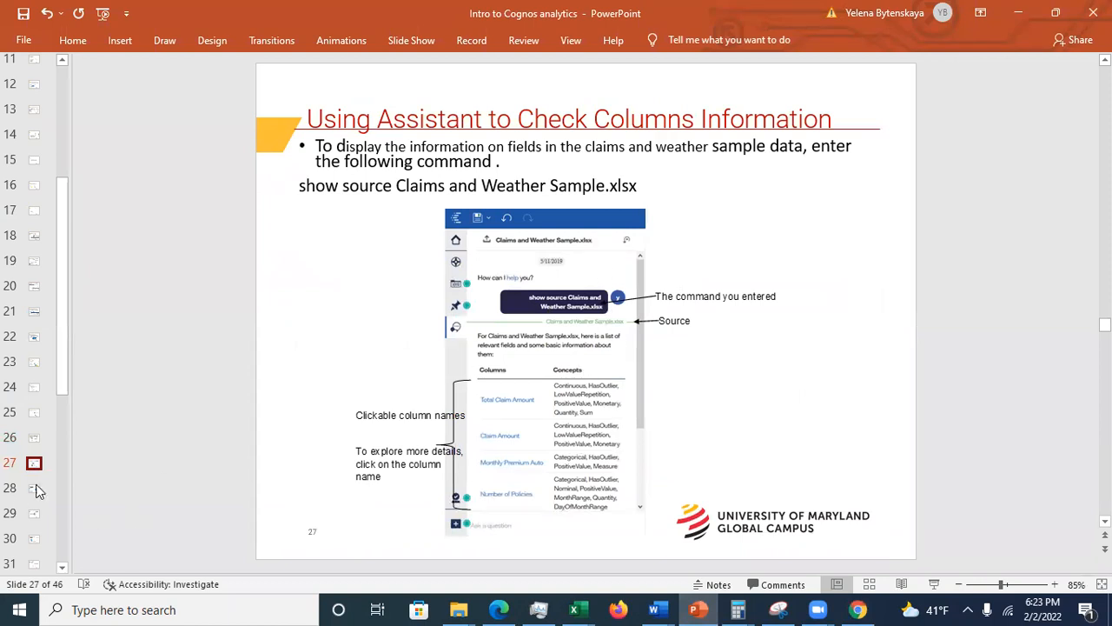
left_click(33, 492)
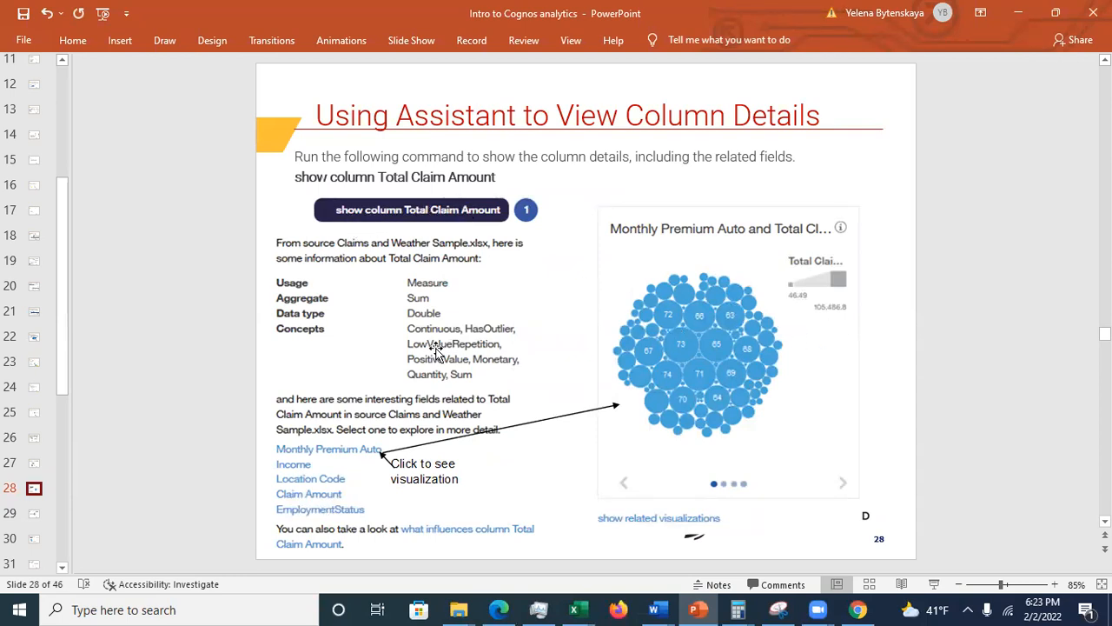
left_click(34, 517)
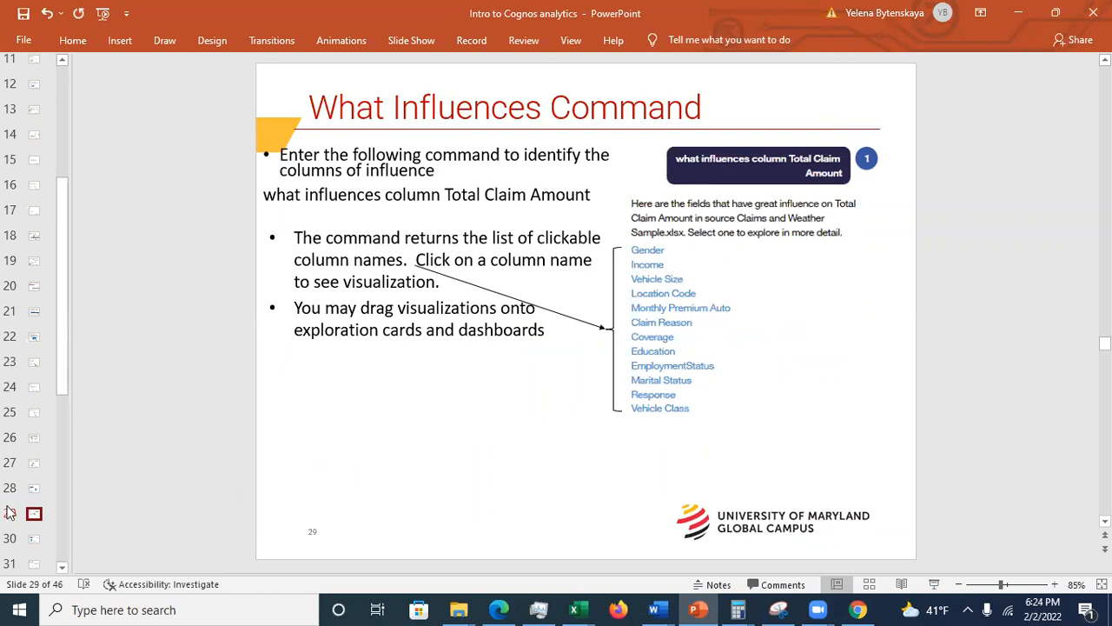
left_click_drag(65, 383, 69, 433)
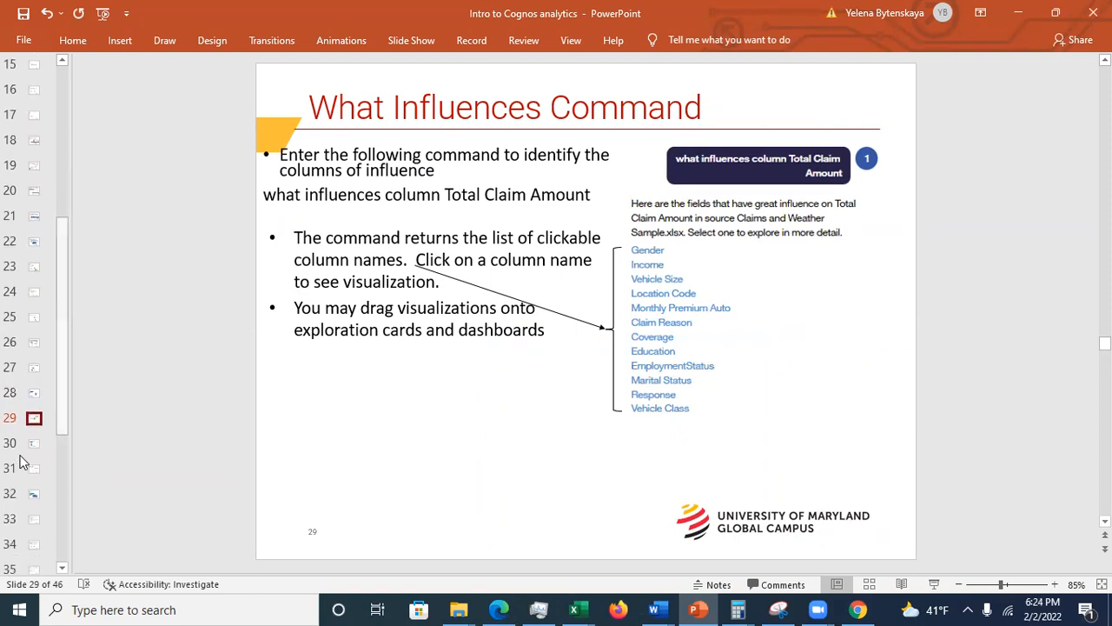
left_click(33, 445)
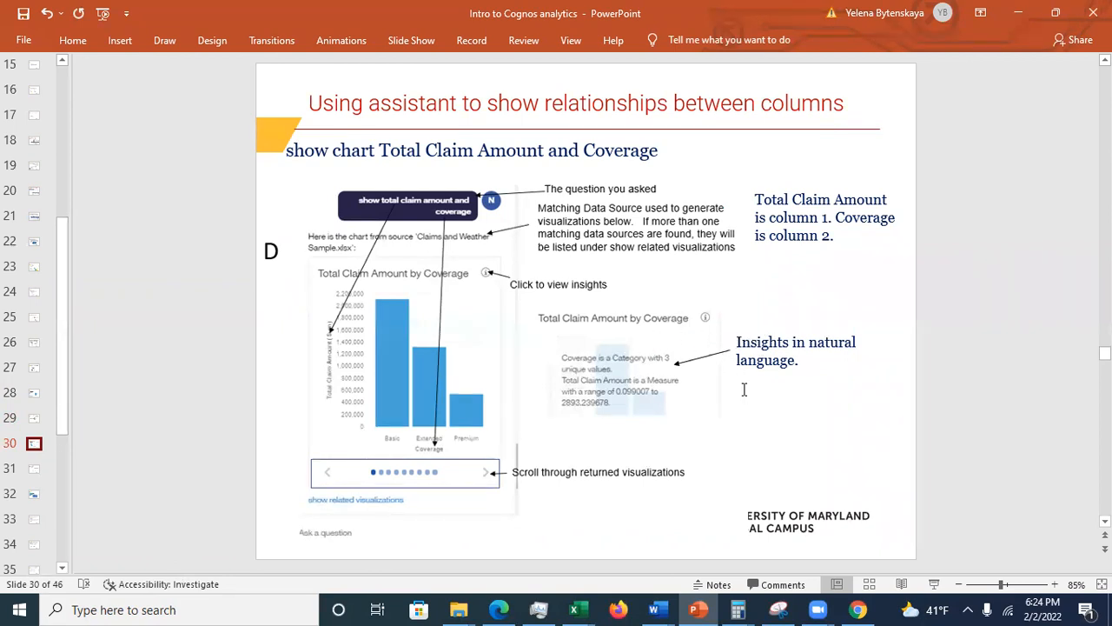
left_click(34, 470)
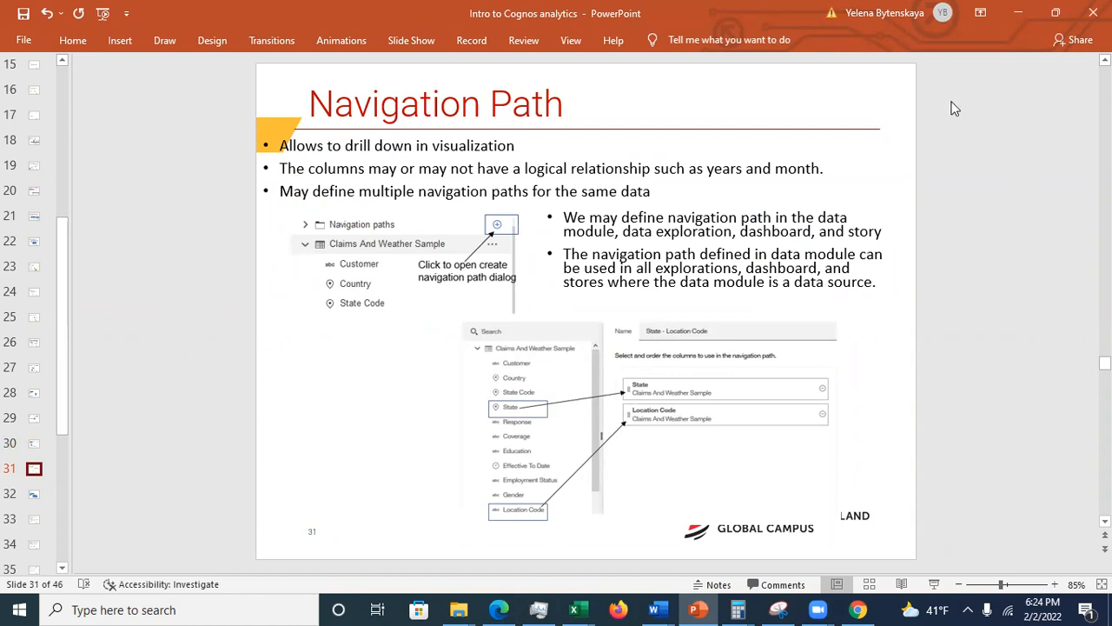
left_click(1022, 13)
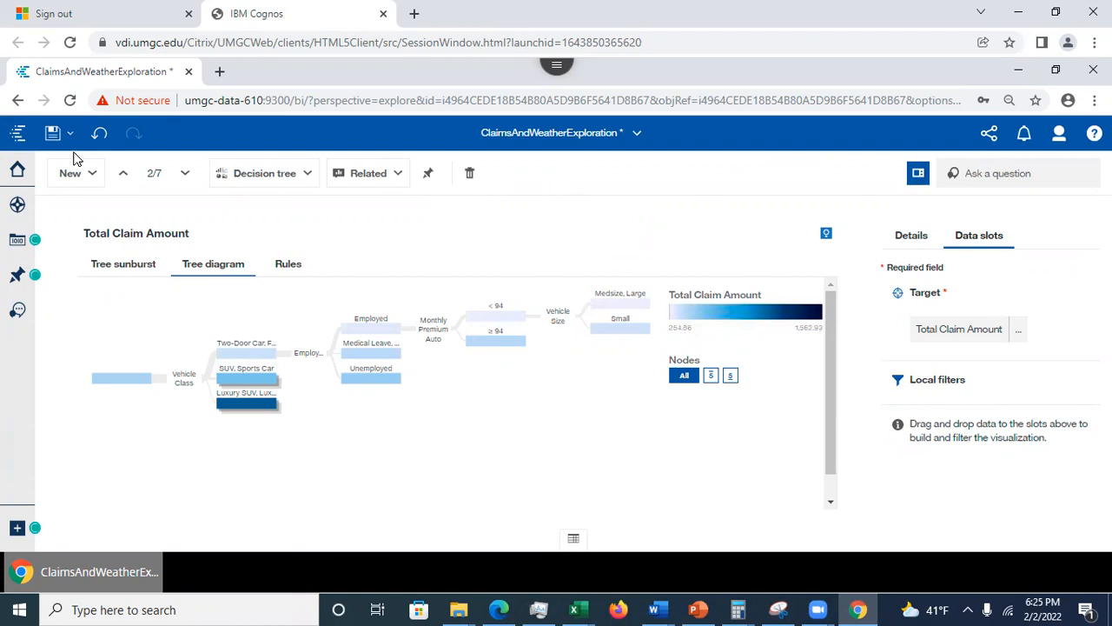
Step: Save the exploration and start a new navigation path with State Code from Claims and Weather.xlsx as its first column
left_click(53, 133)
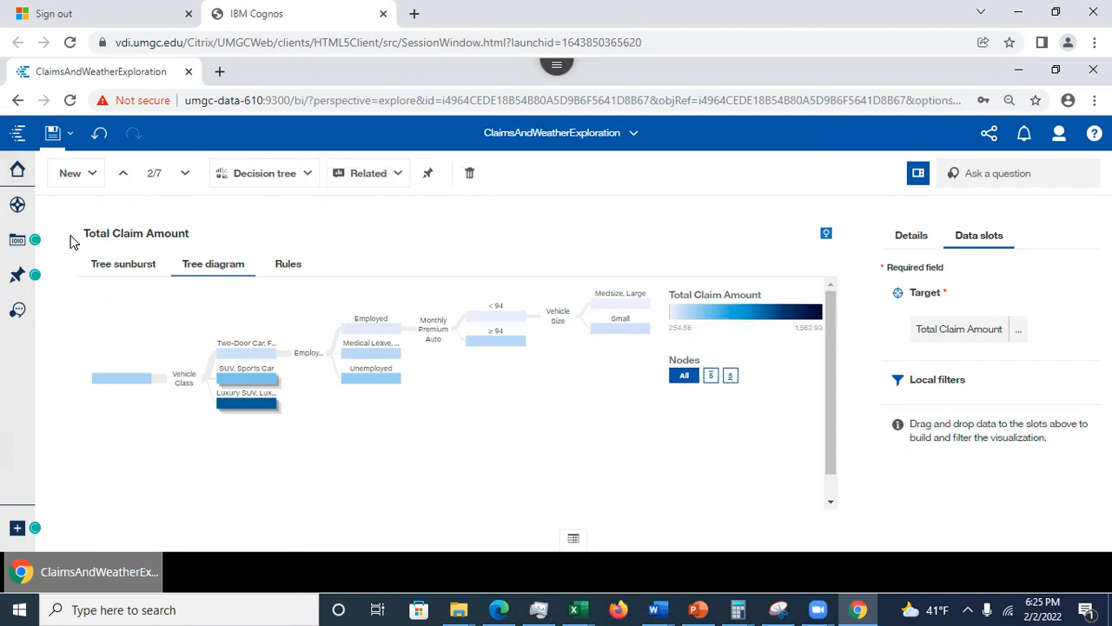
left_click(17, 241)
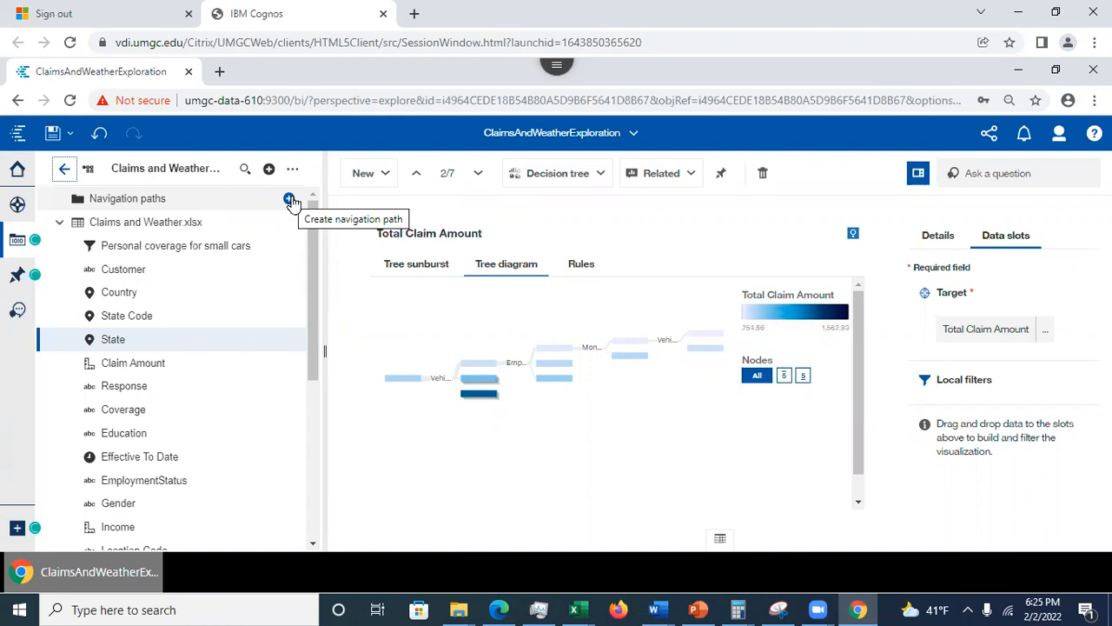
left_click(290, 200)
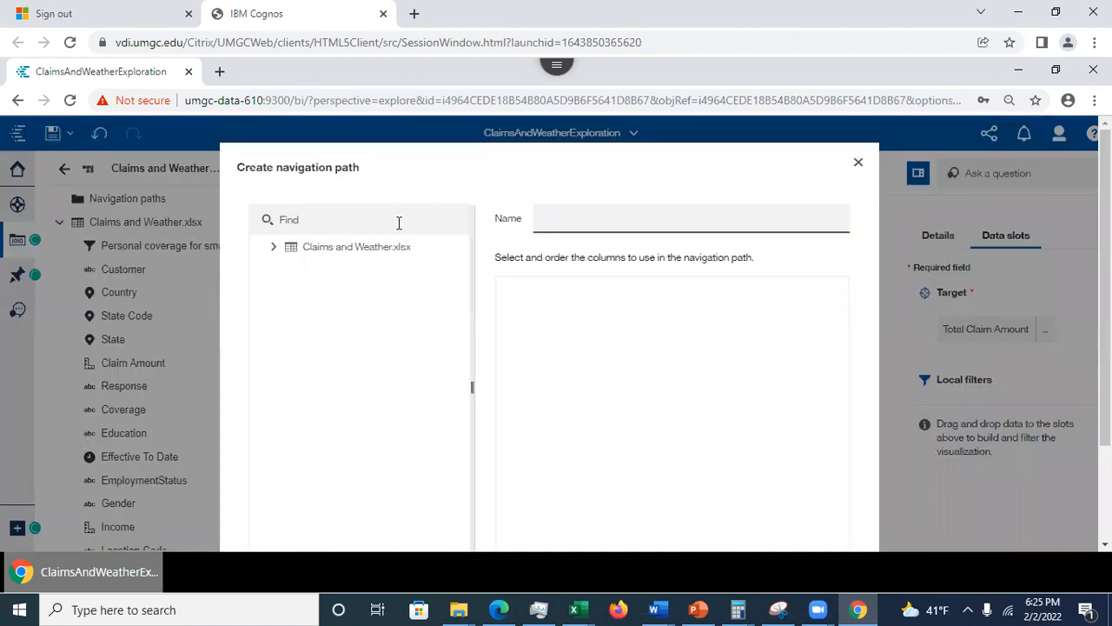
left_click(274, 247)
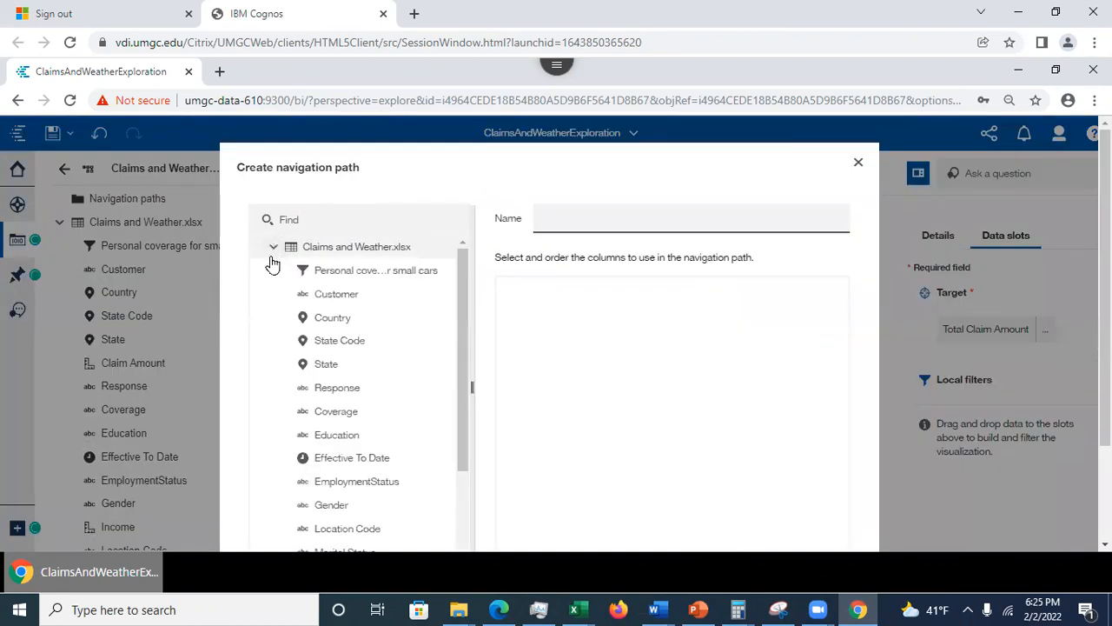
left_click(327, 342)
left_click_drag(584, 285, 561, 301)
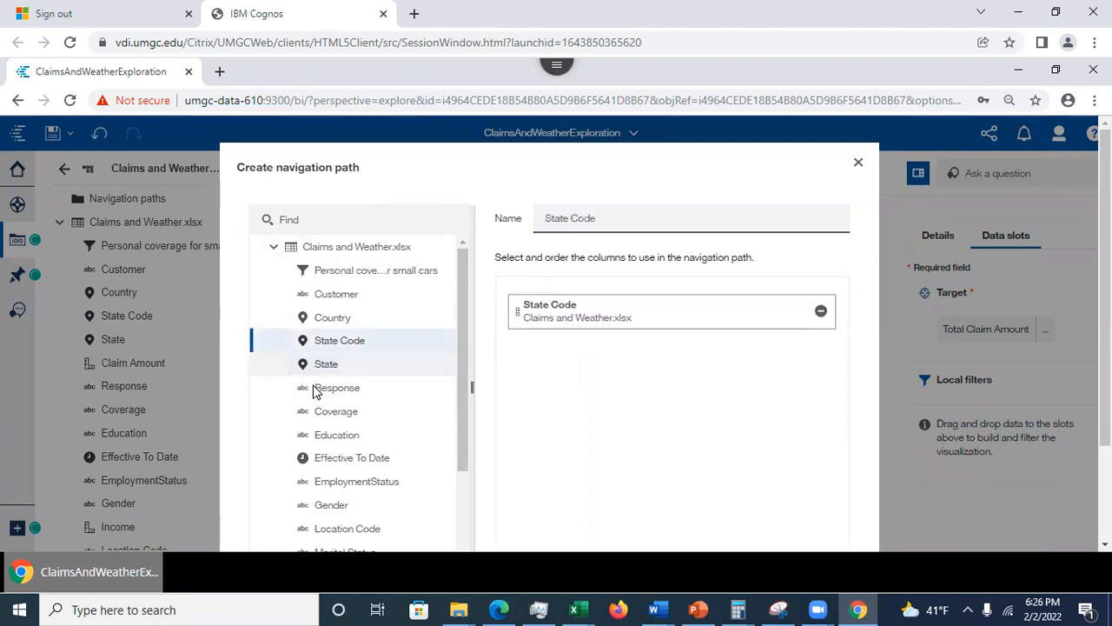
Step: Add Location Code below State Code, create the navigation path as "State Code - Location Code", and check its columns in the source list
scroll(464, 348, "down", 1)
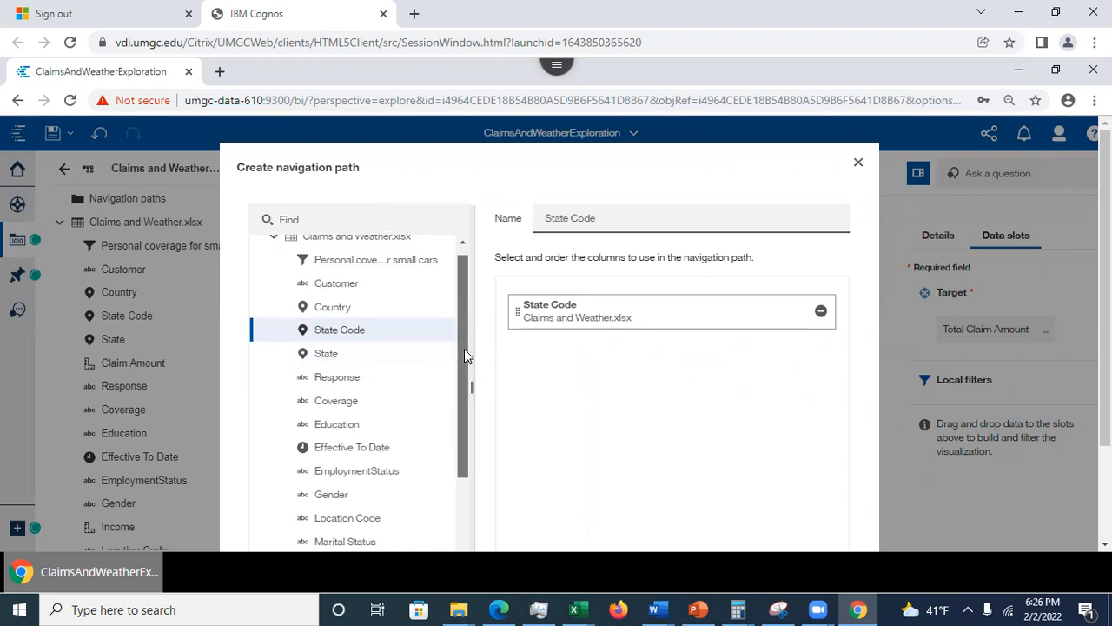
left_click_drag(465, 349, 465, 423)
left_click_drag(336, 416, 559, 365)
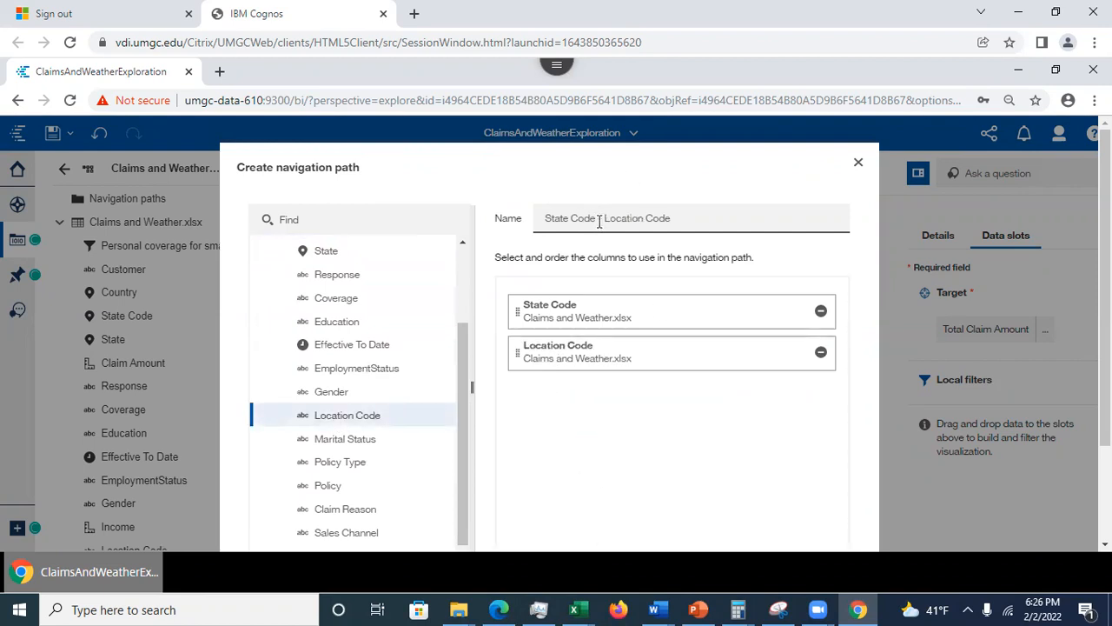
left_click(693, 217)
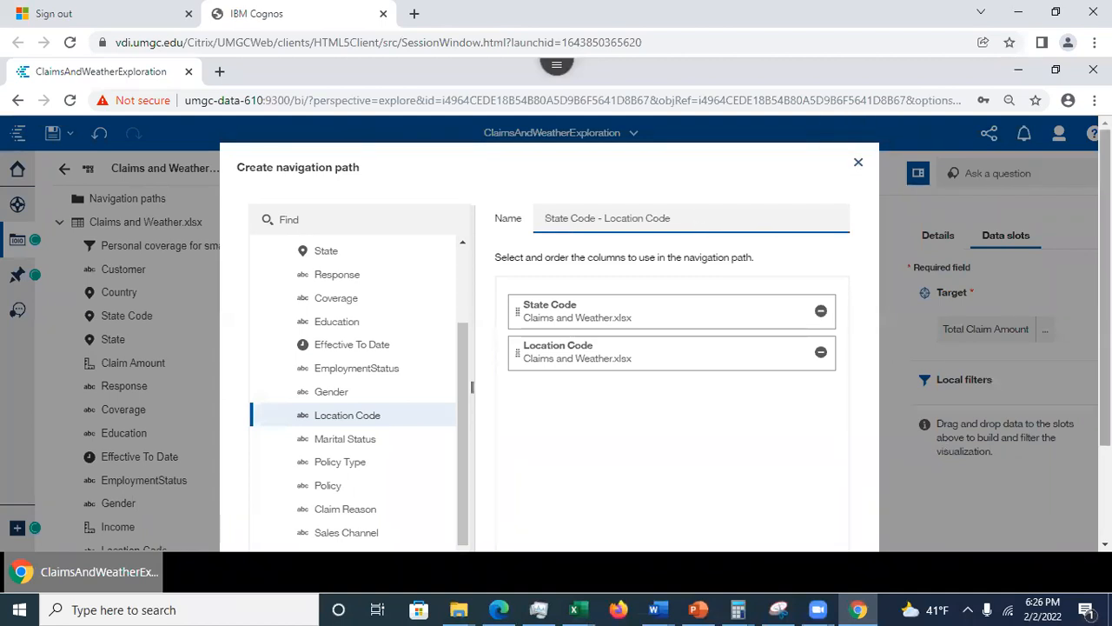
scroll(653, 521, "down", 2)
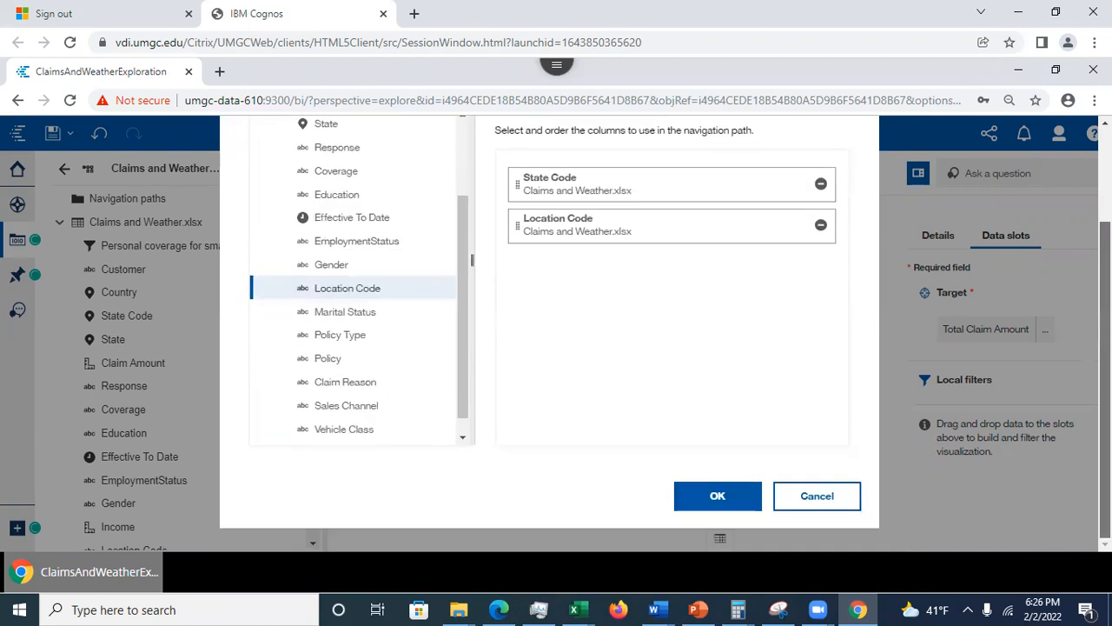
left_click(720, 498)
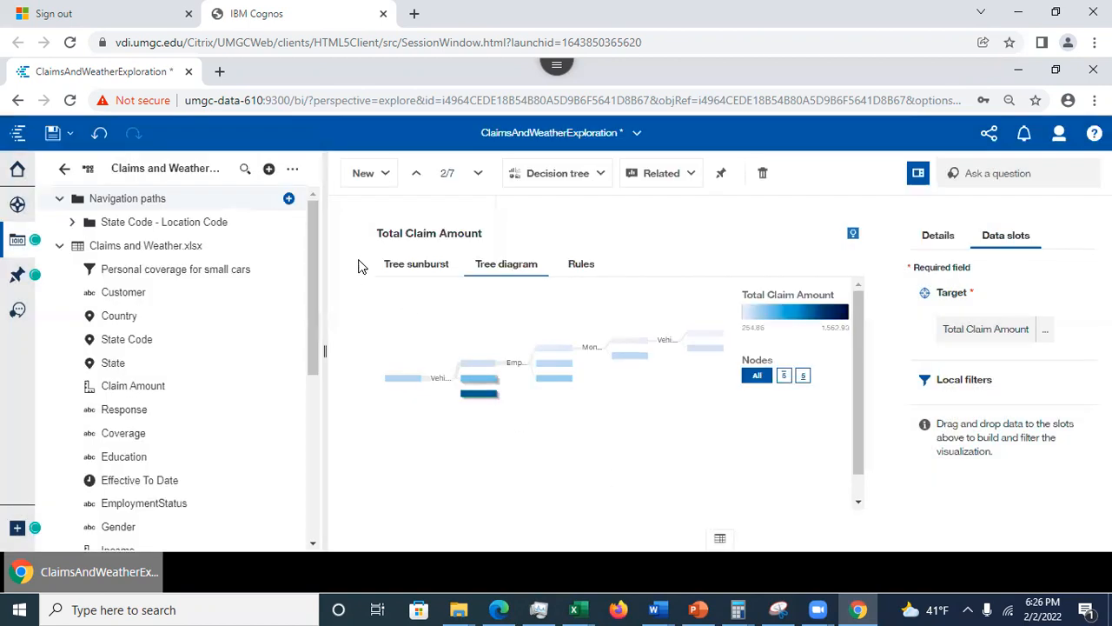
left_click(75, 223)
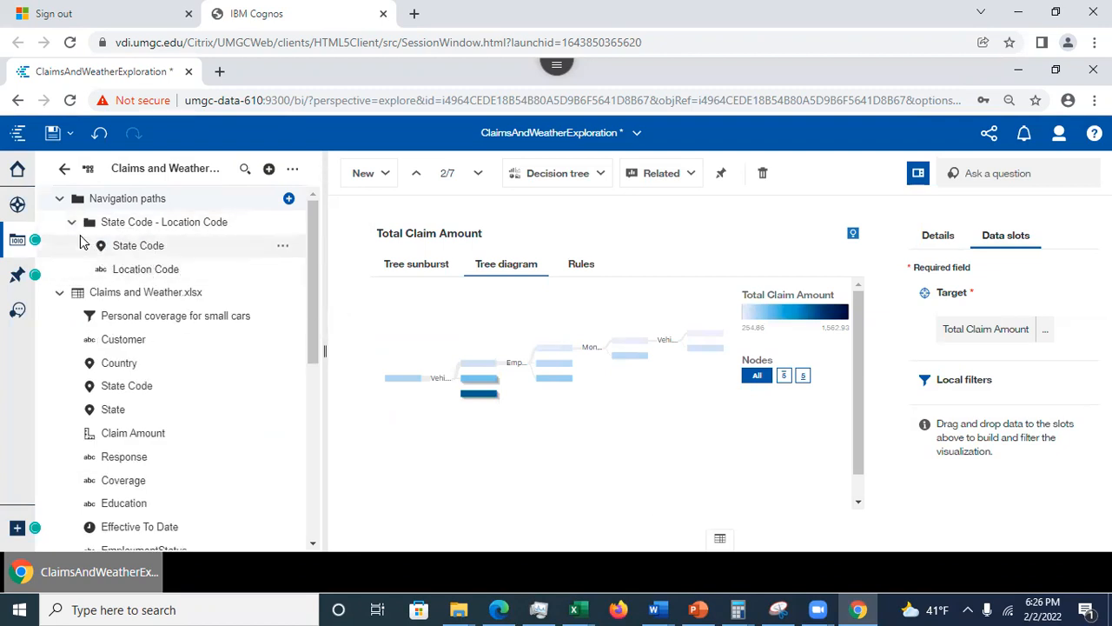
left_click(73, 224)
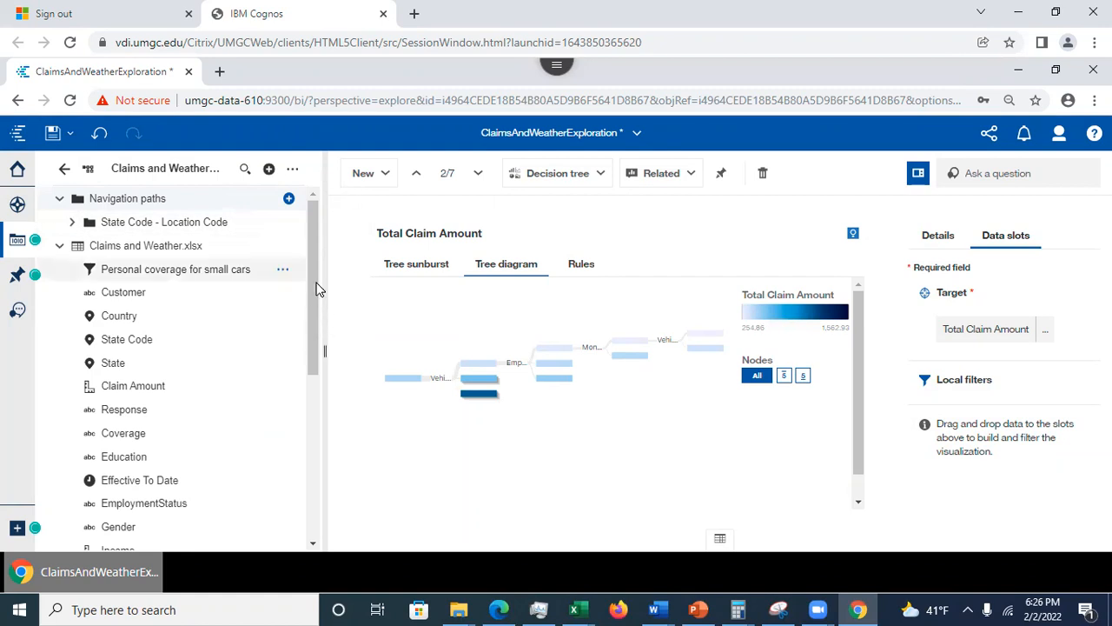
Step: Switch to PowerPoint, view slide 32 "Drill down example", and return to Cognos in Chrome
left_click(698, 609)
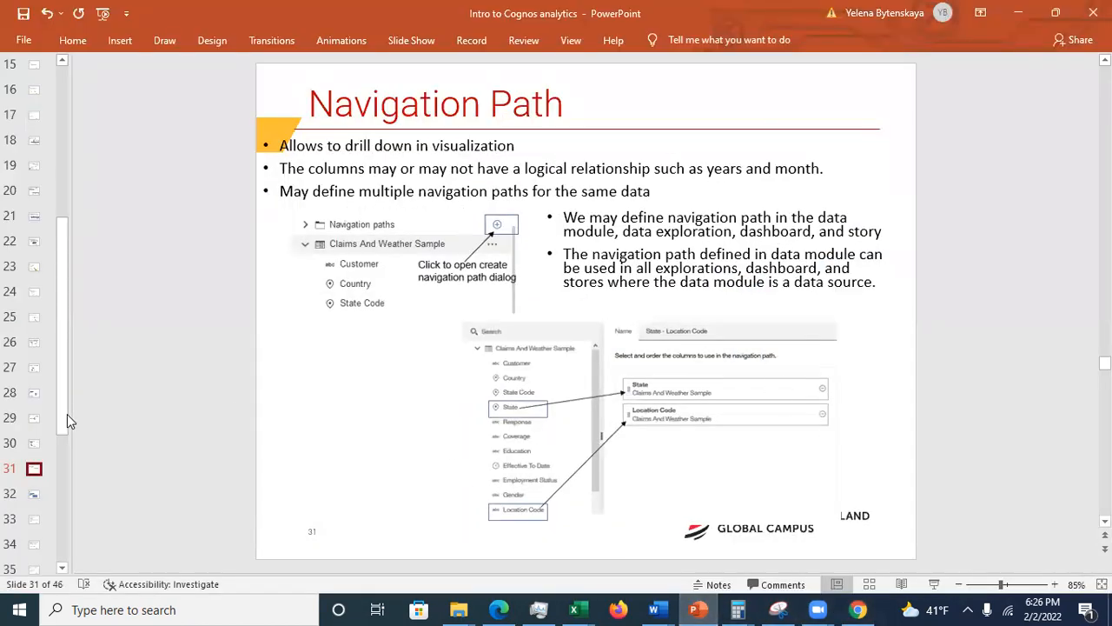
left_click(34, 495)
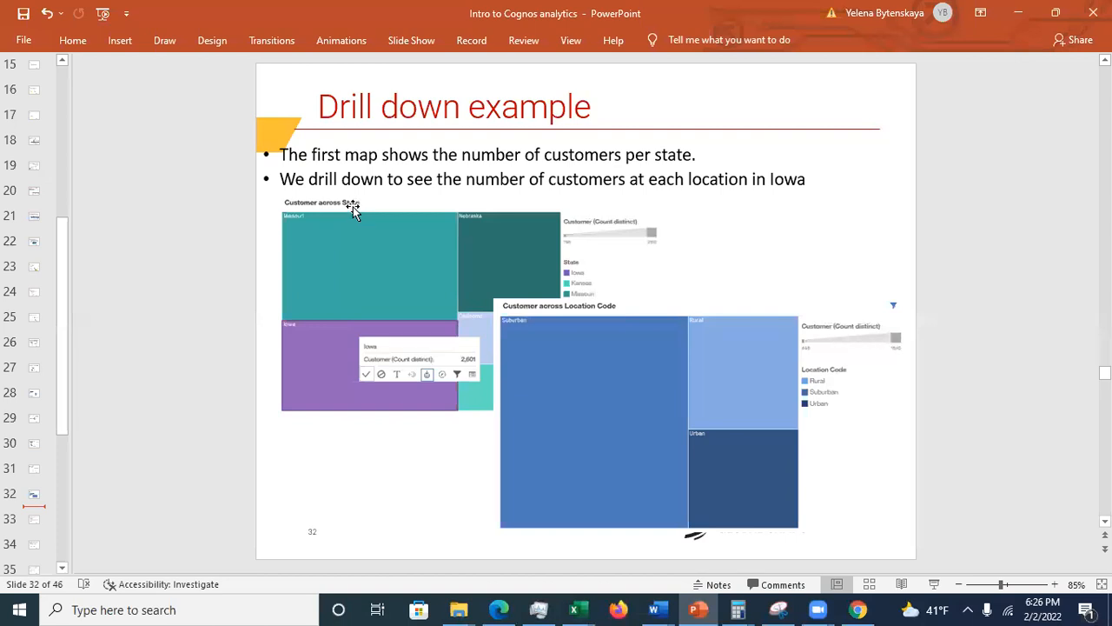
left_click(1019, 14)
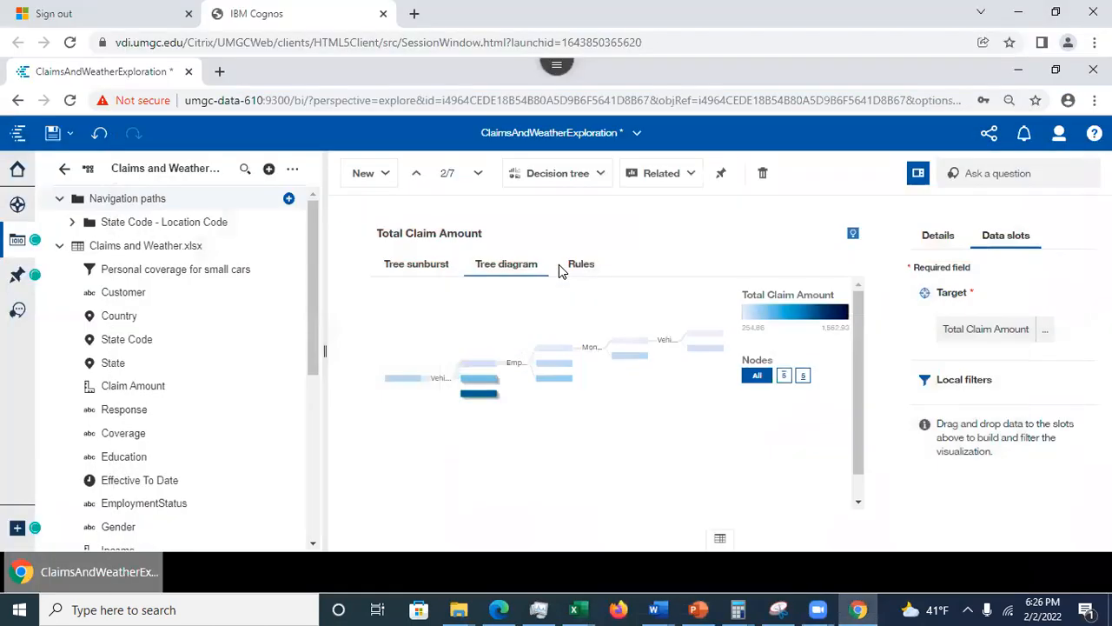
Step: Add a new single card to the exploration and choose Tree map as its visualization type
left_click(361, 173)
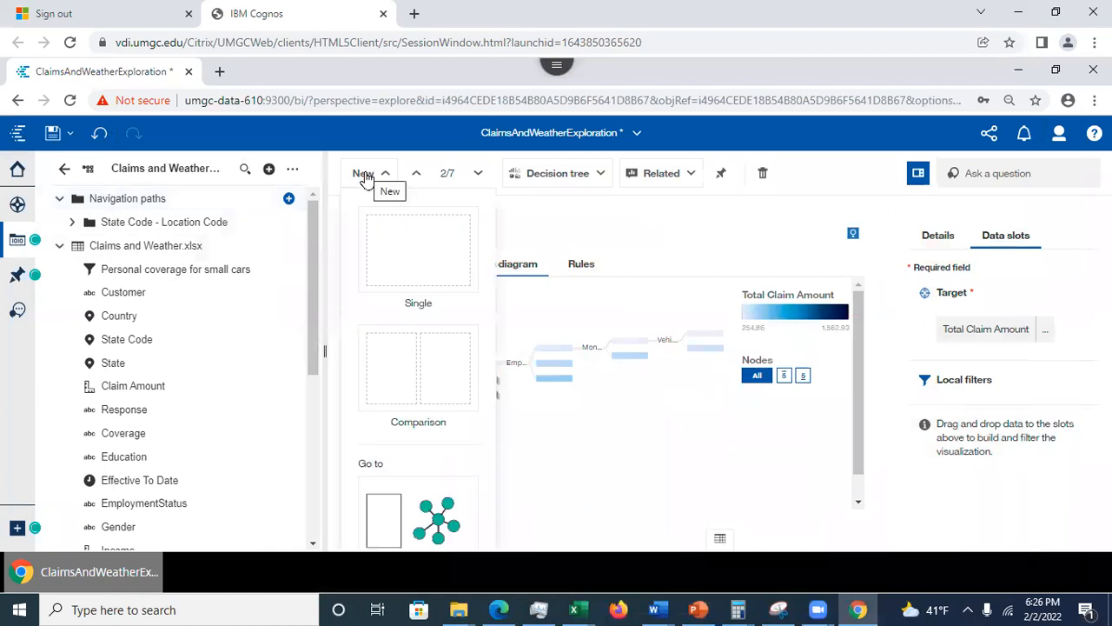
left_click(397, 254)
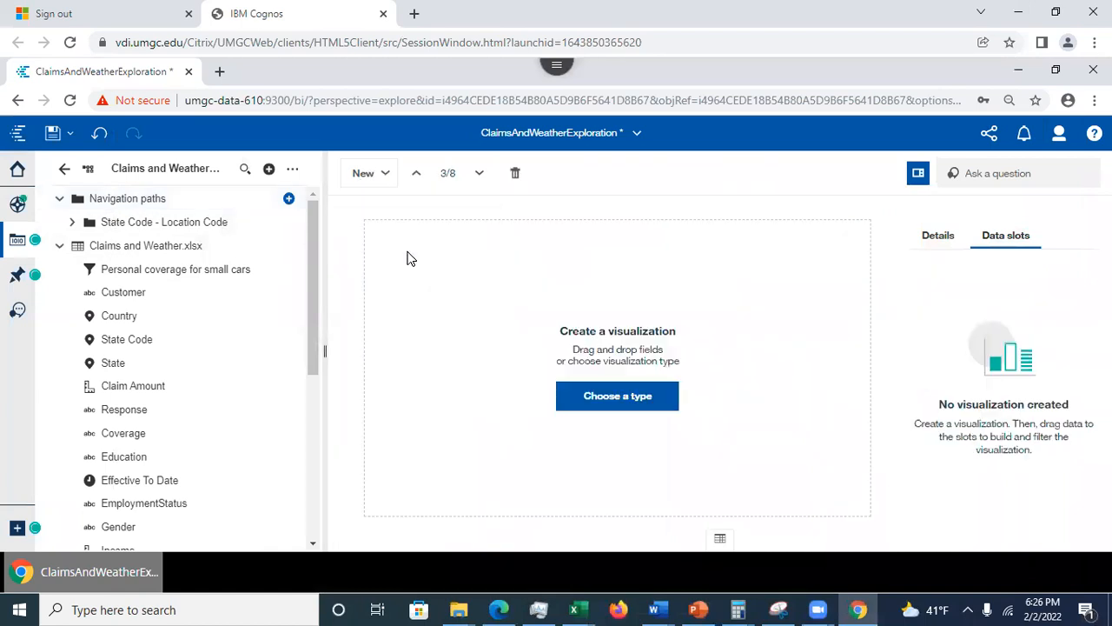
left_click(589, 394)
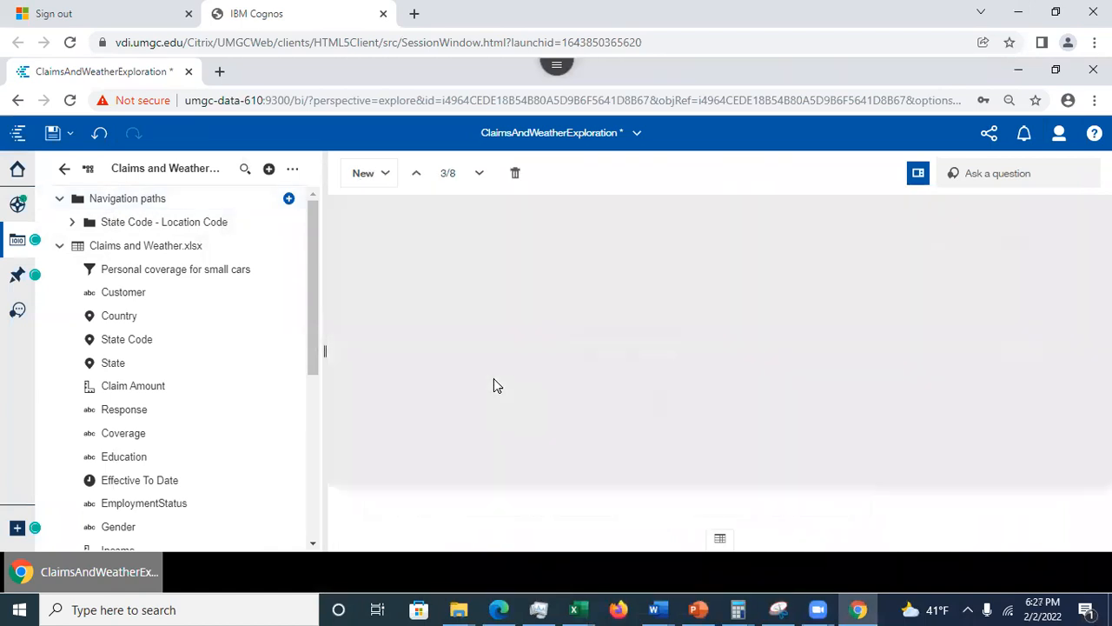
scroll(712, 400, "down", 2)
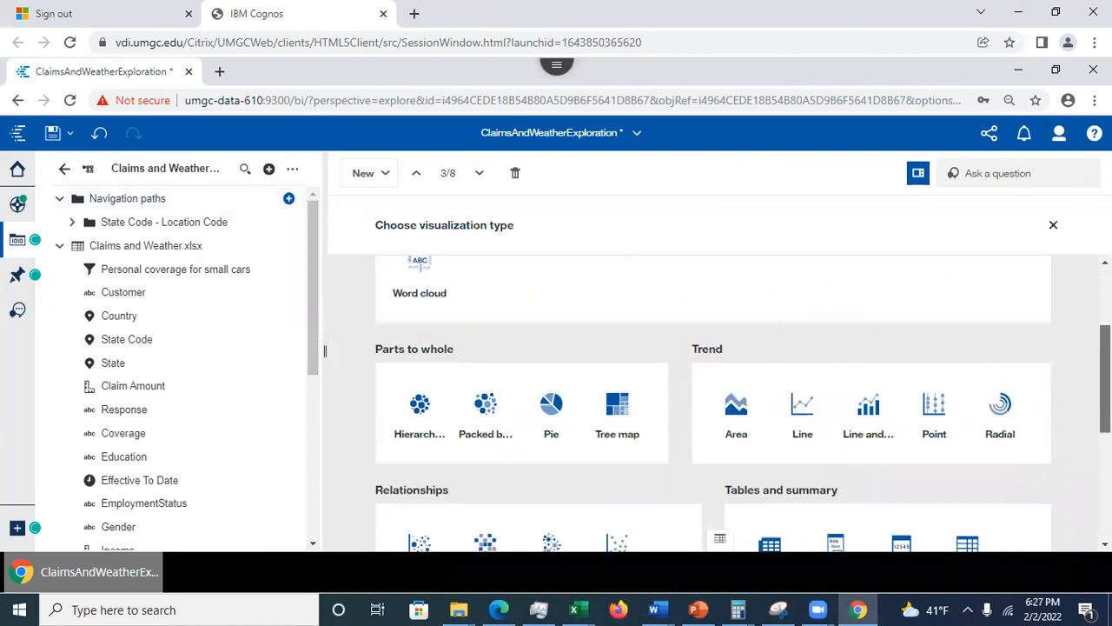
left_click(613, 398)
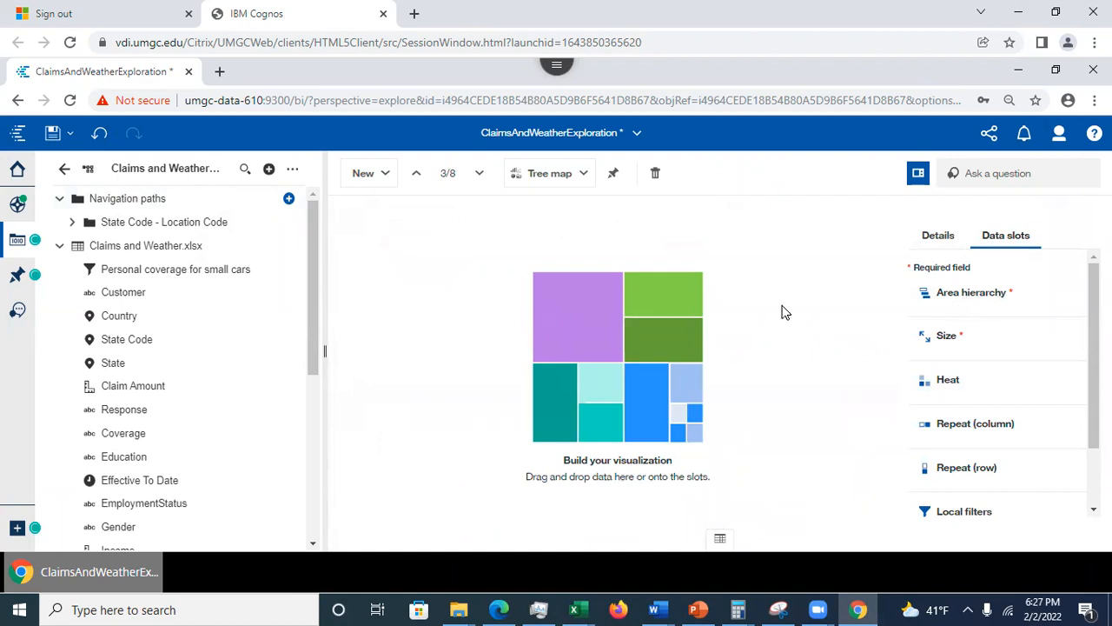
Step: Assign State Code from the State Code - Location Code navigation path to the tree map's Area hierarchy and Customer to its Size
left_click(72, 222)
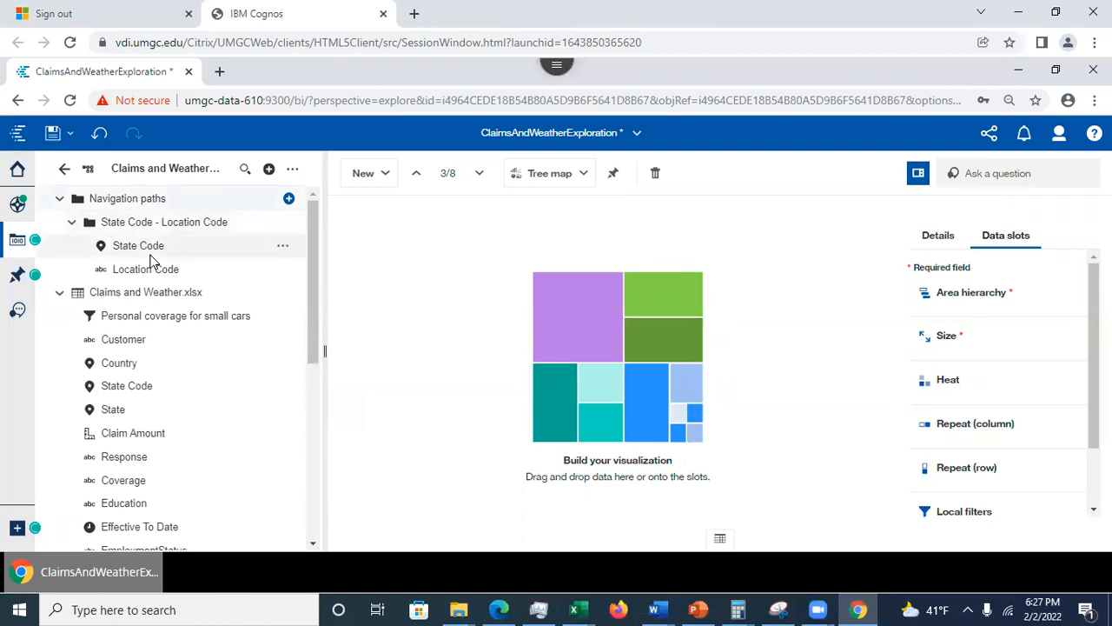
left_click_drag(130, 250, 968, 292)
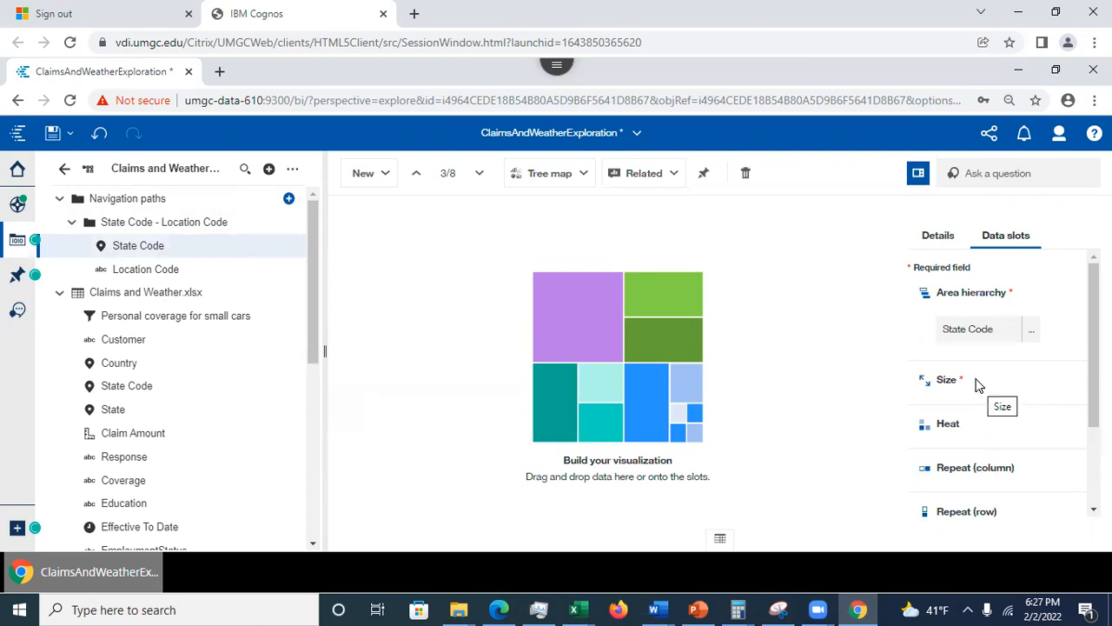
left_click_drag(111, 341, 964, 380)
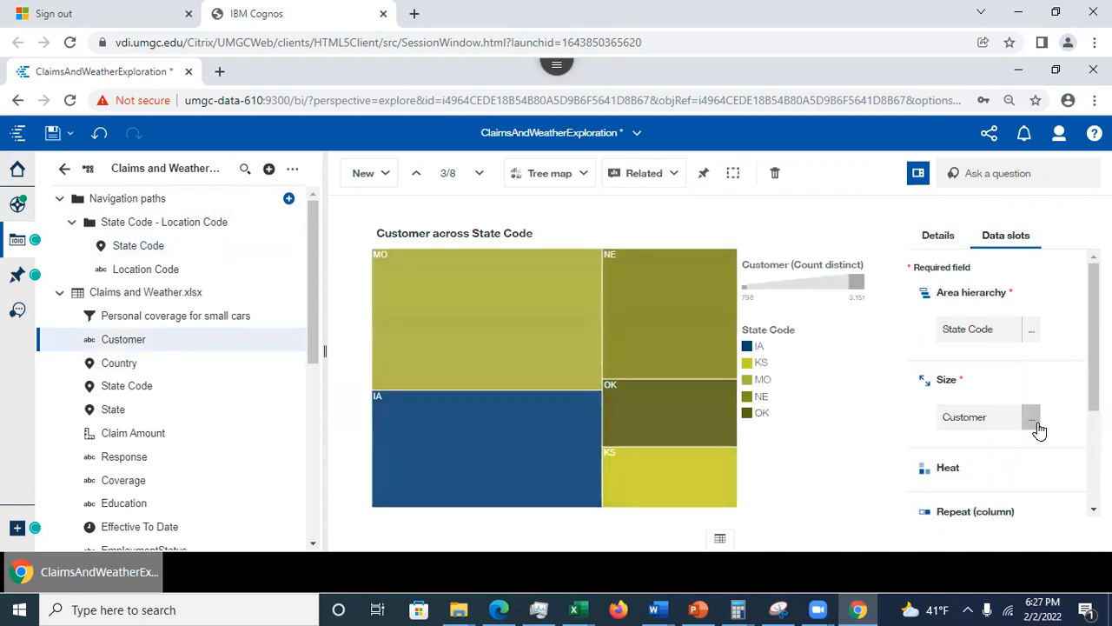
Step: Check the Summarize option for Customer in the tree map's Size slot, and save the exploration
left_click(1032, 423)
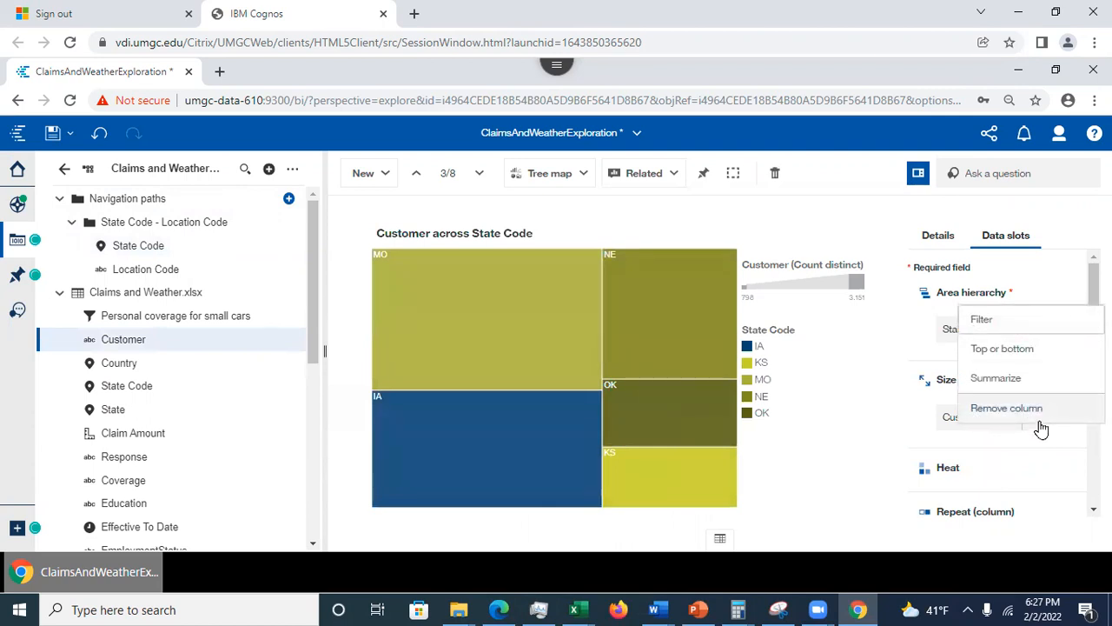
left_click(997, 380)
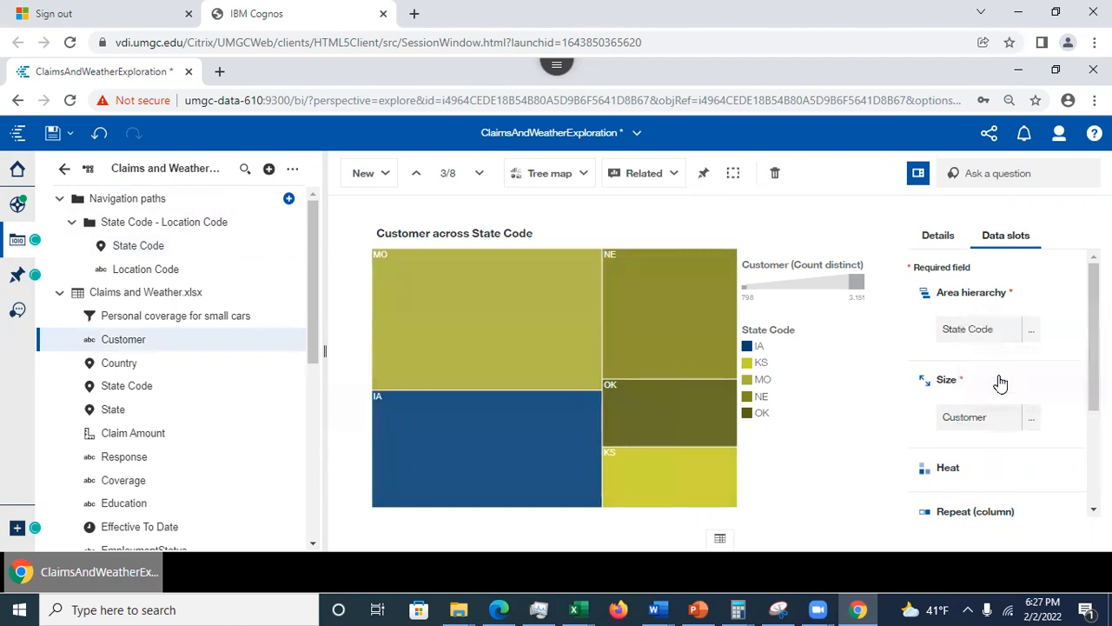
left_click(840, 453)
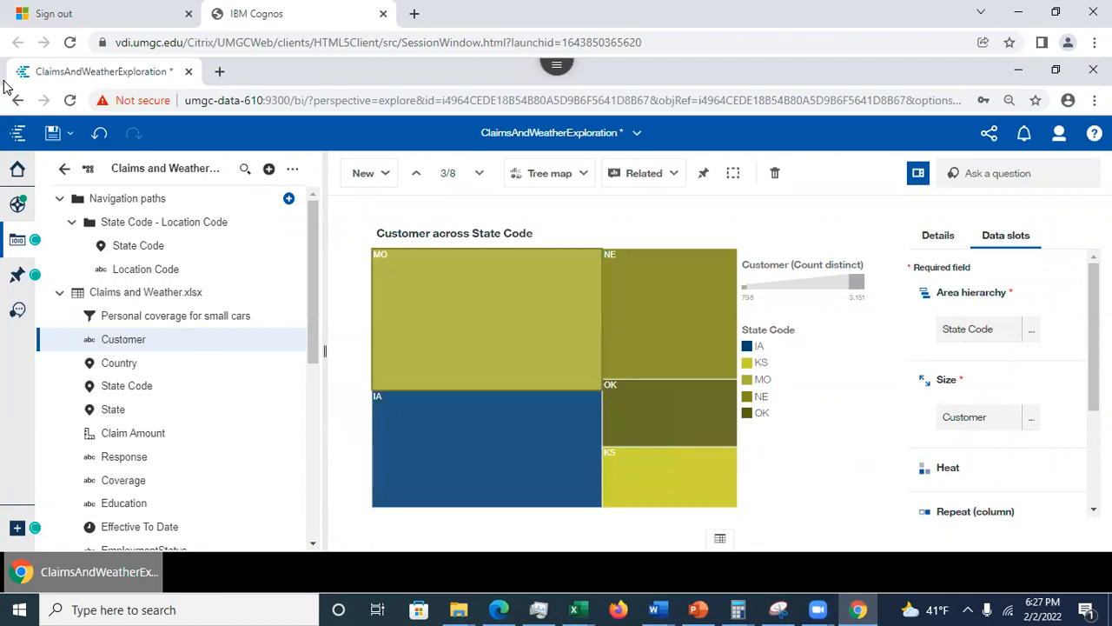
left_click(51, 132)
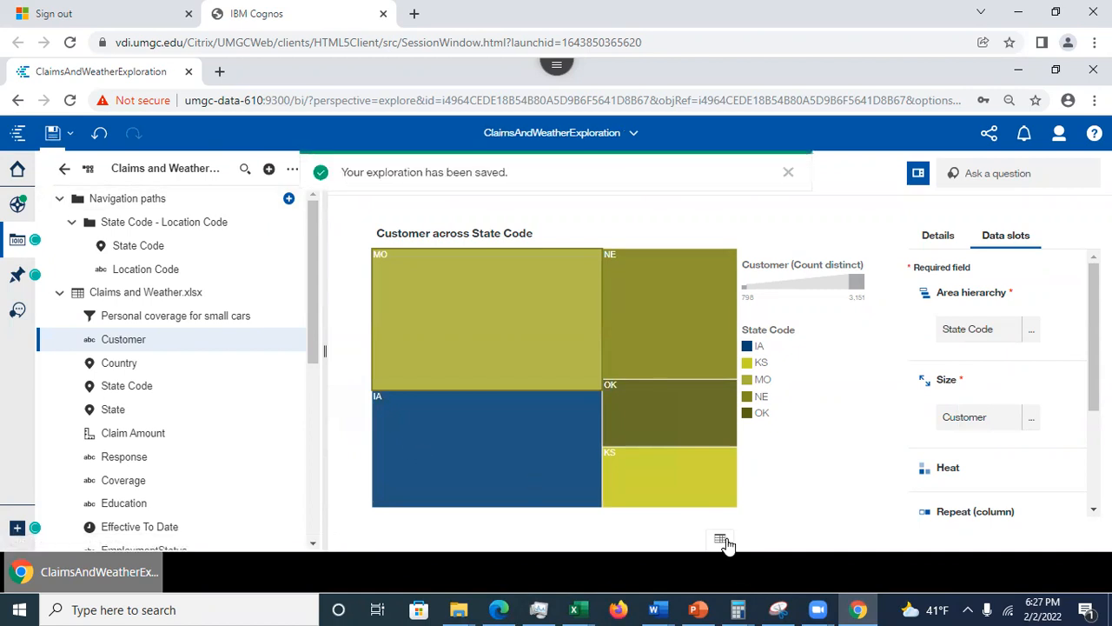
Step: Check the data behind the Customer across State Code tree map, and drill down on MO to its location codes
left_click(719, 538)
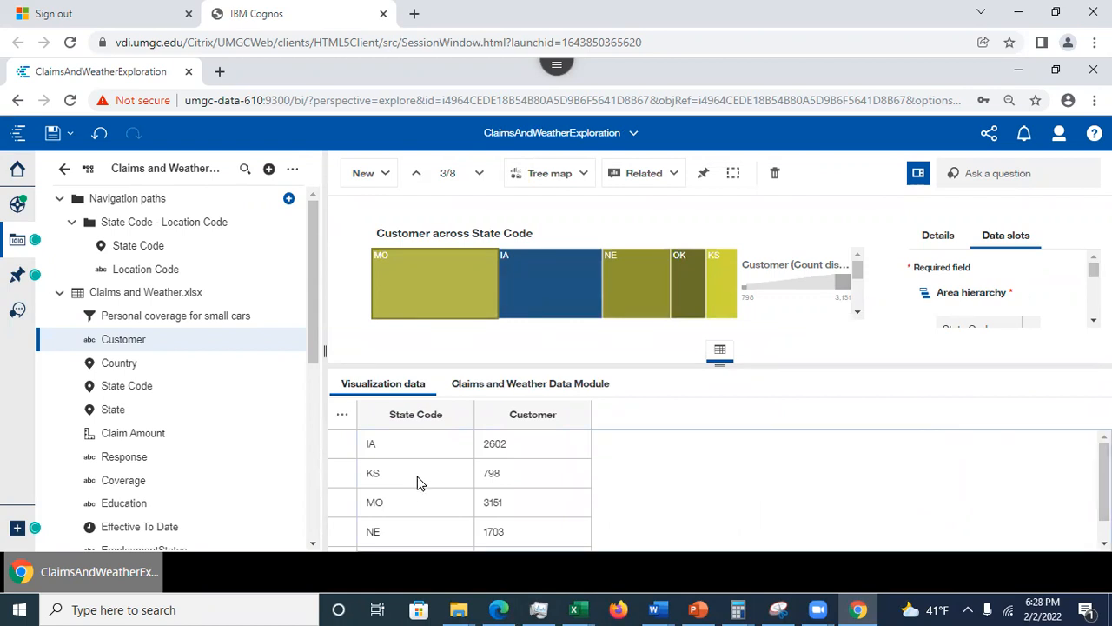
left_click(720, 356)
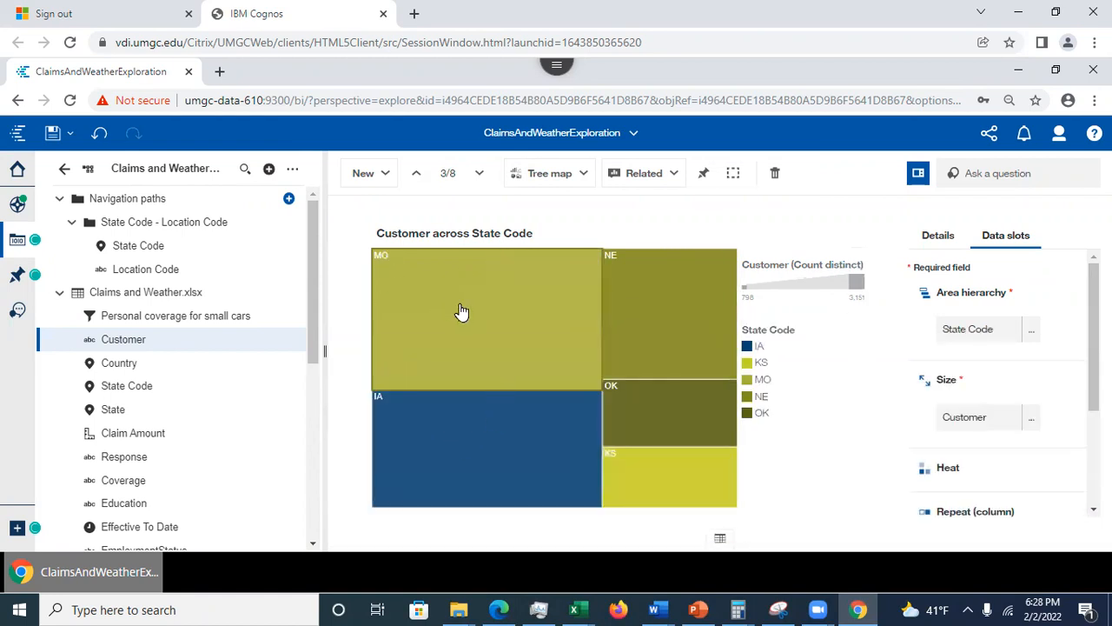
left_click(461, 311)
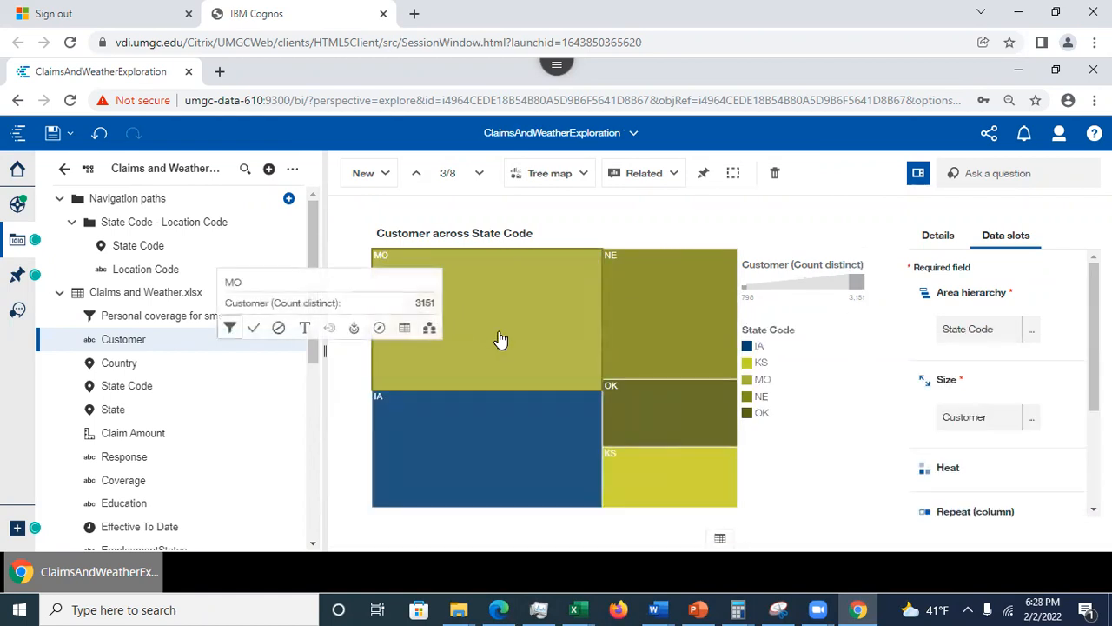
left_click(354, 332)
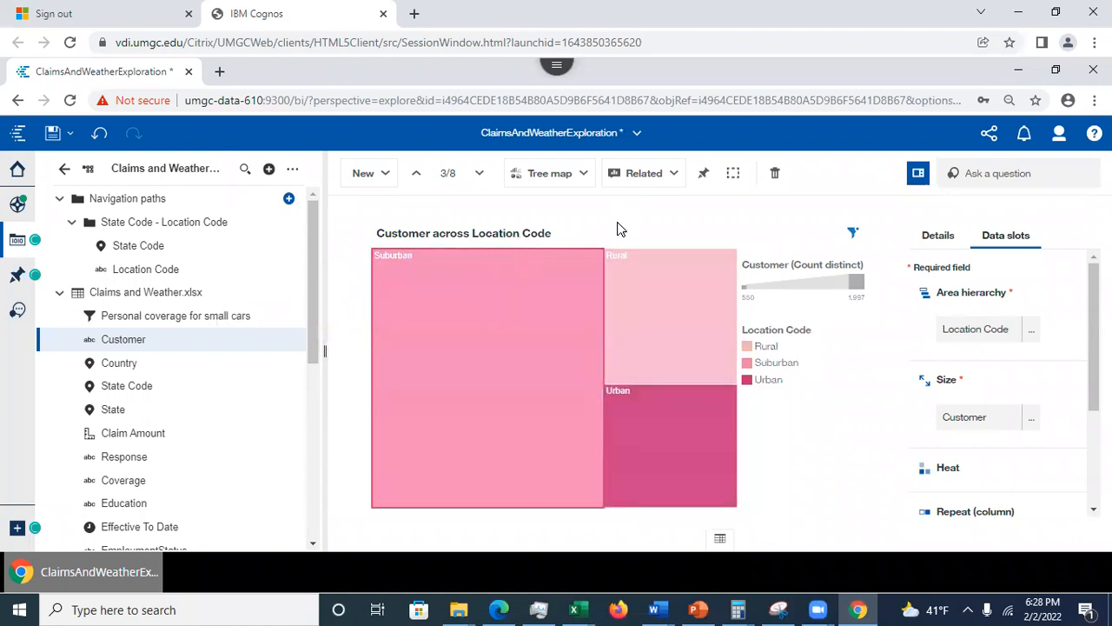
Step: Check the data behind the MO location tree map, and drill up from Suburban to the State Code level
left_click(720, 542)
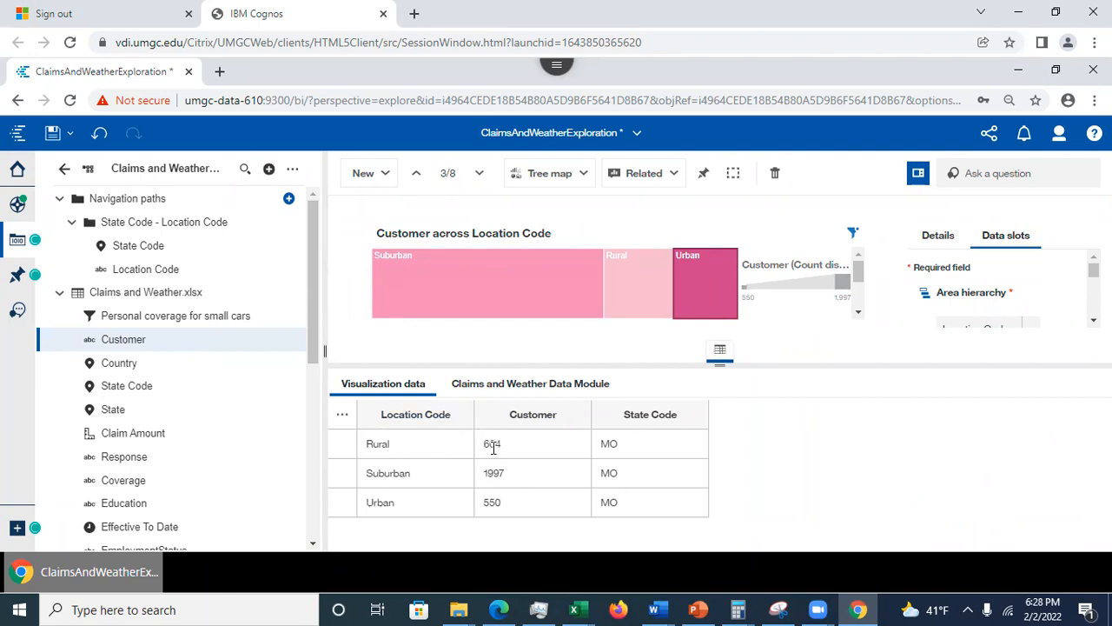
left_click(719, 351)
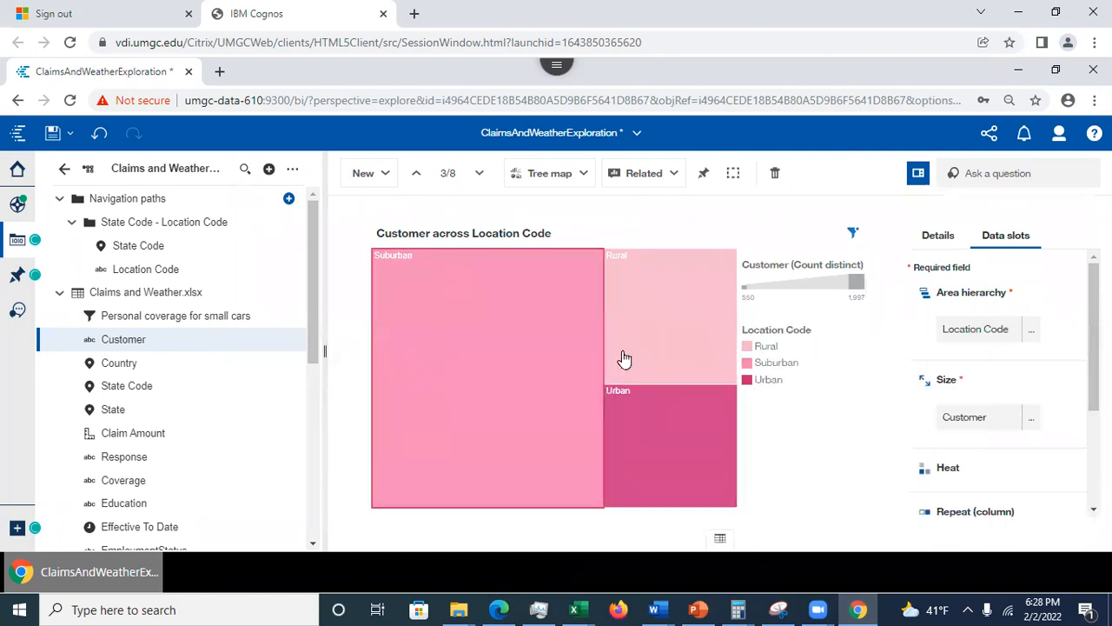
left_click(473, 340)
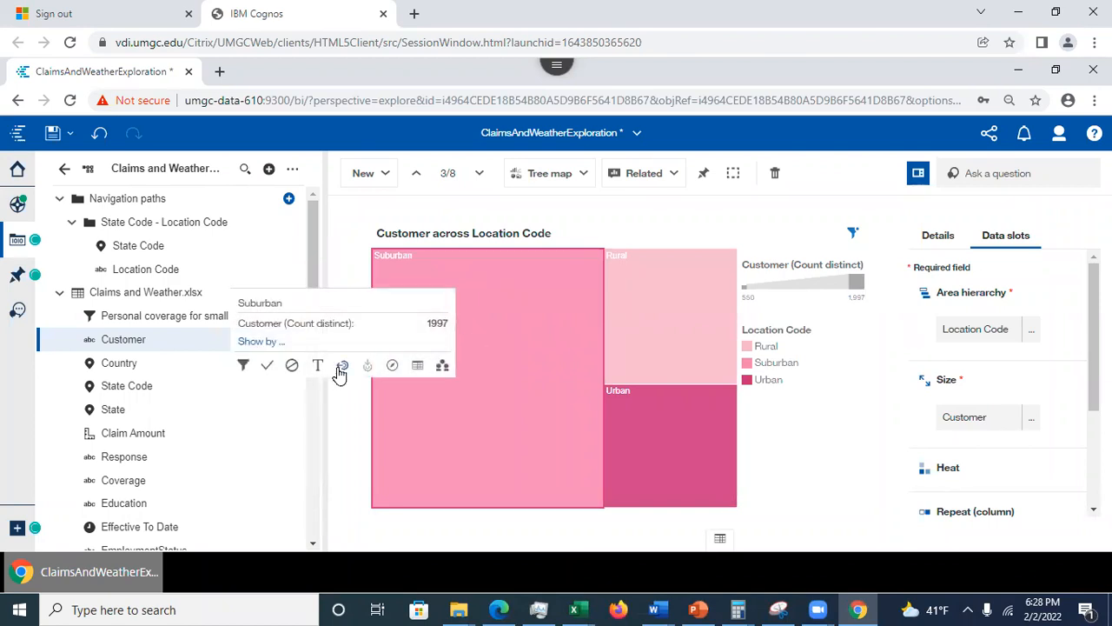
left_click(341, 366)
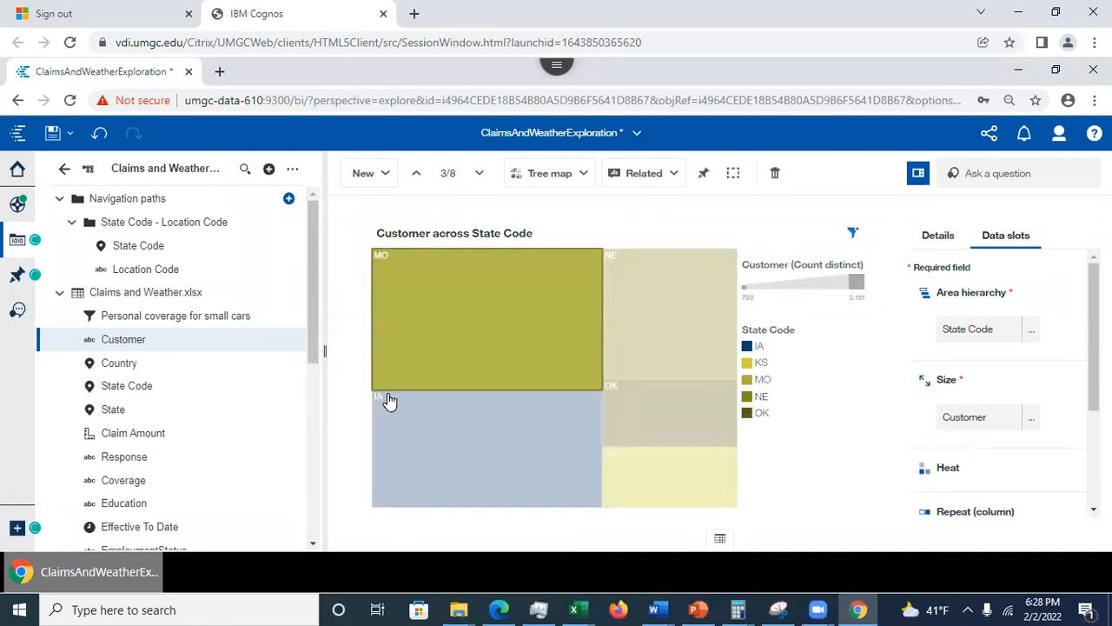
mouse_move(389, 399)
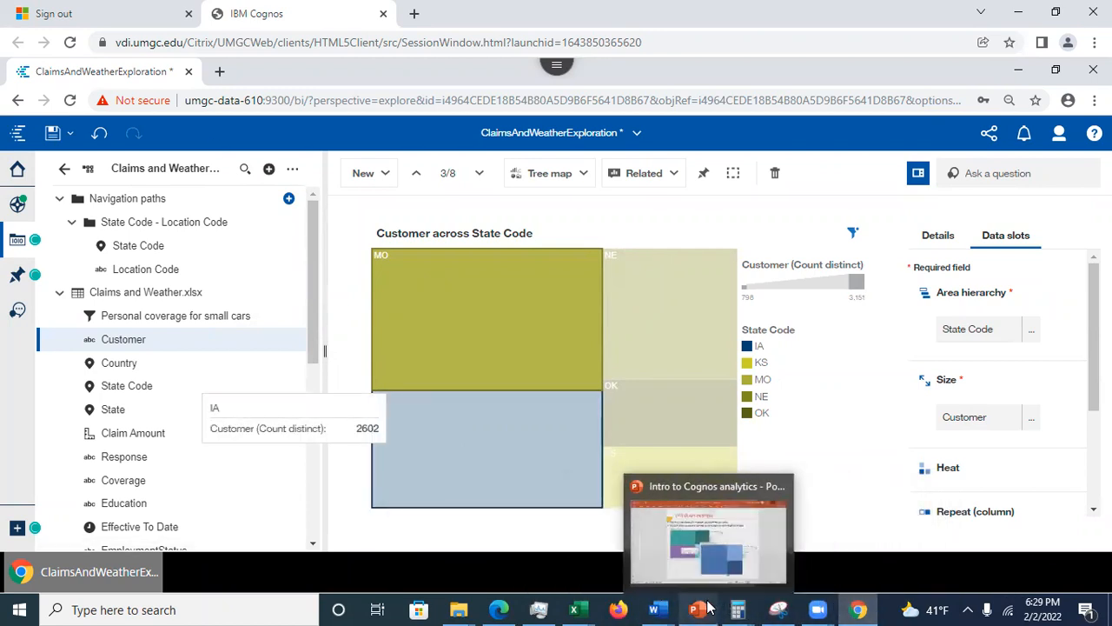
Step: Switch to PowerPoint, view slide 33 "Calculation", and return to Cognos in Chrome
left_click(682, 609)
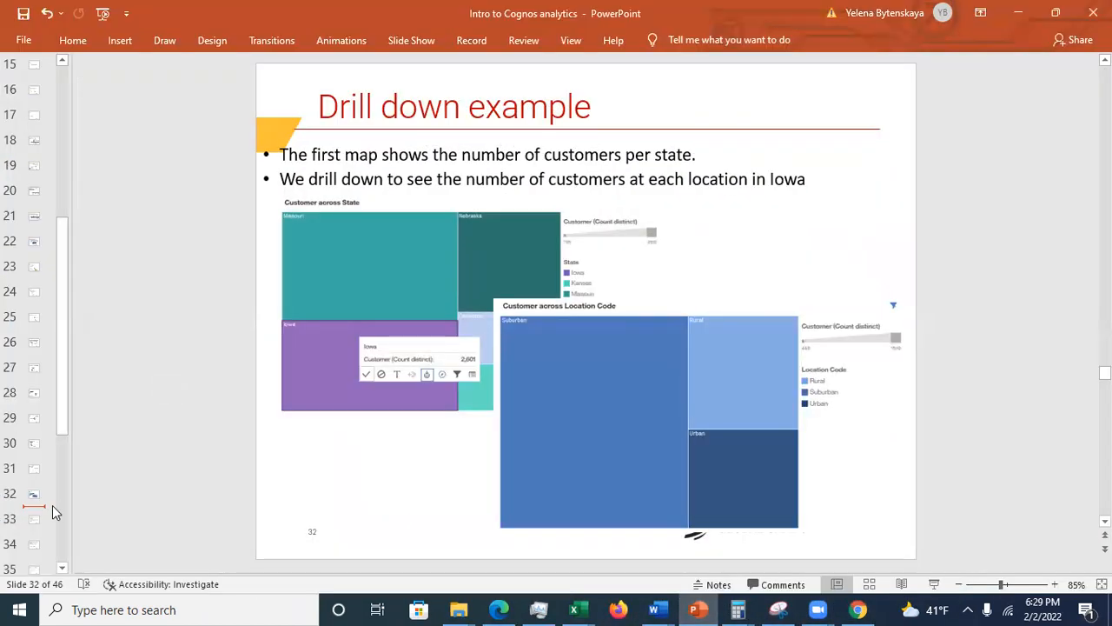
left_click(34, 521)
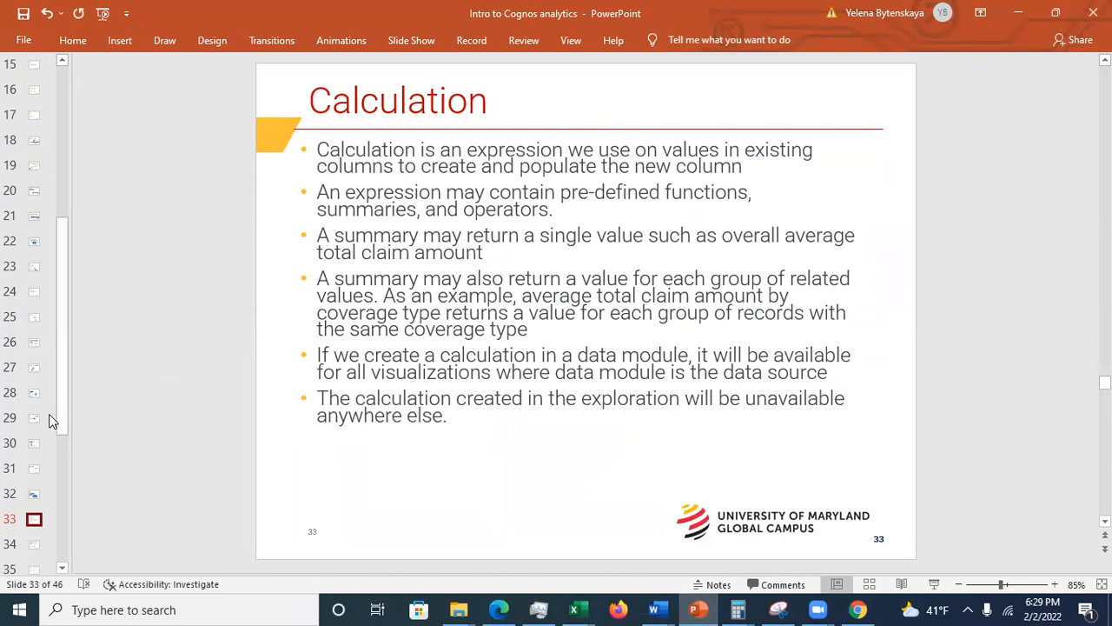
left_click_drag(61, 421, 85, 462)
left_click(488, 181)
left_click(956, 284)
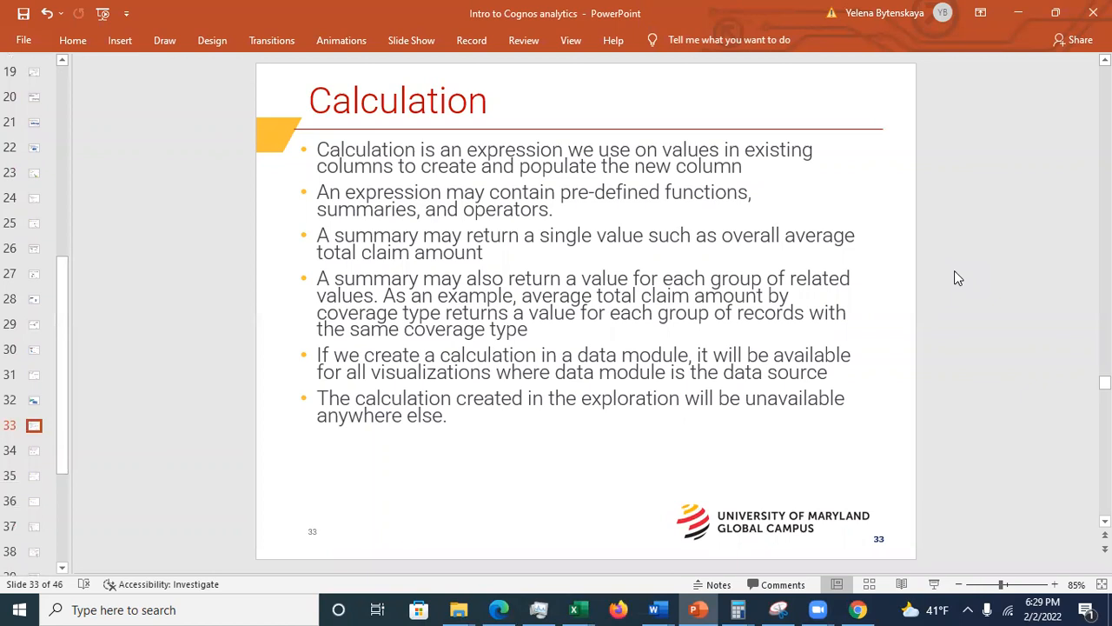
left_click(1019, 15)
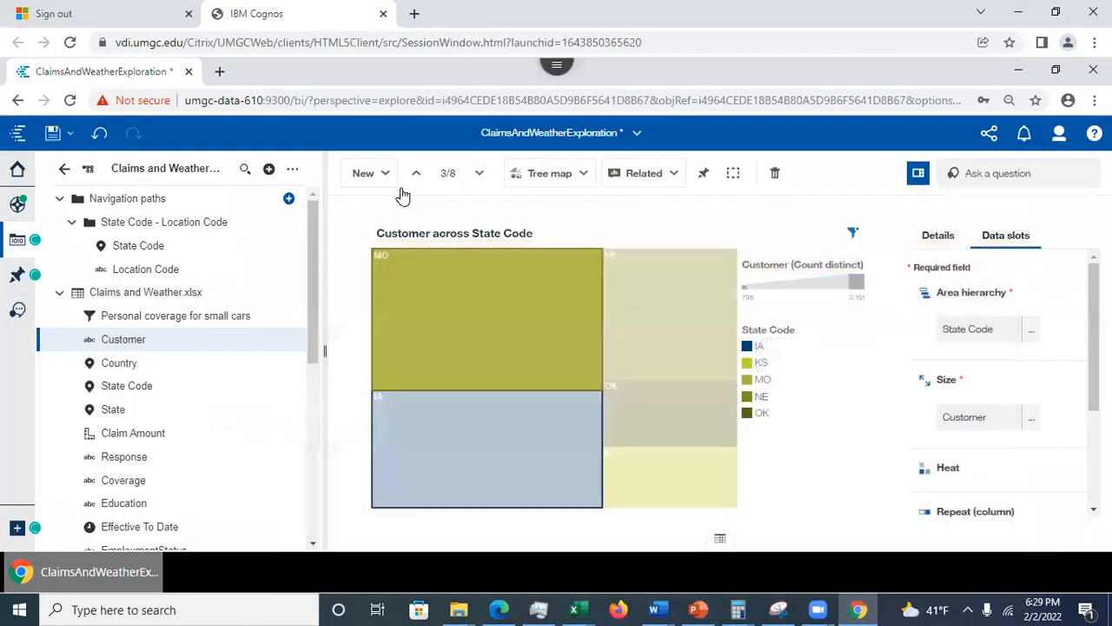
Step: Save ClaimsAndWeatherExploration and close it
left_click(52, 133)
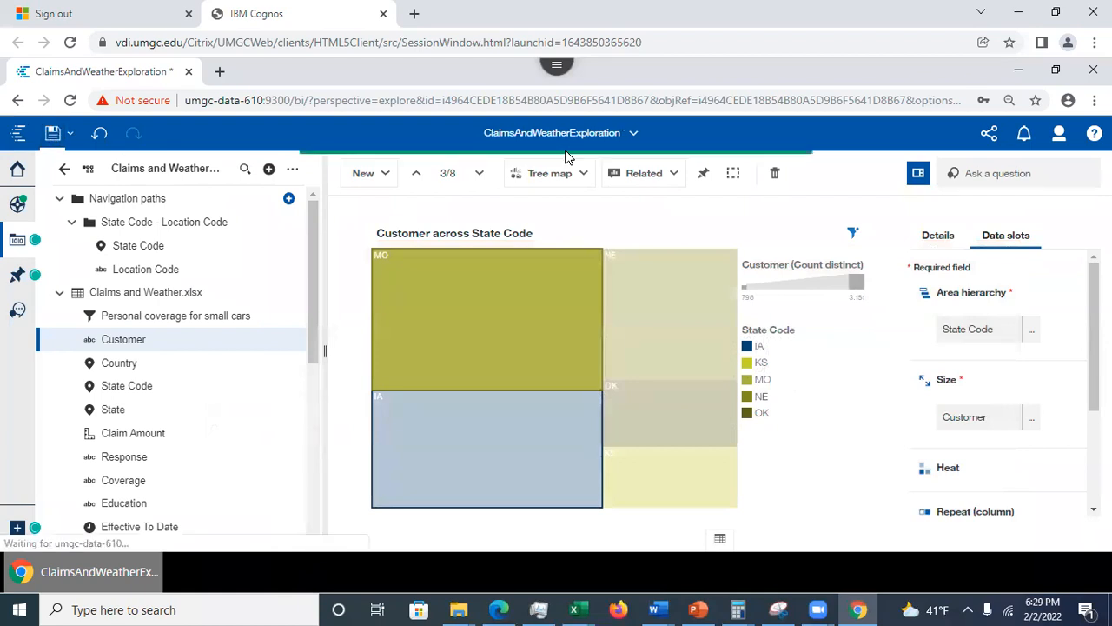
left_click(633, 136)
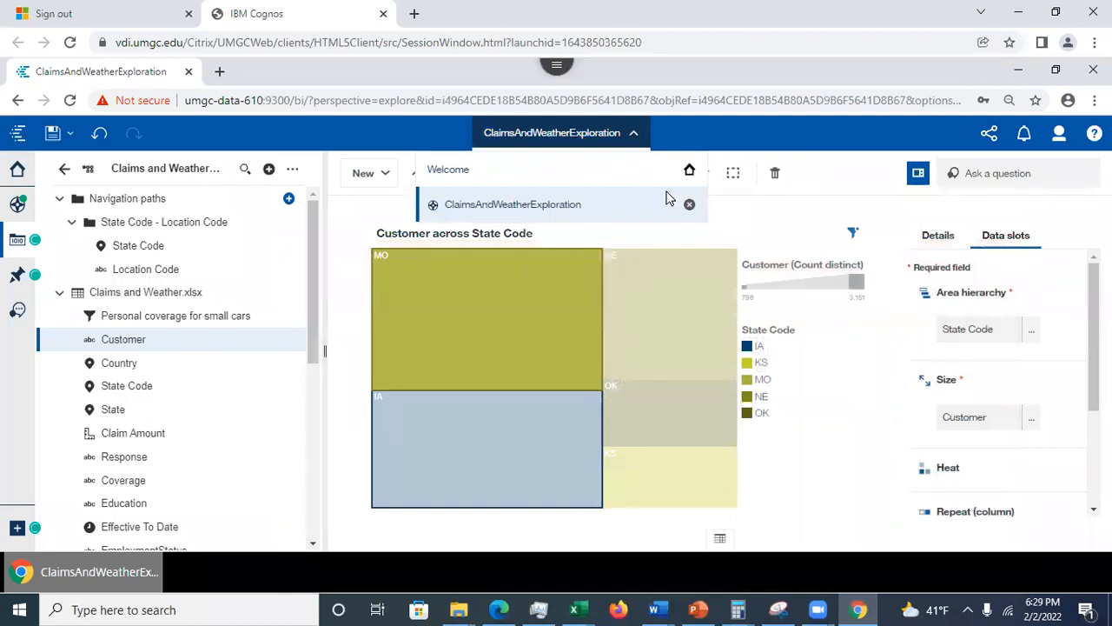
left_click(690, 206)
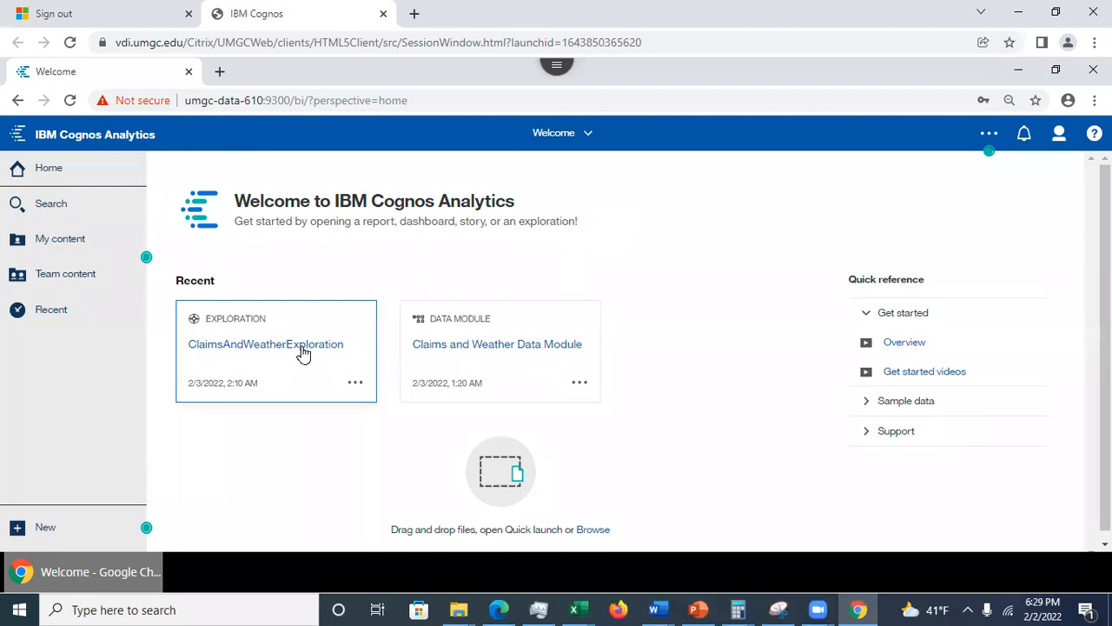
Step: Open the Claims and Weather Data Module and start a calculation named Annual Premium on the Claims and Weather.xlsx table
left_click(530, 353)
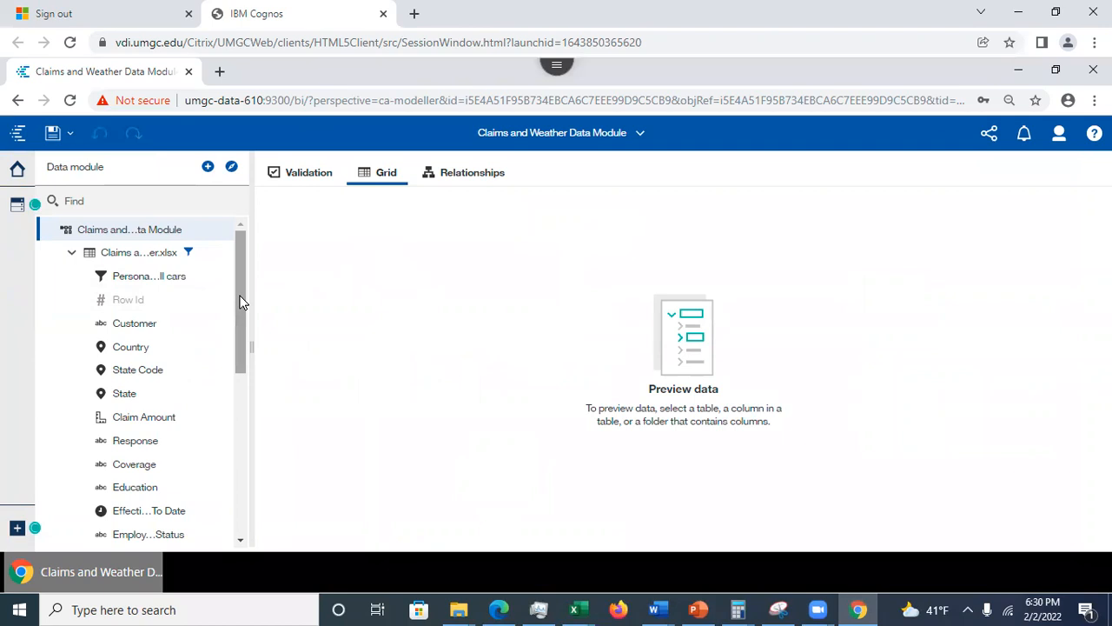
left_click_drag(242, 302, 241, 303)
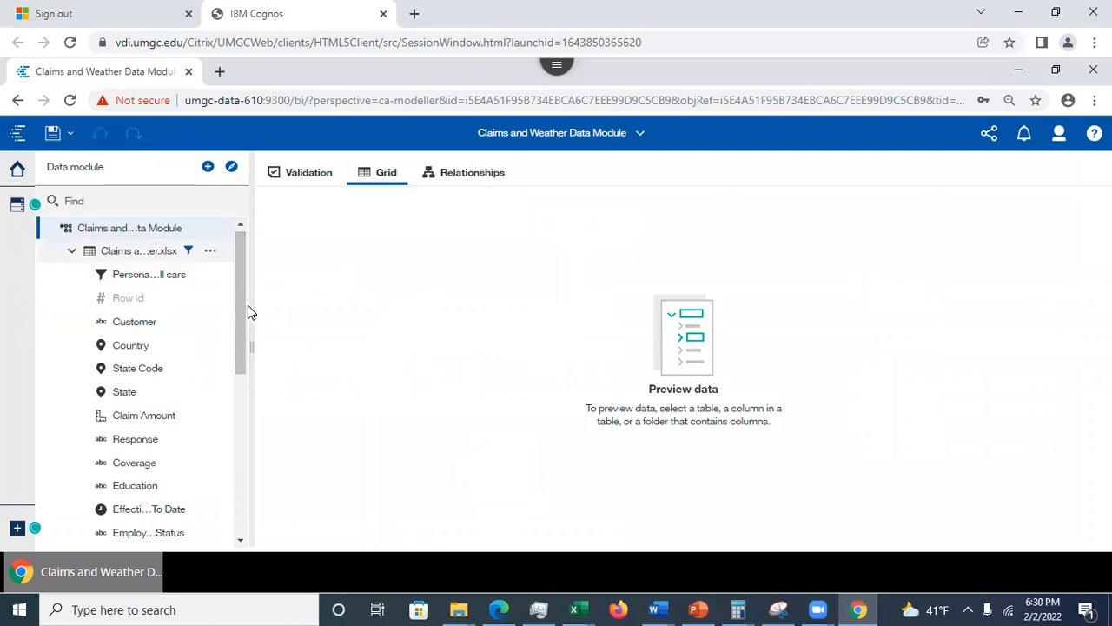
left_click(210, 251)
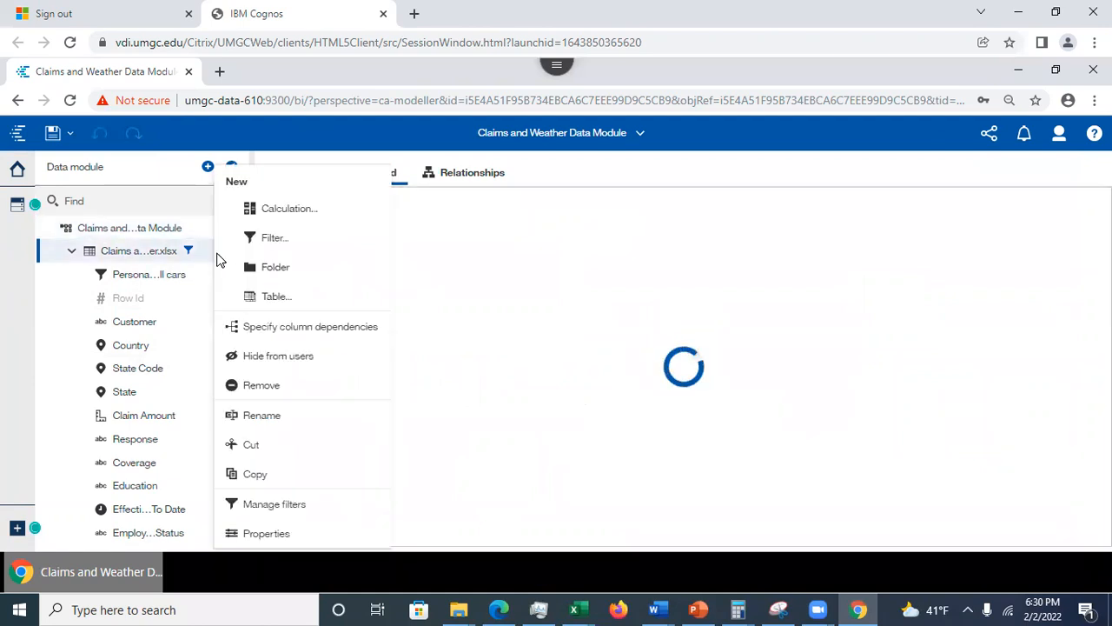
left_click(289, 211)
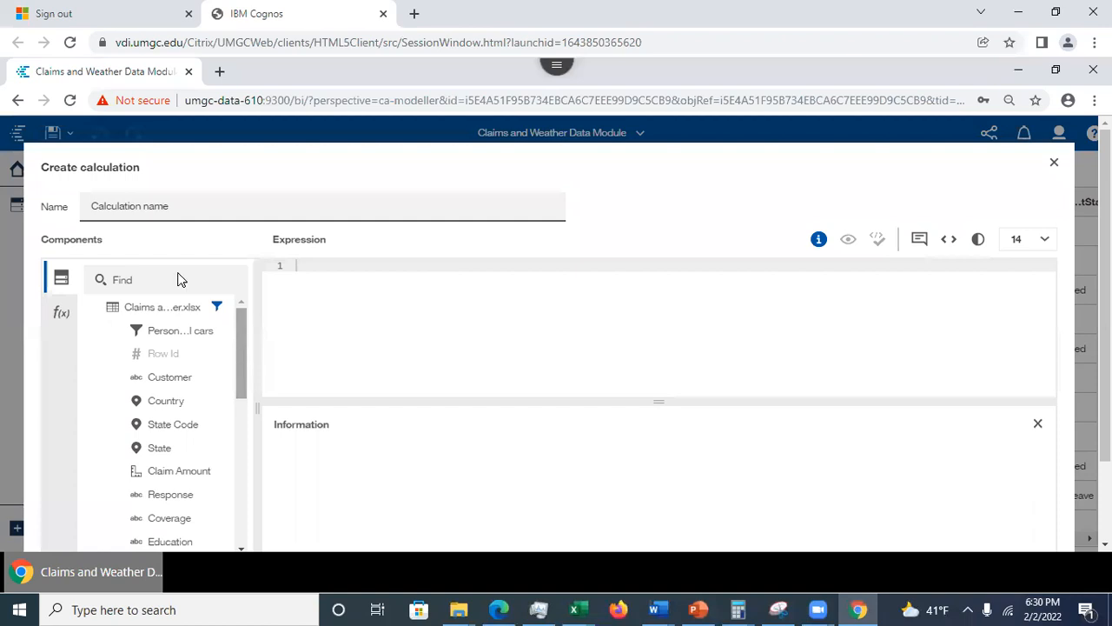
left_click_drag(179, 206, 65, 216)
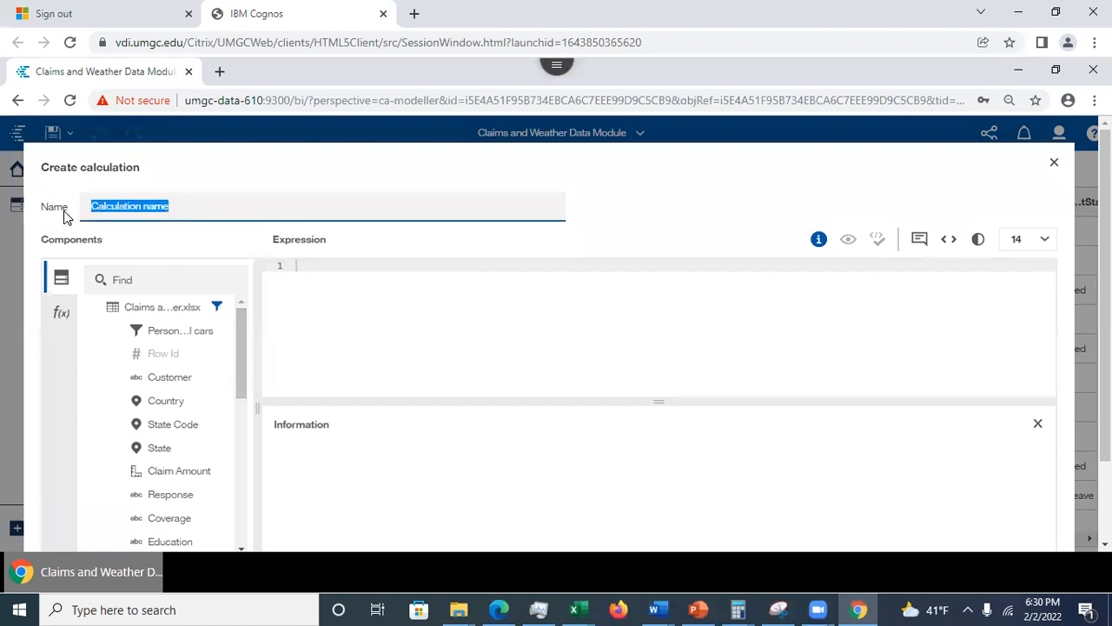
type("Annual Premium")
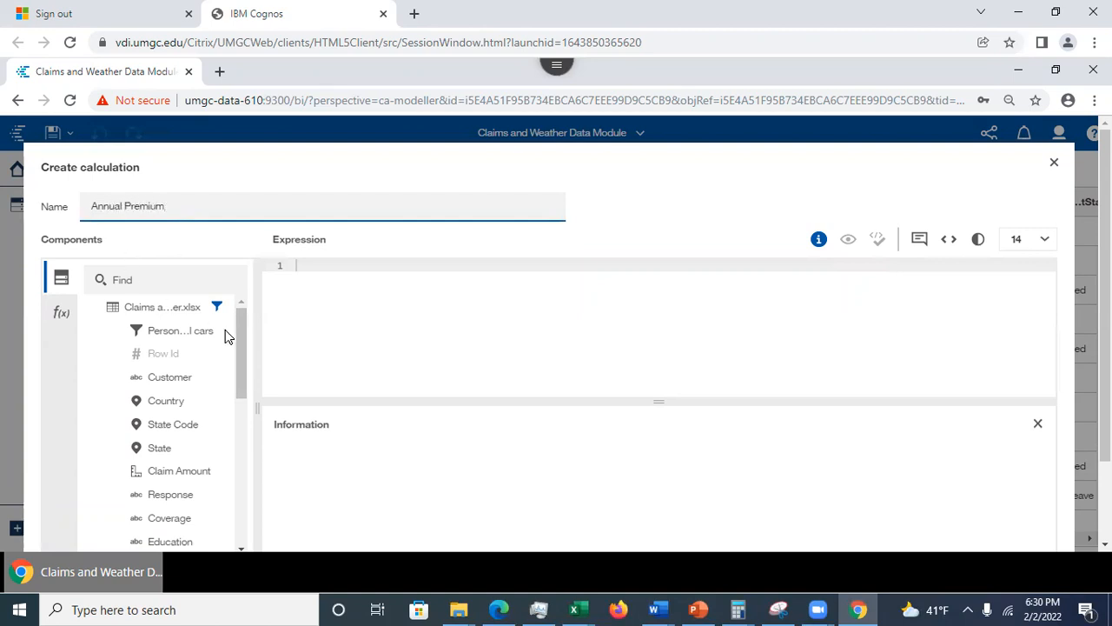
Step: Define the Annual Premium expression as Monthly_Premium_Auto*12, validate it, and create the calculation
left_click_drag(243, 339, 250, 450)
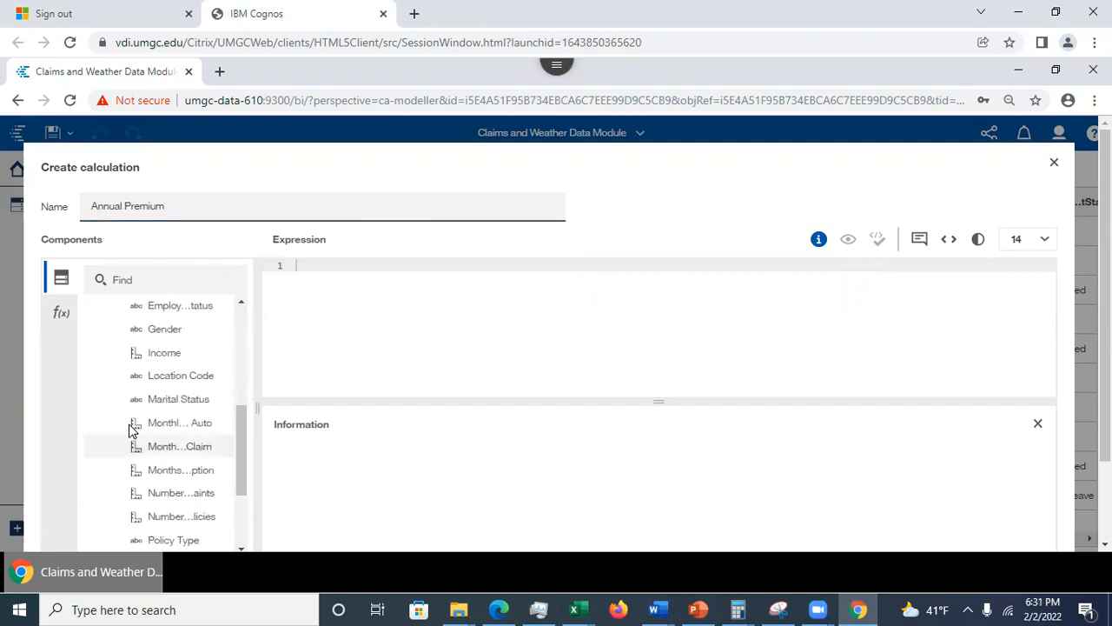
left_click_drag(176, 428, 344, 272)
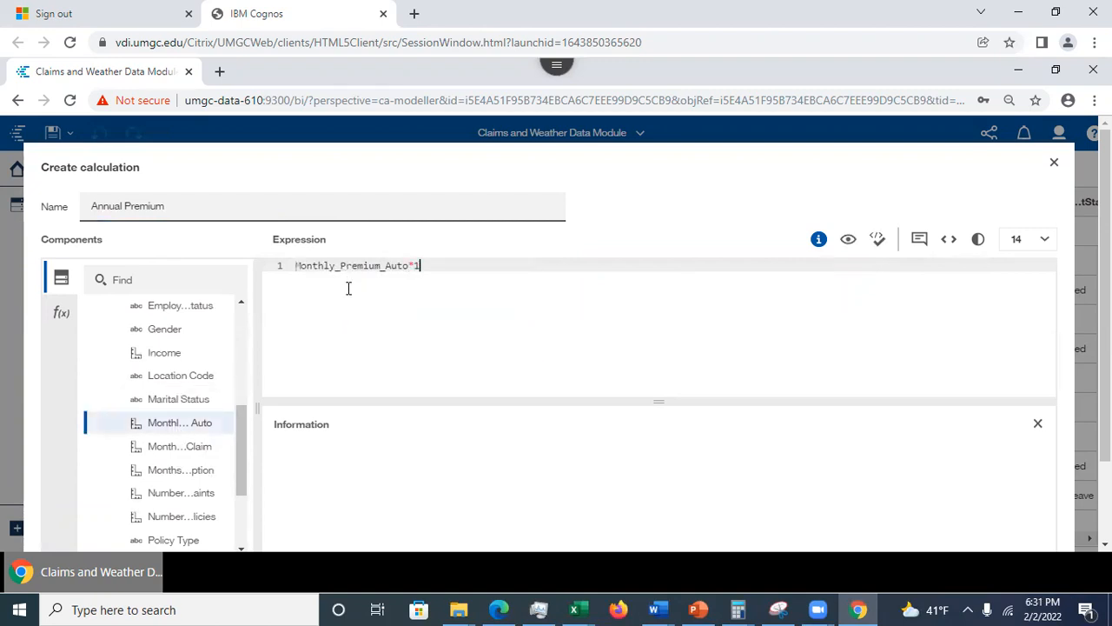
left_click(878, 243)
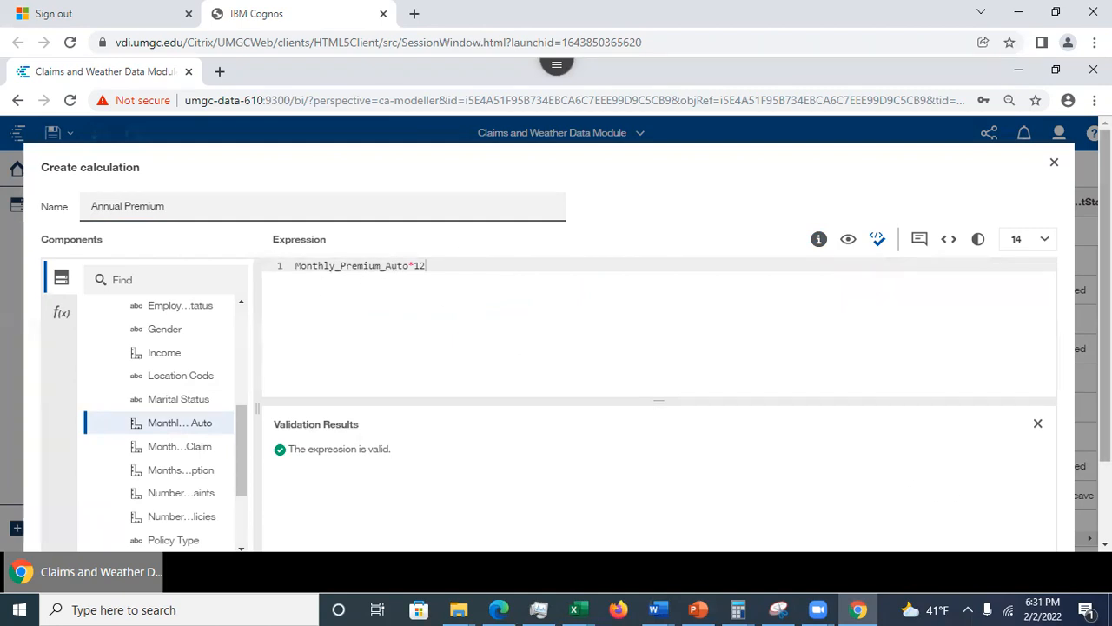
scroll(1106, 347, "down", 2)
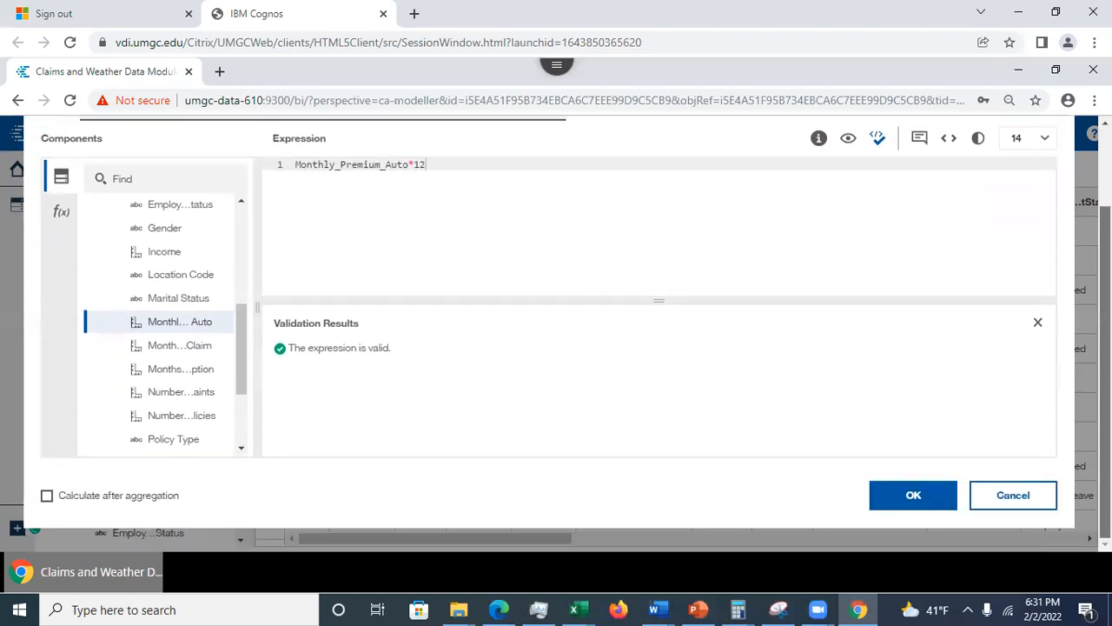
left_click(914, 497)
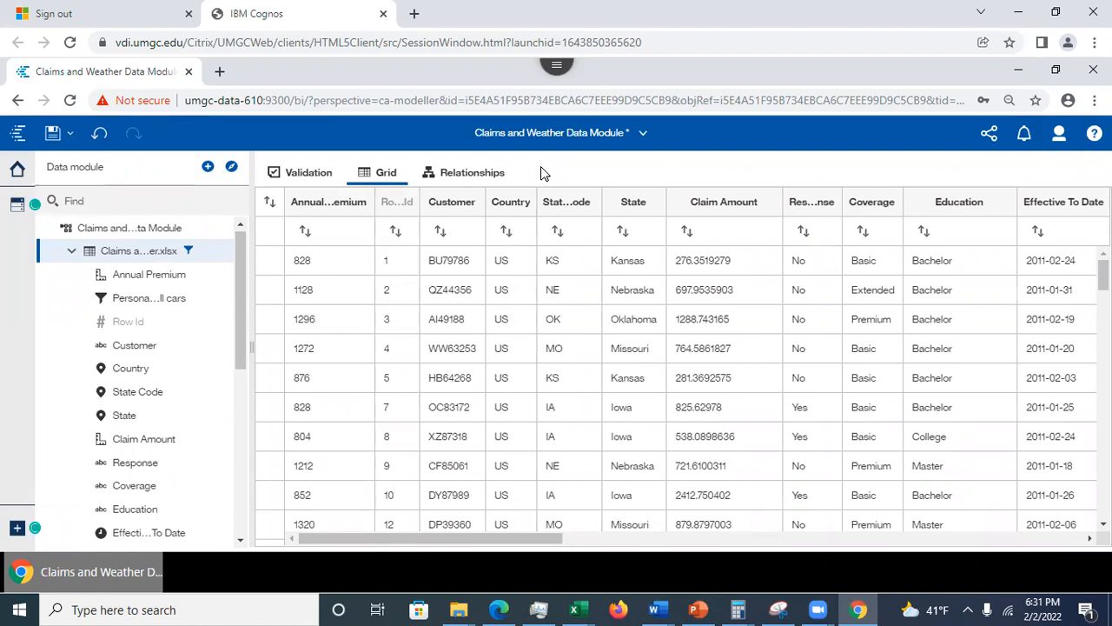
Step: Start another calculation on the Claims and Weather.xlsx table and insert the average summary function into its expression
left_click_drag(244, 290, 243, 336)
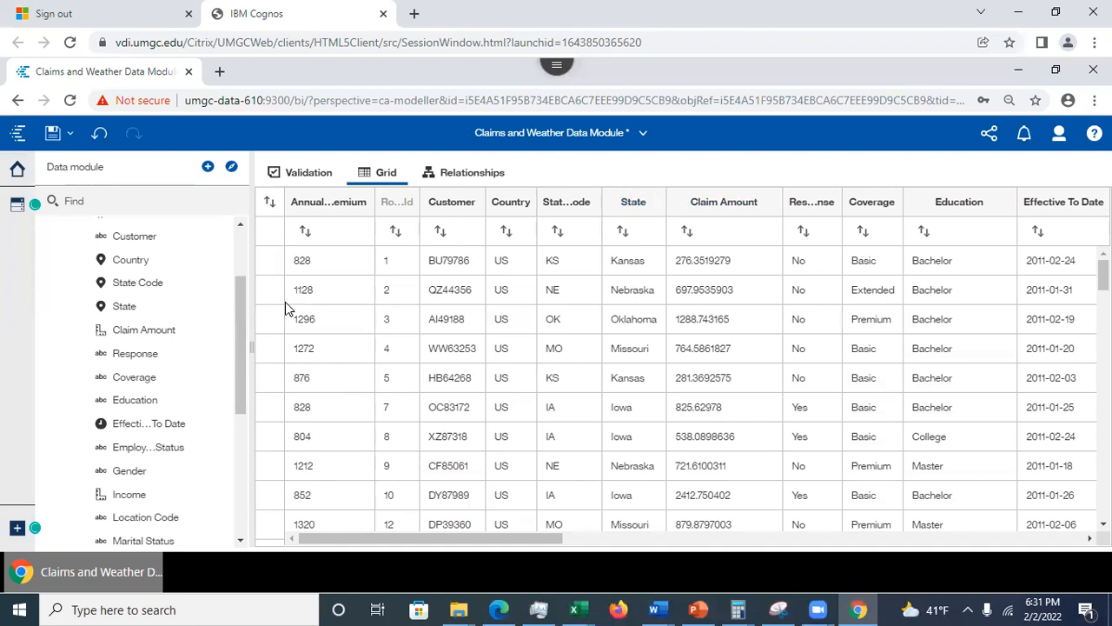
left_click_drag(238, 367, 251, 308)
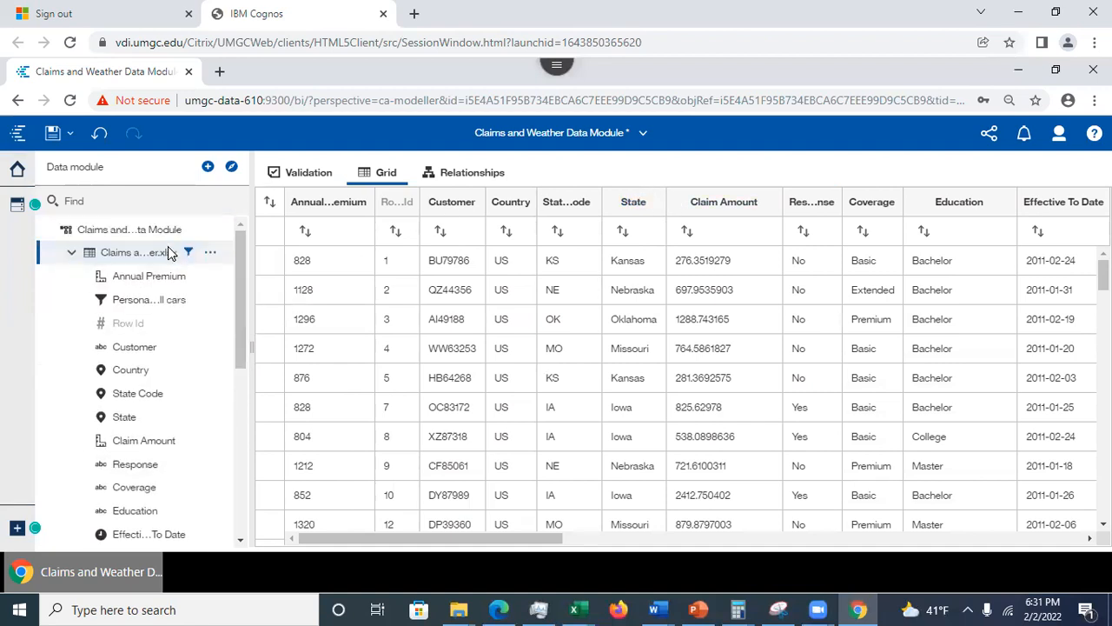
right_click(230, 259)
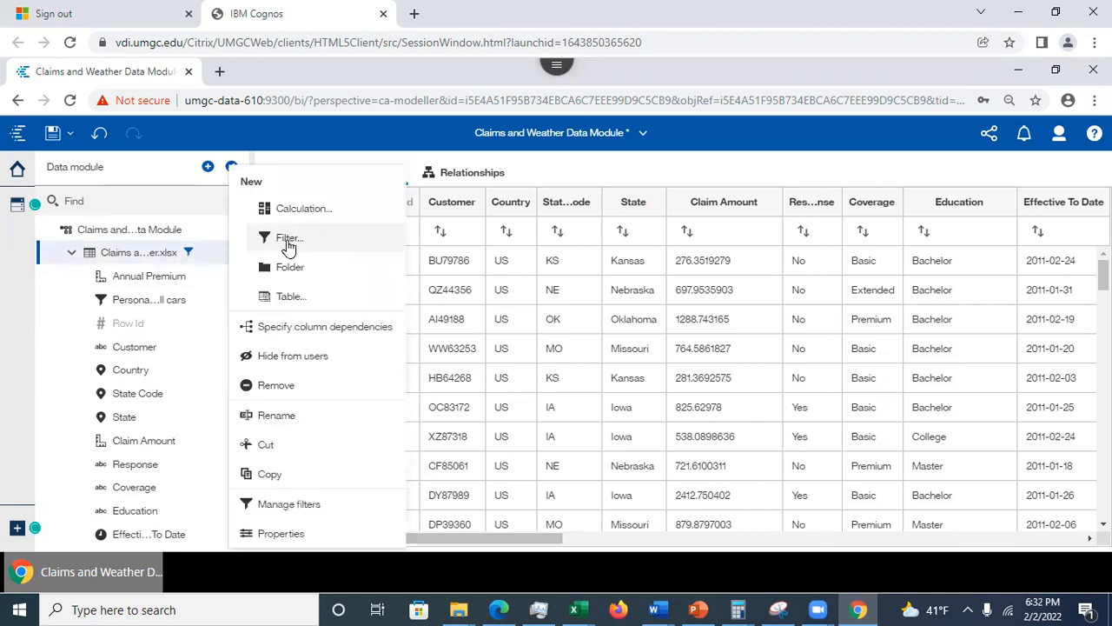
left_click(313, 209)
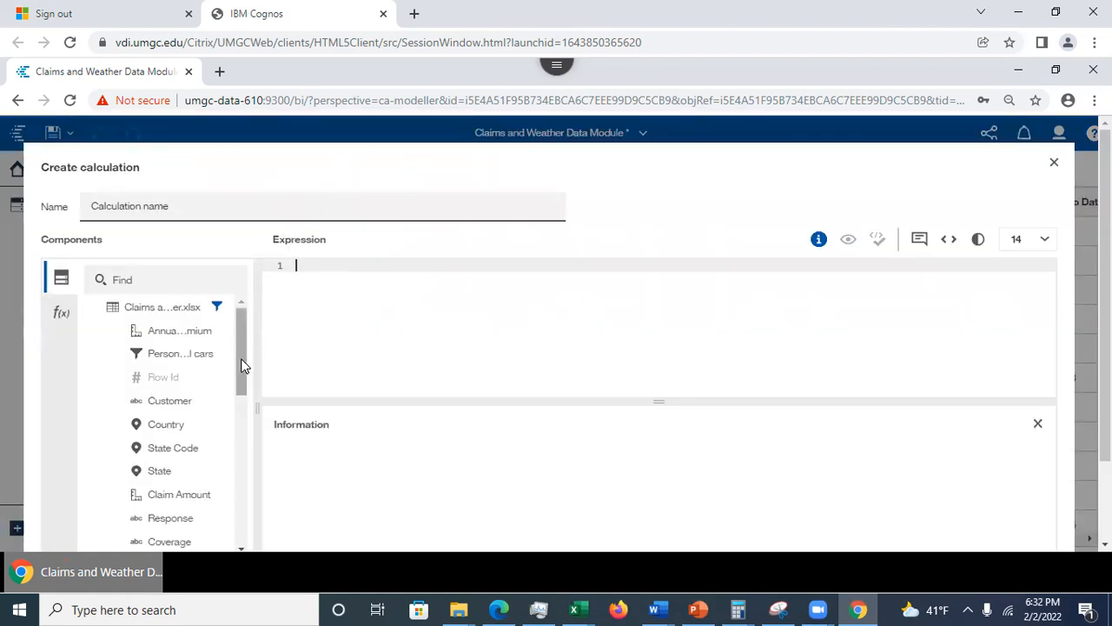
left_click(57, 314)
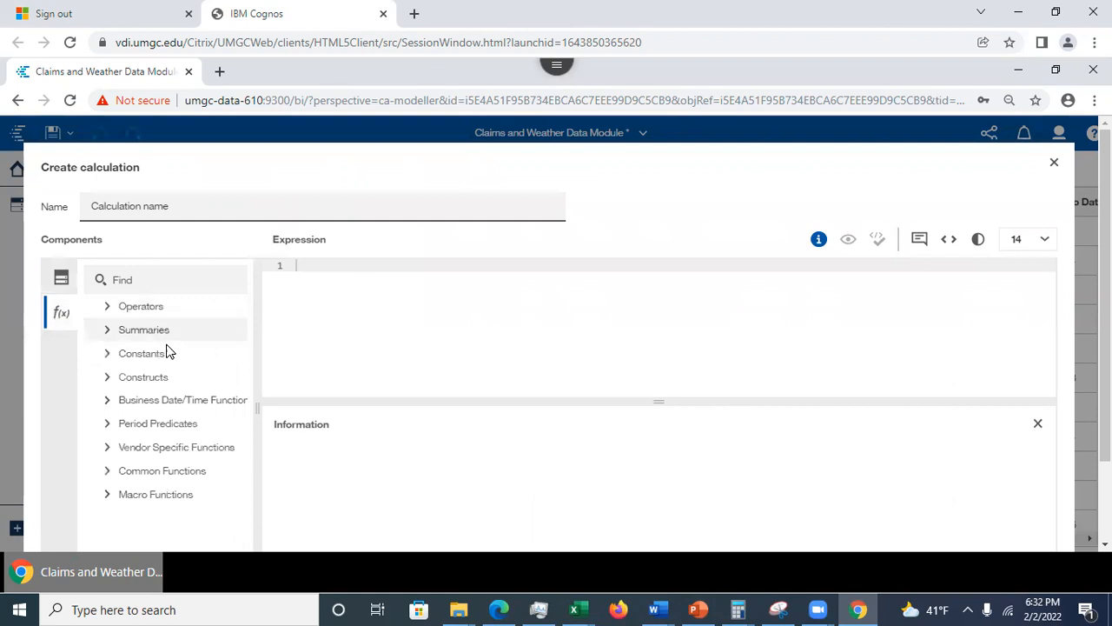
left_click(107, 332)
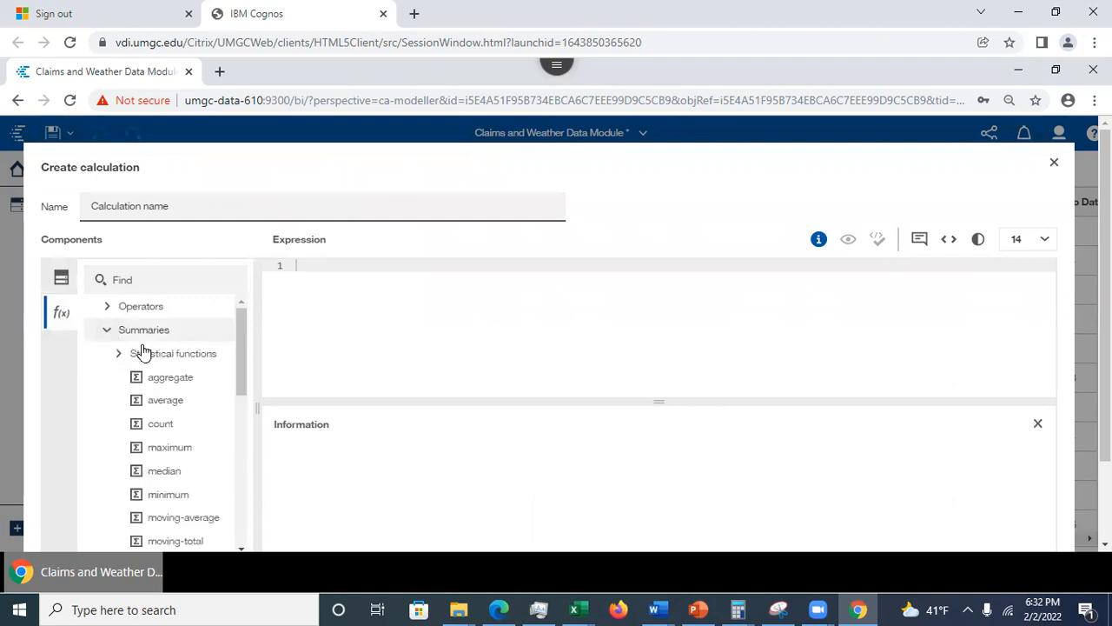
left_click_drag(167, 407, 319, 268)
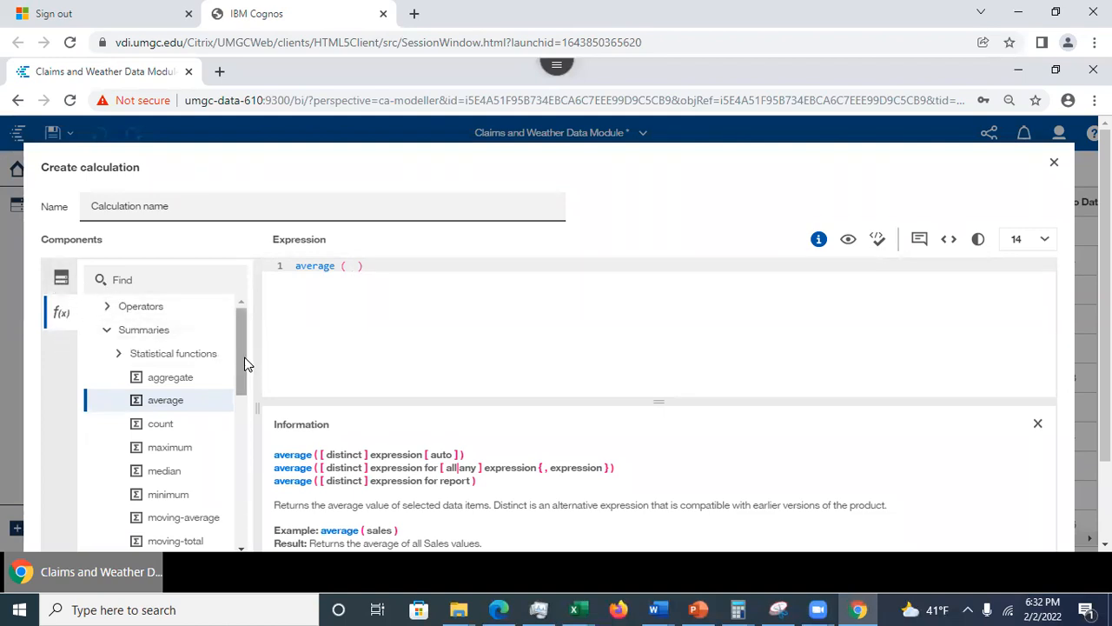
Step: Fill the average function's argument with the Income column for the State column
left_click(63, 279)
left_click_drag(238, 340, 241, 405)
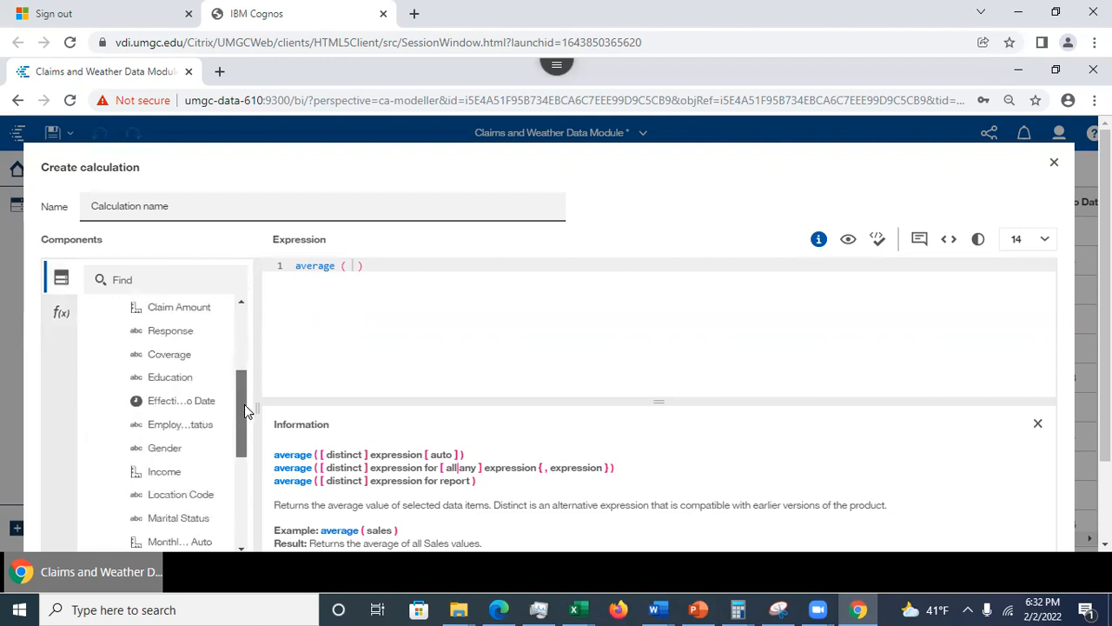
left_click(162, 470)
left_click_drag(309, 352, 354, 268)
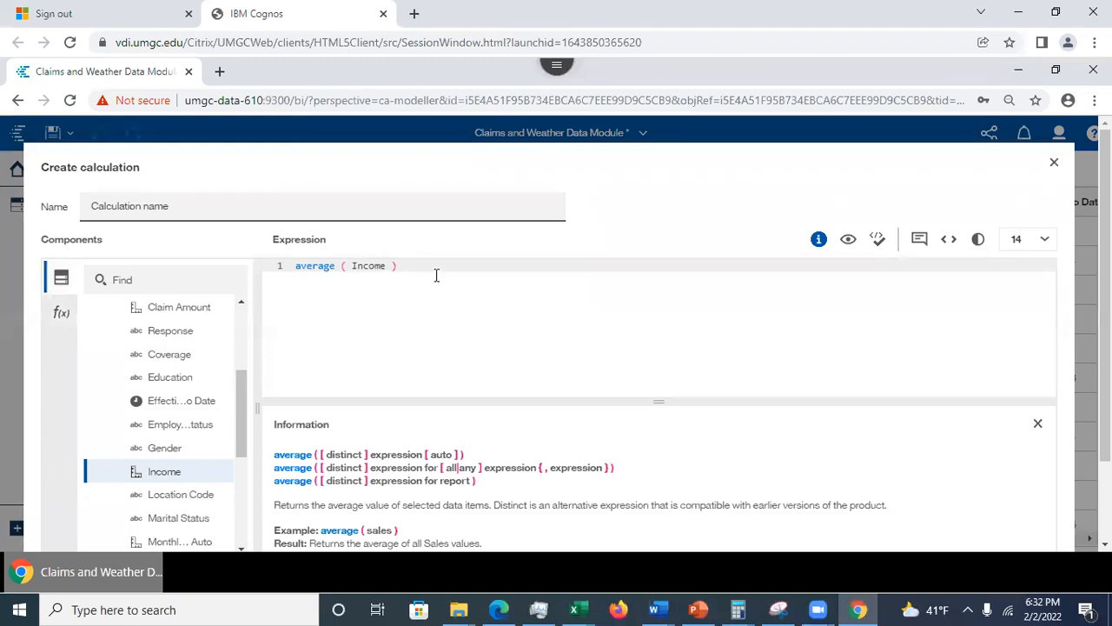
type("for")
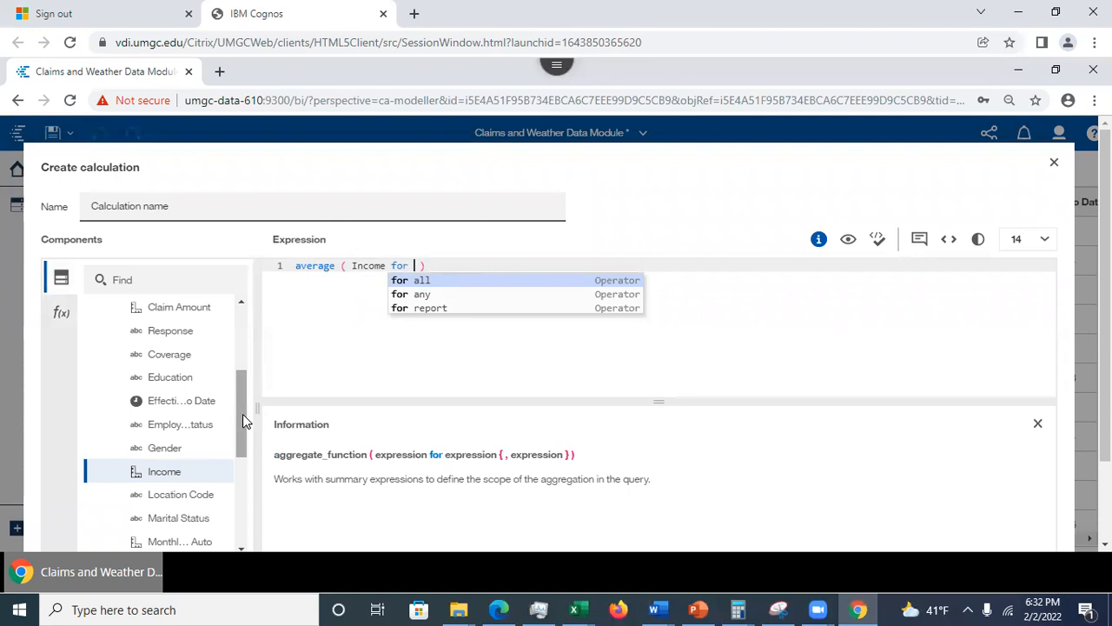
left_click_drag(243, 421, 241, 383)
left_click_drag(159, 404, 417, 267)
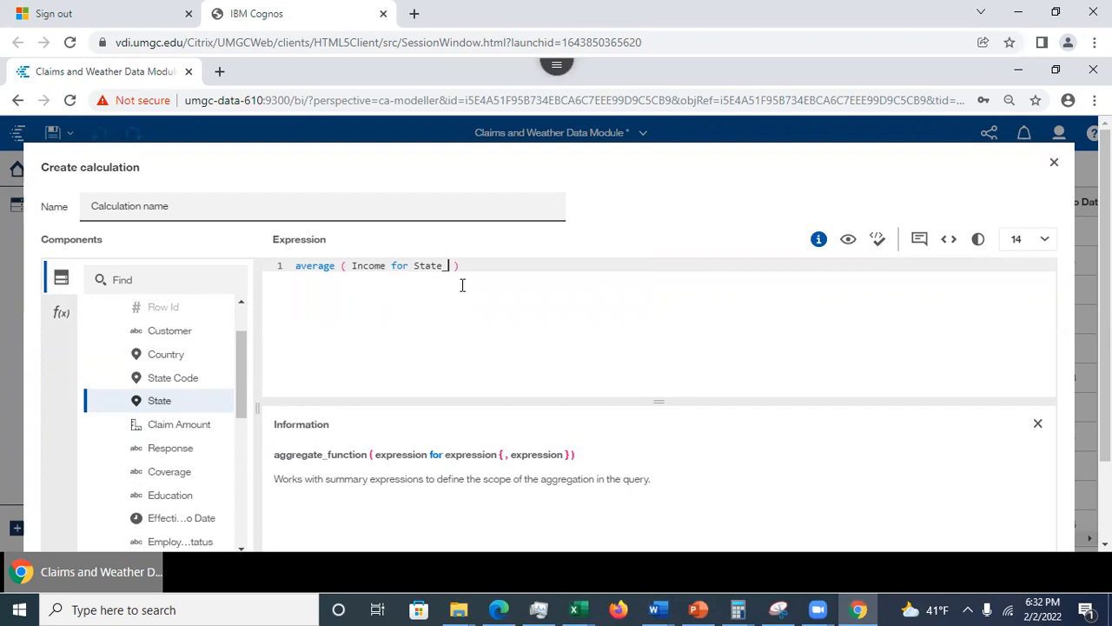
Step: Try to correct the State reference by removing its trailing underscore and space, and validate the expression
key("BackSpace")
type("_ )")
left_click(450, 265)
left_click(880, 241)
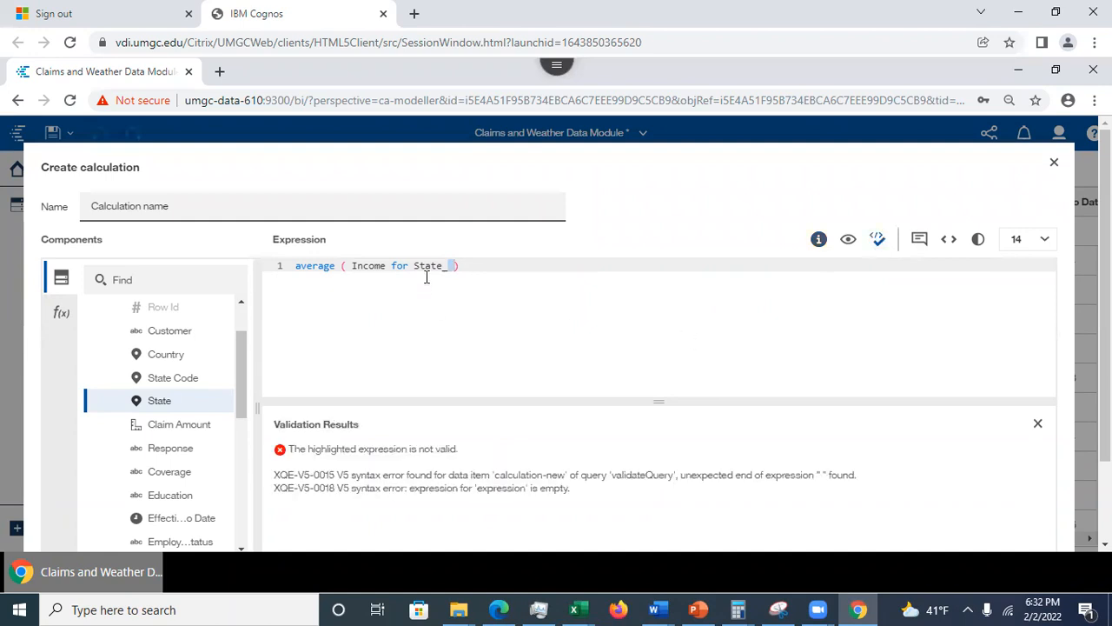
left_click(471, 285)
left_click(454, 264)
key("BackSpace")
key("BackSpace")
left_click(883, 244)
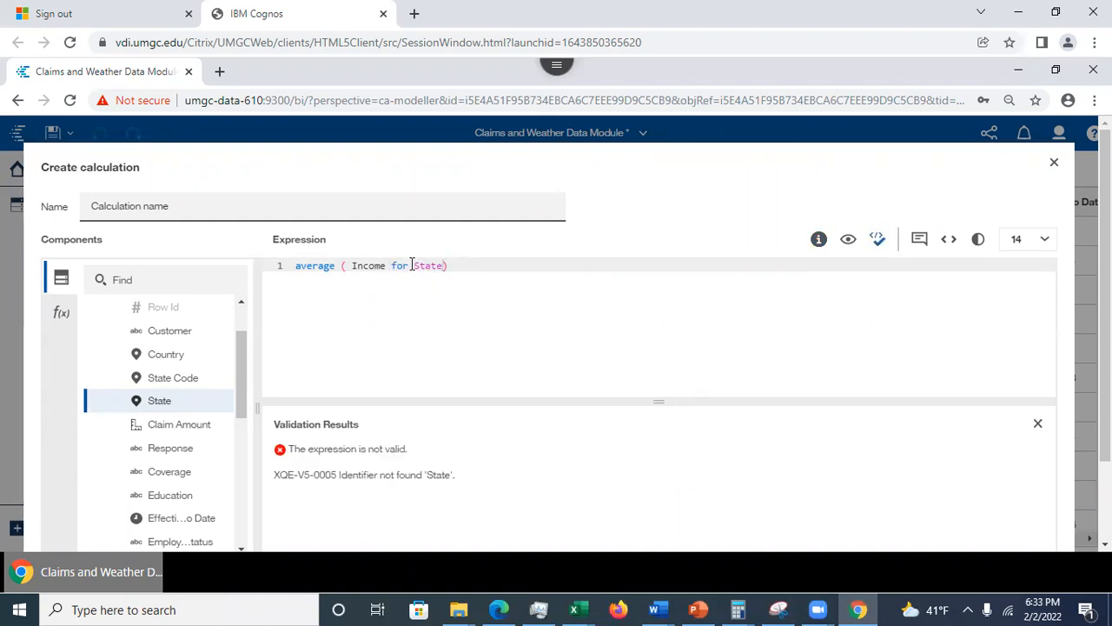
Step: Replace the average function's argument with Income for Marital_Status and validate the expression
left_click_drag(343, 263, 445, 272)
key("BackSpace")
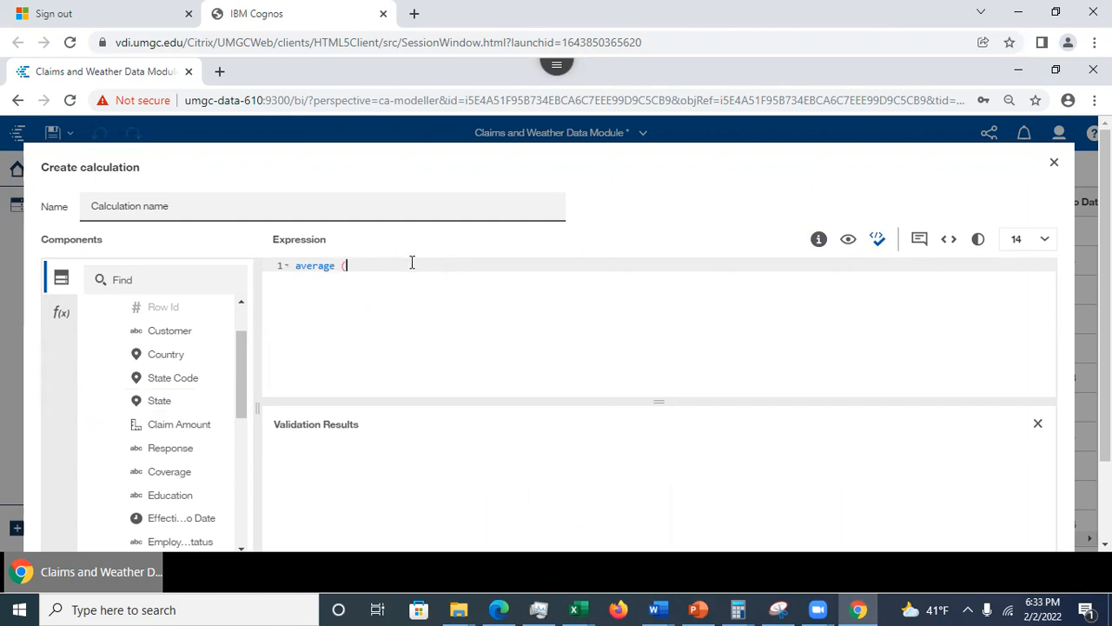
key("Left")
left_click(818, 244)
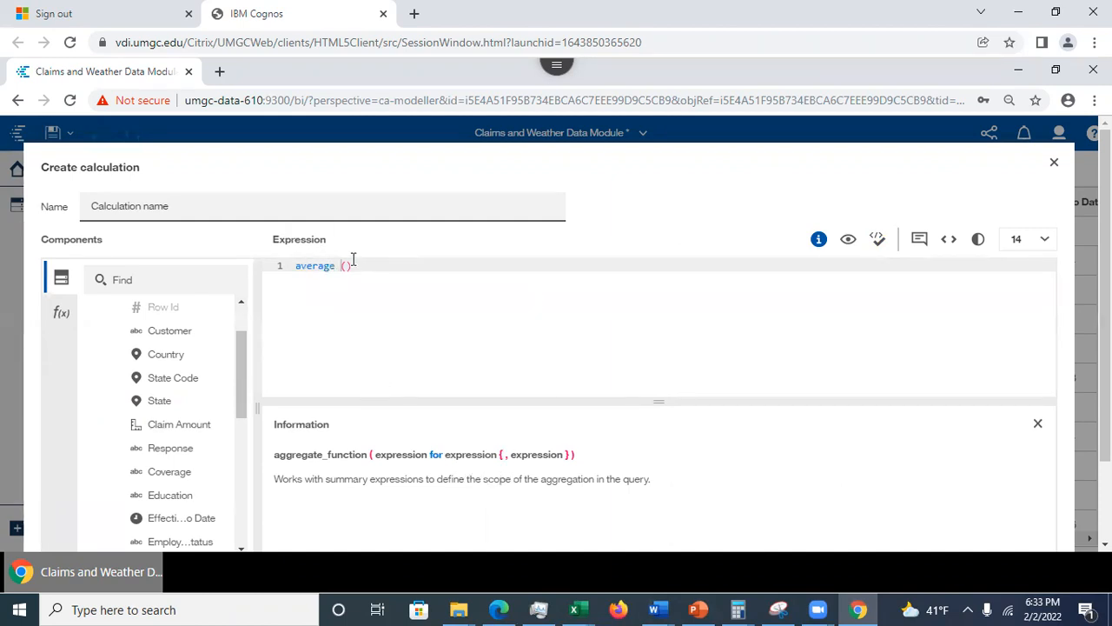
scroll(236, 430, "down", 1)
scroll(237, 443, "down", 5)
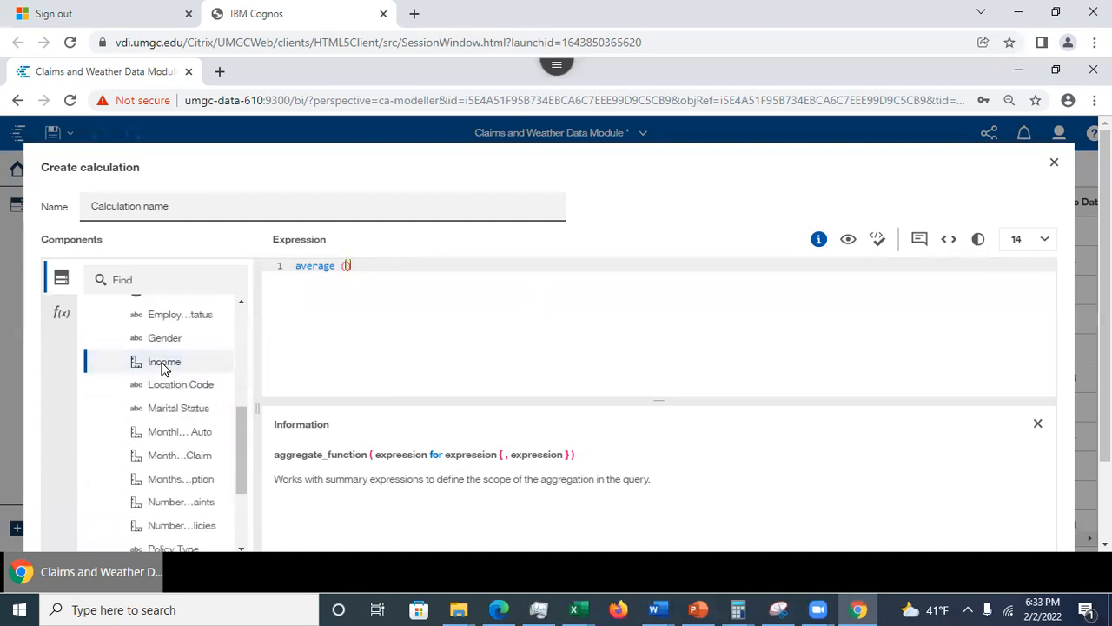
left_click_drag(280, 320, 352, 265)
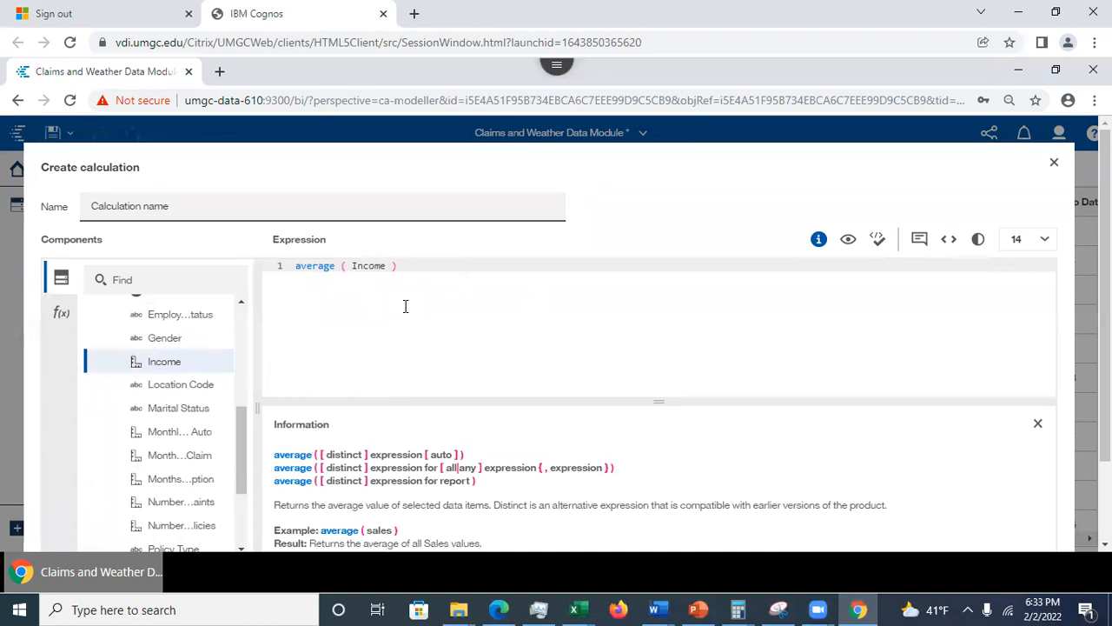
type("for")
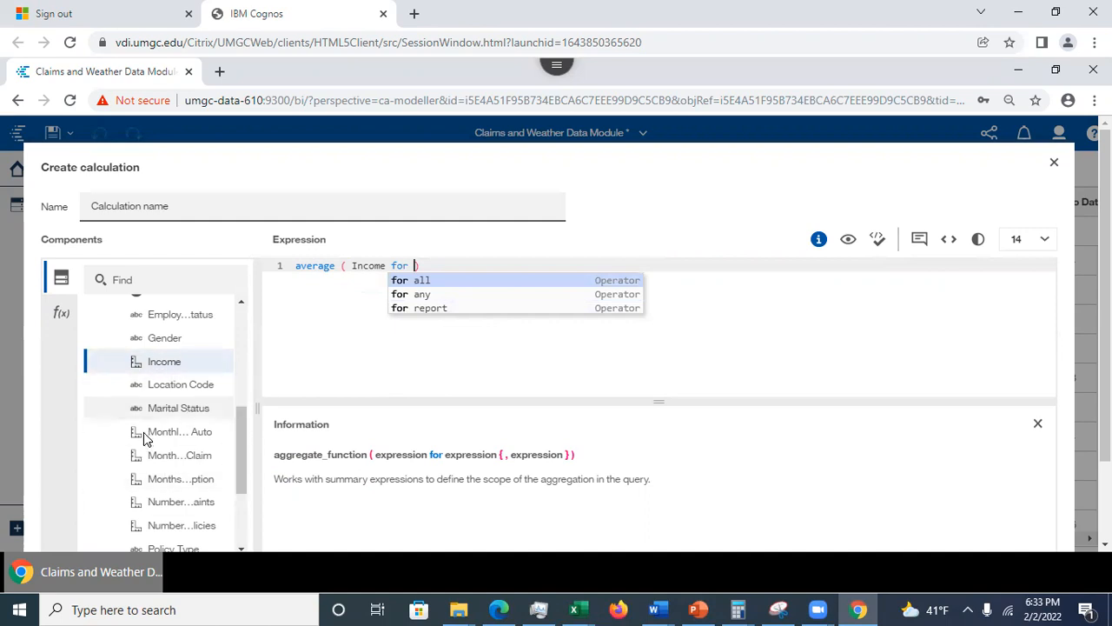
left_click_drag(165, 408, 414, 266)
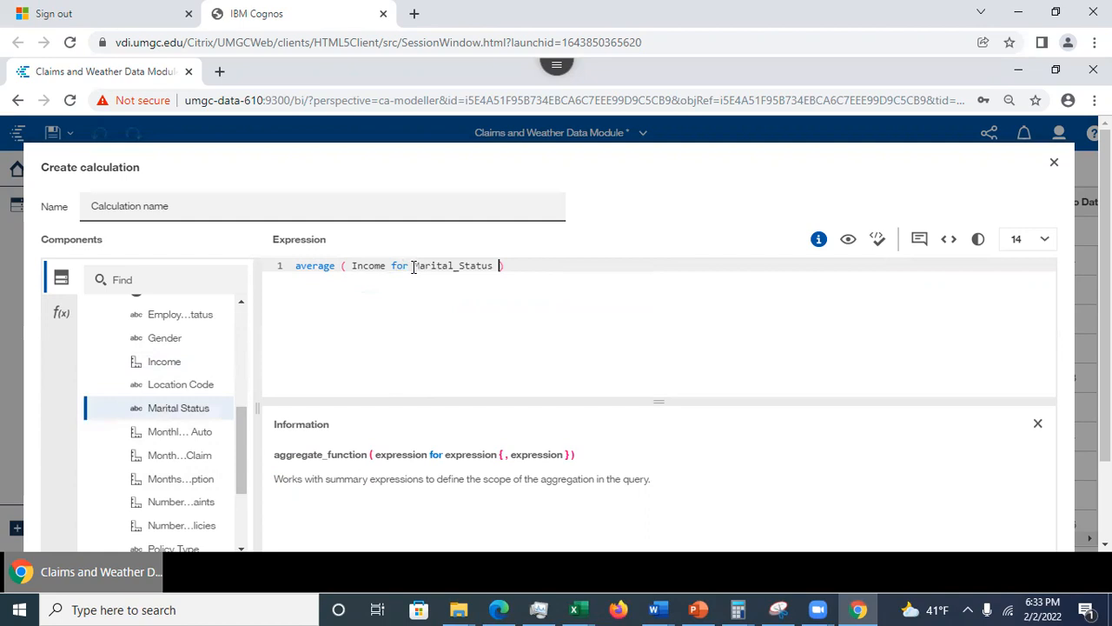
left_click(475, 356)
left_click(880, 242)
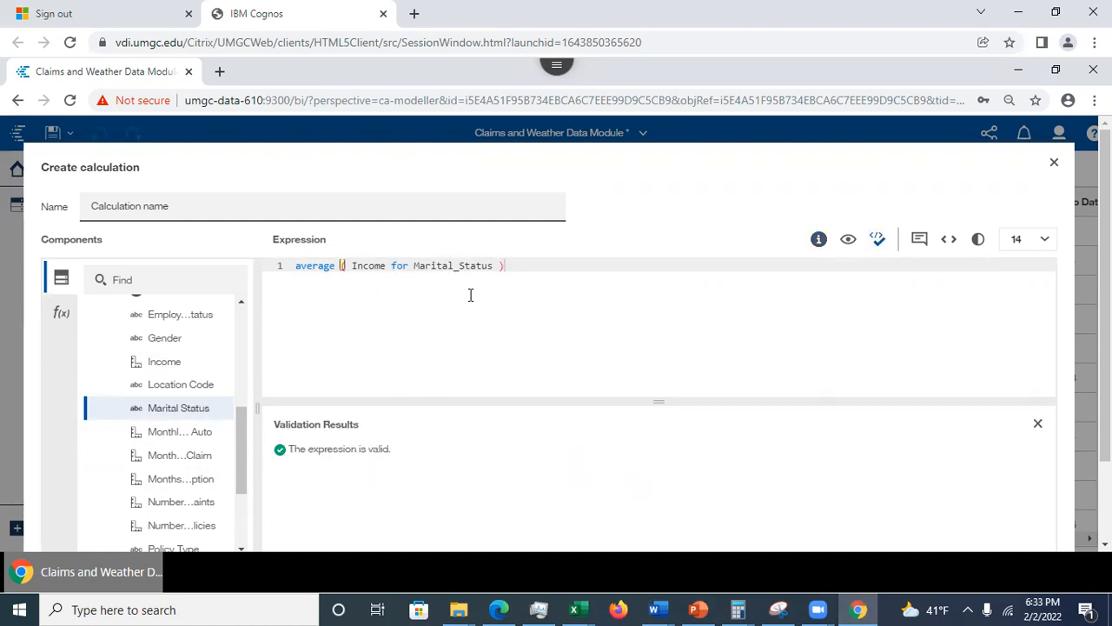
Step: Name the calculation Income for Marital Status and create it
left_click(415, 268)
left_click_drag(185, 205, 49, 199)
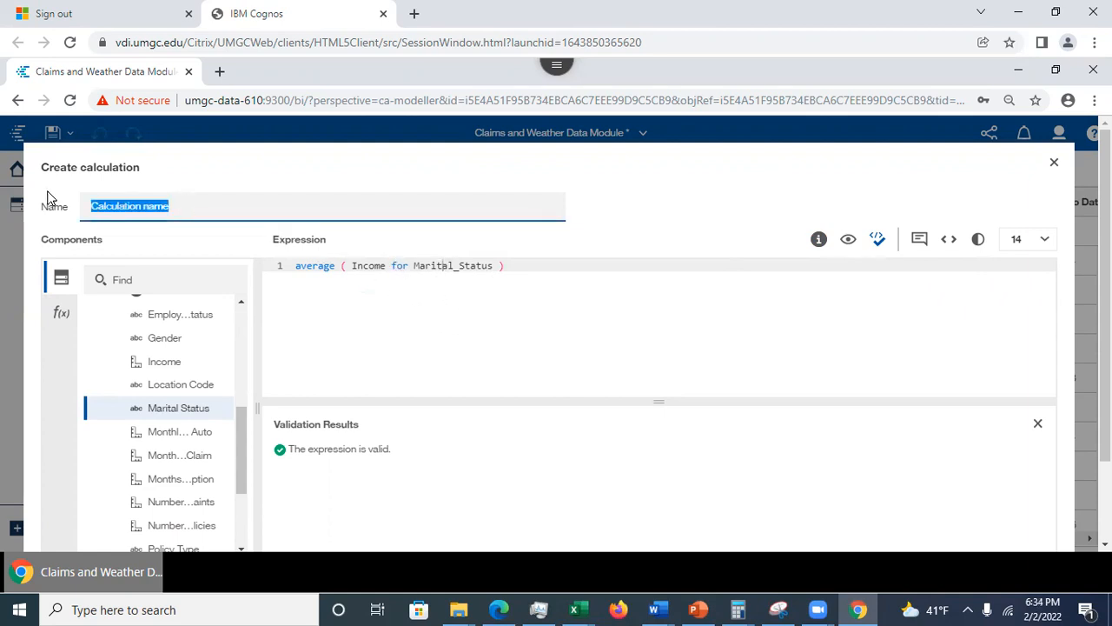
key("BackSpace")
type("Income for Ma")
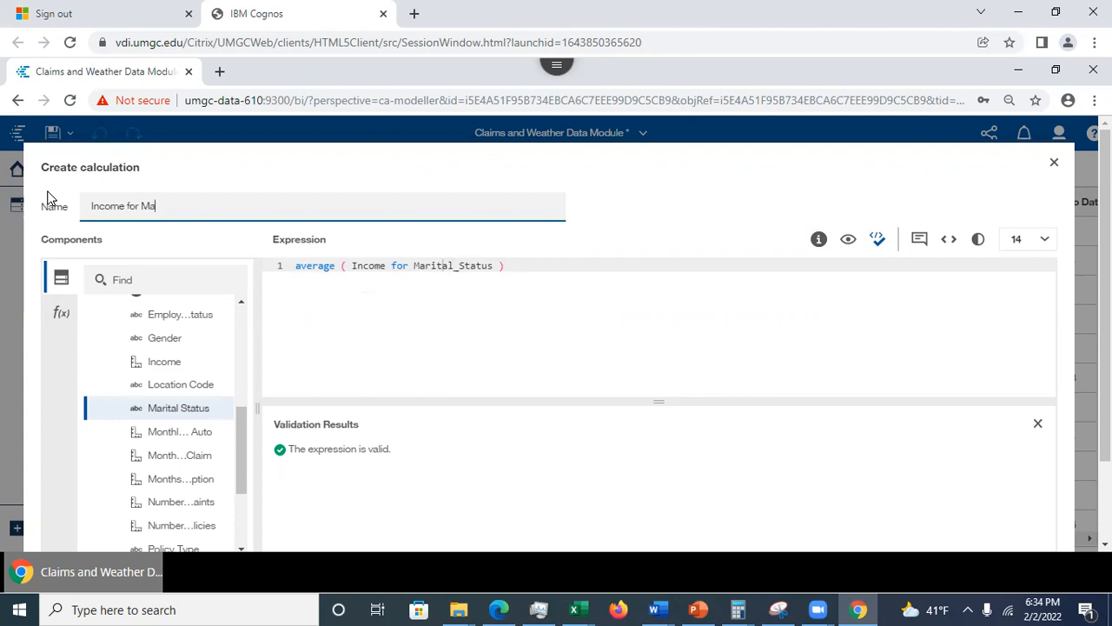
type("rital Status")
left_click(412, 334)
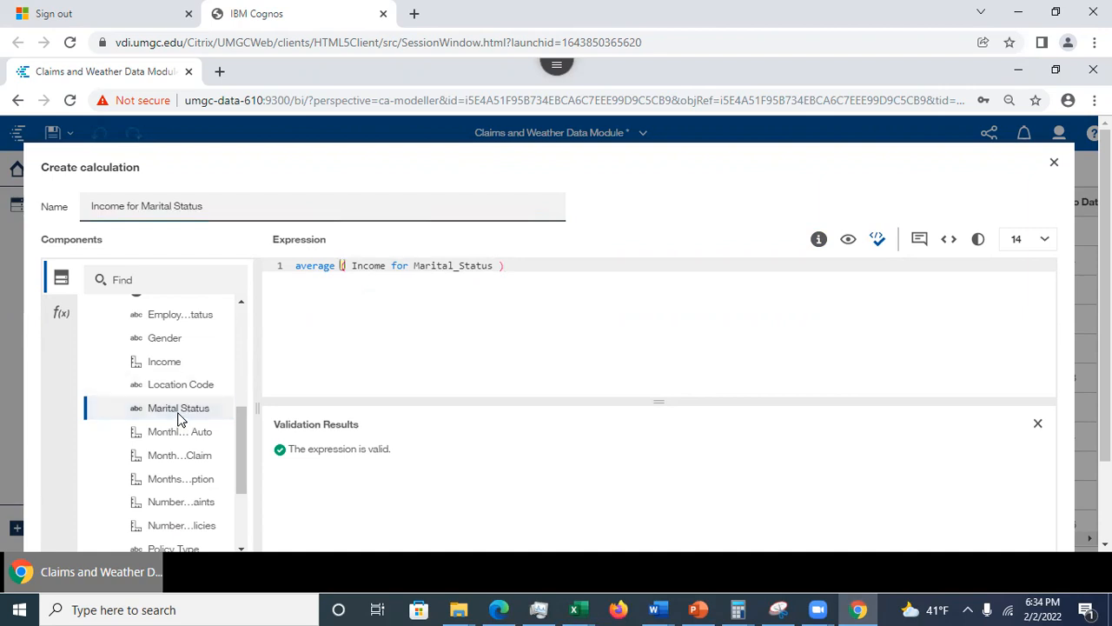
left_click(460, 270)
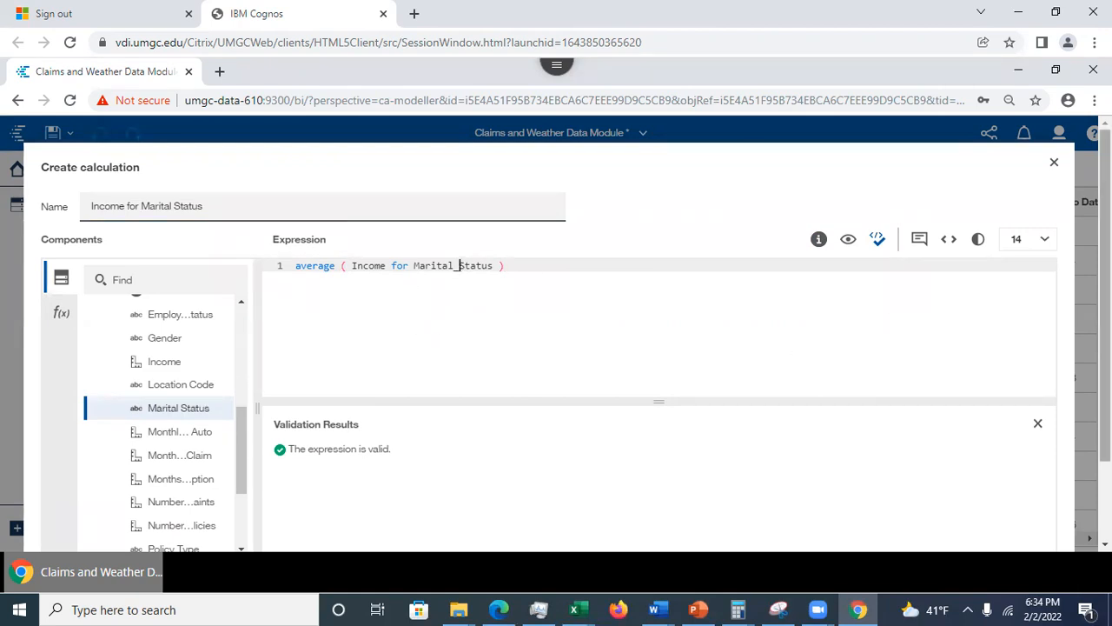
scroll(852, 476, "down", 2)
left_click(913, 500)
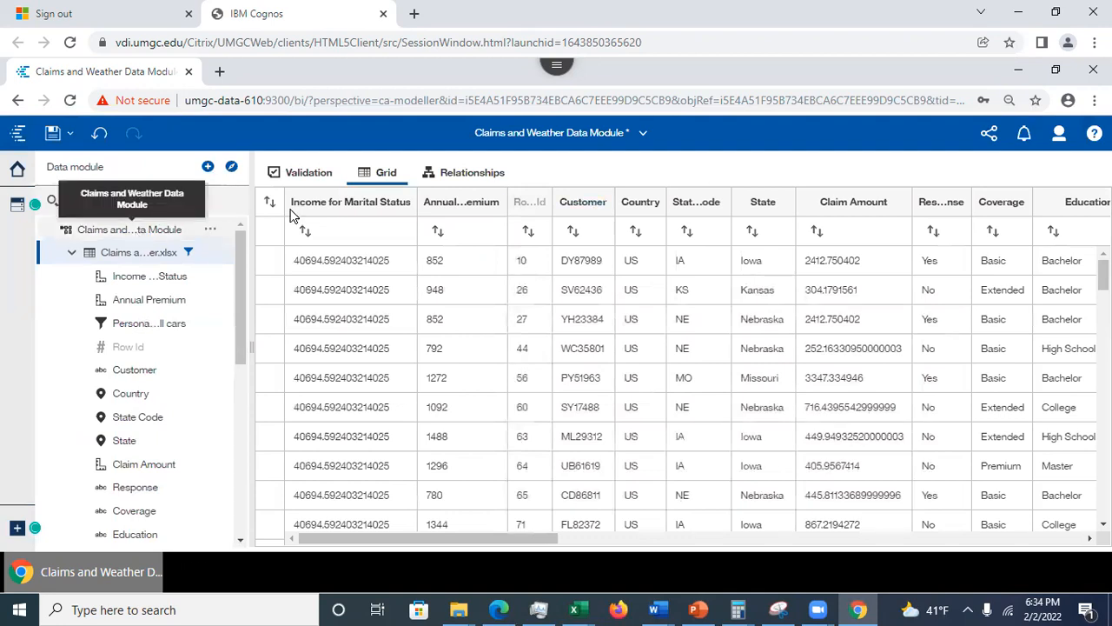
Step: Start a calculation named AverageIncome at the level of the Claims and Weather Data Module
left_click(213, 235)
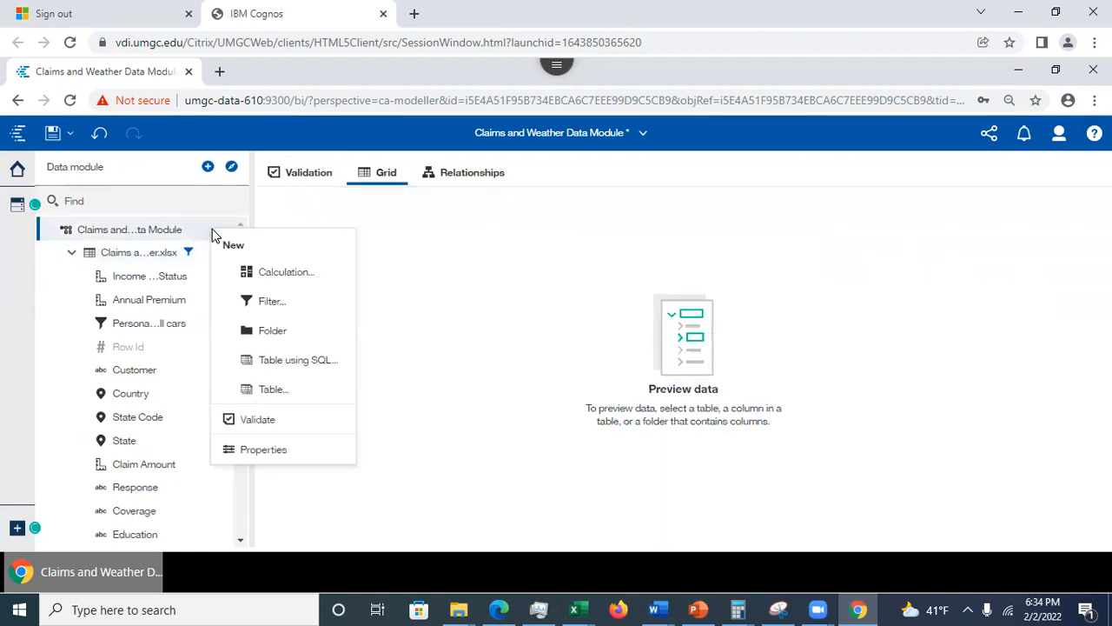
left_click(254, 274)
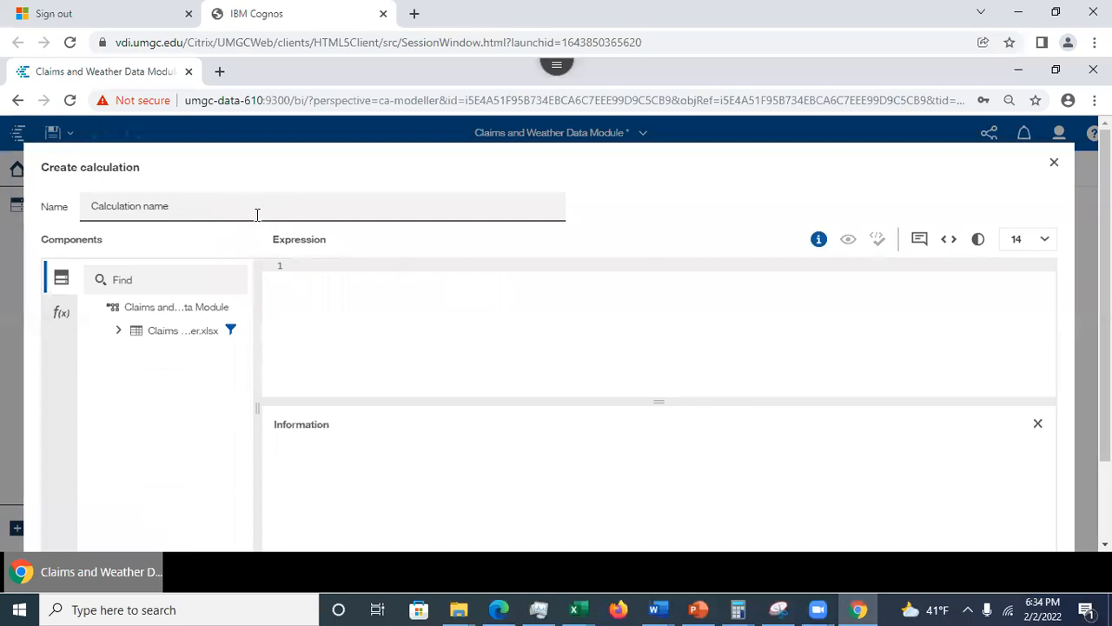
left_click(206, 209)
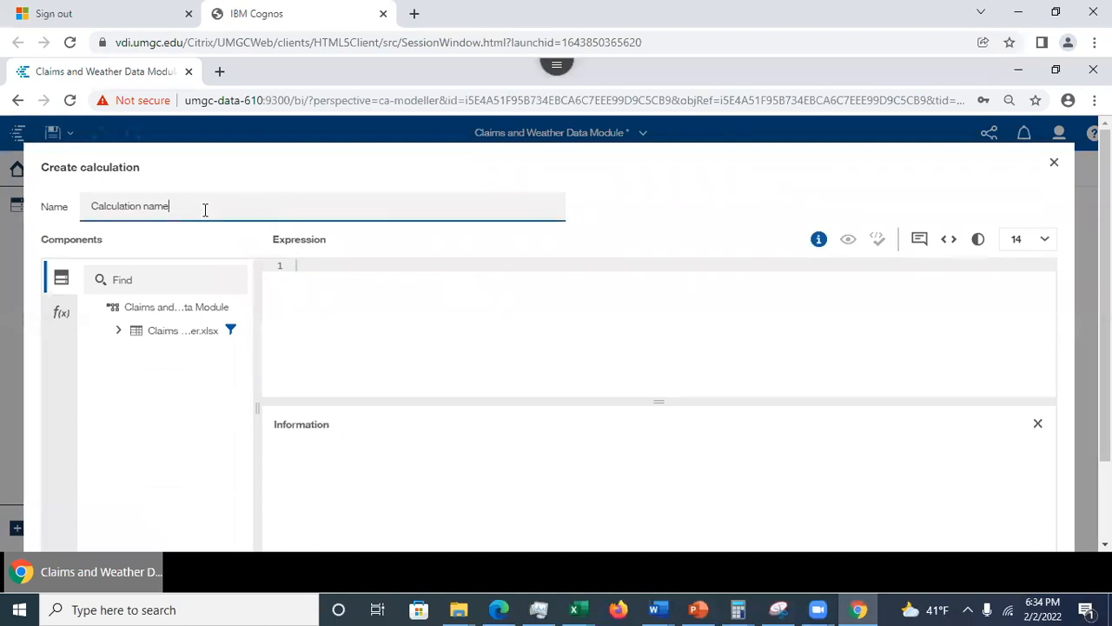
left_click_drag(209, 210, 75, 206)
type("Average")
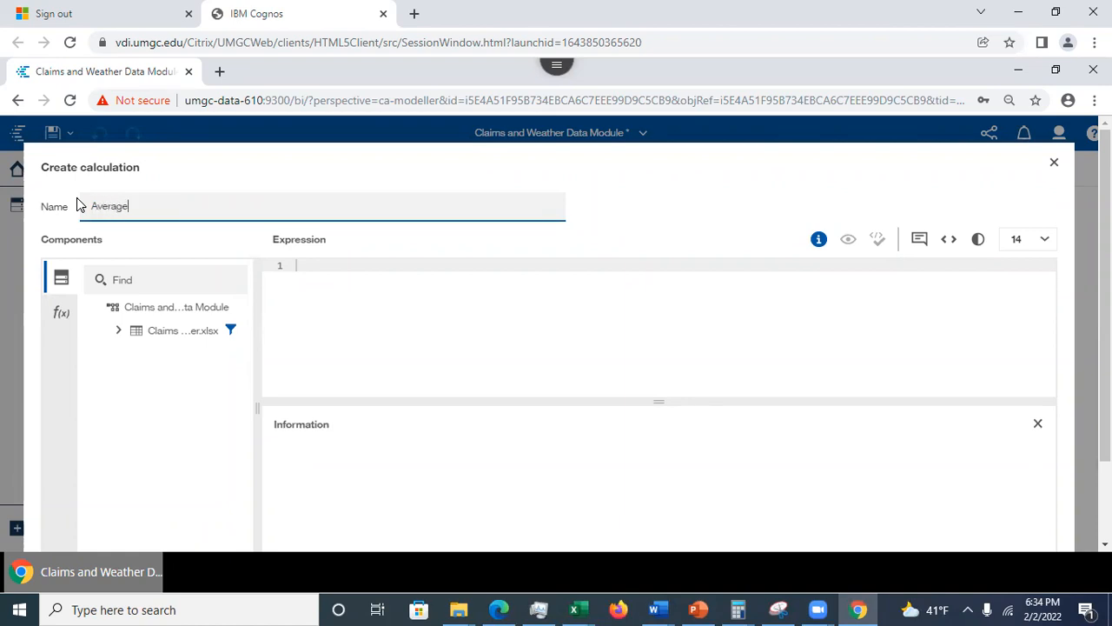
type("Income")
left_click(119, 331)
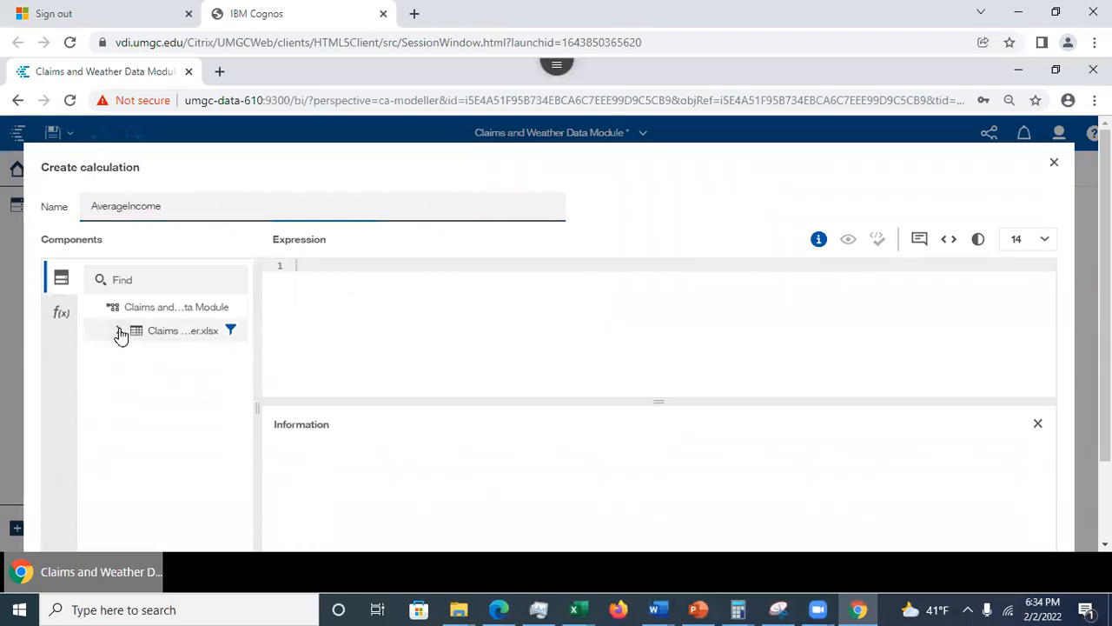
Step: Define the AverageIncome expression as the average summary of the table's Income column and create the calculation
left_click(60, 318)
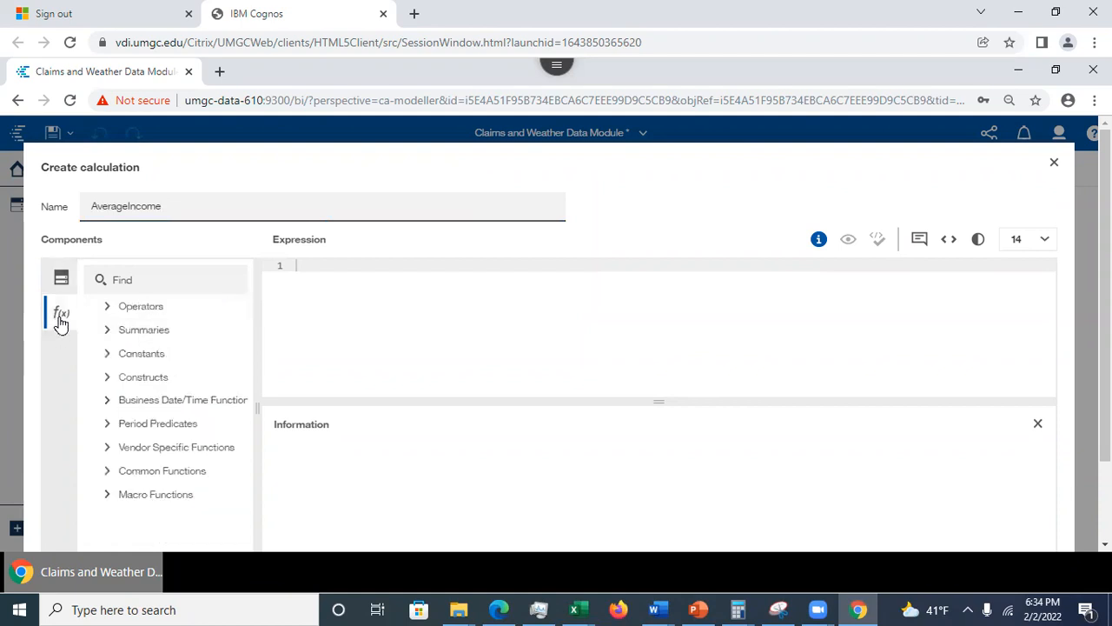
left_click(107, 332)
left_click_drag(165, 407, 319, 285)
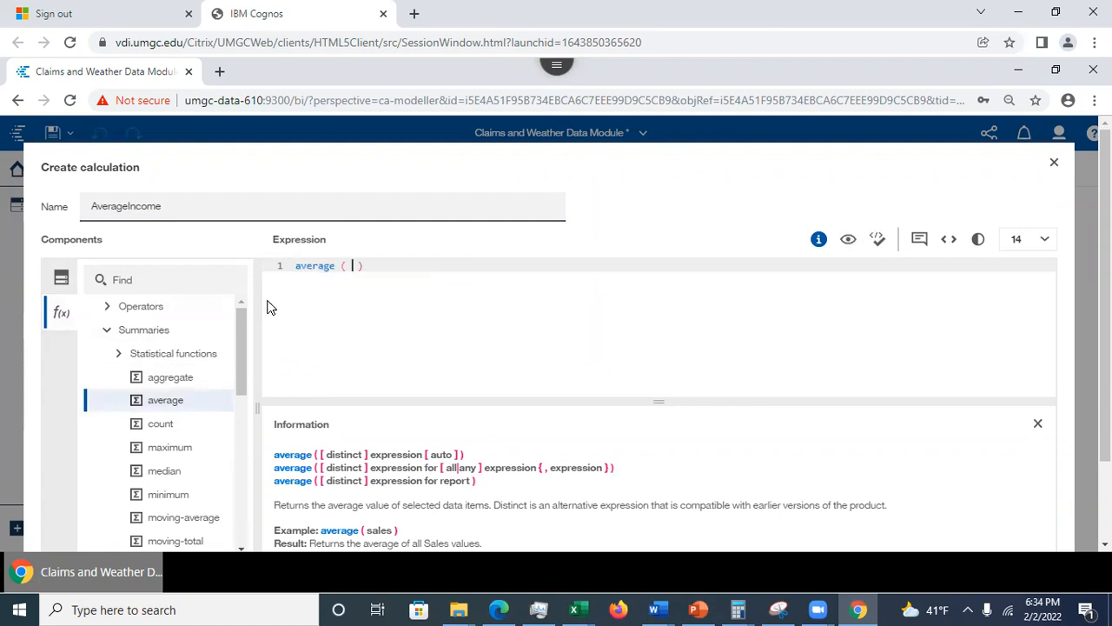
left_click(61, 276)
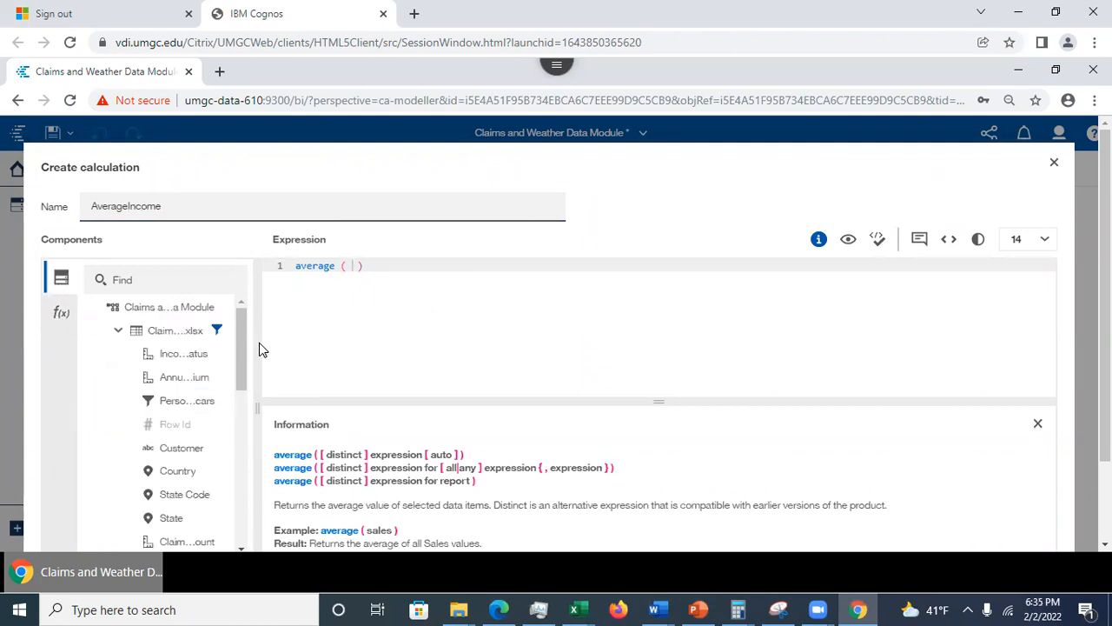
left_click_drag(246, 374, 247, 465)
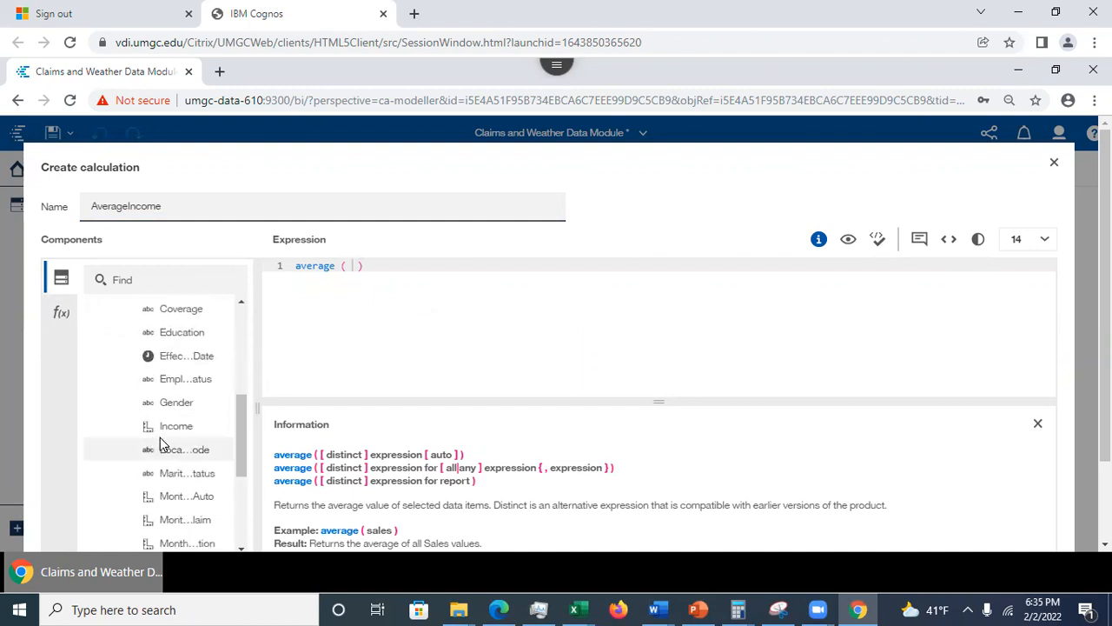
left_click_drag(176, 428, 354, 261)
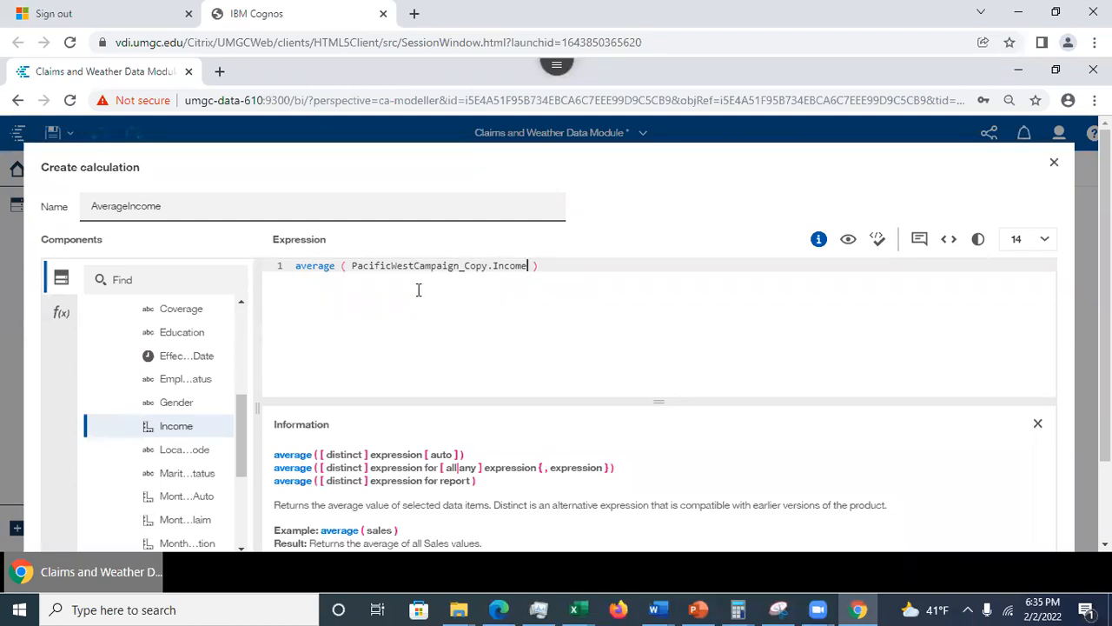
left_click_drag(354, 268, 488, 268)
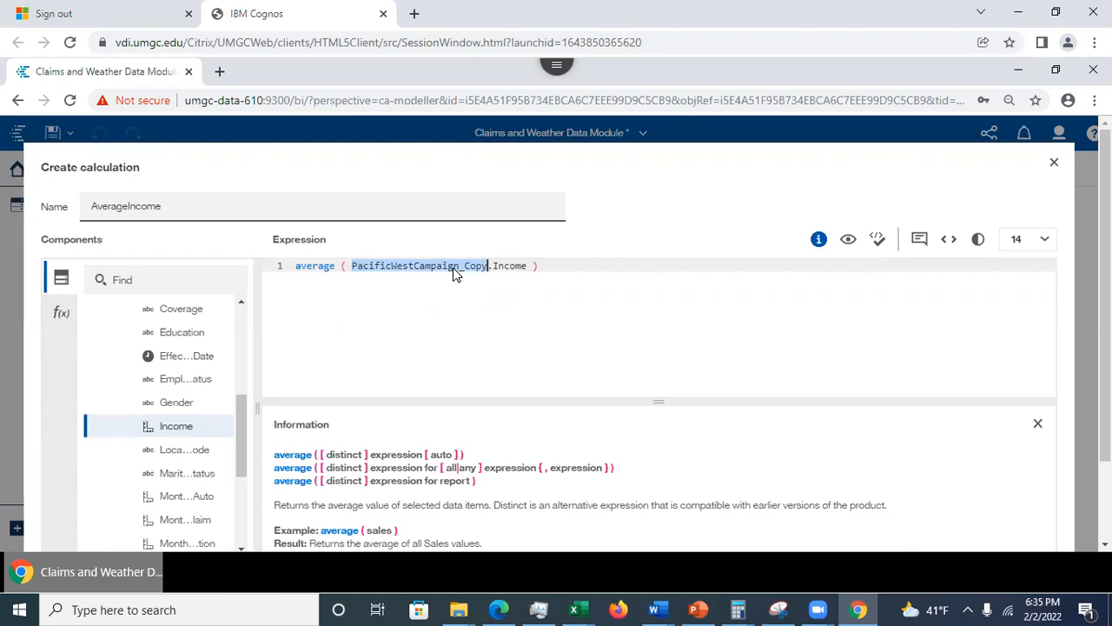
left_click(449, 285)
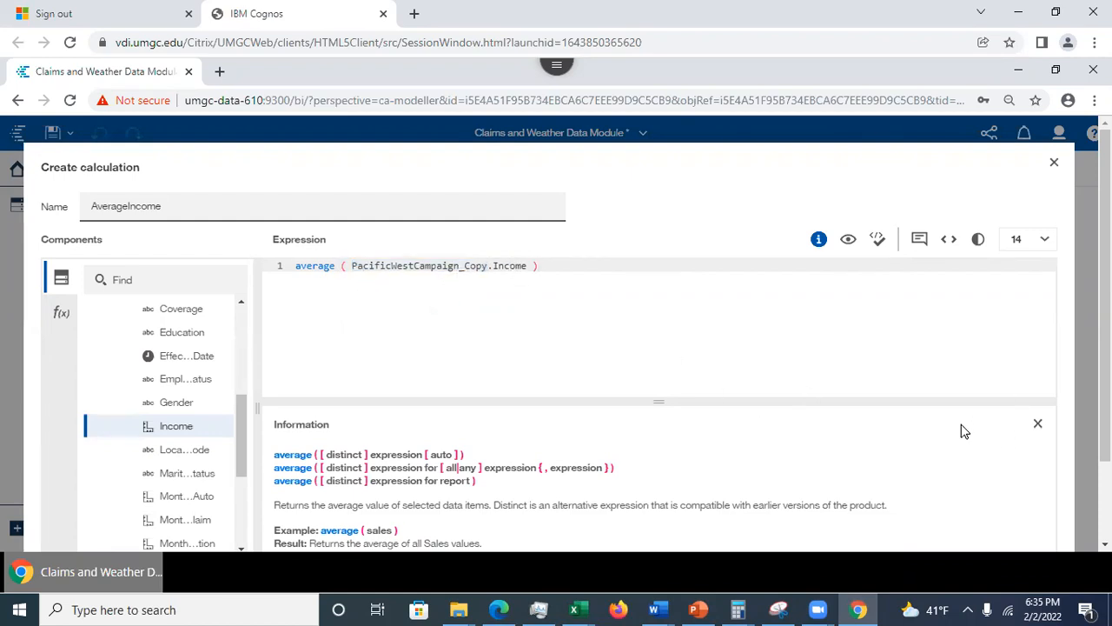
scroll(565, 338, "down", 2)
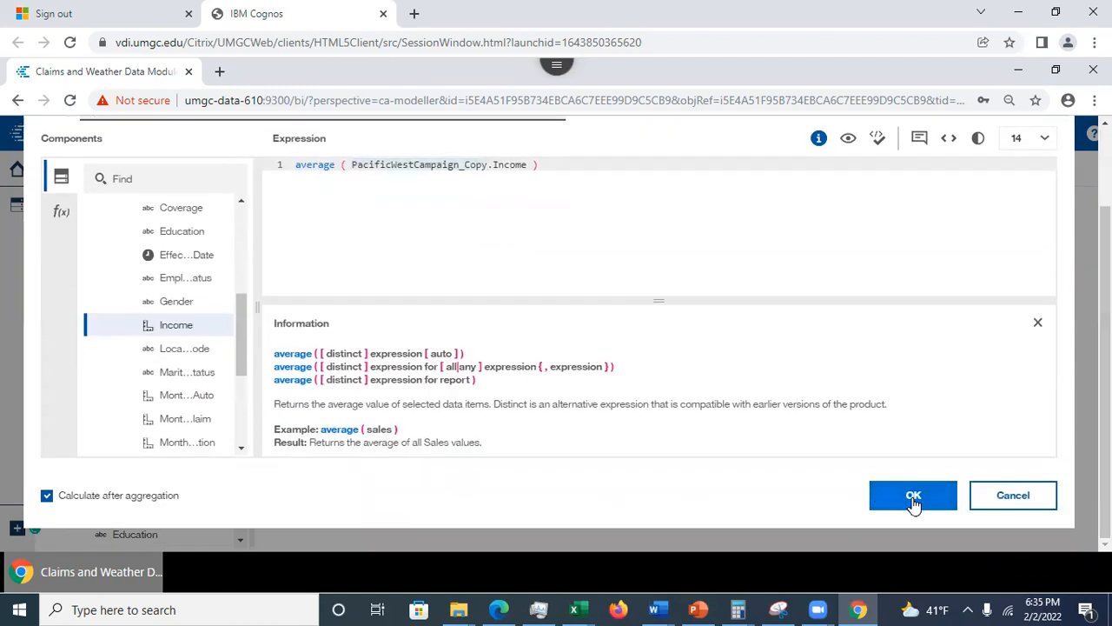
left_click(913, 496)
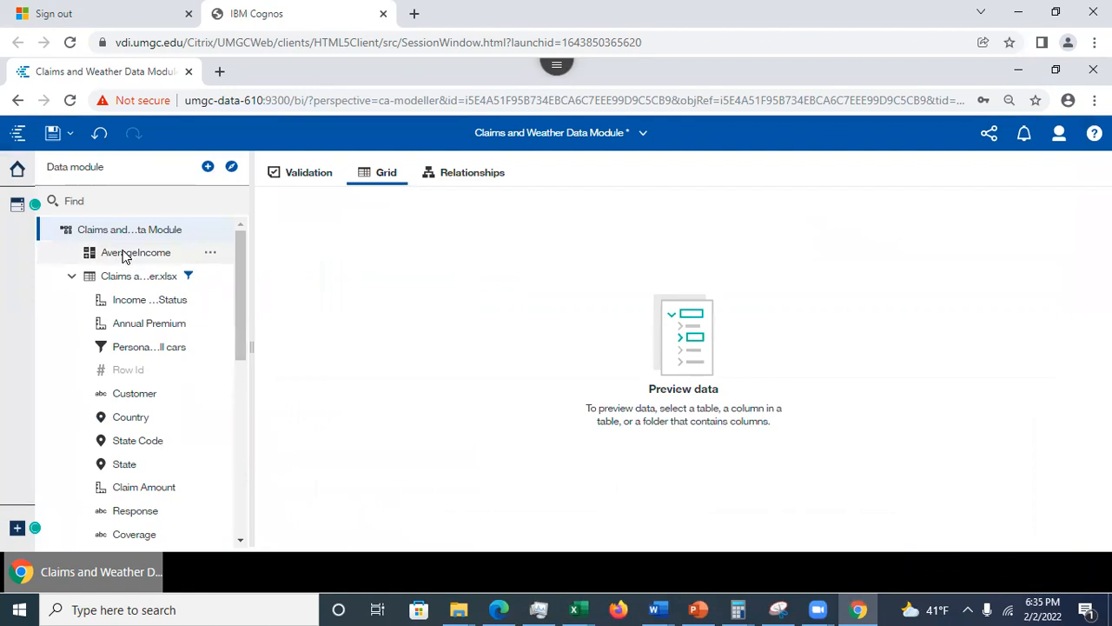
left_click(403, 176)
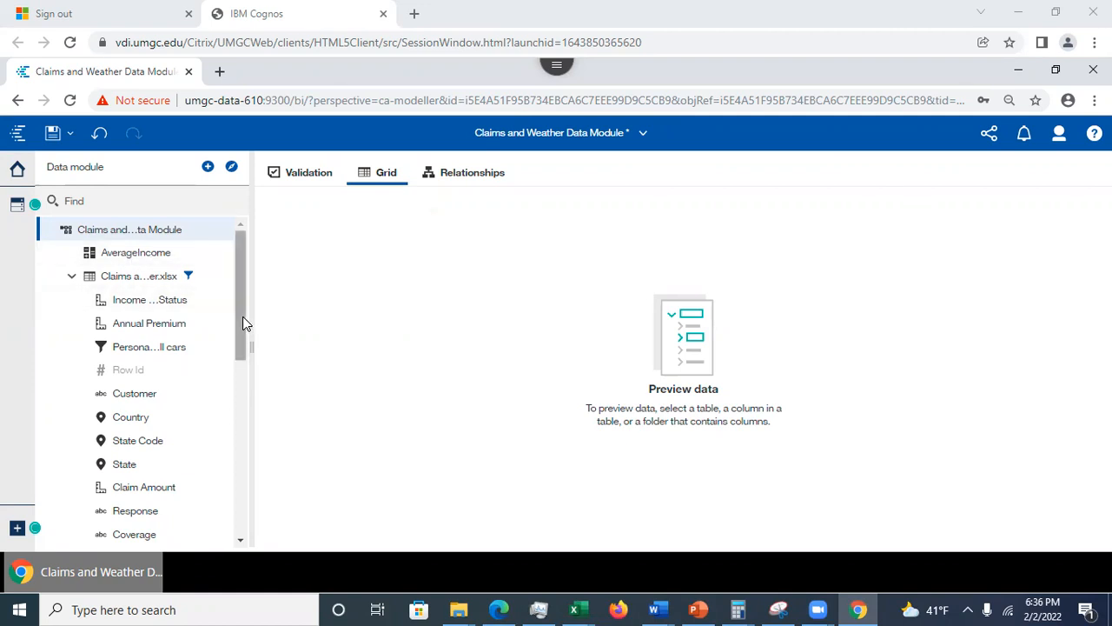
scroll(247, 399, "down", 2)
scroll(248, 409, "down", 4)
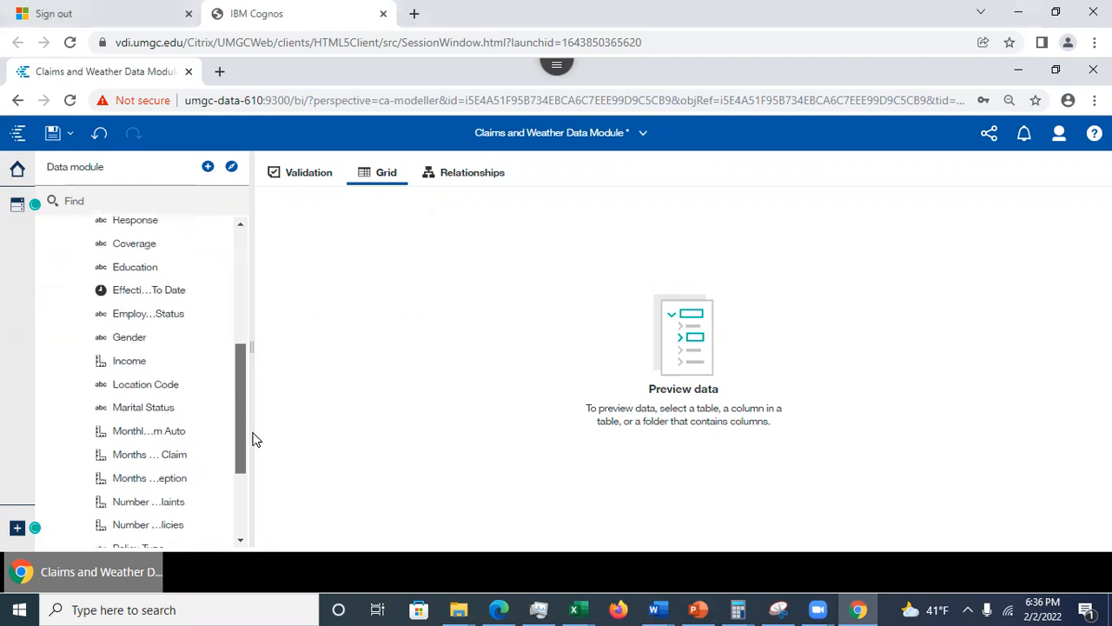
scroll(262, 488, "down", 3)
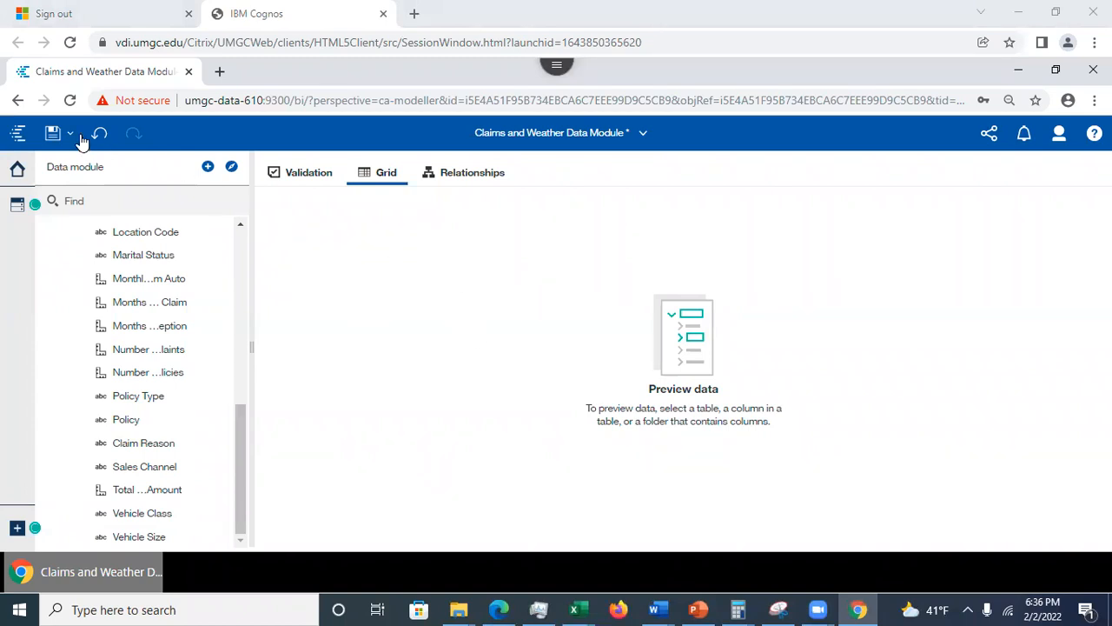
Step: Save the Claims and Weather Data Module
left_click(52, 135)
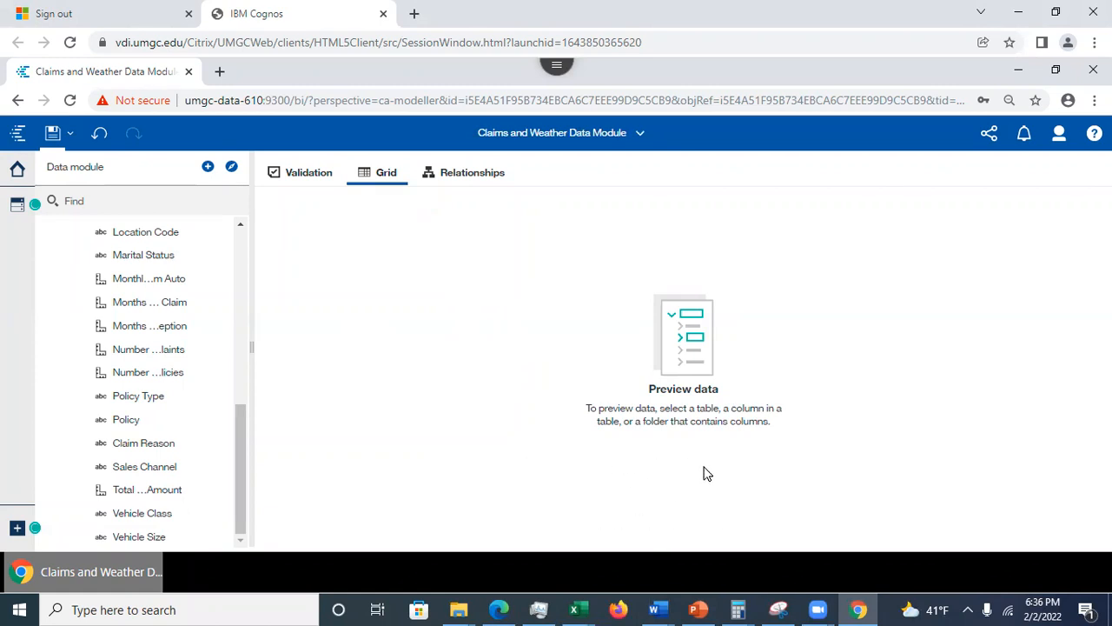
Step: Switch to the PowerPoint presentation, show the Data Group for Numeric Variable slide, and return to the Cognos data module
left_click(700, 610)
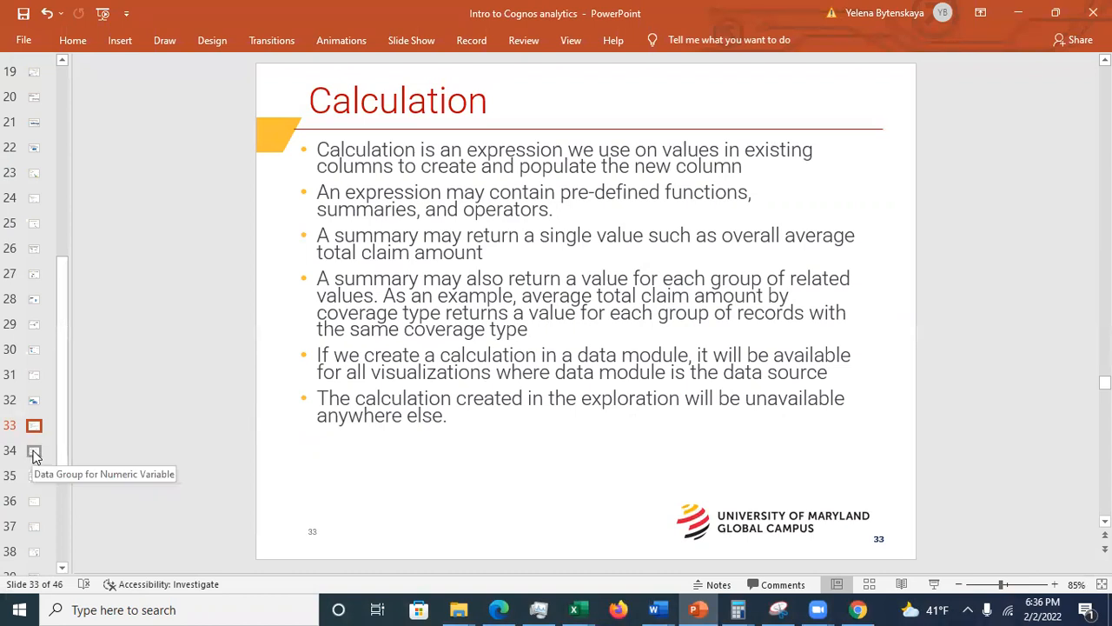
left_click(34, 452)
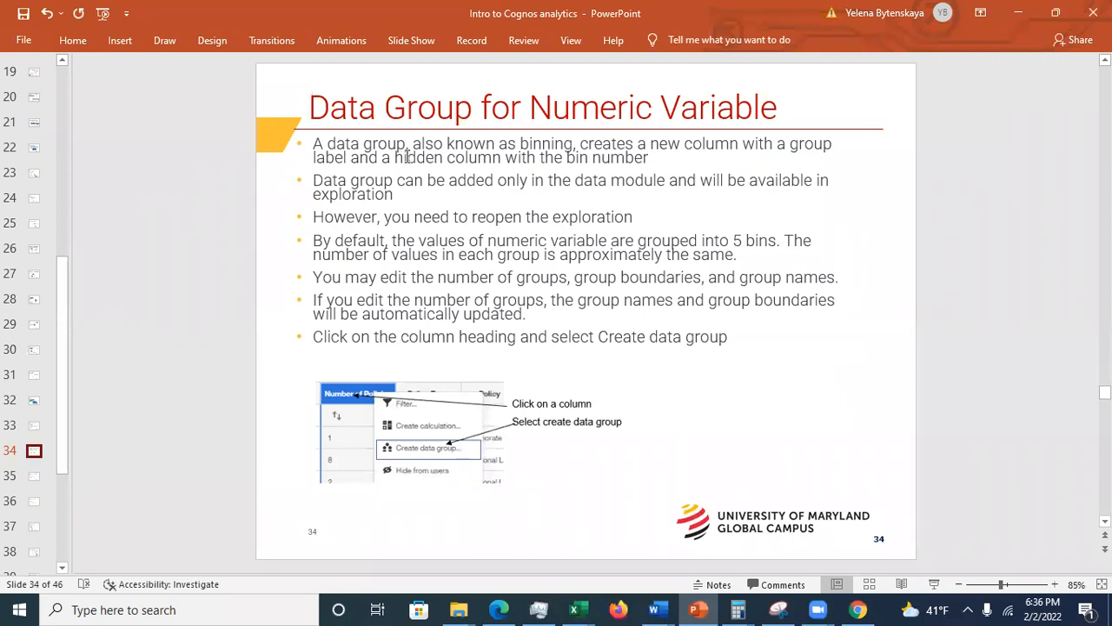
left_click(1022, 20)
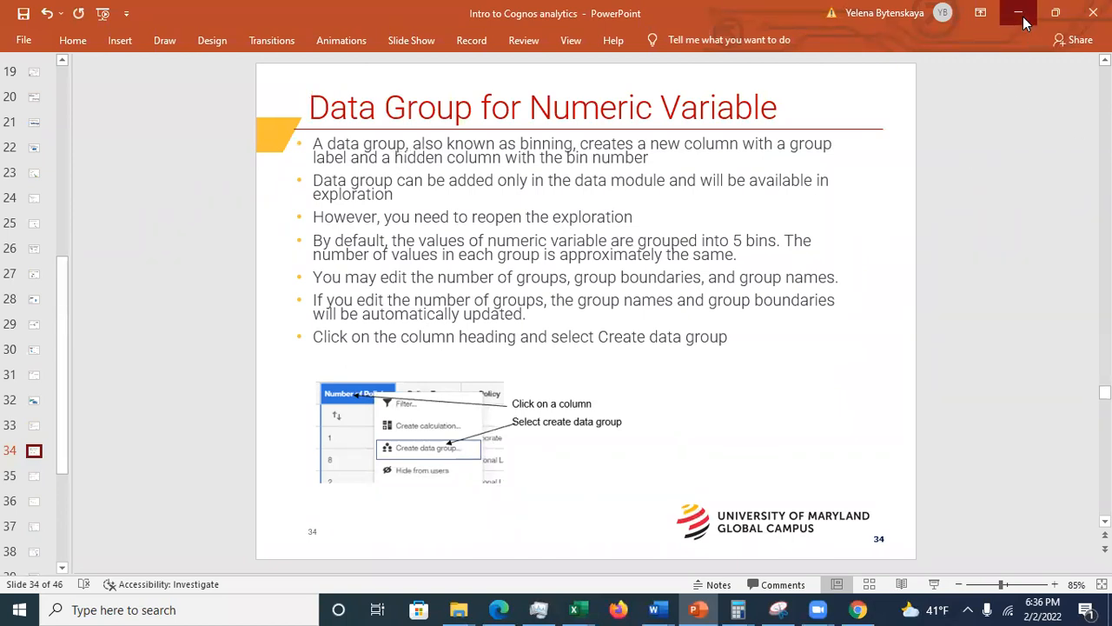
left_click(452, 286)
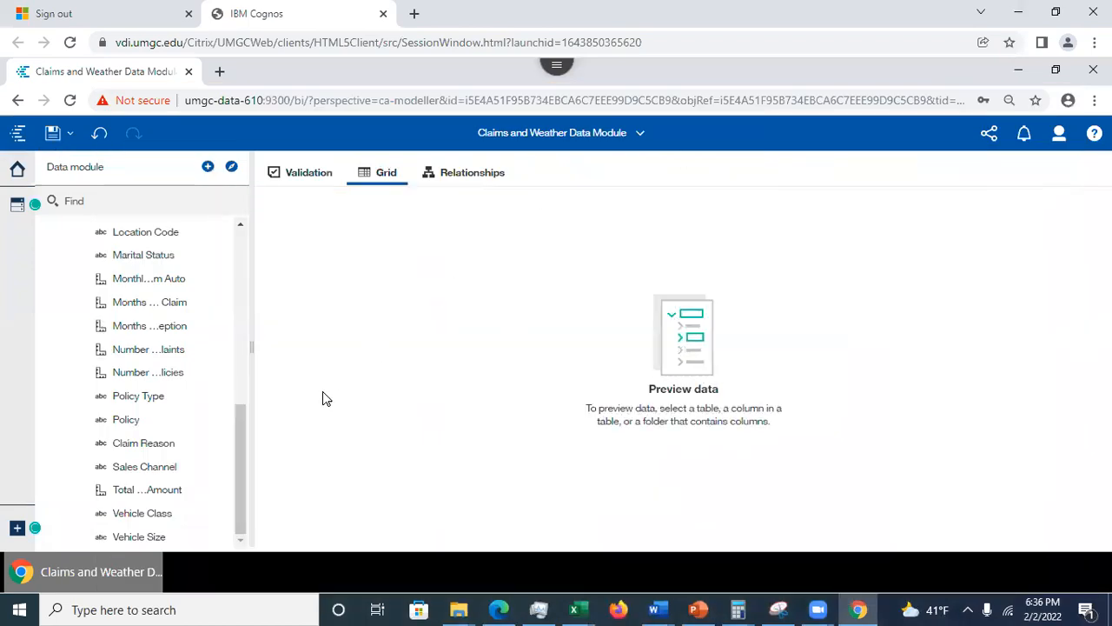
Step: Create a data group from the Income column with five groups, keeping the name Income (Group) and the default range borders
left_click_drag(245, 483, 262, 280)
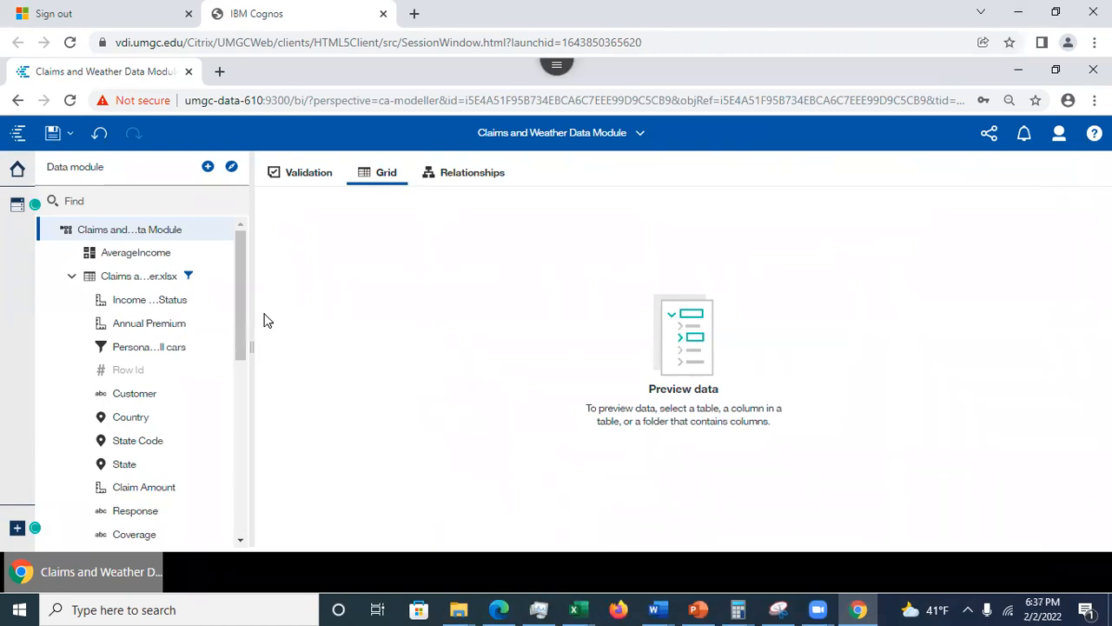
left_click_drag(243, 319, 247, 404)
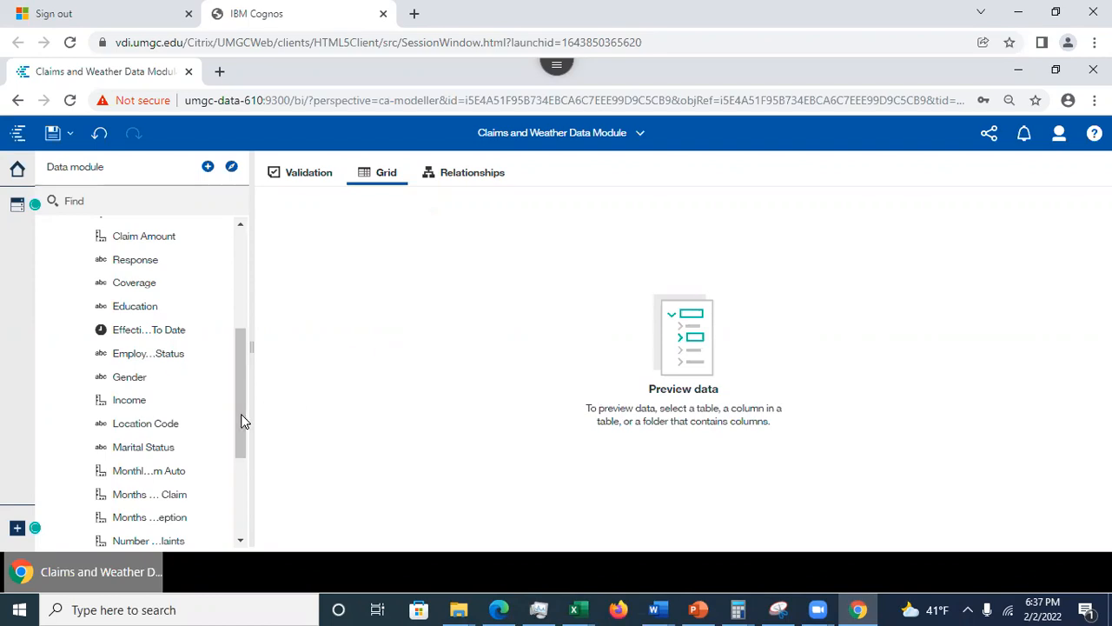
left_click_drag(242, 426, 409, 298)
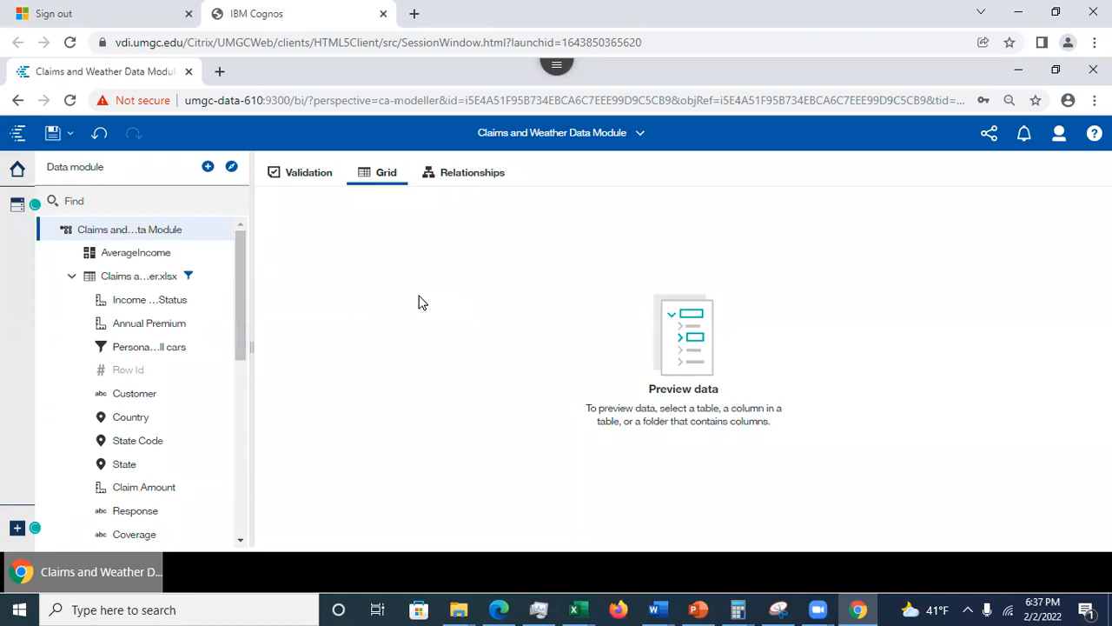
left_click_drag(243, 272, 258, 302)
left_click_drag(244, 310, 256, 397)
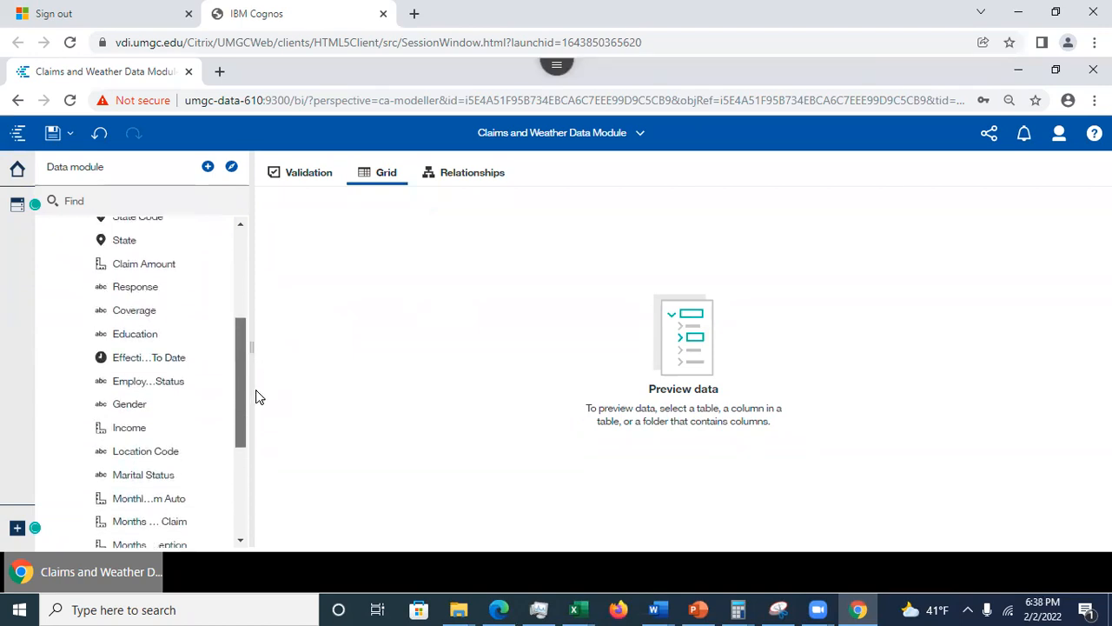
left_click_drag(257, 392, 257, 393)
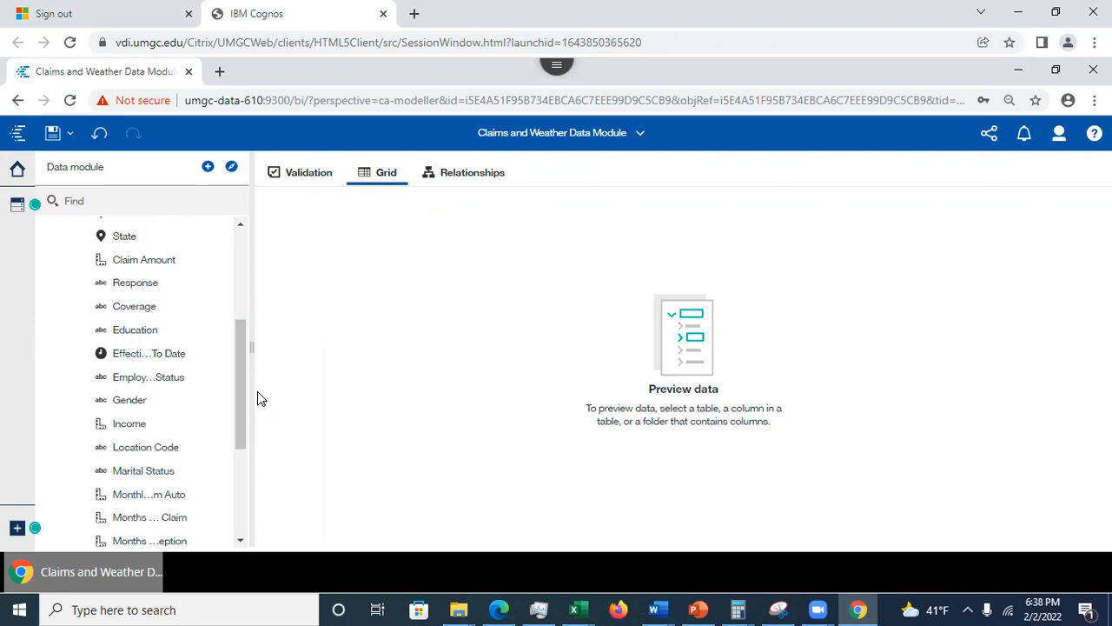
left_click(210, 427)
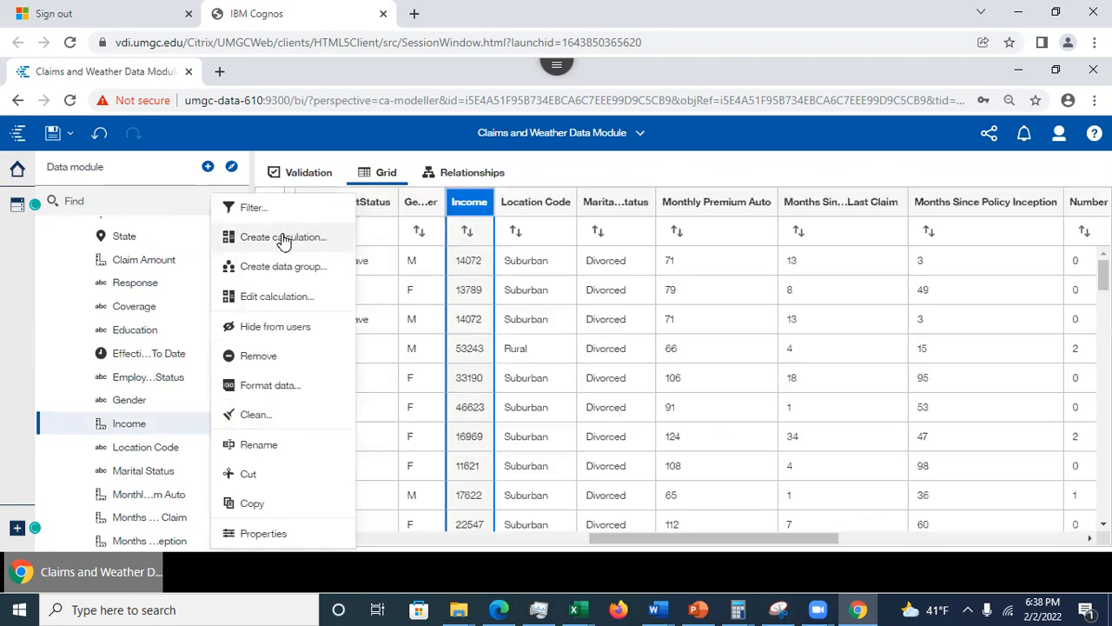
left_click(278, 270)
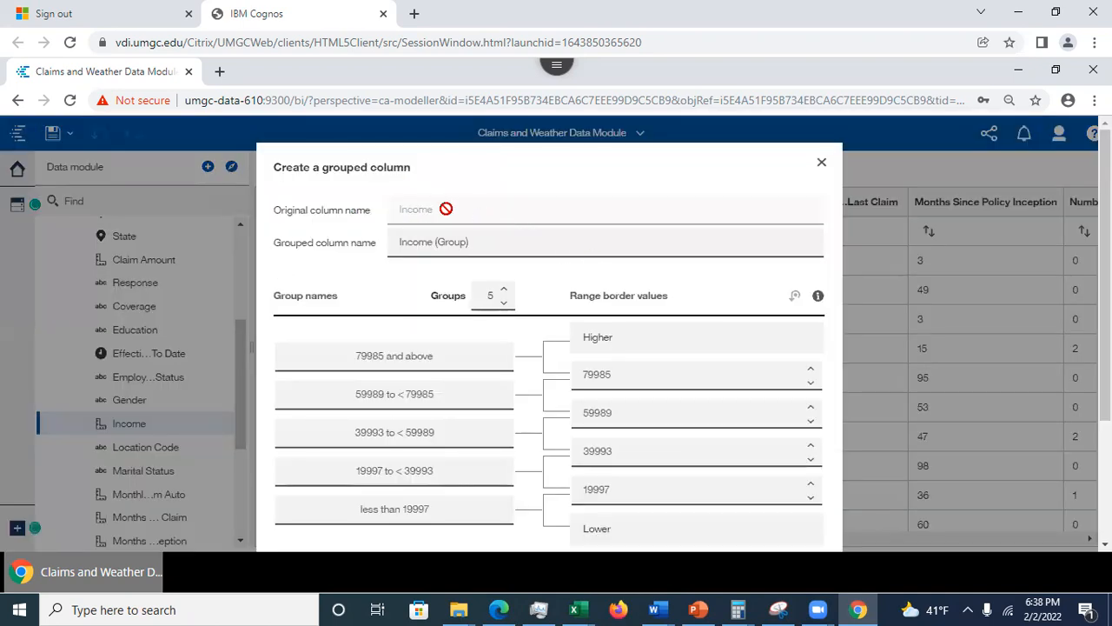
left_click(478, 245)
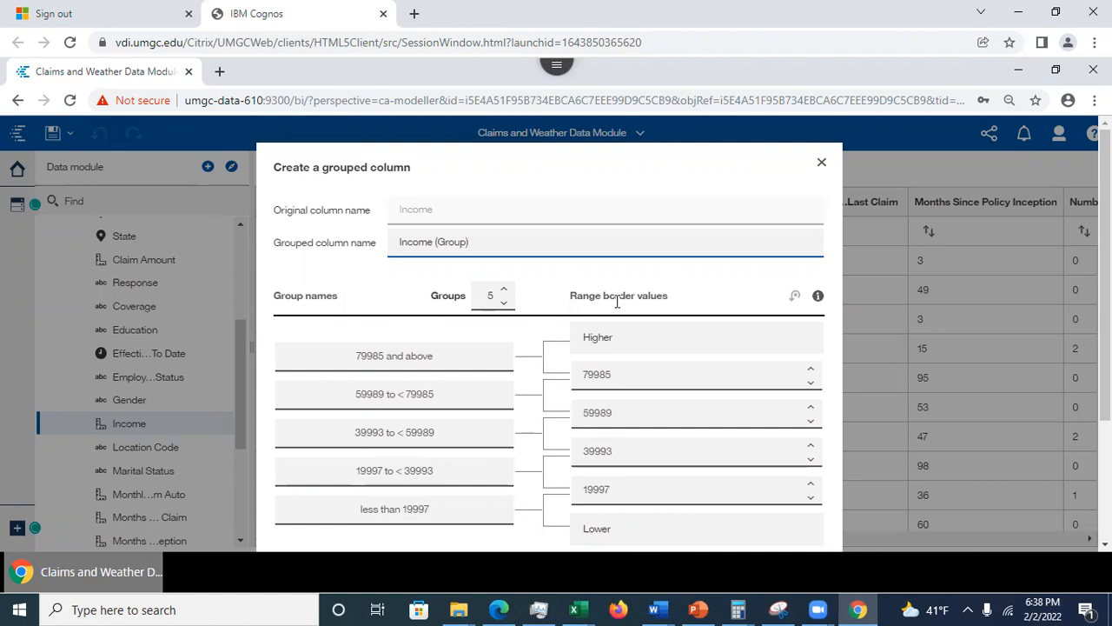
scroll(549, 348, "down", 2)
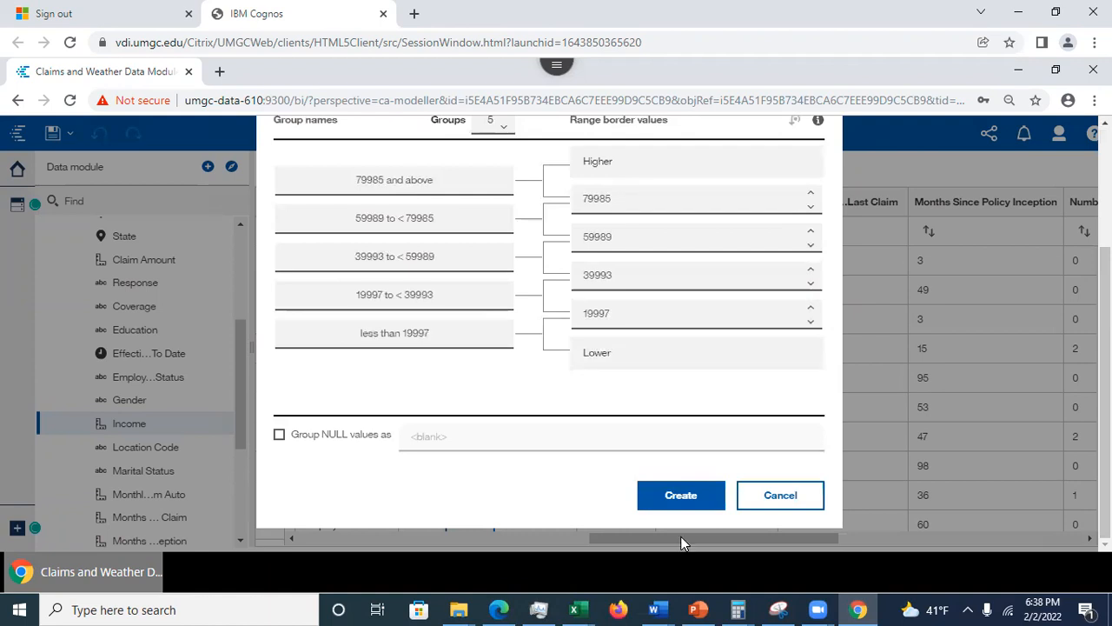
left_click(677, 500)
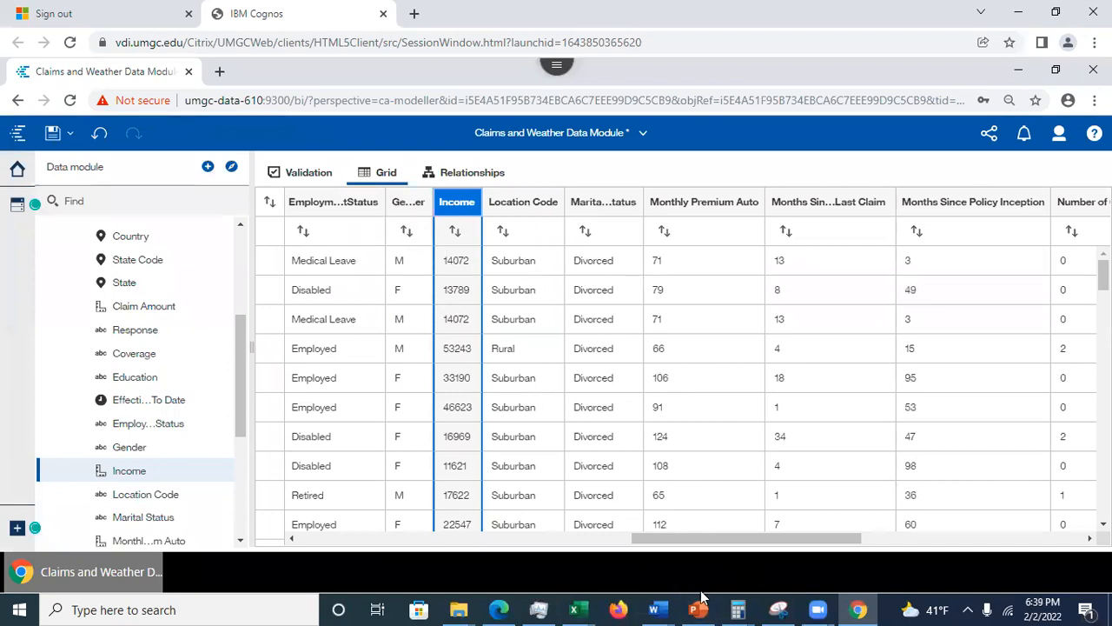
Step: Examine the Income (Group) column and its bin number column in the data grid
left_click_drag(749, 538, 437, 539)
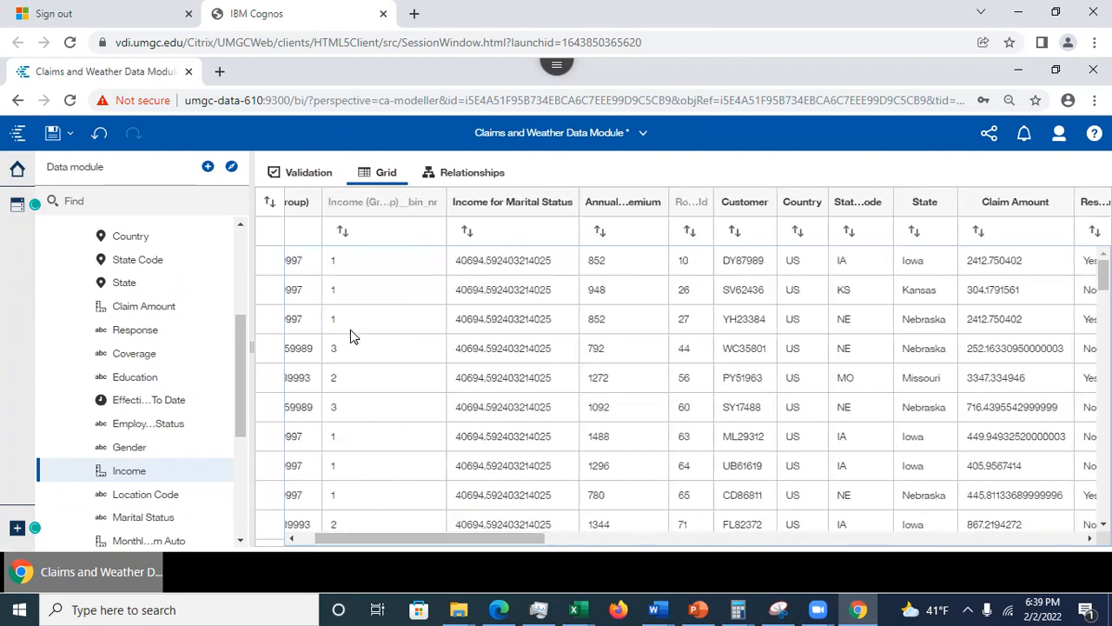
left_click_drag(417, 547, 354, 551)
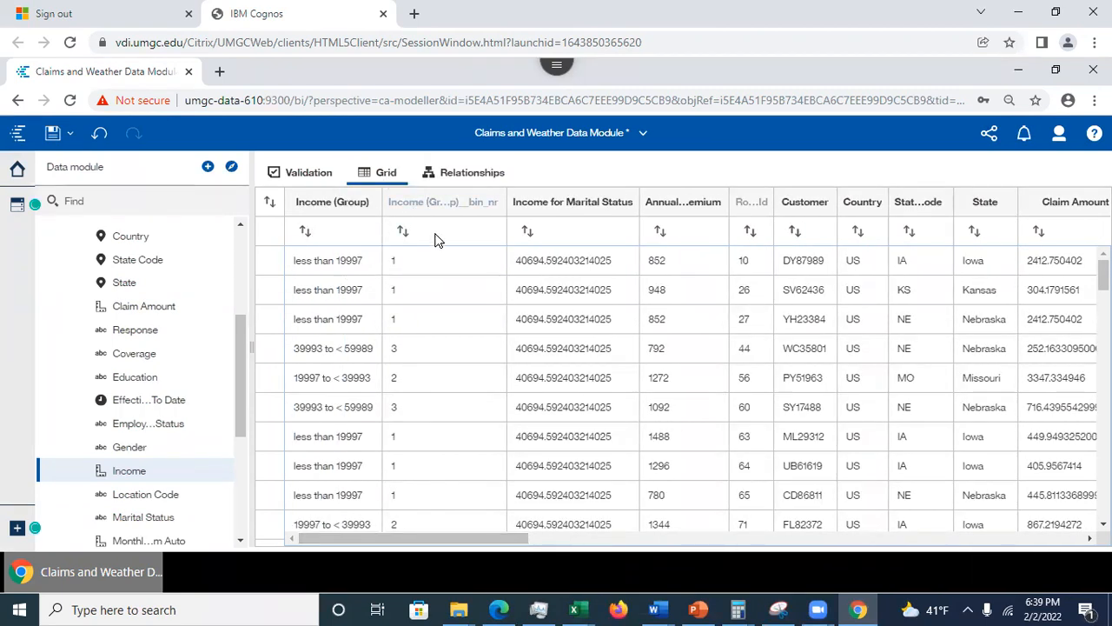
left_click(408, 356)
Step: Open the Income (Group) data group for editing, go through each of its group names, and close it without changes
left_click(321, 206)
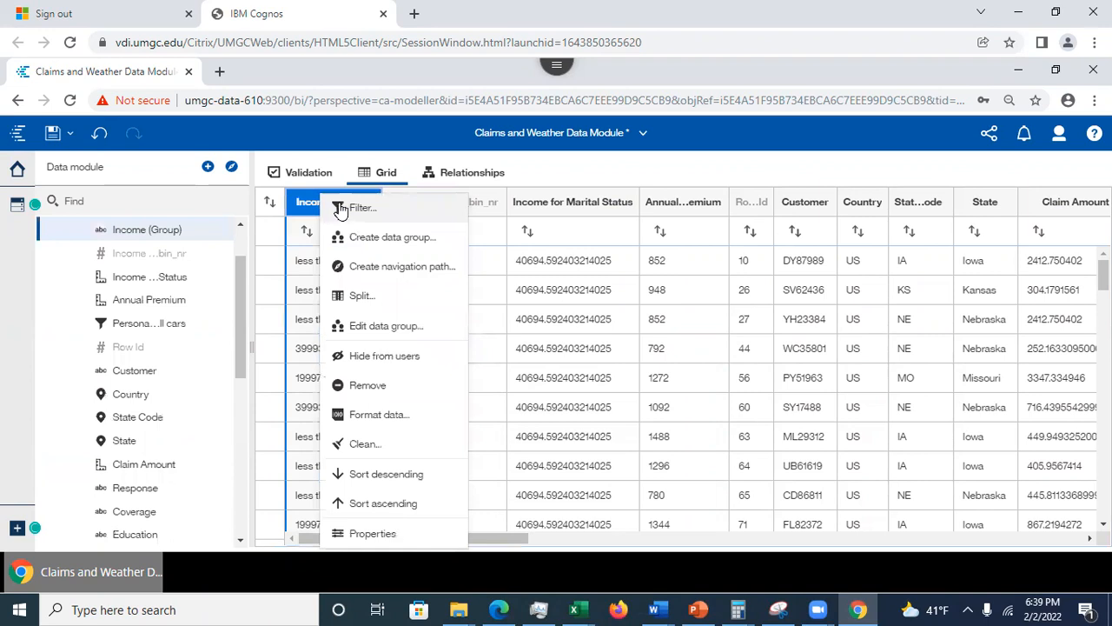
left_click(386, 327)
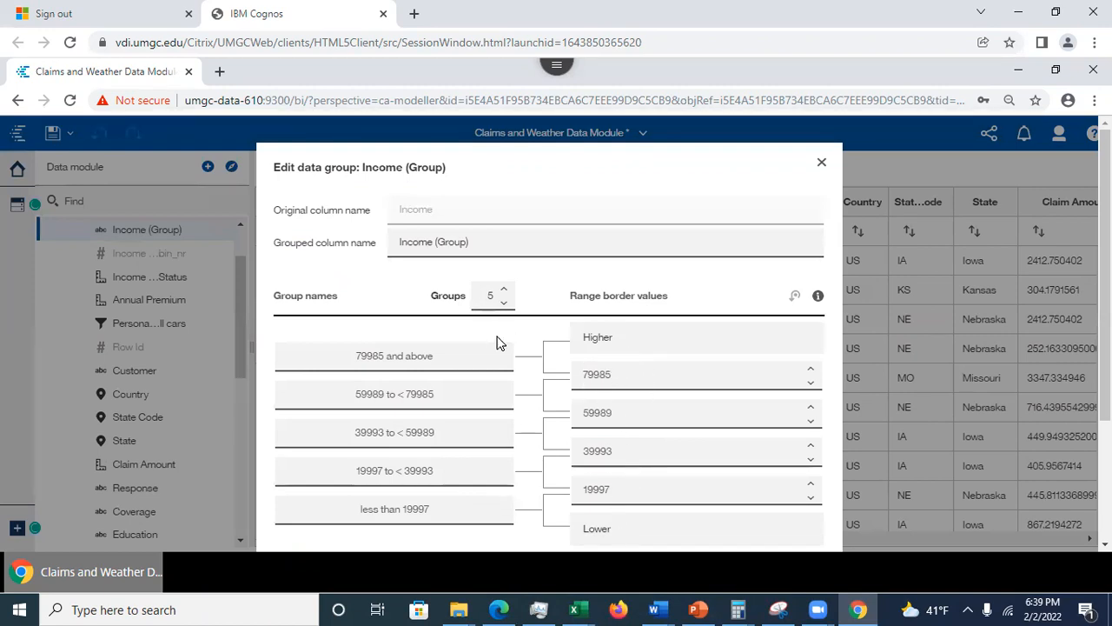
left_click(432, 357)
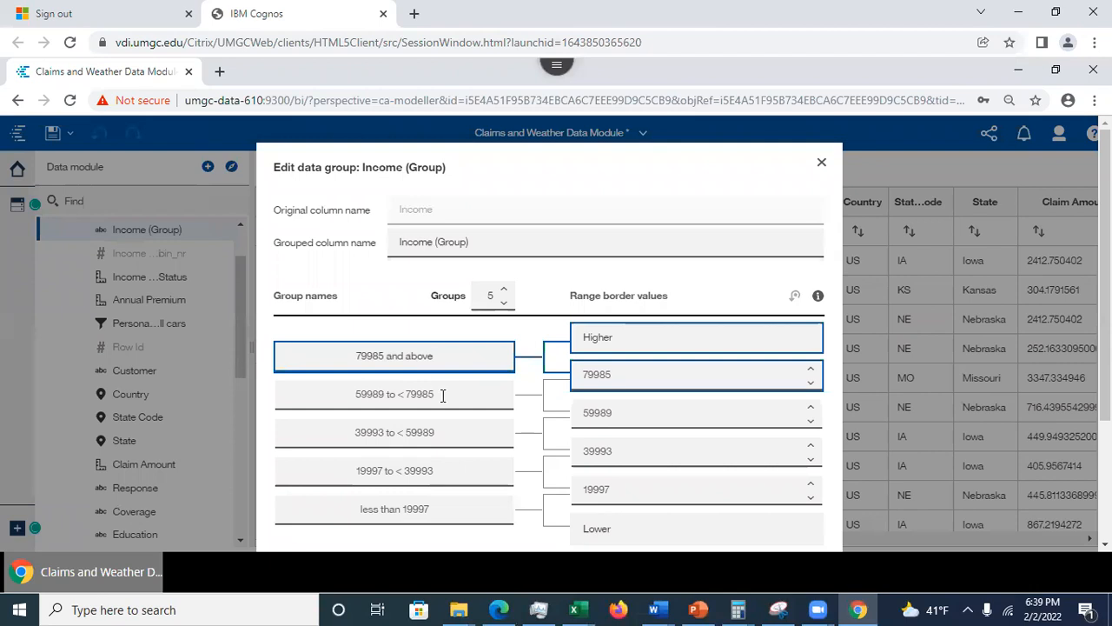
left_click(441, 393)
left_click(435, 439)
left_click(444, 477)
left_click(444, 511)
left_click(821, 162)
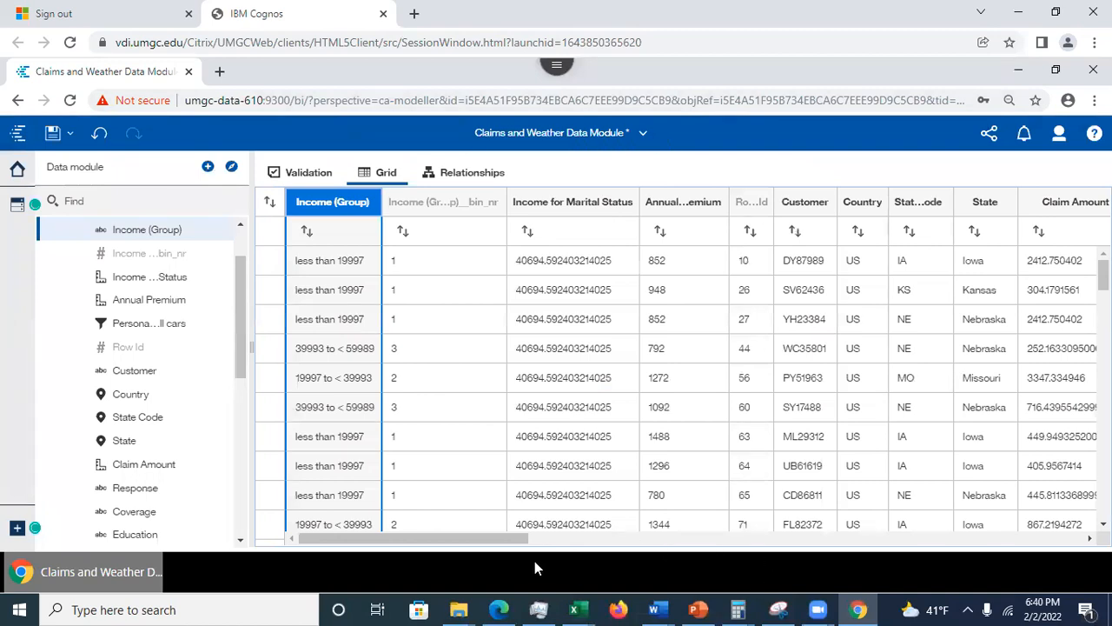
Step: Start a custom data group on the Policy column and add a group named Corporate
left_click_drag(503, 538, 1027, 513)
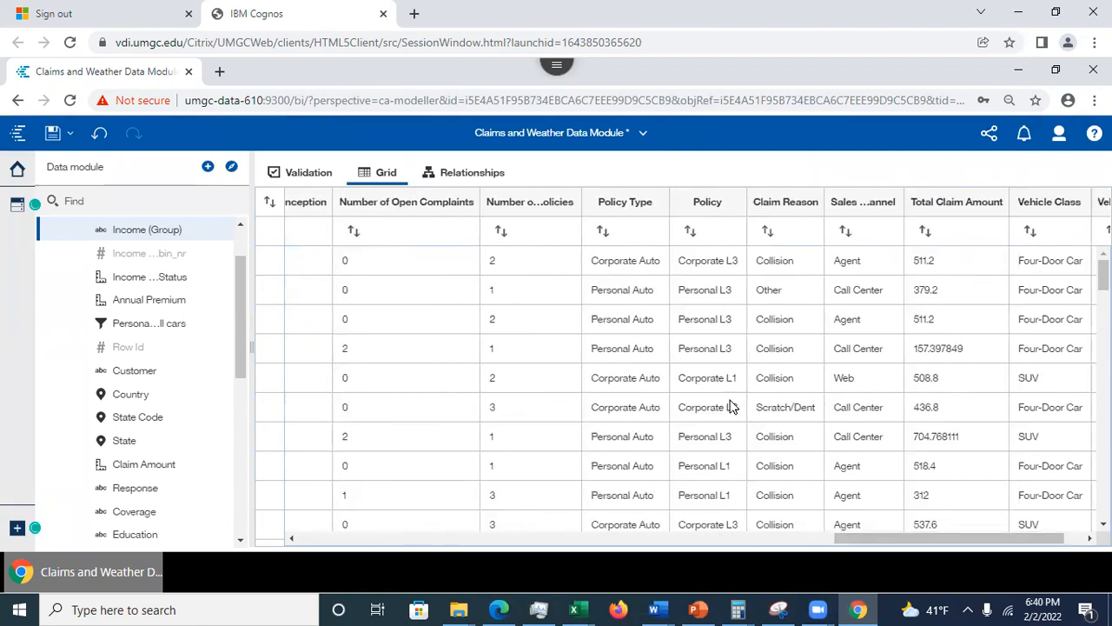
left_click(711, 203)
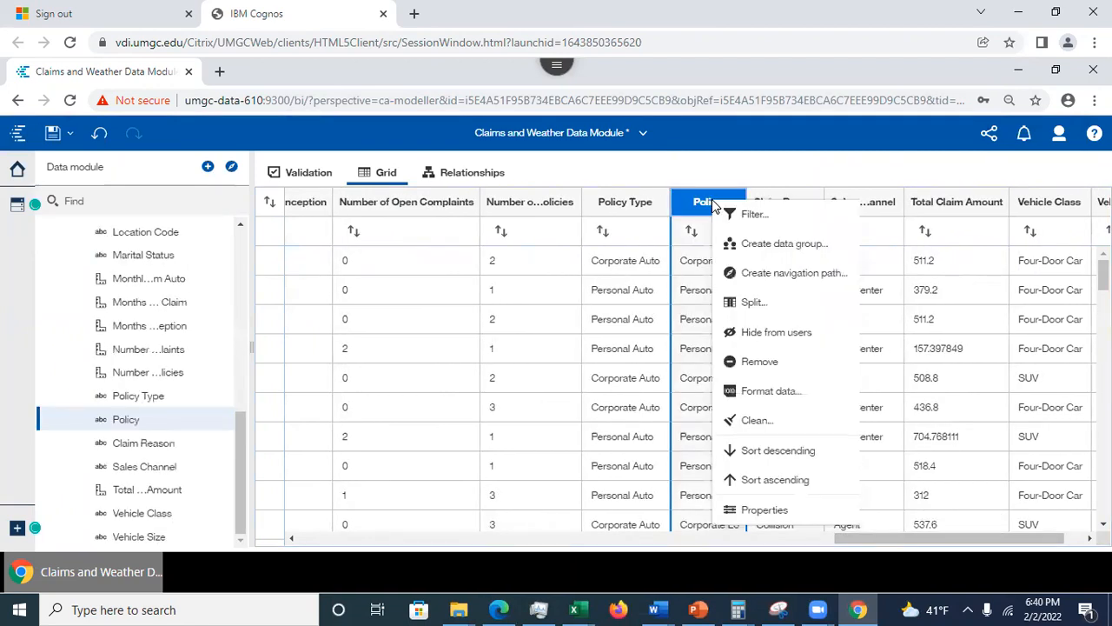
left_click(767, 244)
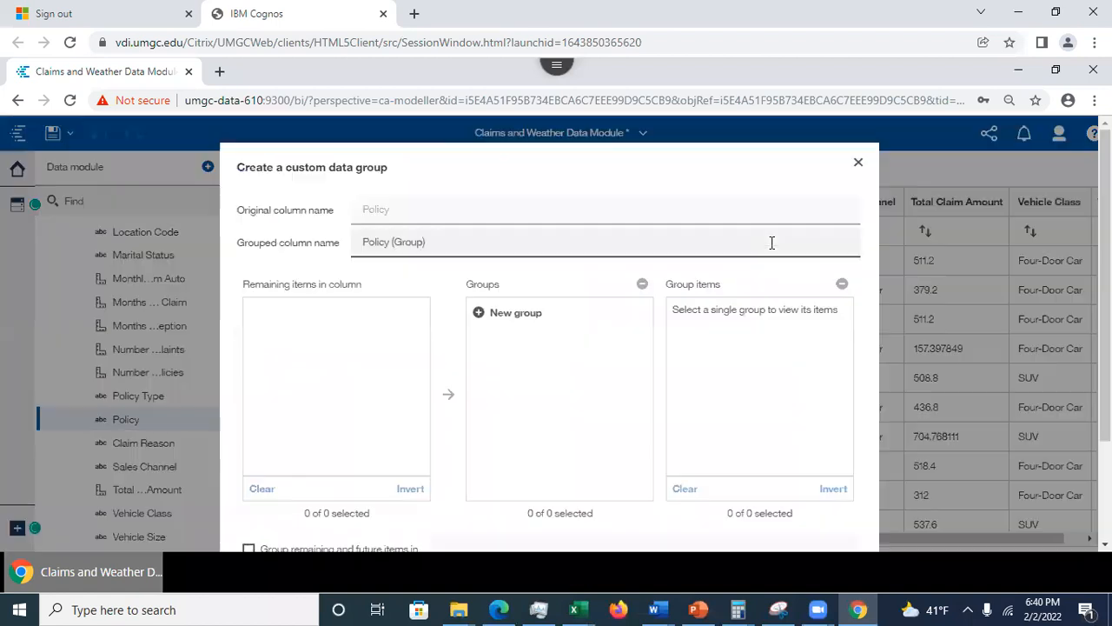
left_click(447, 247)
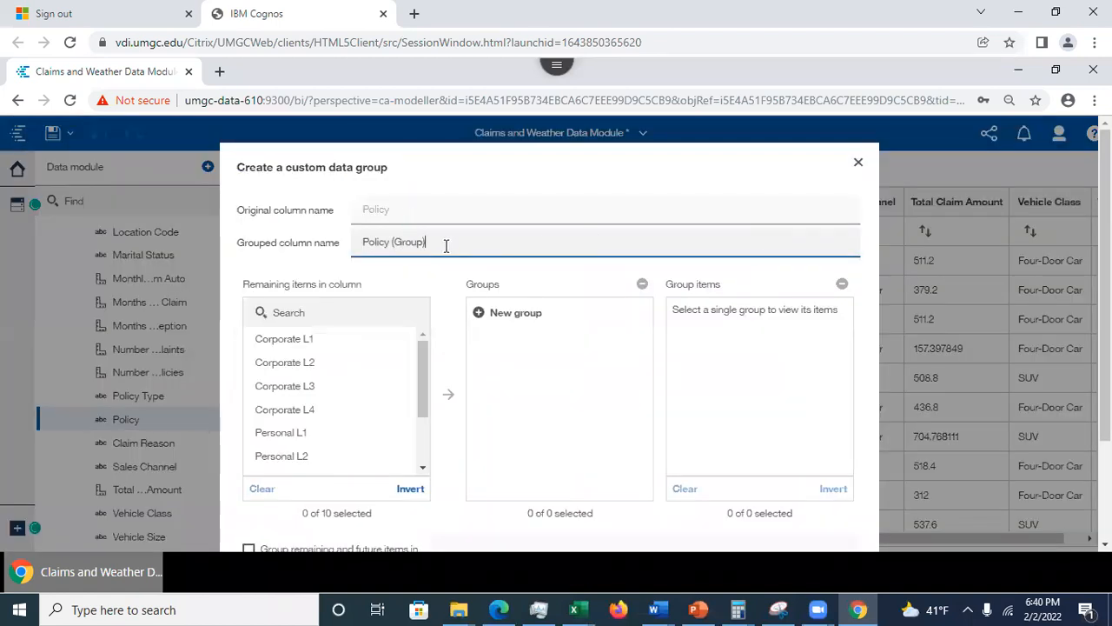
left_click(500, 318)
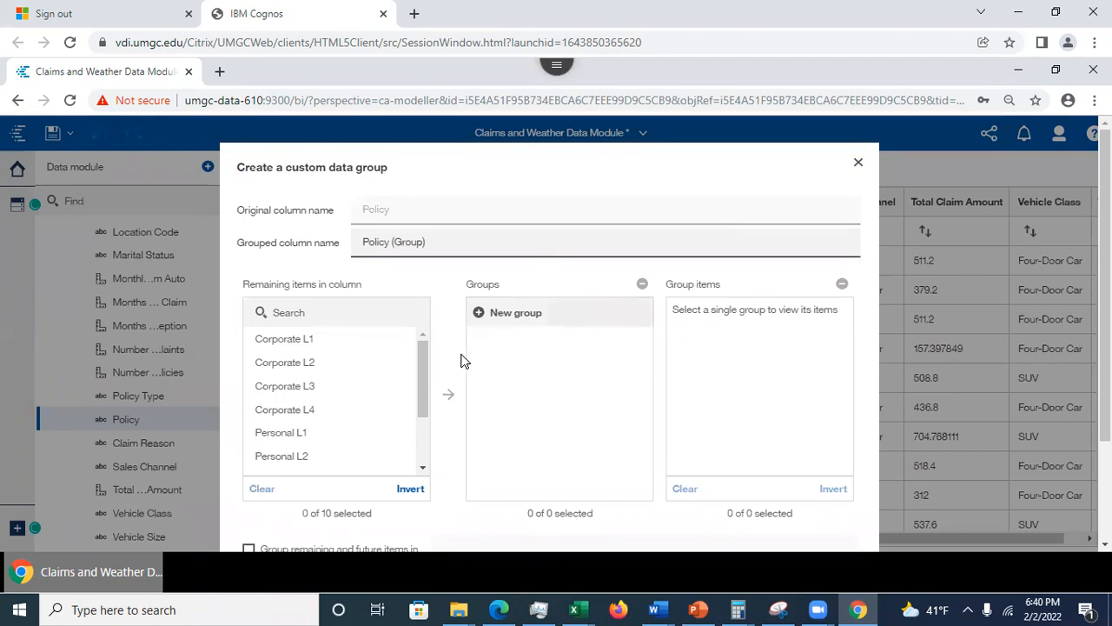
left_click(521, 316)
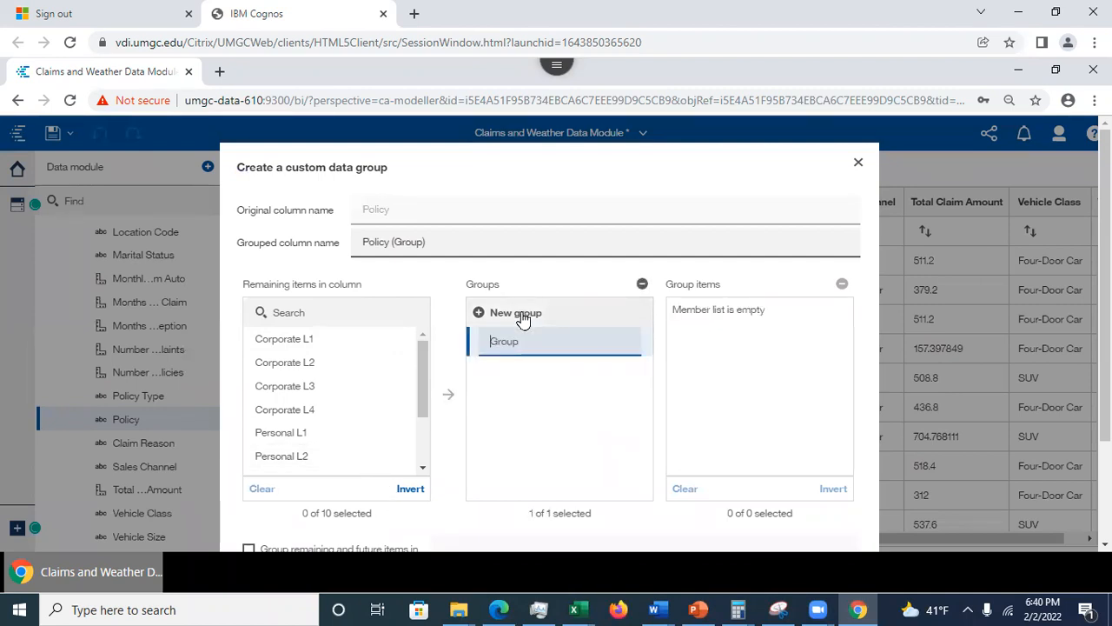
type("Corporate")
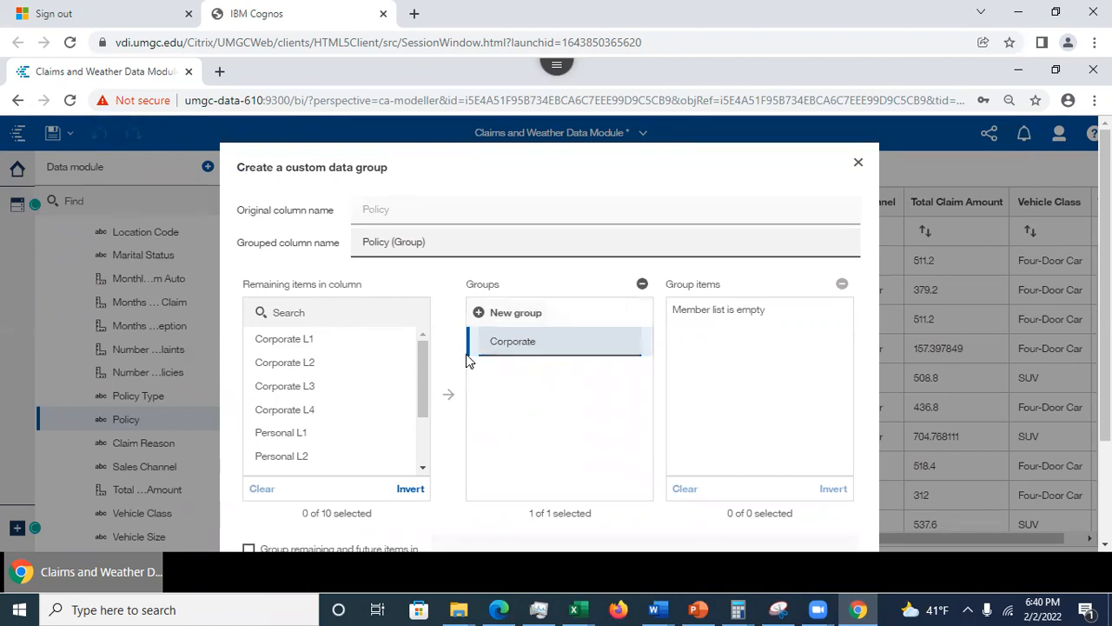
Step: Assign Corporate L1, Corporate L2, Corporate L3 and Corporate L4 to the Corporate group
left_click(292, 344)
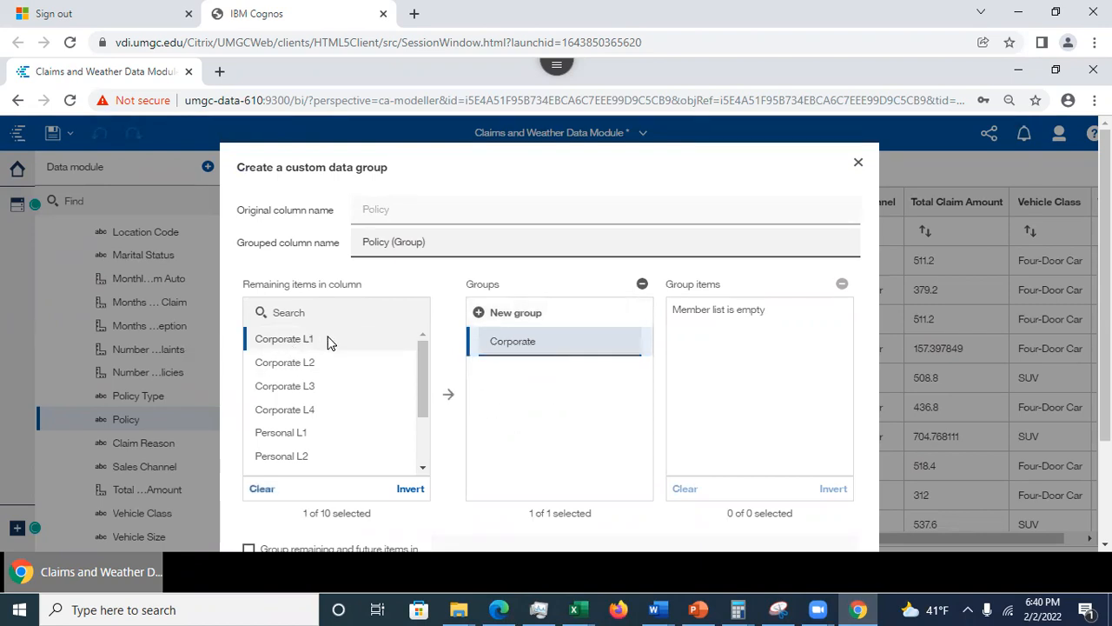
left_click(450, 398)
left_click(270, 344)
left_click(447, 398)
left_click(284, 344)
left_click(448, 398)
left_click(304, 341)
left_click(448, 400)
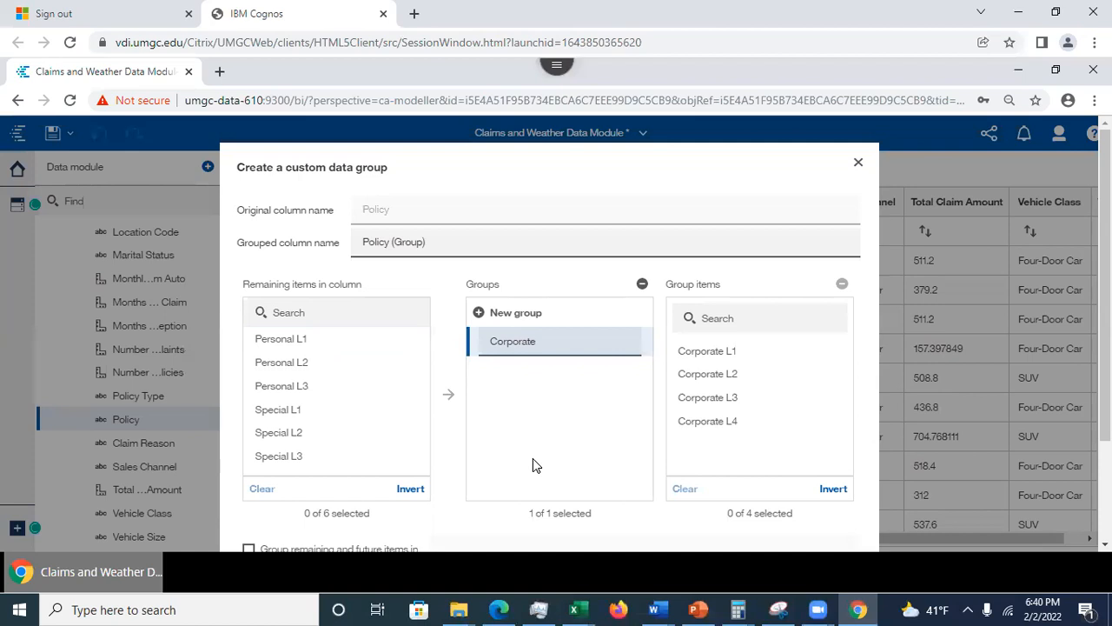
Step: Add a second group to the Policy data group, review the remaining options, and close the dialog without creating the grouping
left_click(481, 315)
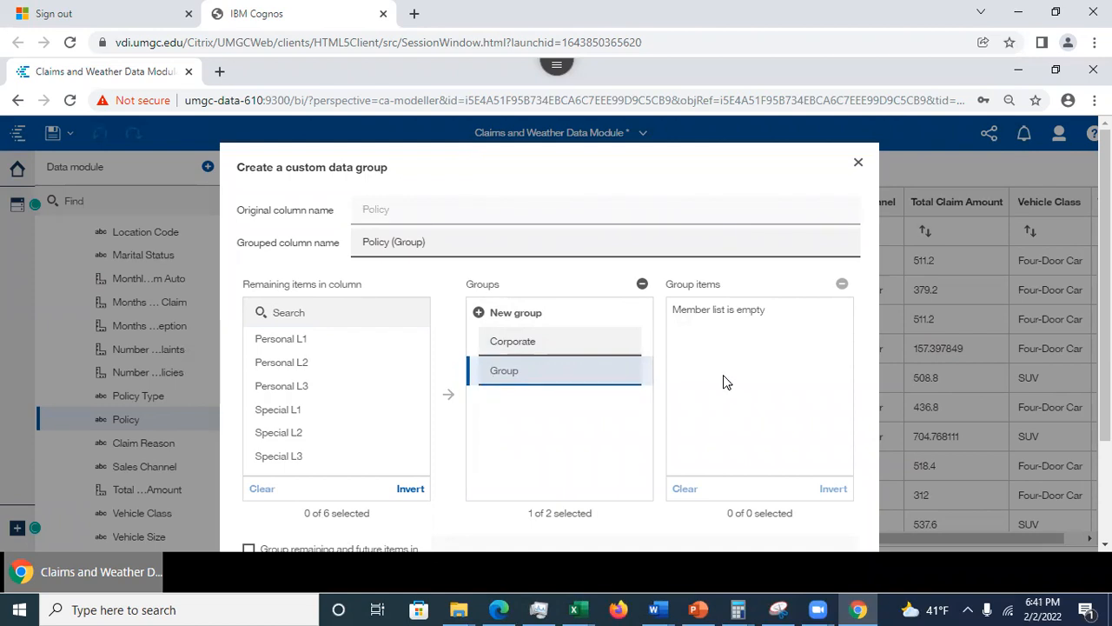
scroll(549, 348, "down", 2)
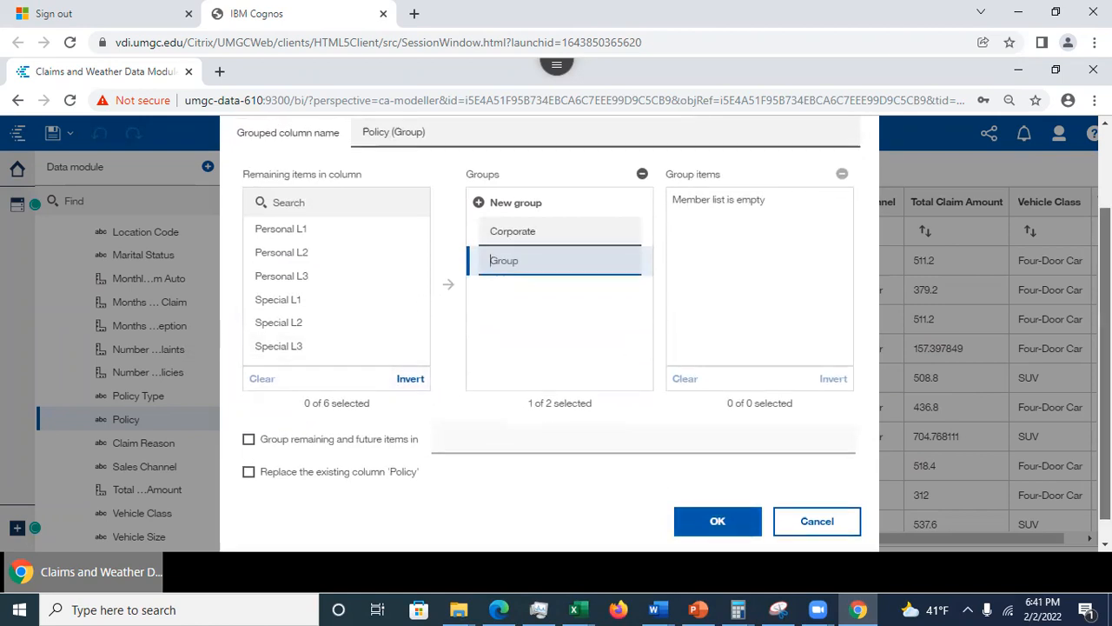
scroll(550, 330, "up", 2)
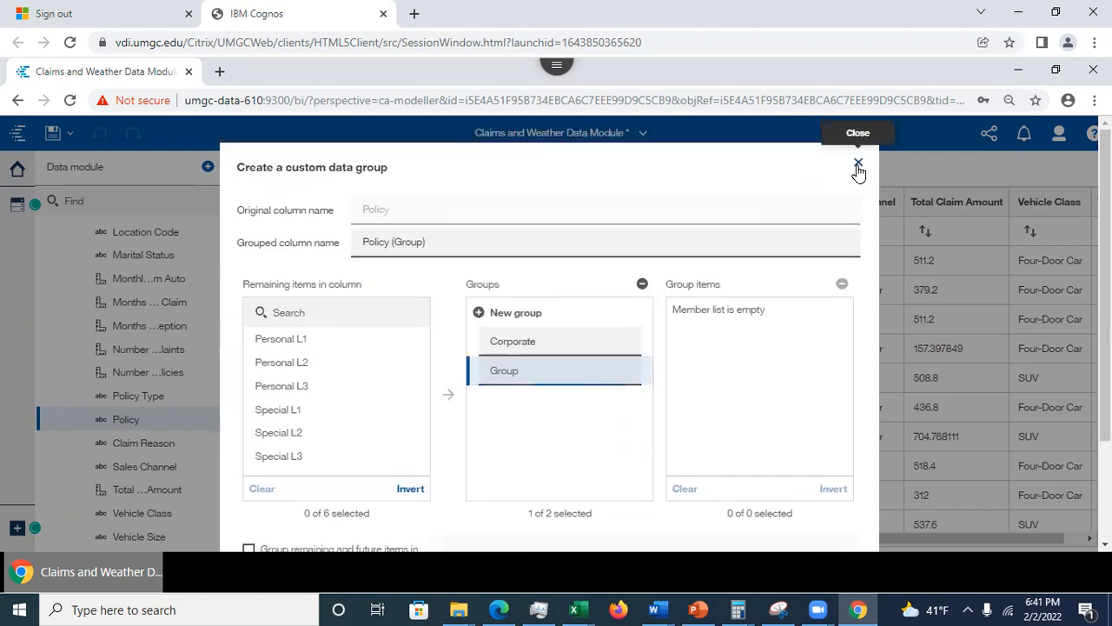
left_click(857, 169)
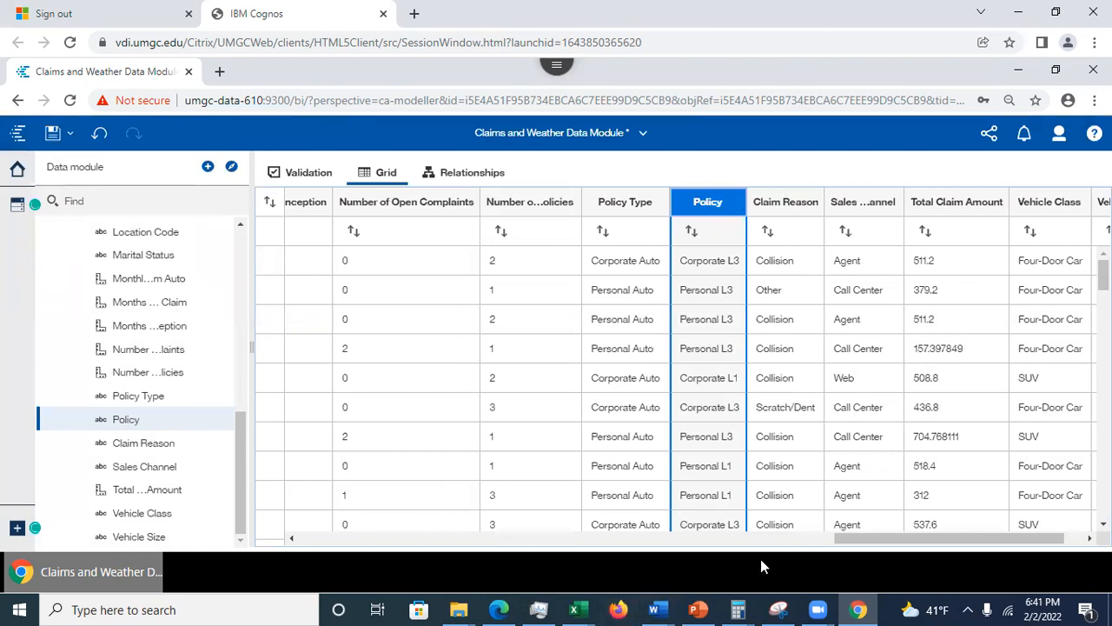
Step: Switch to the Intro to Cognos analytics presentation in PowerPoint and view slides 35 and 36 on numeric and categorical data groups
left_click(708, 608)
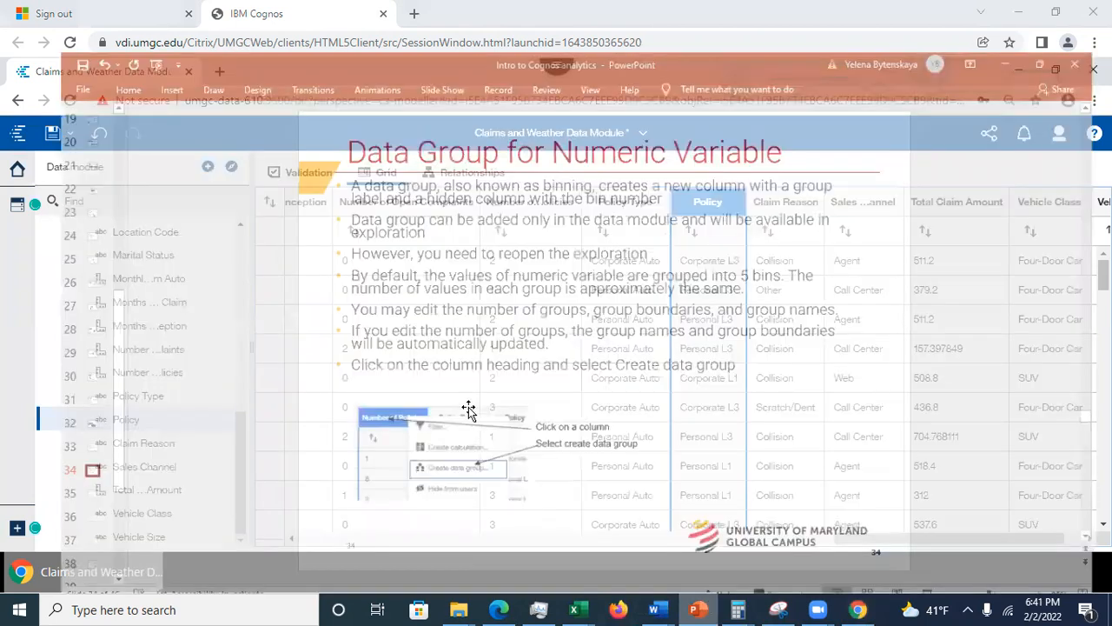
left_click(35, 483)
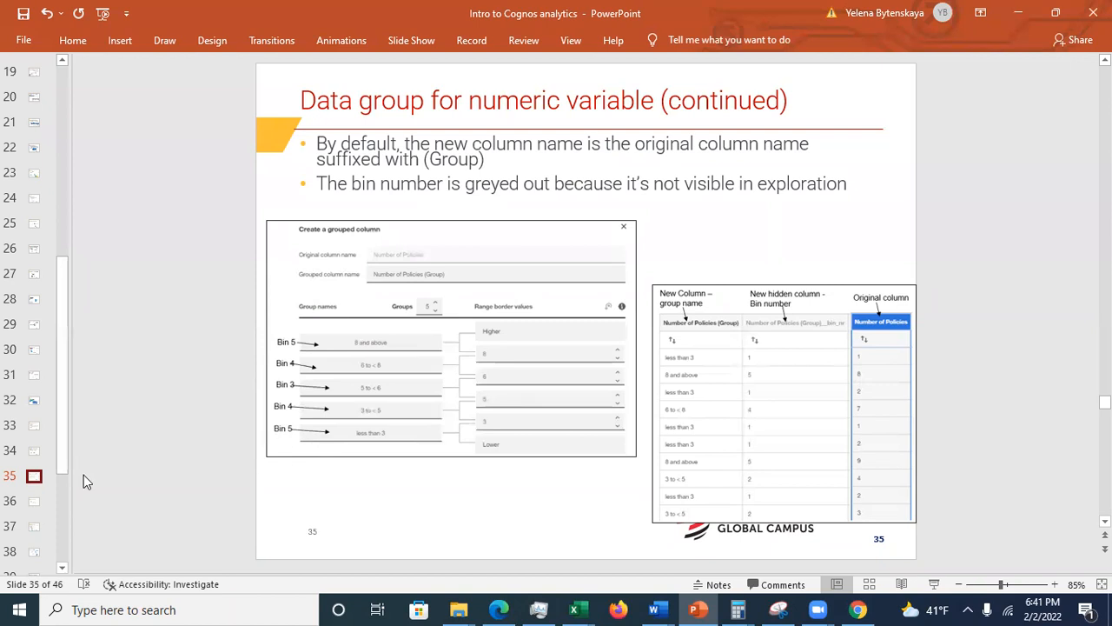
left_click(32, 507)
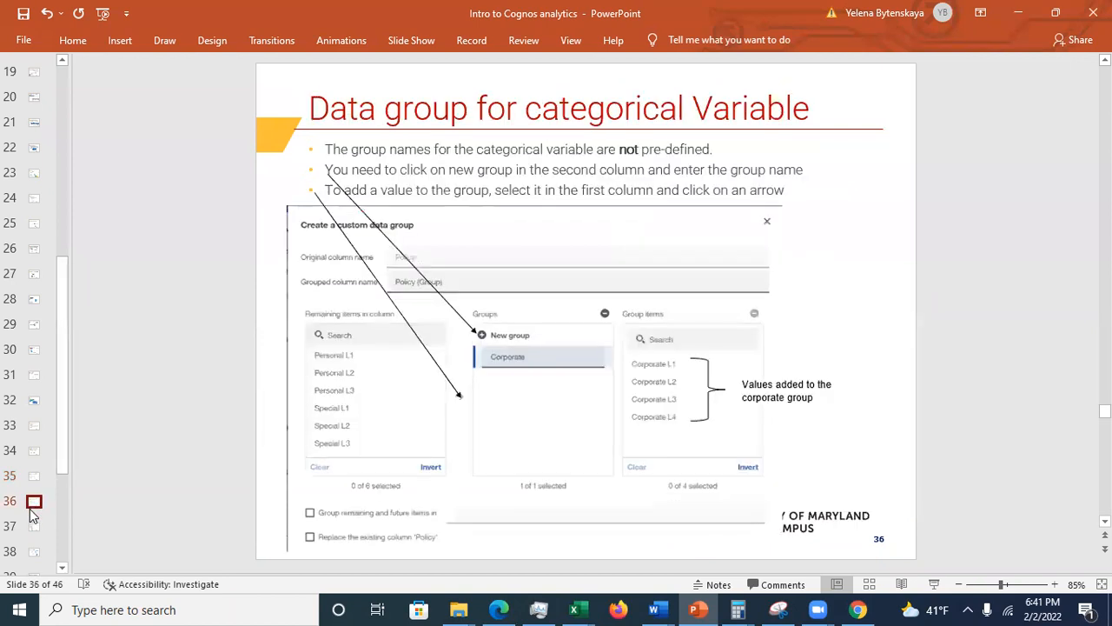
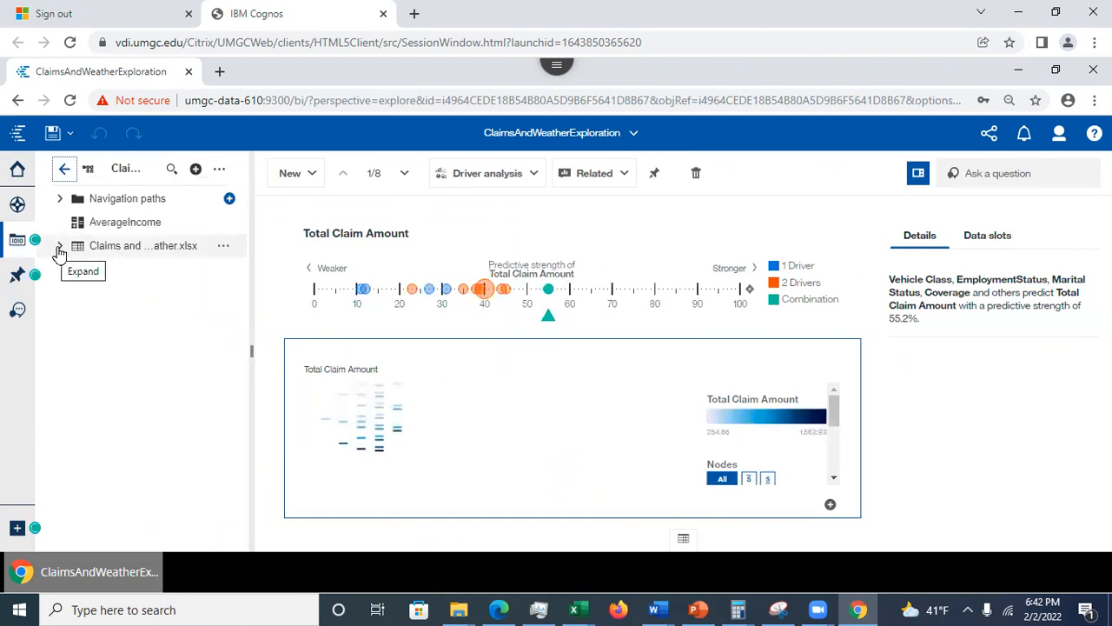
Step: In ClaimsAndWeatherExploration, expand the Claims and Weather source's fields and open the Total Claim Amount by EmploymentStatus card
left_click(59, 247)
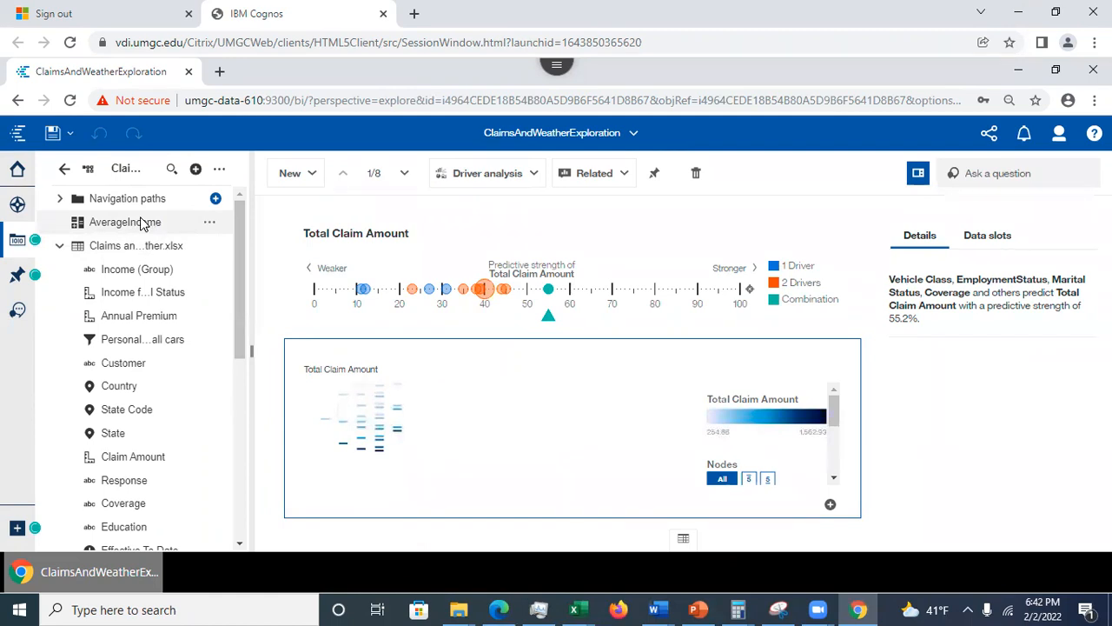
left_click(17, 205)
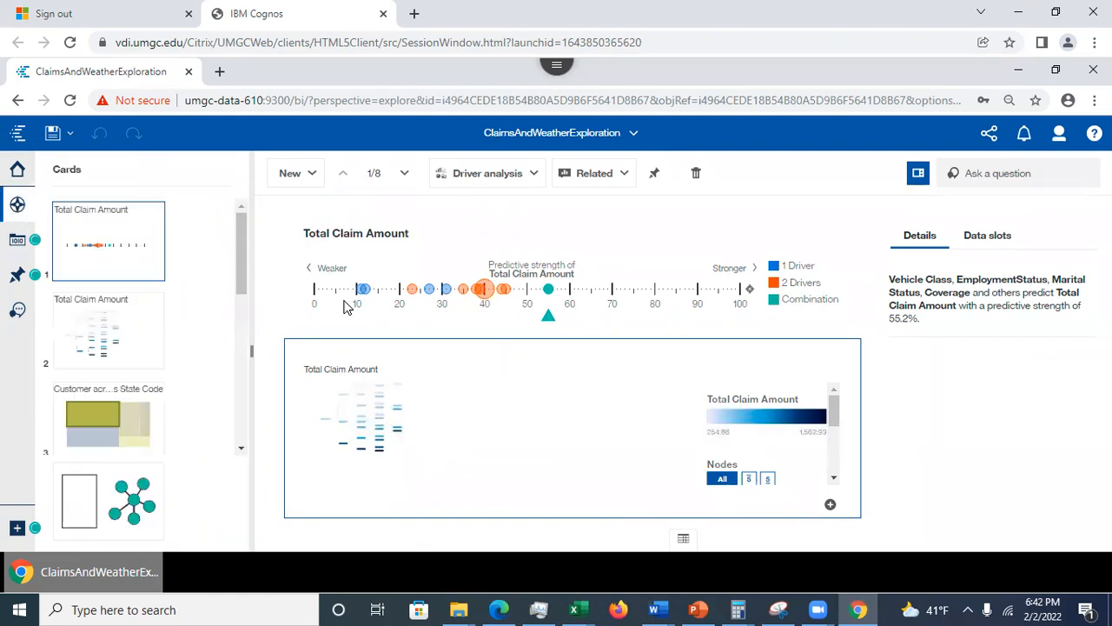
left_click_drag(241, 255, 242, 309)
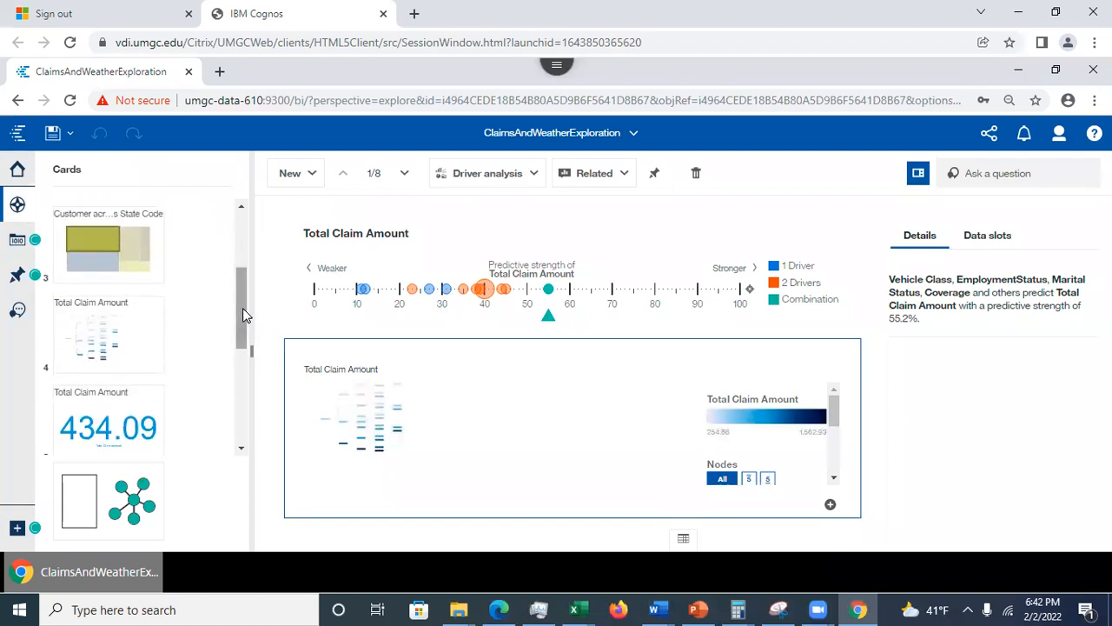
scroll(245, 335, "down", 4)
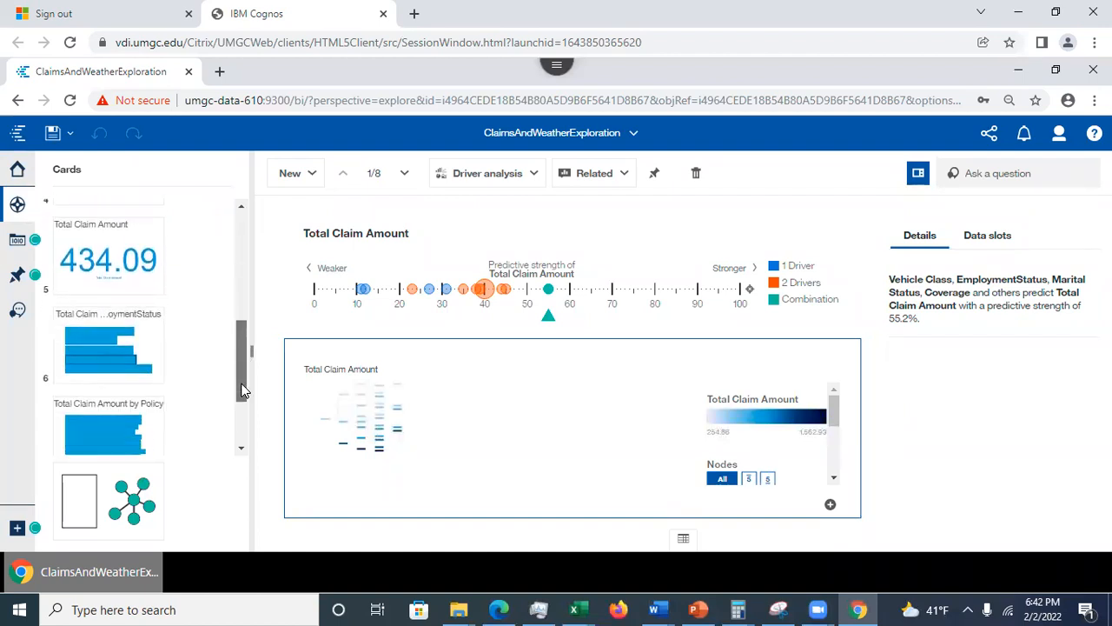
left_click(66, 339)
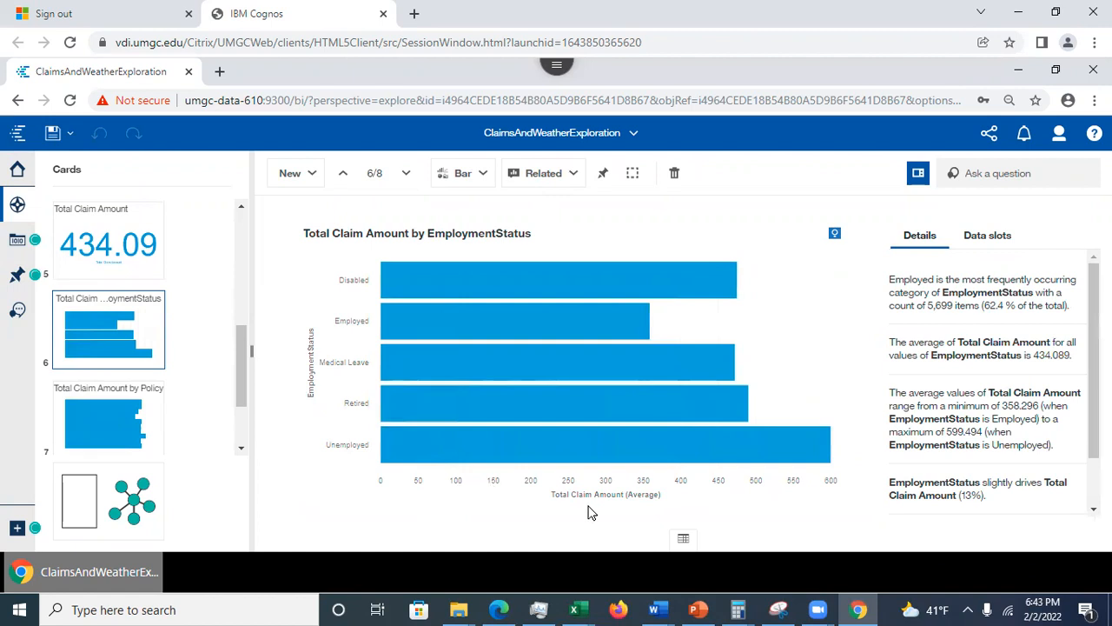
Step: Add Gender as a local filter on the EmploymentStatus bar chart, including only F
left_click(987, 243)
scroll(991, 383, "down", 3)
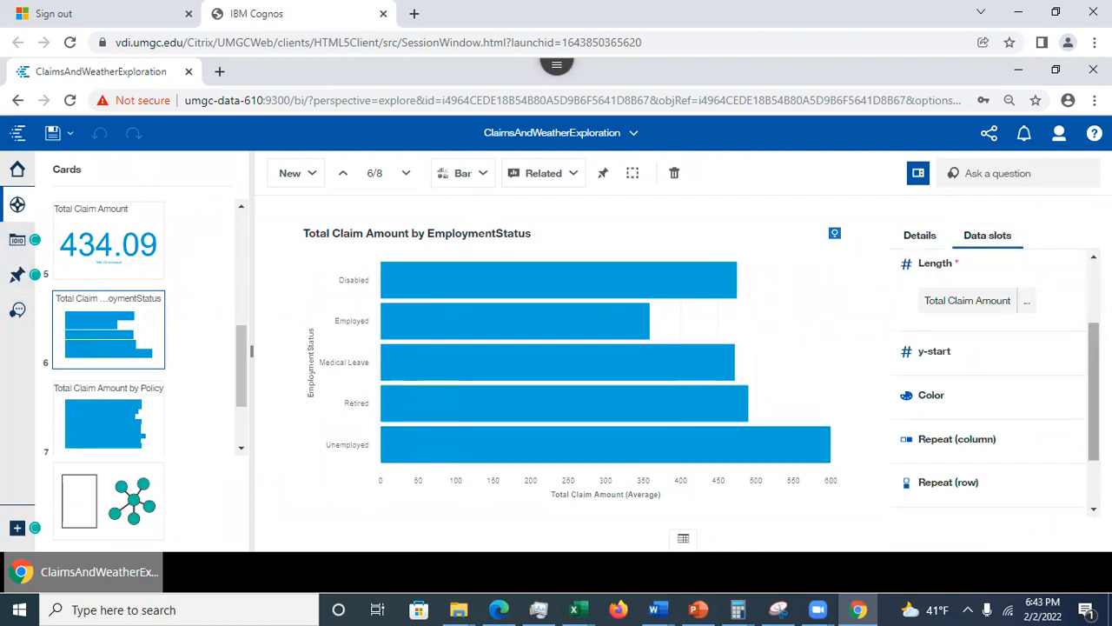
scroll(991, 383, "down", 2)
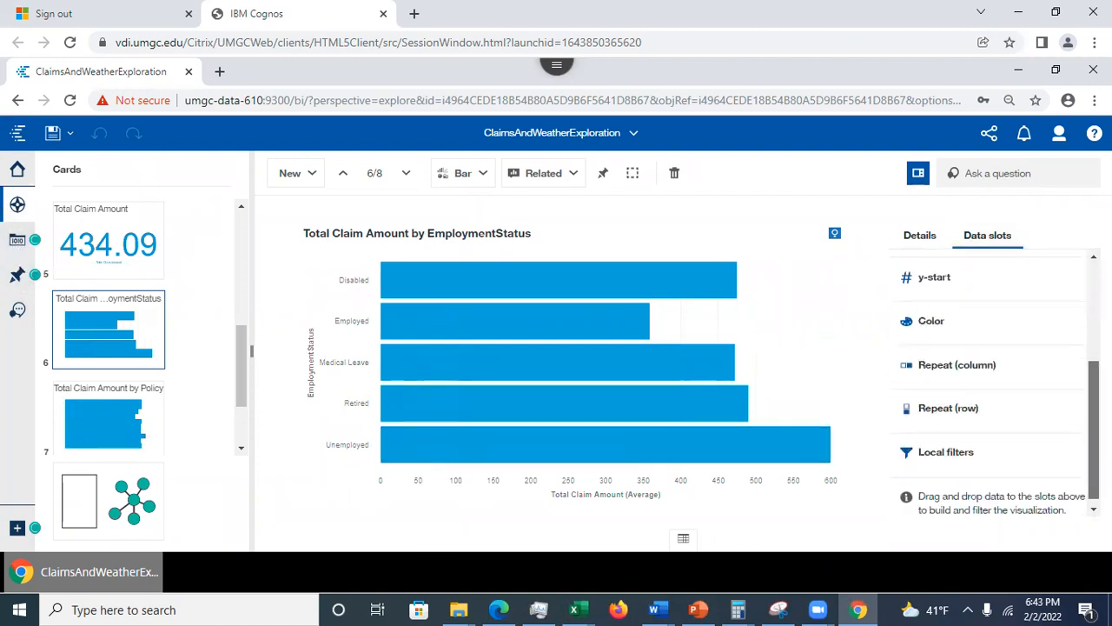
left_click(14, 245)
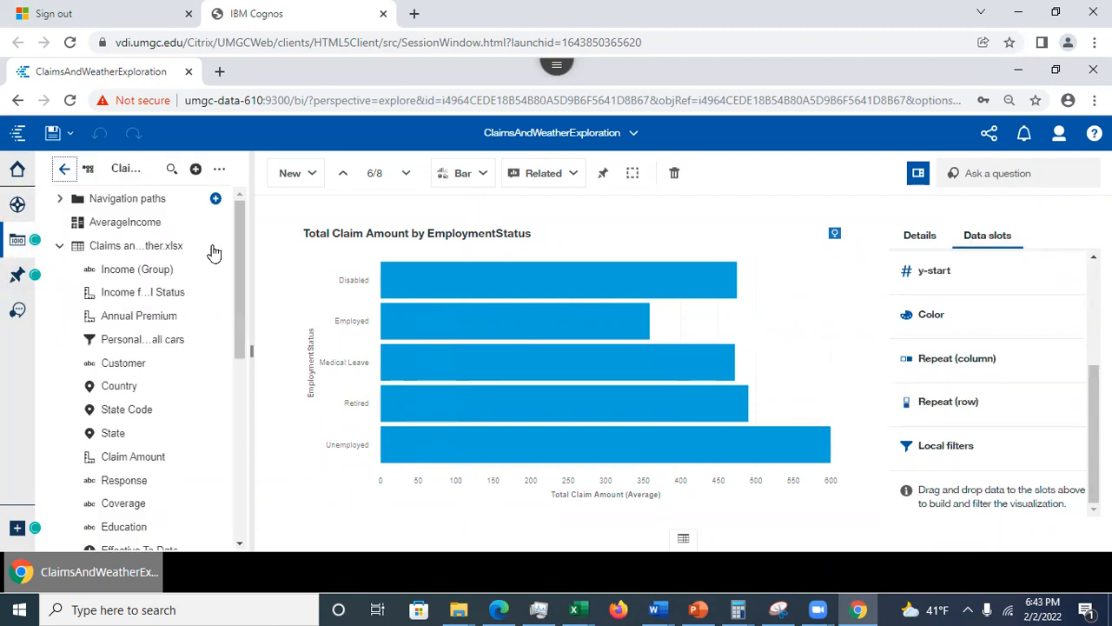
left_click_drag(242, 322, 256, 417)
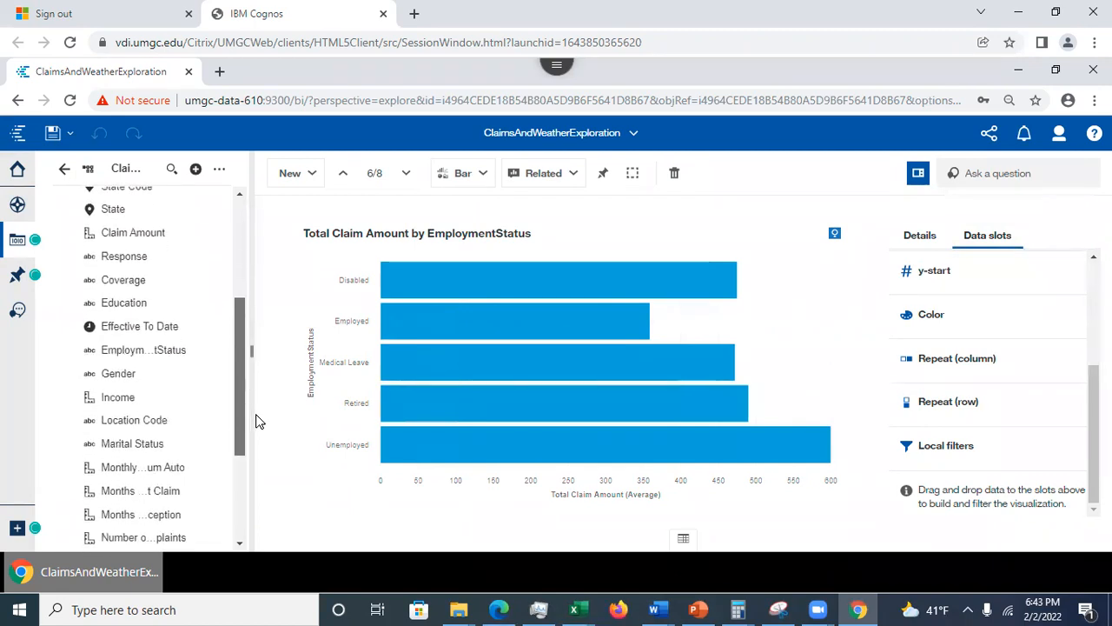
left_click_drag(106, 373, 918, 452)
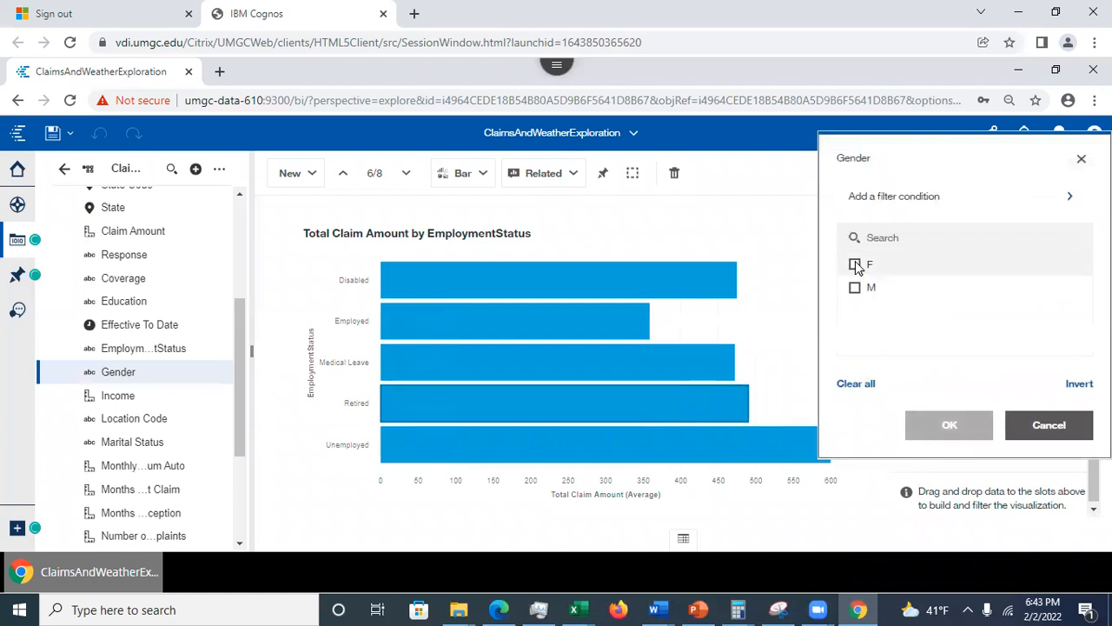
left_click(856, 265)
left_click(944, 431)
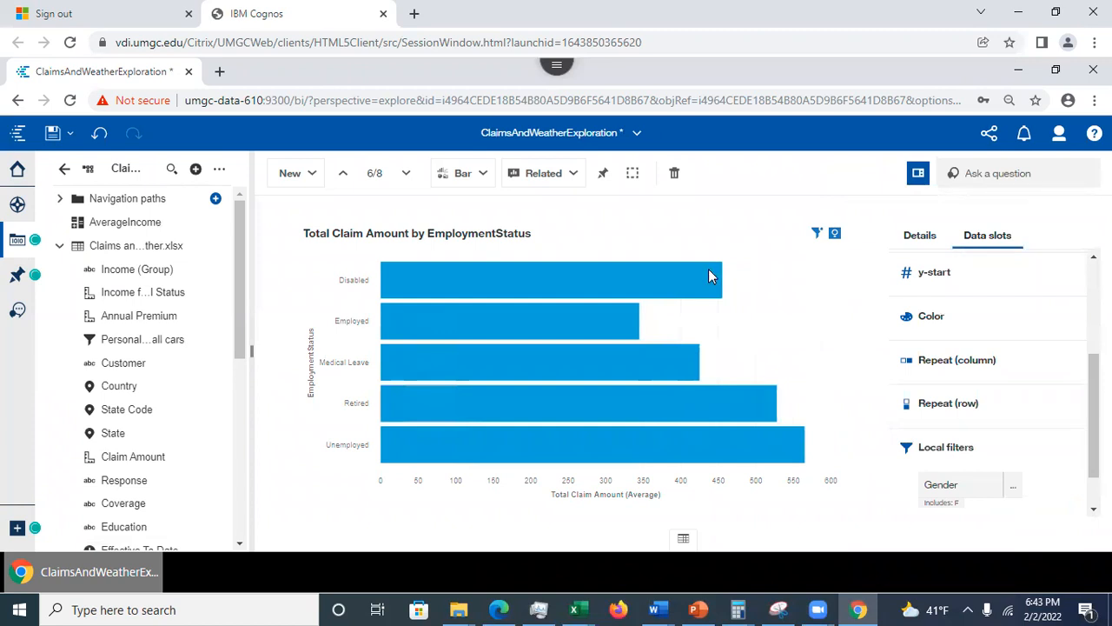
Step: Duplicate the filtered Total Claim Amount by EmploymentStatus card
left_click(19, 207)
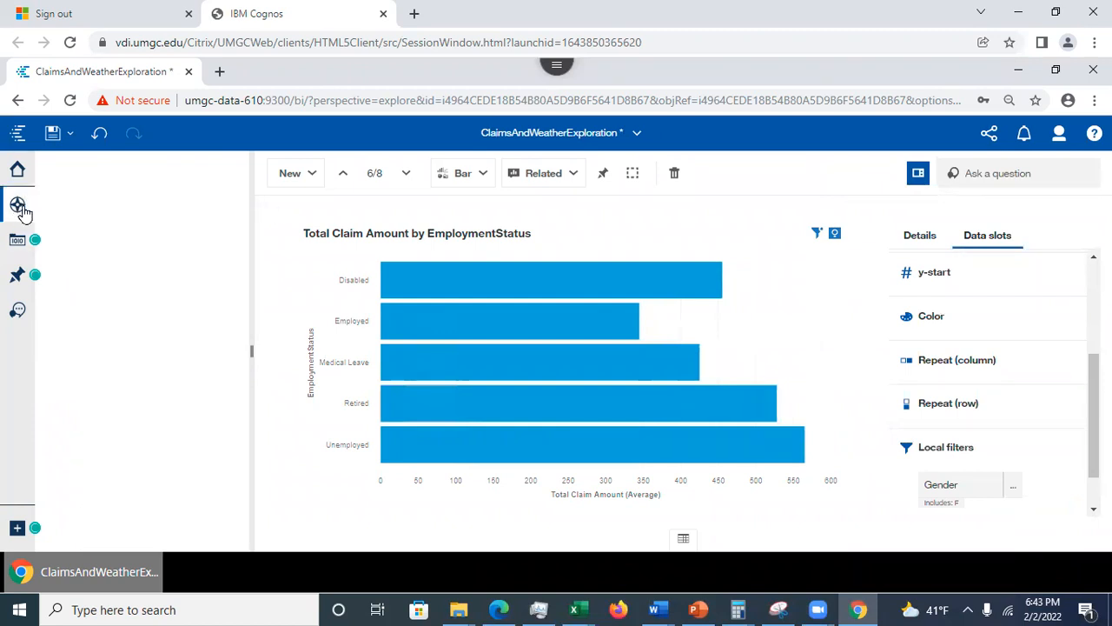
left_click_drag(238, 249, 261, 391)
mouse_move(150, 293)
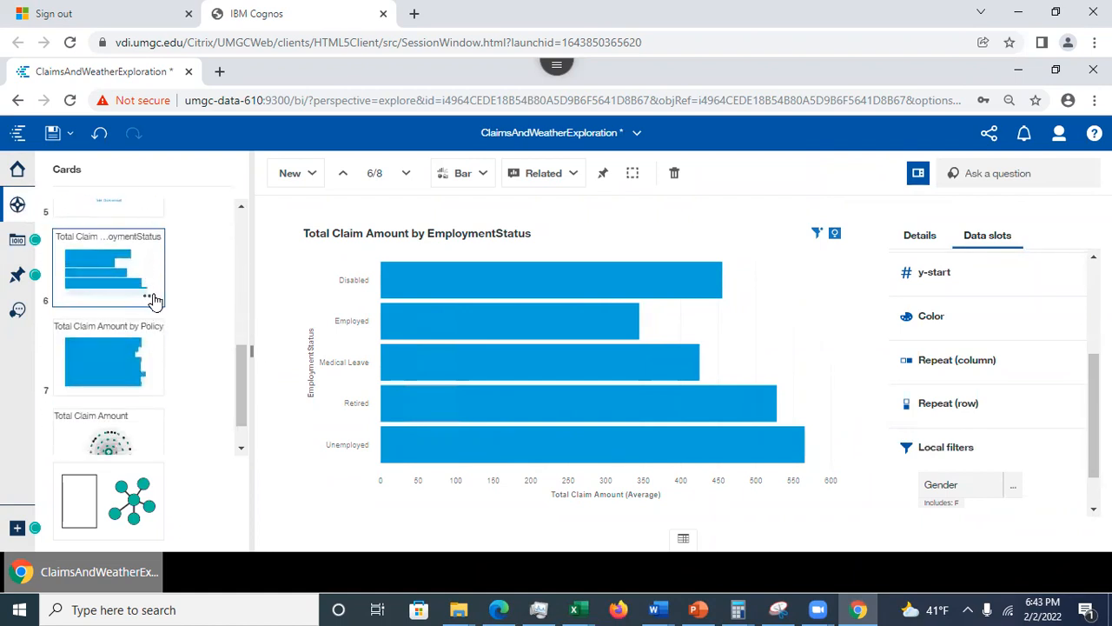
left_click(149, 297)
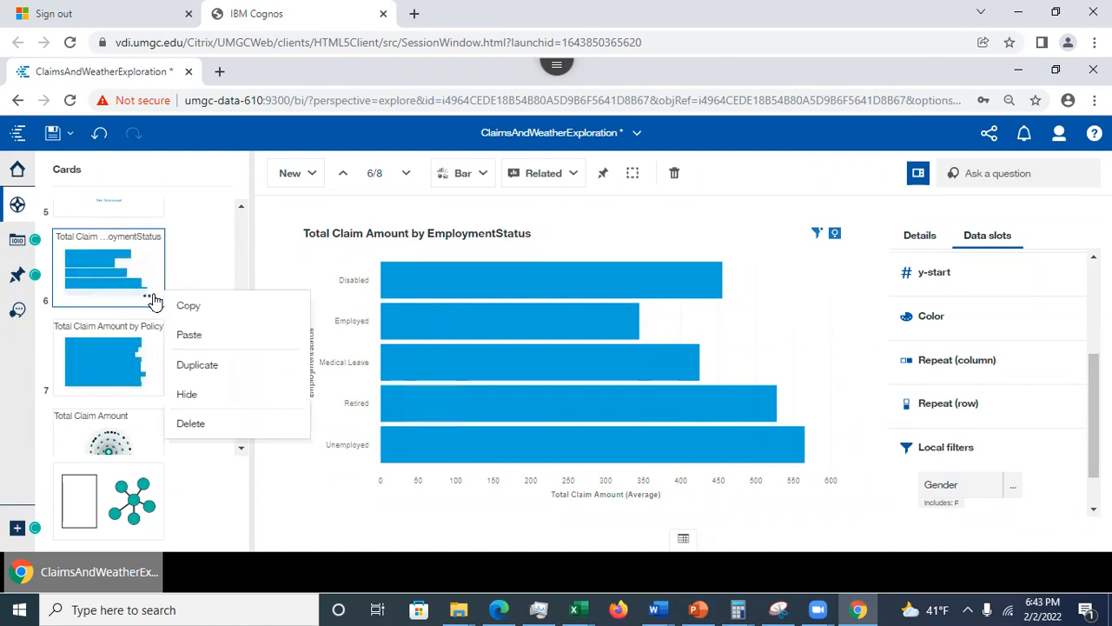
left_click(197, 365)
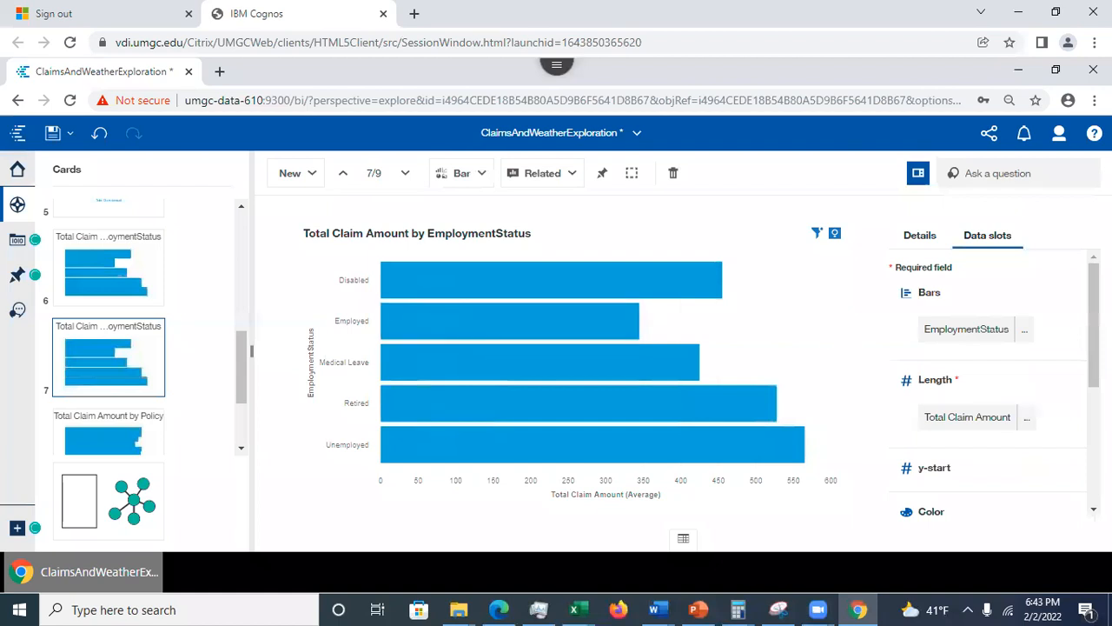
Step: Change the duplicated card's local Gender filter to include only M
left_click_drag(1081, 350, 1082, 420)
left_click_drag(1094, 348, 1094, 467)
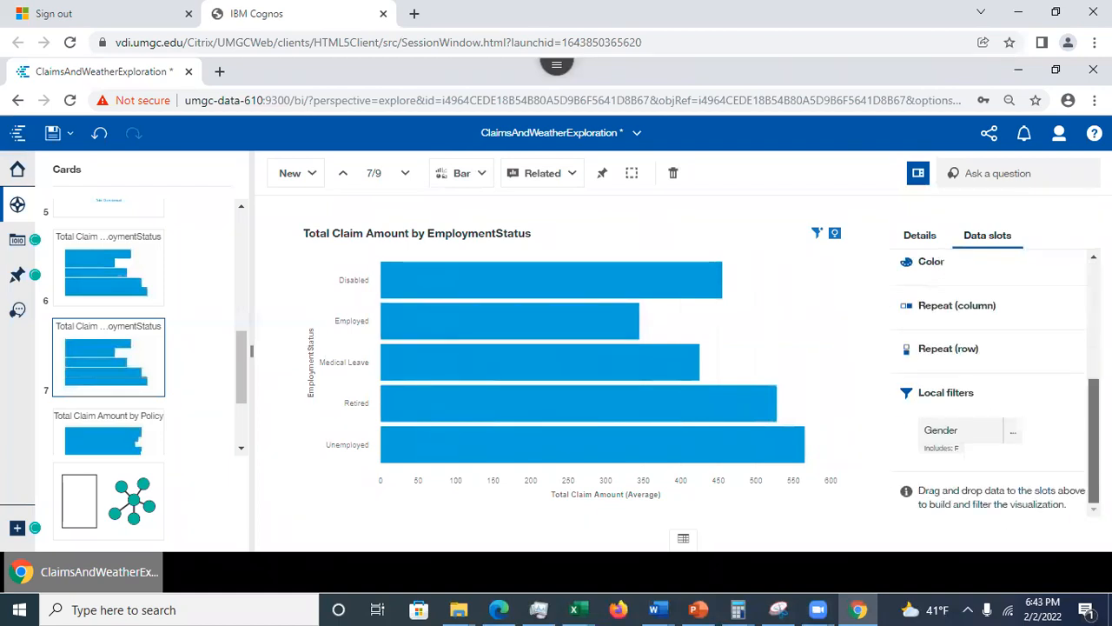
scroll(1017, 426, "up", 2)
scroll(1008, 418, "down", 2)
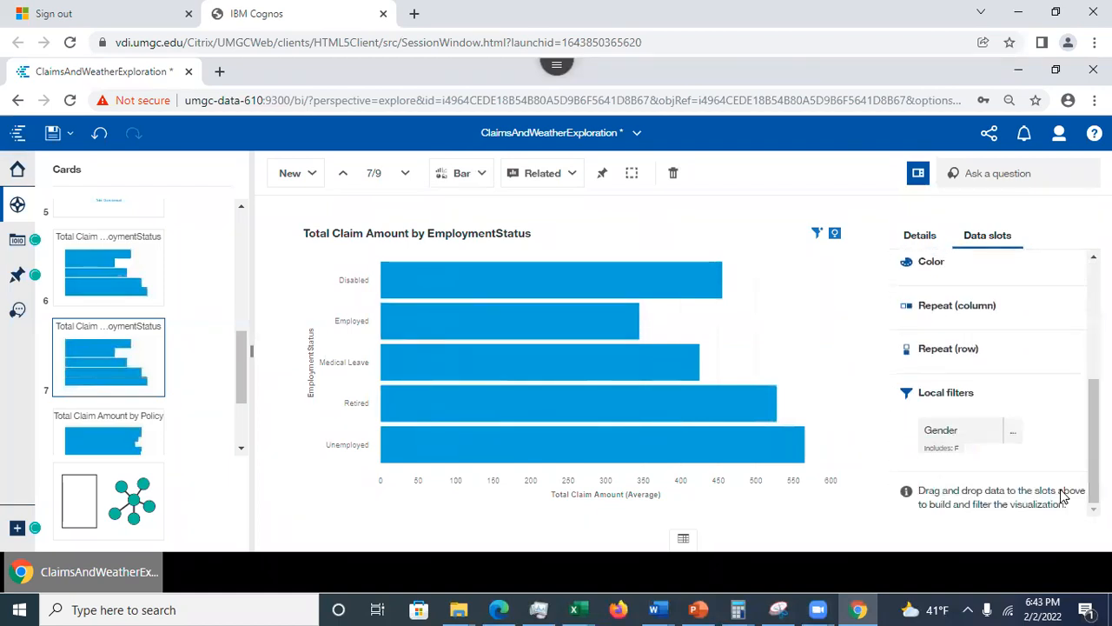
left_click(1013, 435)
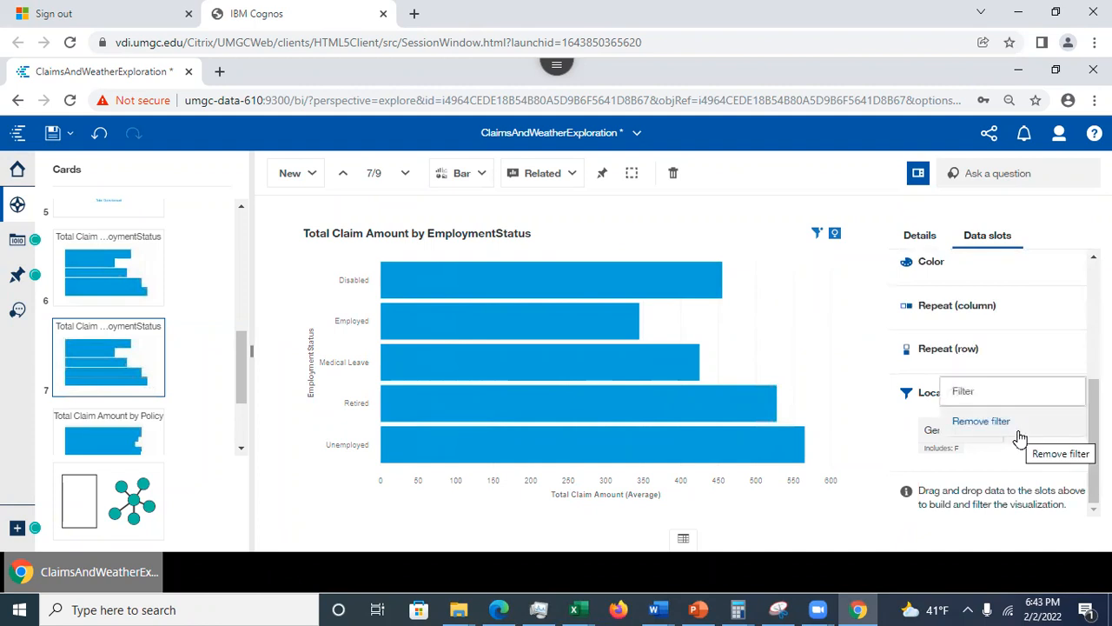
left_click(967, 393)
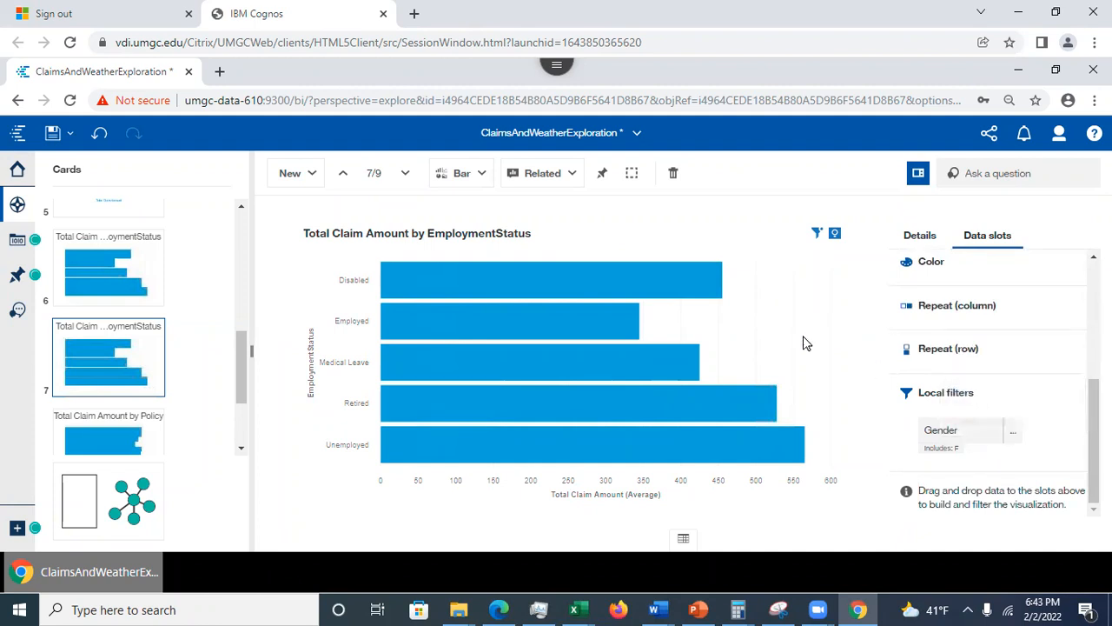
left_click(854, 306)
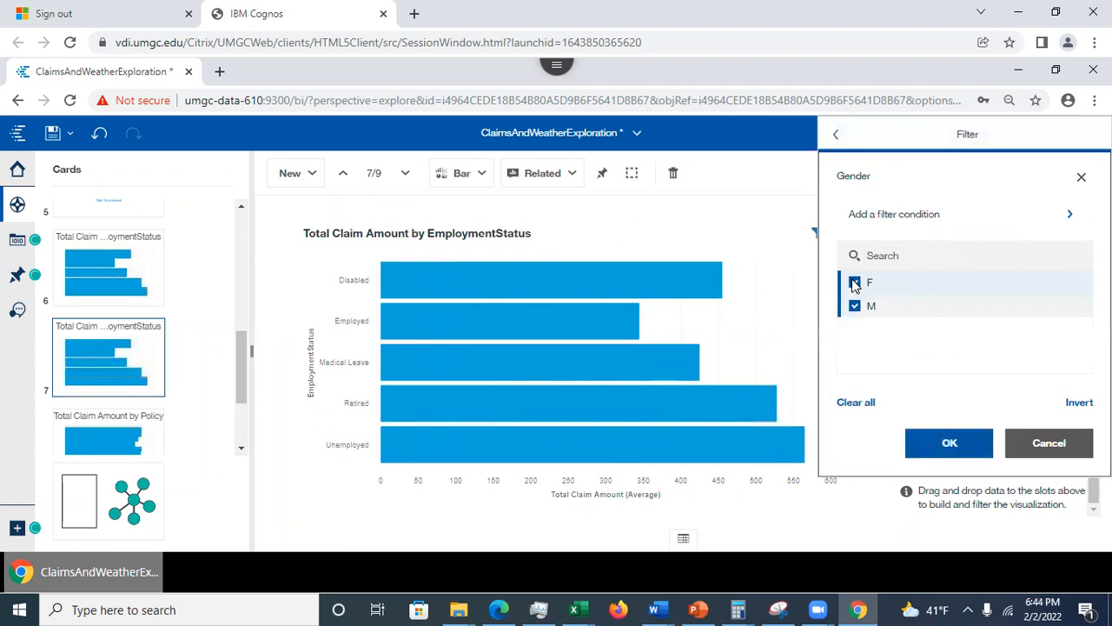
left_click(949, 445)
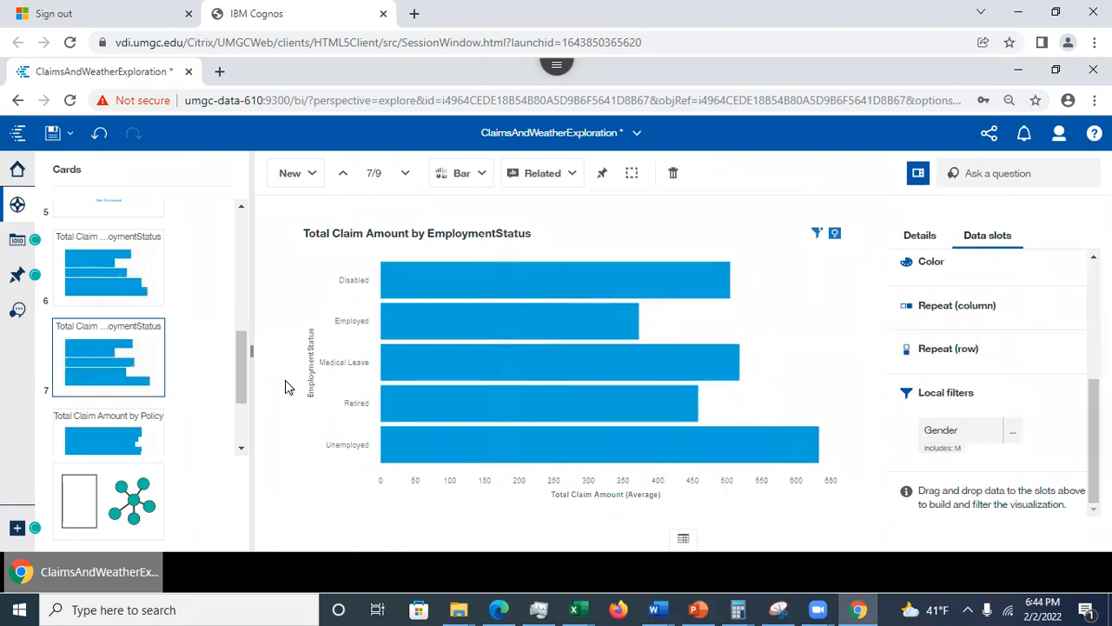
Step: Create a comparison card from the two gender-filtered EmploymentStatus cards and save the exploration
left_click(97, 296, "ctrl")
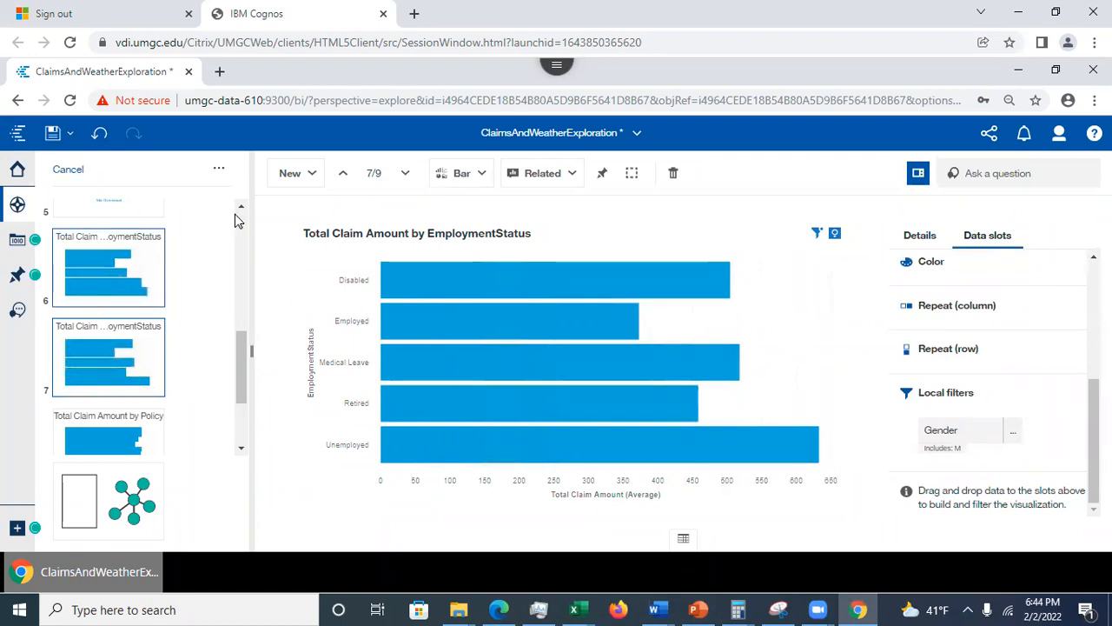
left_click(220, 173)
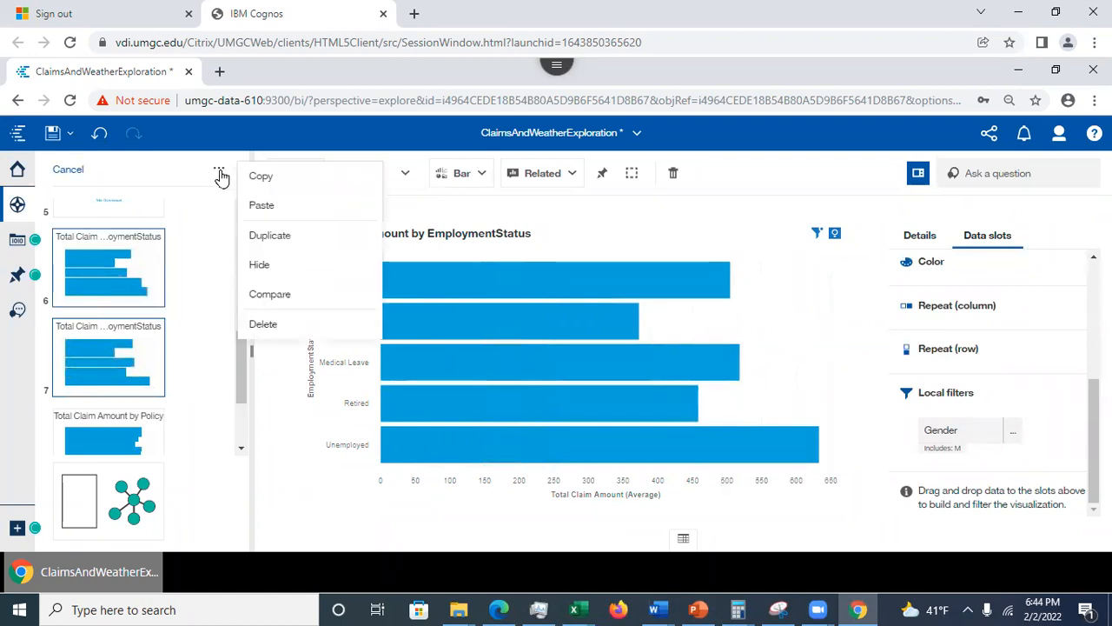
left_click(266, 296)
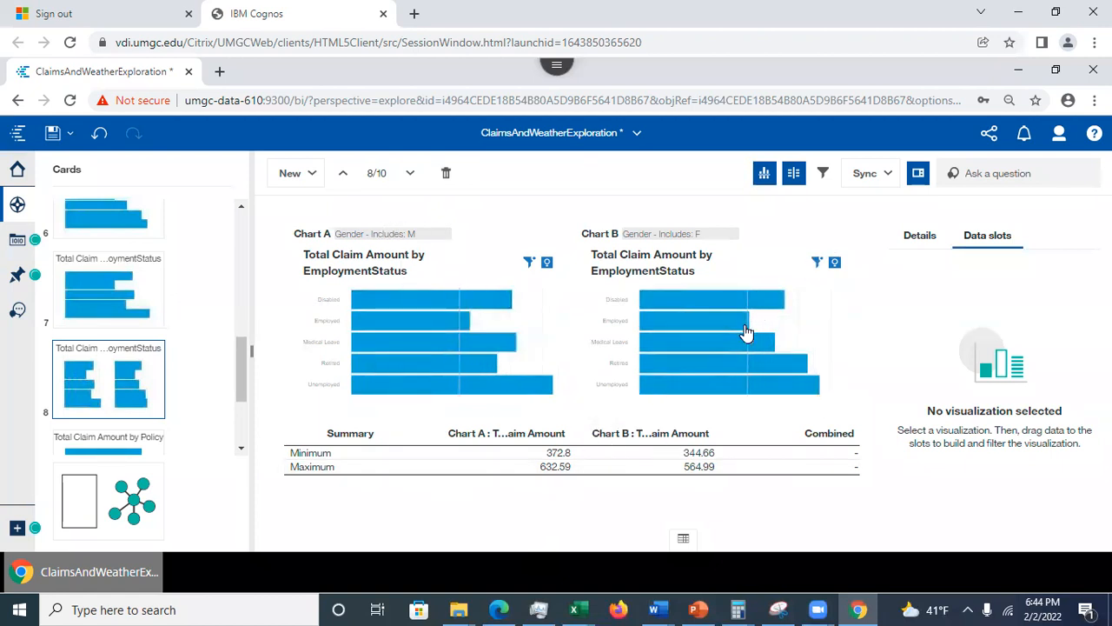
mouse_move(749, 326)
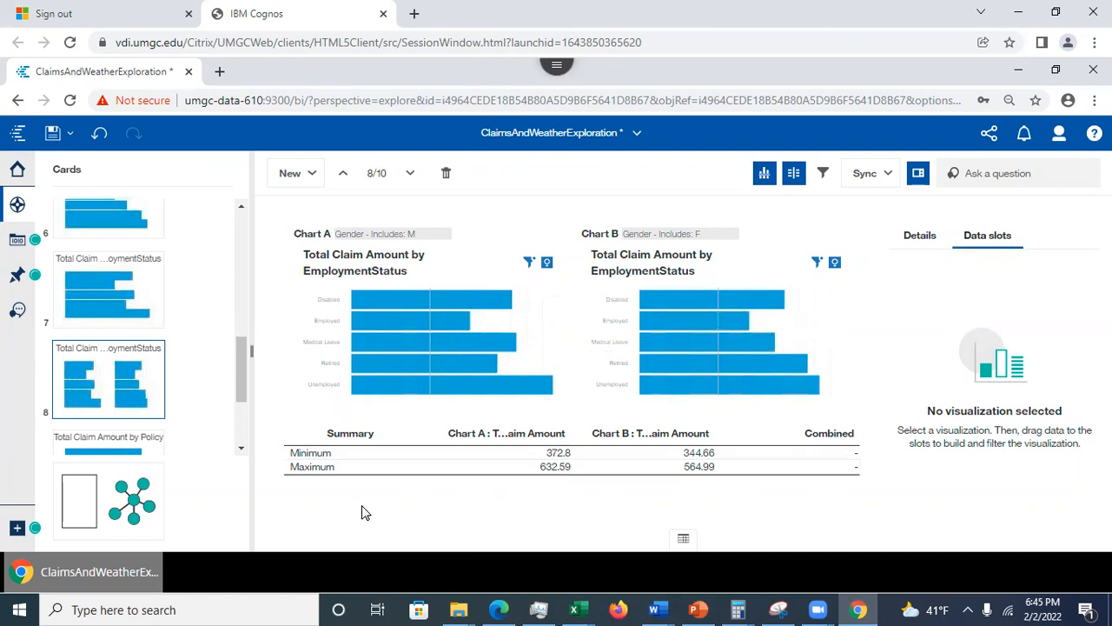
left_click_drag(238, 376, 235, 215)
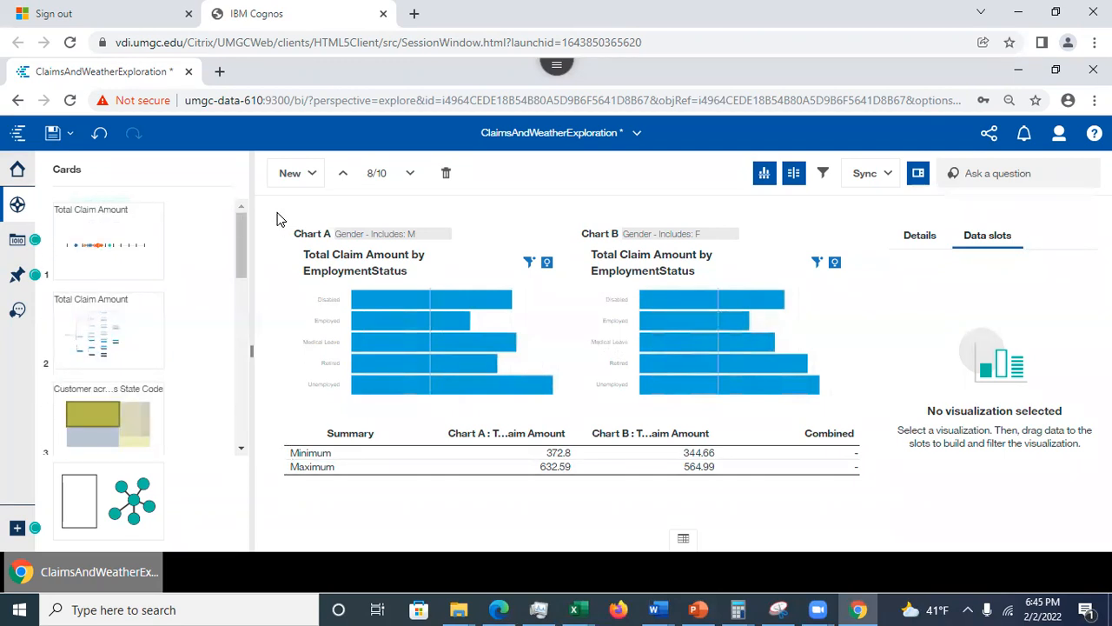
left_click(52, 132)
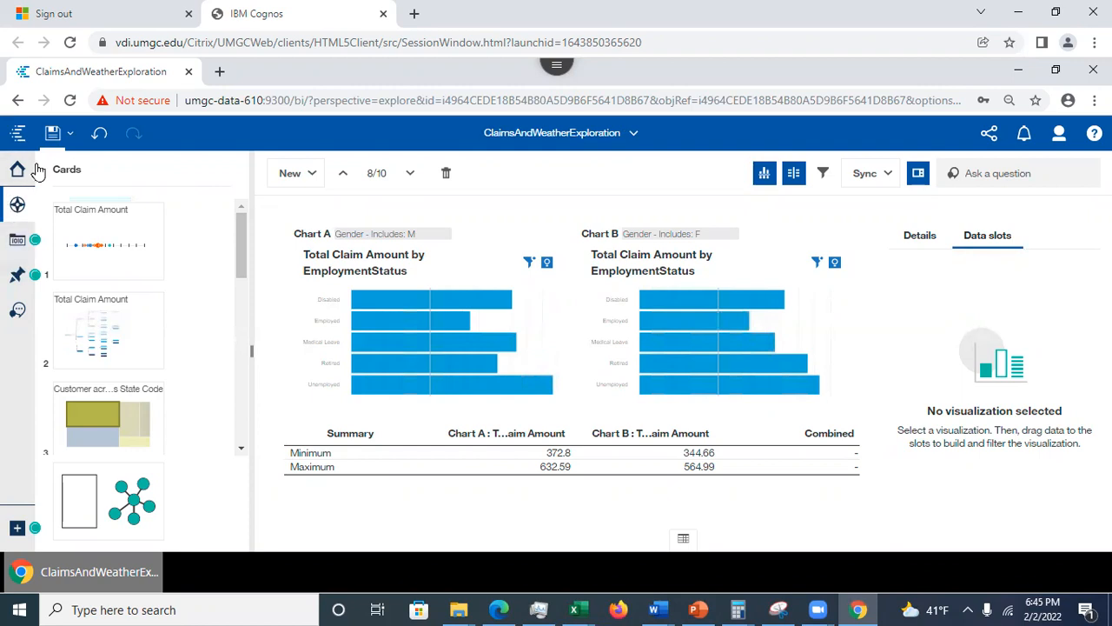
Step: Add a new single card, view the available visualization types, and save the exploration
left_click(304, 176)
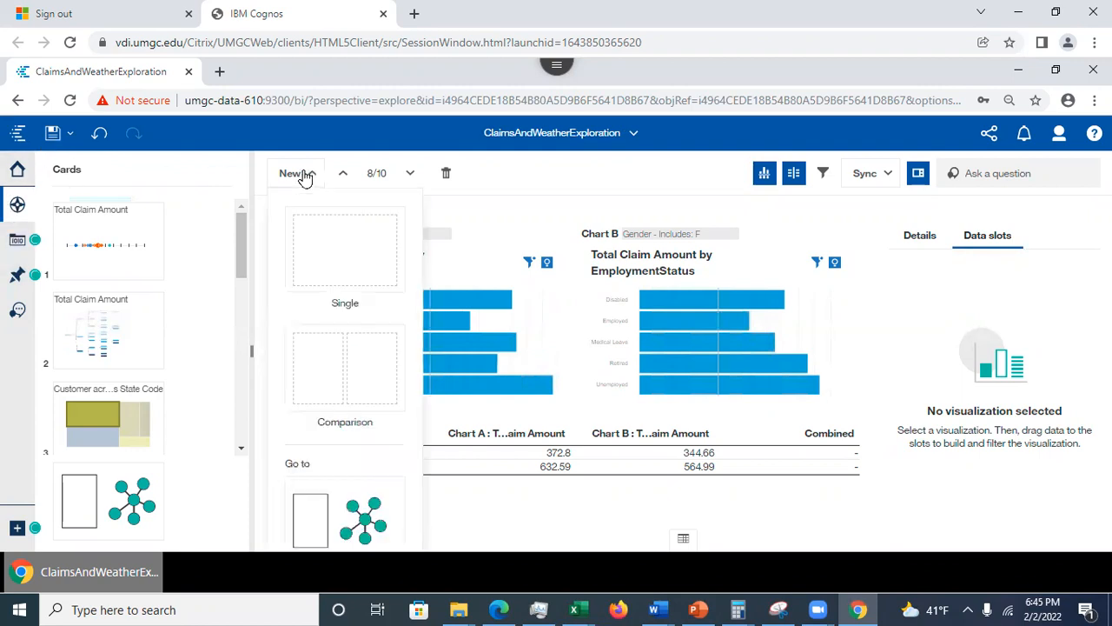
left_click(342, 268)
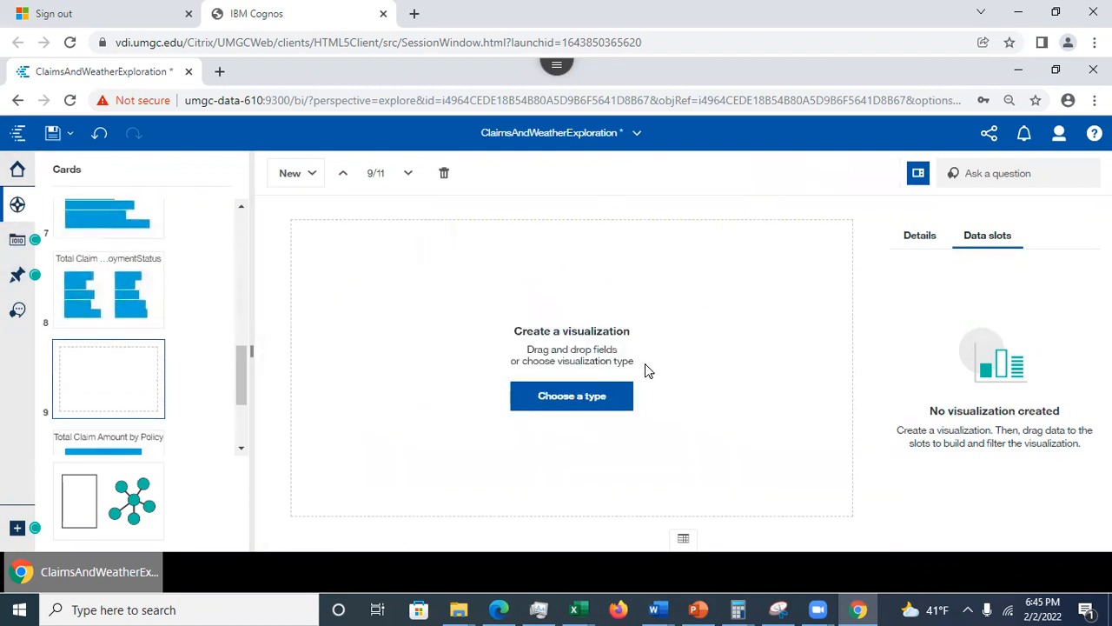
left_click(578, 404)
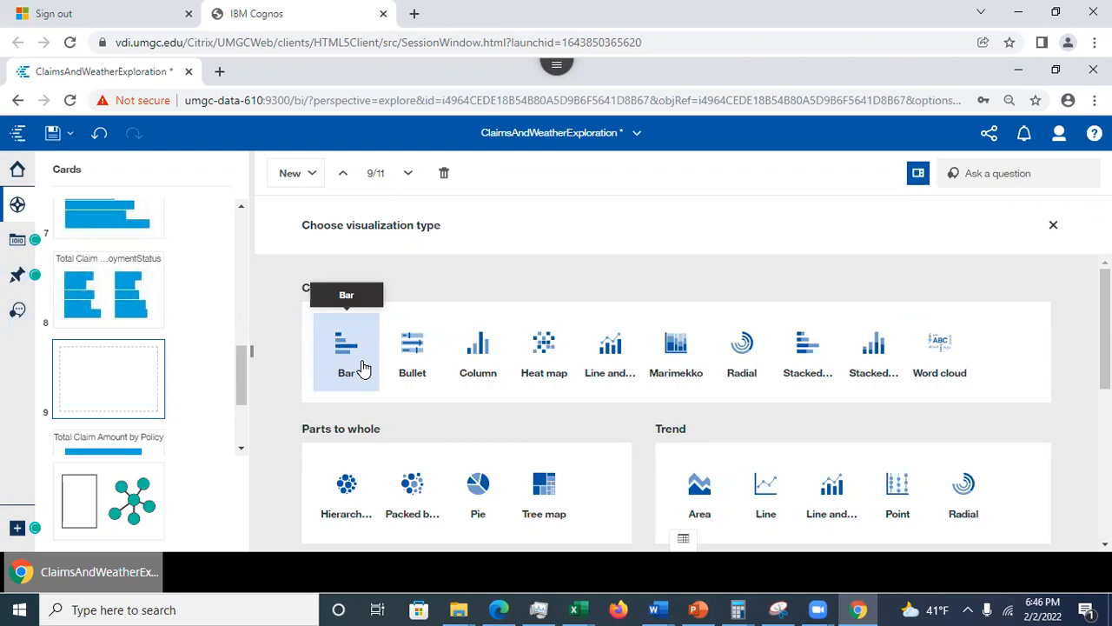
left_click(52, 133)
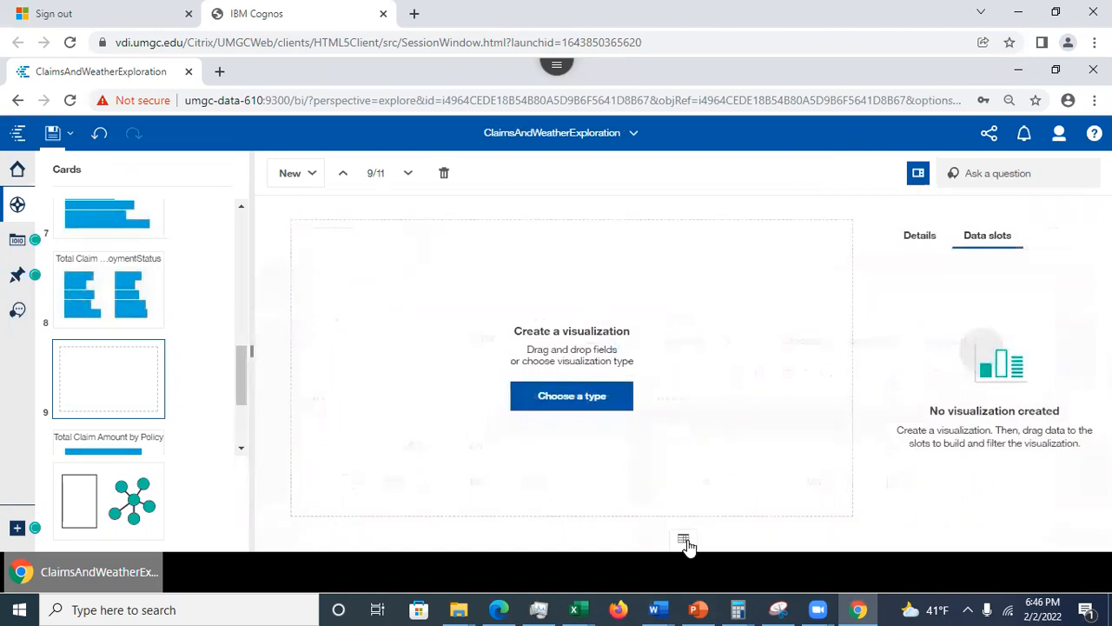
Step: Switch to the PowerPoint presentation and view the Saving Exploration Workspace and Short Videos Playlist slides
left_click(699, 608)
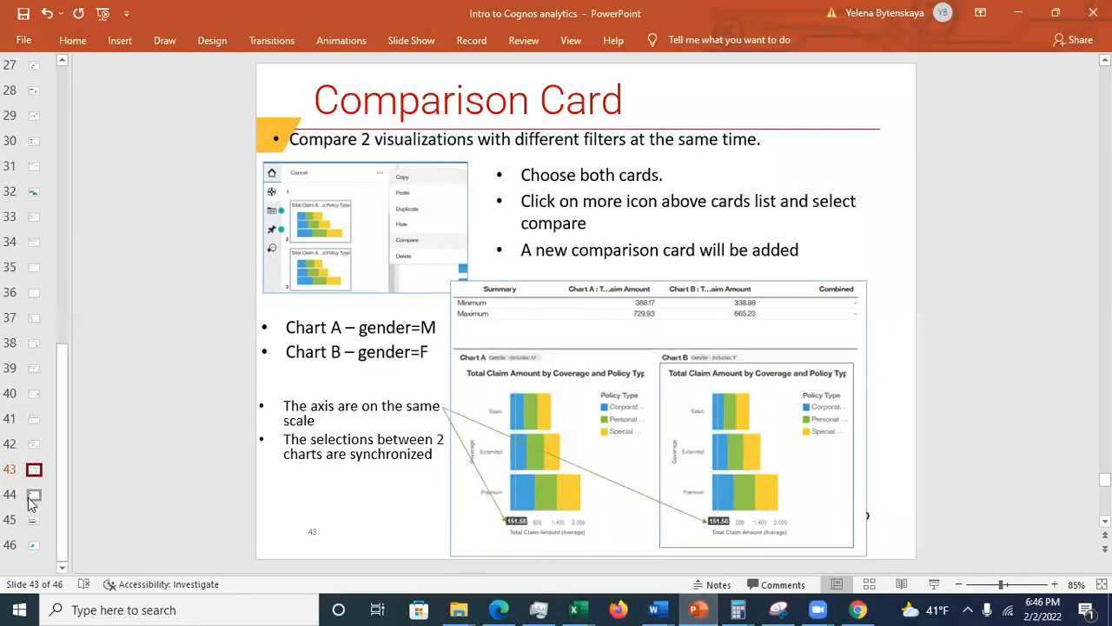
left_click(33, 495)
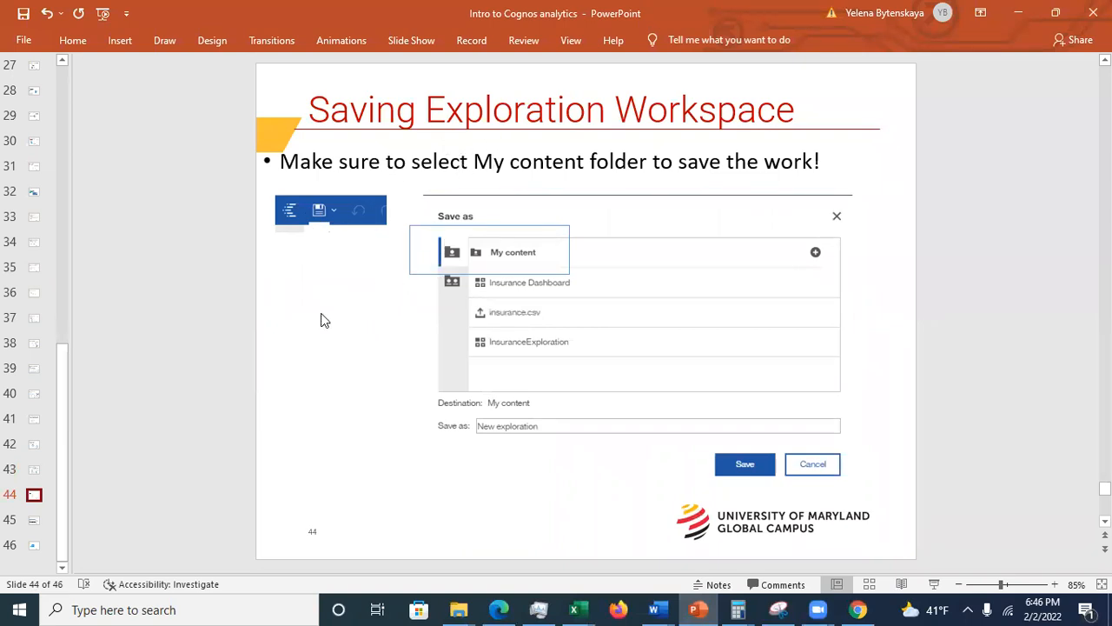
left_click(33, 521)
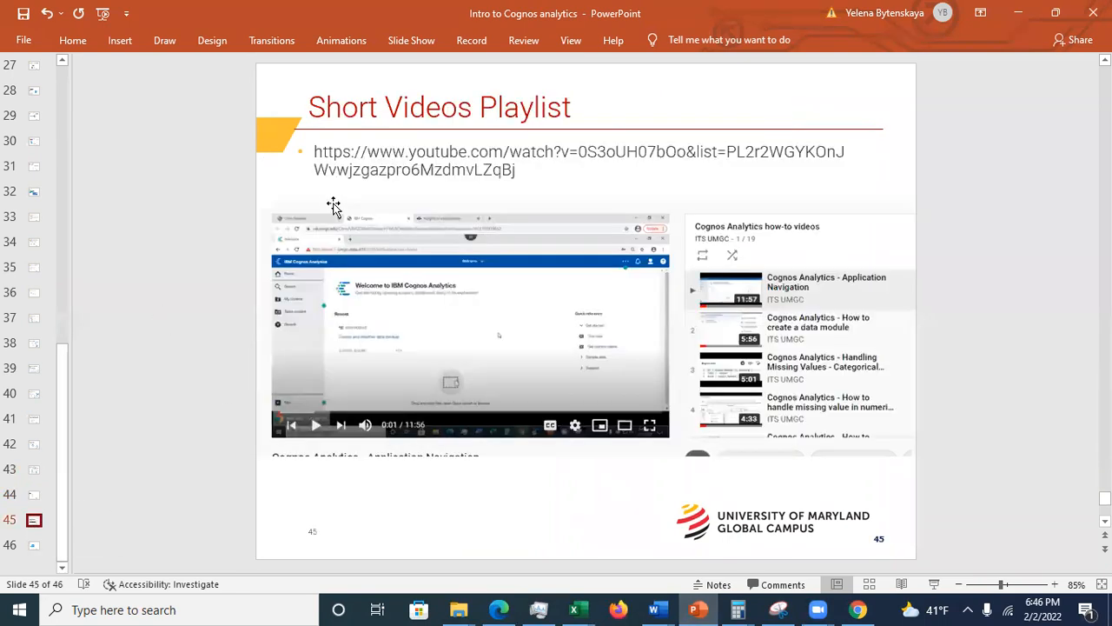
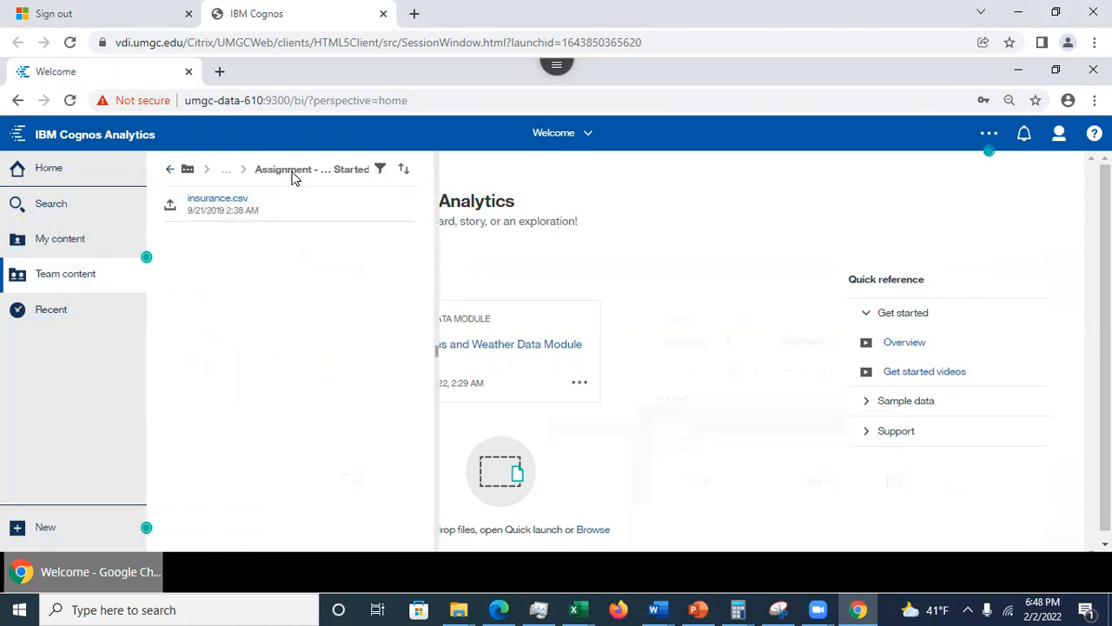
Step: Browse to the Walk-through Data folder in DATA 610 Data for Assignments and view the actions available for Claims and Weather.xlsx
left_click(169, 169)
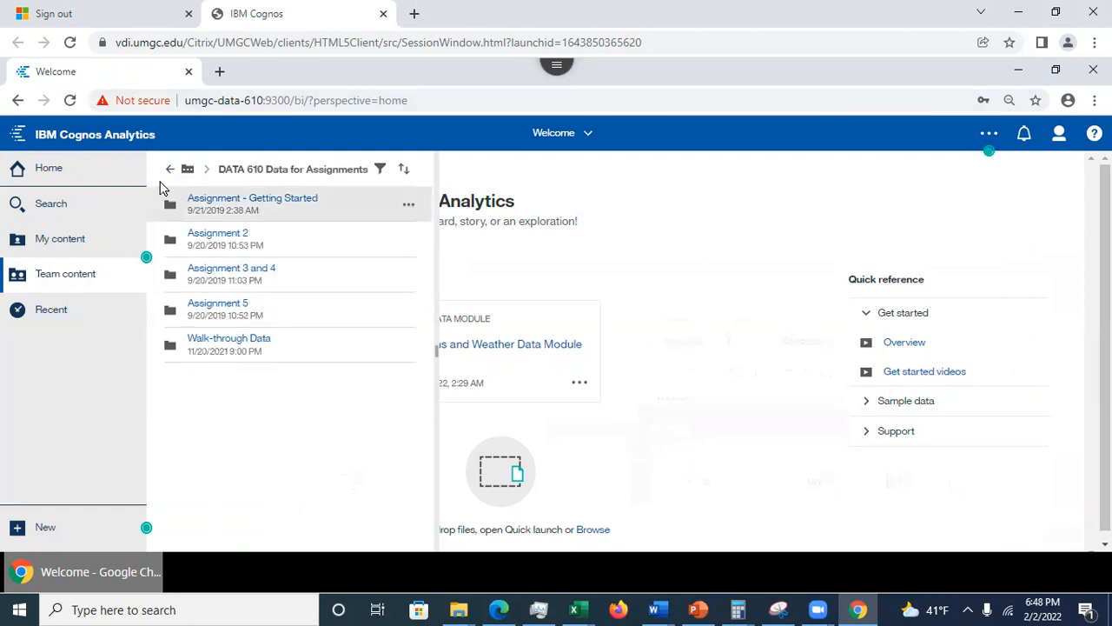
left_click(231, 348)
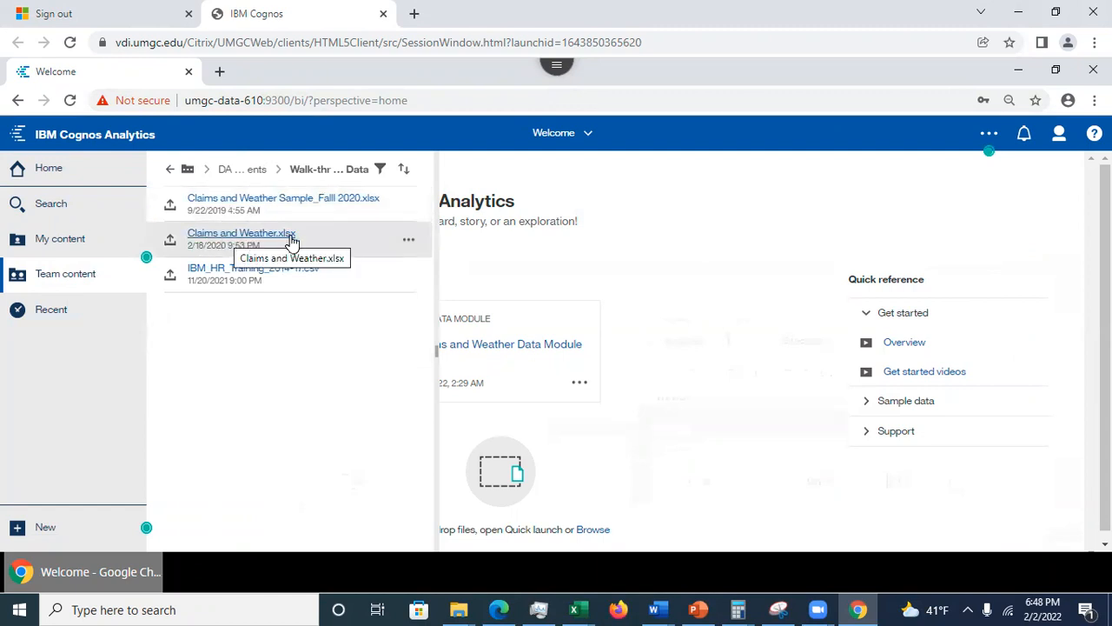
left_click(409, 244)
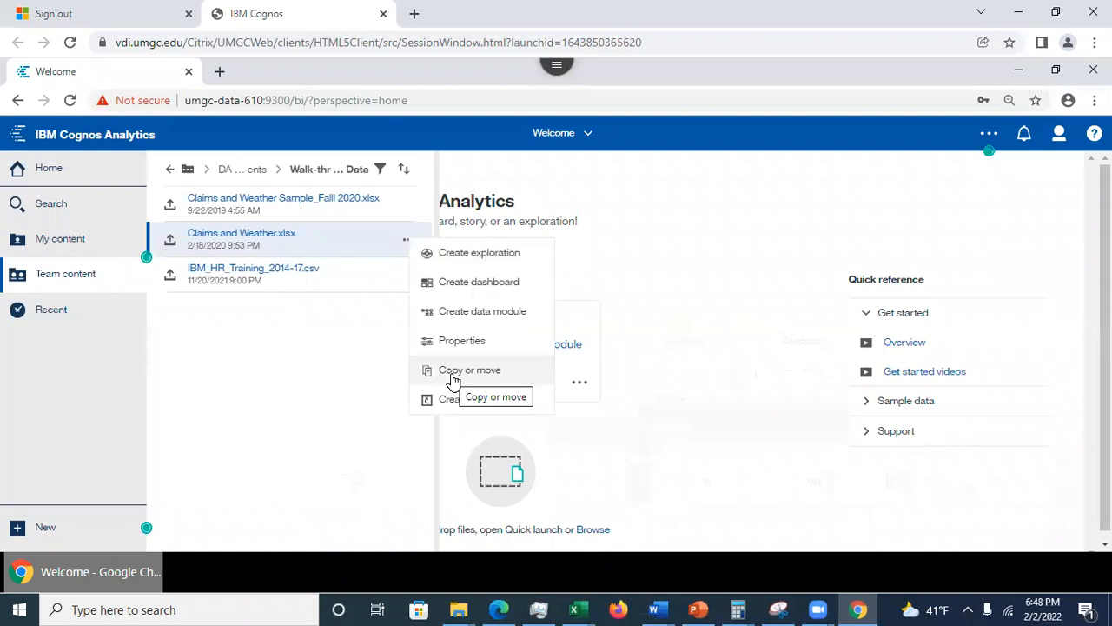
left_click(261, 448)
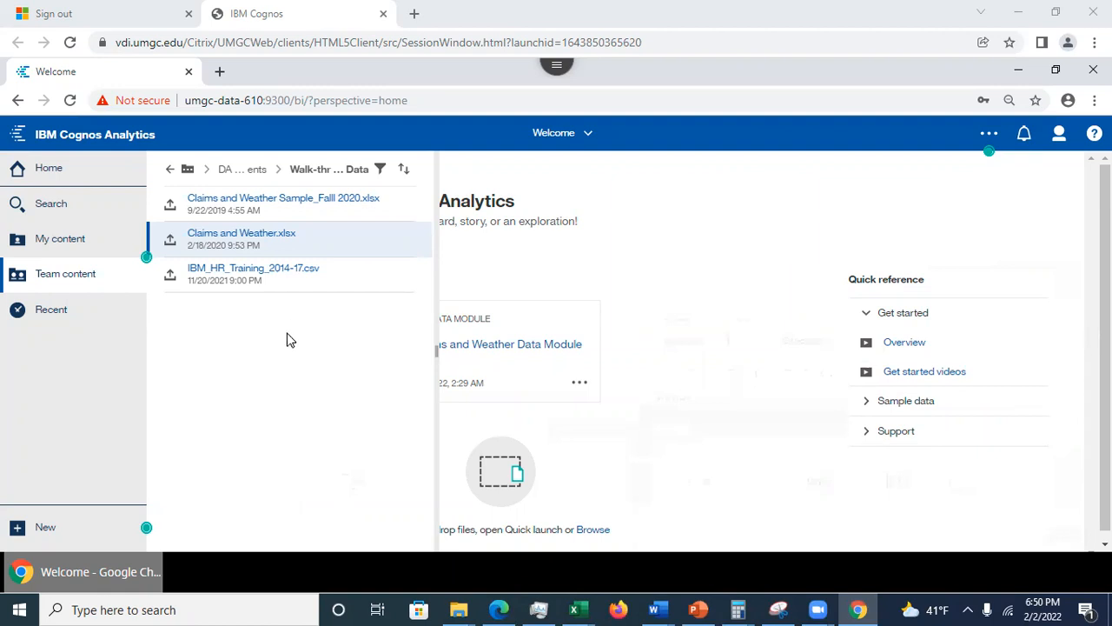
Step: Reopen Team content, go back up through DATA 610 Data for Assignments to its top-level folders, and close the content list
left_click(68, 275)
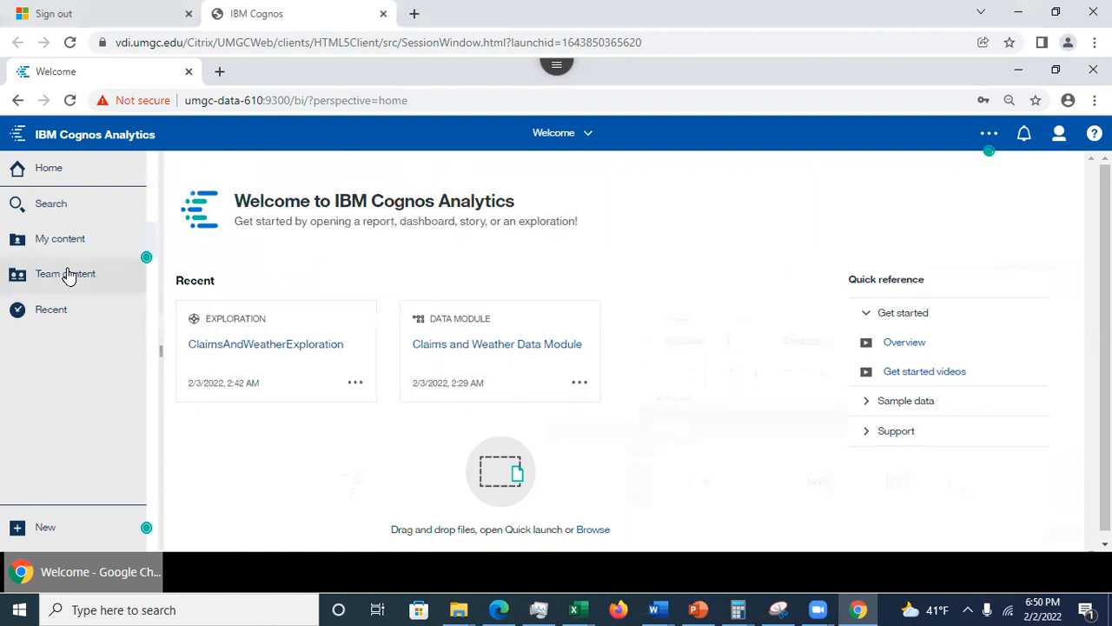
left_click(67, 275)
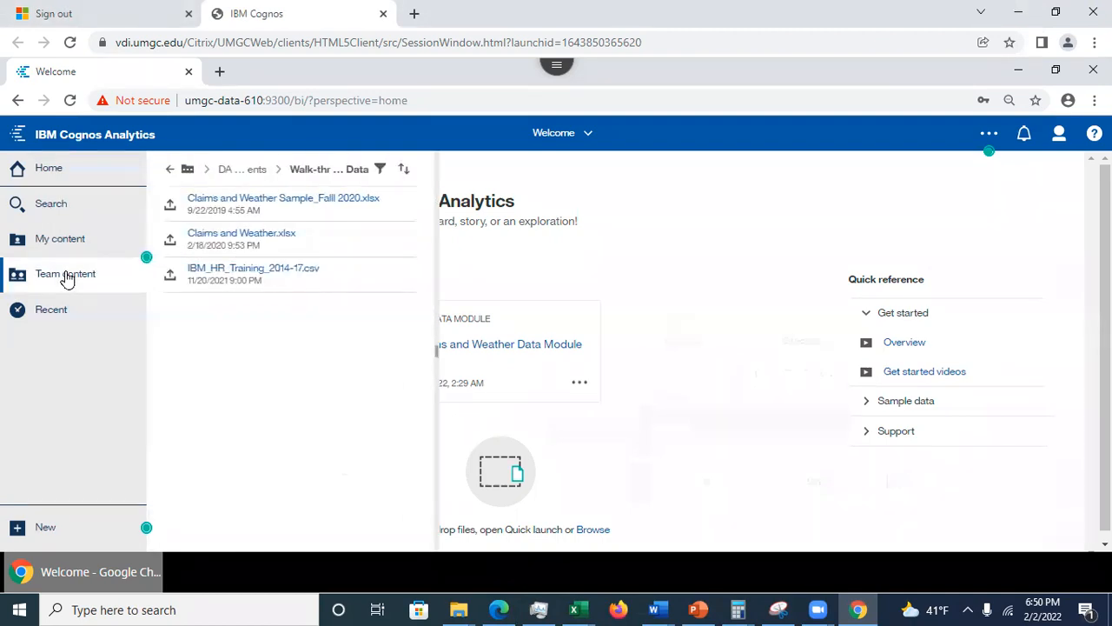
left_click(170, 169)
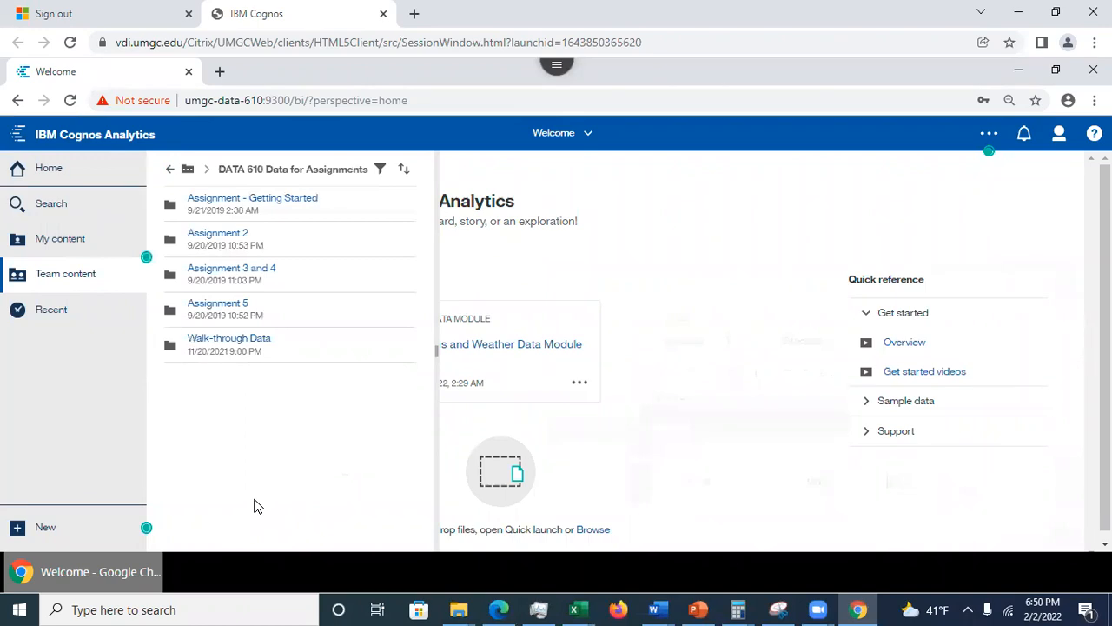
left_click(168, 170)
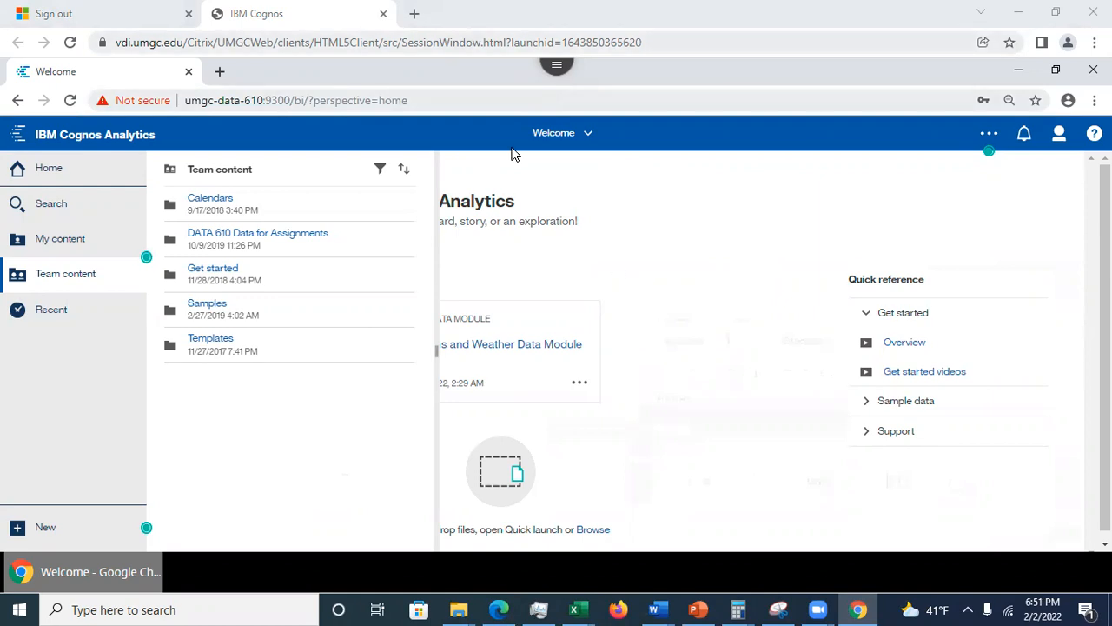
left_click(656, 285)
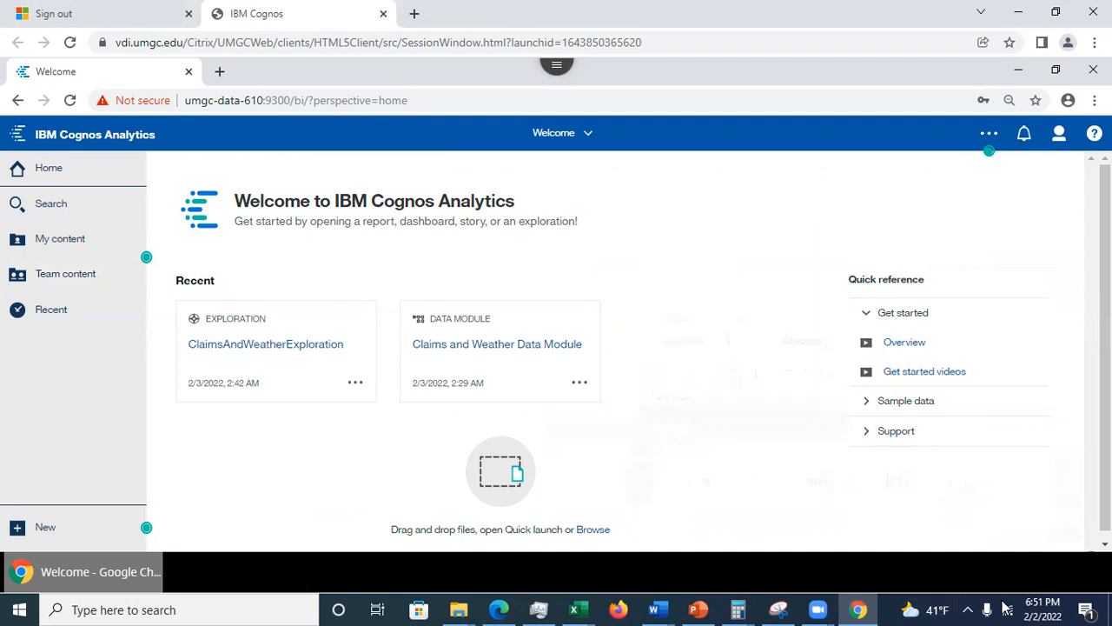
Step: View the February 2022 system calendar and close it
left_click(1042, 607)
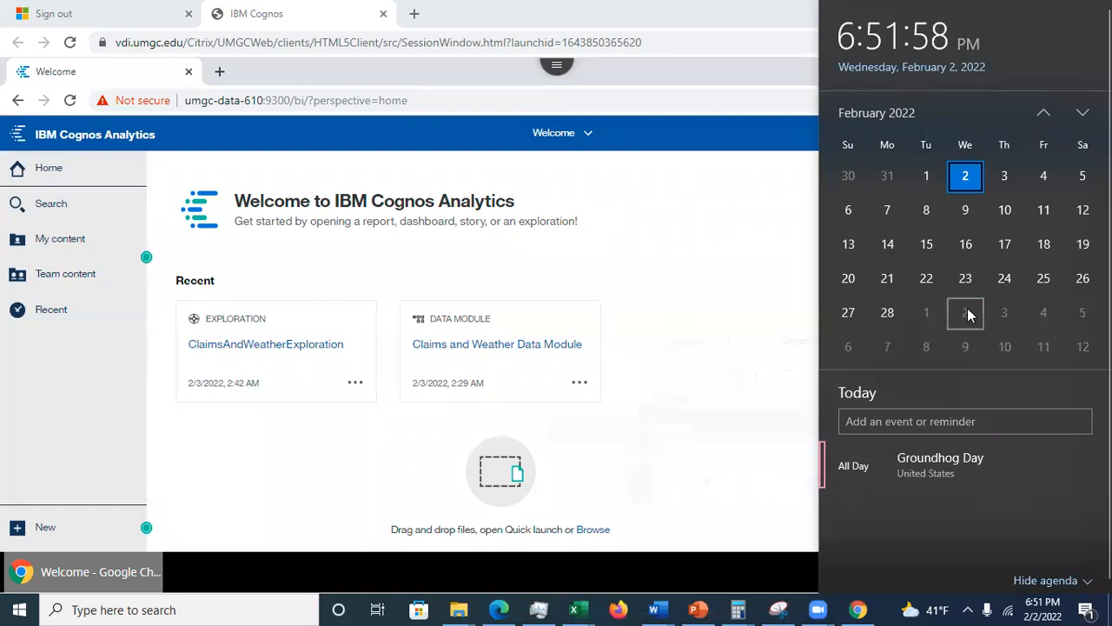
left_click(709, 286)
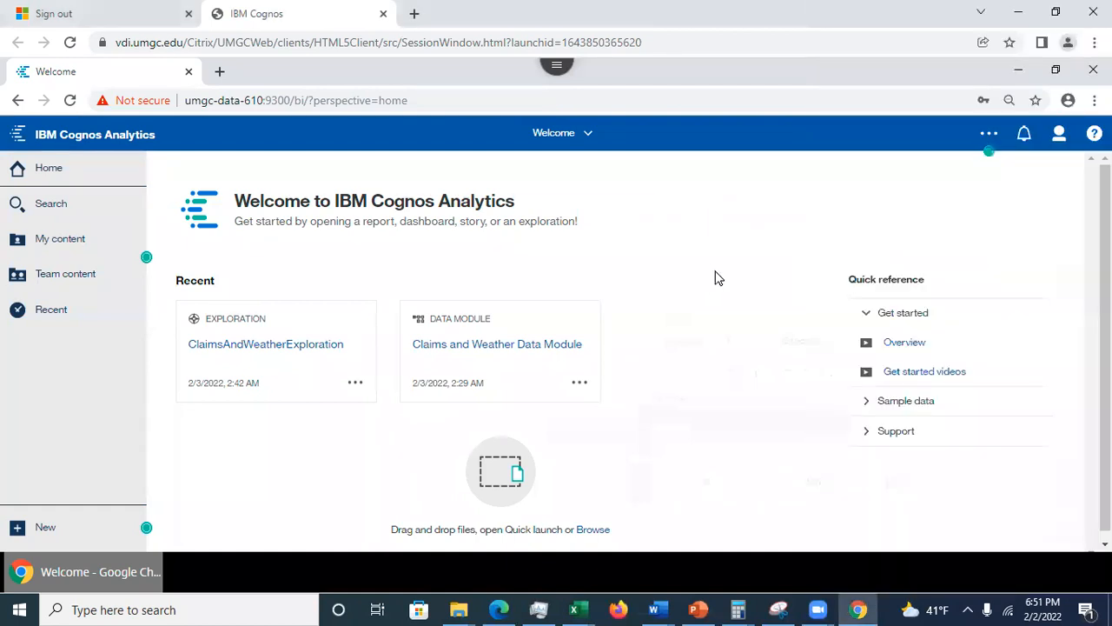